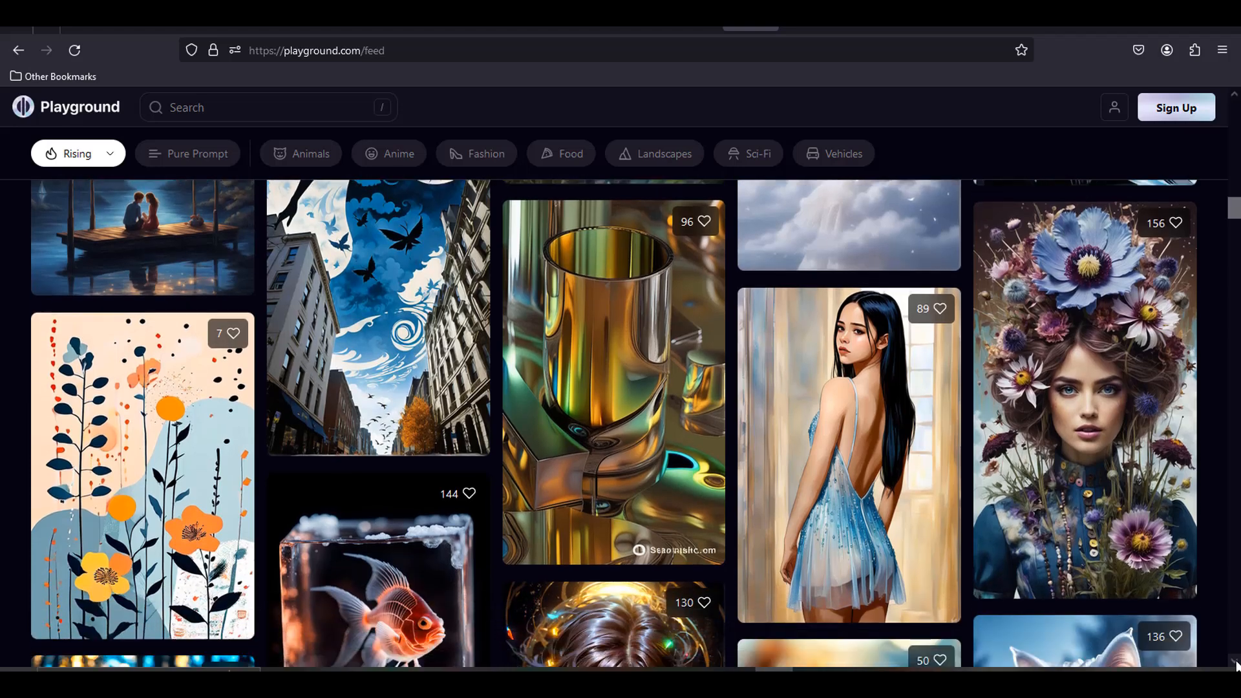
# View the prompt and generation details of the ice sculpture kitten post in the feed, and close it
pyautogui.scroll(-2, 1235, 665)
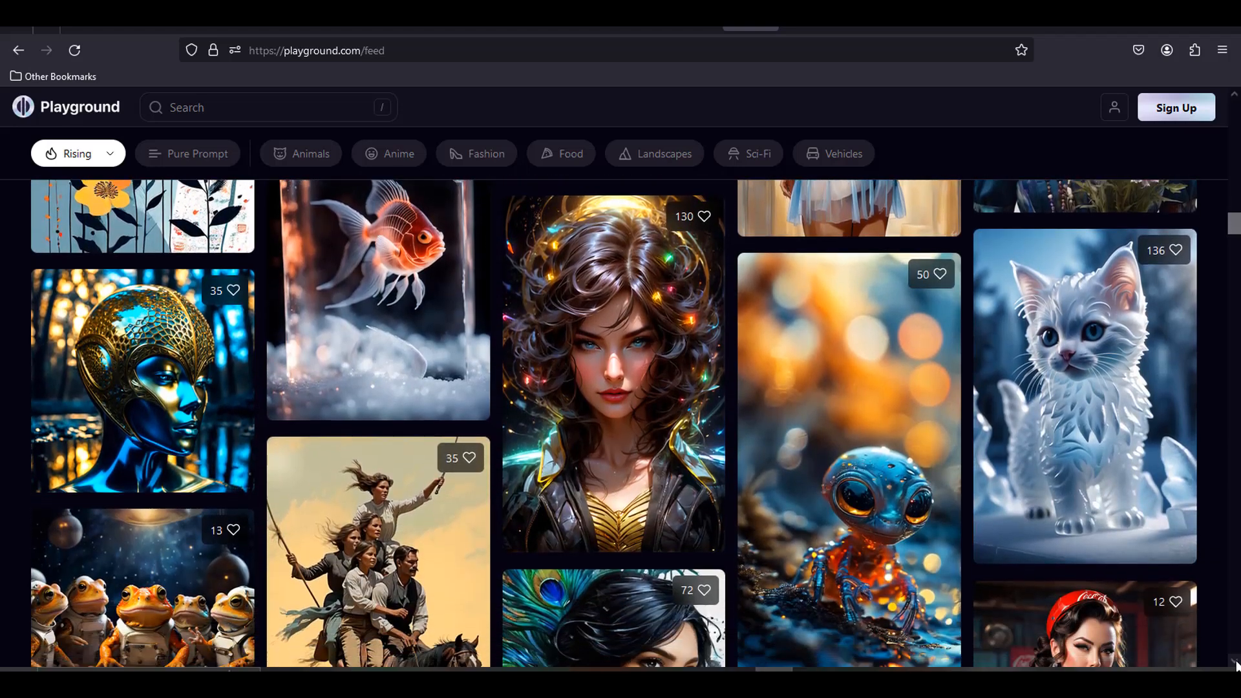
pyautogui.click(1137, 399)
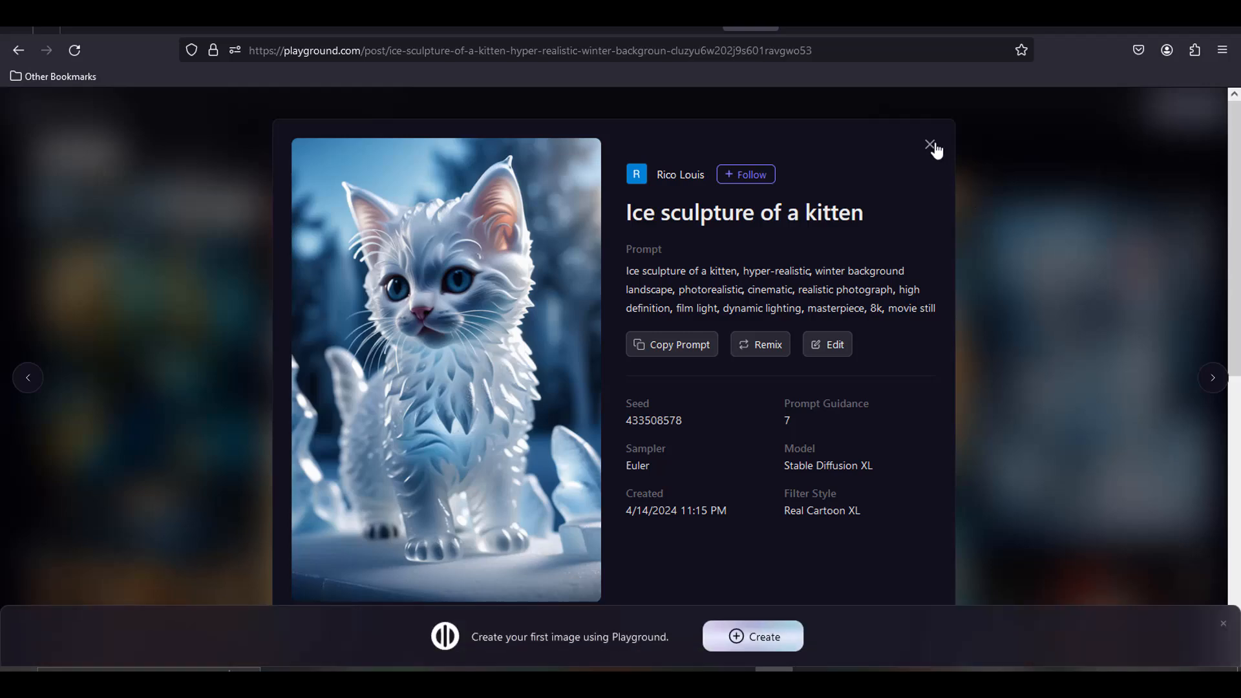
pyautogui.click(930, 145)
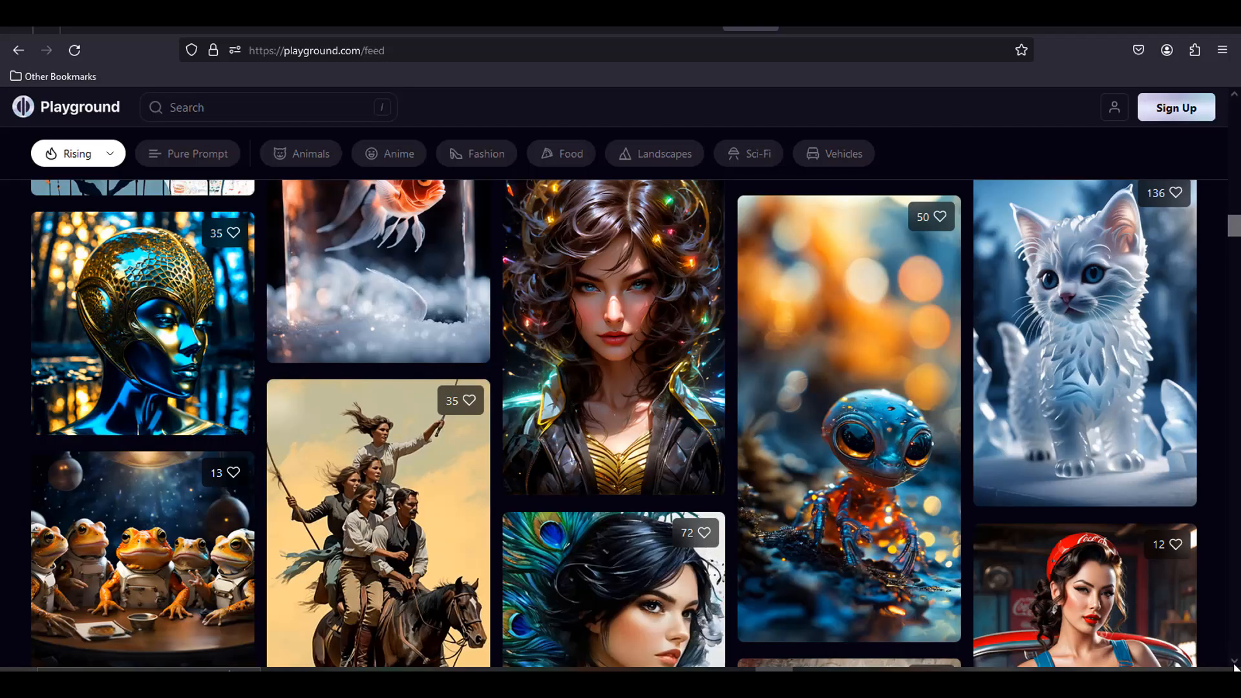
# Find the blue eye with frozen lashes further down the feed, view its prompt and settings, and close the post
pyautogui.scroll(-4, 1234, 665)
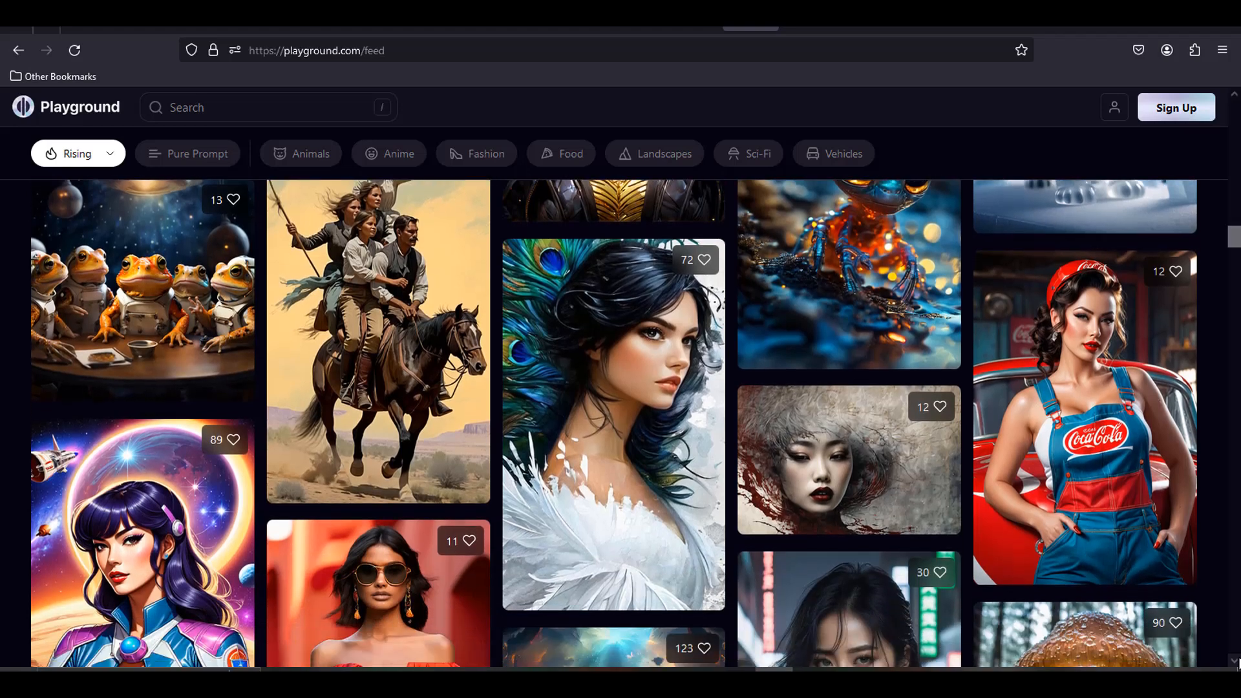
pyautogui.scroll(-5, 1235, 662)
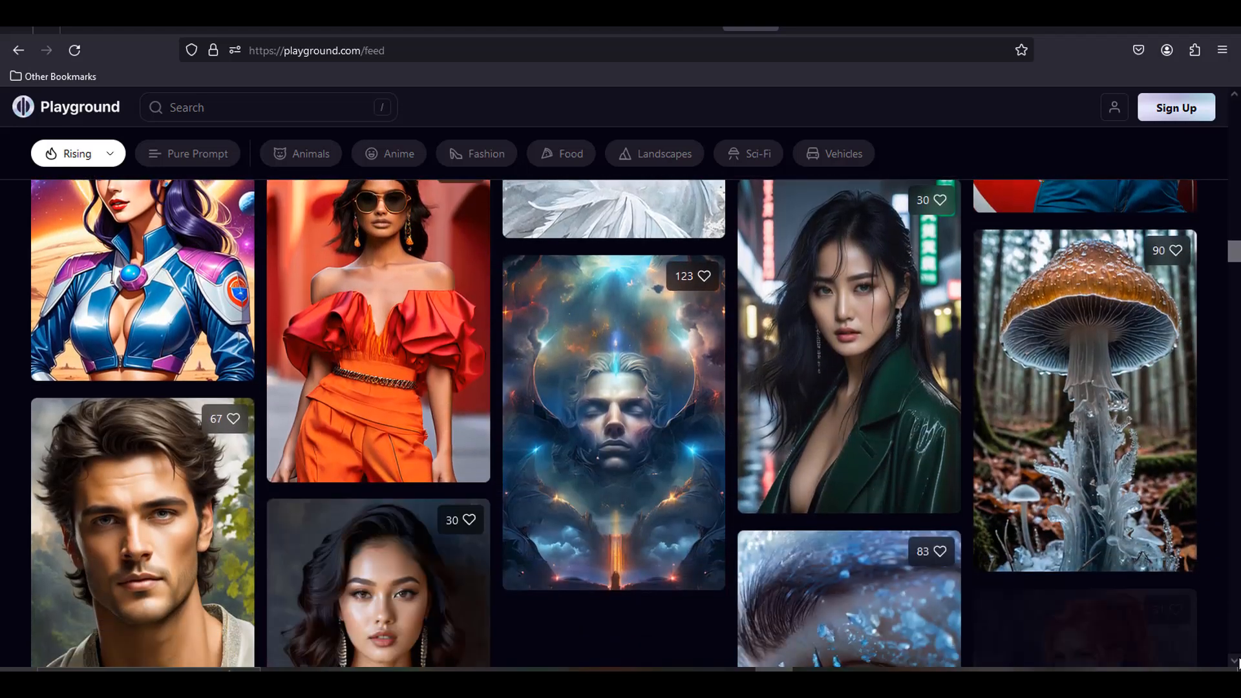
pyautogui.scroll(-5, 1236, 662)
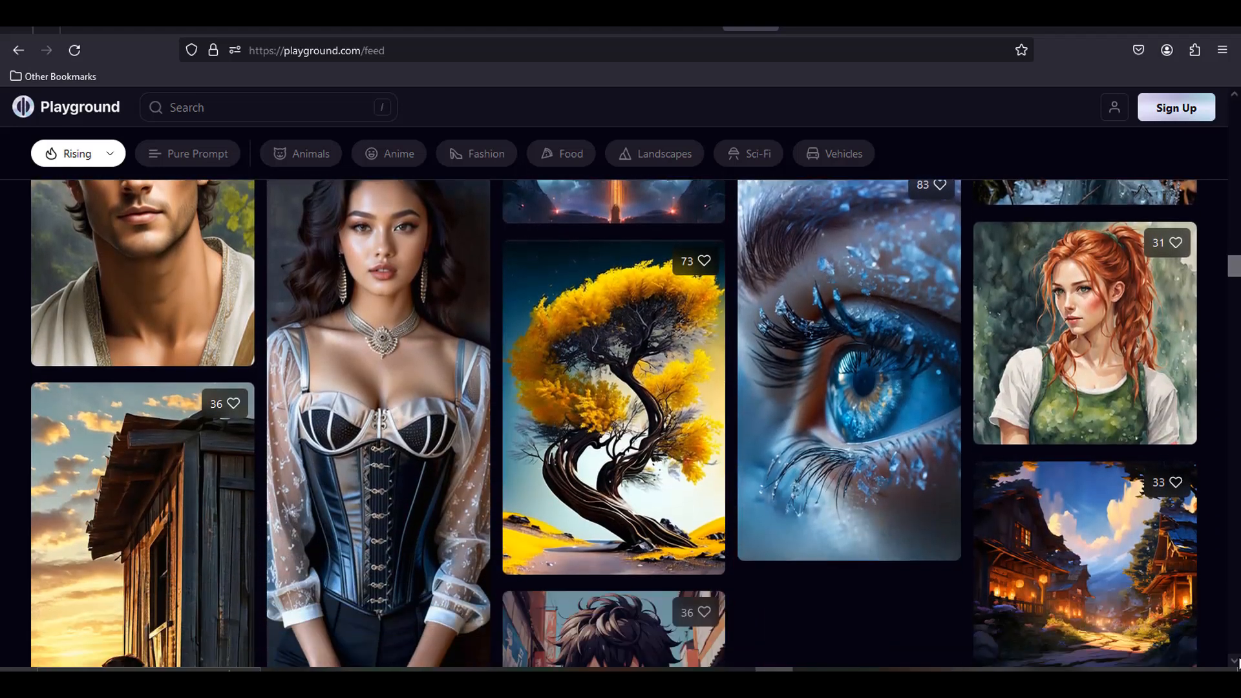
pyautogui.scroll(-2, 1237, 662)
pyautogui.click(920, 339)
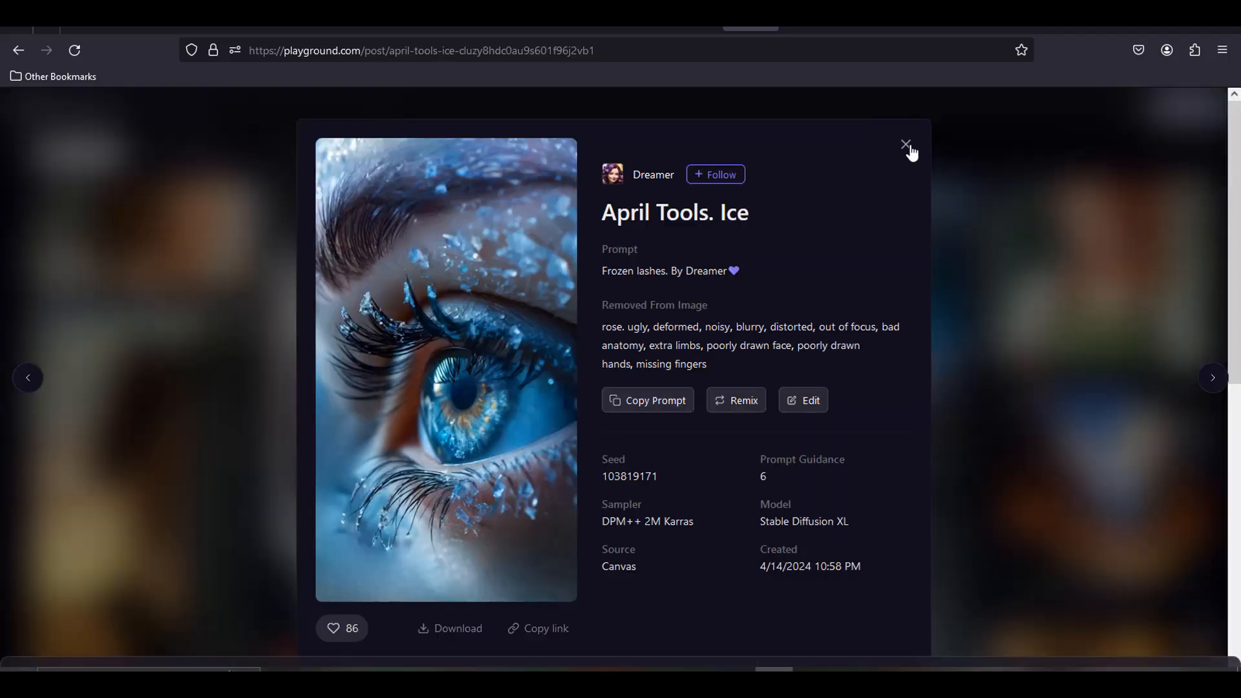
pyautogui.click(907, 146)
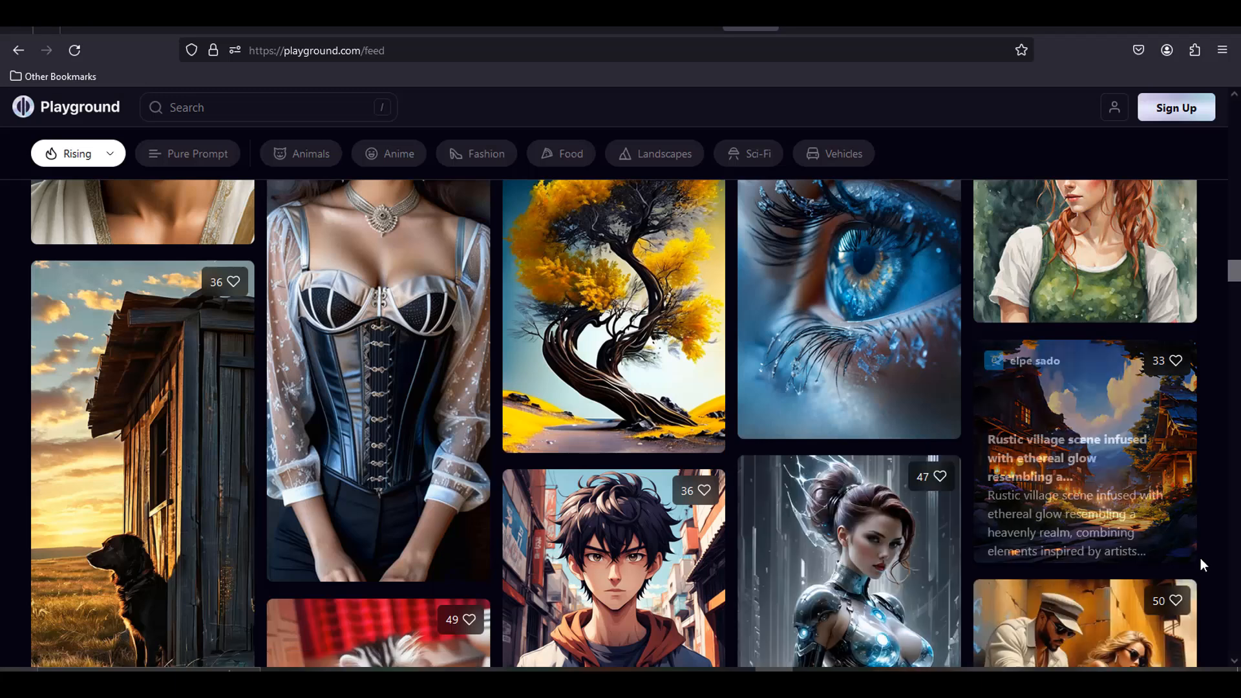
# Browse more of the Rising images further down the community feed
pyautogui.click(1235, 662)
pyautogui.scroll(-6, 1236, 666)
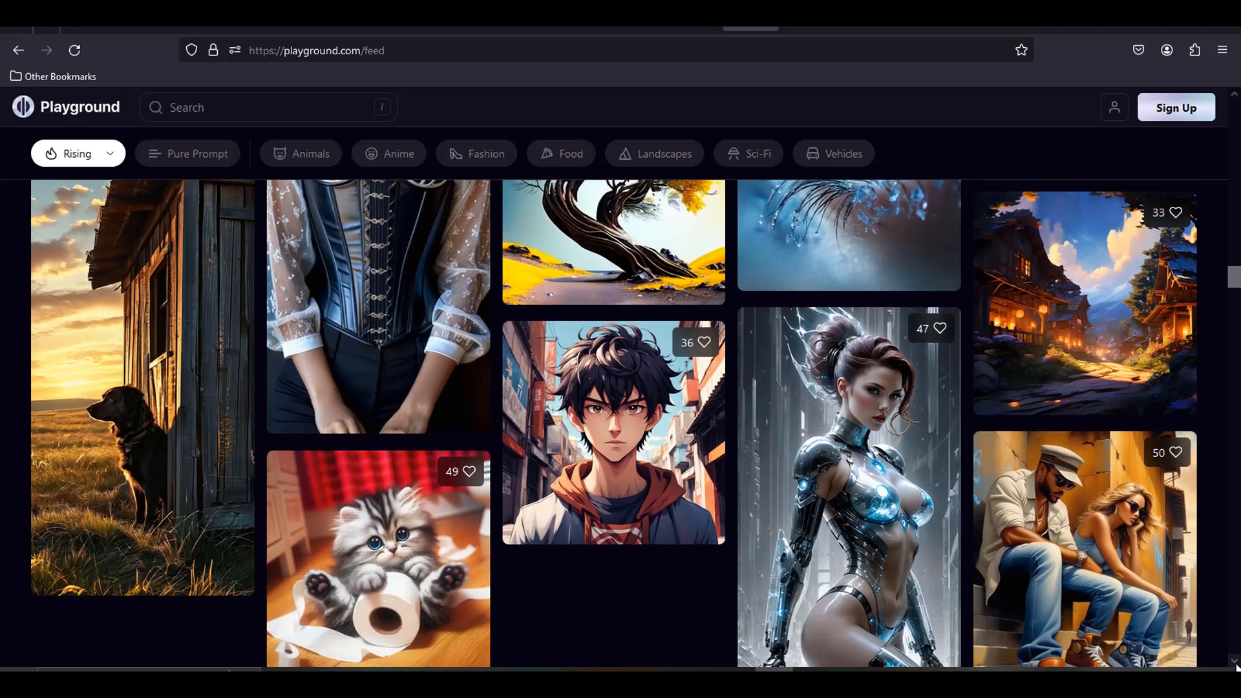
pyautogui.scroll(-5, 1236, 667)
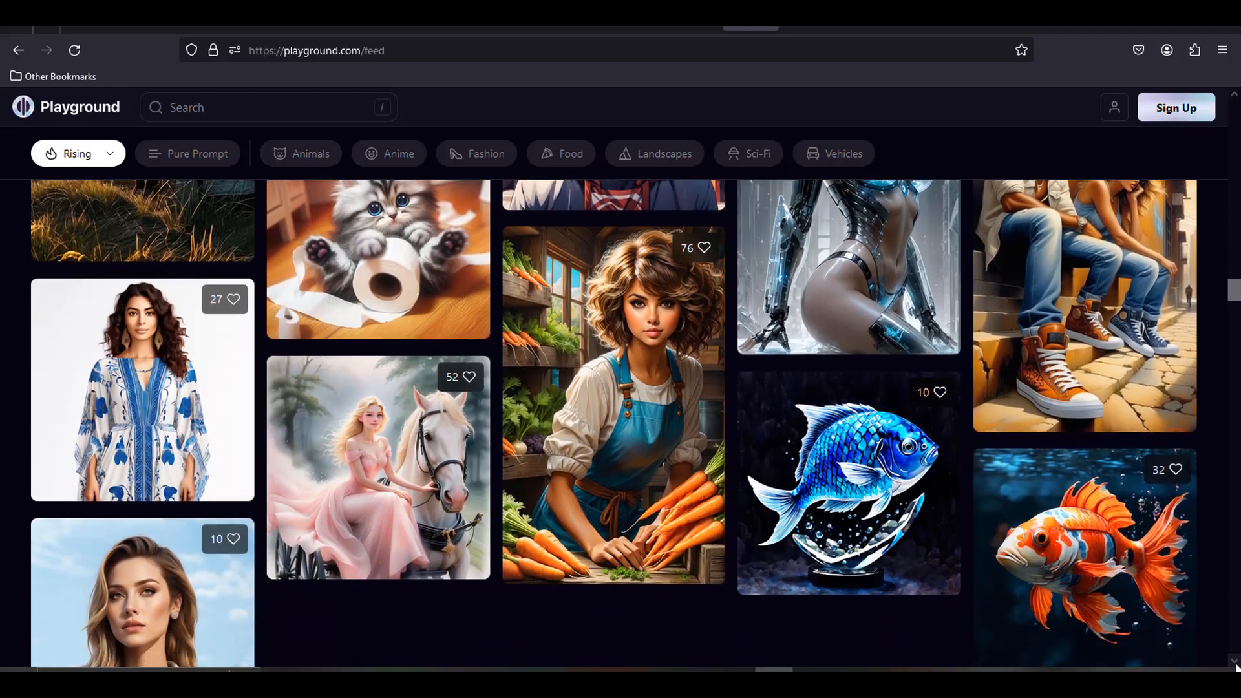
pyautogui.scroll(-6, 1236, 667)
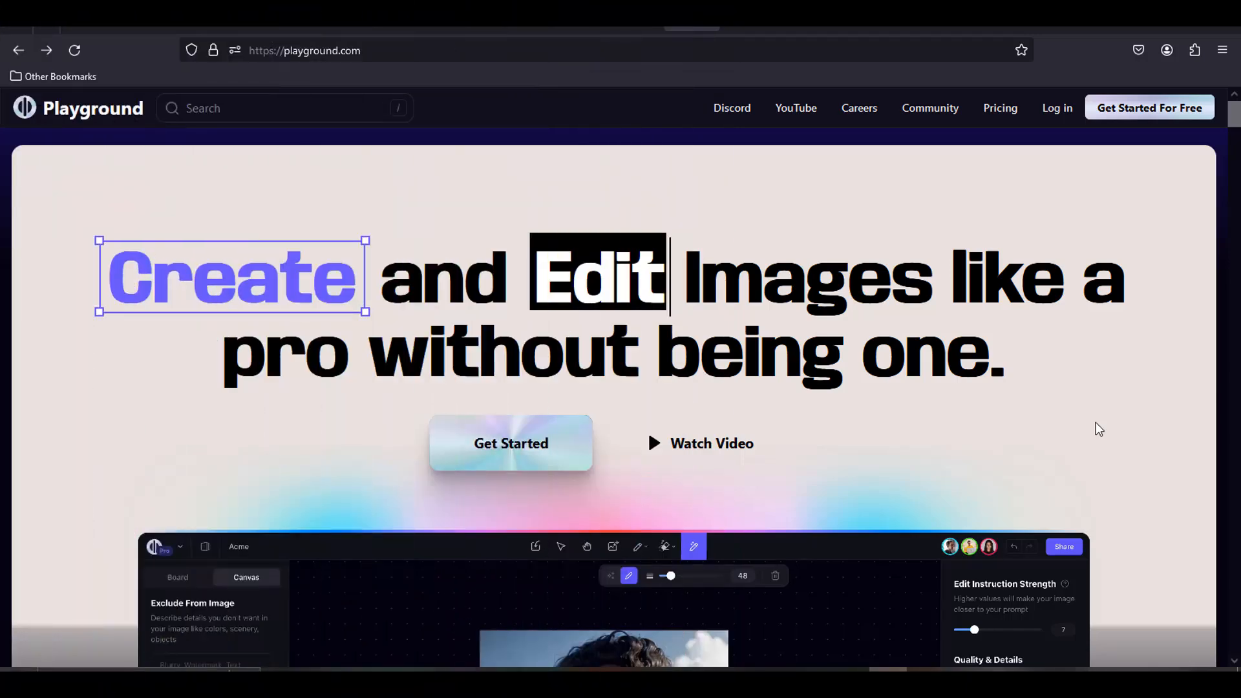
# Look over the Playground home page and open the pricing page to compare the Free, Pro and Turbo plans
pyautogui.scroll(-4, 1094, 423)
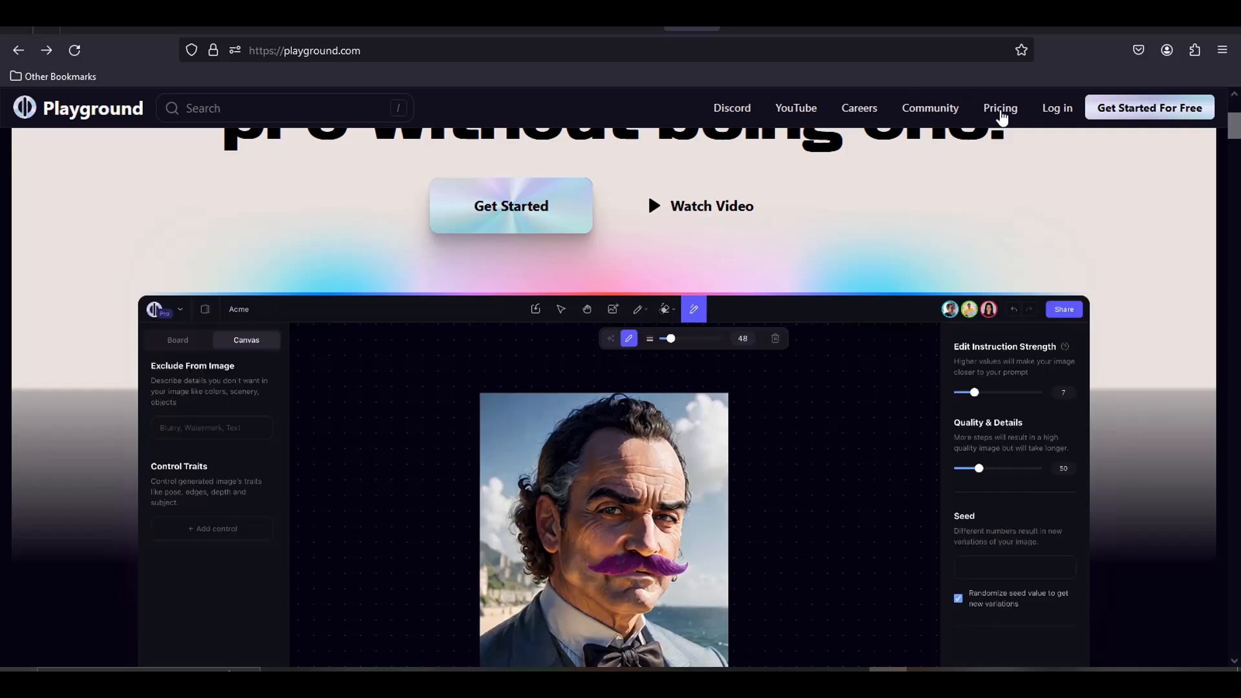
pyautogui.click(1001, 117)
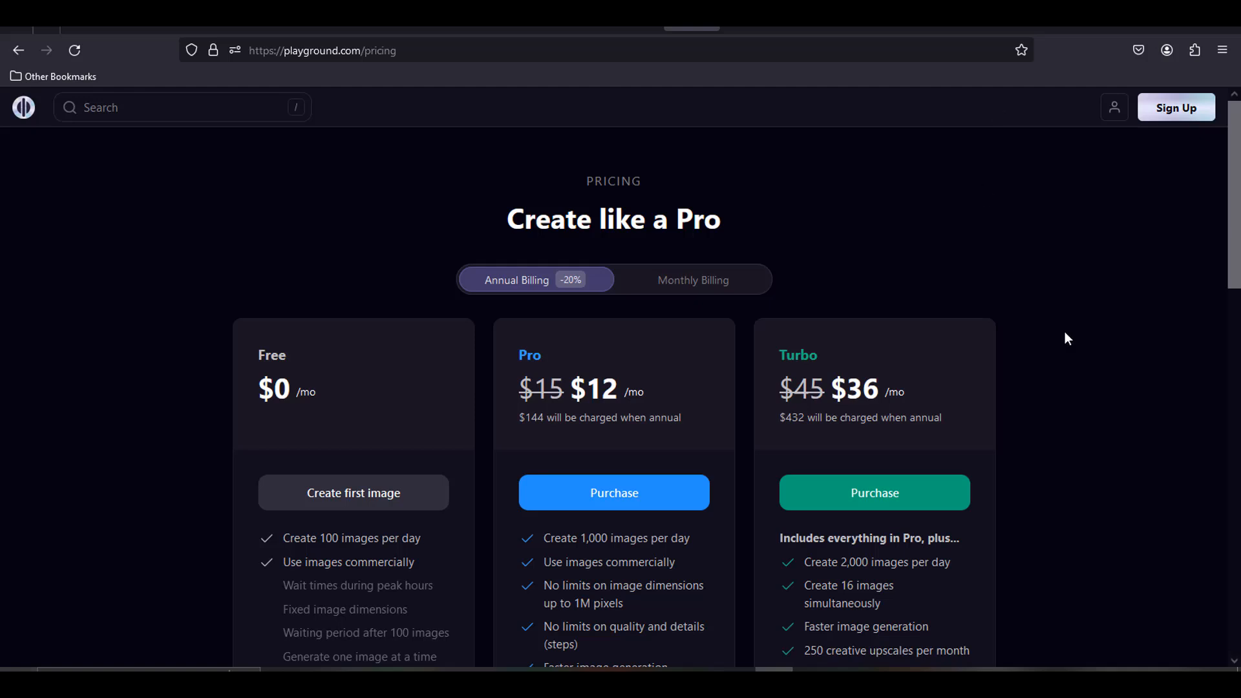
pyautogui.scroll(-1, 1065, 338)
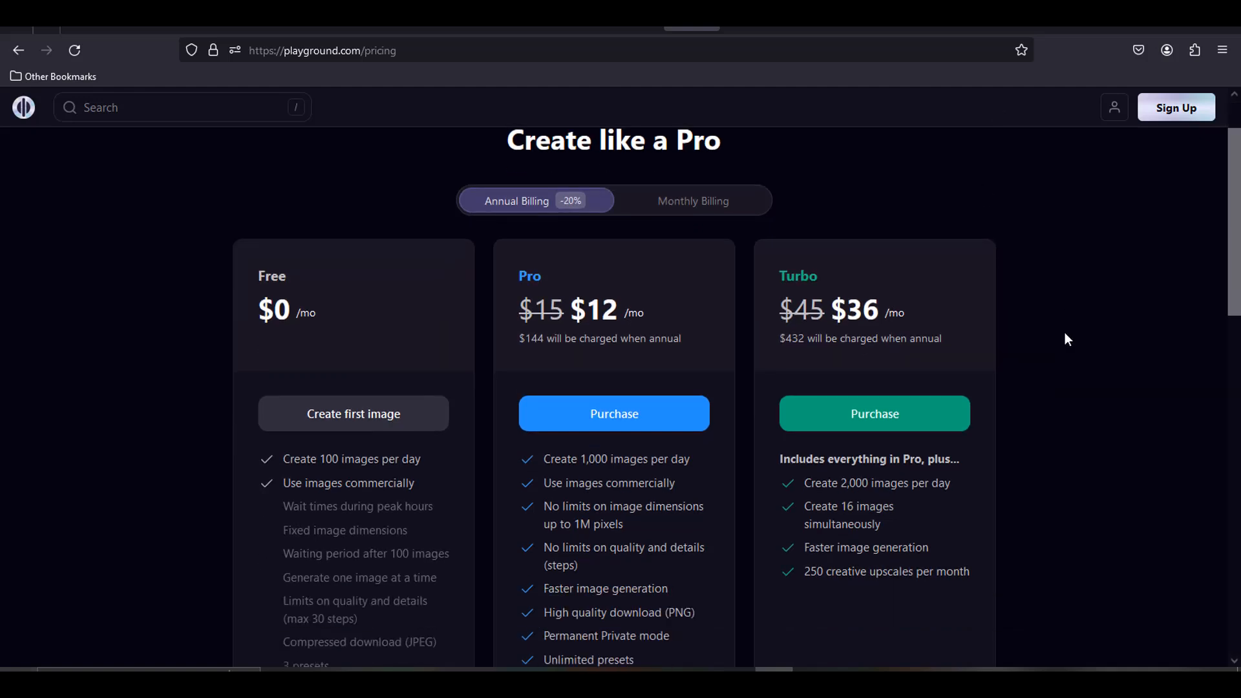
pyautogui.scroll(-1, 1064, 332)
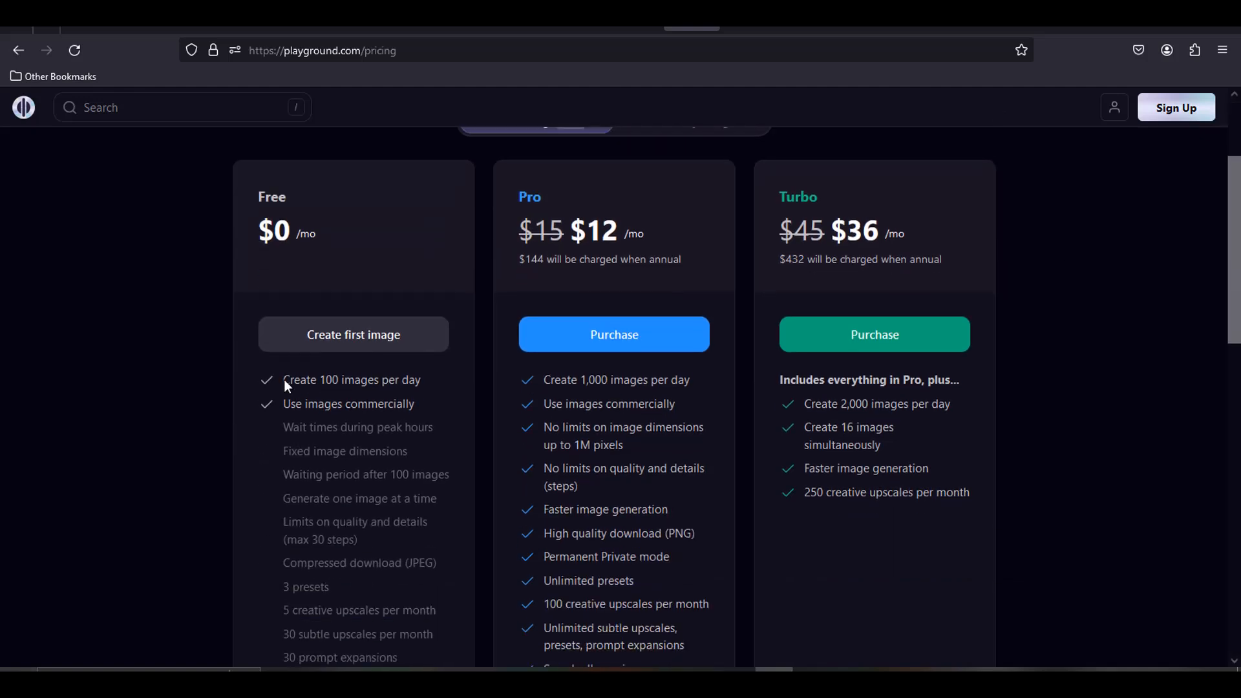
# Review the Free plan's features, highlighting the daily image allowance, the commercial use line and the listed limits
pyautogui.moveTo(282, 379); pyautogui.dragTo(387, 390)
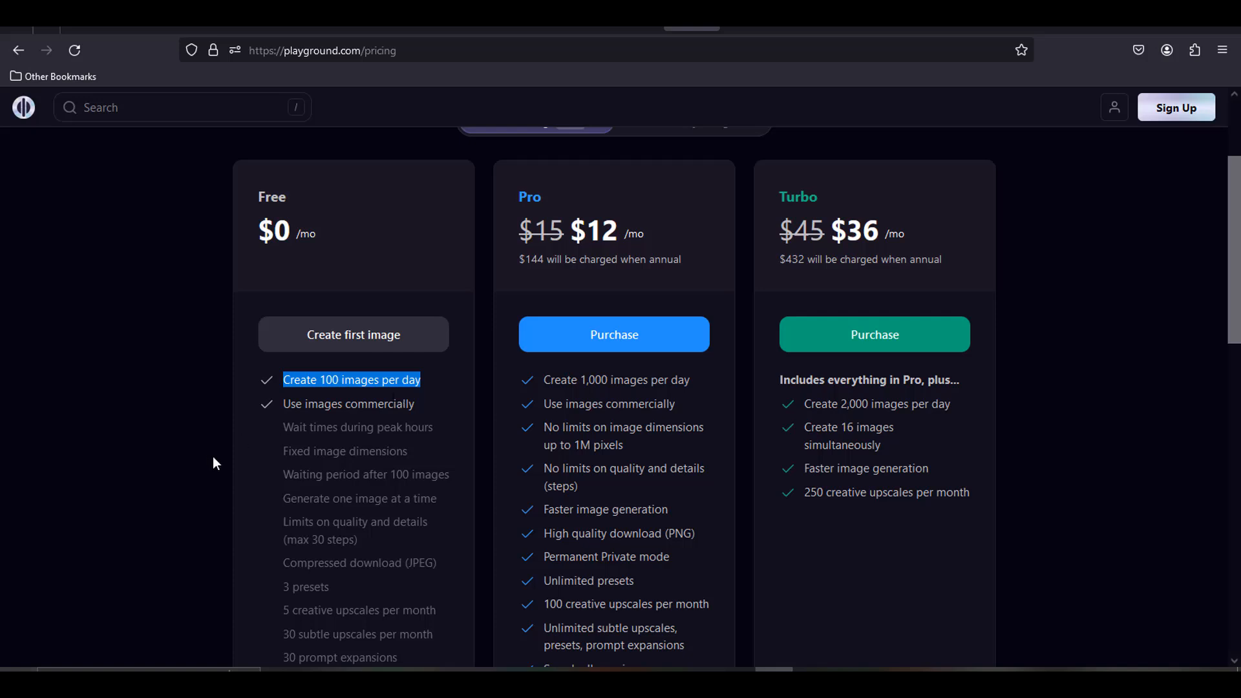
pyautogui.scroll(-2, 289, 339)
pyautogui.moveTo(423, 328); pyautogui.dragTo(292, 329)
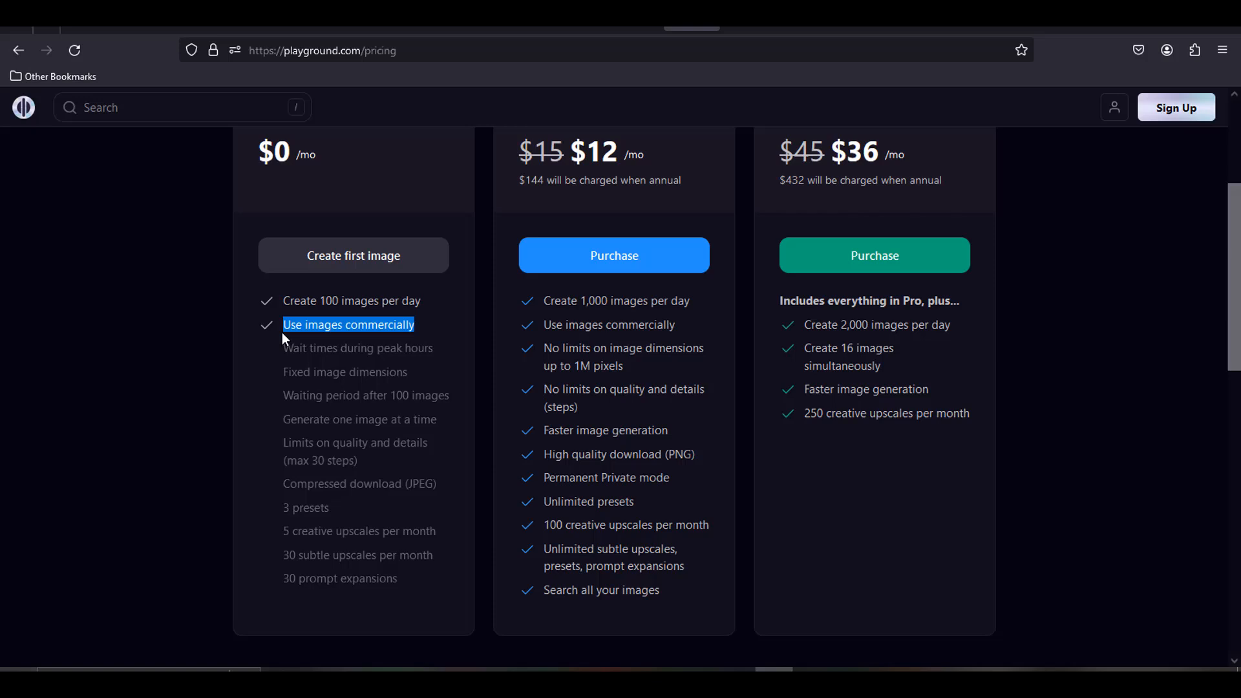
pyautogui.scroll(-2, 281, 297)
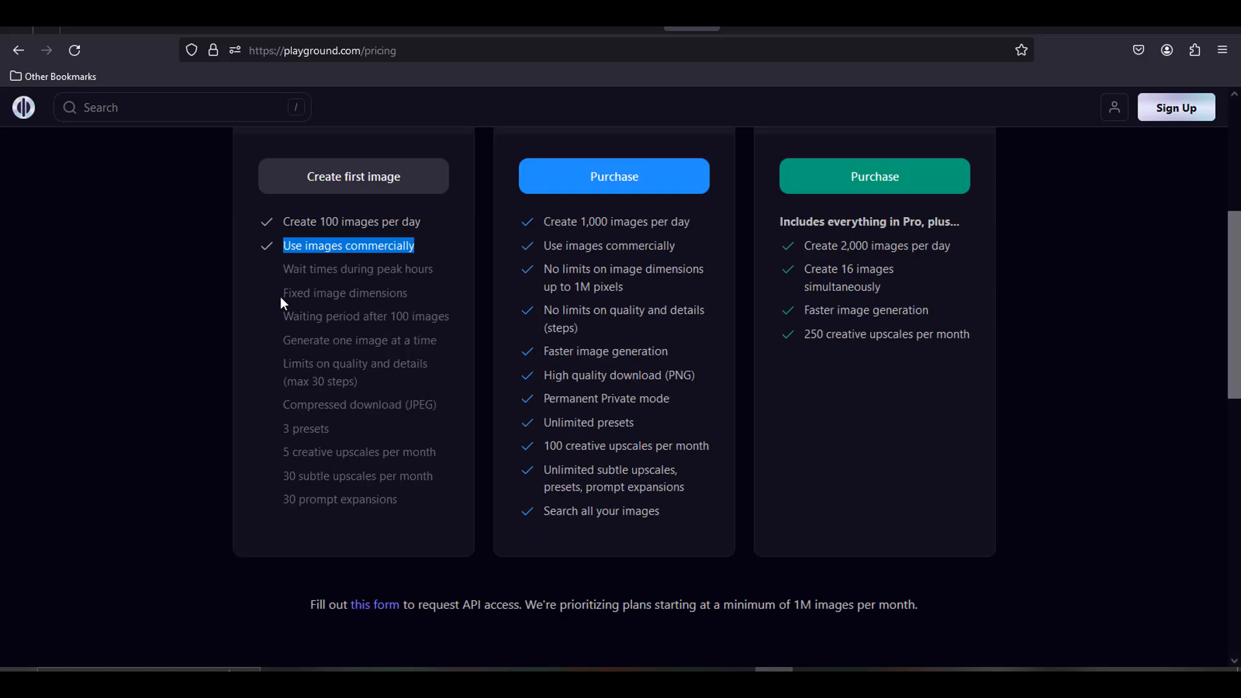
pyautogui.moveTo(276, 282); pyautogui.dragTo(440, 506)
pyautogui.click(265, 502)
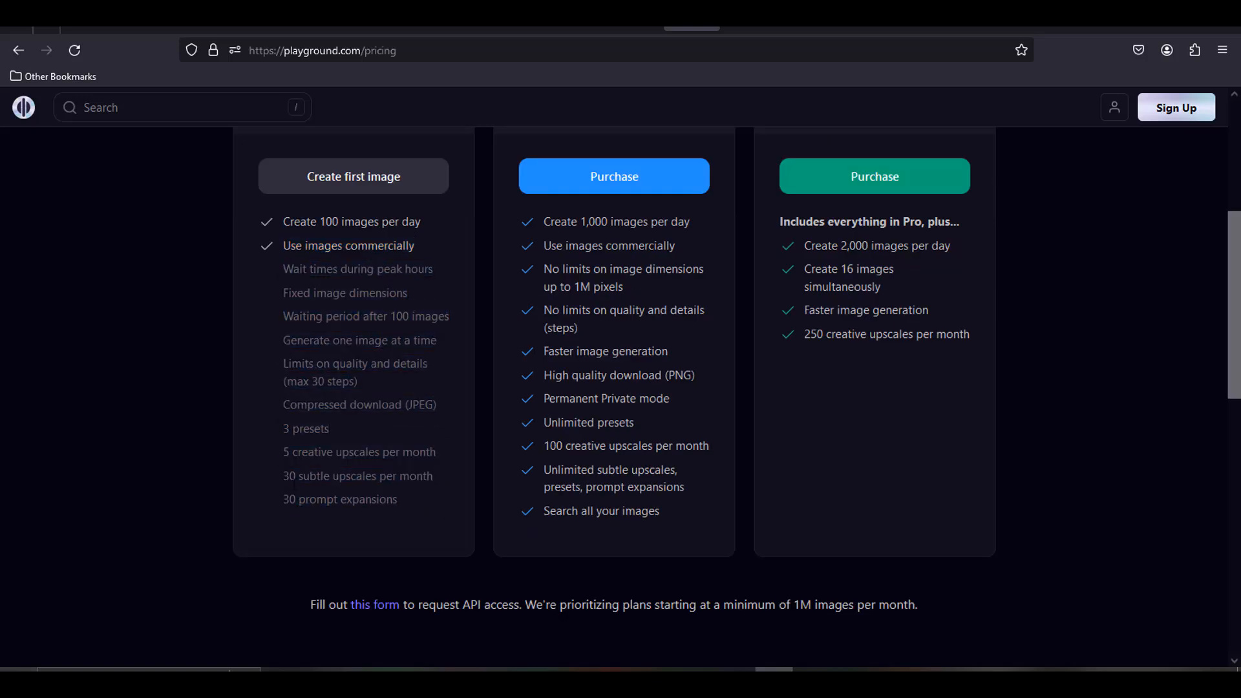
# Read the pricing FAQ answer on copyright and image ownership, highlighting the usage terms and the rule about others' images
pyautogui.scroll(-10, 295, 478)
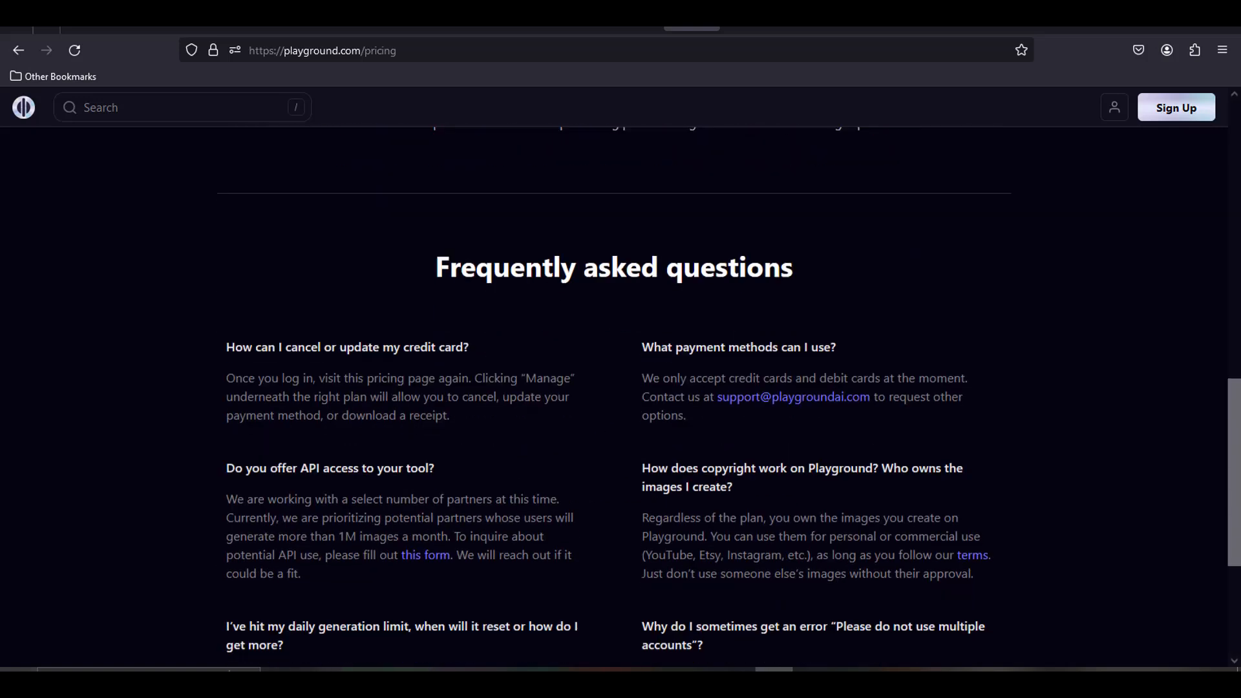
pyautogui.scroll(-2, 614, 388)
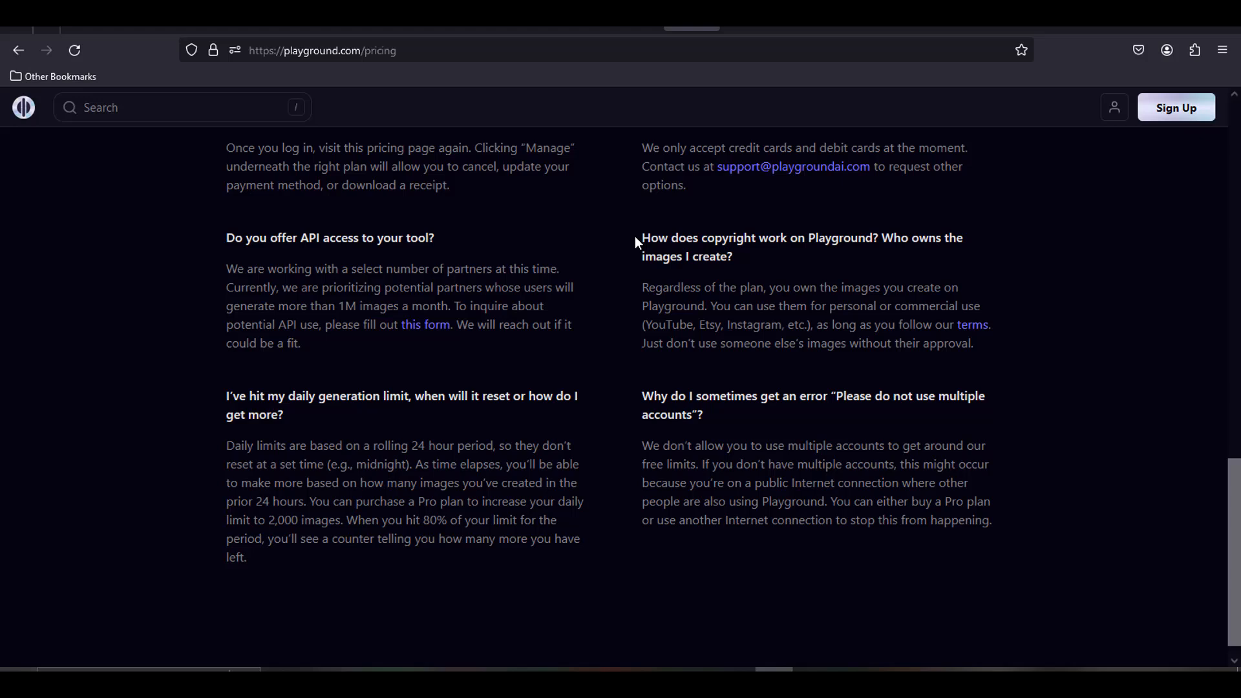
pyautogui.moveTo(635, 238); pyautogui.dragTo(1032, 322)
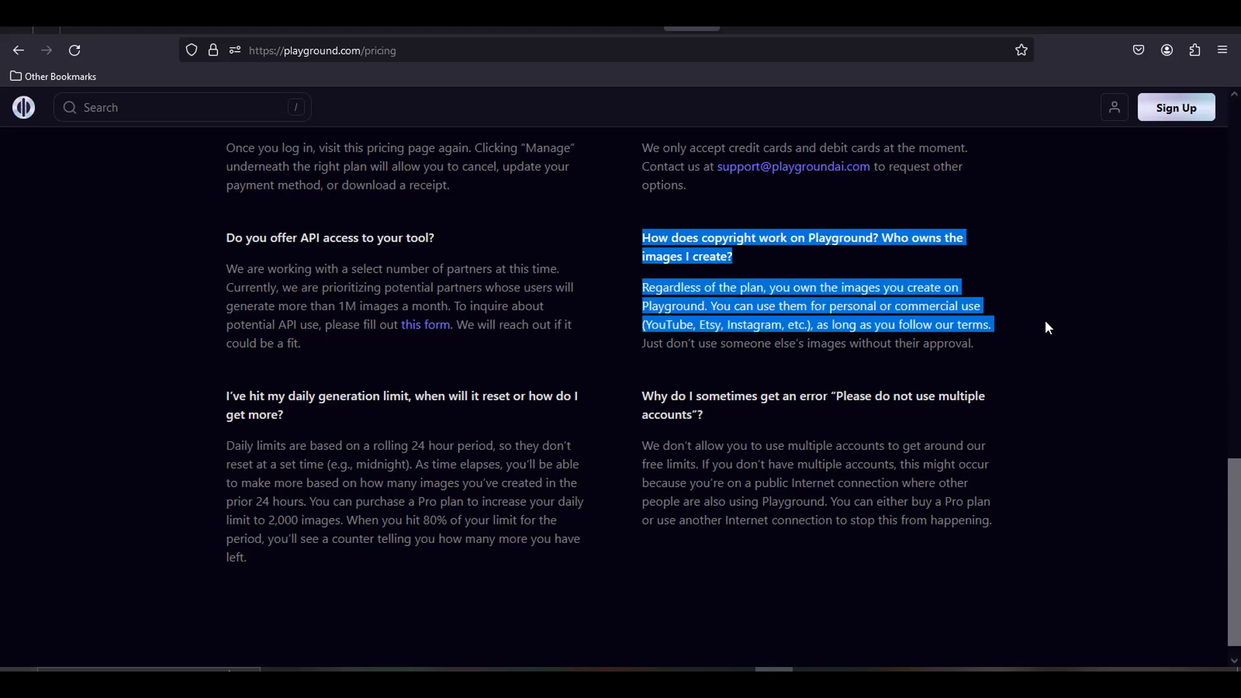
pyautogui.click(1045, 320)
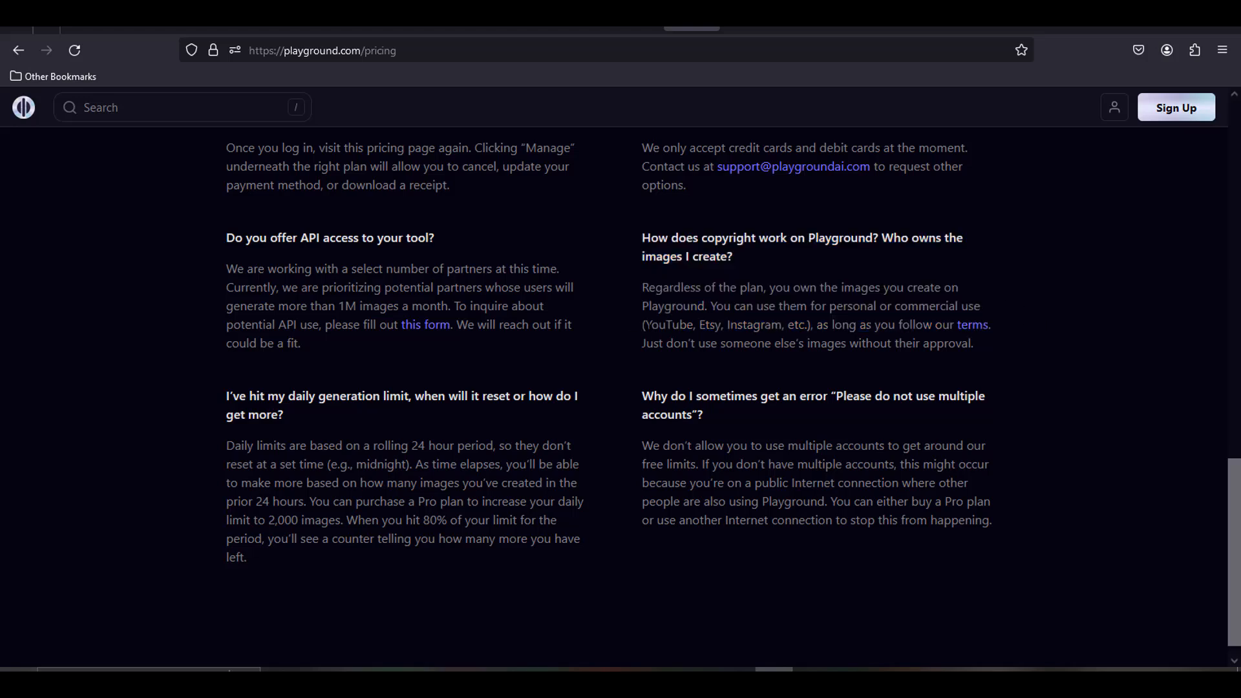
pyautogui.moveTo(644, 325); pyautogui.dragTo(805, 324)
pyautogui.click(683, 373)
pyautogui.moveTo(641, 347); pyautogui.dragTo(967, 343)
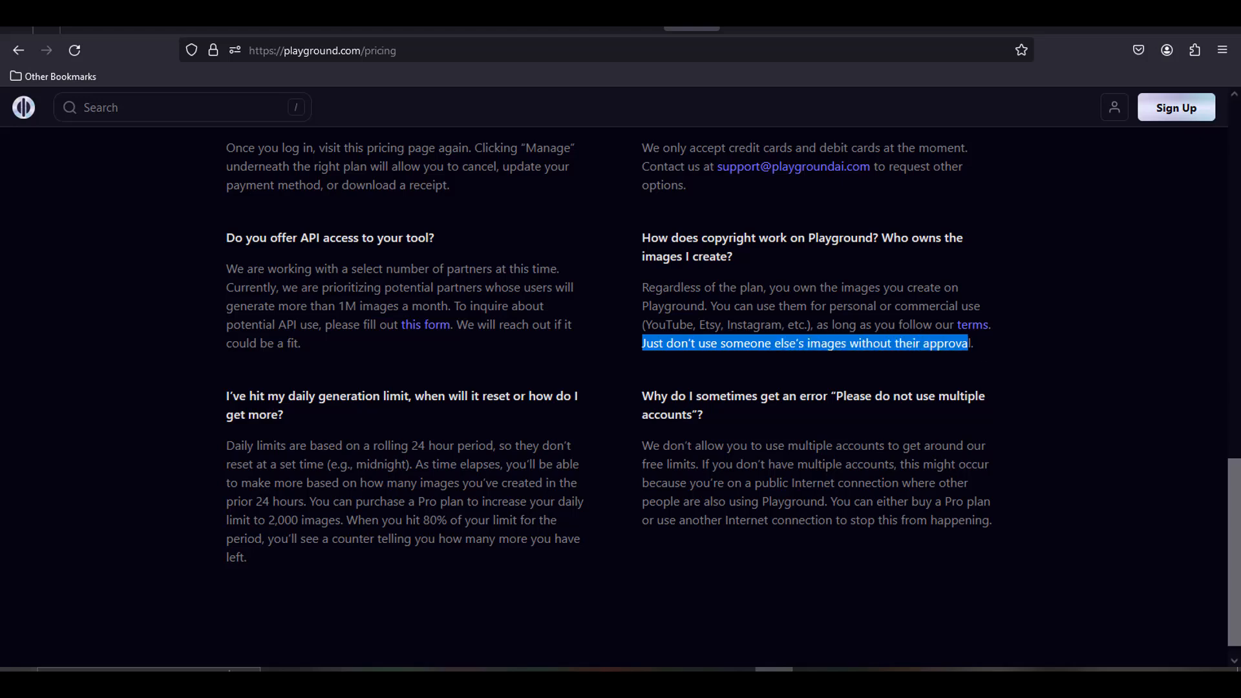
pyautogui.click(1061, 346)
# Read and highlight the FAQ entry about the "Please do not use multiple accounts" error
pyautogui.scroll(-1, 1057, 354)
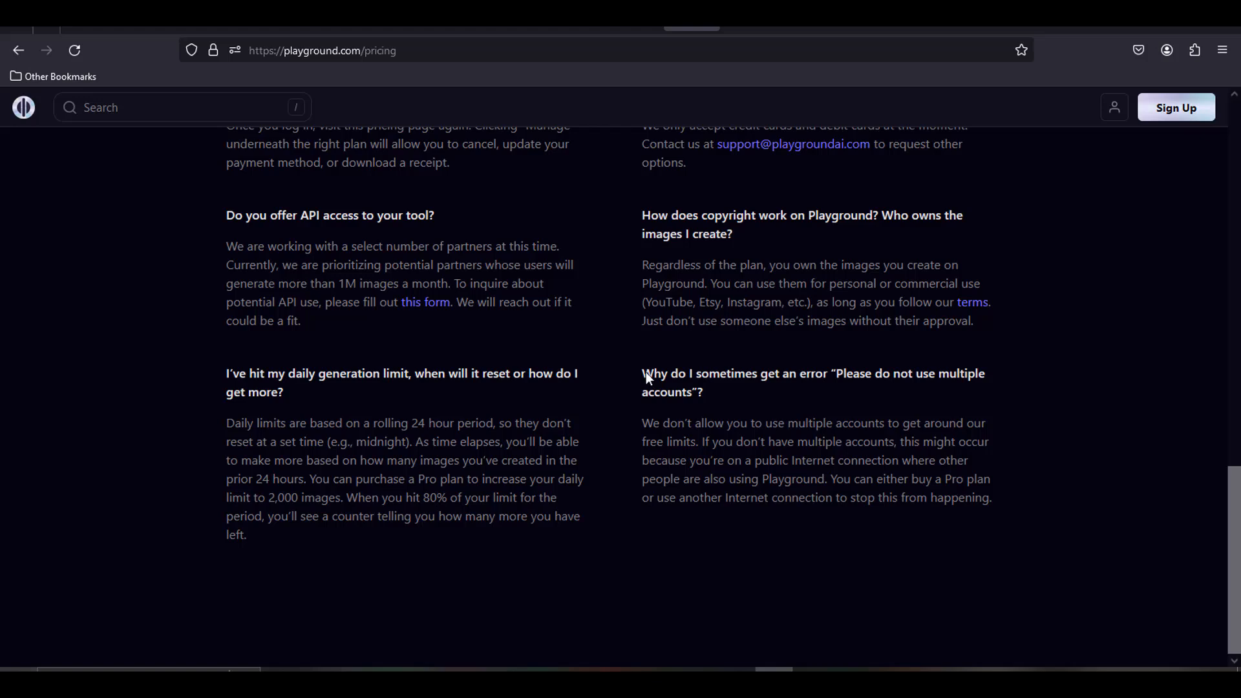
pyautogui.moveTo(646, 373); pyautogui.dragTo(1014, 503)
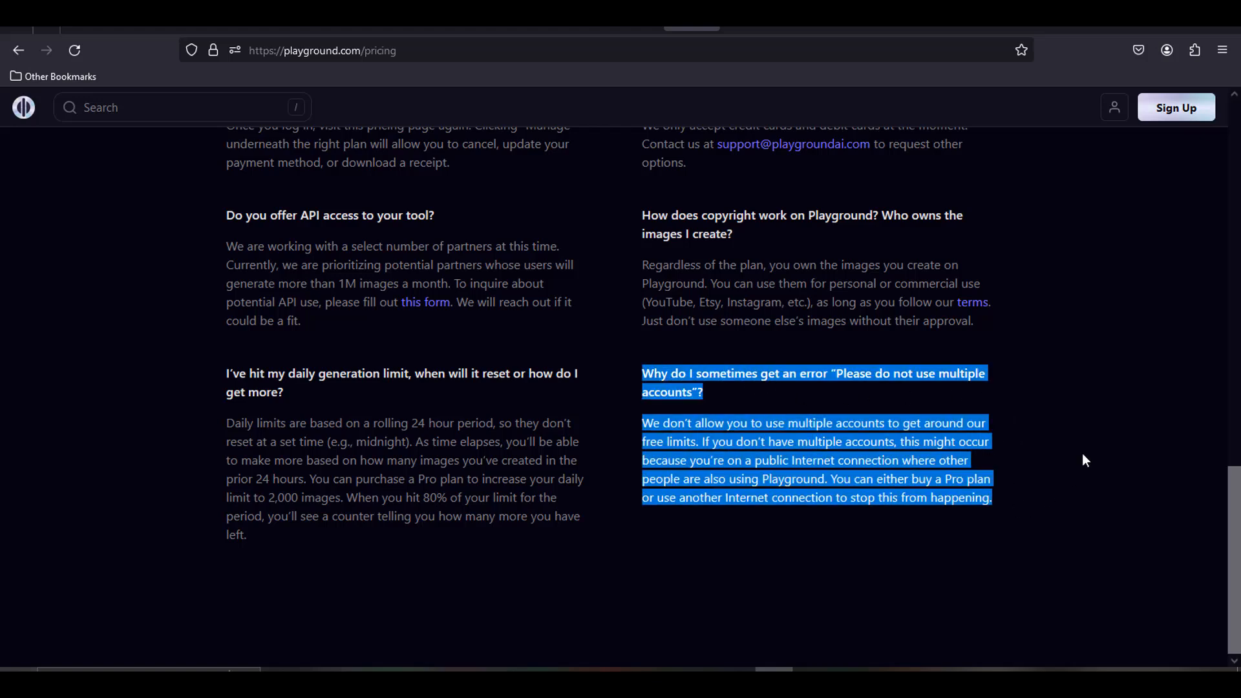
# Sign up to Playground with Google, choosing the second account in the account list
pyautogui.scroll(15, 1084, 456)
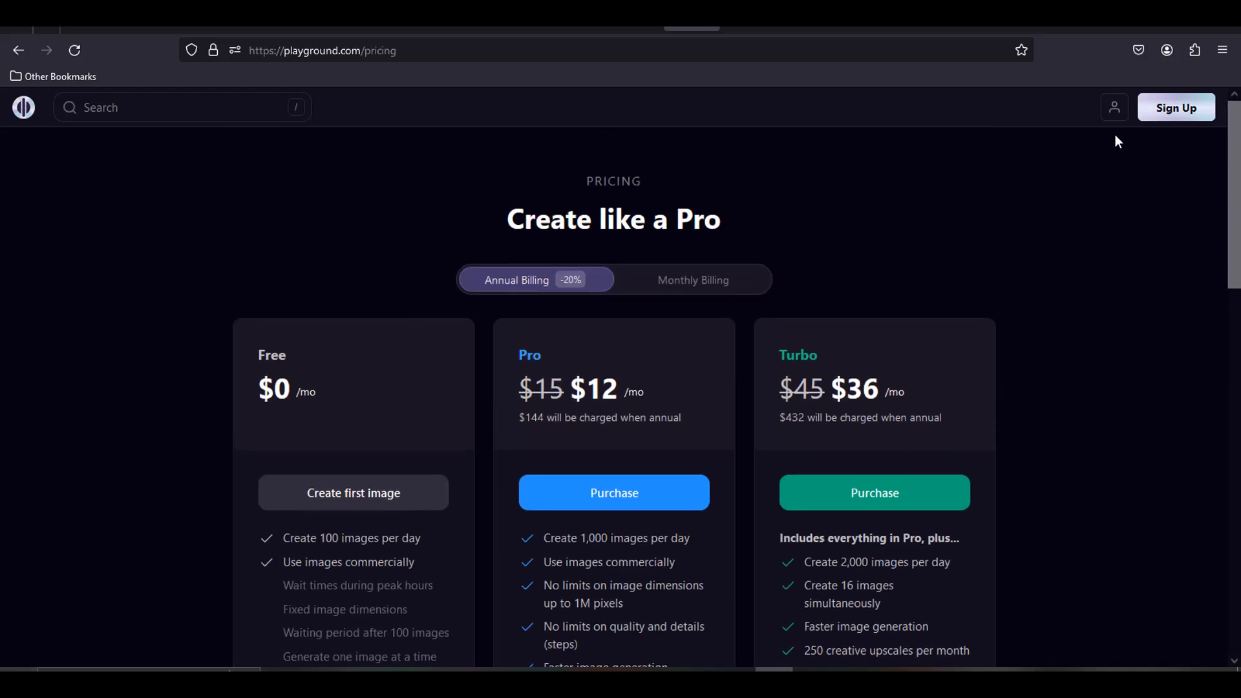
pyautogui.click(1162, 114)
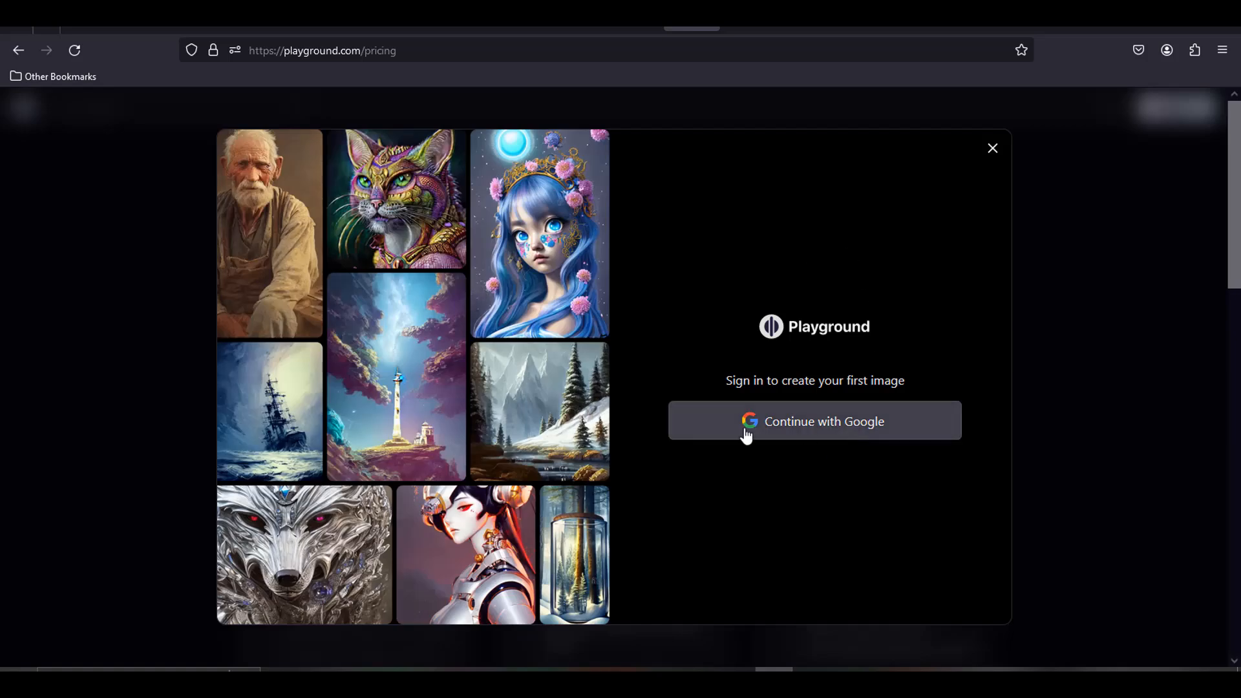
pyautogui.click(795, 432)
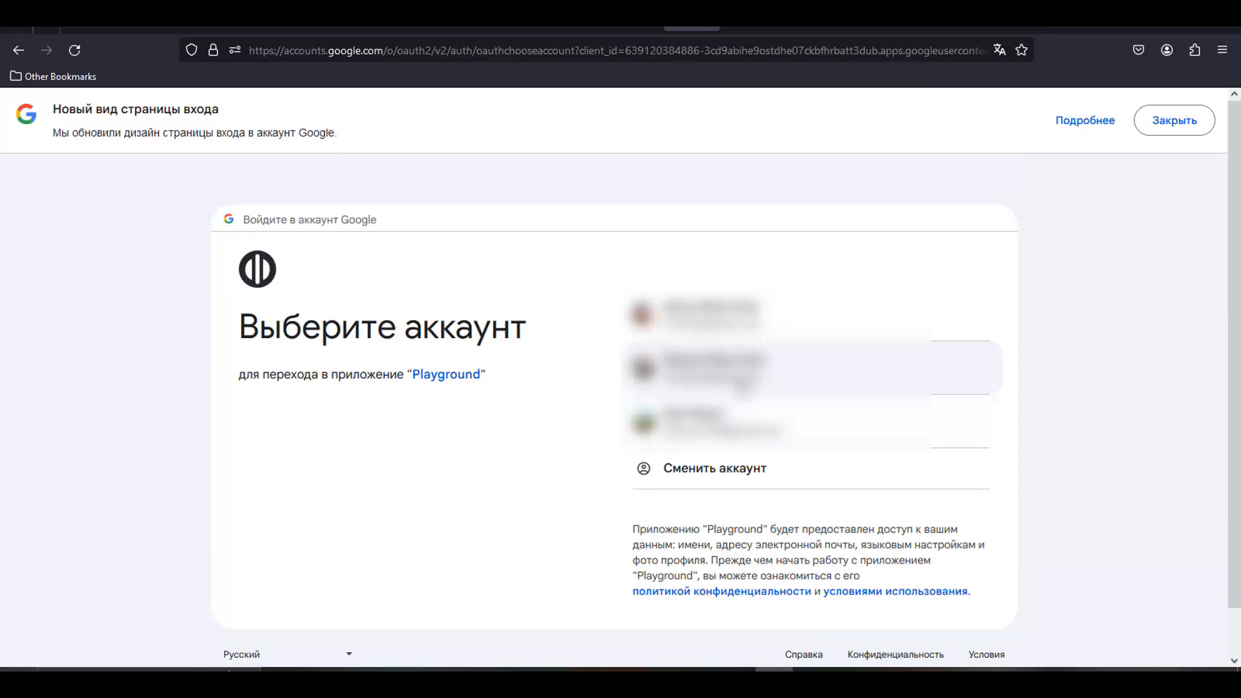
pyautogui.click(740, 388)
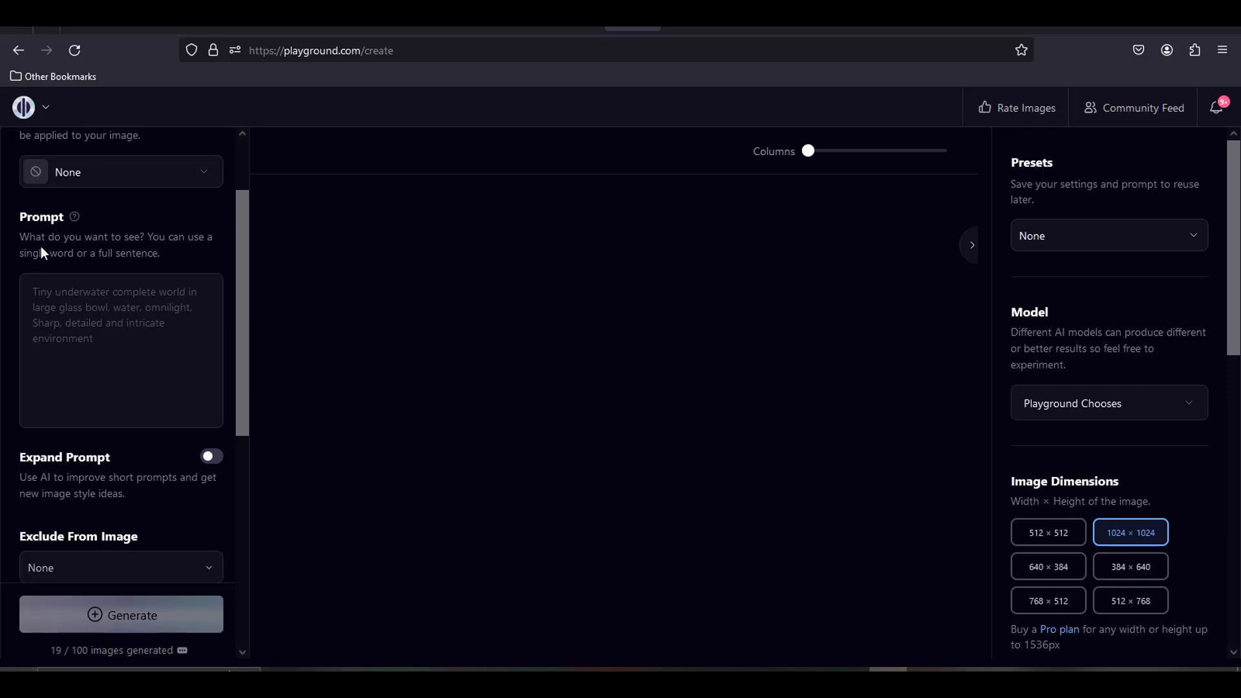
# Look over the image creation page's prompt, model, dimension and quality settings, and check the menu beside the logo
pyautogui.scroll(-3, 45, 252)
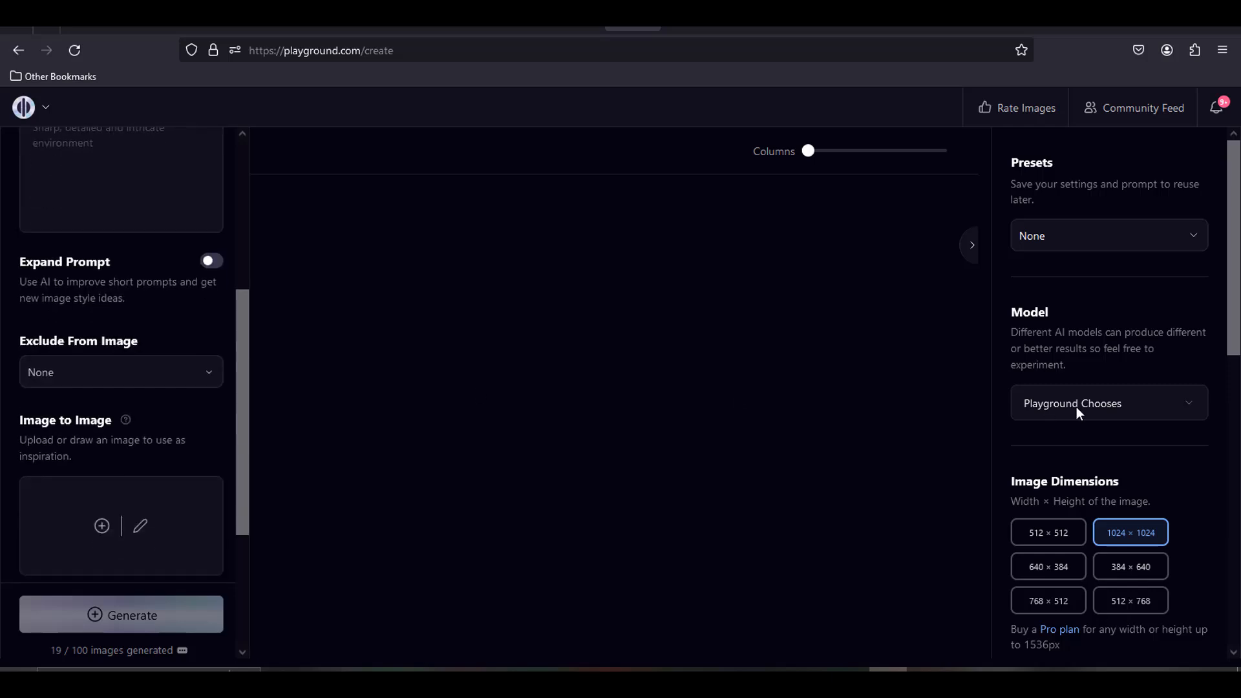
pyautogui.scroll(-3, 1076, 406)
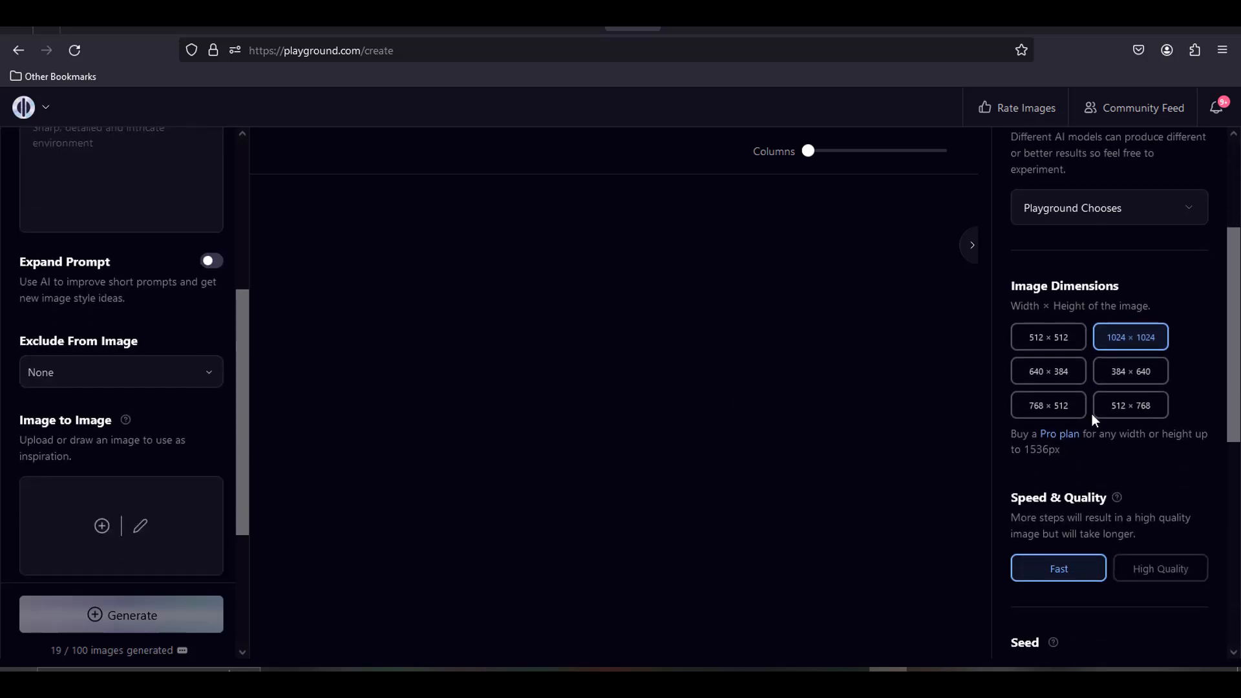
pyautogui.click(46, 111)
pyautogui.click(47, 111)
# Open the Community Feed in a new tab and browse its Rising images
pyautogui.rightClick(1126, 110)
pyautogui.click(1112, 119)
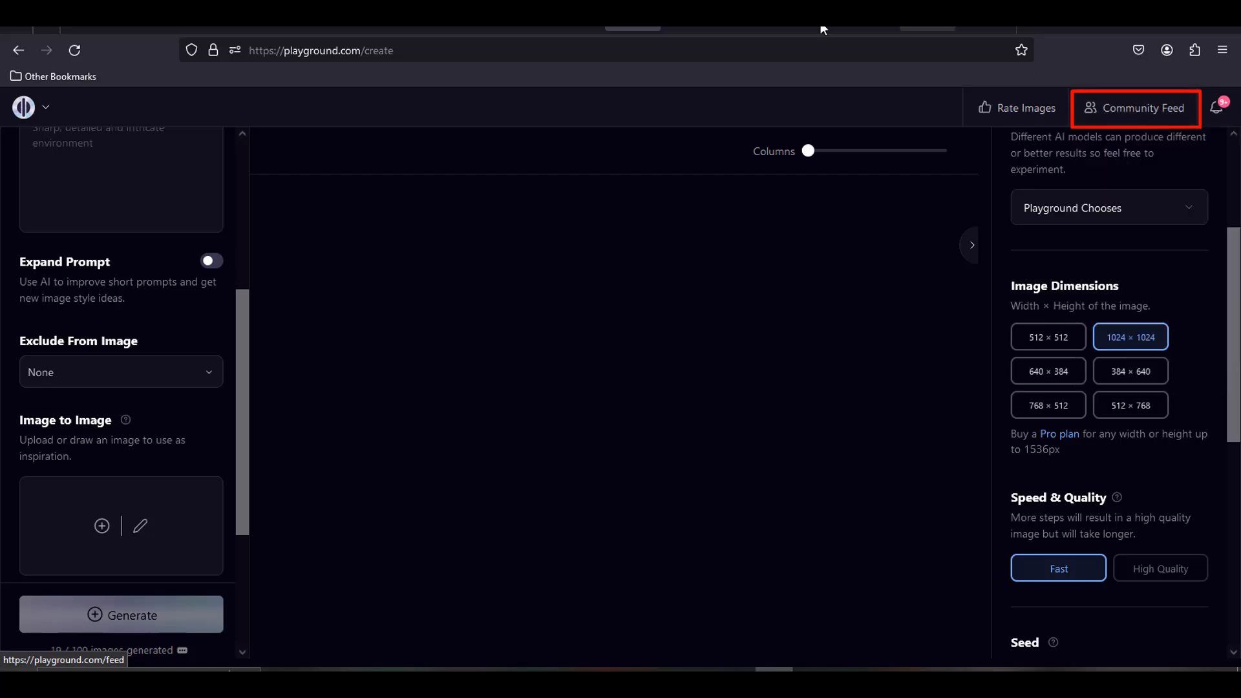
pyautogui.click(821, 29)
pyautogui.scroll(-2, 844, 332)
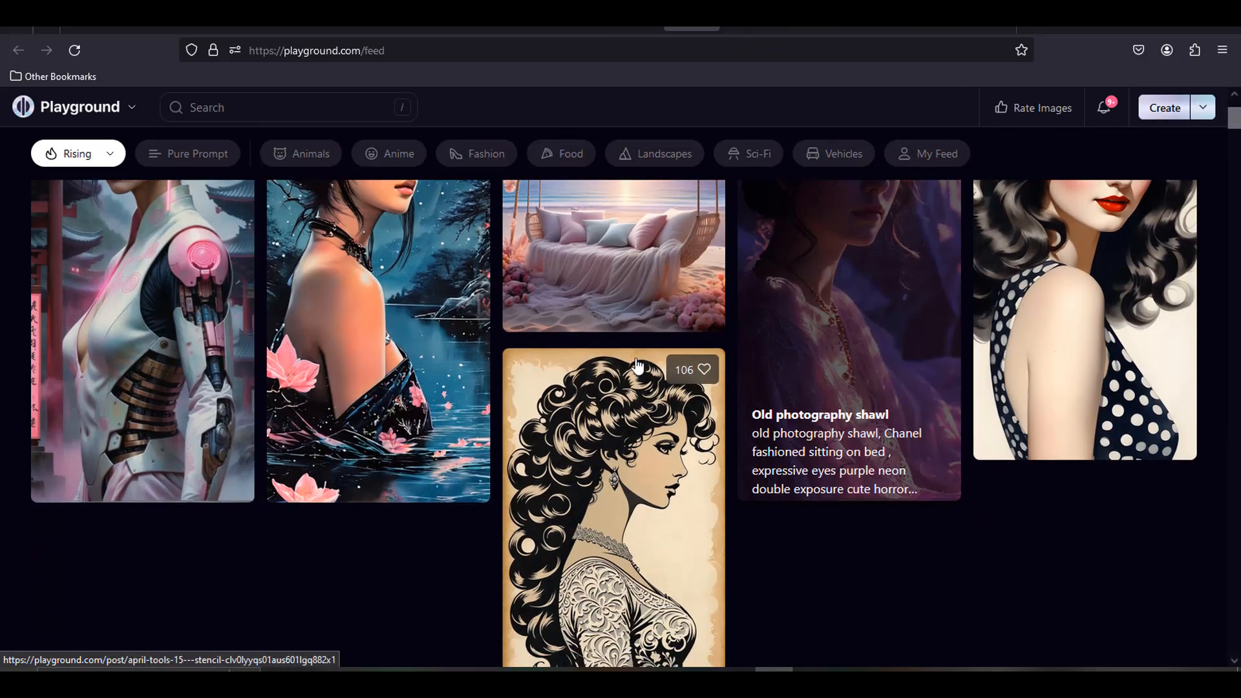
pyautogui.scroll(-5, 917, 327)
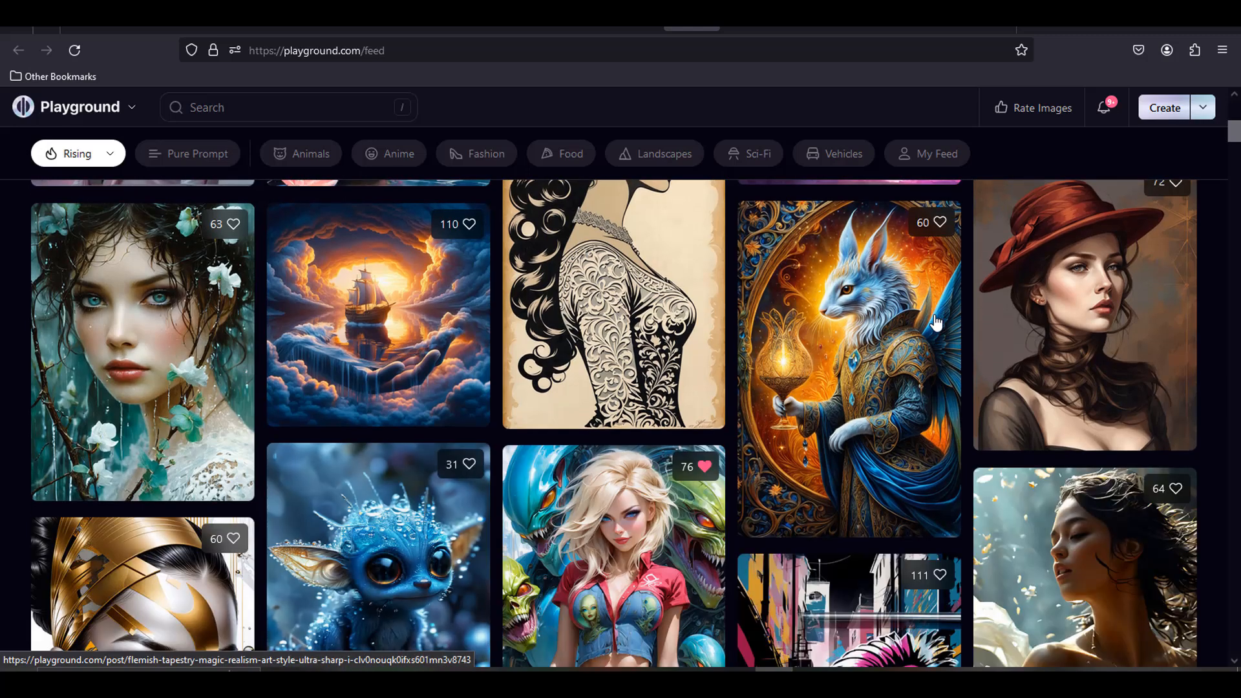
# Browse the feed's Top images and open the "Closeup" post showing a pink-haired woman in a black leather coat
pyautogui.scroll(-3, 935, 322)
pyautogui.scroll(-3, 935, 322)
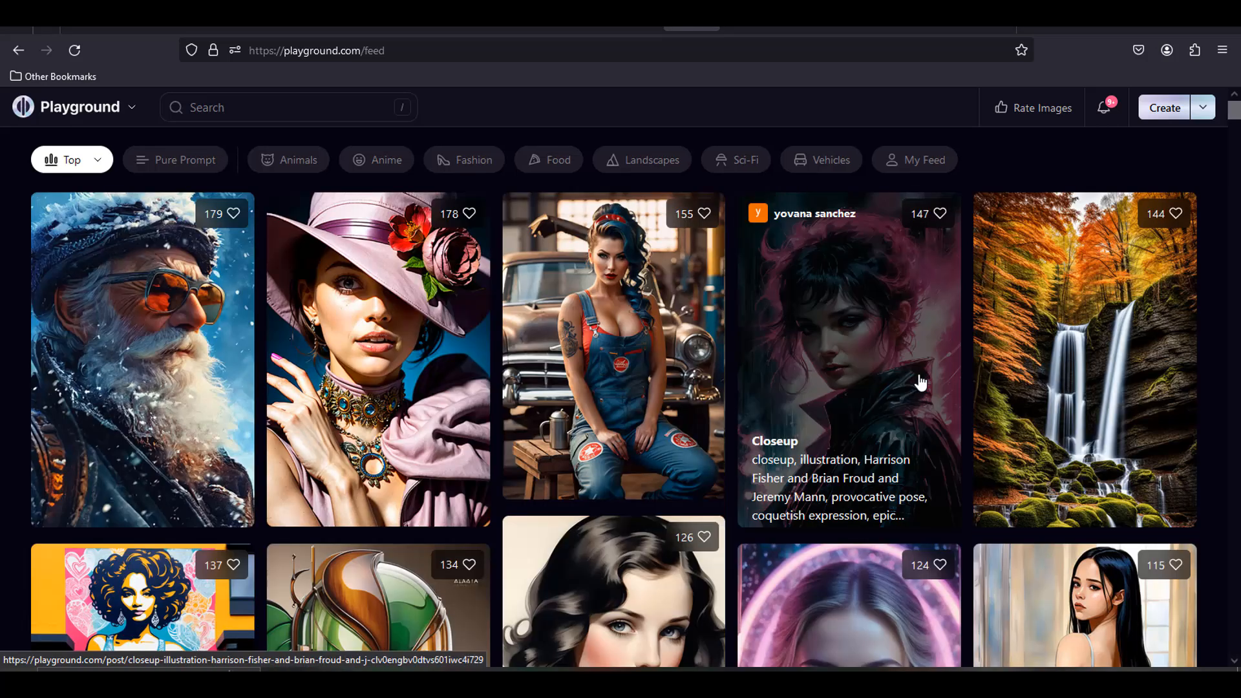
pyautogui.click(921, 382)
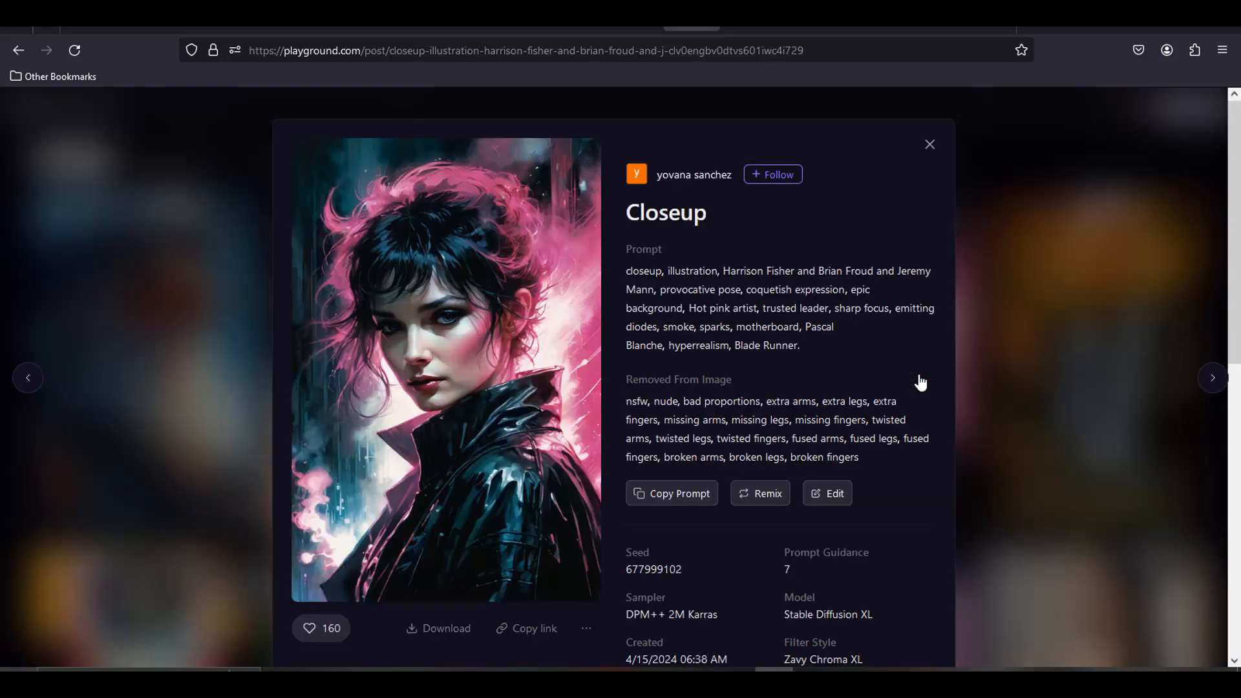
# Review the "Closeup" post's prompt, removed terms and generation settings, and like the image
pyautogui.moveTo(736, 348); pyautogui.dragTo(827, 347)
pyautogui.click(825, 346)
pyautogui.scroll(-1, 898, 478)
pyautogui.scroll(-2, 897, 486)
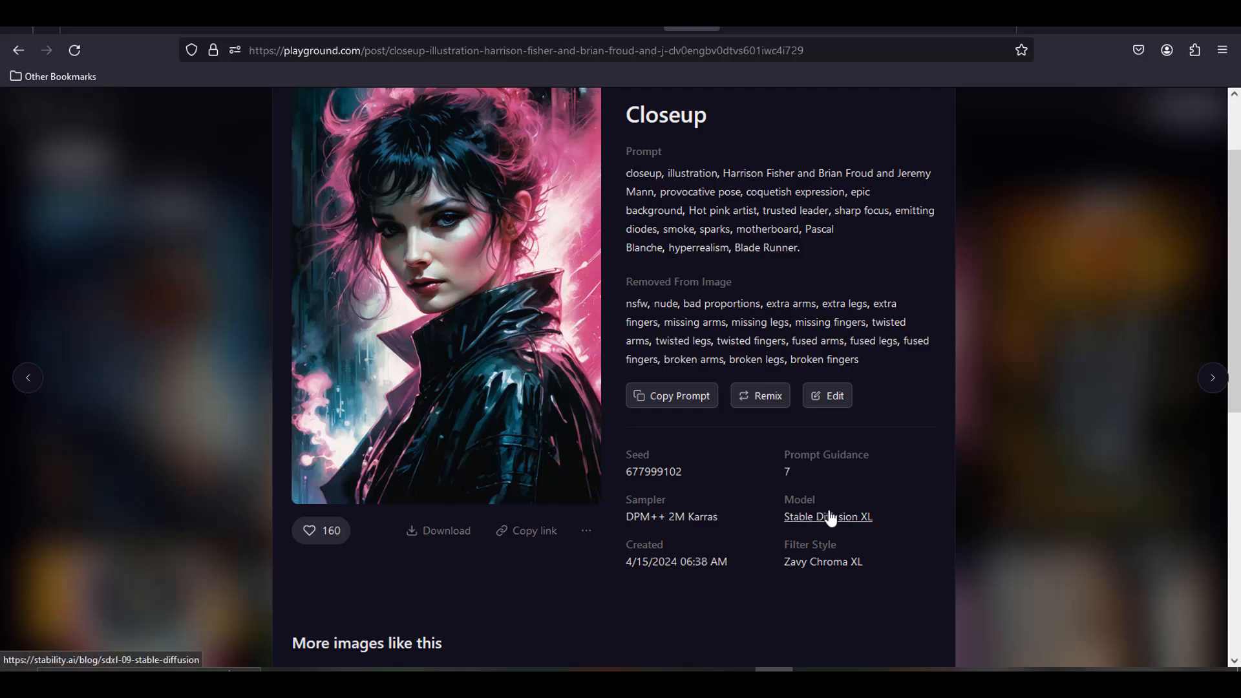
pyautogui.scroll(3, 862, 568)
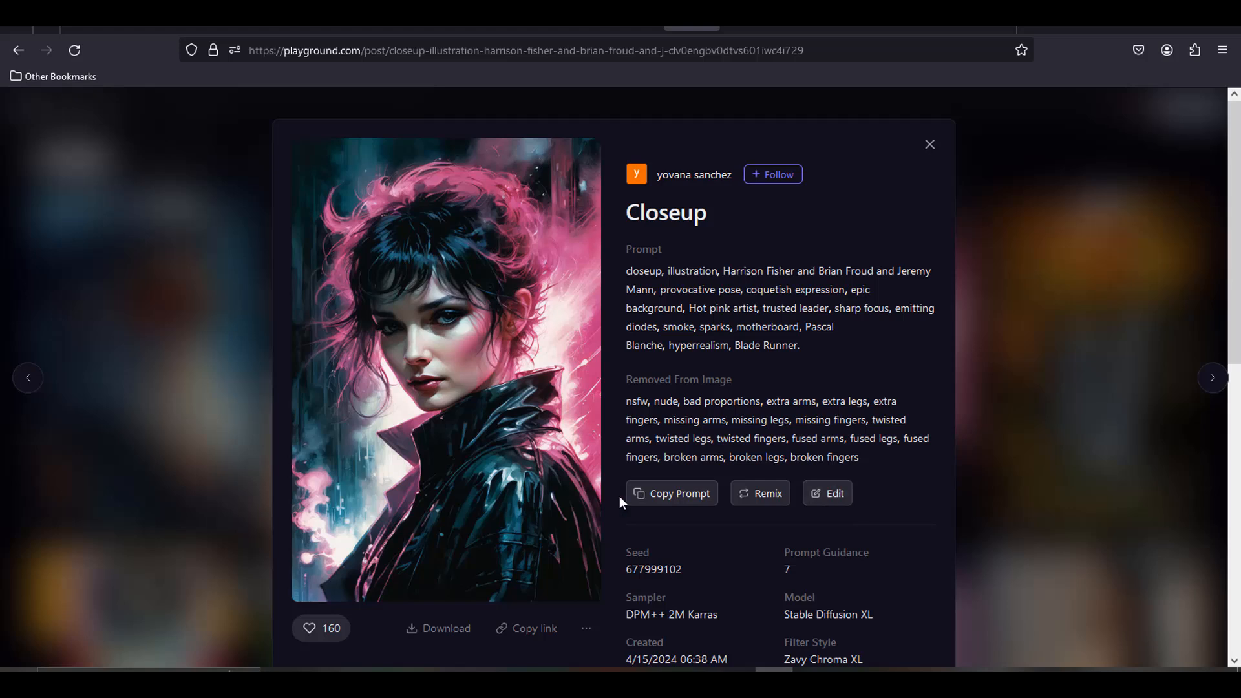
pyautogui.click(319, 631)
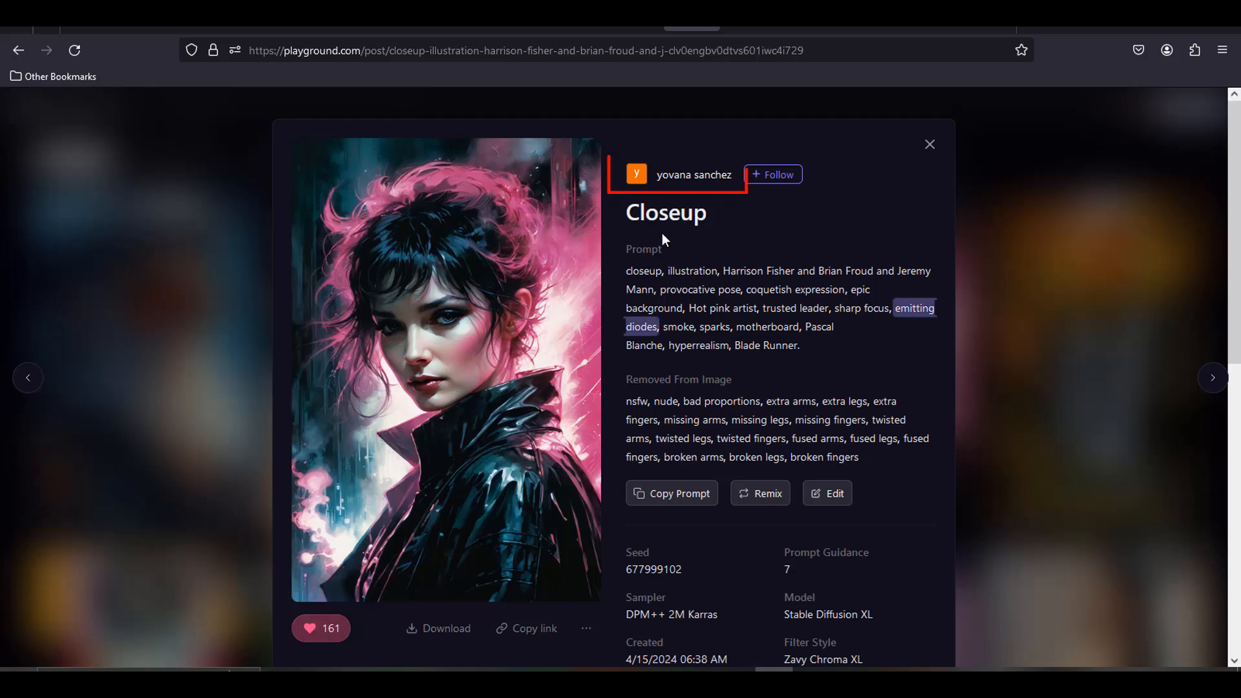
# Open the profile of the "Closeup" image's creator in a new tab
pyautogui.rightClick(696, 173)
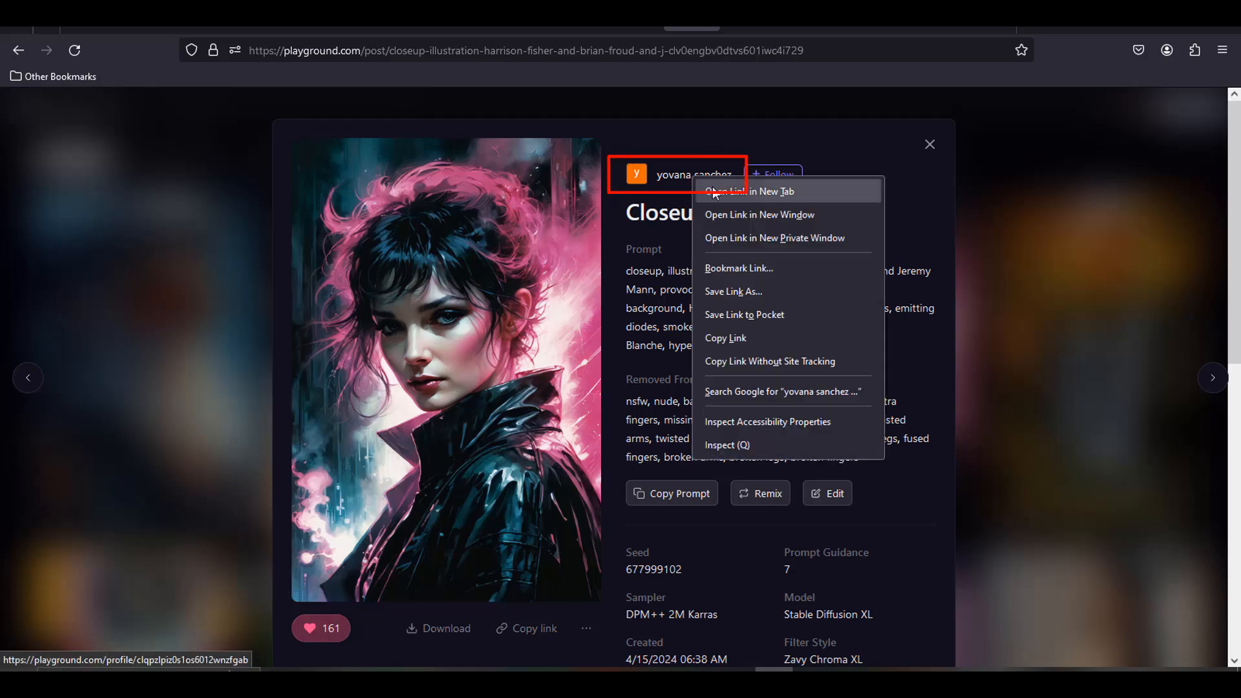
pyautogui.click(711, 186)
pyautogui.click(716, 168)
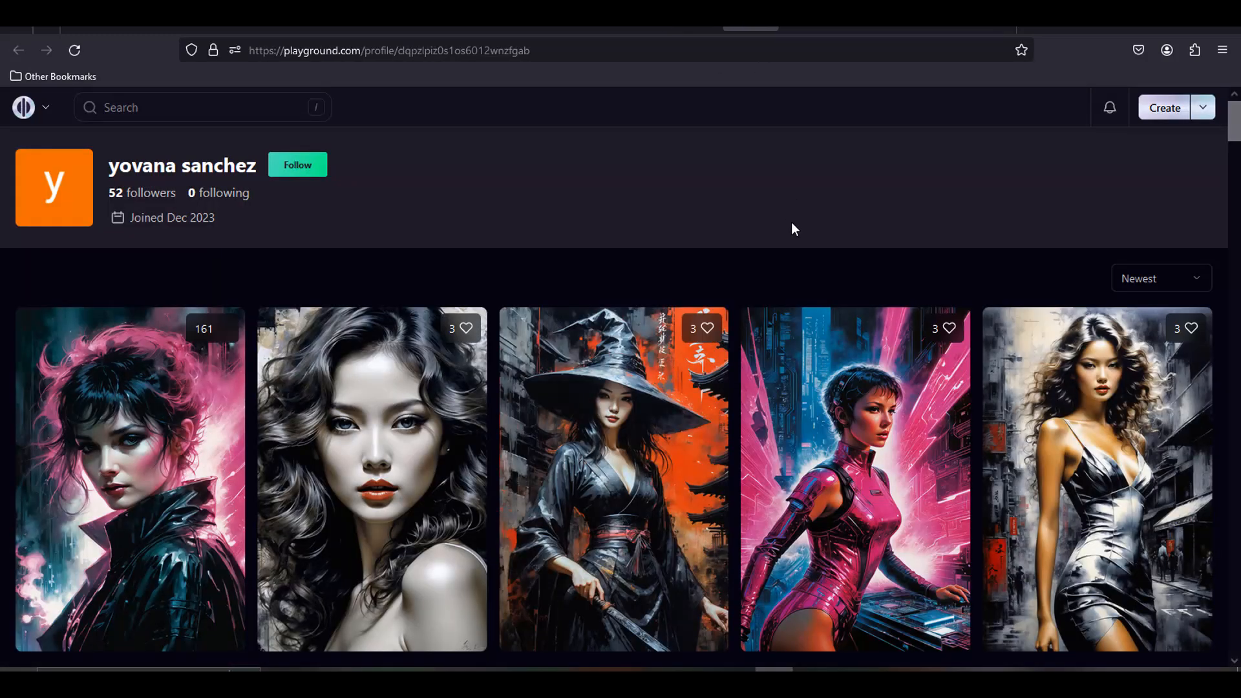
# Browse the images on the creator's profile and follow the creator
pyautogui.scroll(-2, 793, 225)
pyautogui.scroll(-5, 793, 227)
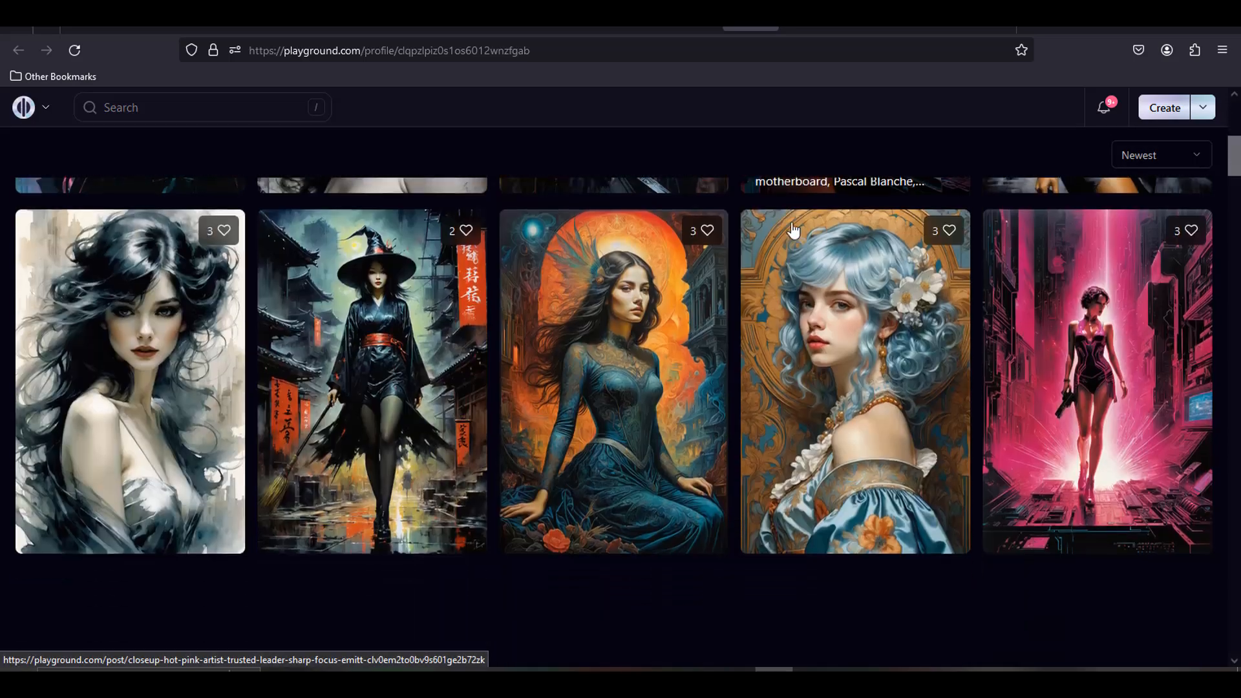
pyautogui.scroll(-7, 794, 229)
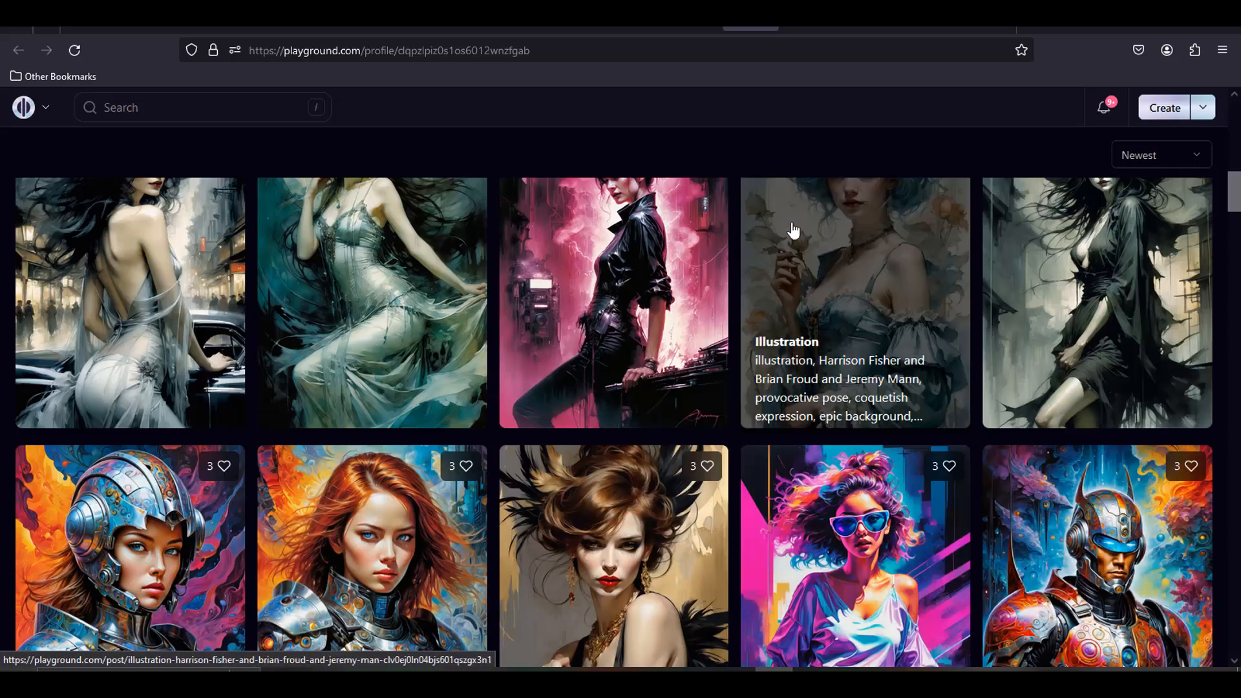
pyautogui.scroll(8, 794, 229)
pyautogui.scroll(5, 793, 229)
pyautogui.click(298, 166)
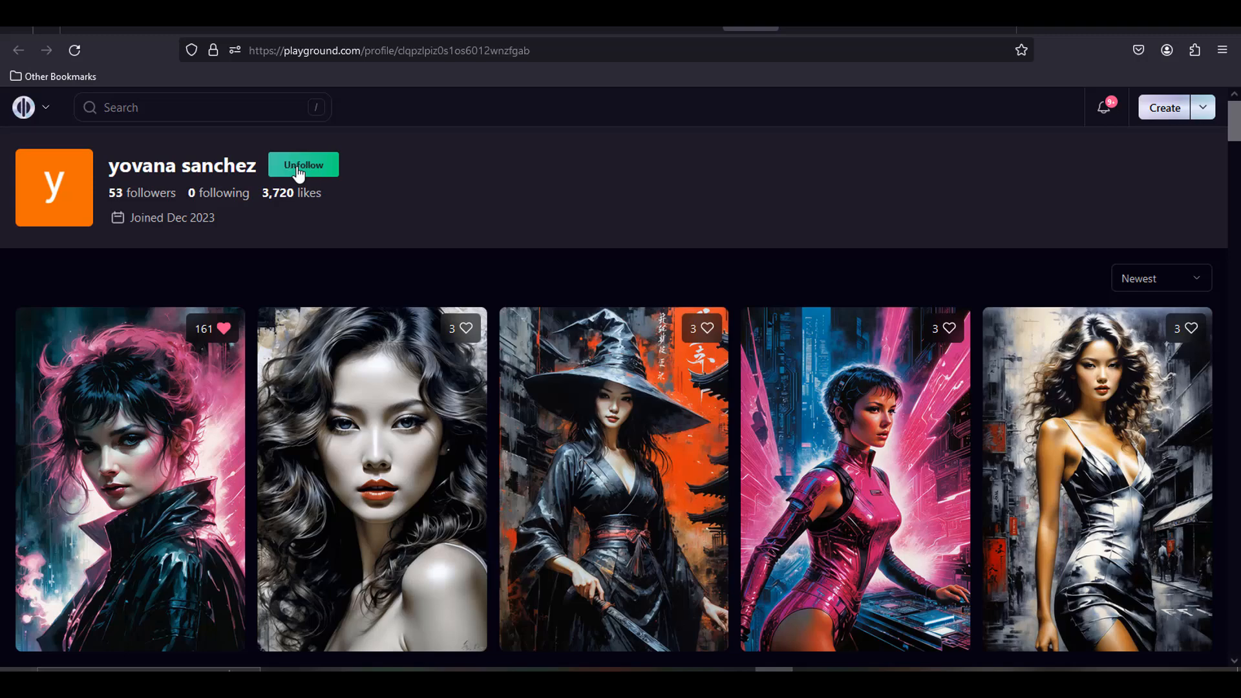
# Return to the Community Feed and view its Animals, Anime, Fashion, Food, Landscapes, Sci-Fi, Vehicles and My Feed categories
pyautogui.hotkey('alt', 'Left')
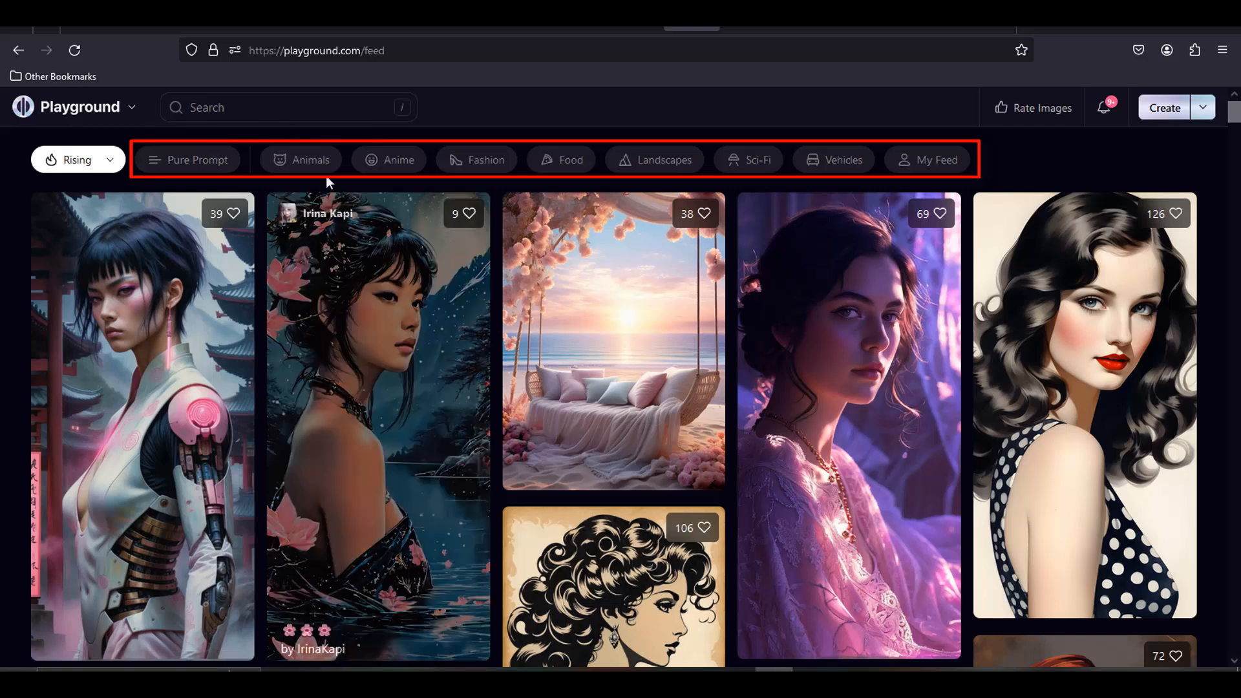
pyautogui.click(301, 165)
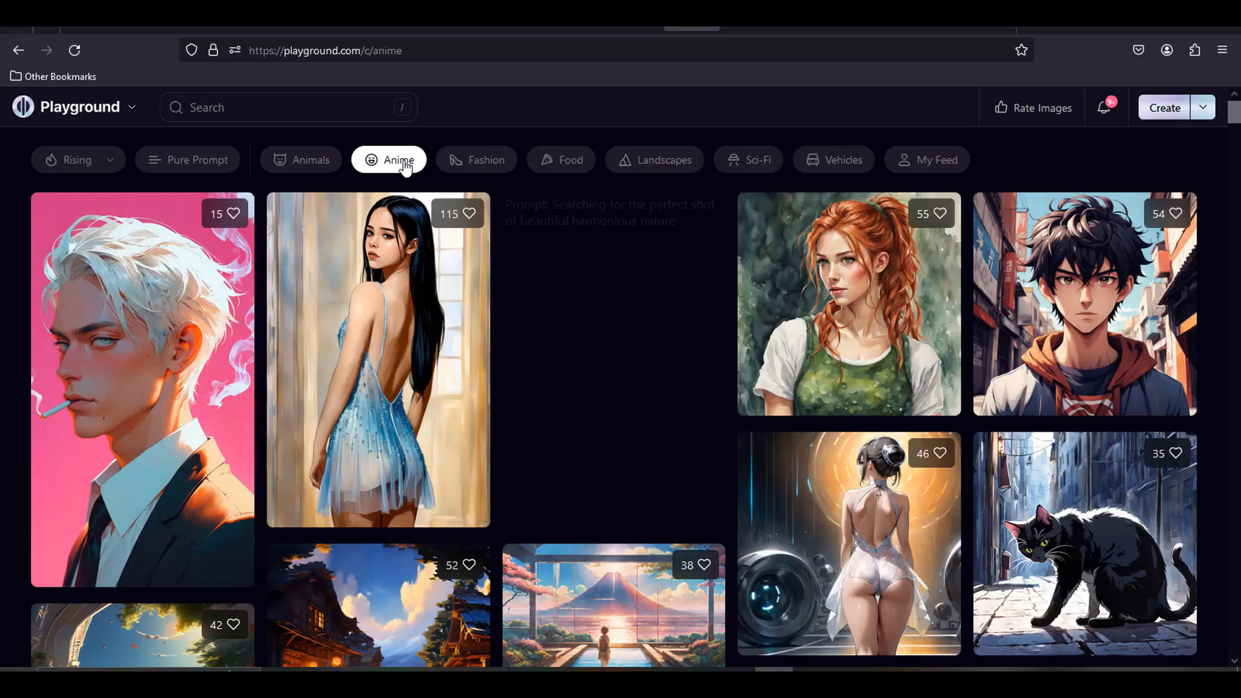
pyautogui.click(488, 167)
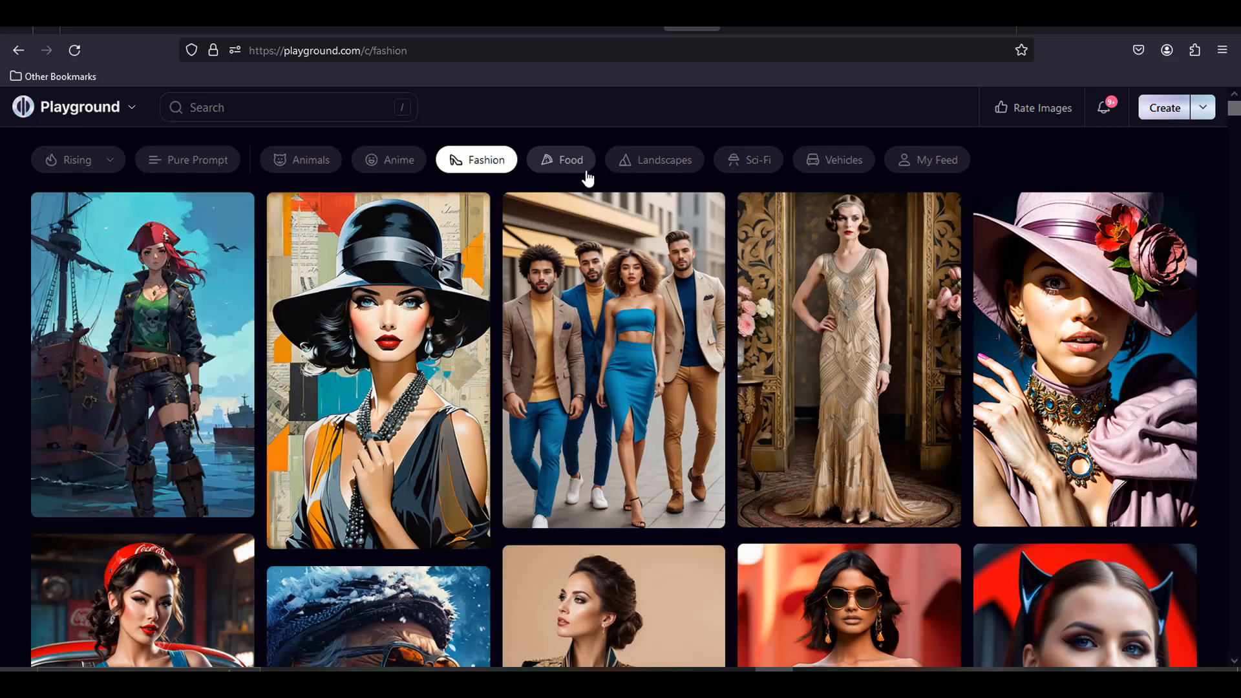
pyautogui.scroll(-1, 575, 259)
pyautogui.click(563, 154)
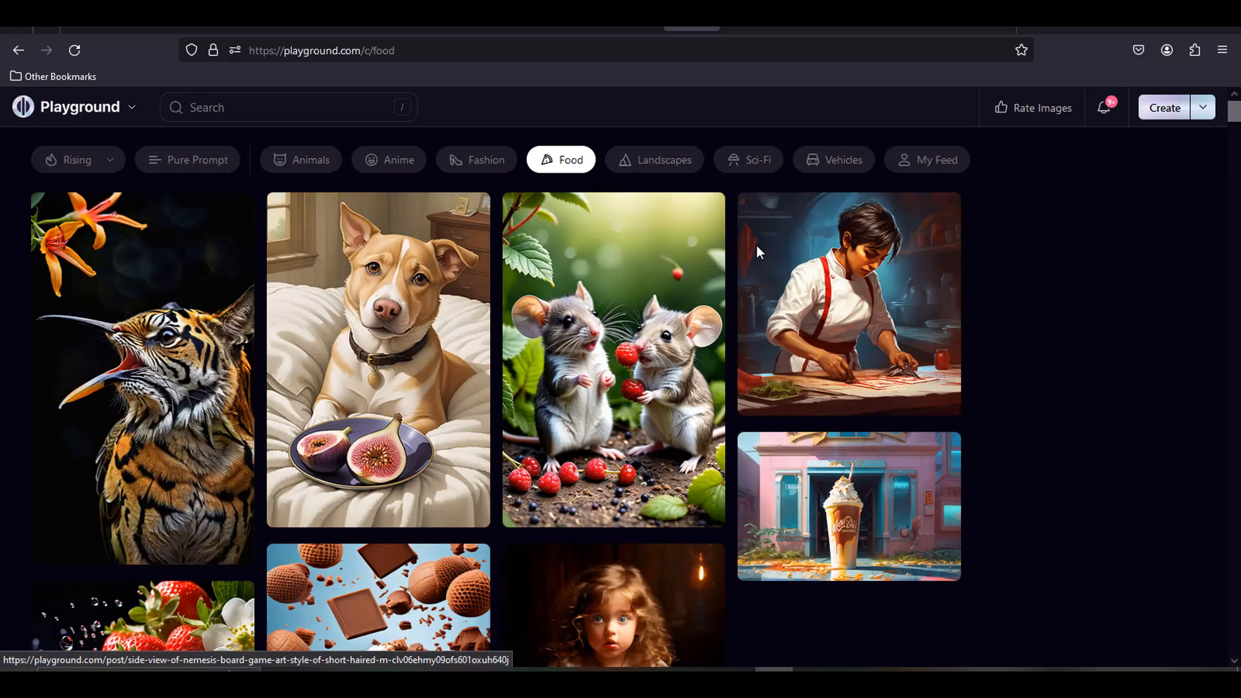
pyautogui.scroll(-3, 756, 245)
pyautogui.click(654, 161)
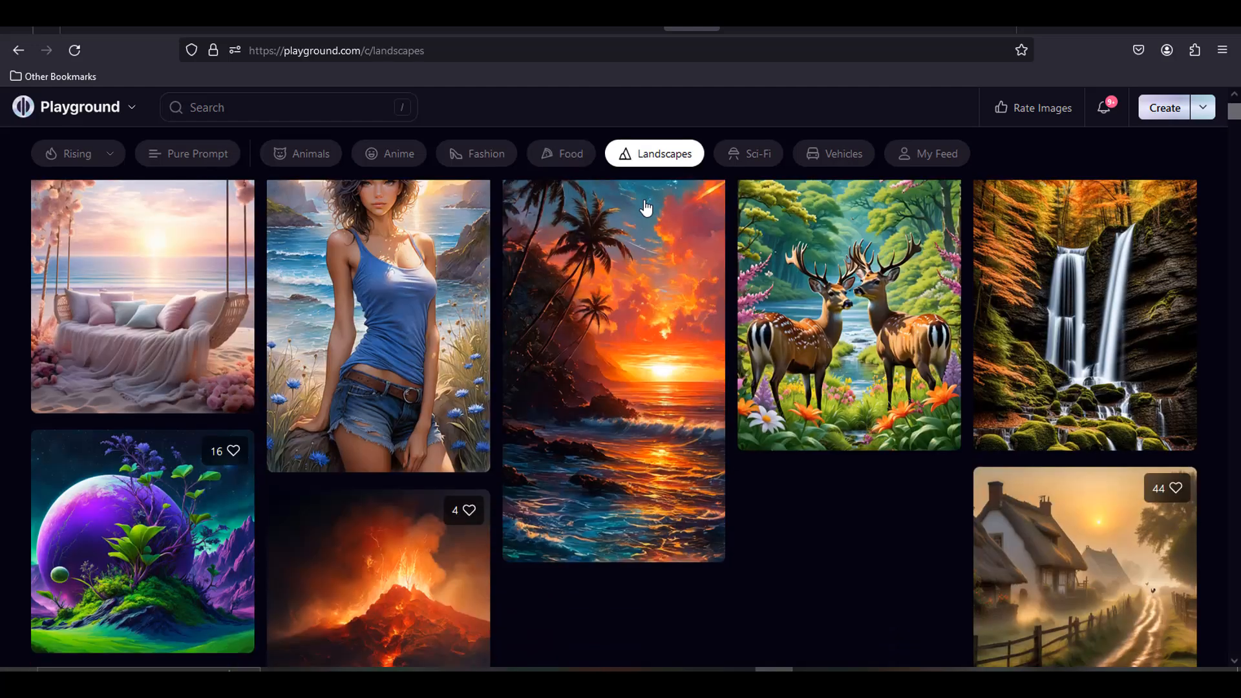
pyautogui.click(744, 160)
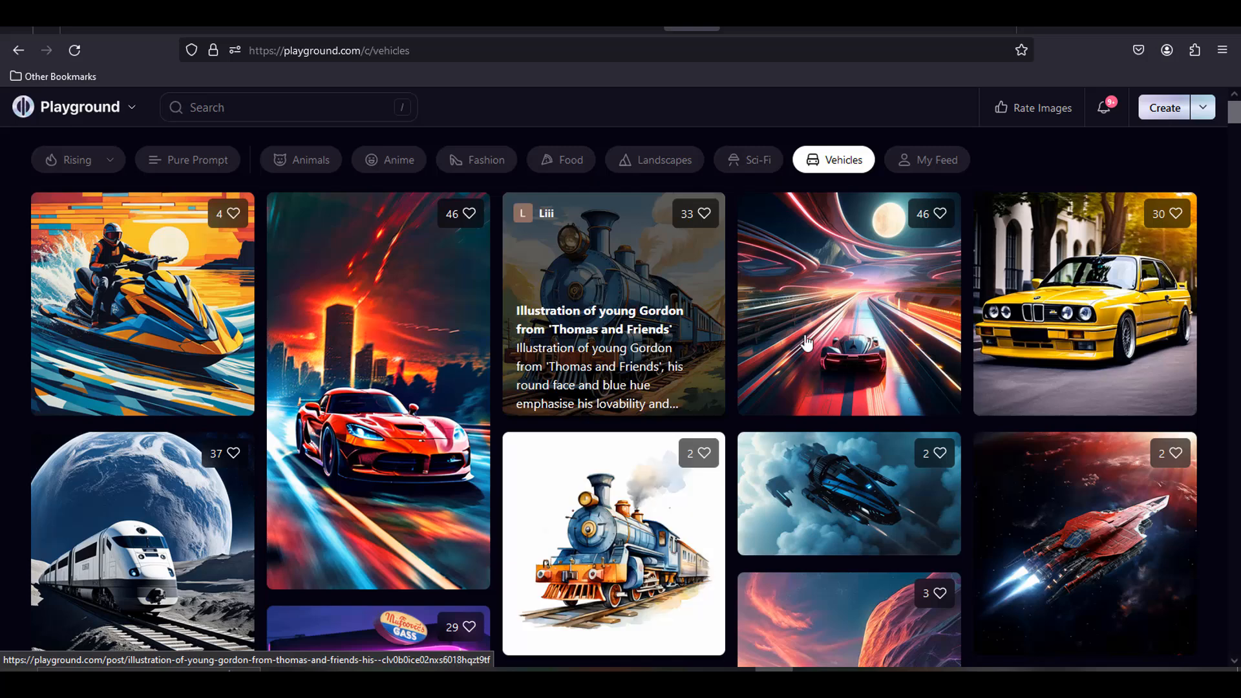
pyautogui.click(931, 162)
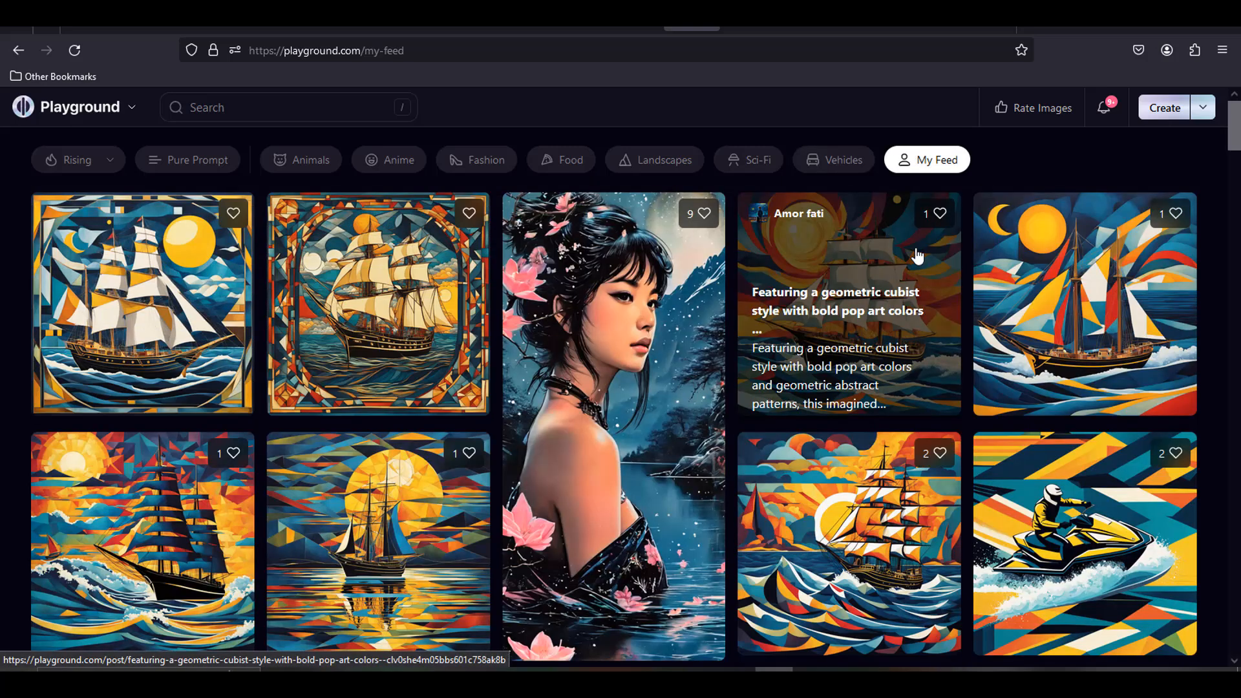
# Compare the feed's Top and Rising sort orders, finishing with the feed sorted by Top
pyautogui.click(99, 162)
pyautogui.click(64, 215)
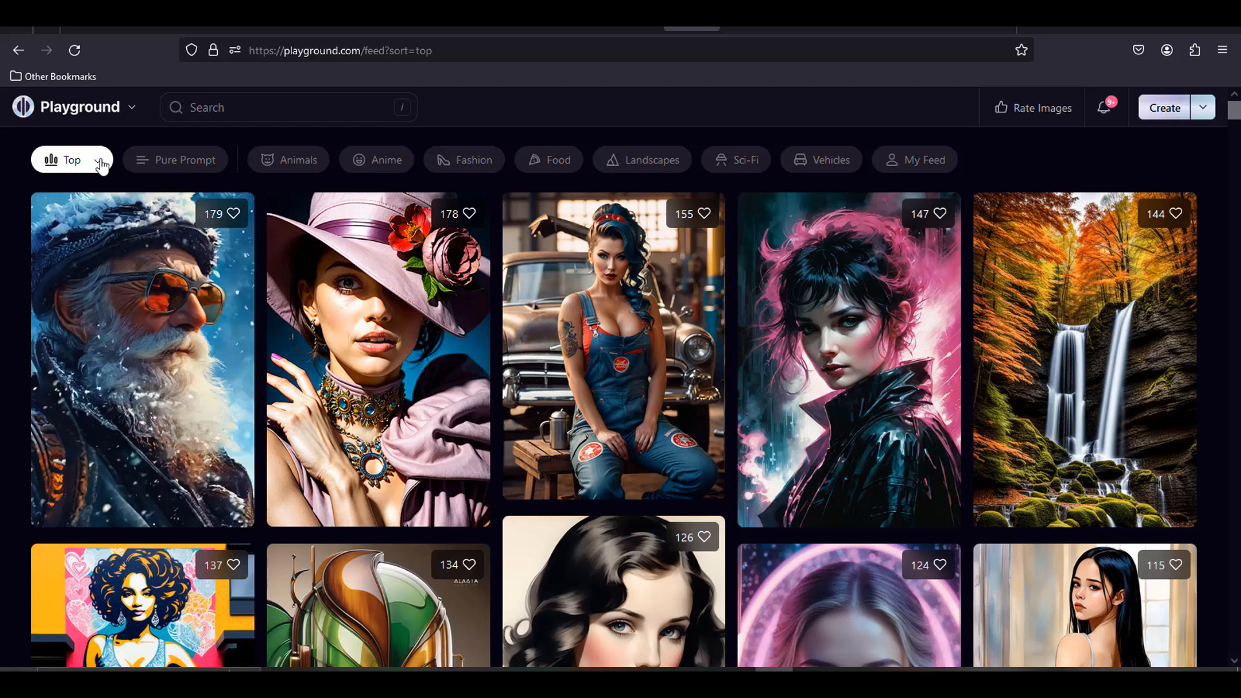
pyautogui.click(97, 159)
pyautogui.click(65, 192)
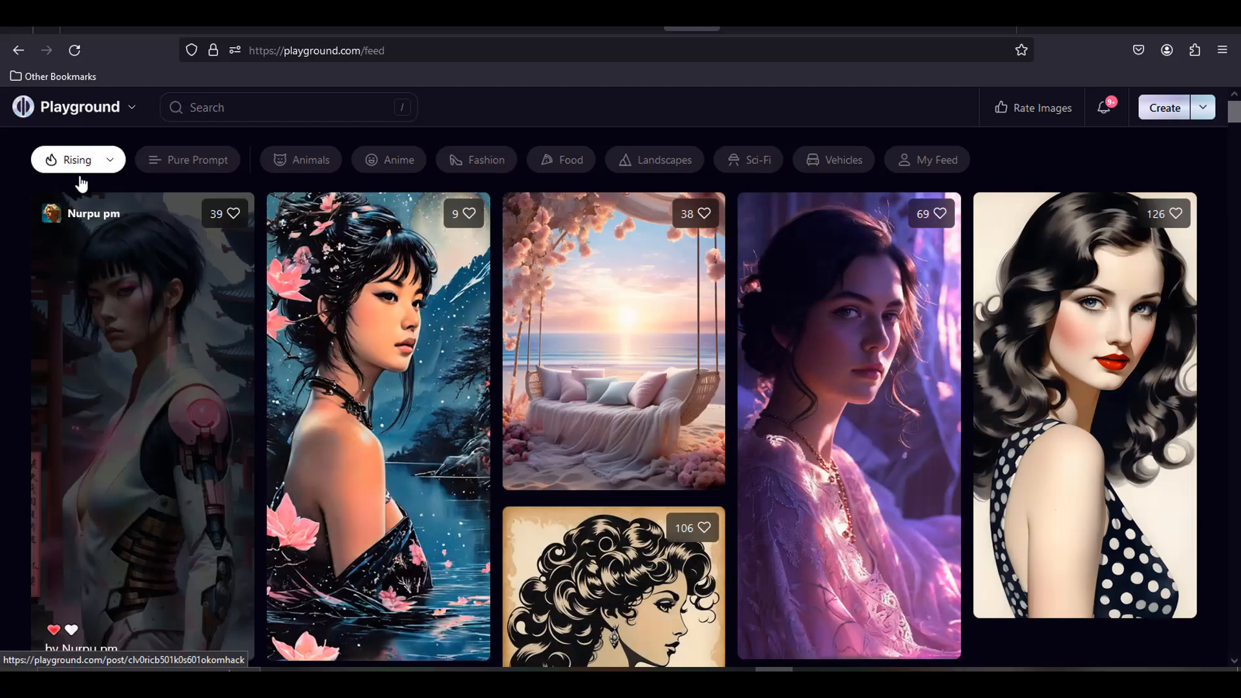
pyautogui.click(97, 159)
pyautogui.click(65, 215)
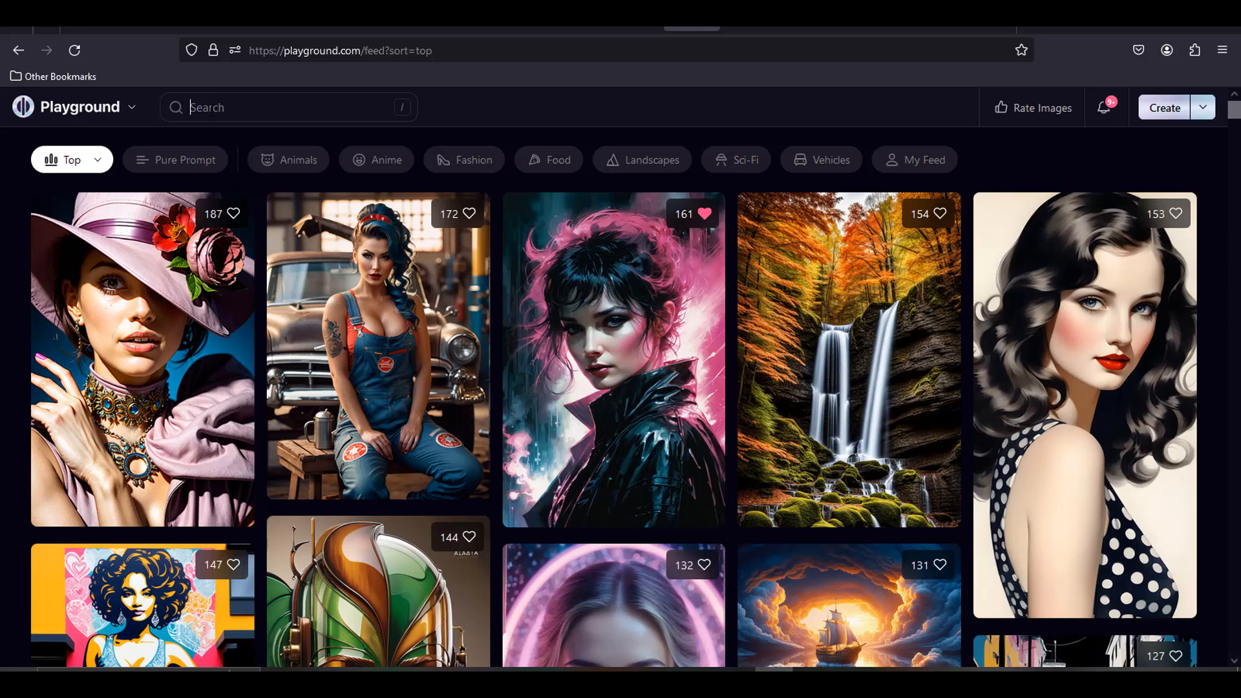
# Search all of Playground for "cats" and browse the matching images
pyautogui.write('cats')
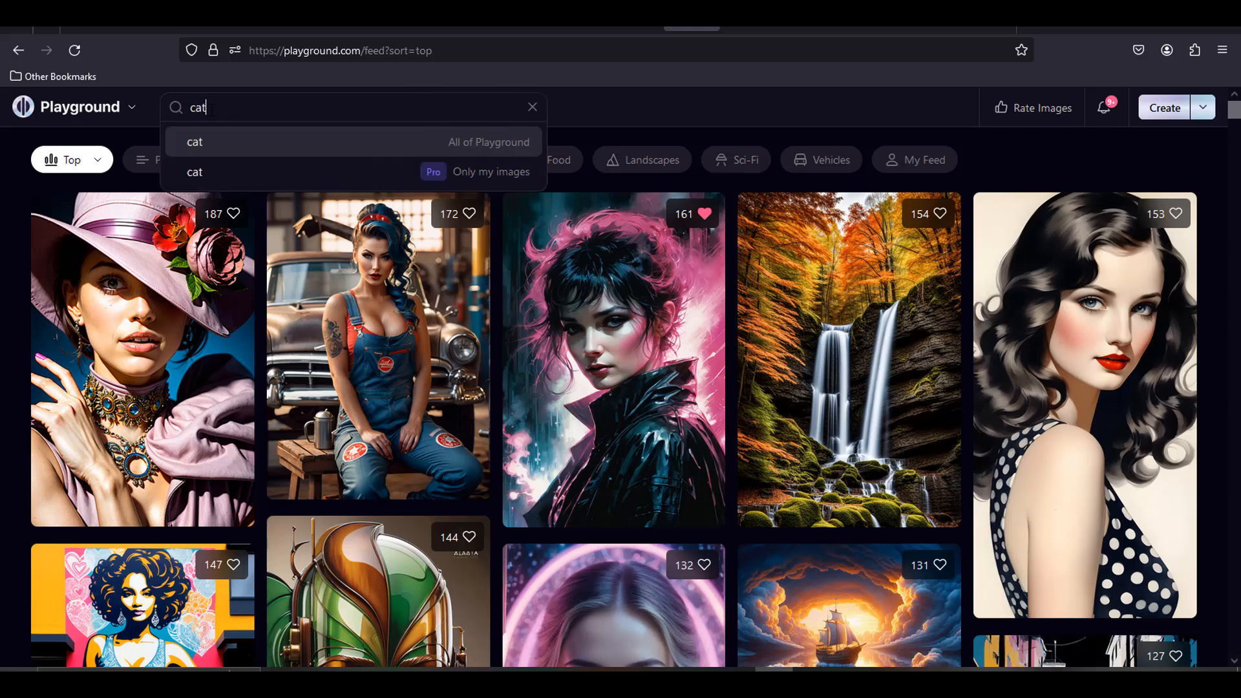
pyautogui.press('Return')
pyautogui.scroll(-4, 199, 262)
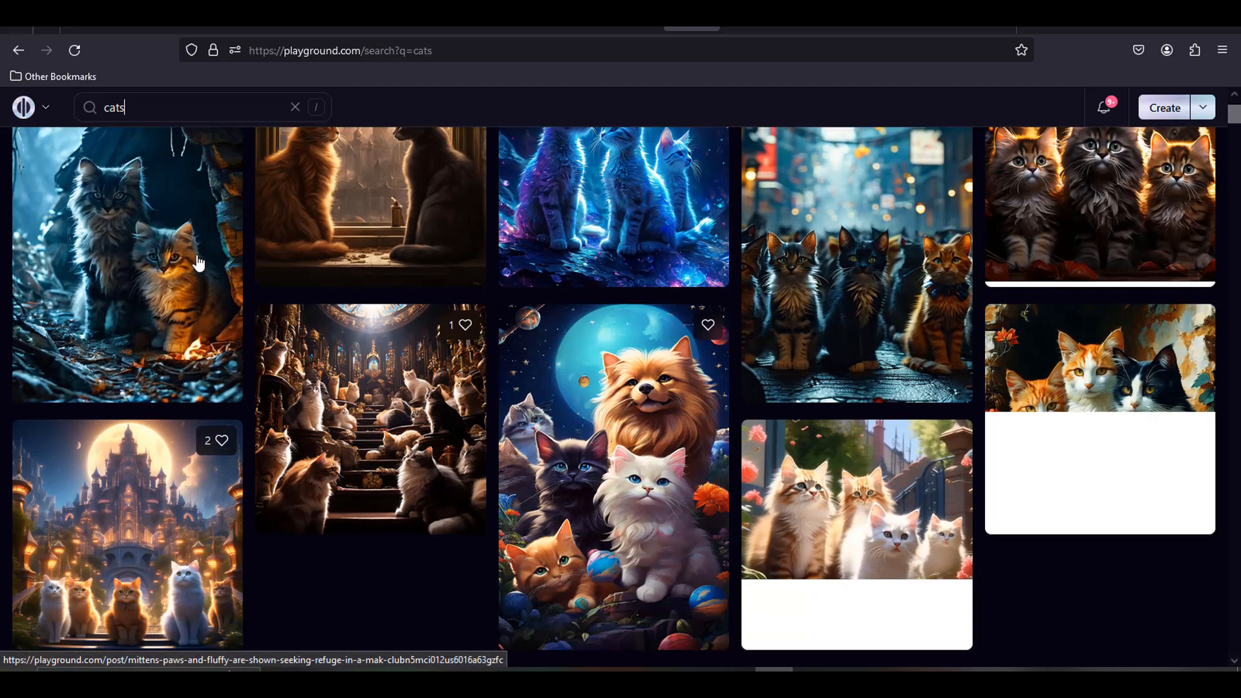
pyautogui.scroll(-6, 199, 262)
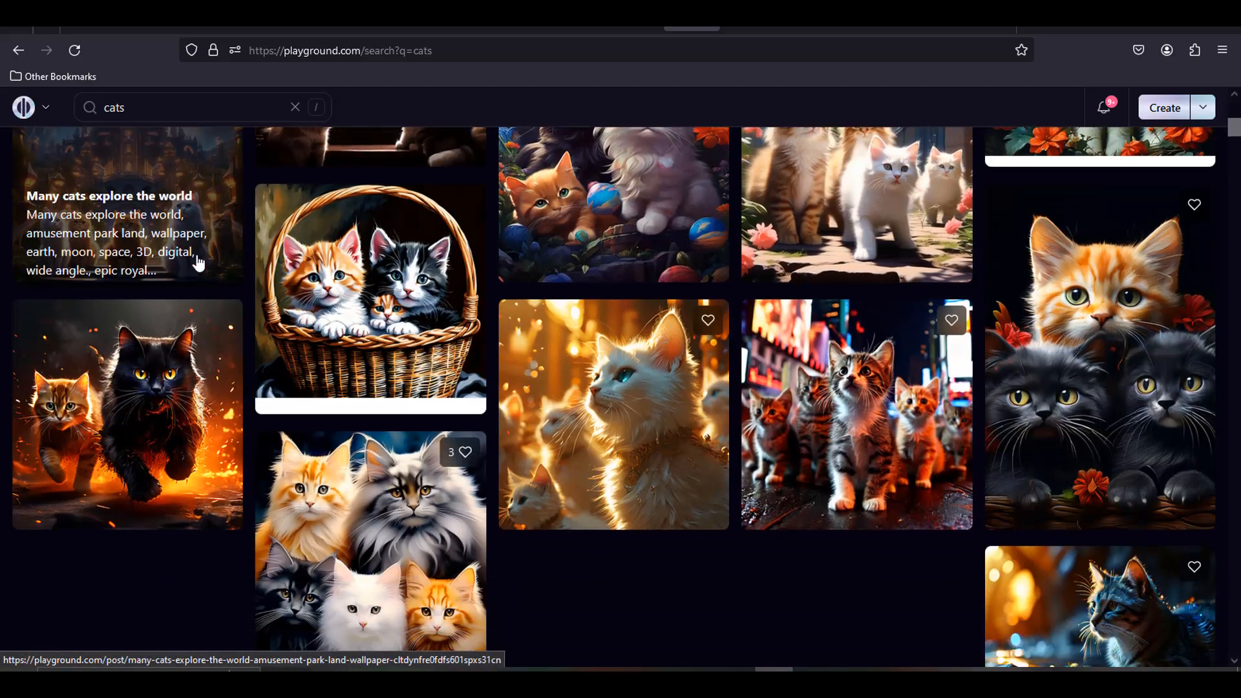
# Shorten the search term to "cat" and look through the resulting images
pyautogui.press('BackSpace')
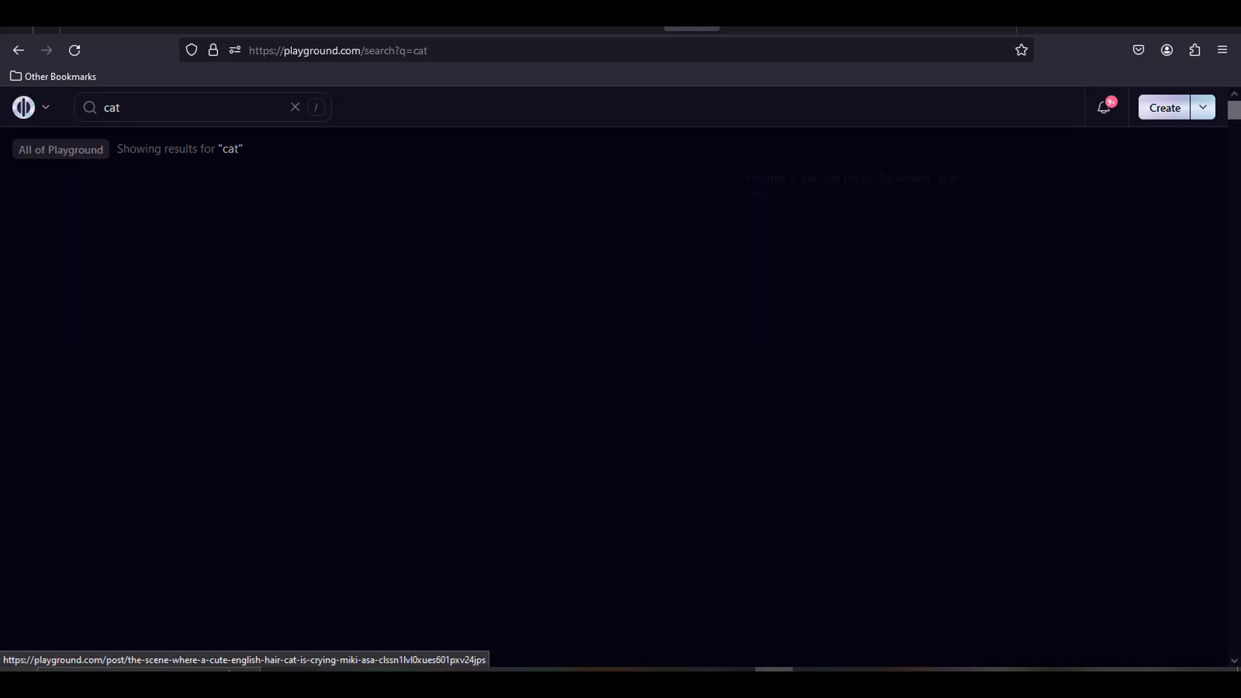
pyautogui.scroll(-3, 233, 271)
pyautogui.scroll(-5, 233, 271)
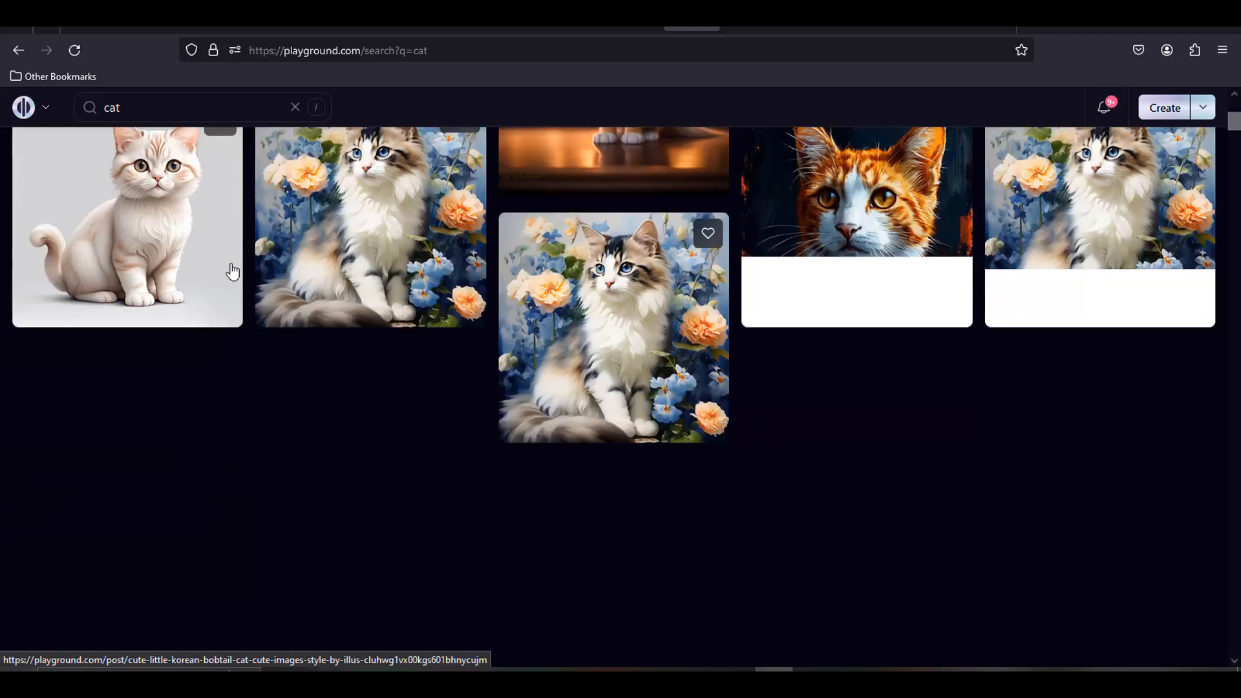
pyautogui.scroll(10, 232, 272)
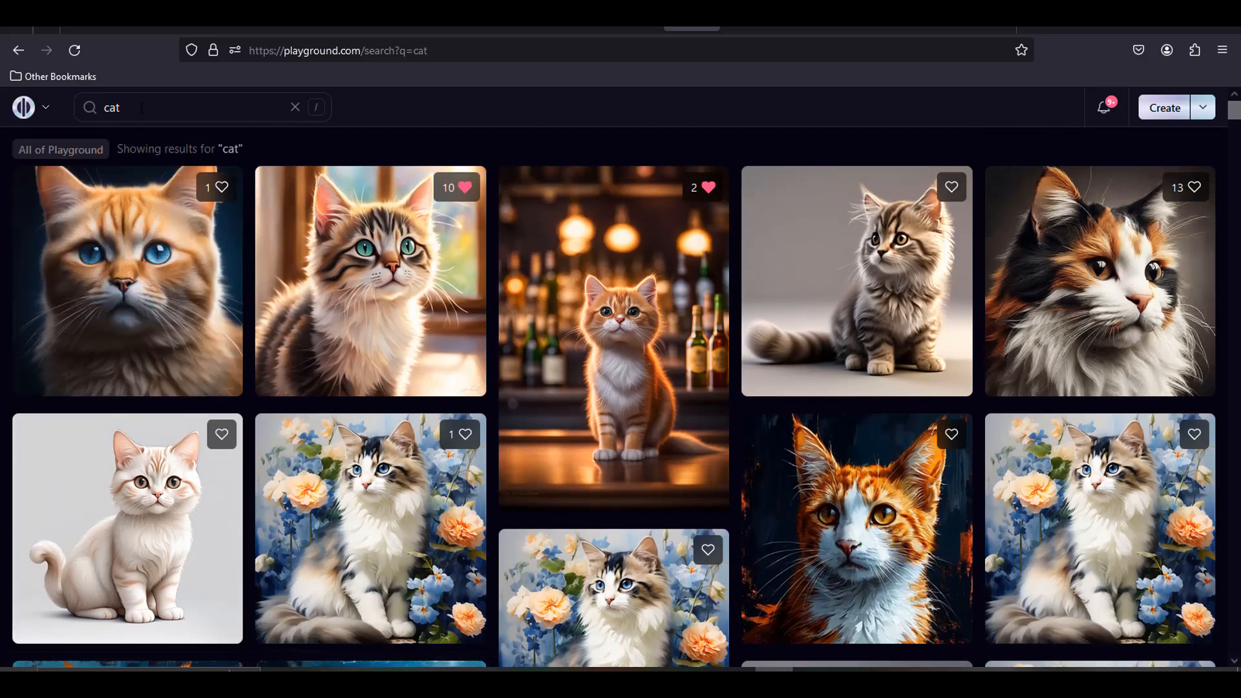
# Search all of Playground for "oil painting" and browse the matching images
pyautogui.click(141, 107)
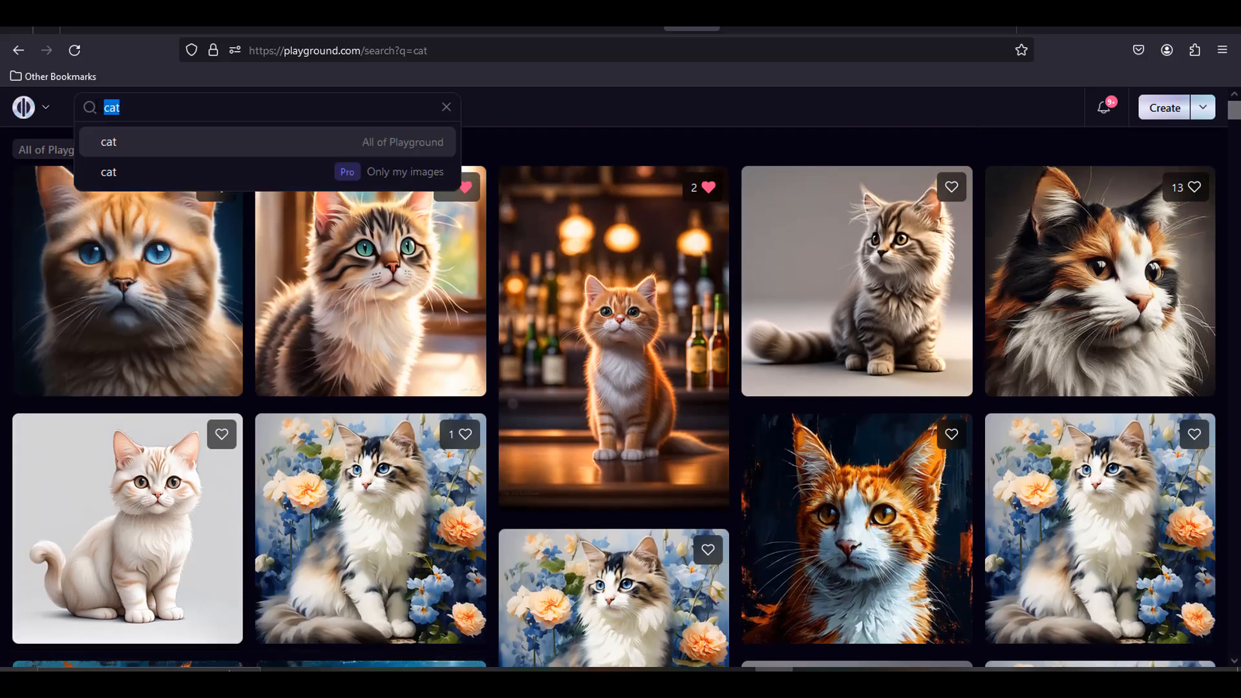
pyautogui.write('oil painting')
pyautogui.press('Return')
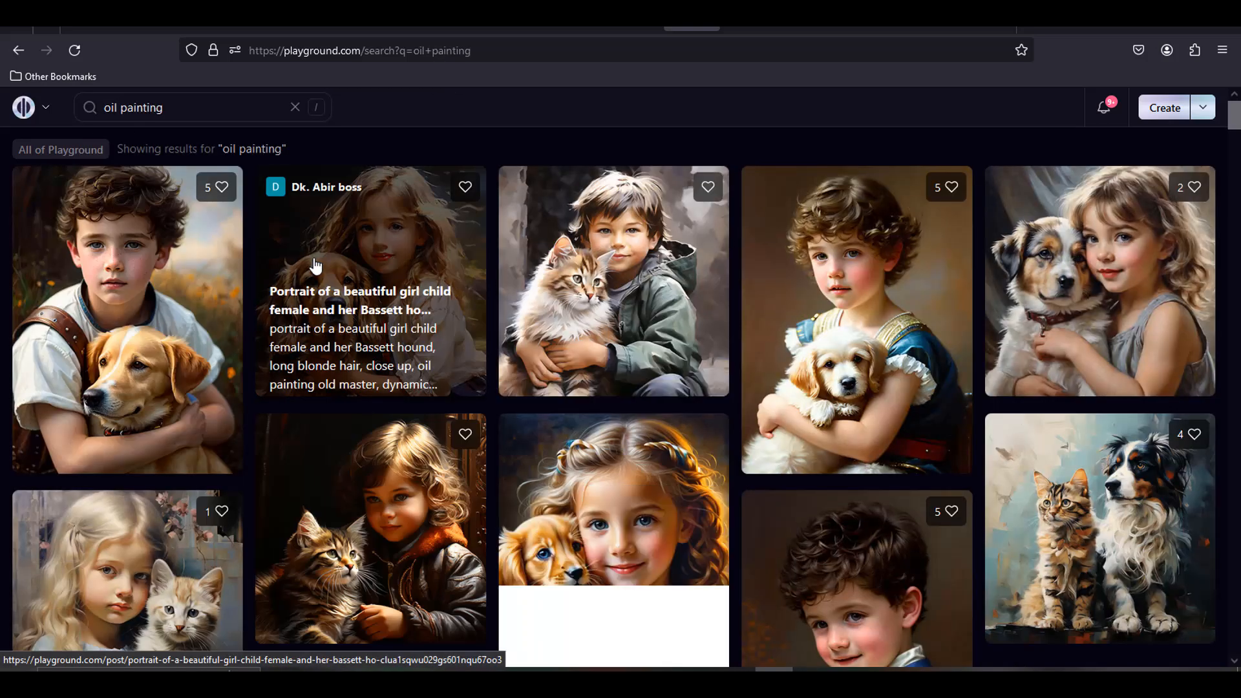
pyautogui.scroll(-5, 315, 265)
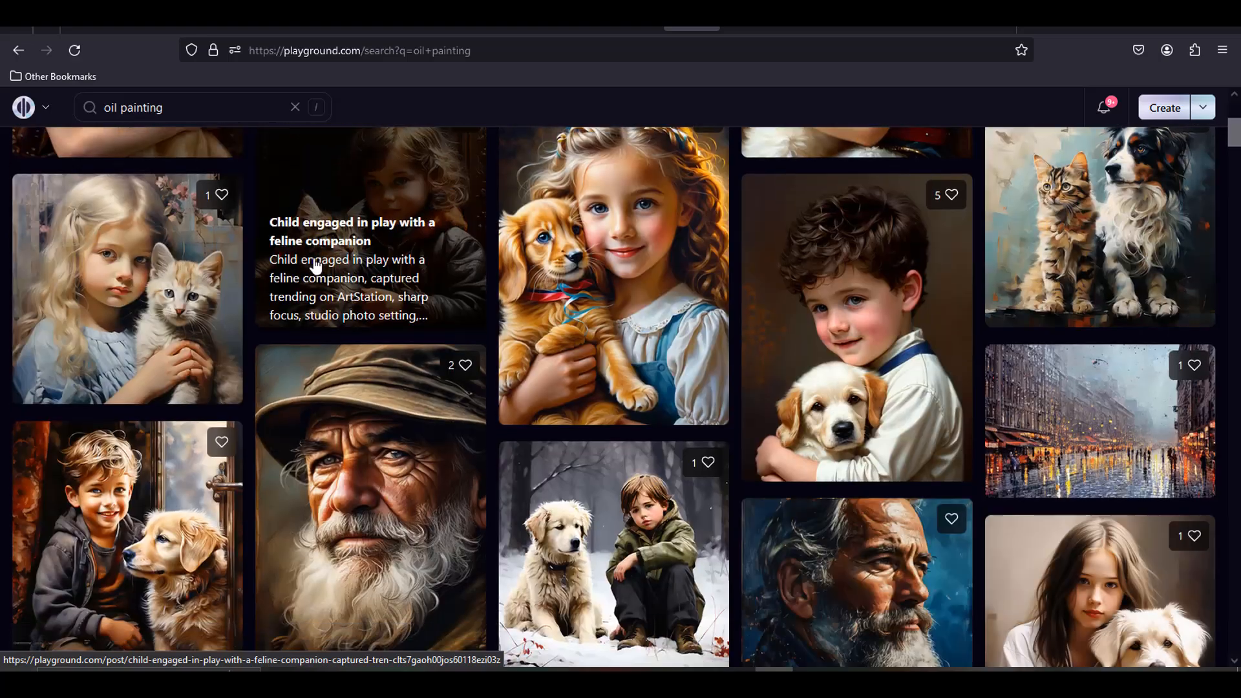
pyautogui.scroll(-3, 315, 265)
pyautogui.scroll(-2, 315, 265)
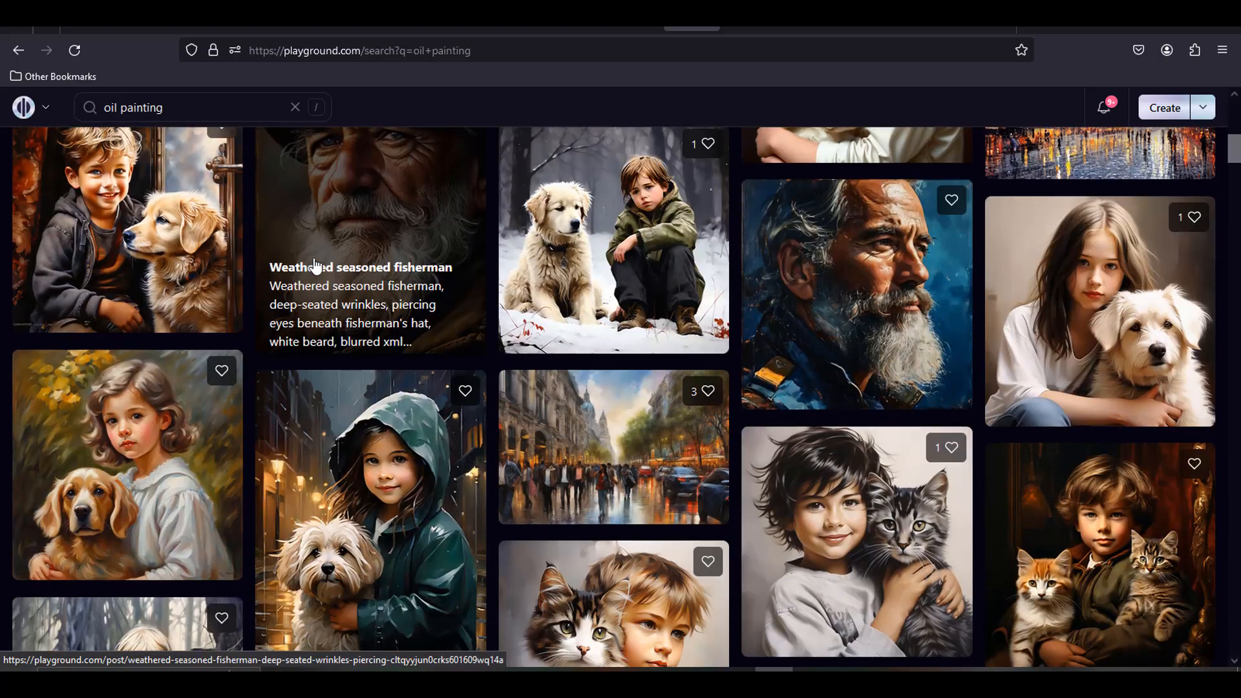
pyautogui.scroll(-7, 315, 264)
pyautogui.scroll(17, 456, 92)
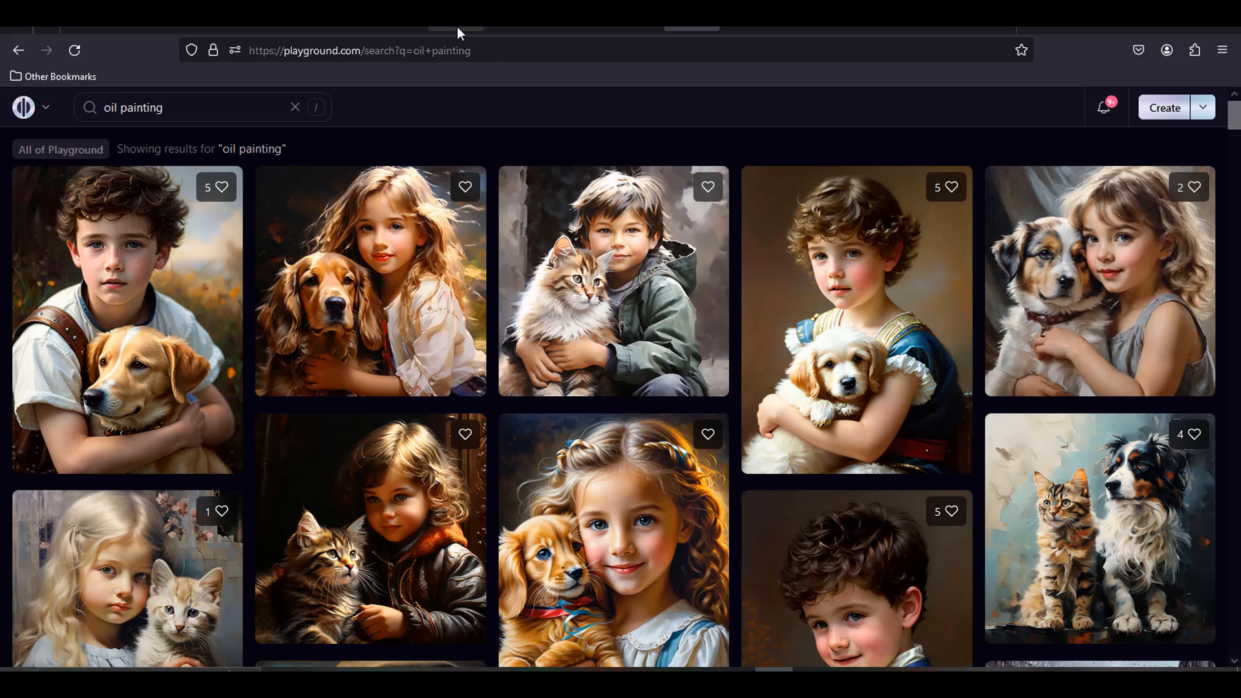
# Search all of Playground for "Claude Monet" and open the post showing a villa beside a lily pond with red flowers
pyautogui.moveTo(187, 108); pyautogui.dragTo(58, 96)
pyautogui.write('Claude Monet')
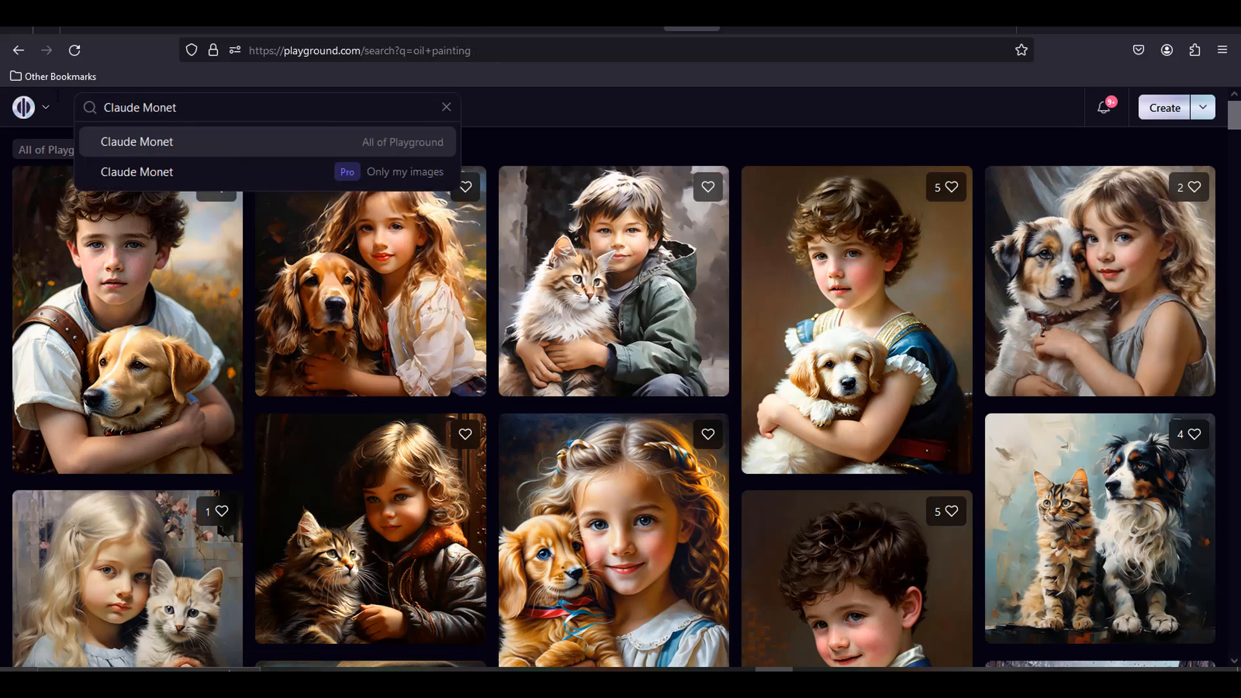
pyautogui.press('Return')
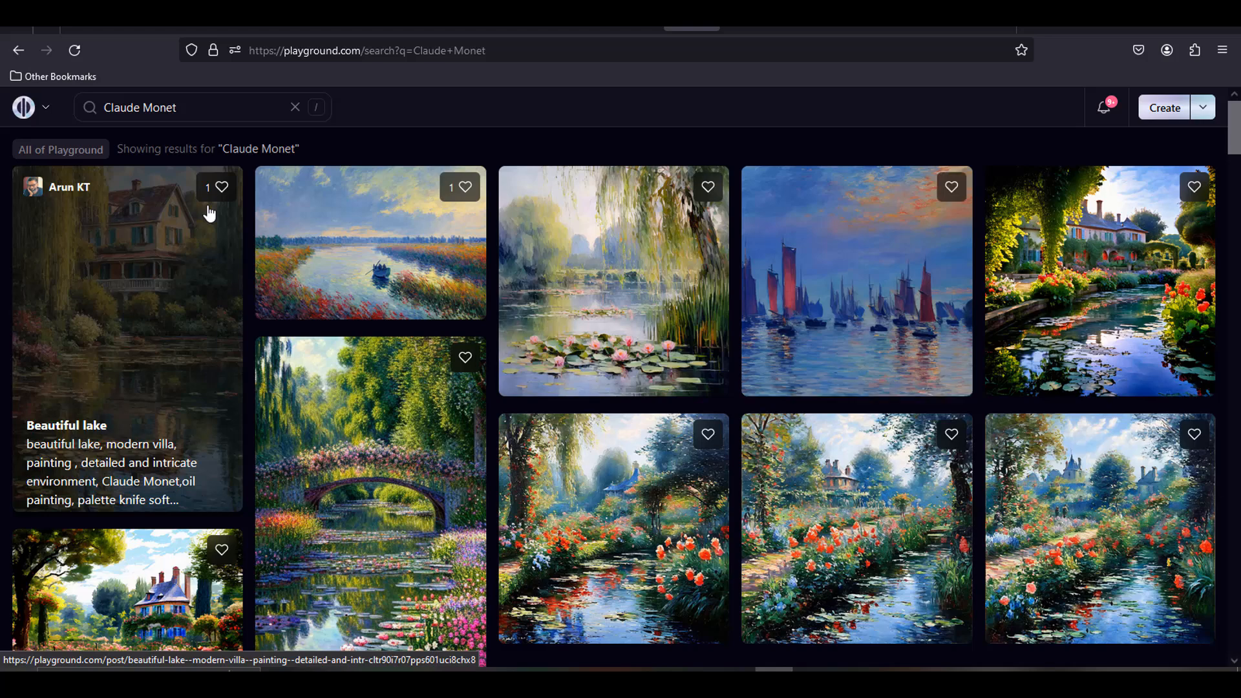
pyautogui.scroll(-1, 208, 213)
pyautogui.scroll(-1, 207, 213)
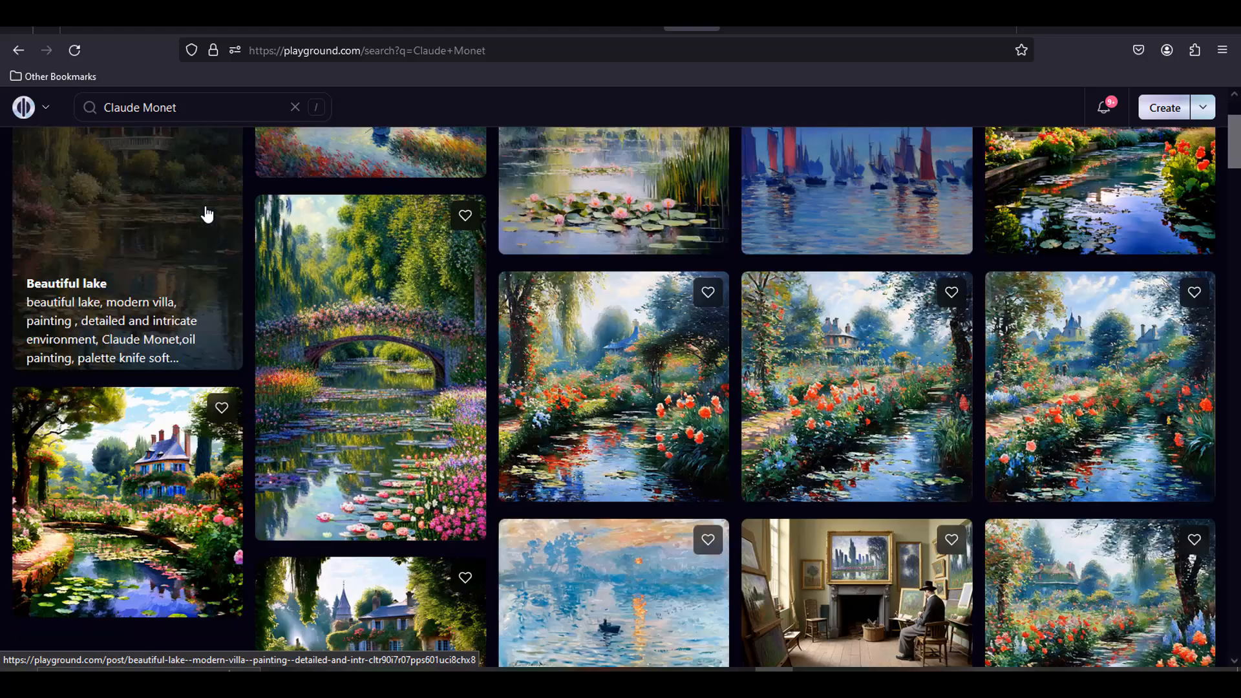
pyautogui.scroll(2, 203, 213)
pyautogui.click(1084, 321)
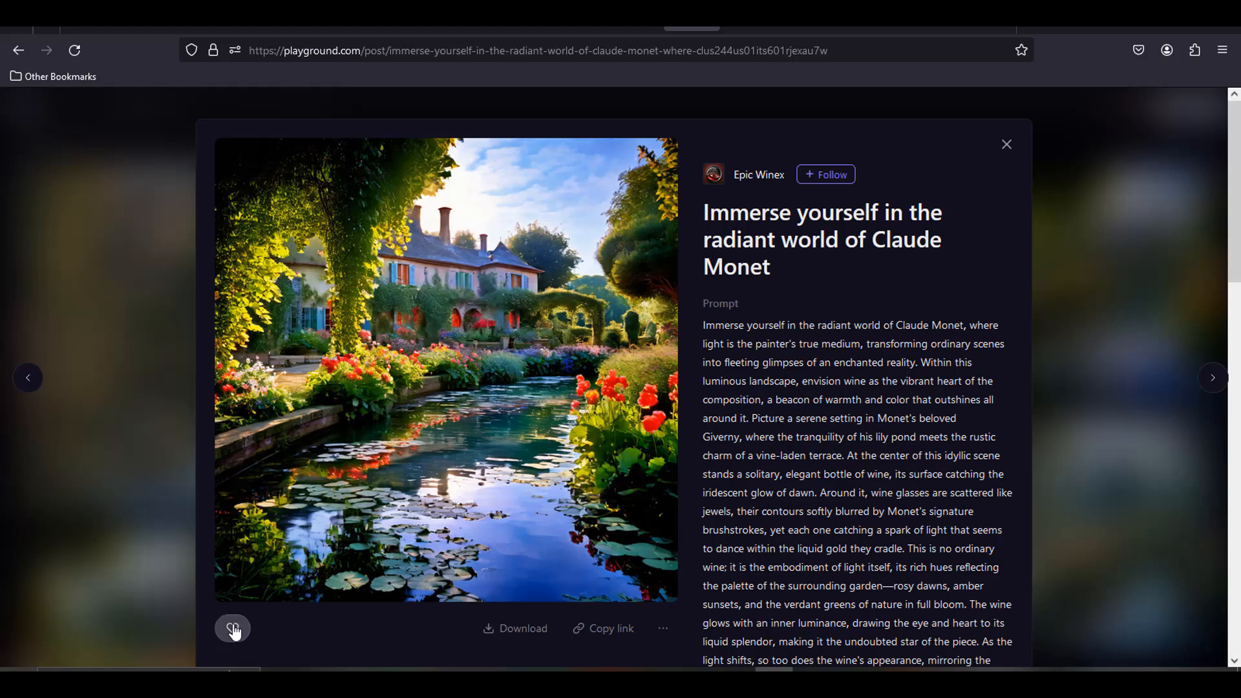
# Like the image of the villa beside the lily pond and close its post
pyautogui.click(234, 629)
pyautogui.click(1010, 149)
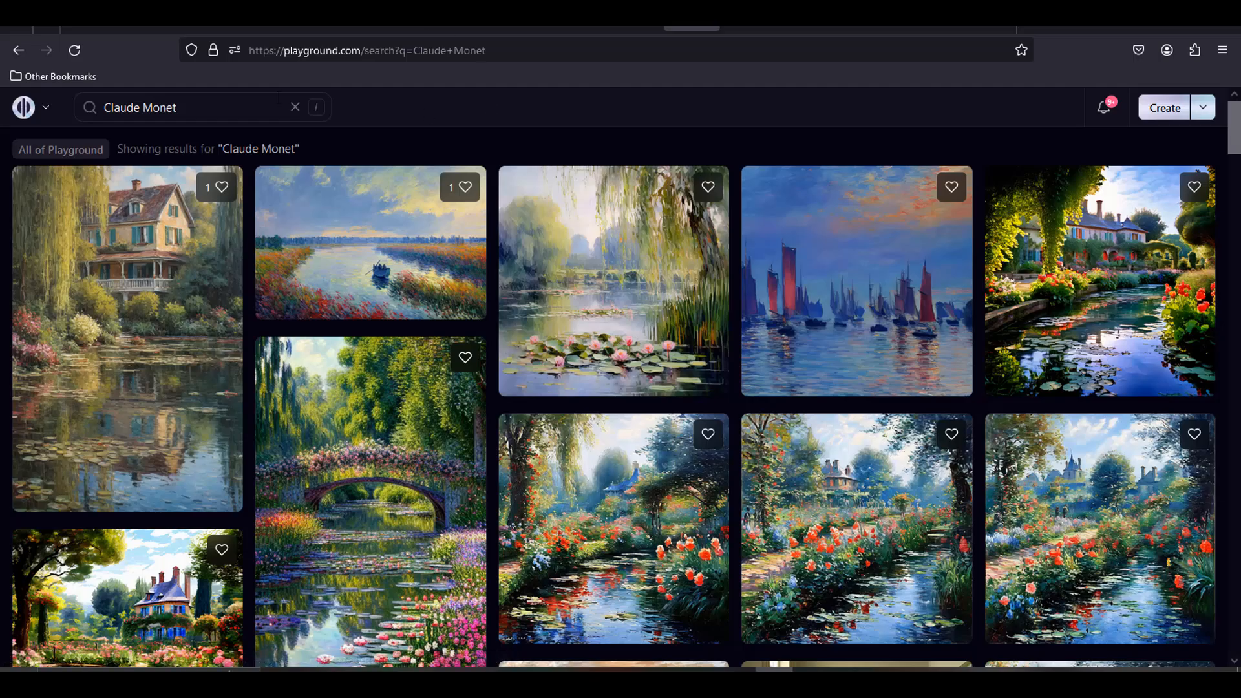
# Search all of Playground for "cartoon style" and browse the matching images
pyautogui.click(225, 104)
pyautogui.moveTo(225, 104); pyautogui.dragTo(67, 90)
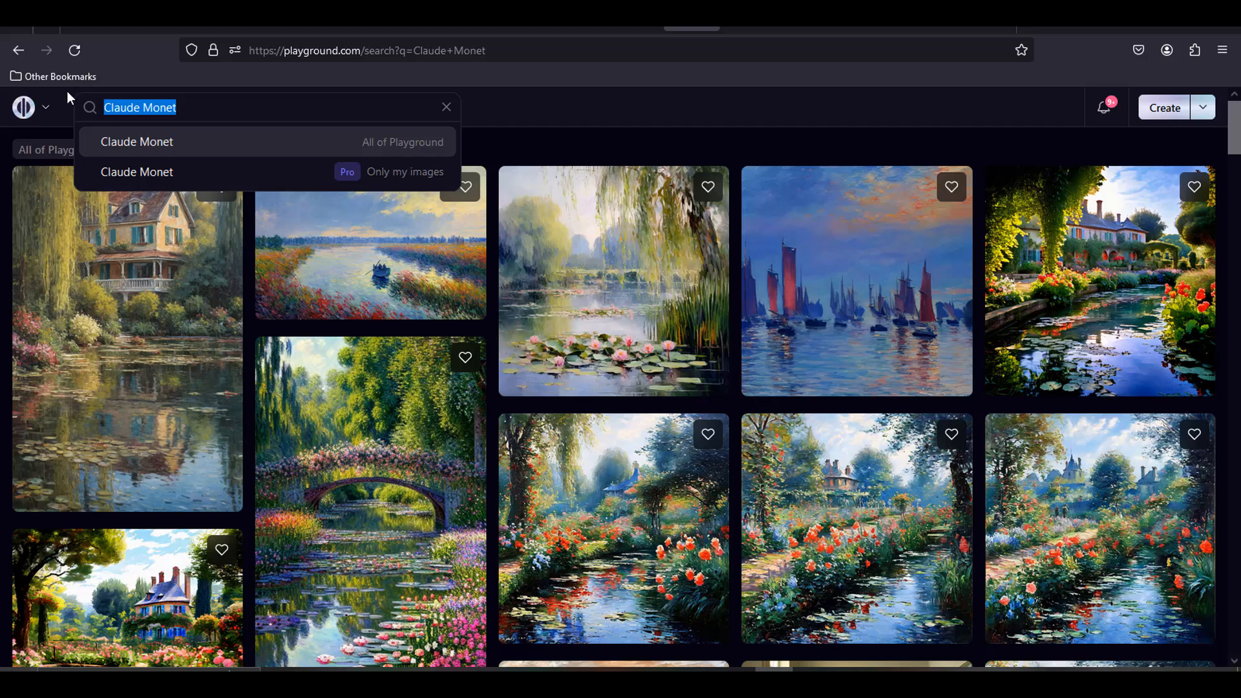
pyautogui.write('cartoon style')
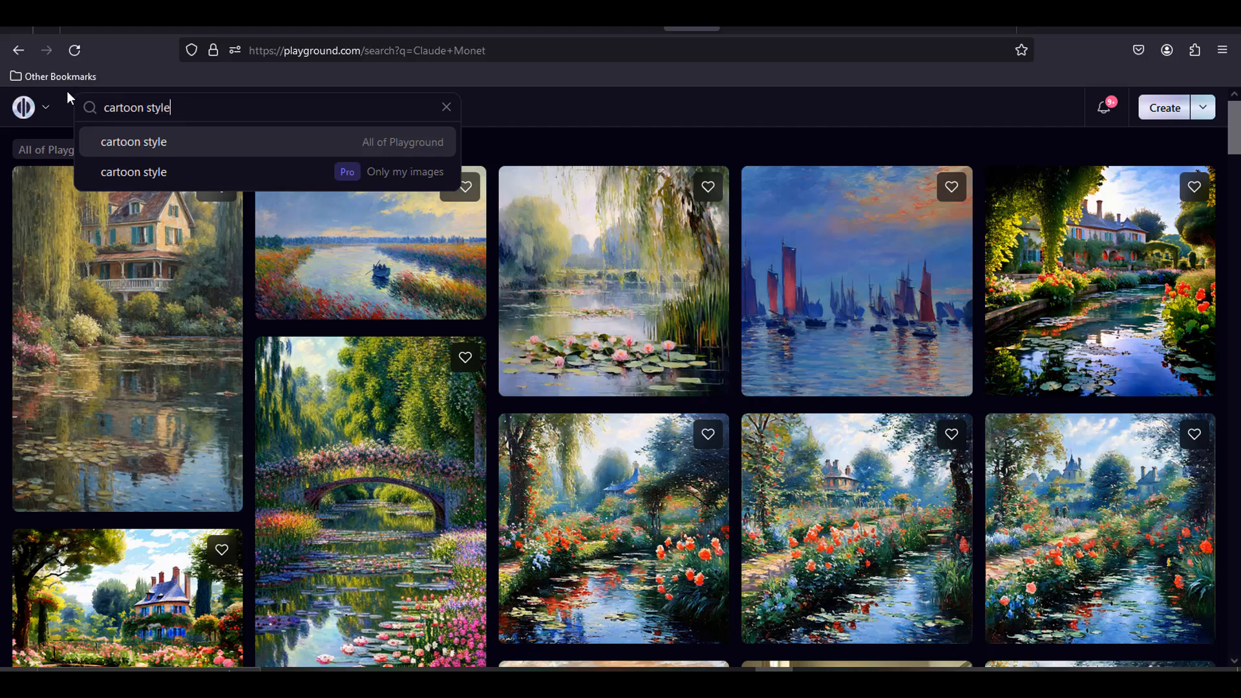
pyautogui.press('Return')
pyautogui.scroll(-5, 86, 148)
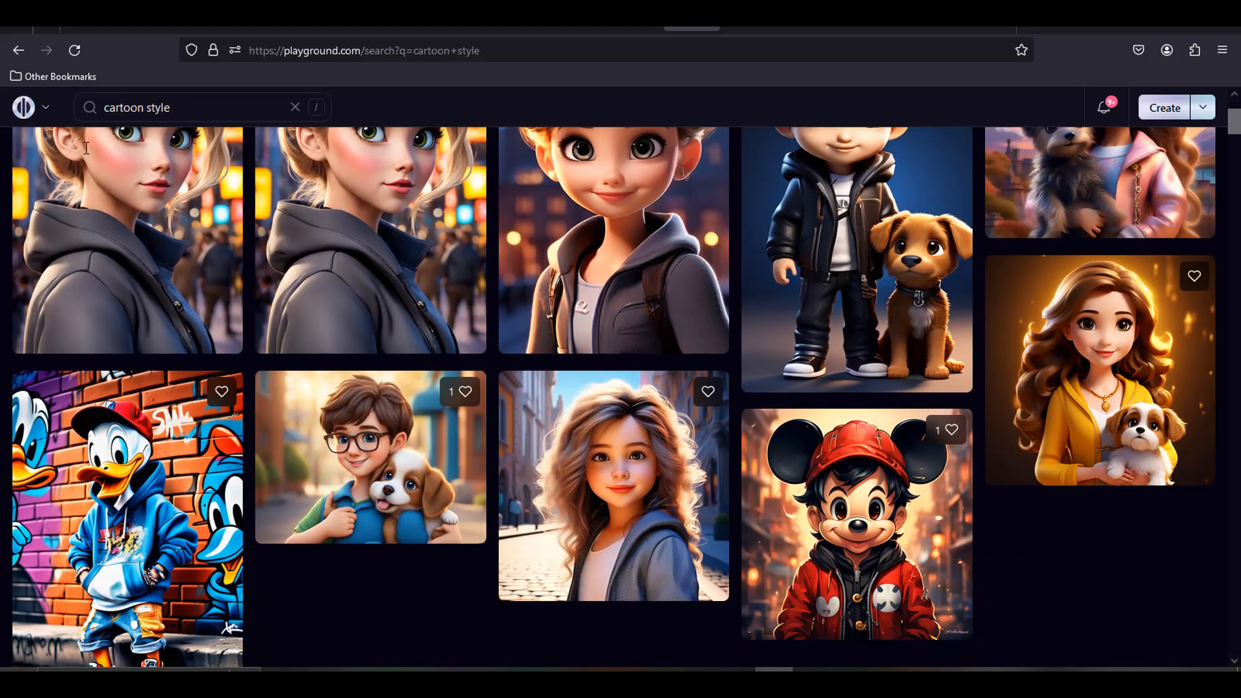
pyautogui.scroll(-2, 87, 155)
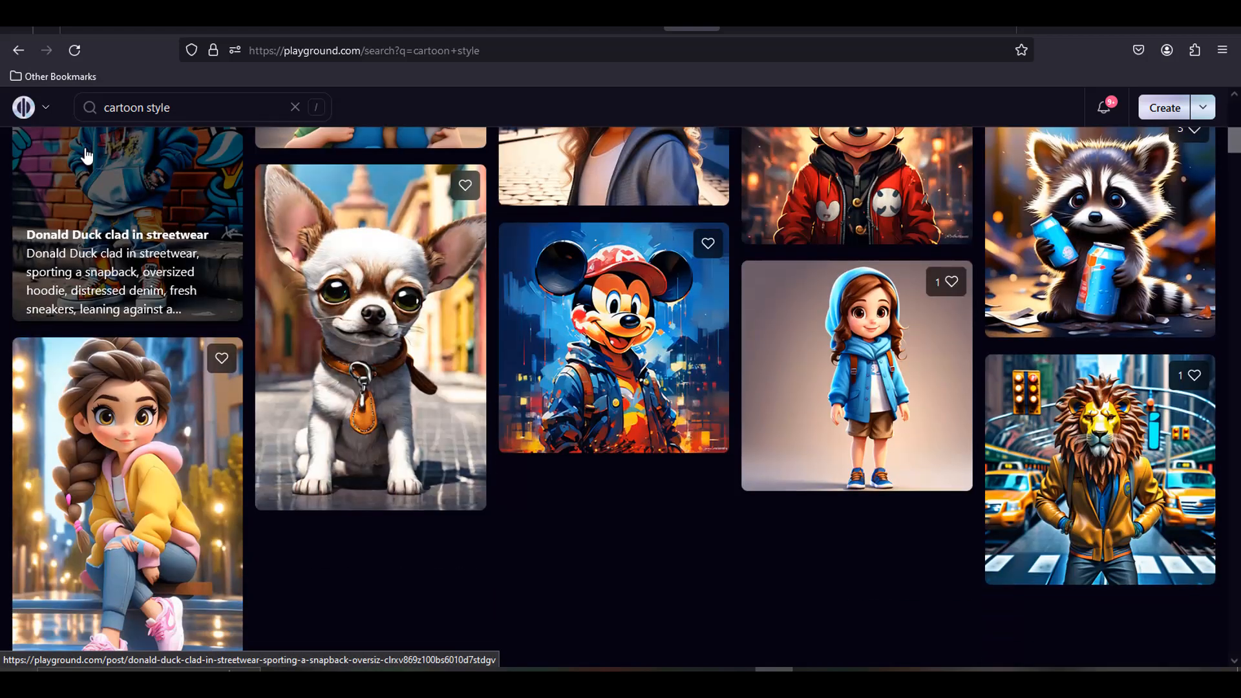
pyautogui.scroll(8, 531, 340)
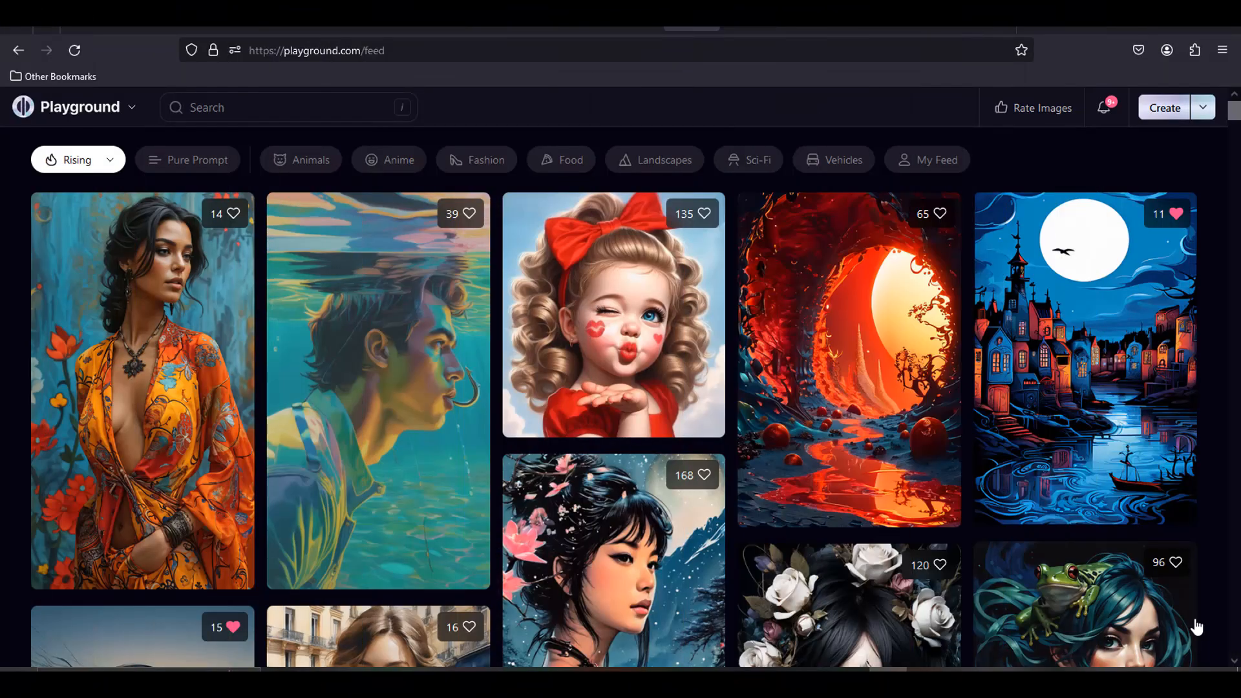
# Open the red surreal cave image from the Community Feed and review its prompt, removed terms and generation settings
pyautogui.scroll(-6, 1194, 620)
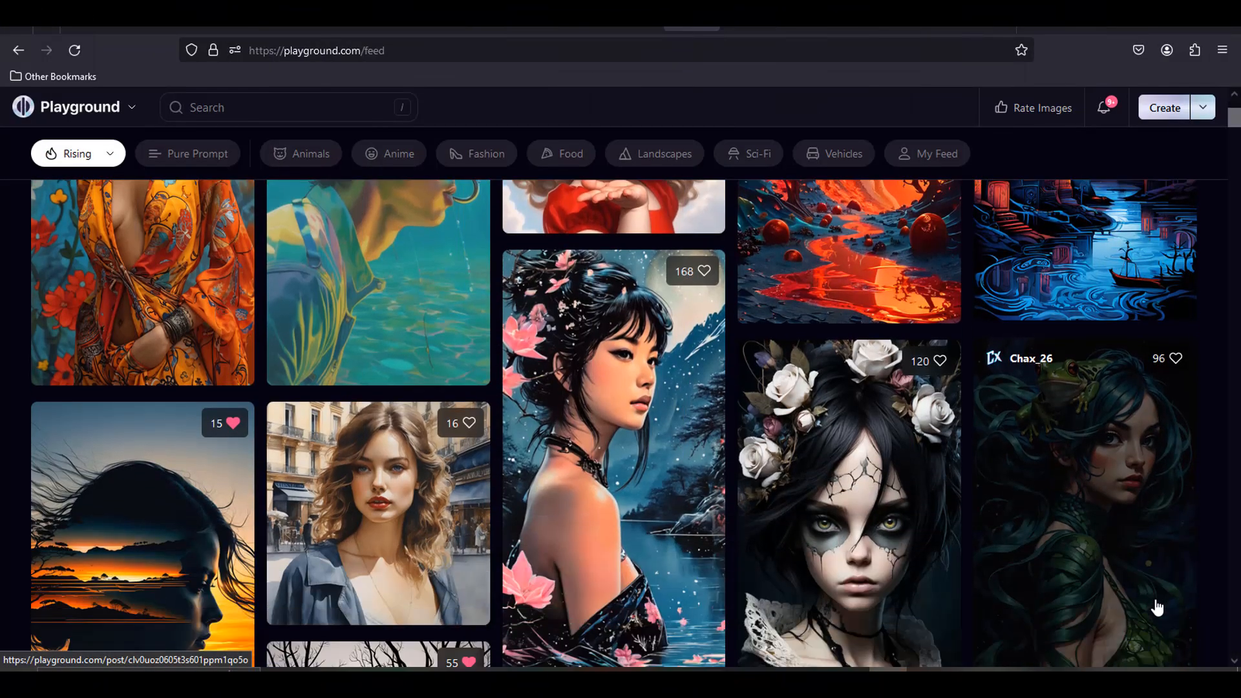
pyautogui.scroll(6, 1157, 607)
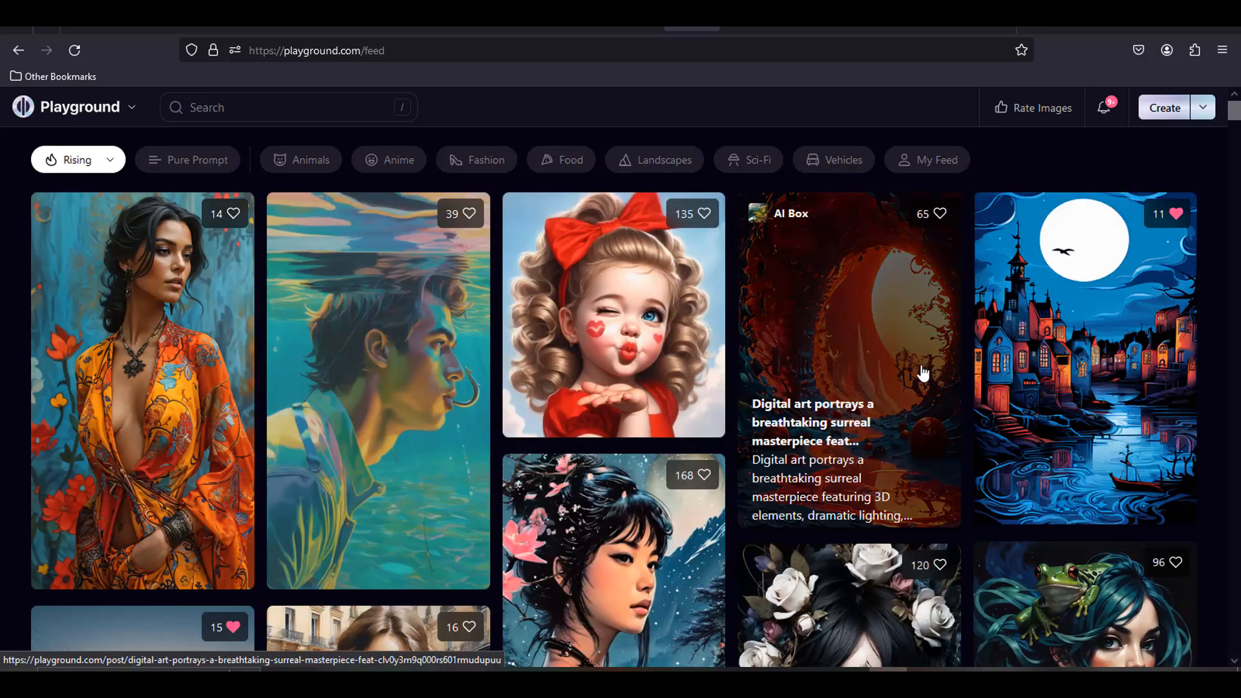
pyautogui.click(931, 372)
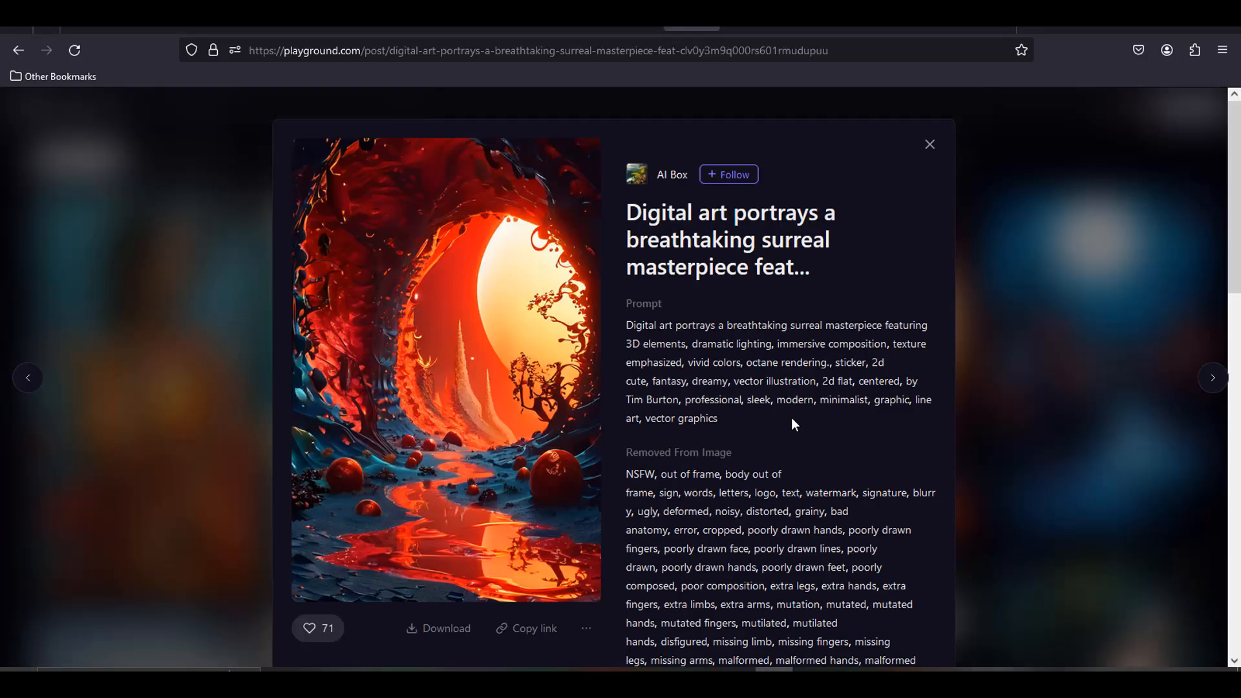
pyautogui.scroll(-5, 827, 392)
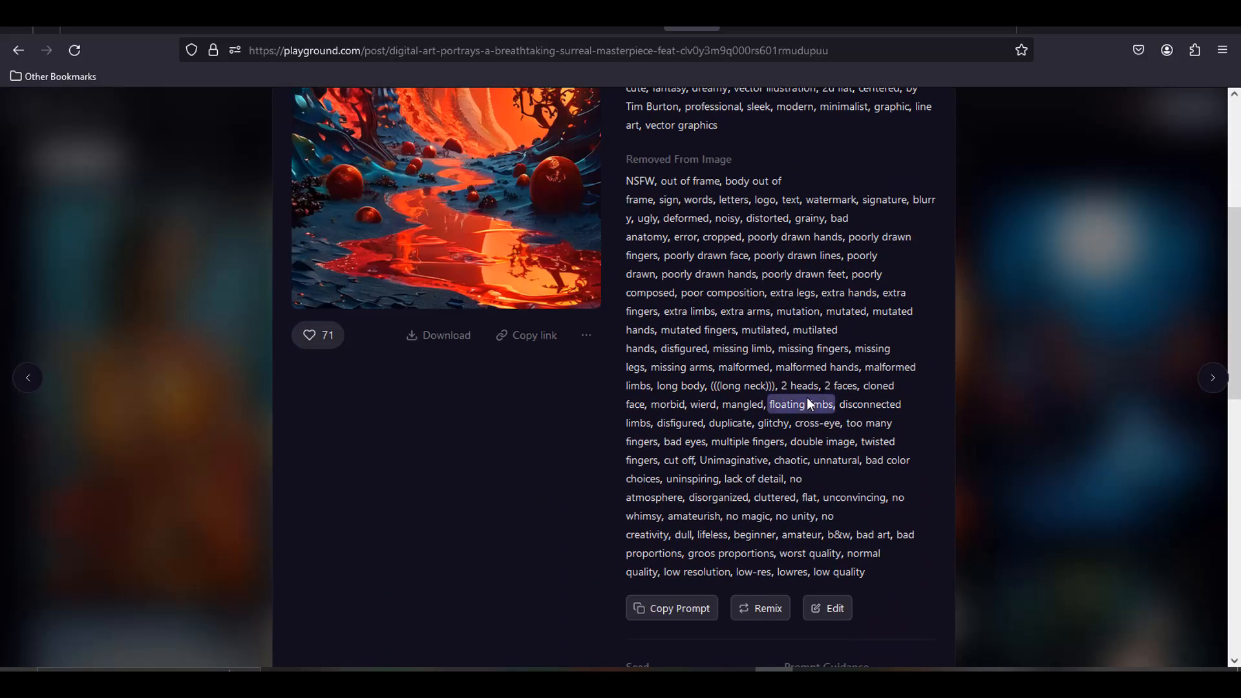
pyautogui.scroll(5, 784, 424)
pyautogui.scroll(-7, 766, 418)
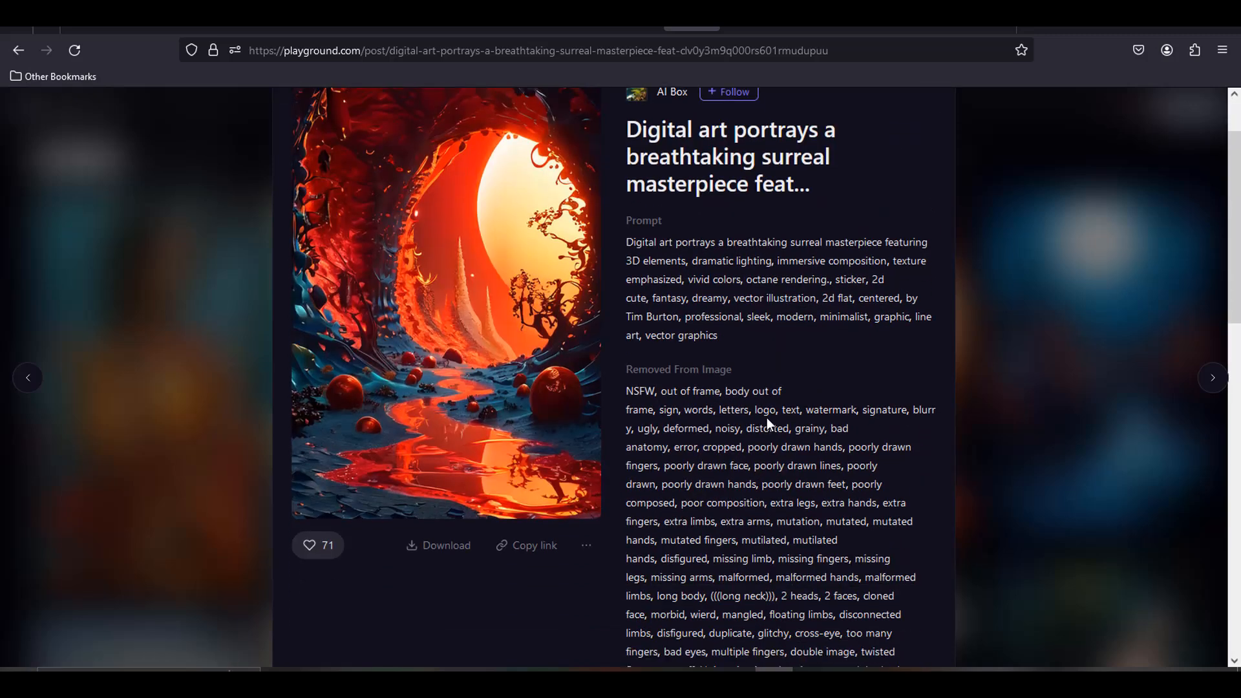
pyautogui.scroll(-1, 778, 416)
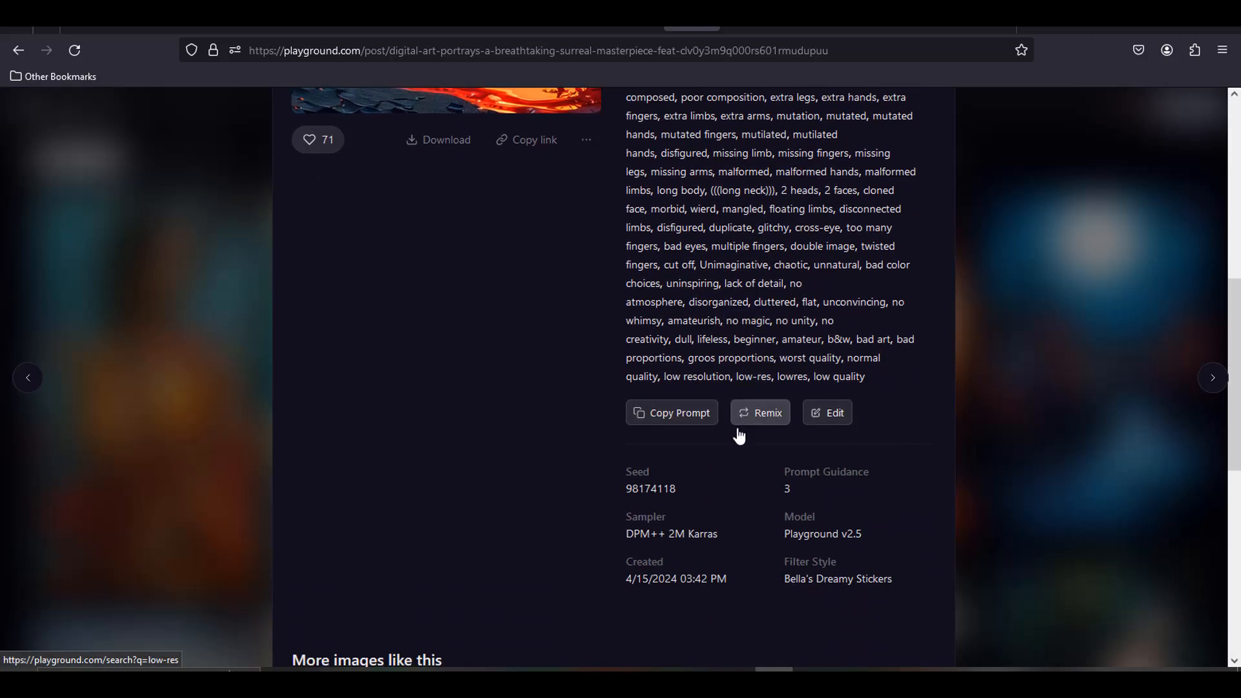
# Remix the red surreal cave image, look over the available filters, and set the image dimensions to 512 × 768
pyautogui.click(761, 420)
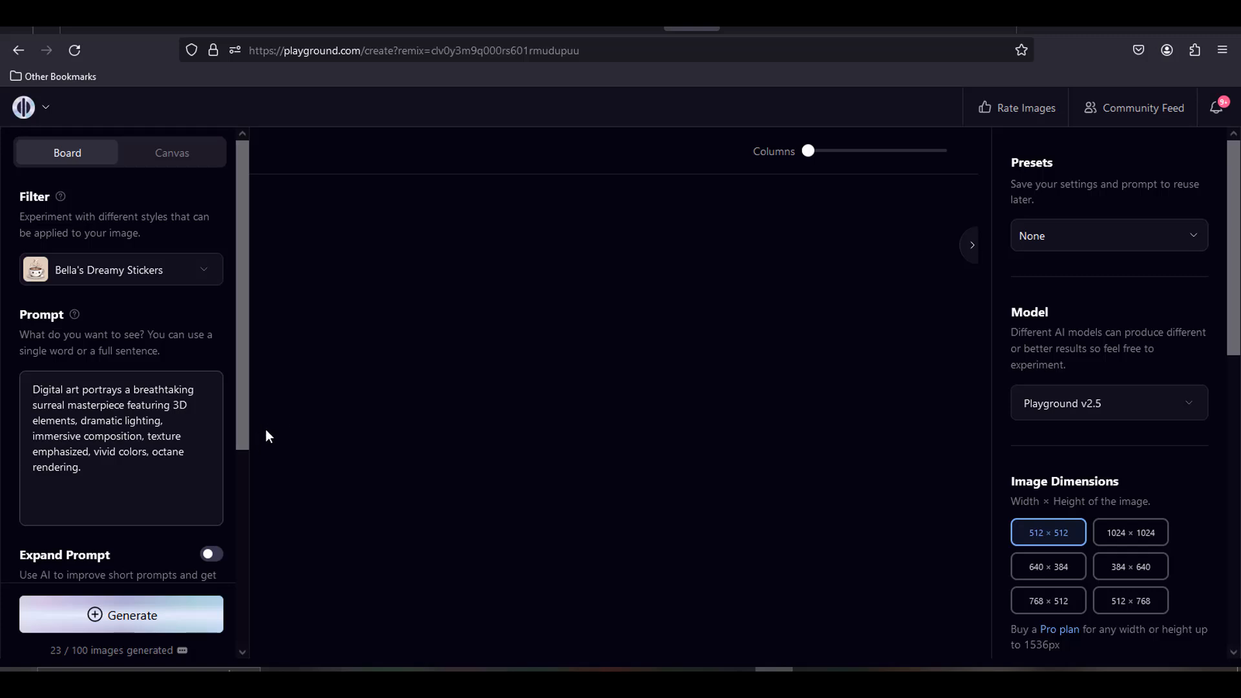
pyautogui.click(203, 270)
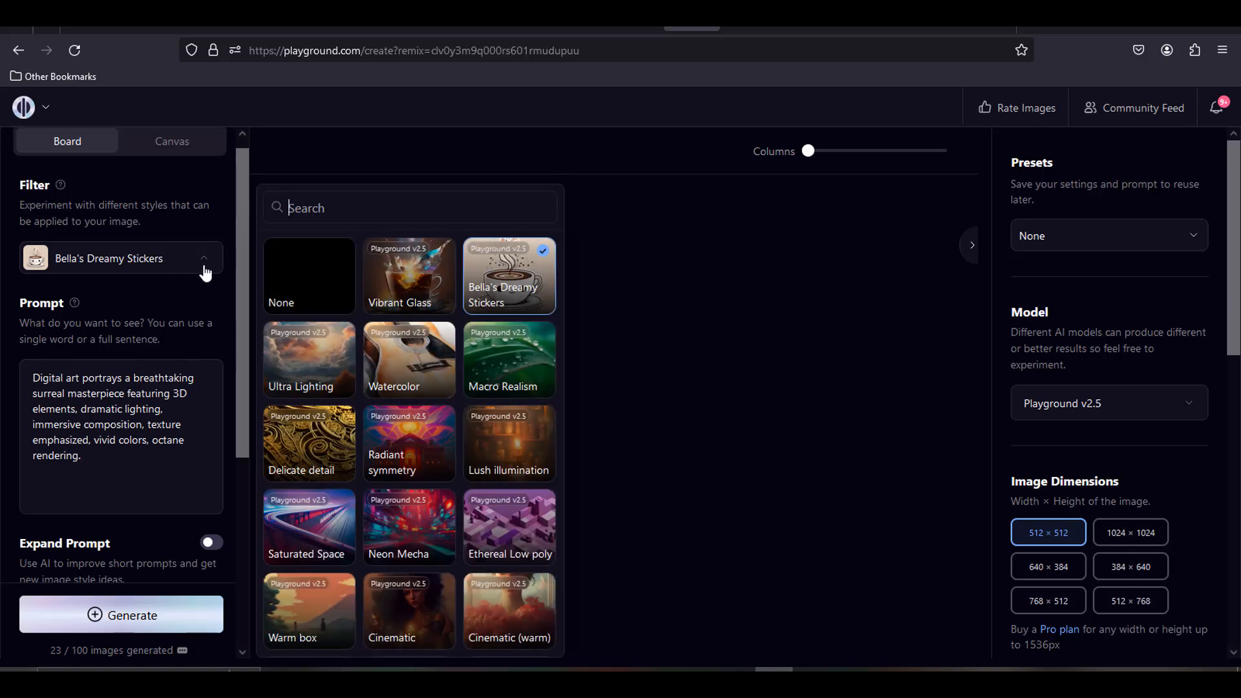
pyautogui.click(206, 272)
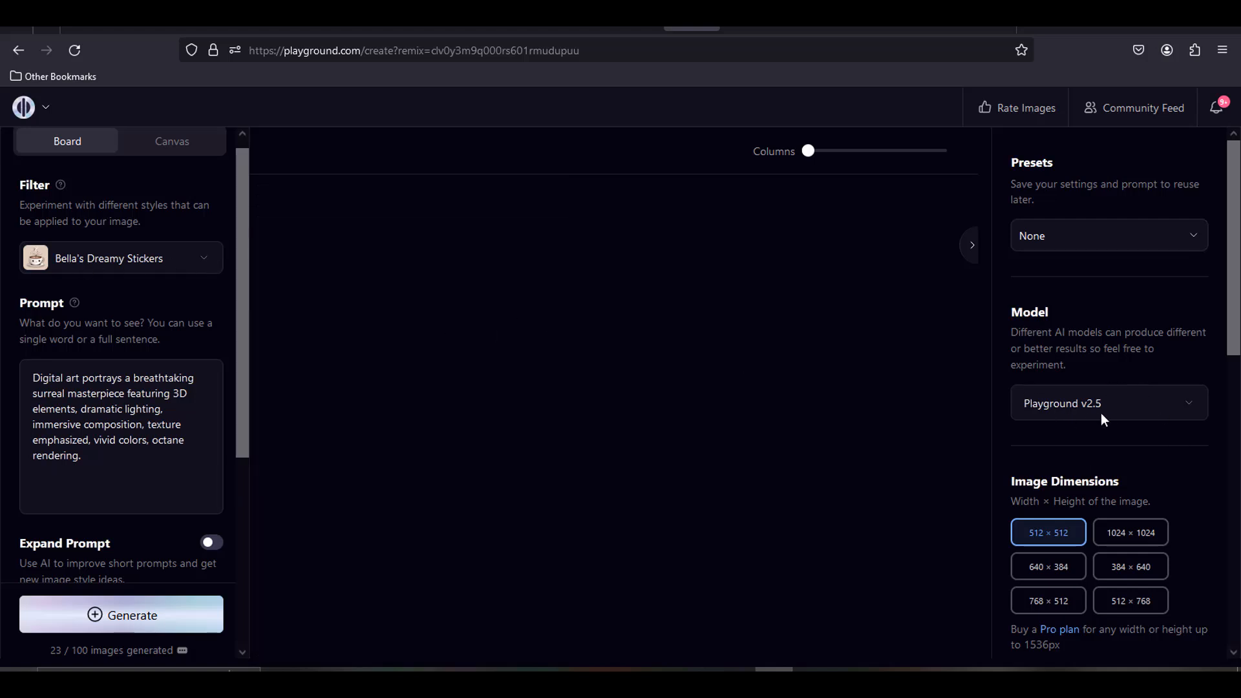
pyautogui.scroll(-3, 1186, 472)
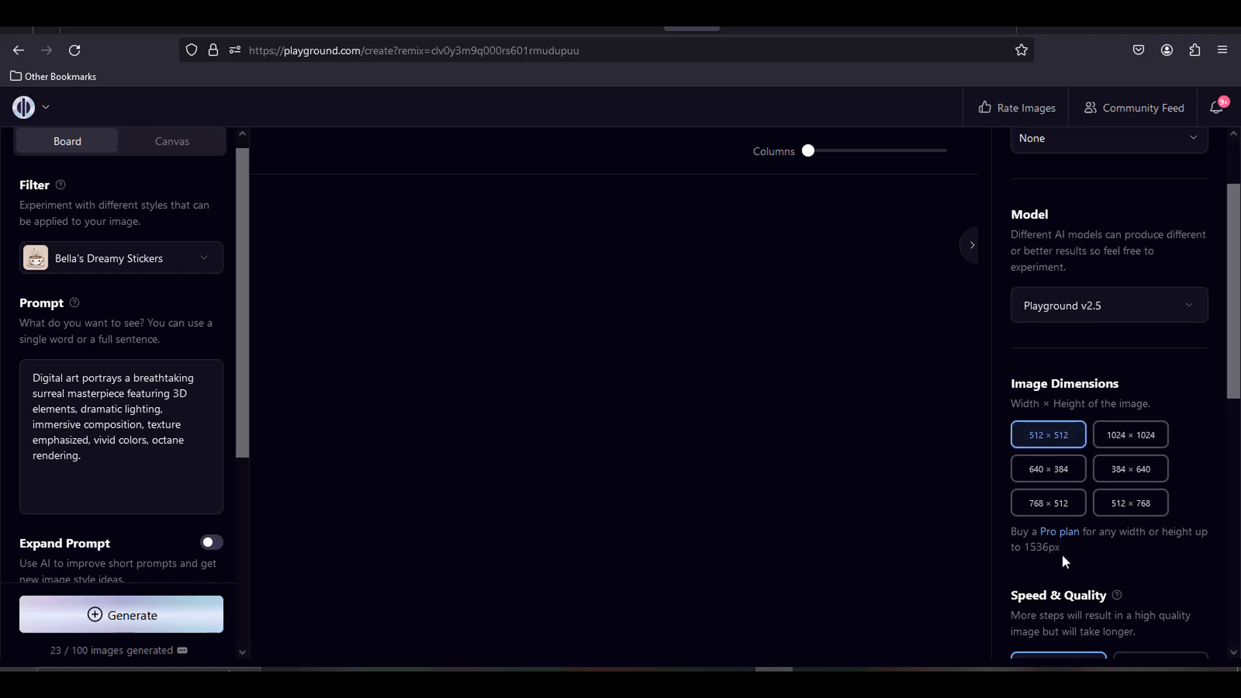
pyautogui.click(1134, 507)
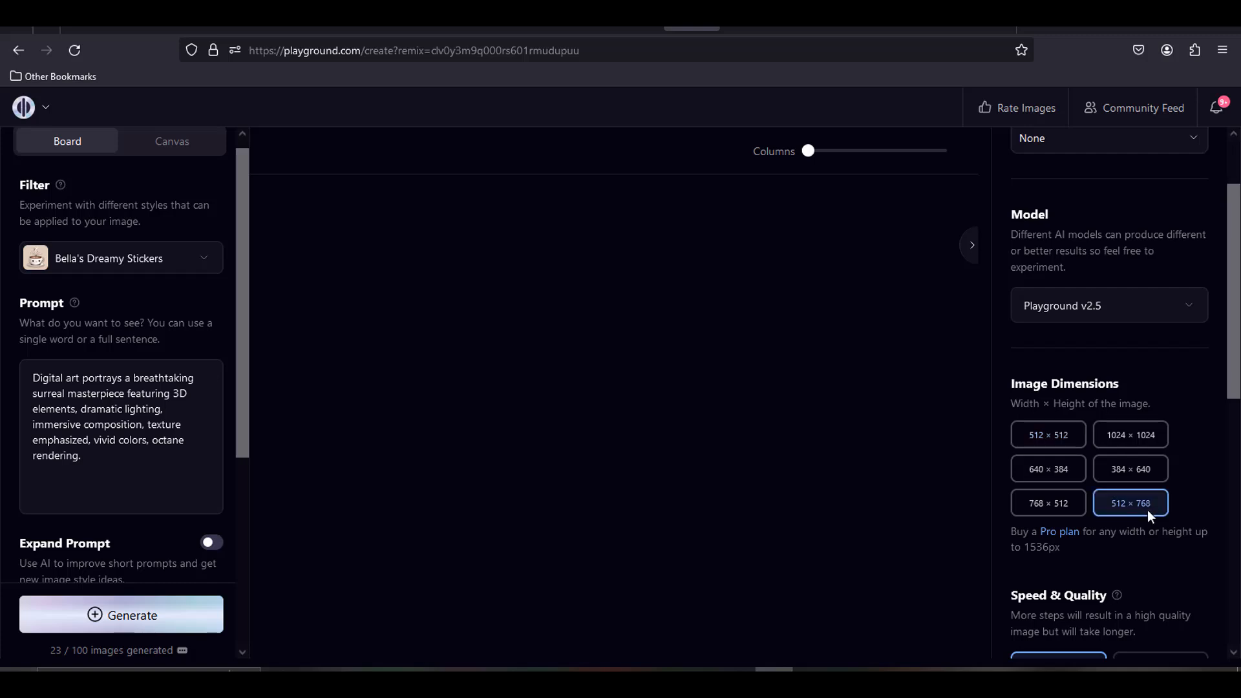
# Set the number of images to 2, generate the remix and look over the resulting images
pyautogui.scroll(-7, 1156, 501)
pyautogui.scroll(-2, 1180, 496)
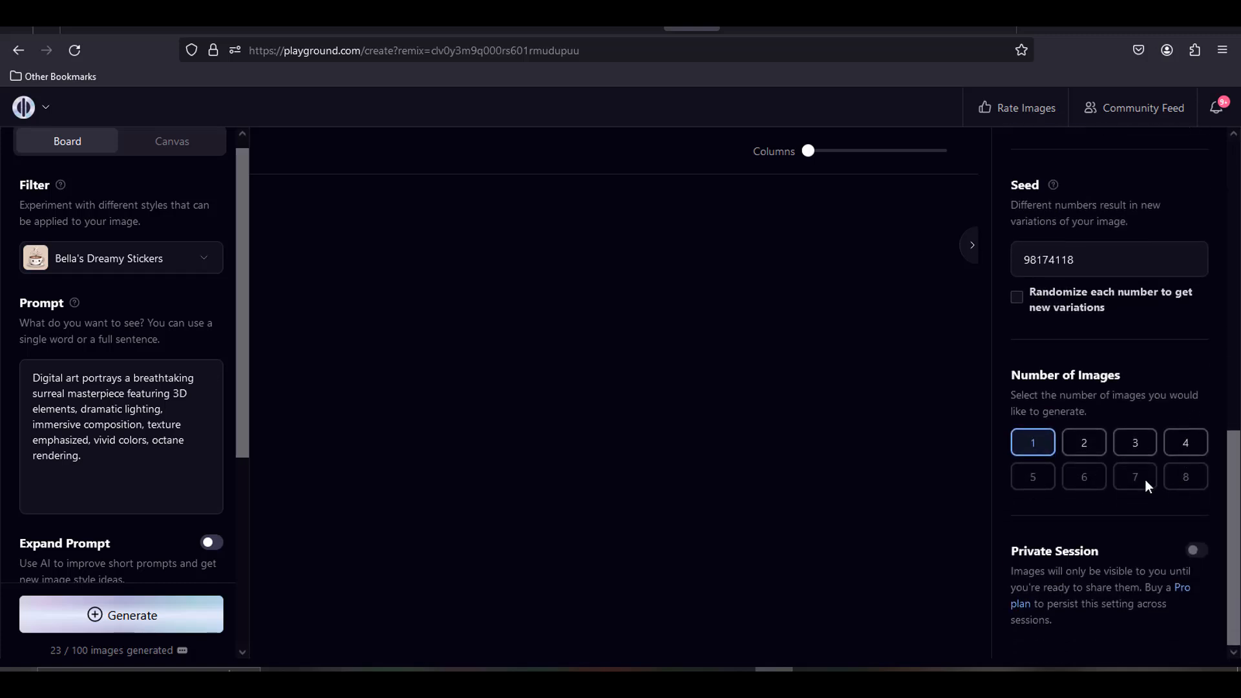
pyautogui.click(1091, 443)
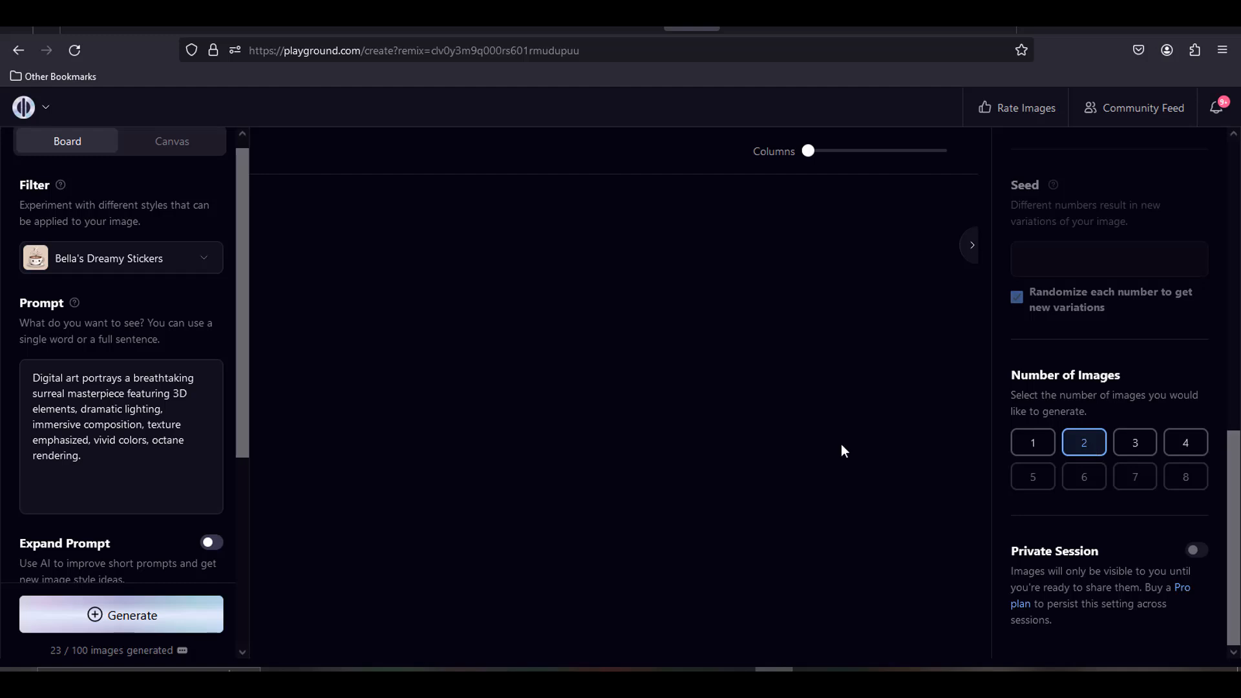
pyautogui.scroll(3, 847, 414)
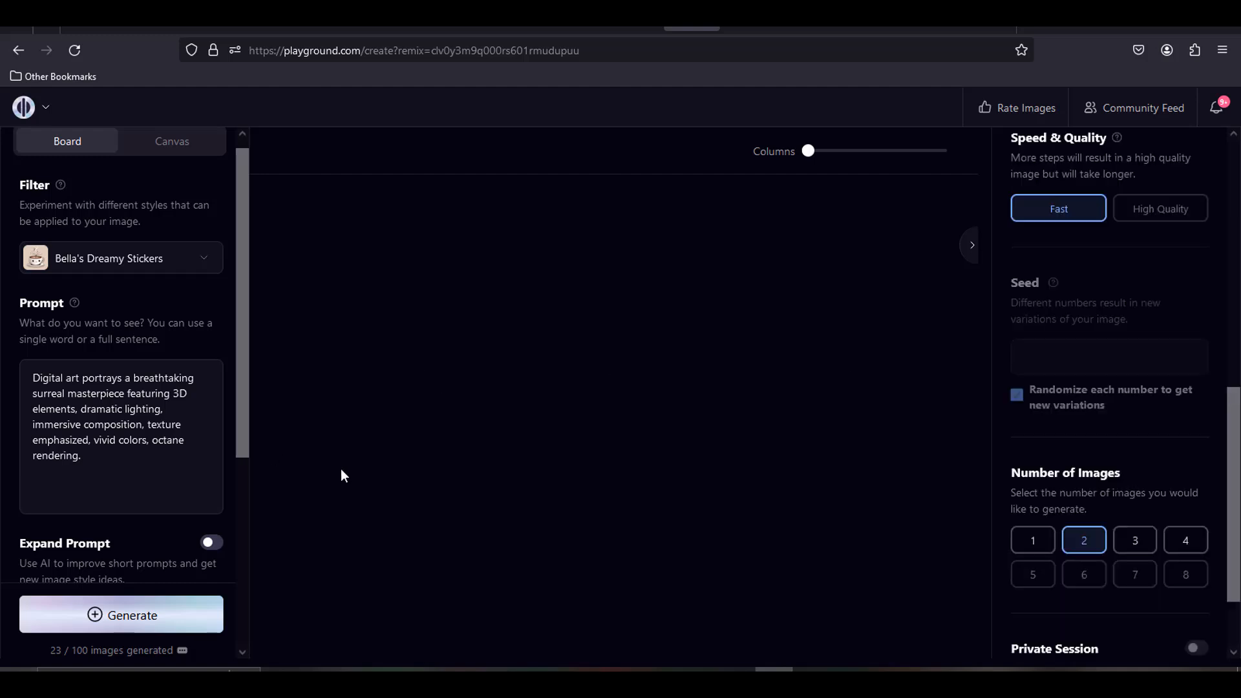
pyautogui.click(123, 615)
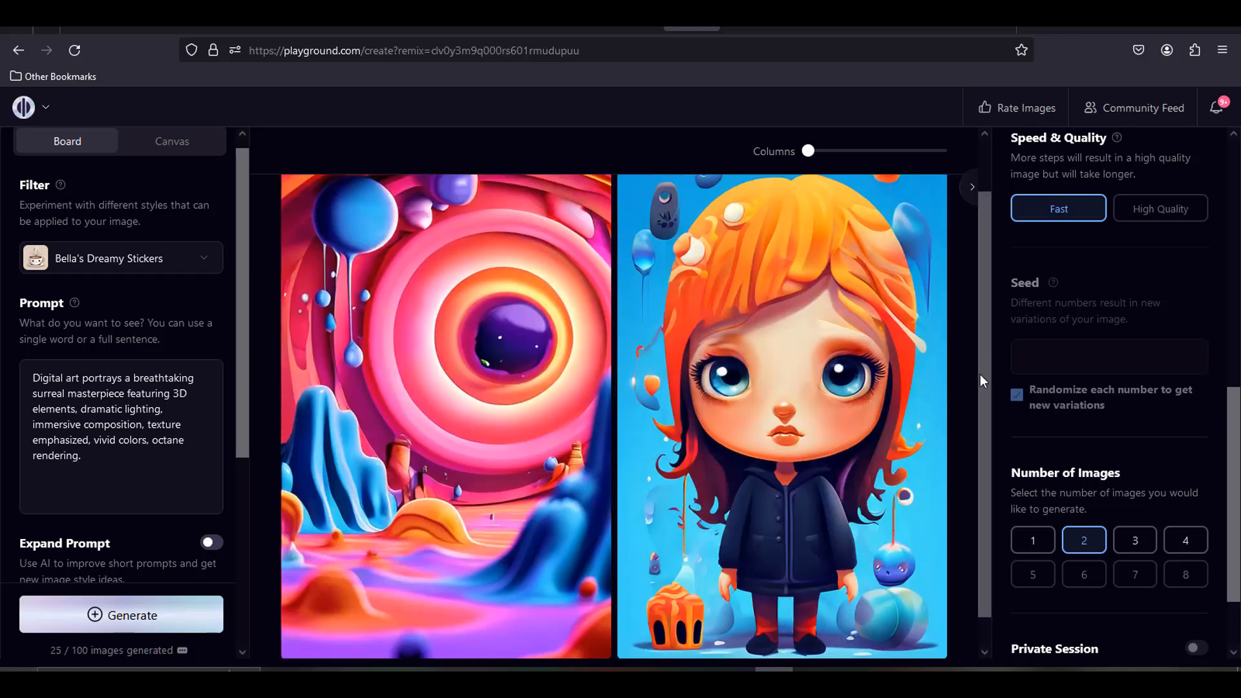
pyautogui.scroll(-2, 979, 374)
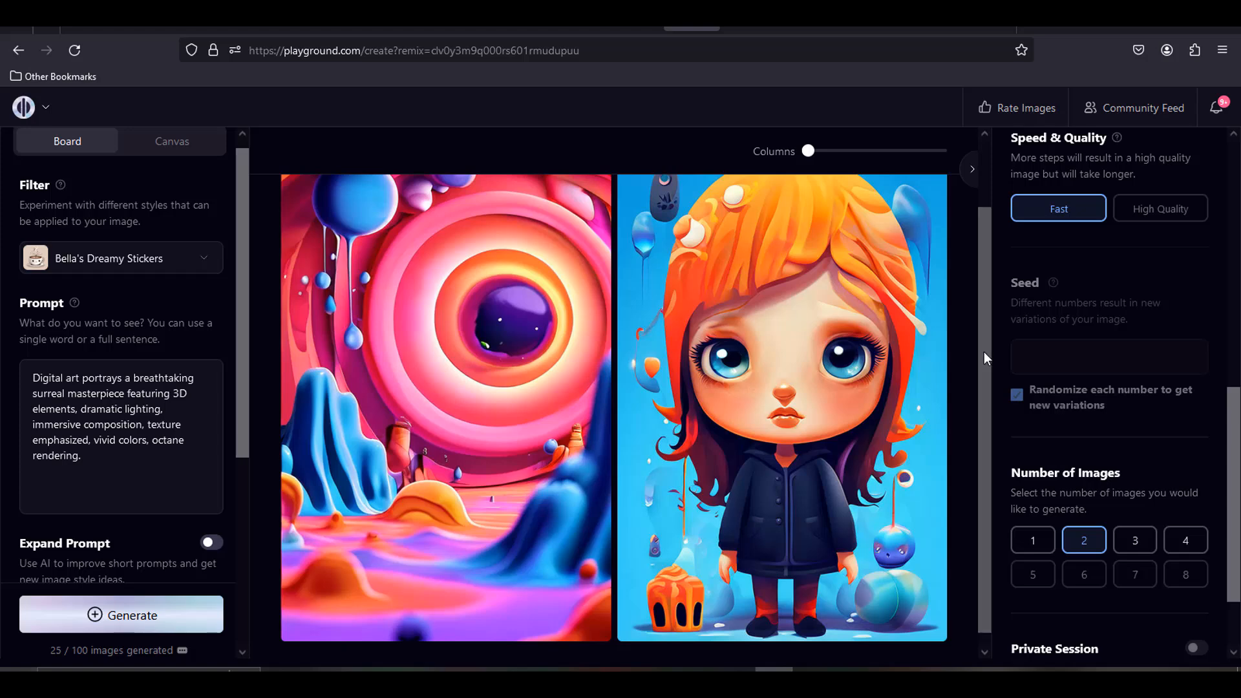
pyautogui.scroll(1, 977, 347)
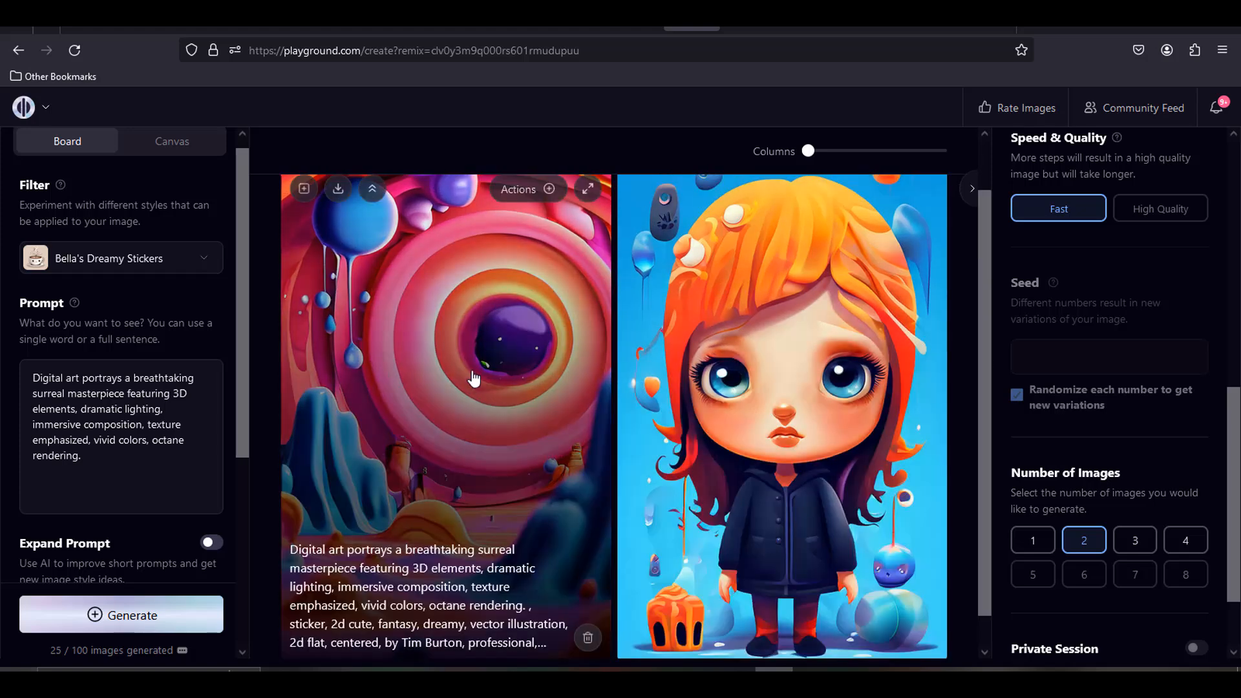
# Return to the Community Feed, open the "Hyperrealism" portrait of a woman on a Parisian street, and remix it
pyautogui.hotkey('alt', 'Left')
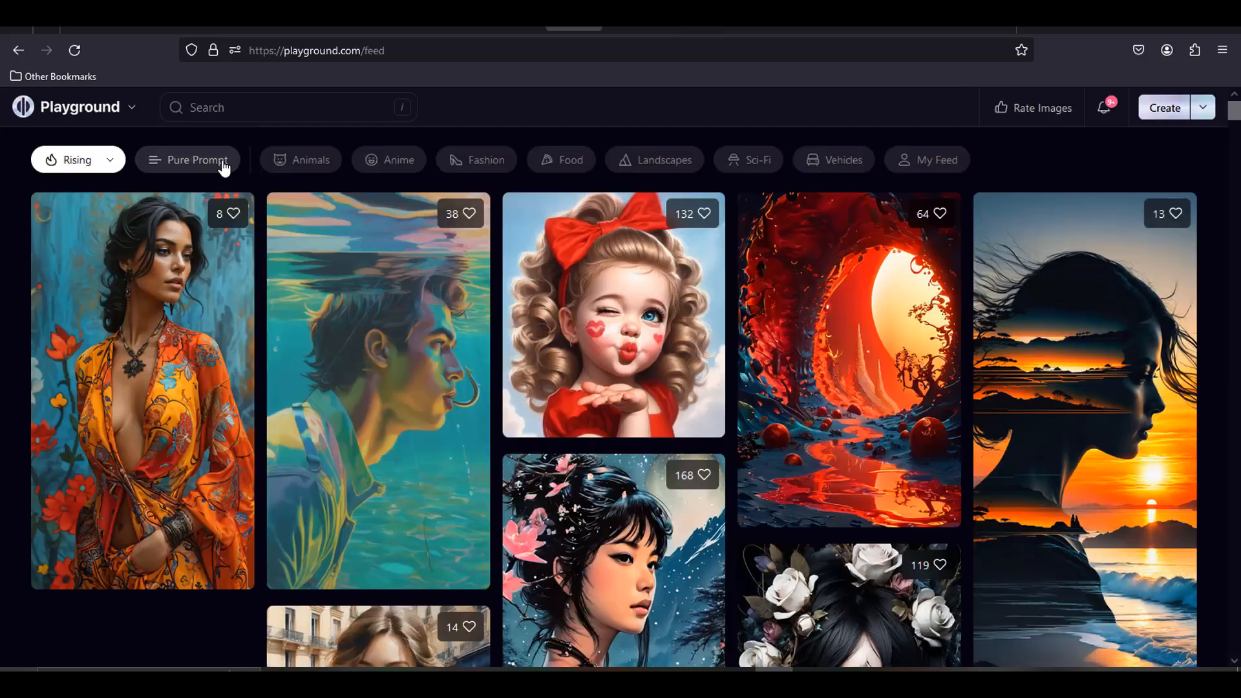
pyautogui.scroll(-3, 488, 323)
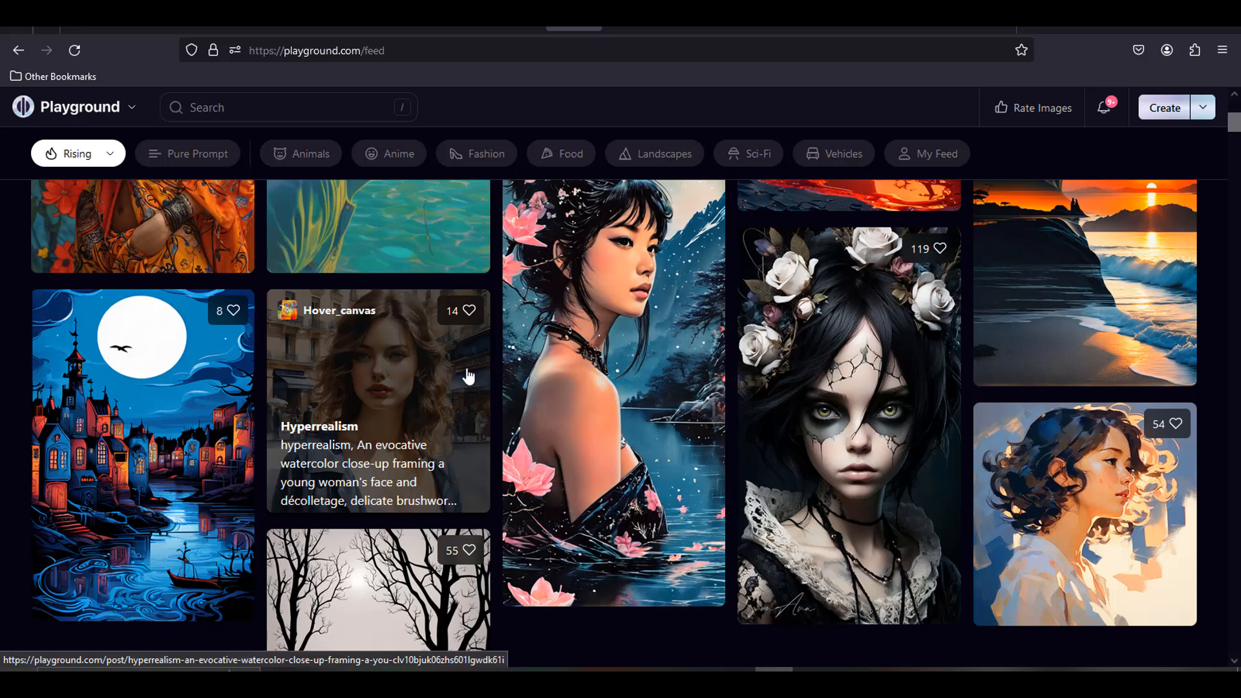
pyautogui.click(430, 389)
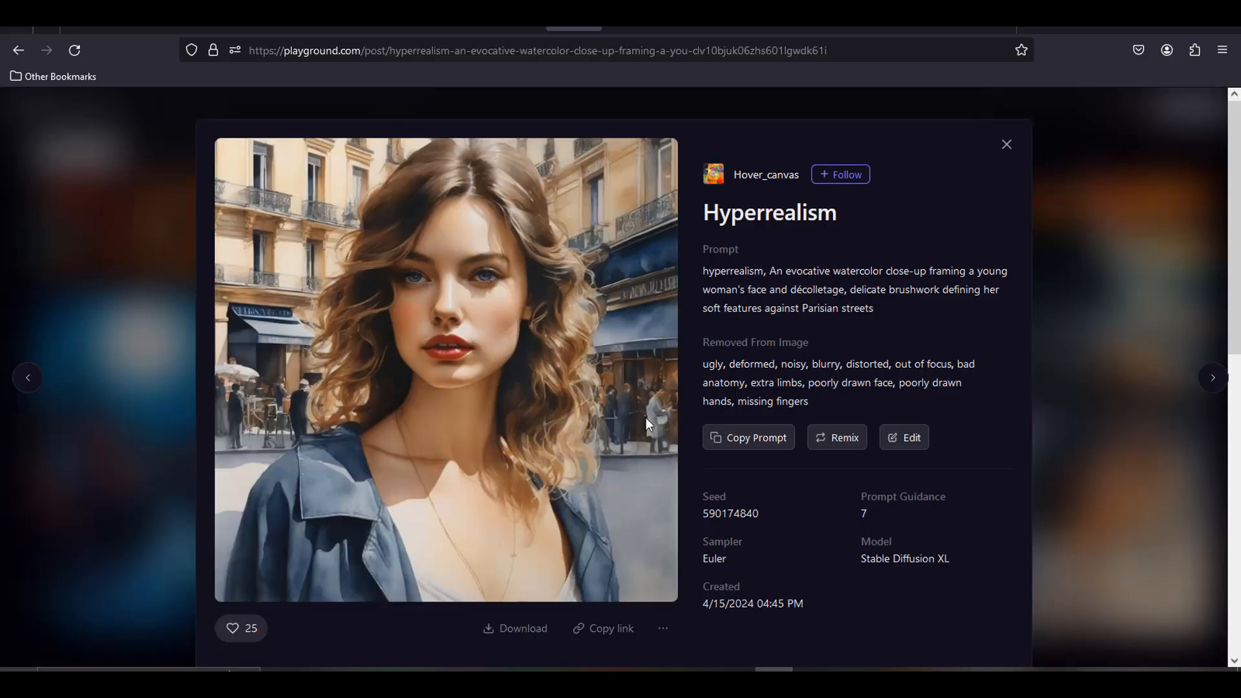
pyautogui.moveTo(955, 365); pyautogui.dragTo(743, 391)
pyautogui.click(850, 424)
pyautogui.click(845, 450)
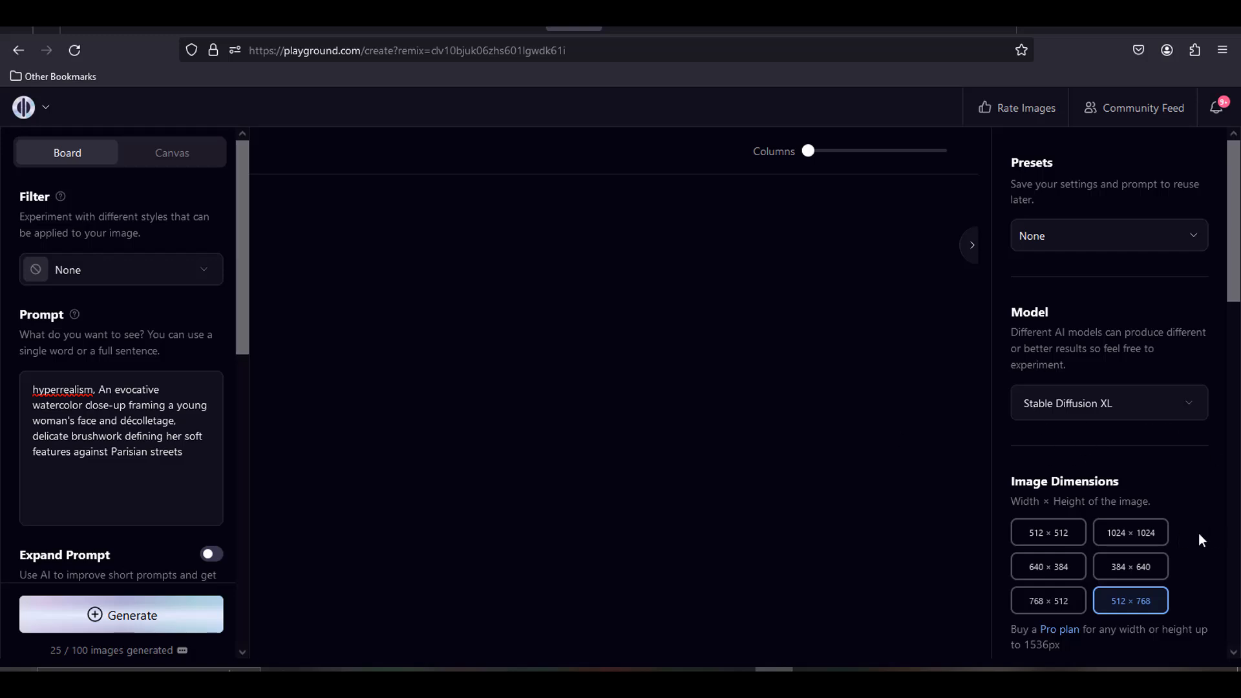
# Set the Hyperrealism remix to 512 × 512, raise its Refinement value and generate the images
pyautogui.scroll(-2, 1198, 533)
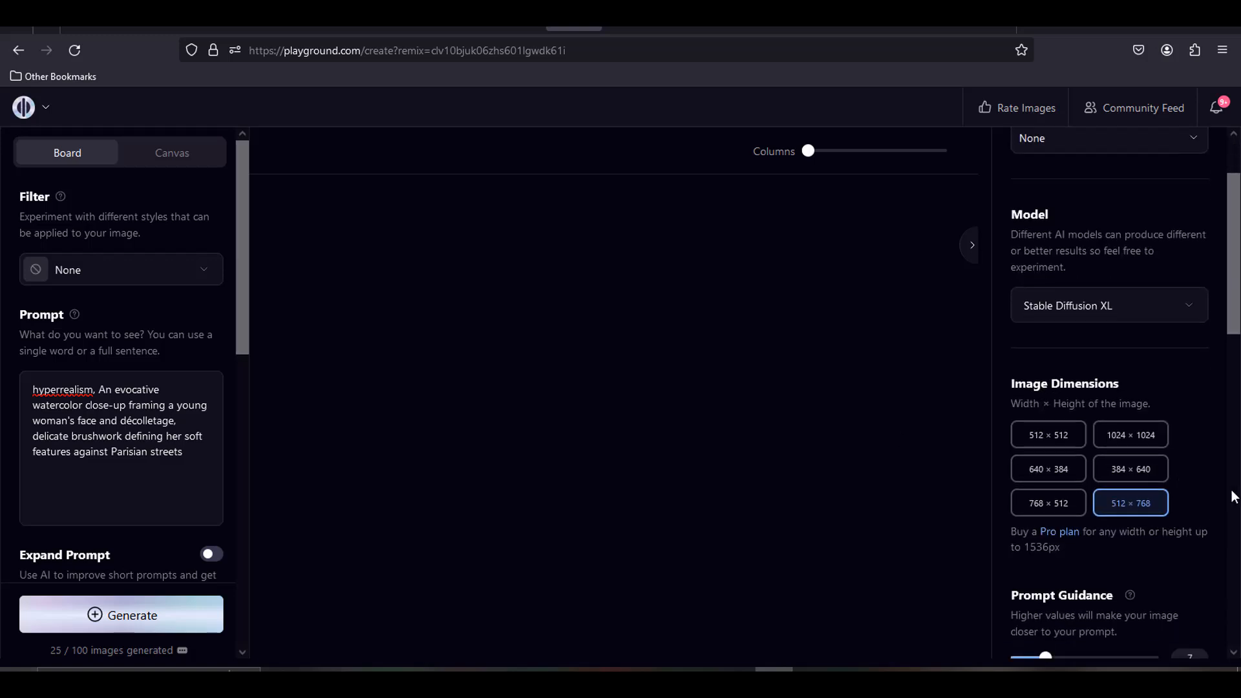
pyautogui.click(1045, 442)
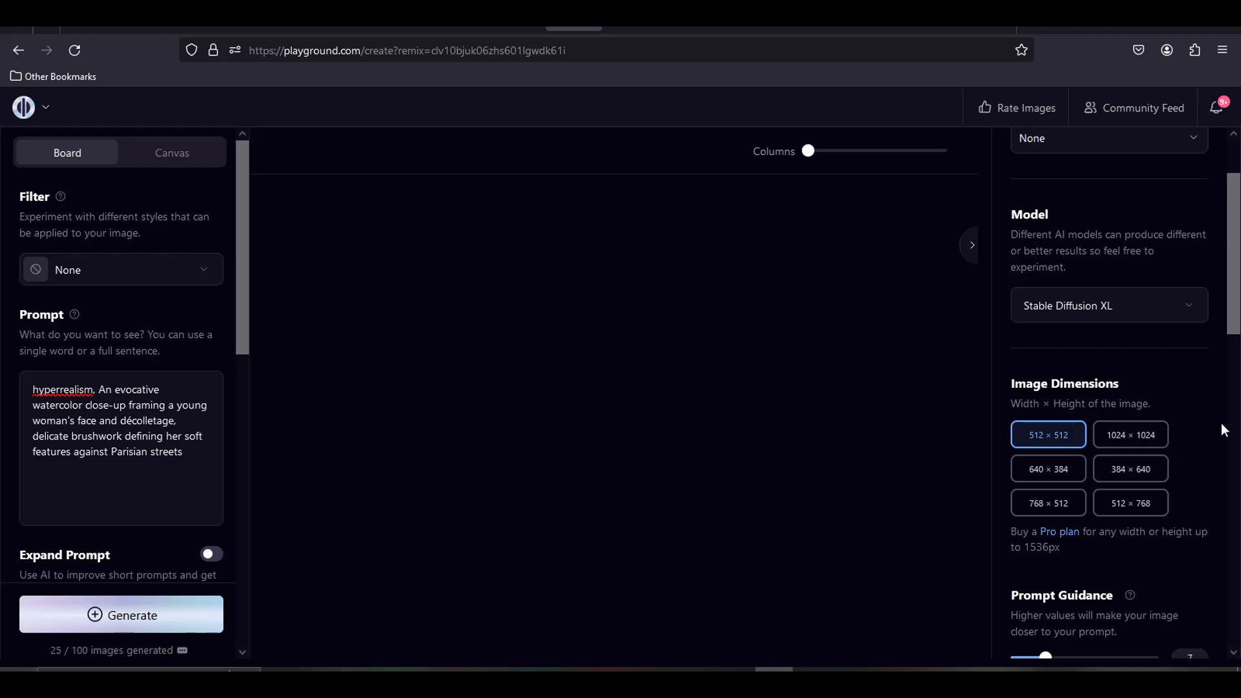
pyautogui.scroll(-3, 1223, 430)
pyautogui.scroll(-3, 1220, 423)
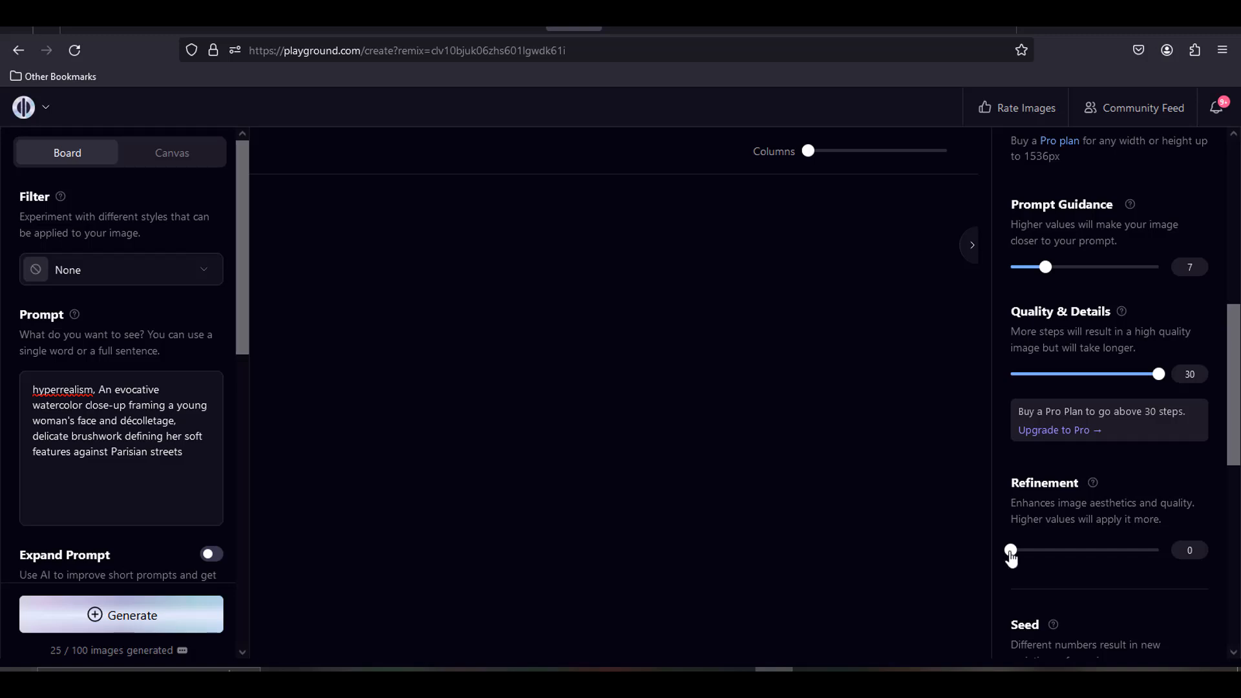
pyautogui.moveTo(1011, 551); pyautogui.dragTo(1084, 557)
pyautogui.click(190, 622)
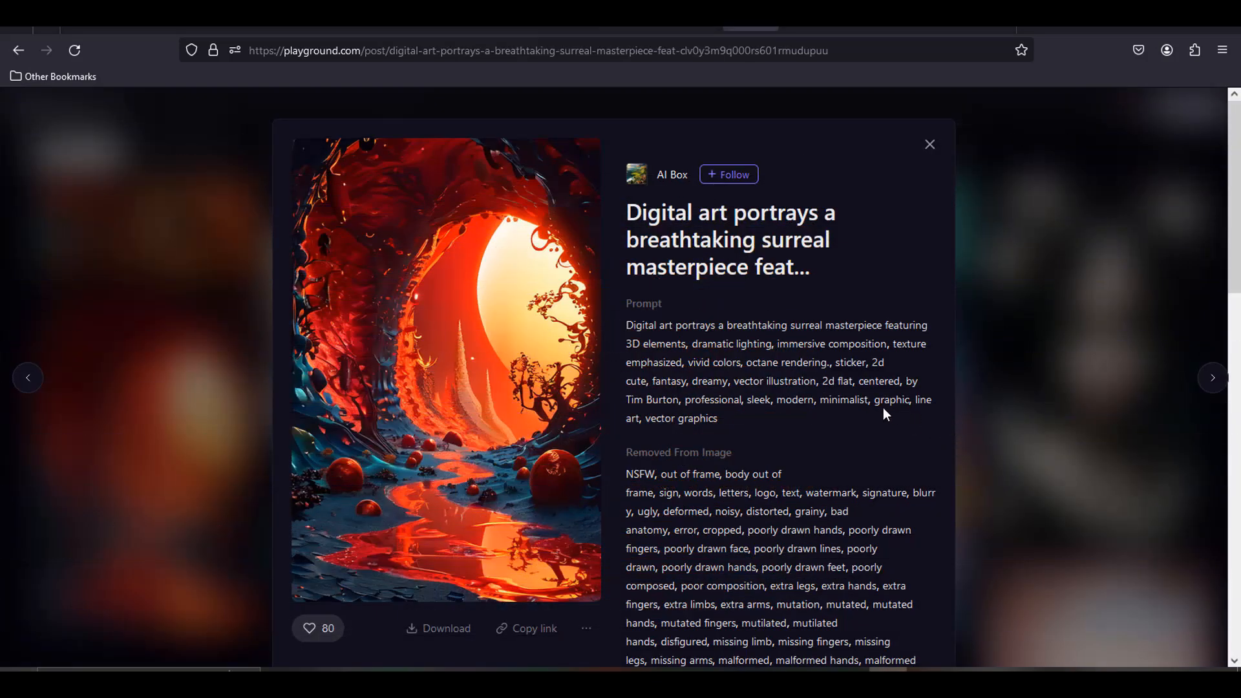
# Remix the red surreal cave image again to check its Exclude From Image setting, and return to its post
pyautogui.scroll(-8, 886, 414)
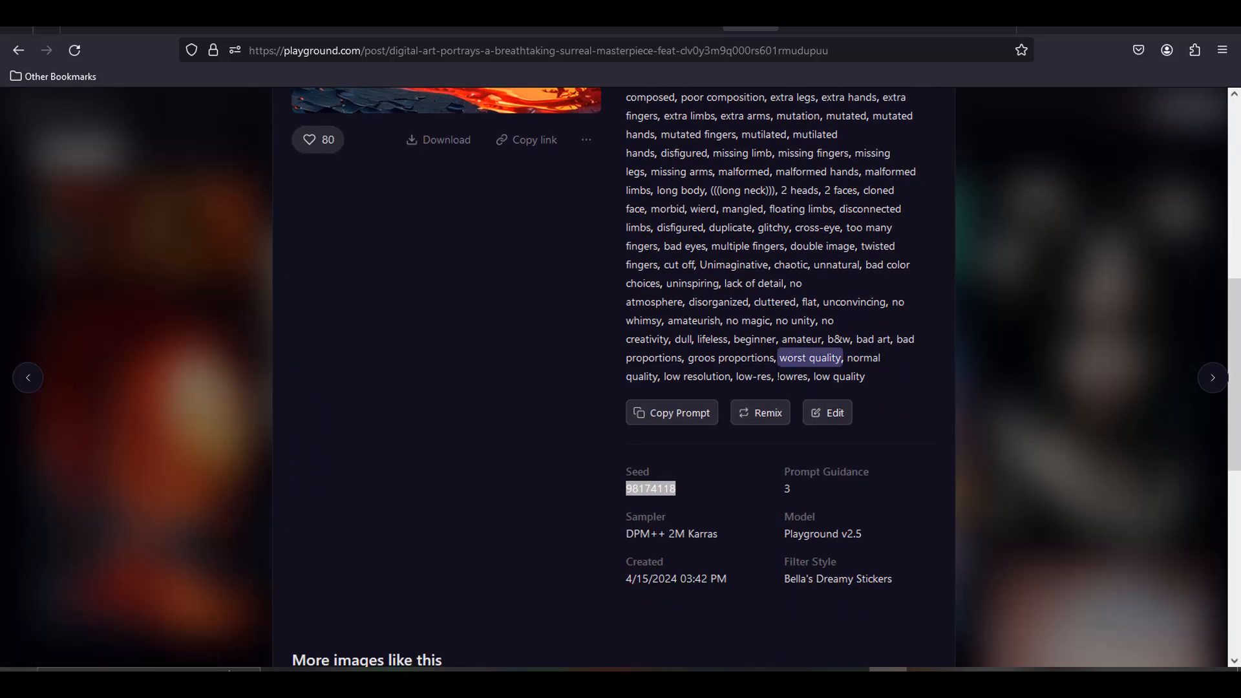
pyautogui.click(775, 419)
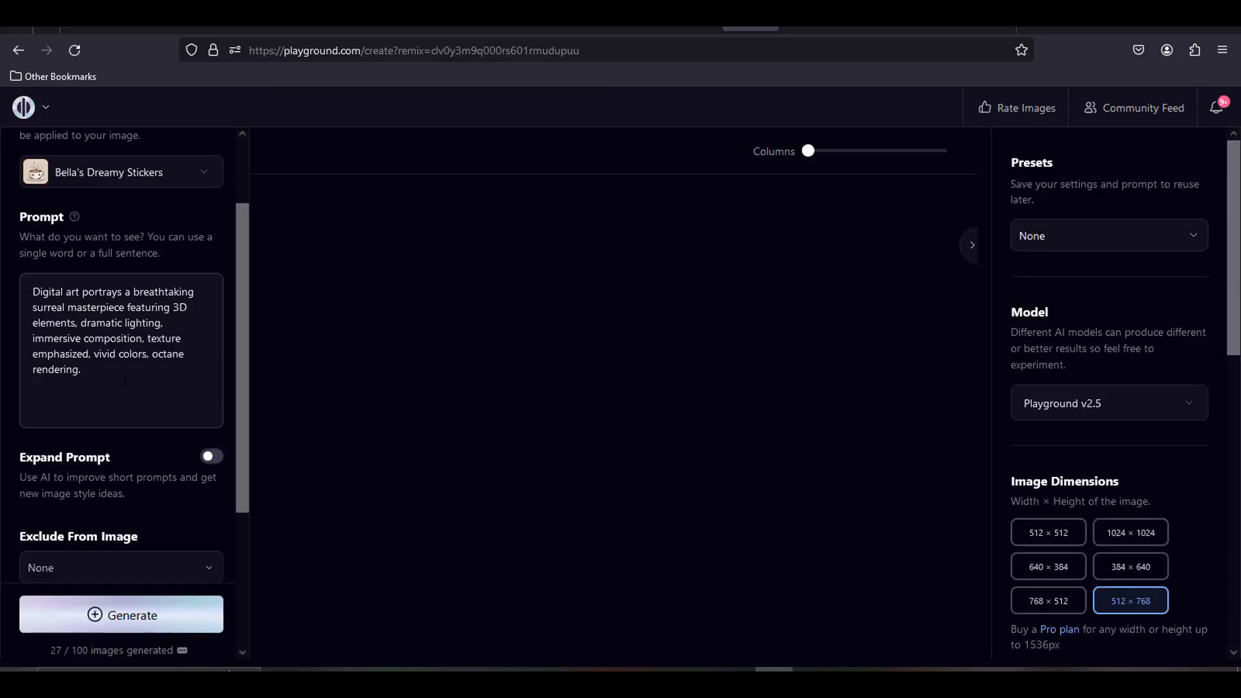
pyautogui.scroll(-3, 47, 368)
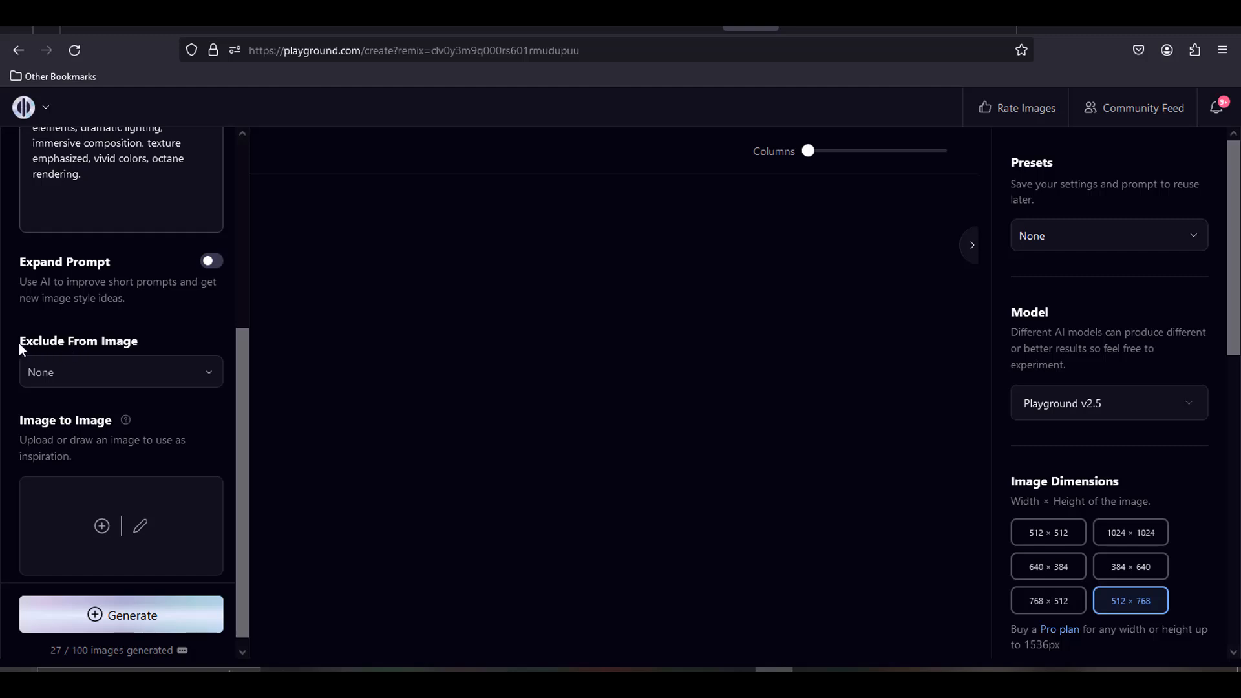
pyautogui.hotkey('alt', 'Left')
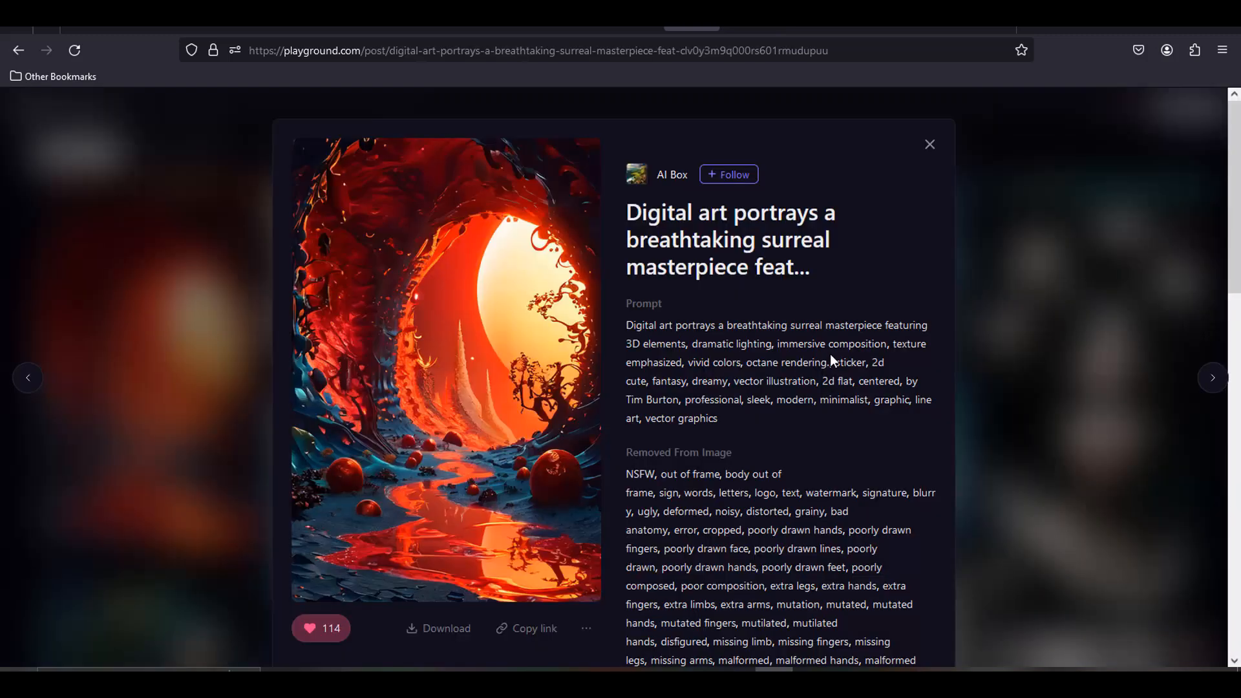
# Read the cave post's Removed From Image list, and set Exclude From Image to Custom in its remix
pyautogui.scroll(-2, 787, 436)
pyautogui.scroll(-2, 787, 436)
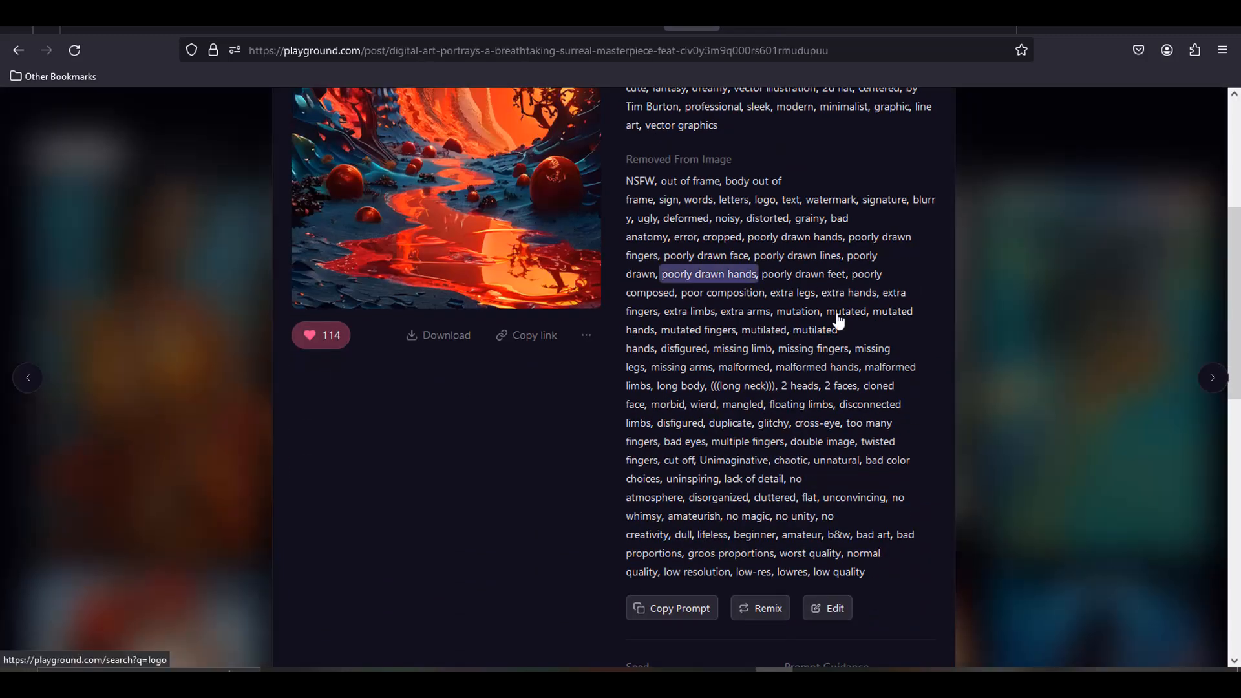
pyautogui.hotkey('alt', 'Right')
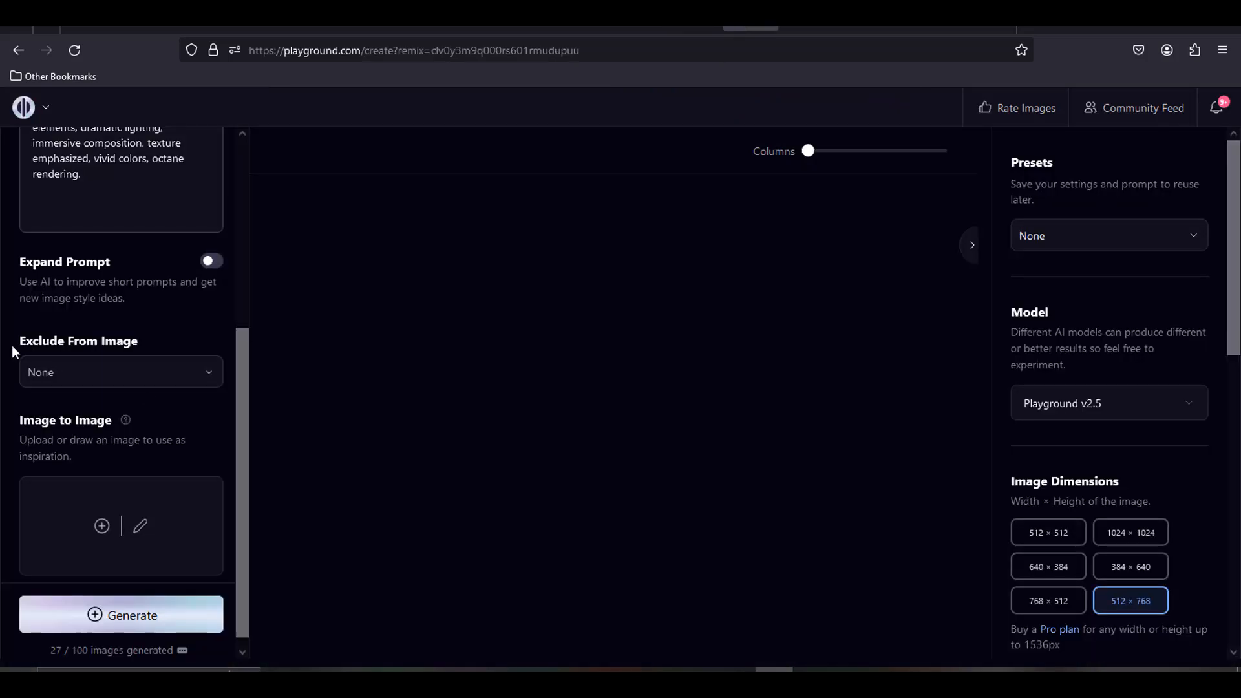
pyautogui.click(208, 375)
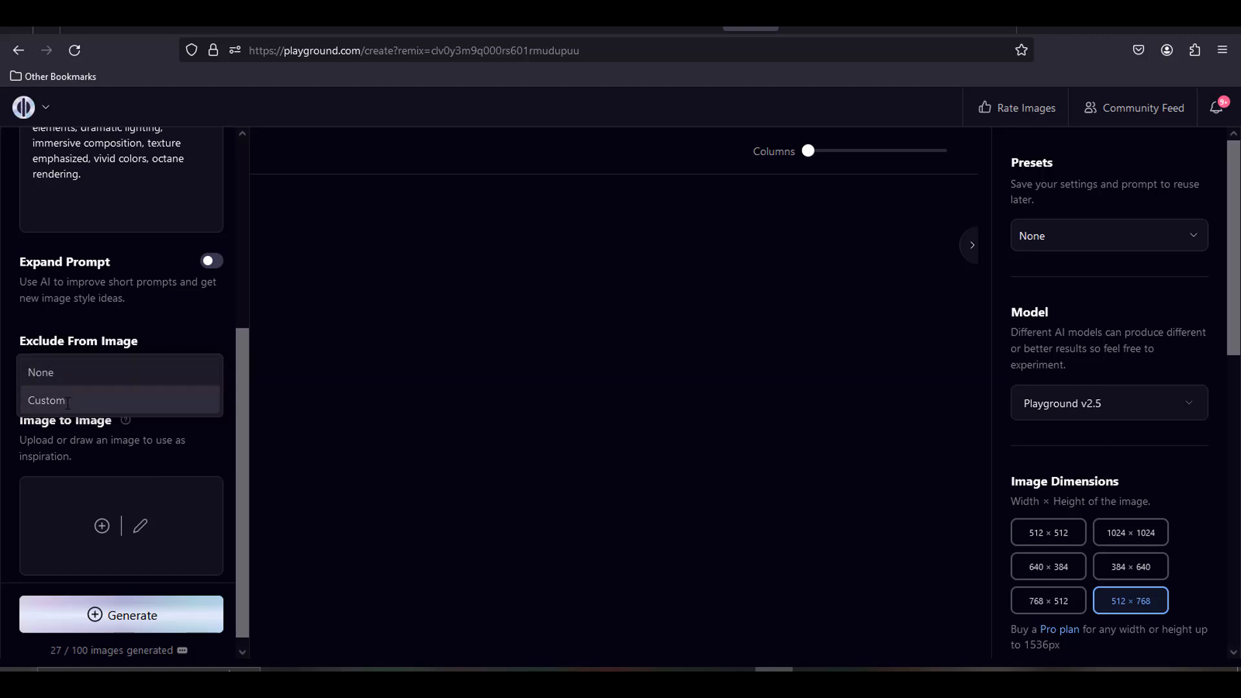
pyautogui.click(67, 403)
pyautogui.scroll(-10, 185, 505)
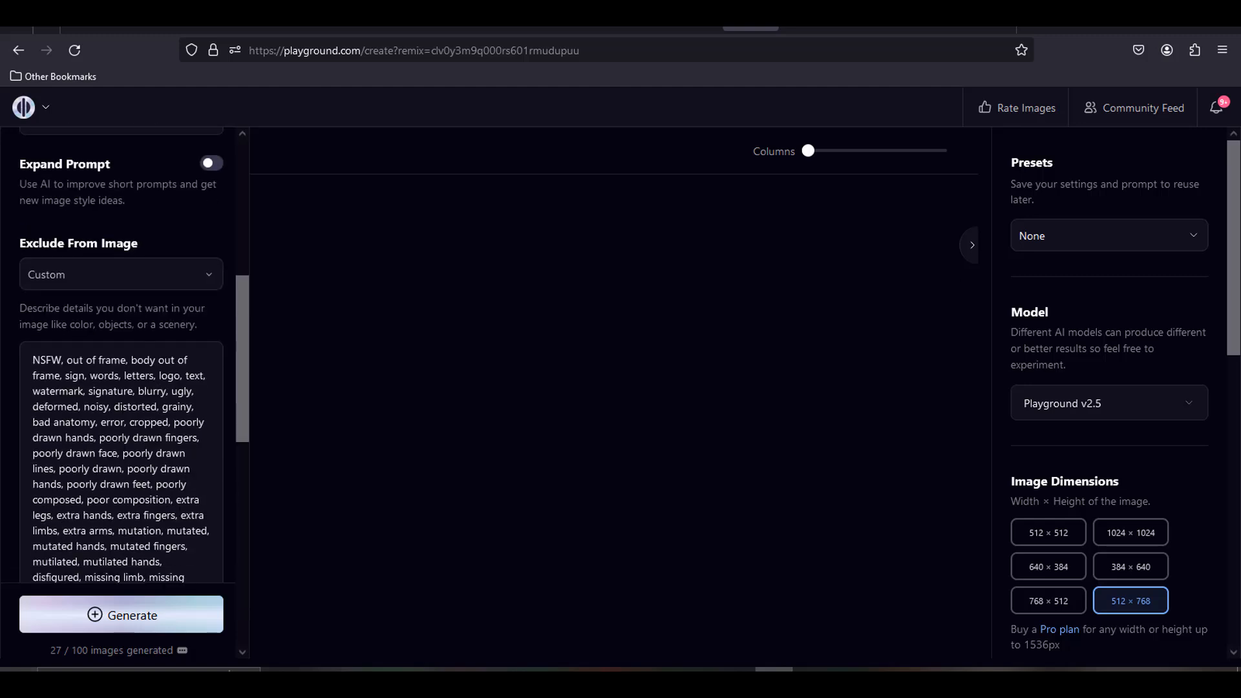
# Try a randomized seed and 2 images in the remix settings, and revert to the fixed seed and 1 image
pyautogui.scroll(6, 186, 505)
pyautogui.scroll(-8, 1167, 337)
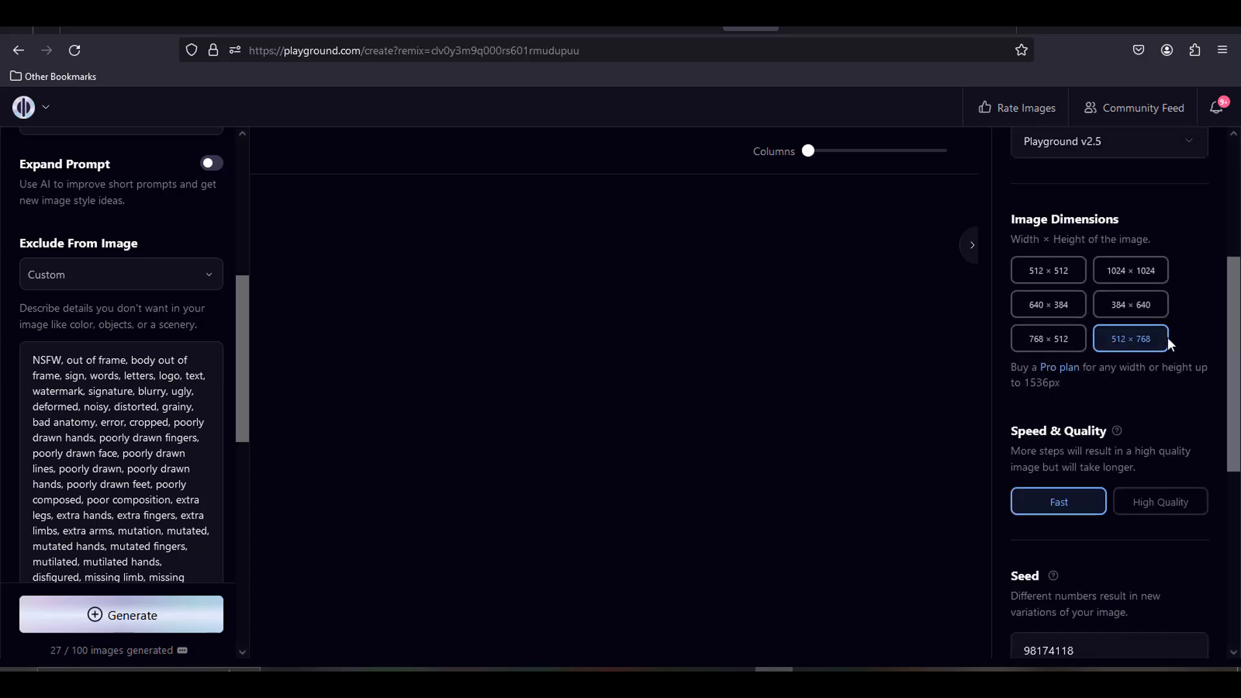
pyautogui.scroll(-2, 1167, 343)
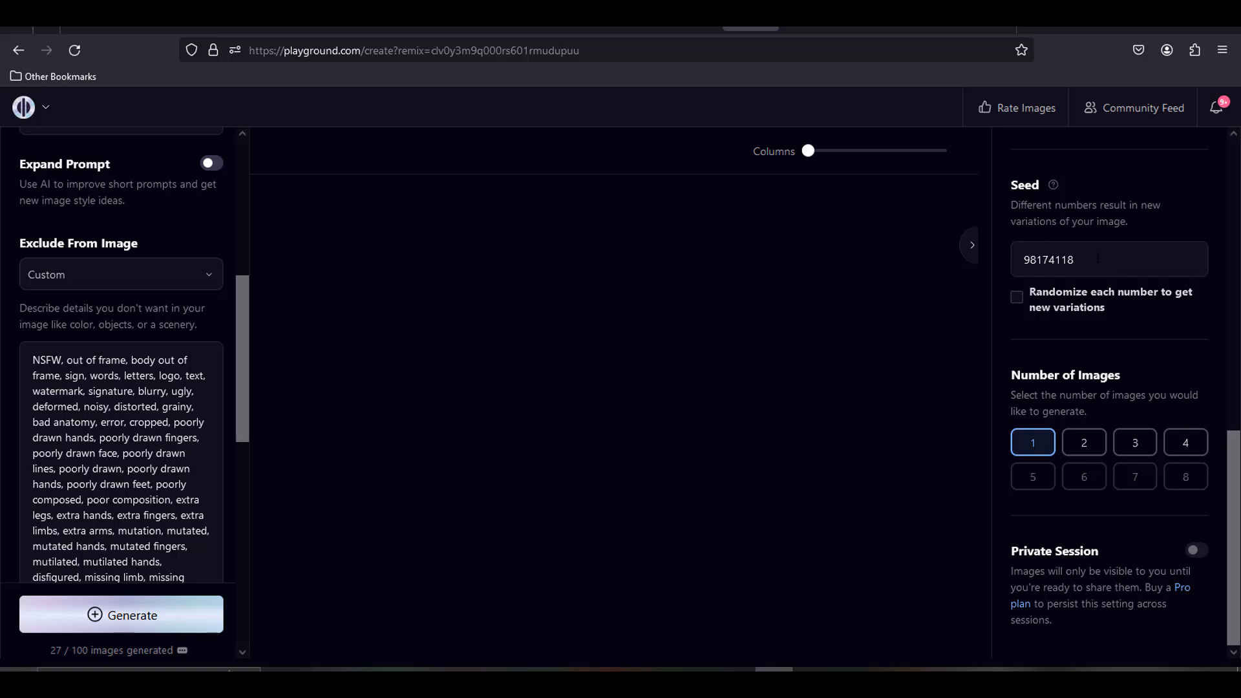
pyautogui.moveTo(1098, 258); pyautogui.dragTo(1021, 260)
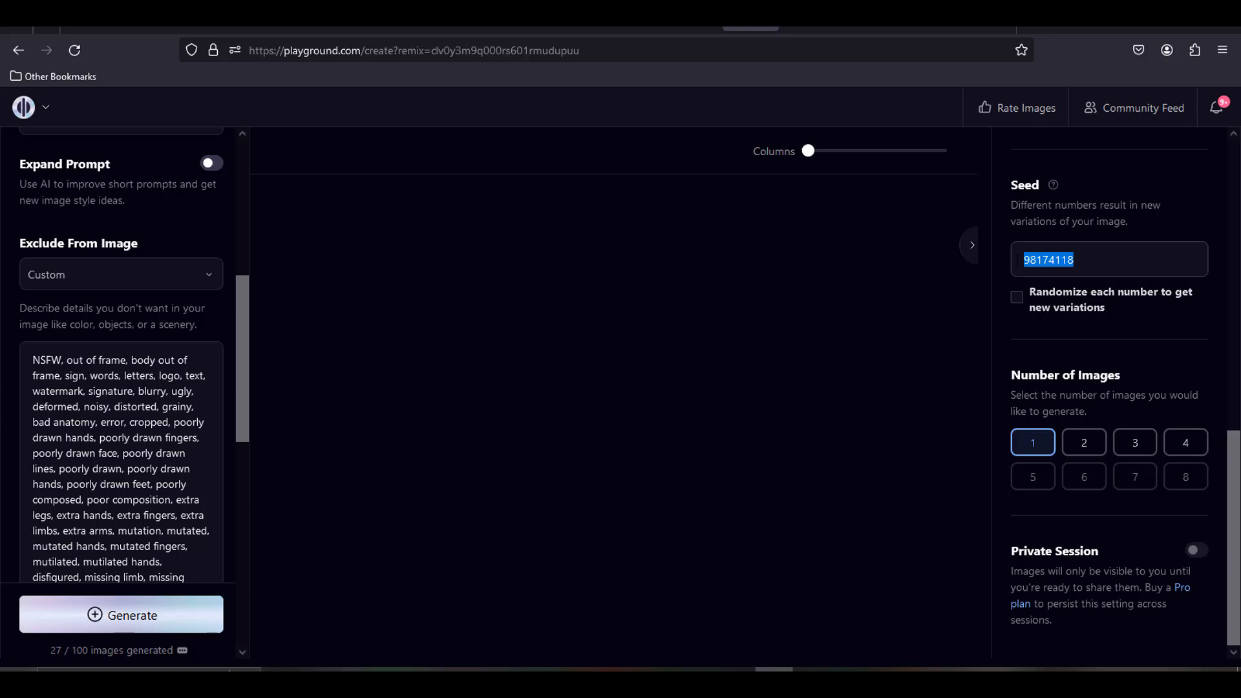
pyautogui.click(1073, 443)
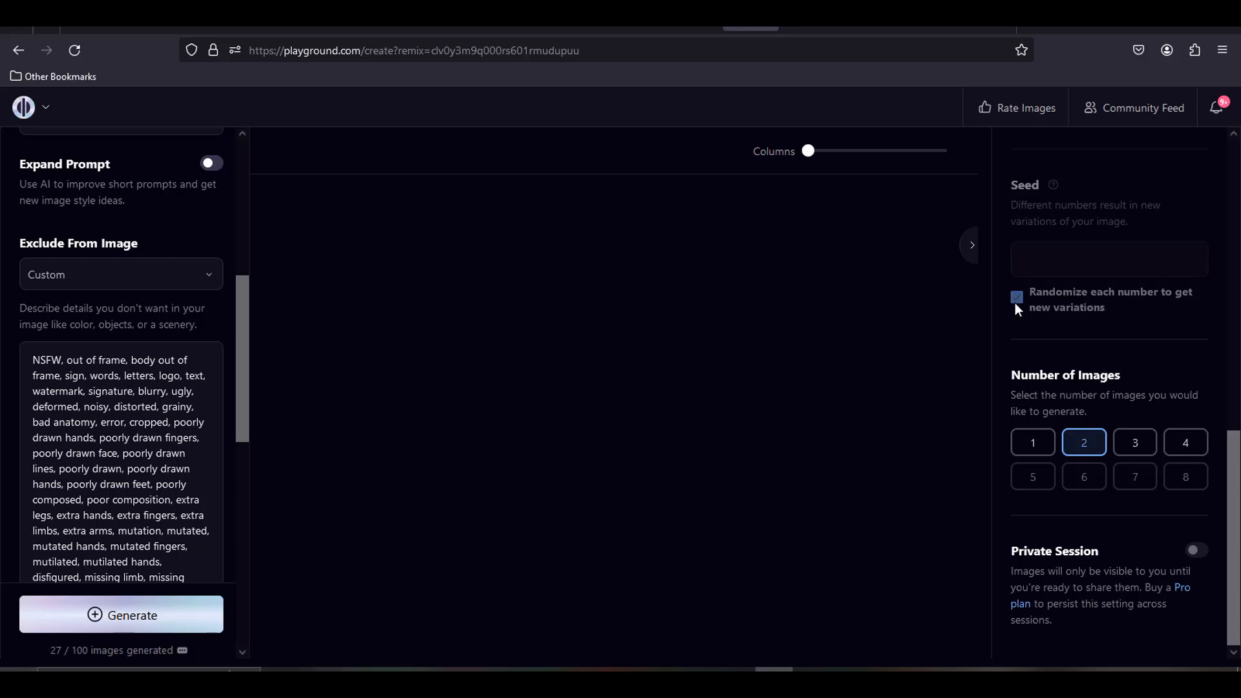
pyautogui.click(1030, 446)
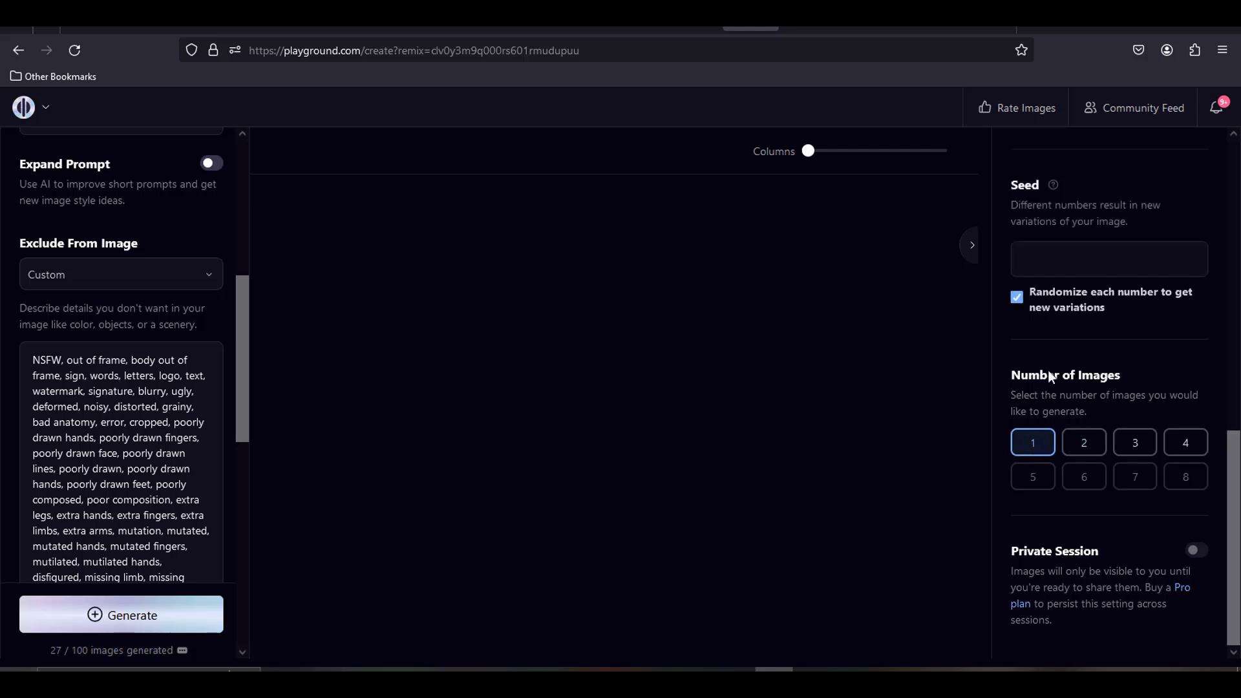
pyautogui.click(1015, 299)
# Generate one cave remix with the fixed seed and compare it with the original post
pyautogui.click(140, 616)
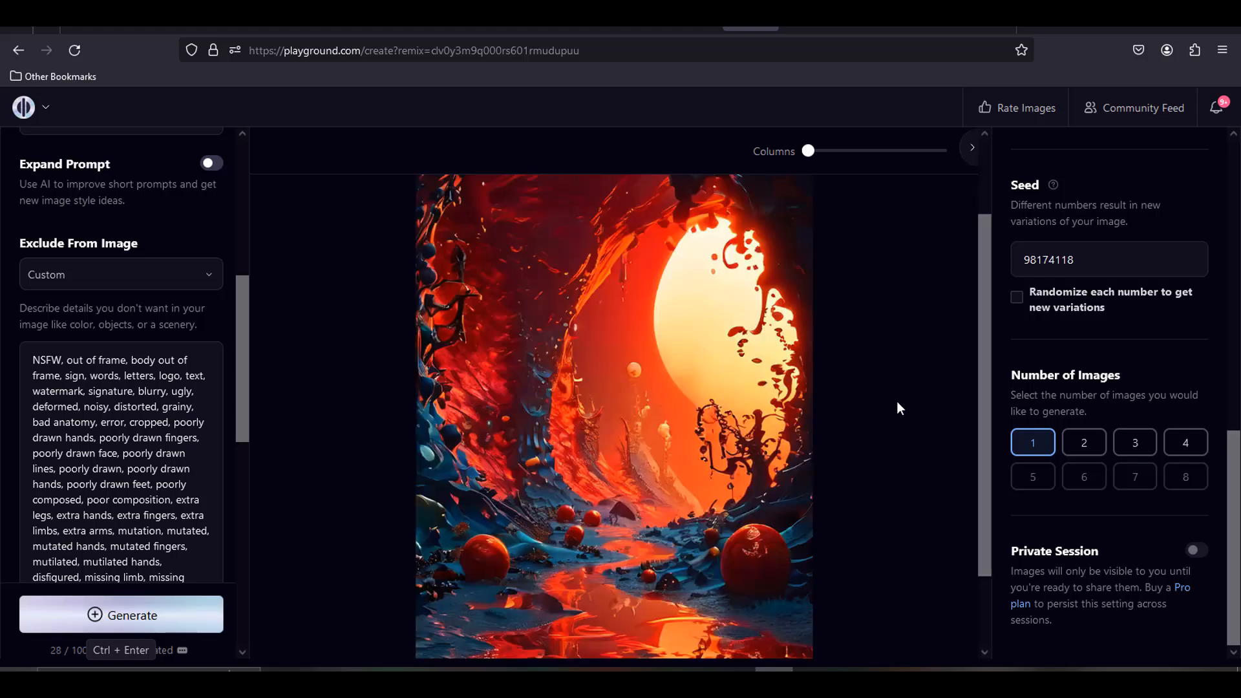
pyautogui.scroll(-3, 897, 408)
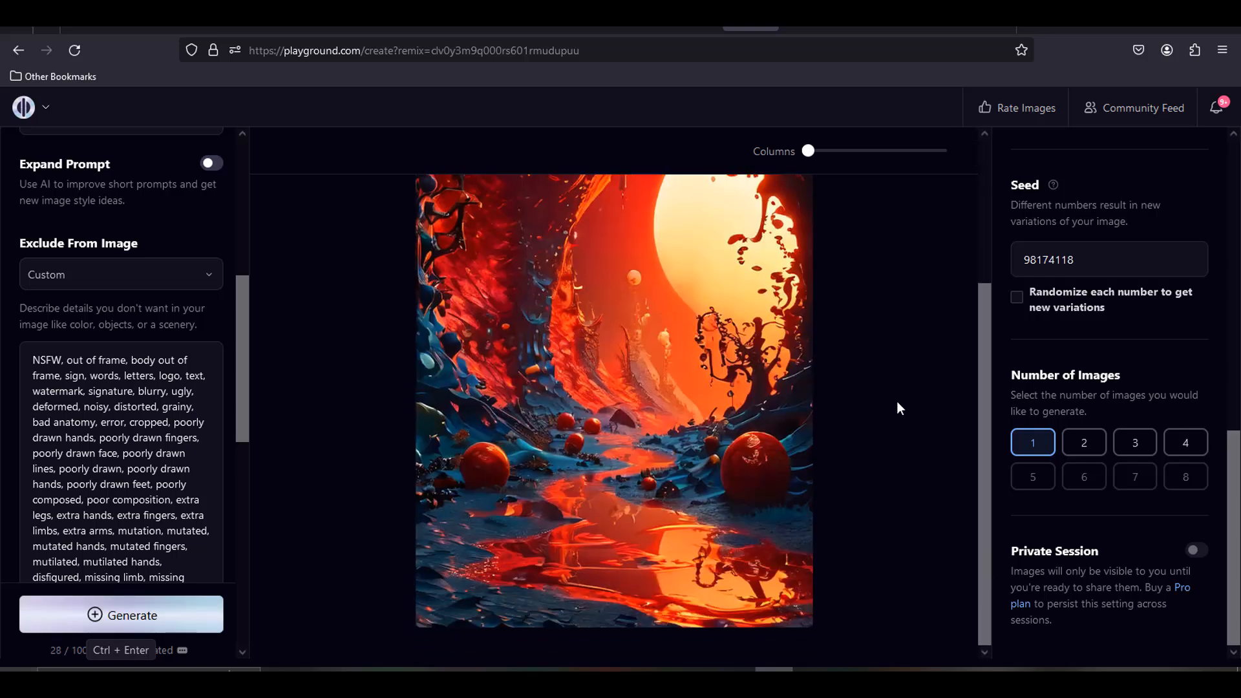
pyautogui.click(697, 28)
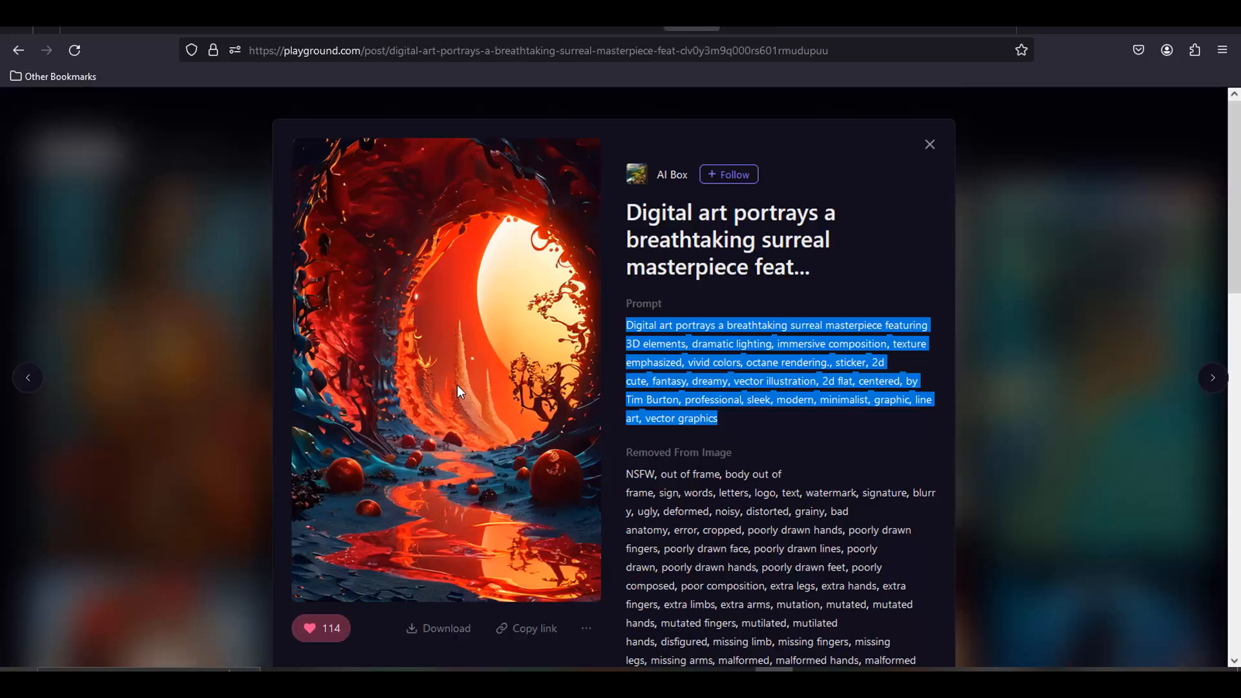
pyautogui.click(748, 26)
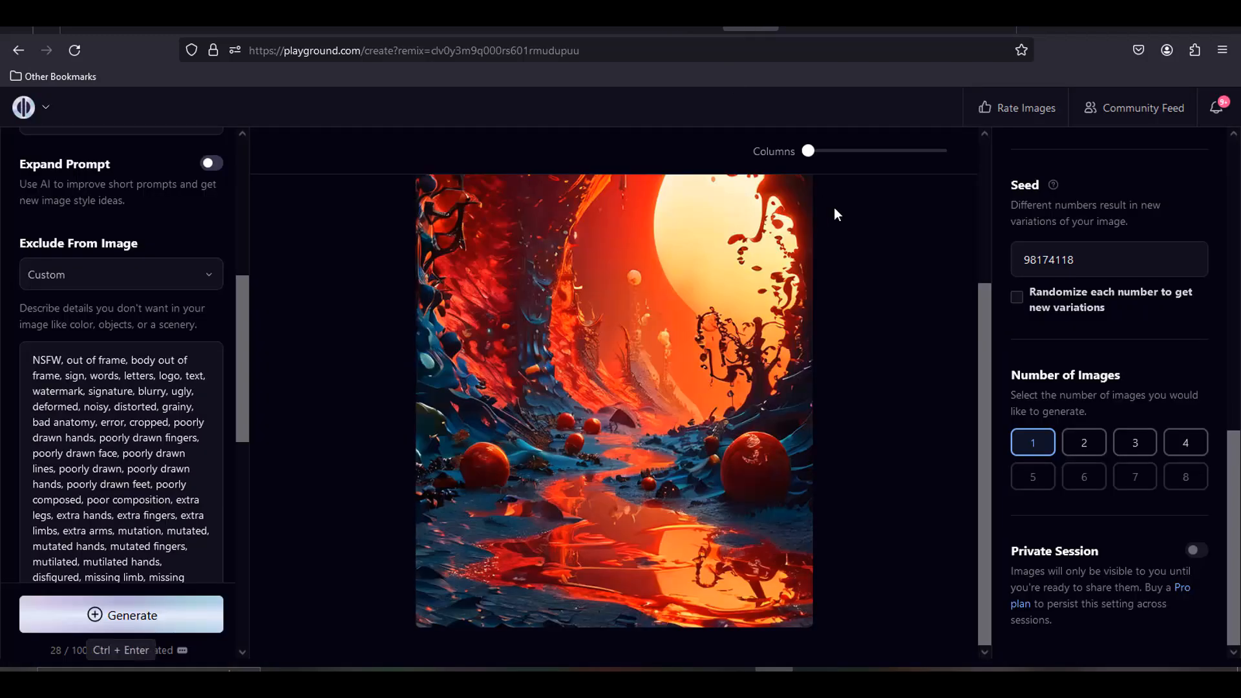
pyautogui.scroll(2, 827, 379)
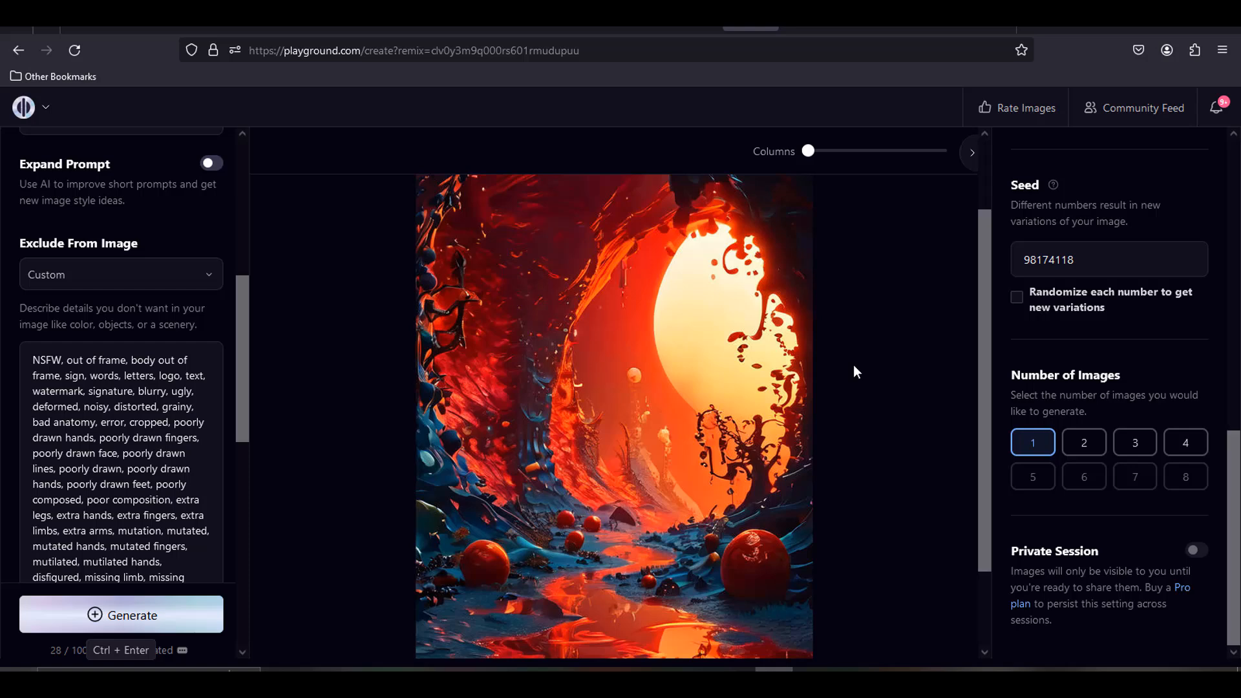
pyautogui.scroll(-2, 853, 366)
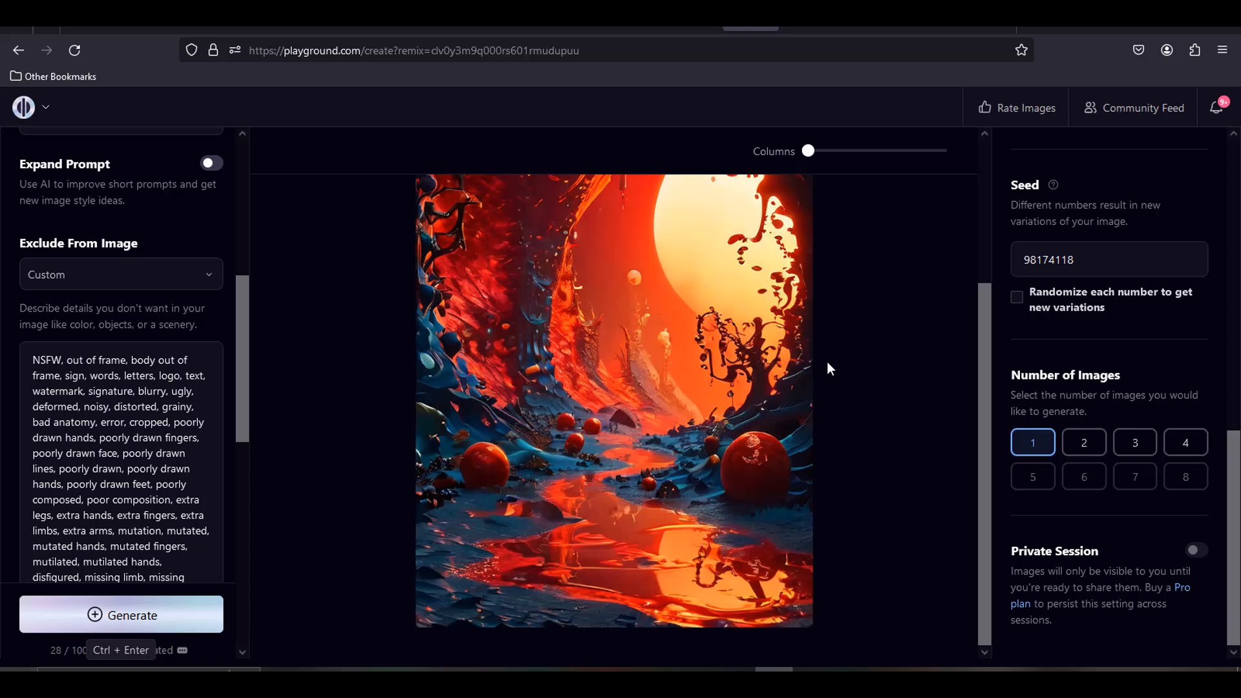
pyautogui.scroll(2, 844, 351)
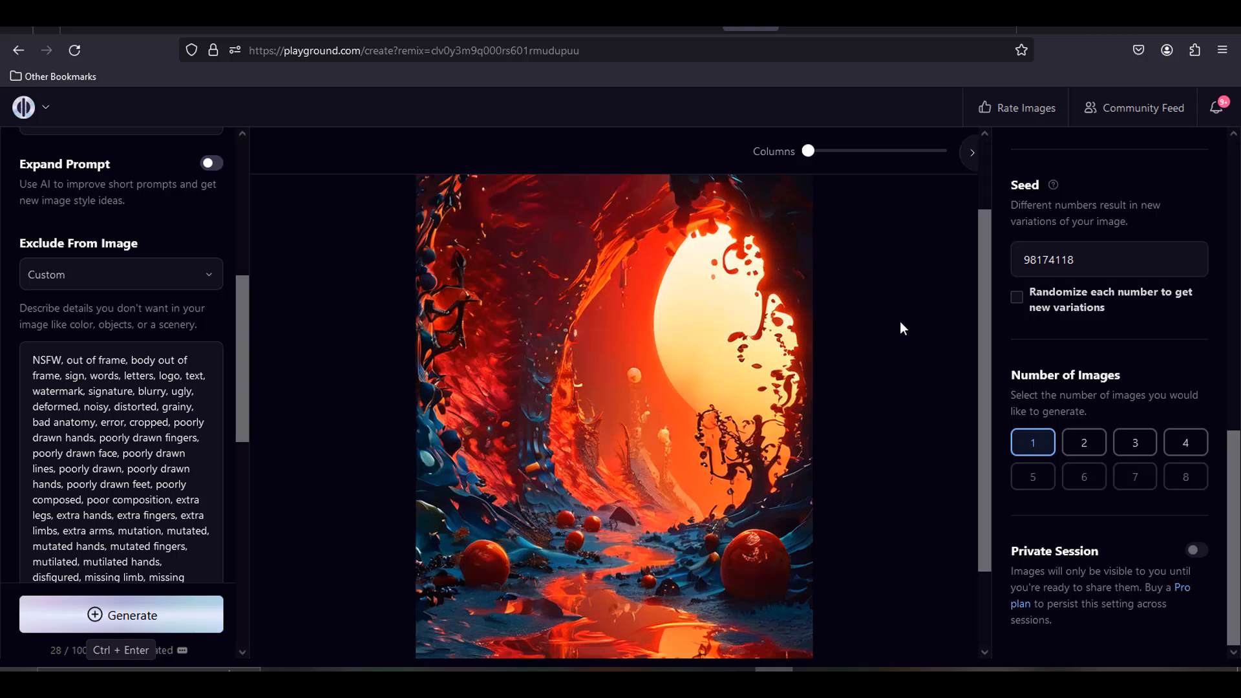
pyautogui.scroll(-2, 899, 324)
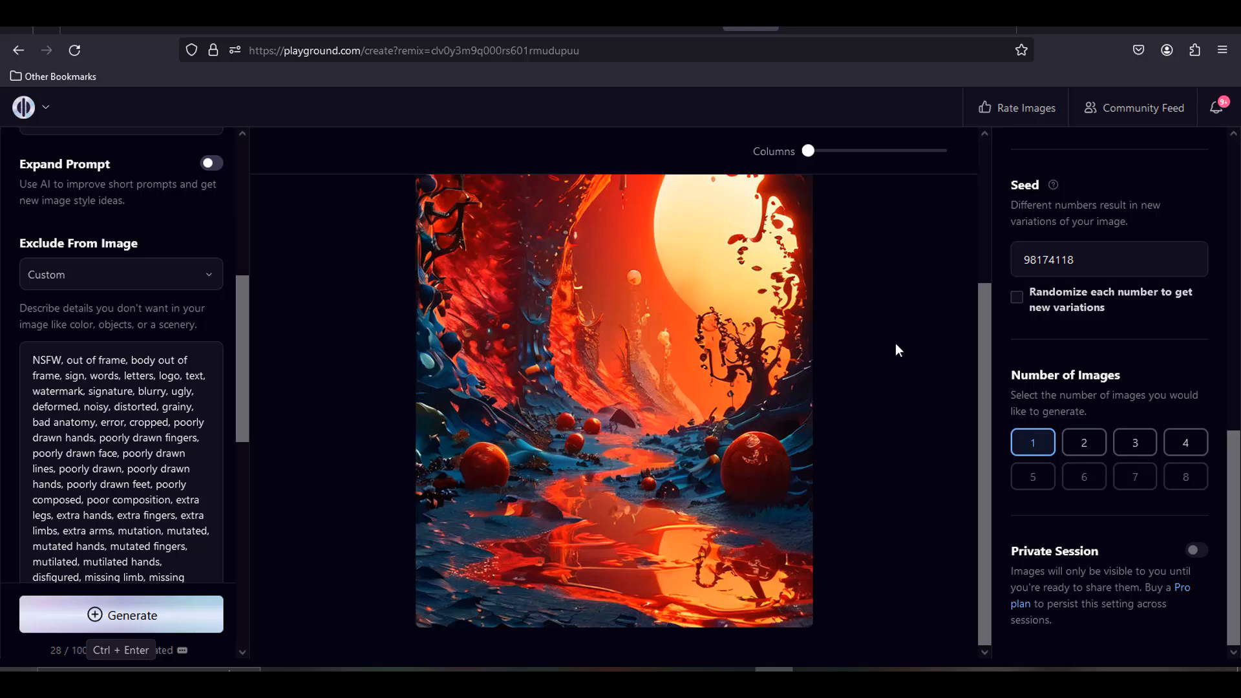
pyautogui.scroll(3, 281, 346)
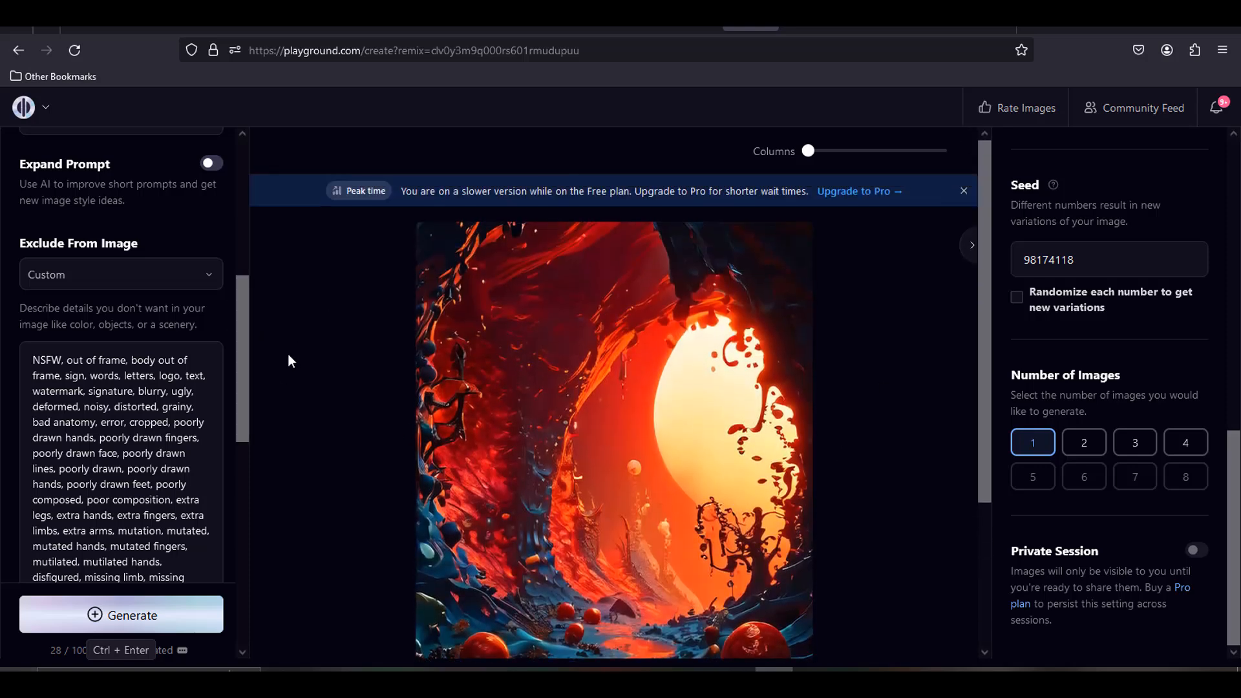
# Switch the remix's filter to Delicate detail, generate the image and look over the result
pyautogui.click(207, 278)
pyautogui.click(75, 245)
pyautogui.scroll(6, 228, 346)
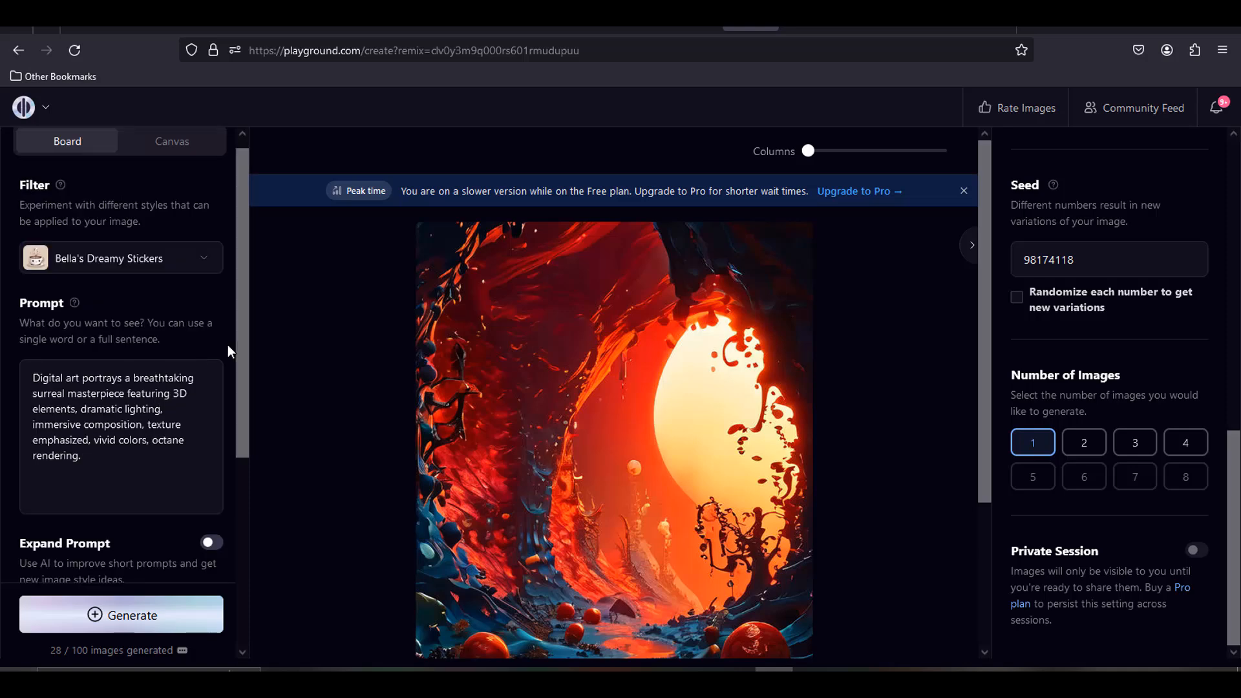
pyautogui.click(205, 274)
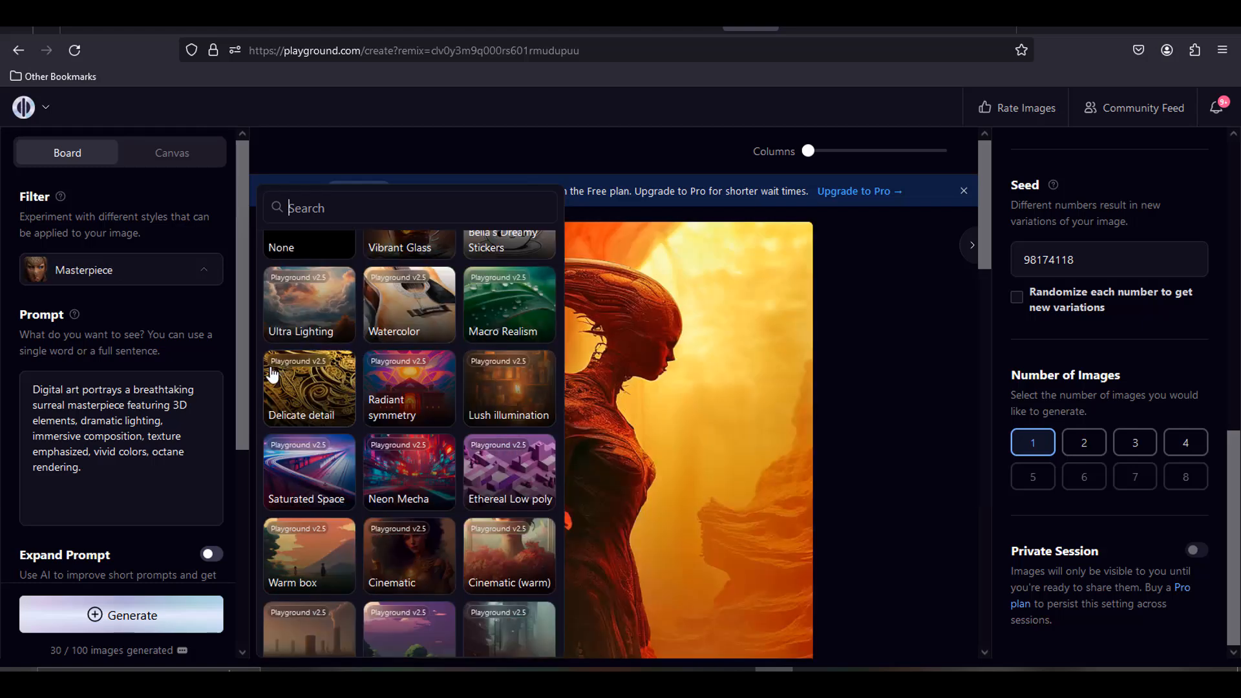
pyautogui.click(321, 385)
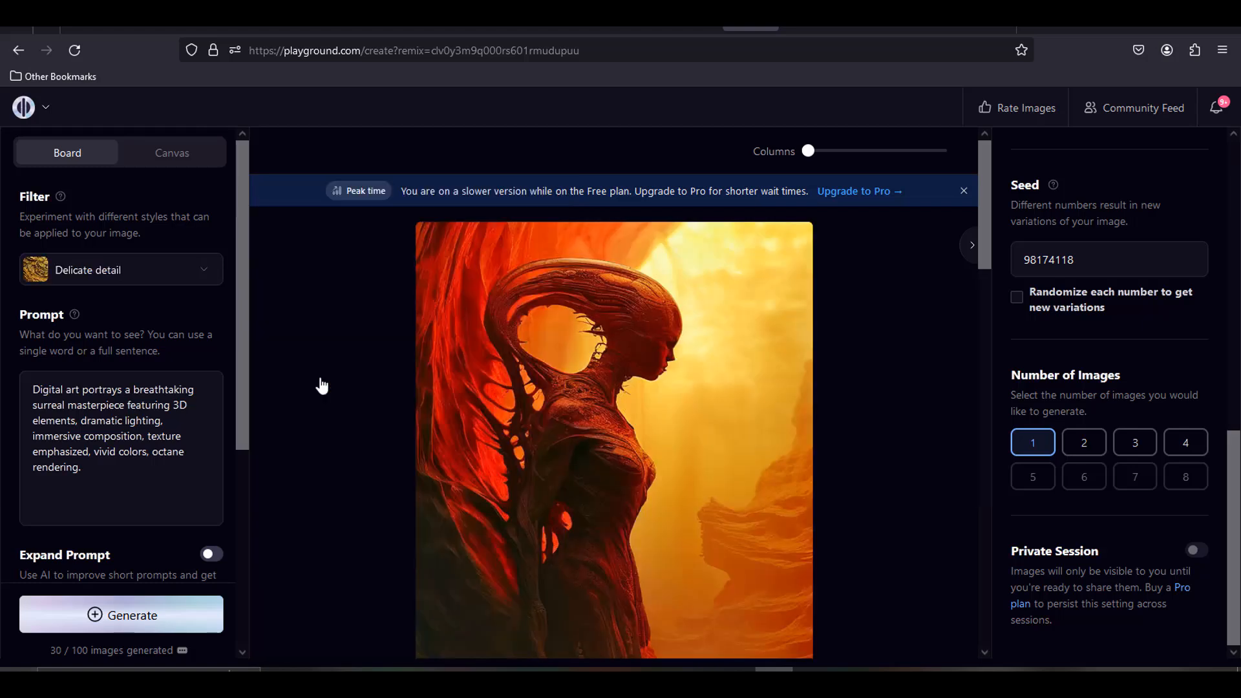
pyautogui.click(133, 620)
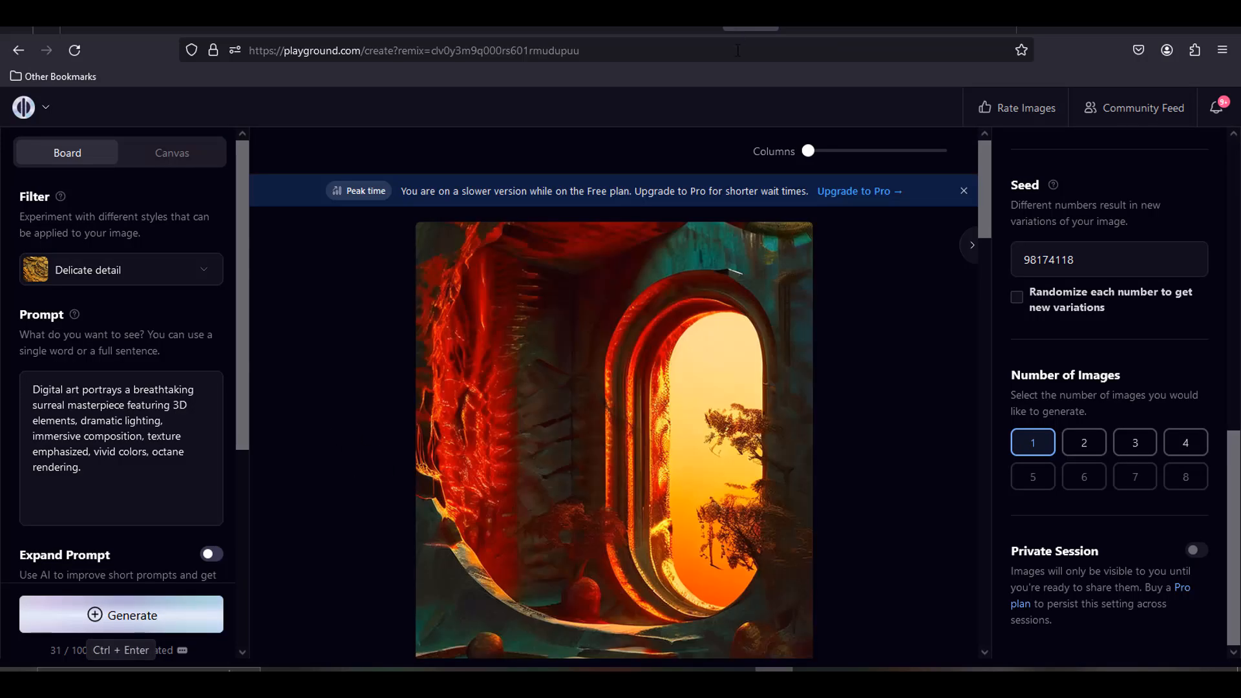
pyautogui.scroll(-3, 813, 261)
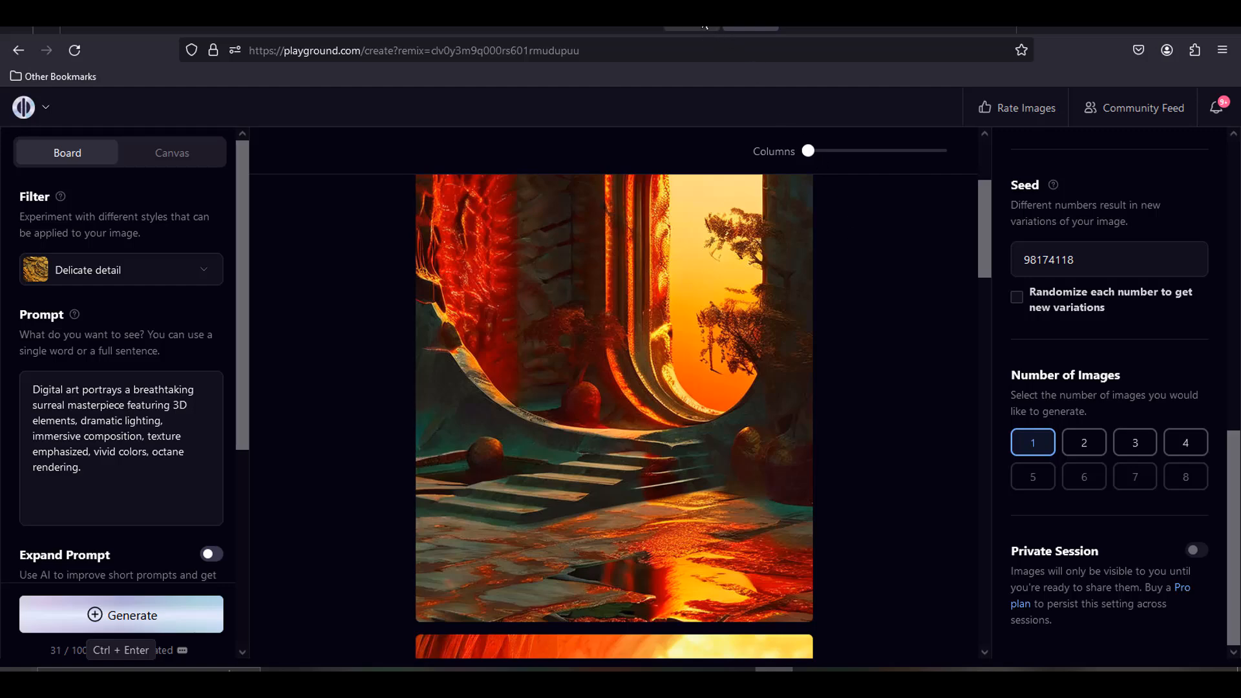
# Switch to the blank create page, open the account's profile and browse its My Images gallery
pyautogui.click(704, 25)
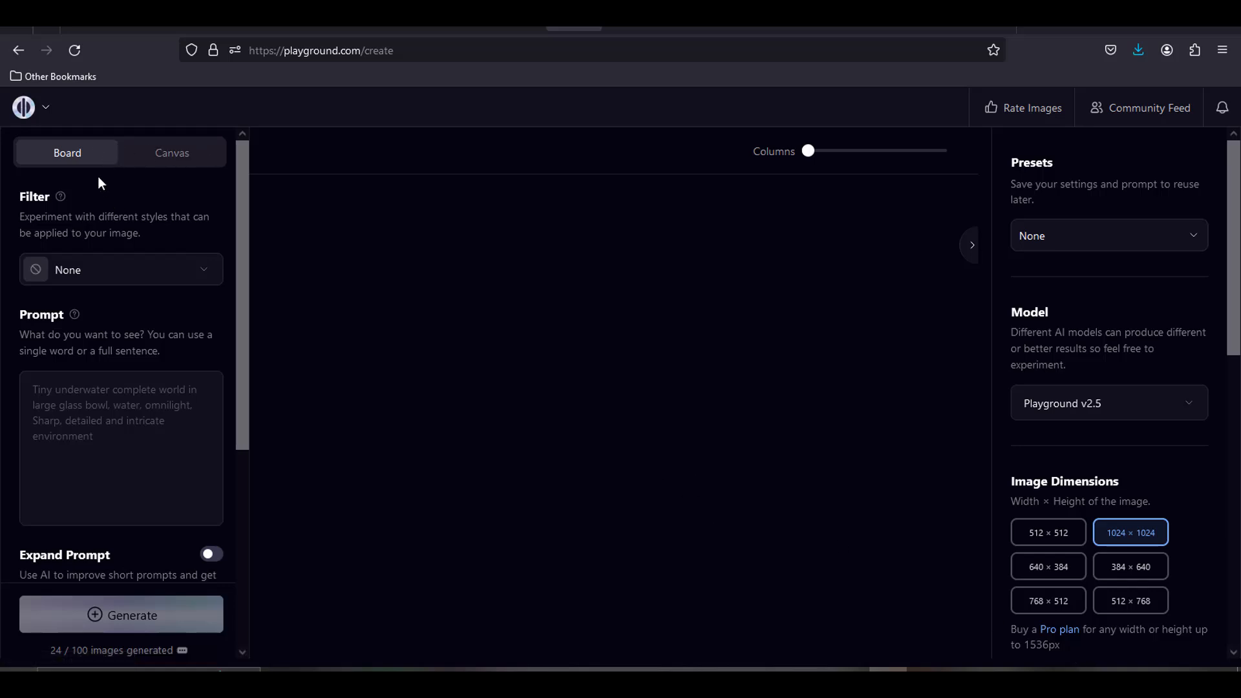
pyautogui.click(47, 113)
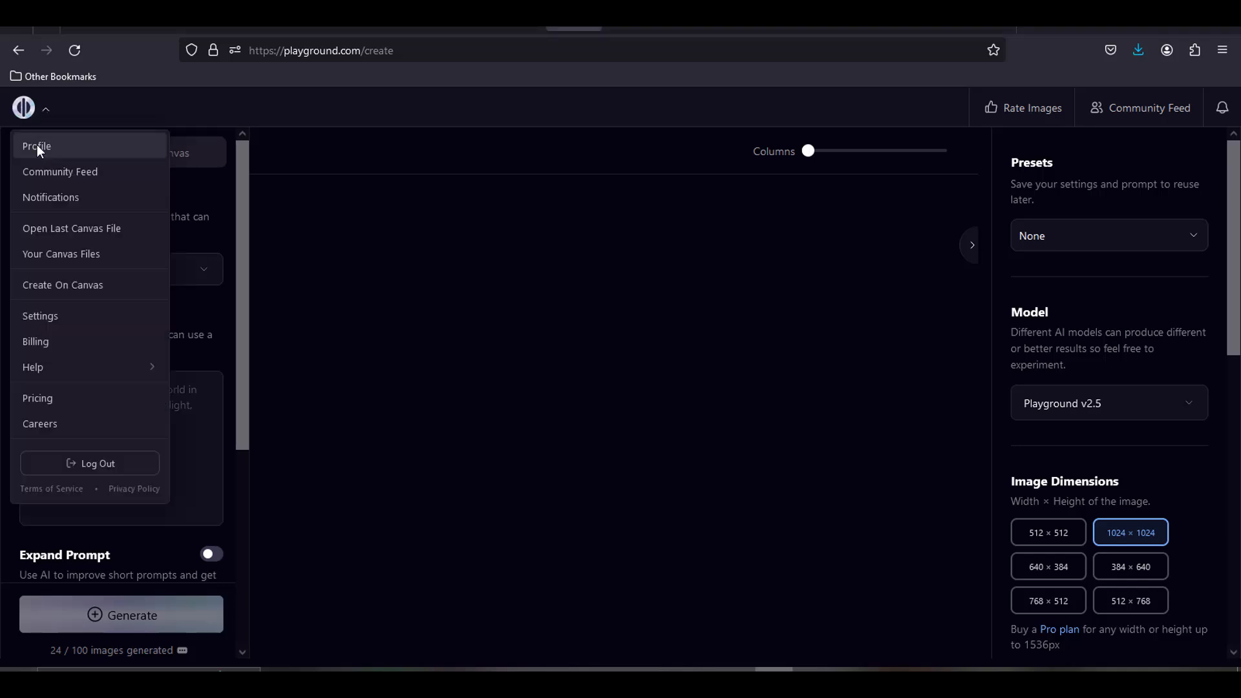
pyautogui.click(70, 143)
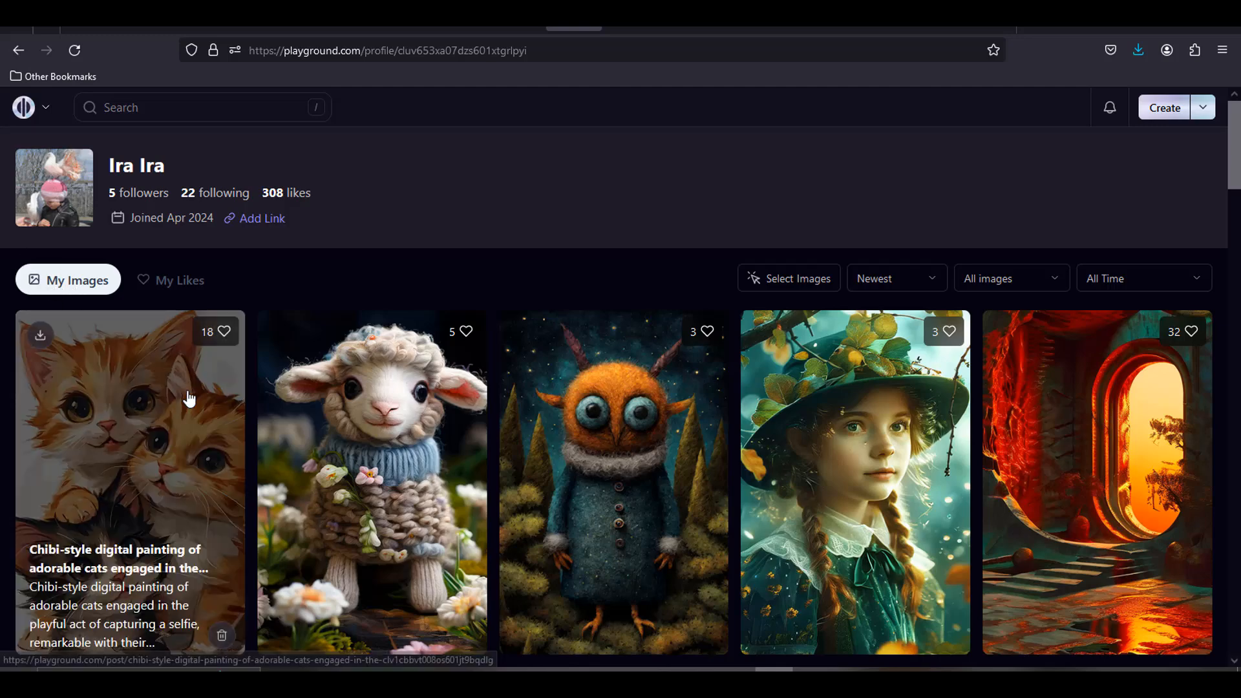
pyautogui.scroll(-5, 189, 400)
pyautogui.scroll(4, 188, 398)
pyautogui.scroll(1, 189, 398)
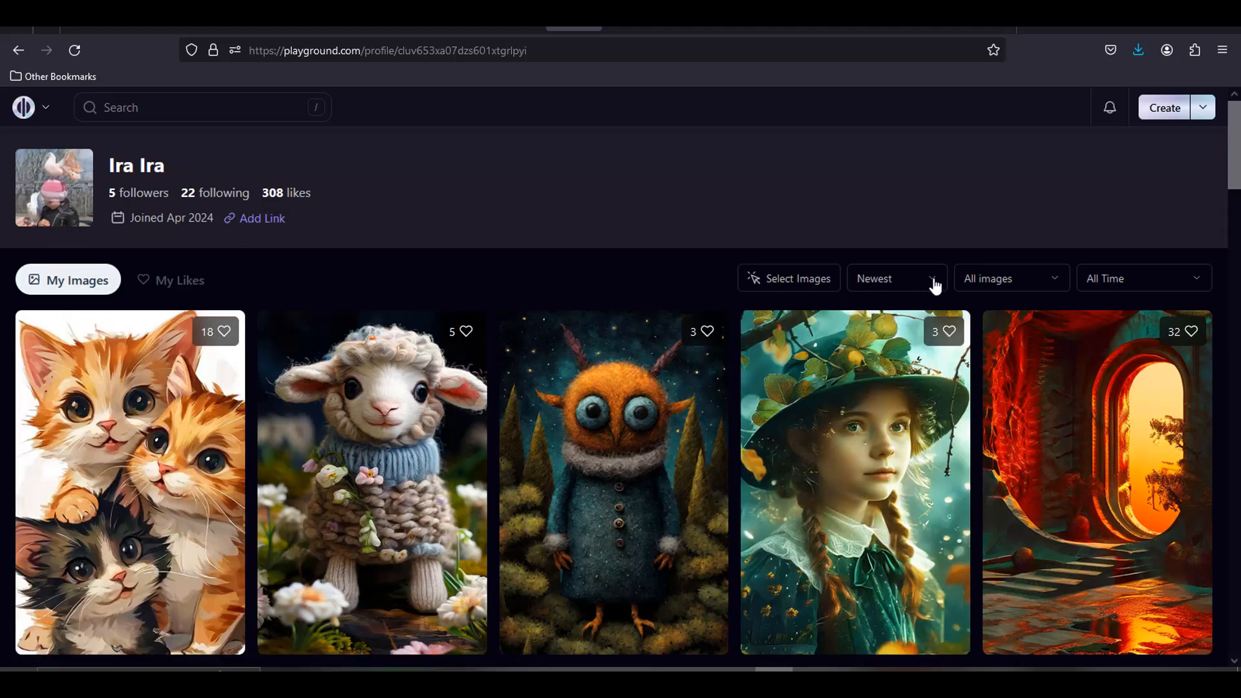
# Examine the sort order, image visibility and time period options of the My Images gallery
pyautogui.click(928, 283)
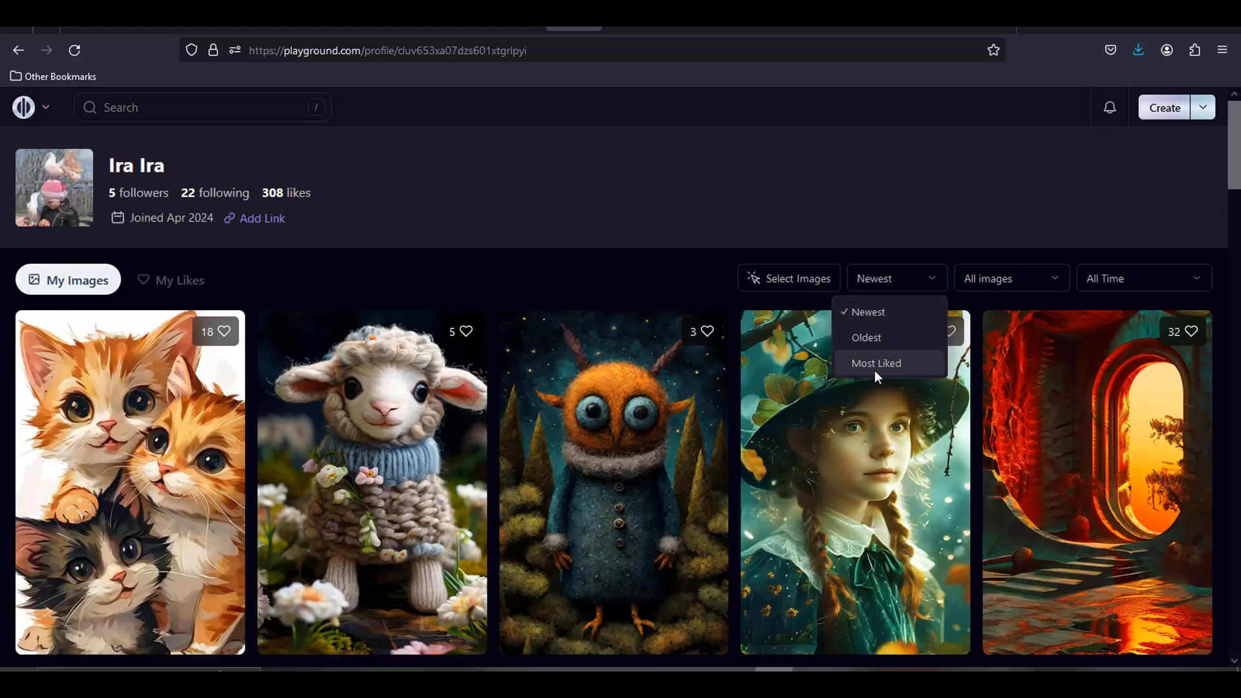
pyautogui.click(930, 279)
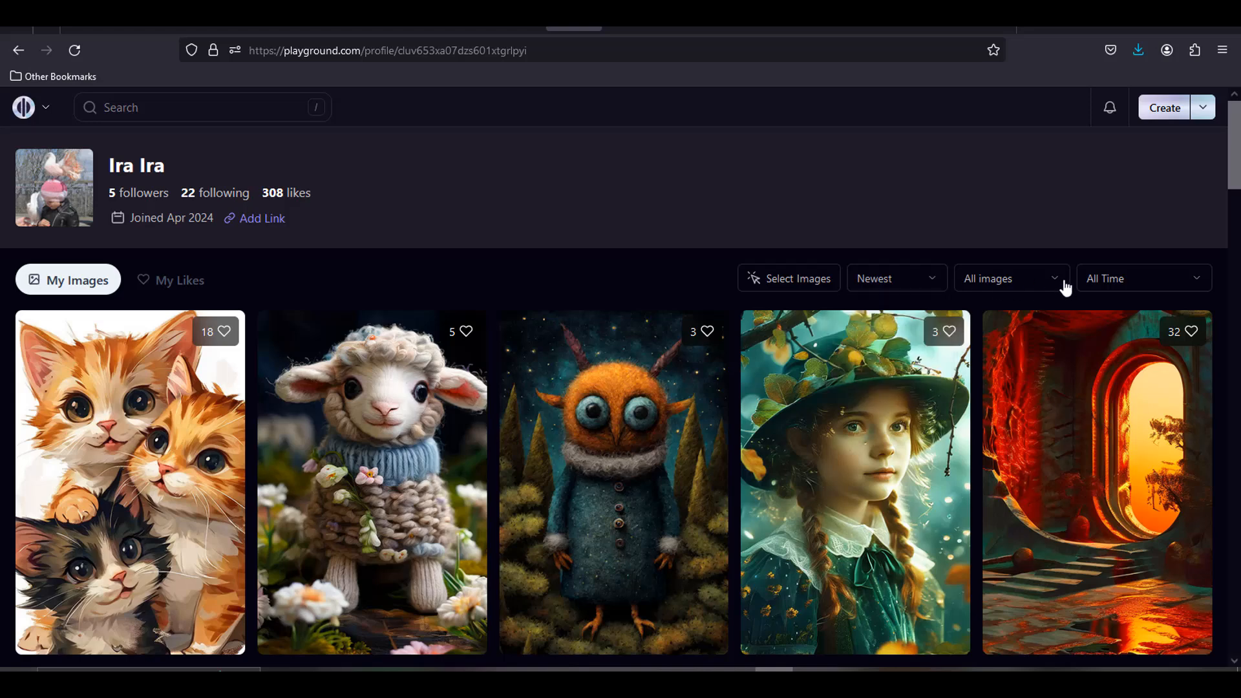
pyautogui.click(1062, 287)
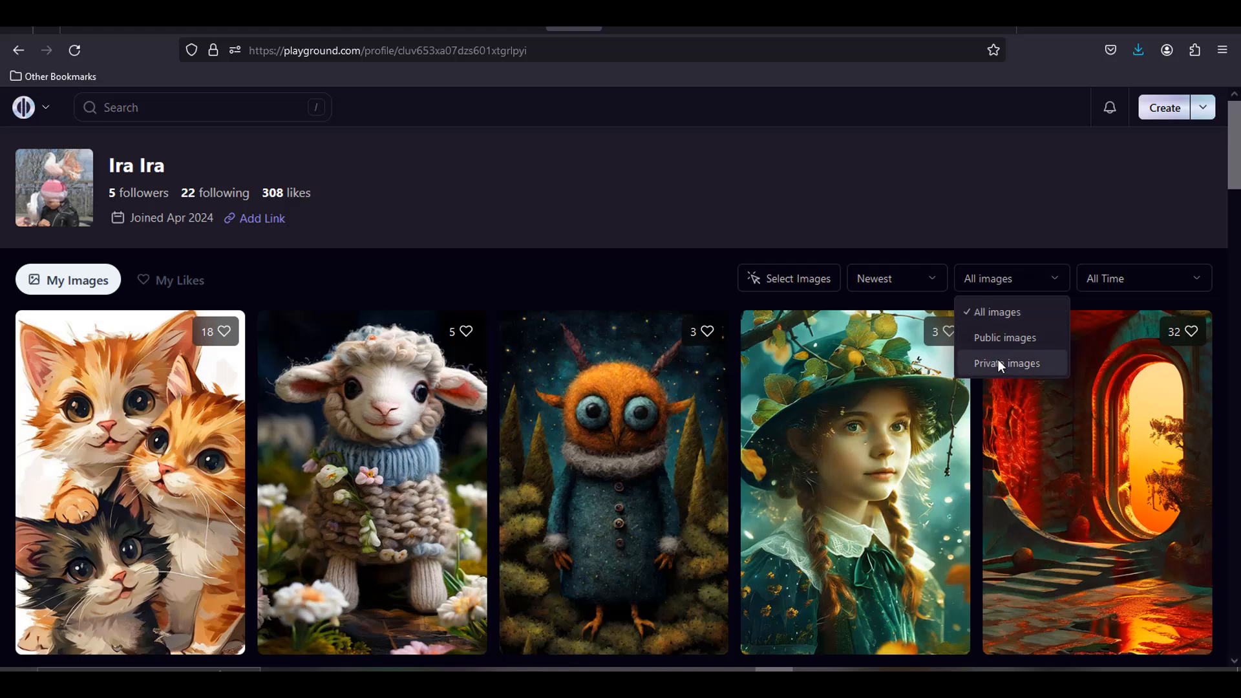
pyautogui.click(1063, 284)
pyautogui.click(1195, 286)
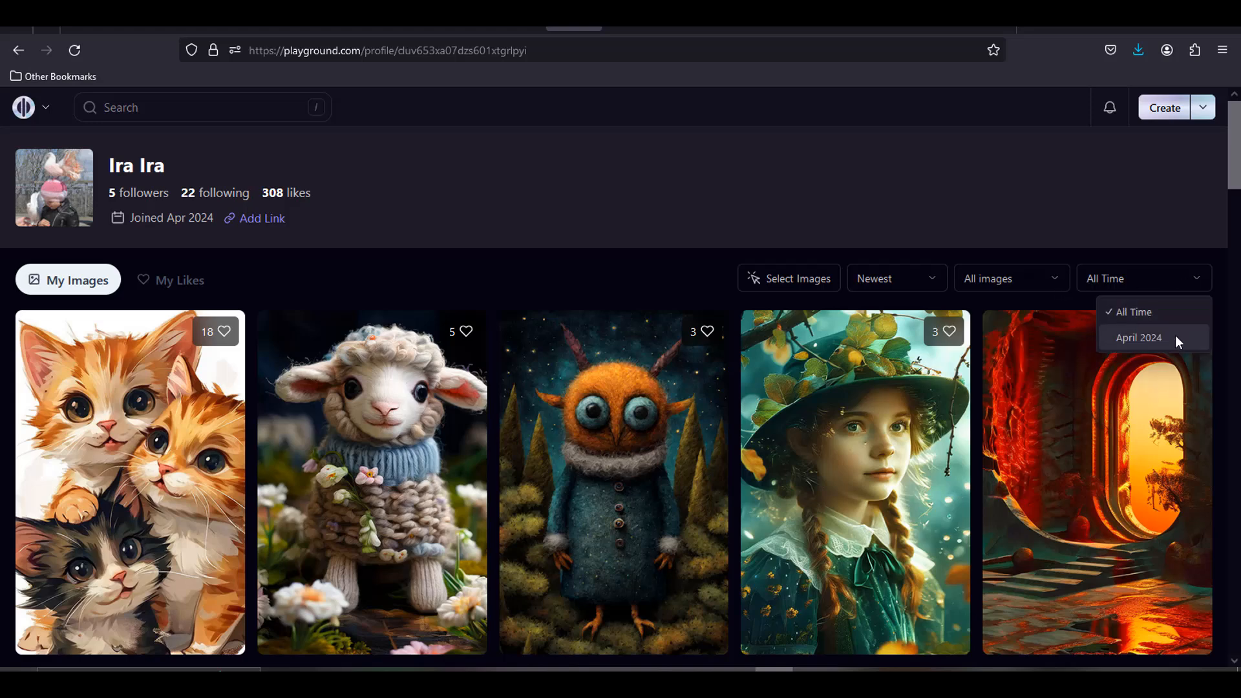
pyautogui.click(1199, 286)
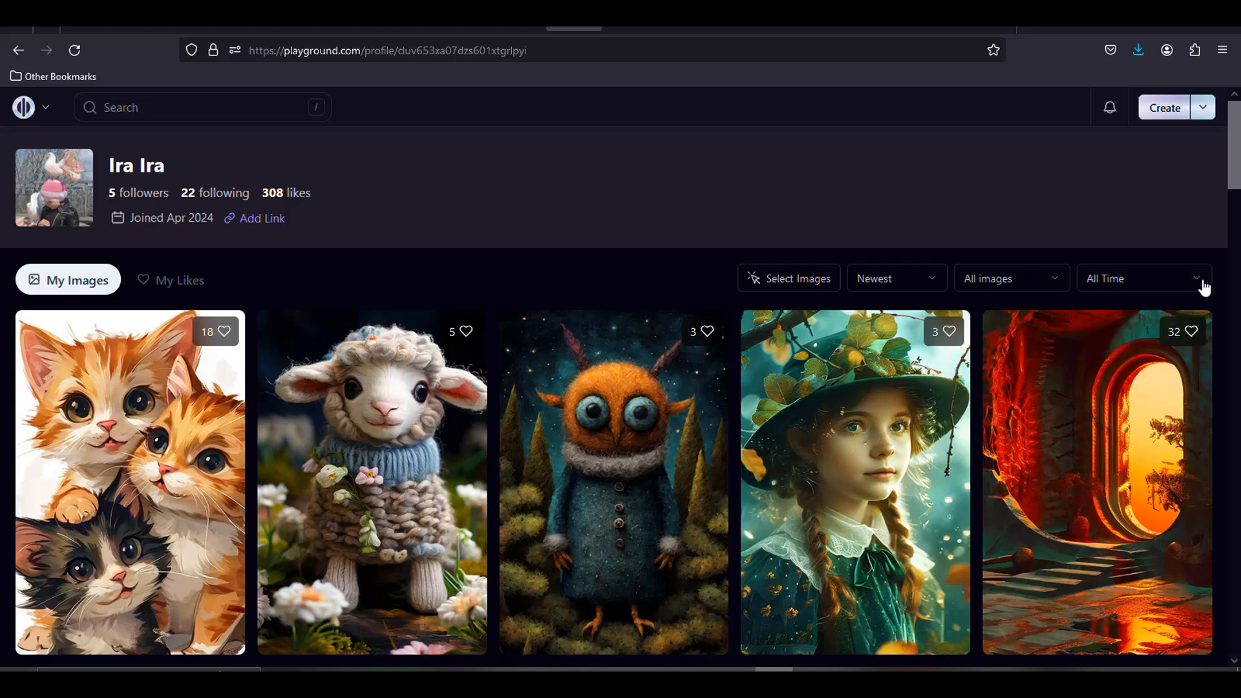
# Try selecting the sheep, the owl-like creature and the girl in the green hat together, and cancel the selection
pyautogui.click(789, 284)
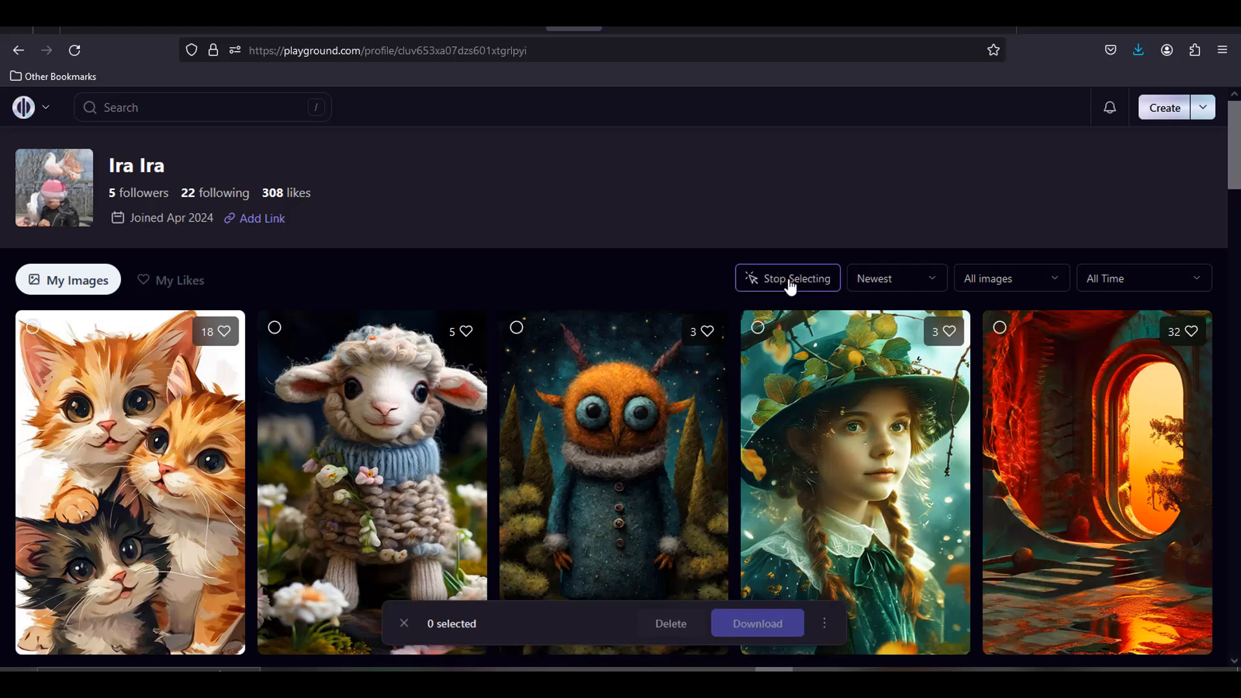
pyautogui.click(761, 334)
pyautogui.click(517, 327)
pyautogui.click(275, 329)
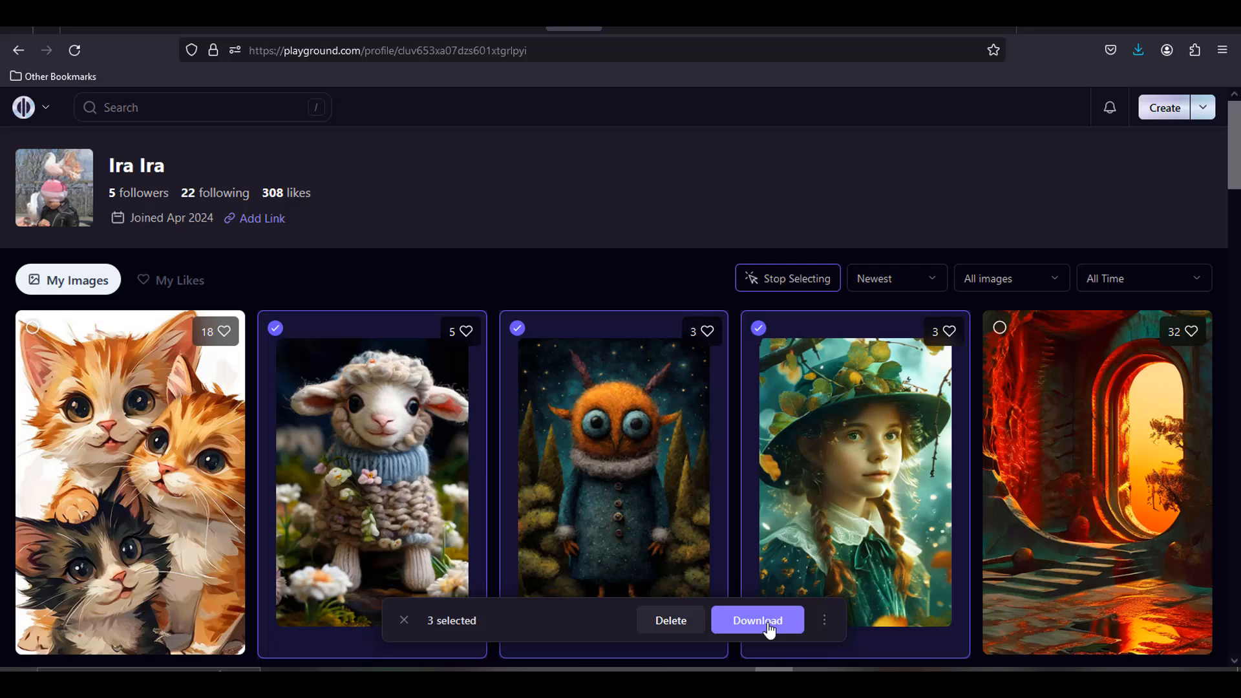
pyautogui.click(404, 620)
# Show the profile's gallery of liked images
pyautogui.click(178, 292)
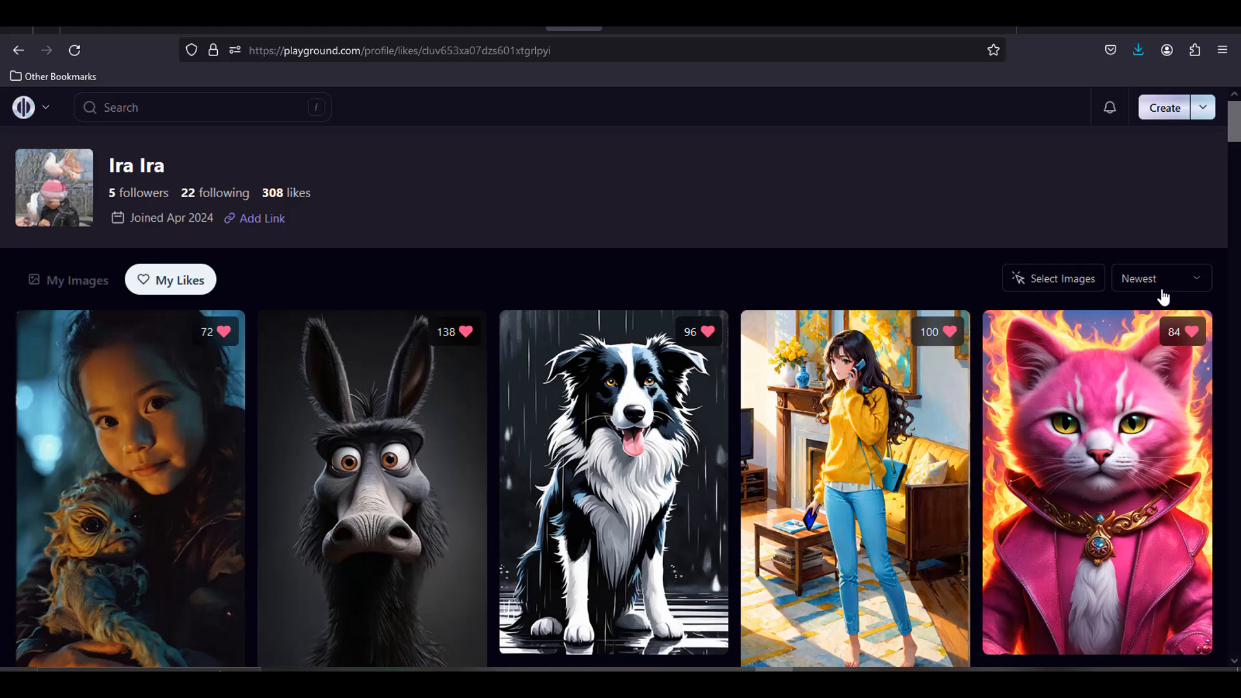
# Show the account's notifications list and open the last canvas file
pyautogui.click(44, 110)
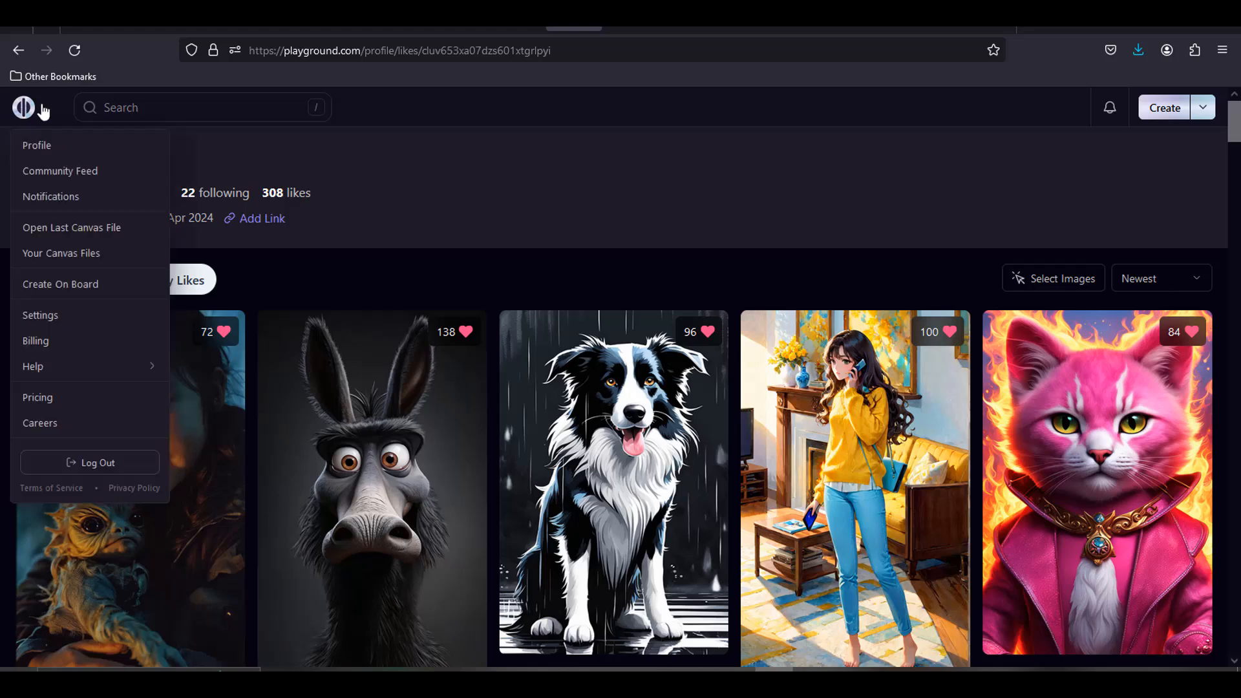
pyautogui.click(41, 198)
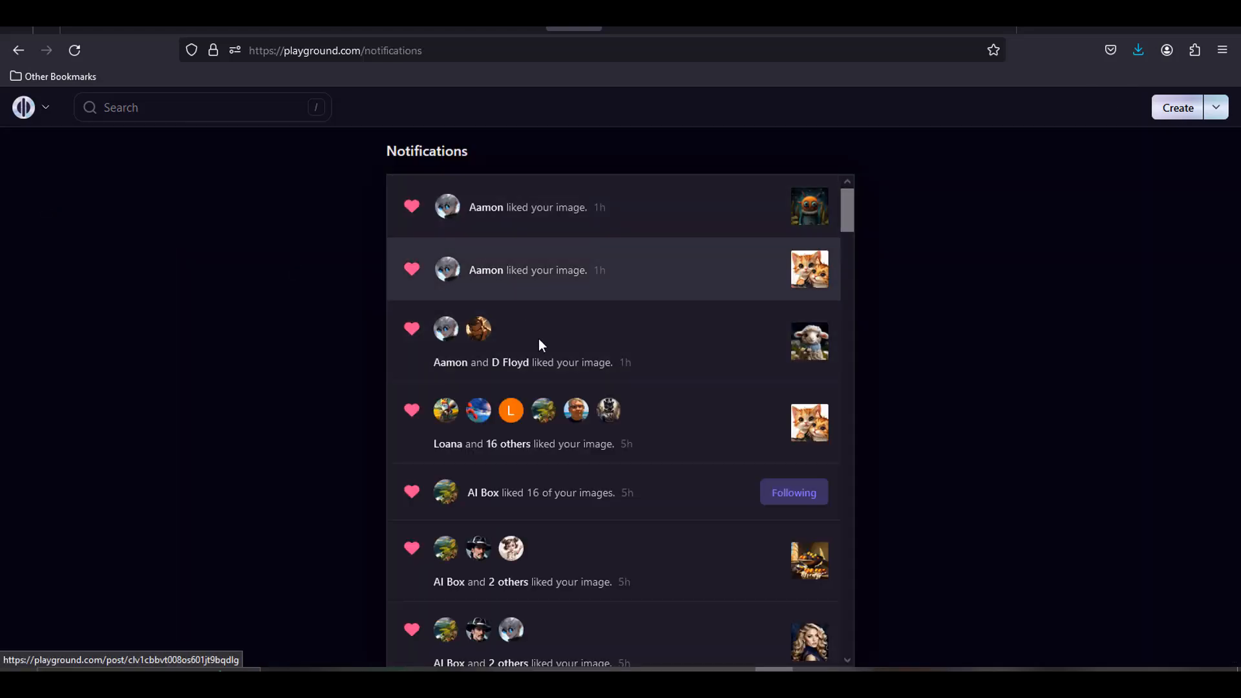
pyautogui.click(46, 119)
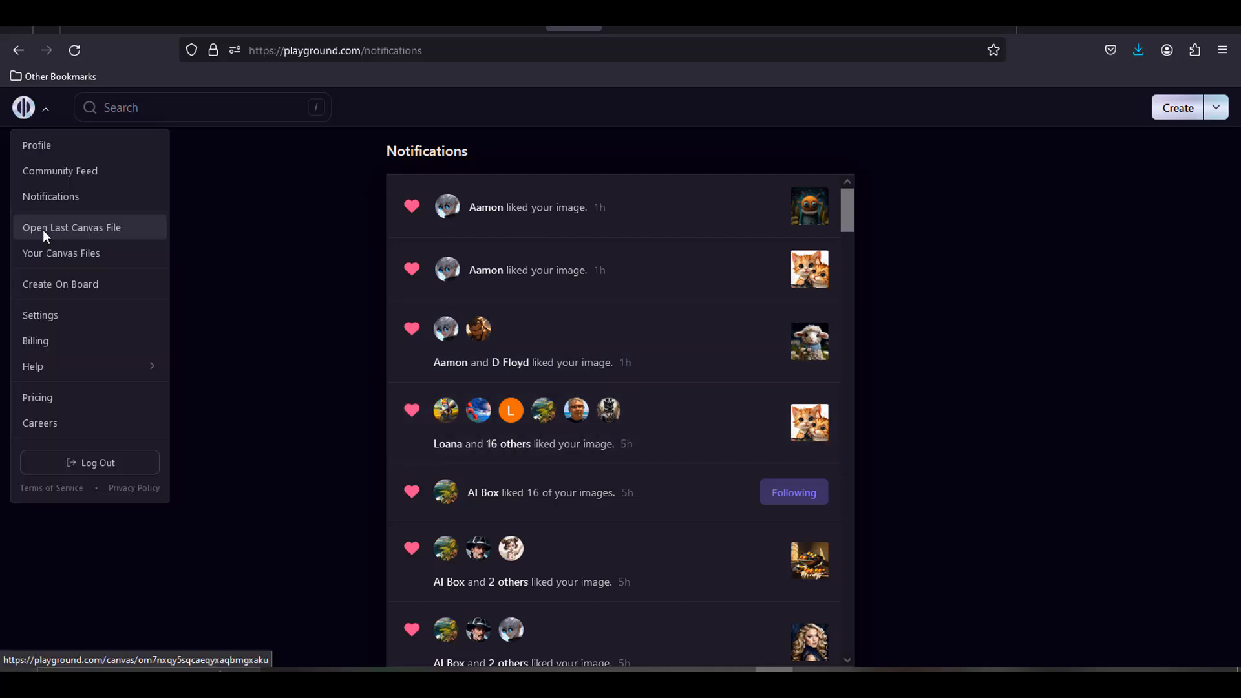
pyautogui.click(46, 234)
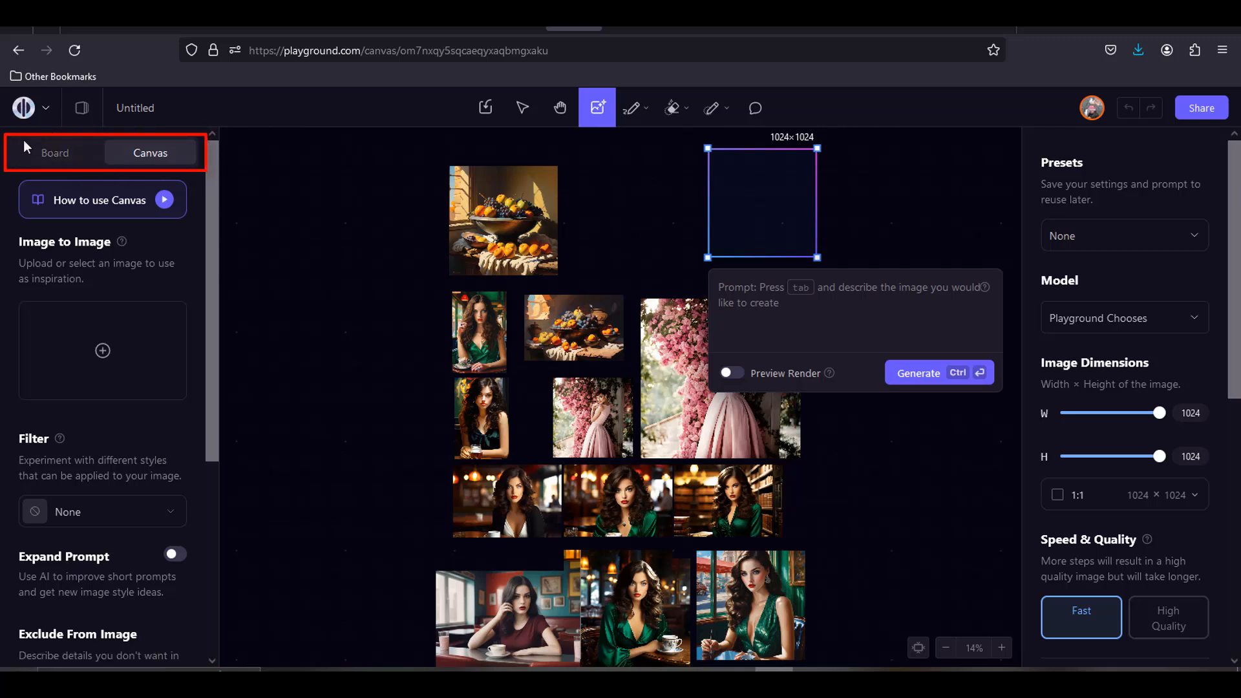
# Compare the Board and Canvas creation modes by switching between them, ending on Board
pyautogui.click(41, 164)
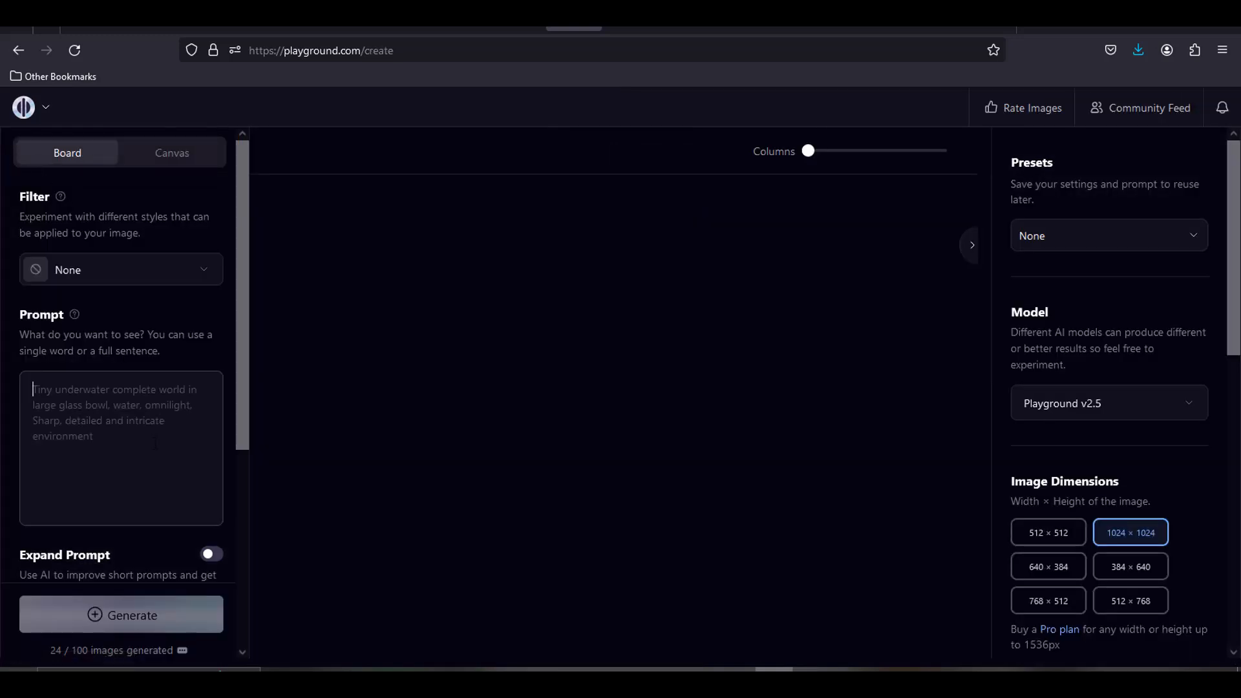
pyautogui.click(168, 158)
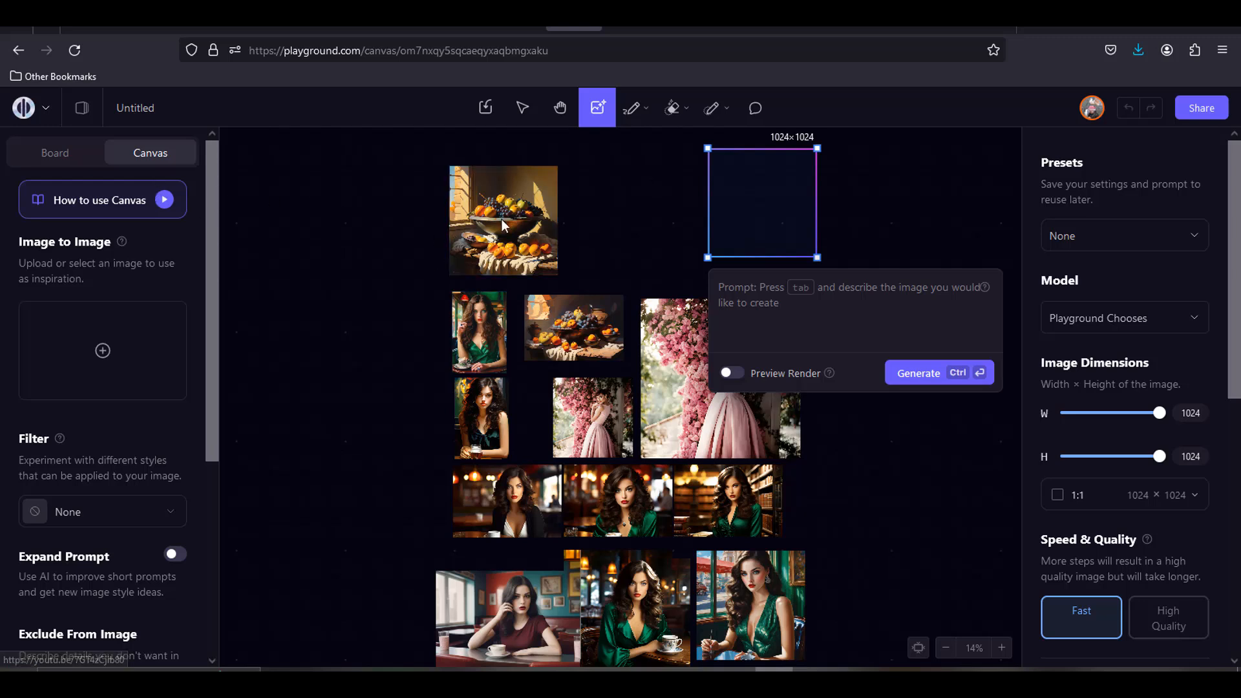
pyautogui.click(52, 161)
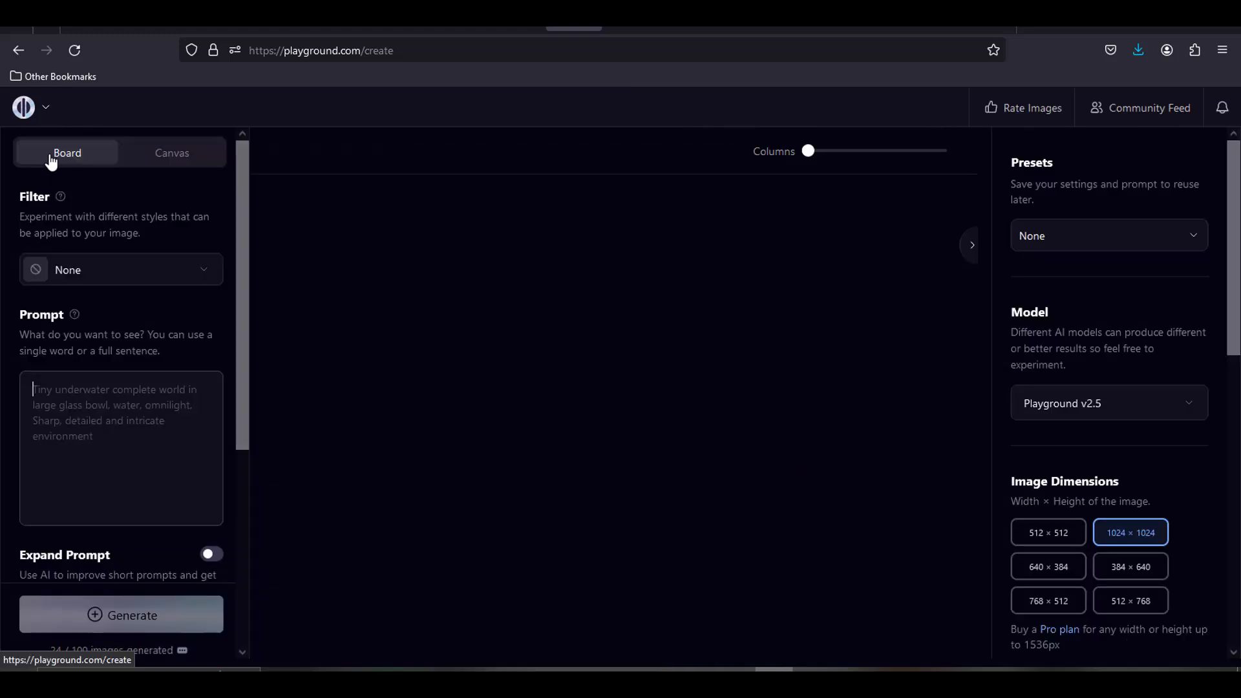
# Open the account settings and look through the Preferences, Billing and Usage sections
pyautogui.click(26, 107)
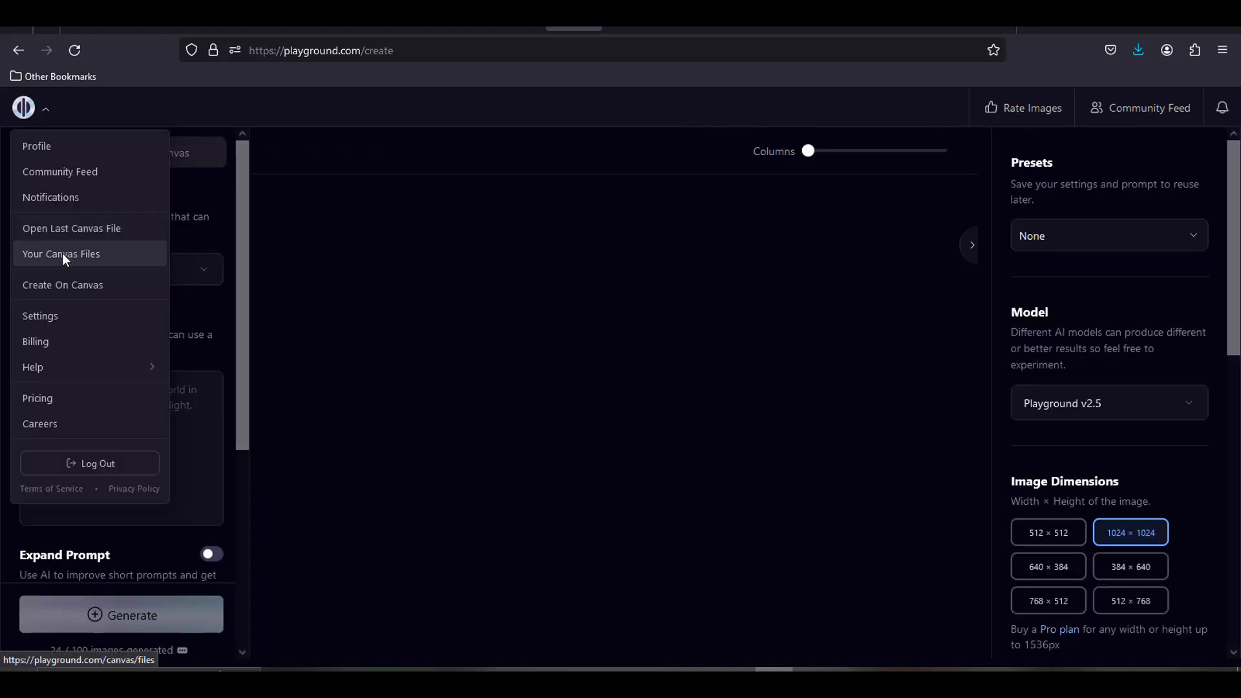
pyautogui.click(47, 315)
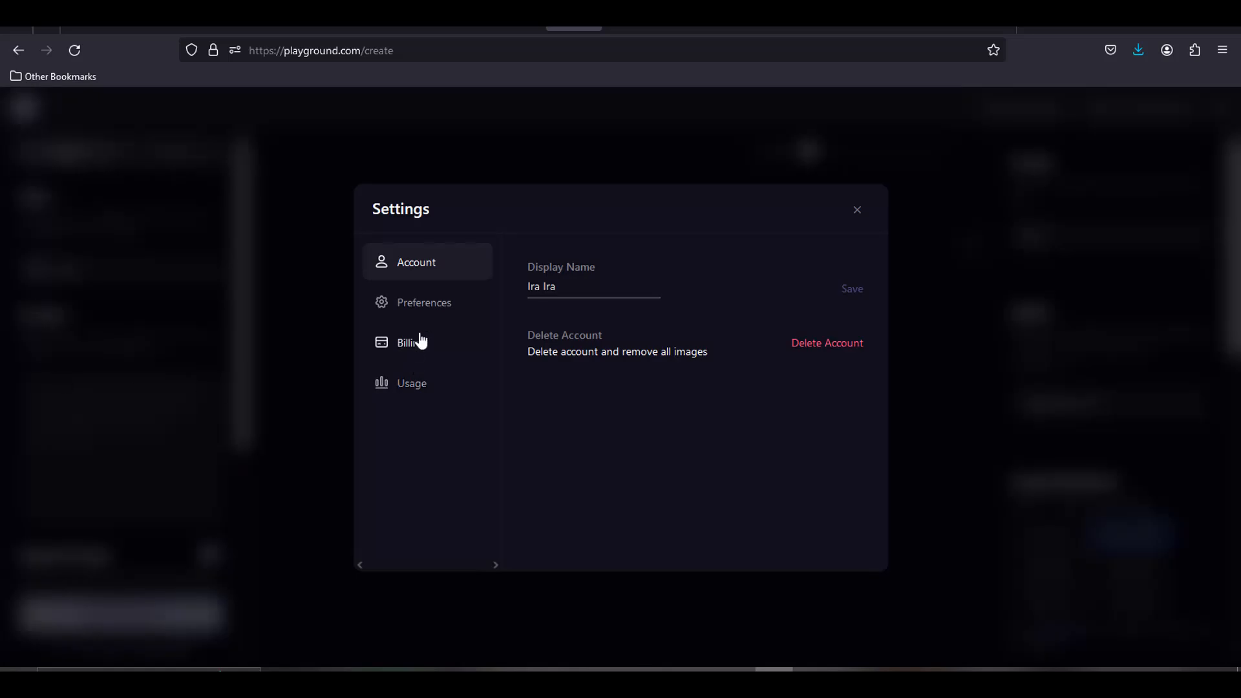
pyautogui.click(429, 307)
pyautogui.click(422, 342)
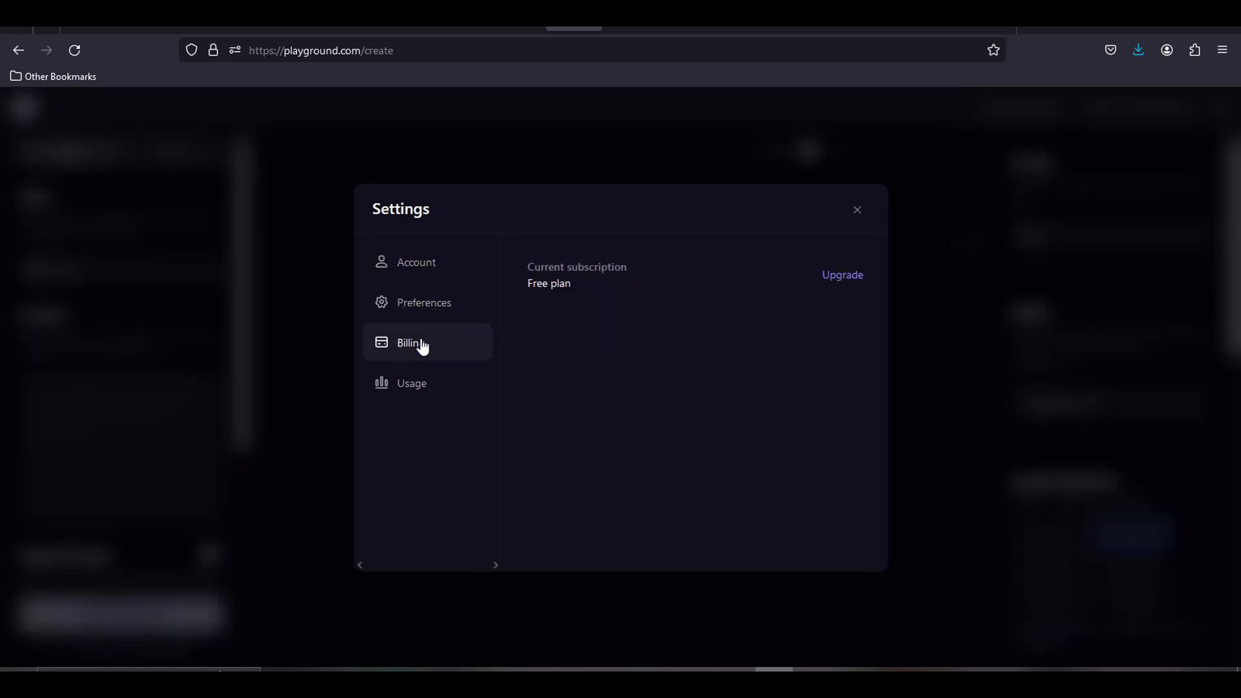
pyautogui.click(423, 384)
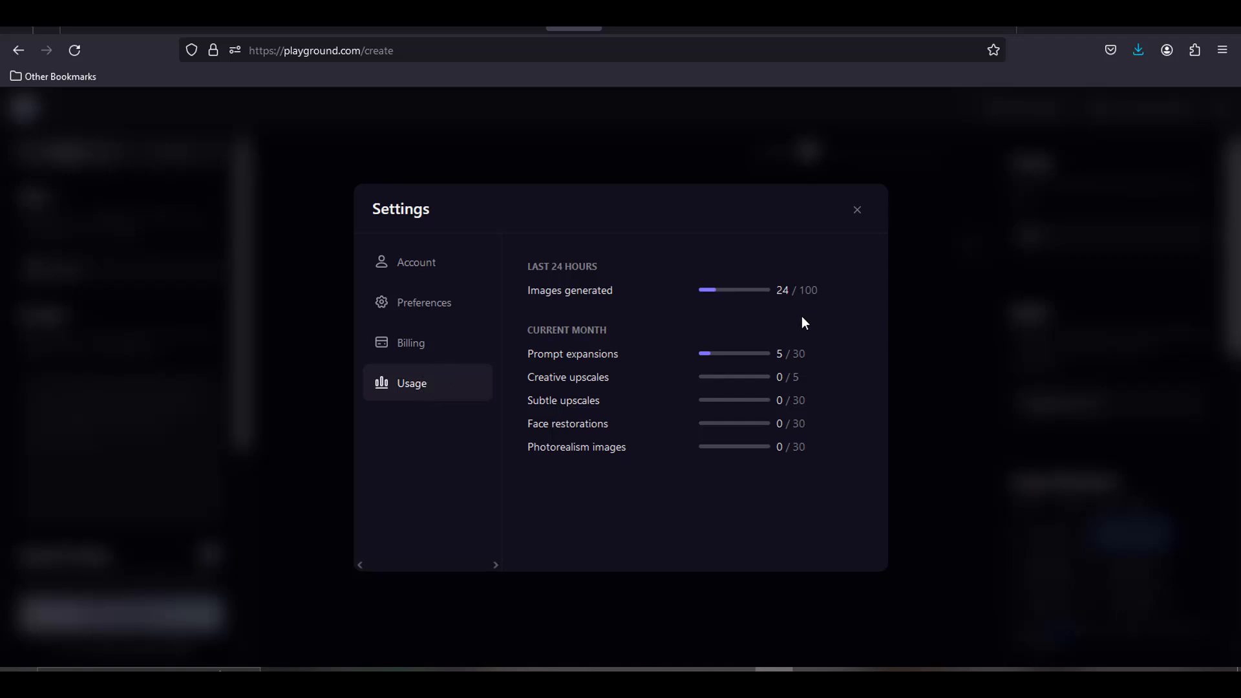
# Highlight the usage limits for generated images, prompt expansions and creative upscales
pyautogui.doubleClick(777, 291)
pyautogui.moveTo(522, 353); pyautogui.dragTo(601, 354)
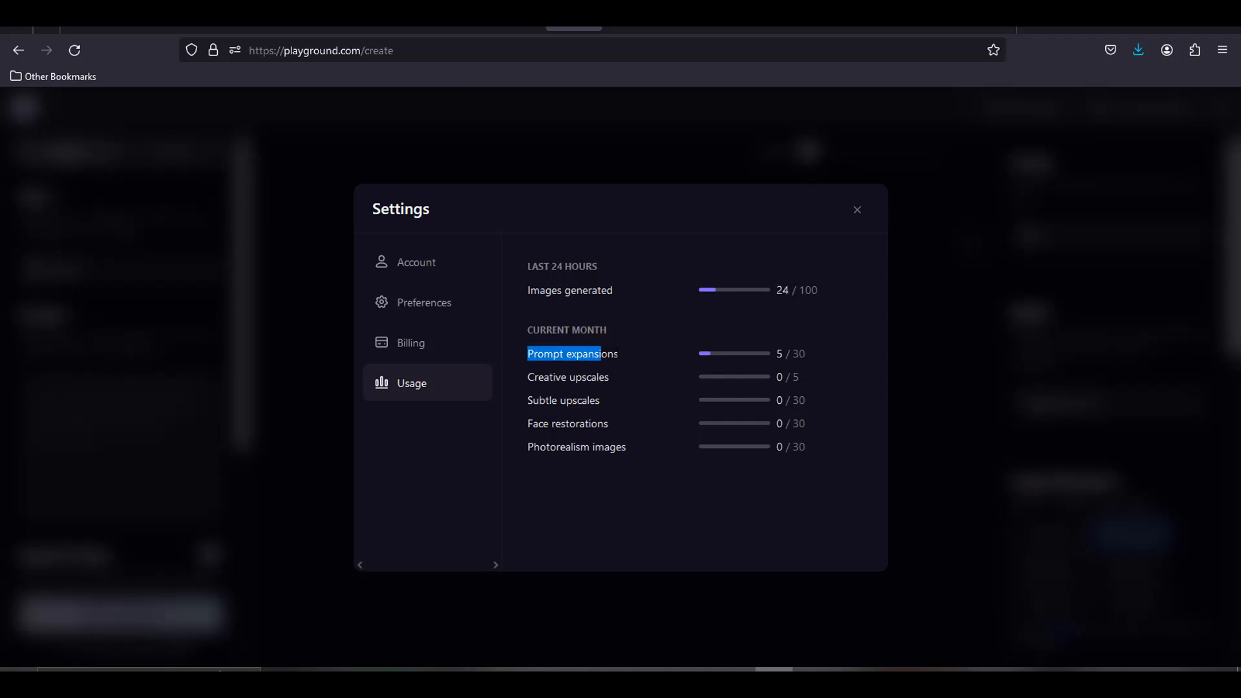
pyautogui.click(775, 354)
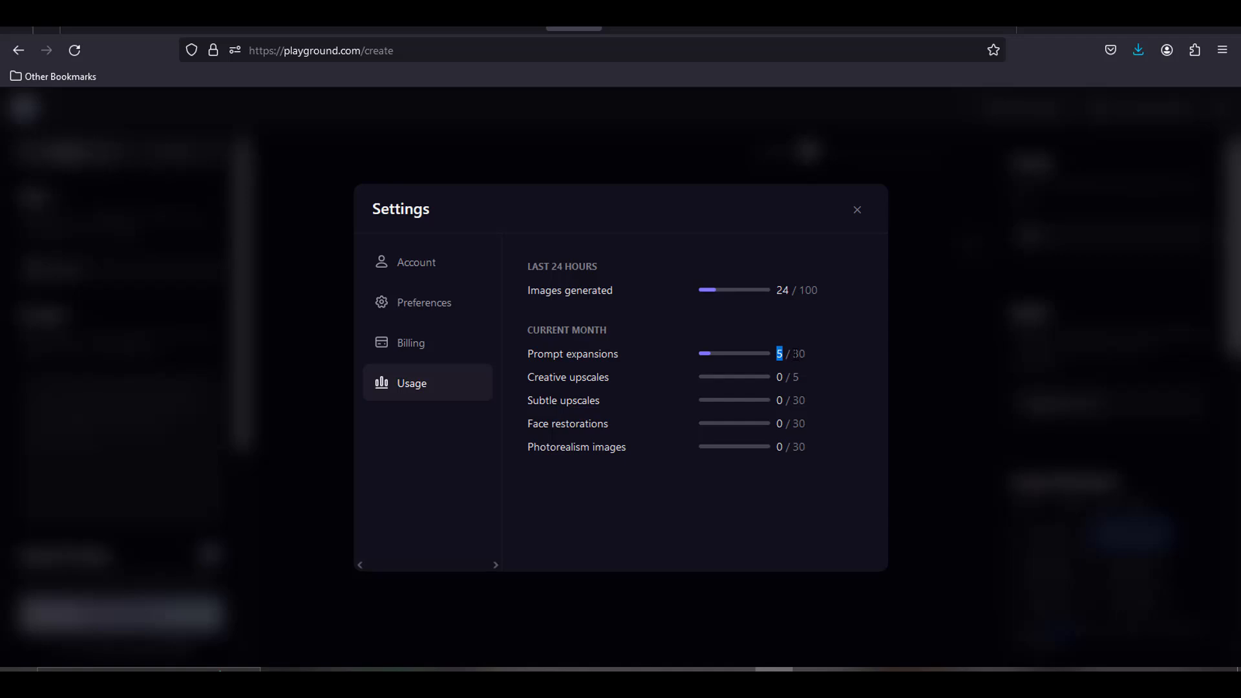
pyautogui.doubleClick(798, 353)
pyautogui.moveTo(526, 377); pyautogui.dragTo(599, 377)
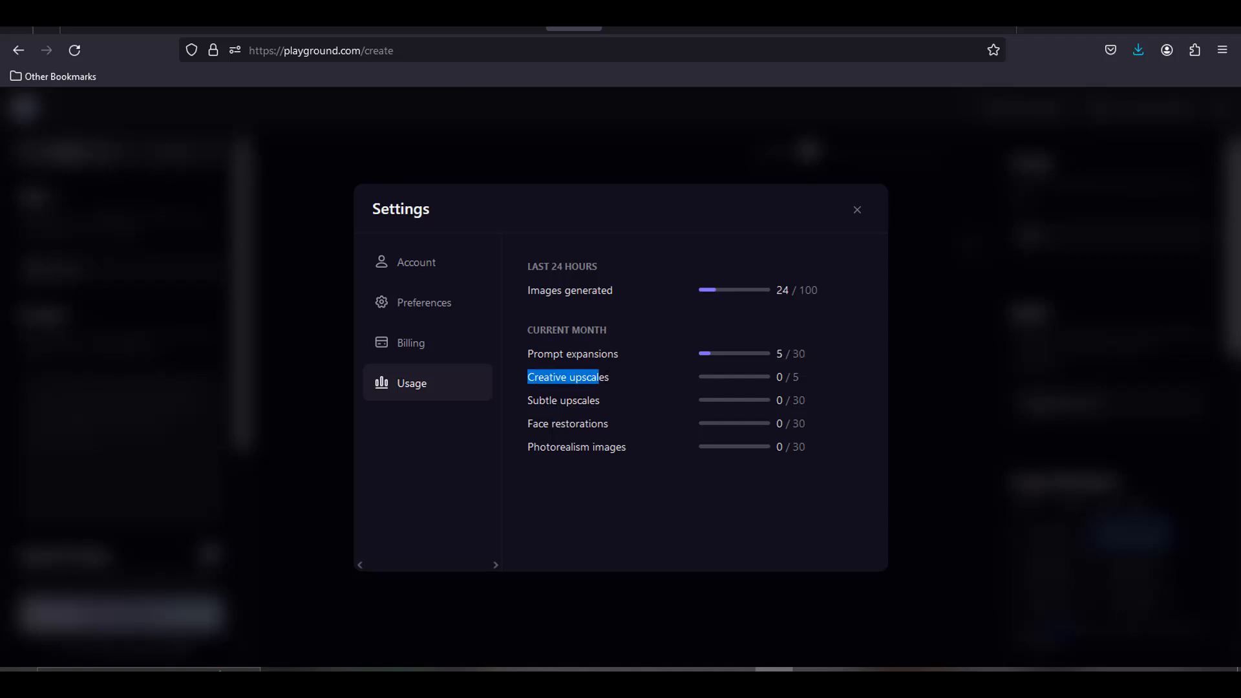
pyautogui.doubleClick(795, 376)
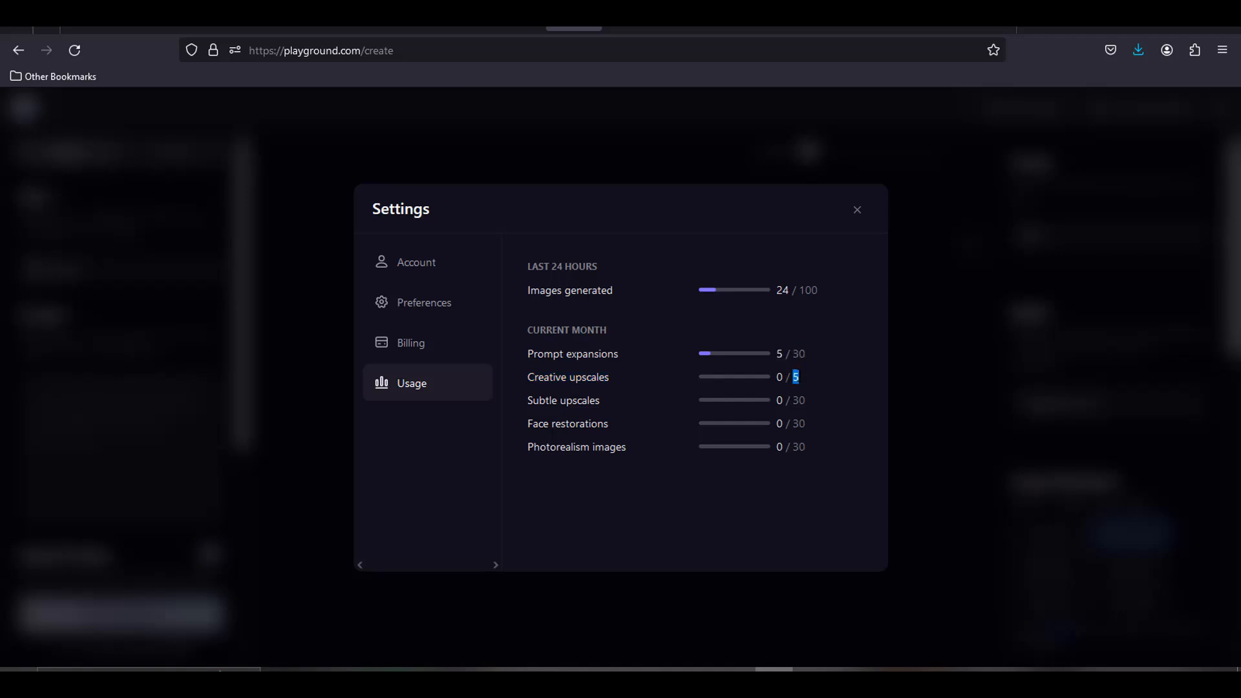
# Highlight the usage entries for subtle upscales, face restorations and photorealism images, and close the settings
pyautogui.moveTo(526, 400); pyautogui.dragTo(602, 396)
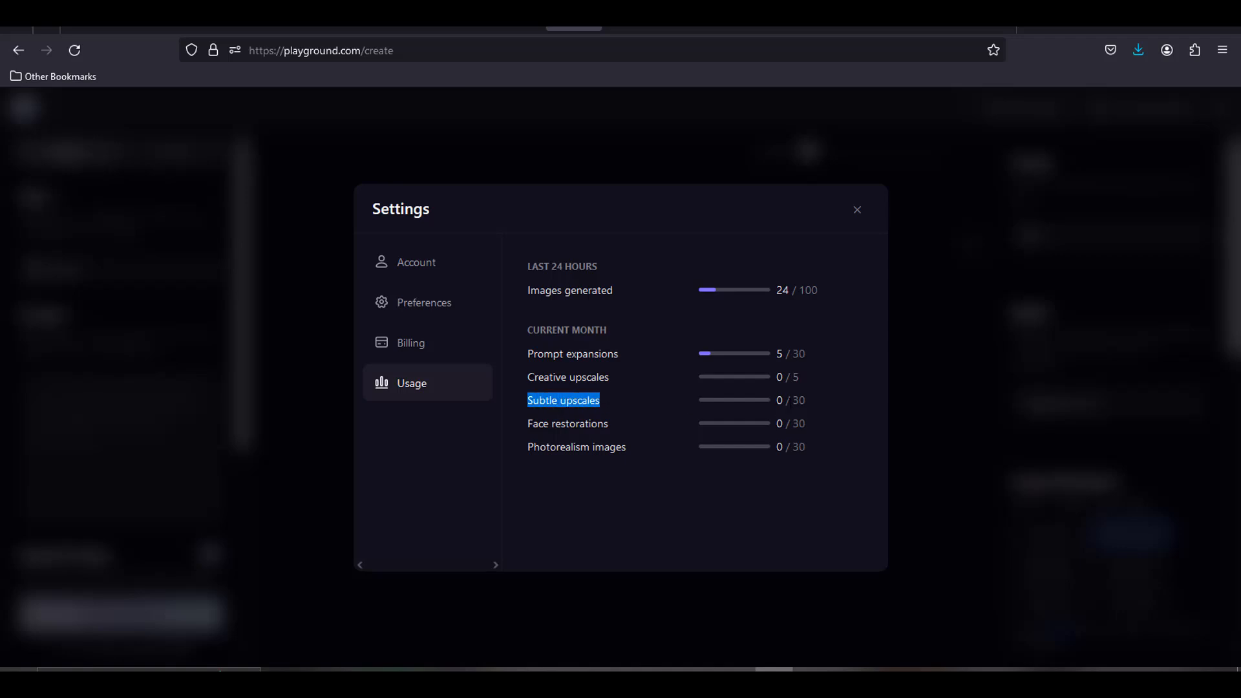
pyautogui.click(601, 399)
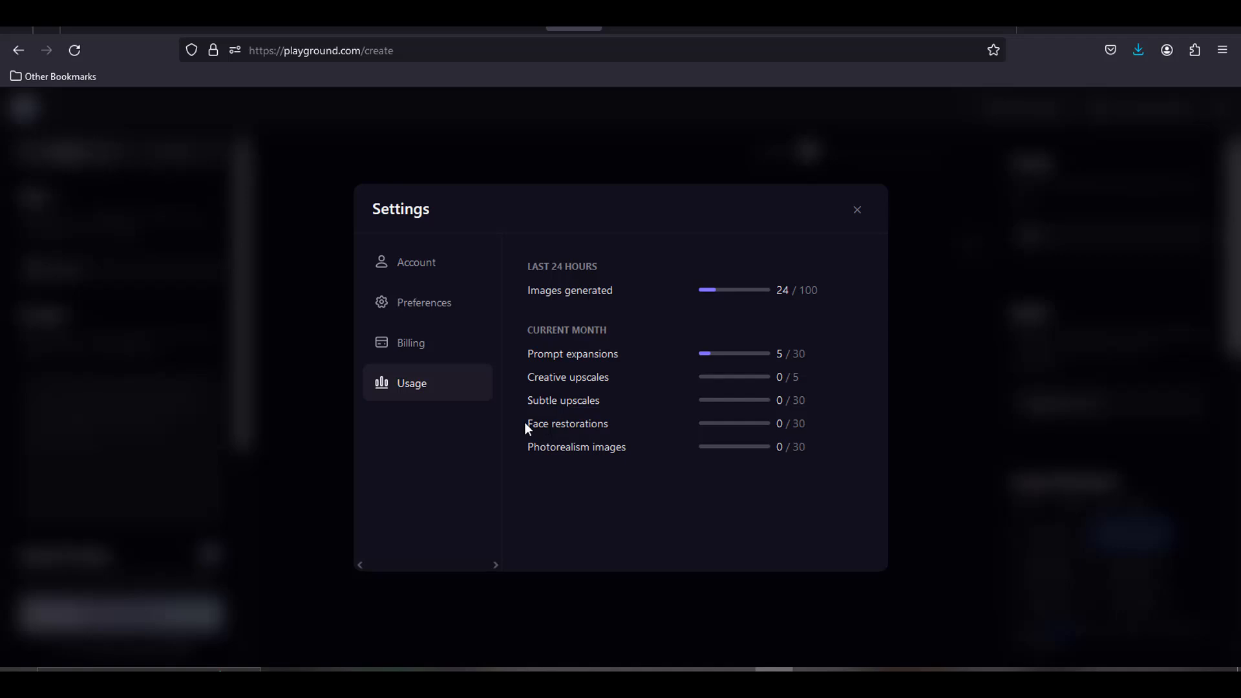
pyautogui.moveTo(526, 424); pyautogui.dragTo(616, 433)
pyautogui.doubleClick(811, 424)
pyautogui.moveTo(526, 447); pyautogui.dragTo(649, 451)
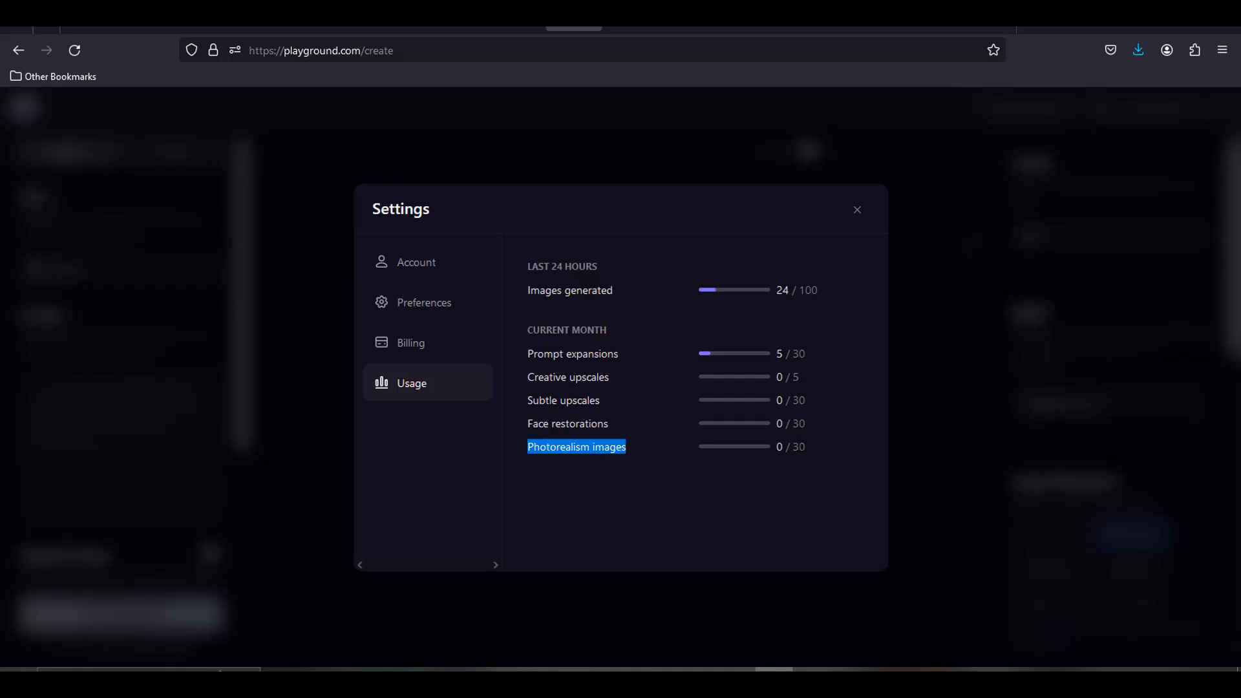
pyautogui.doubleClick(811, 447)
pyautogui.click(866, 211)
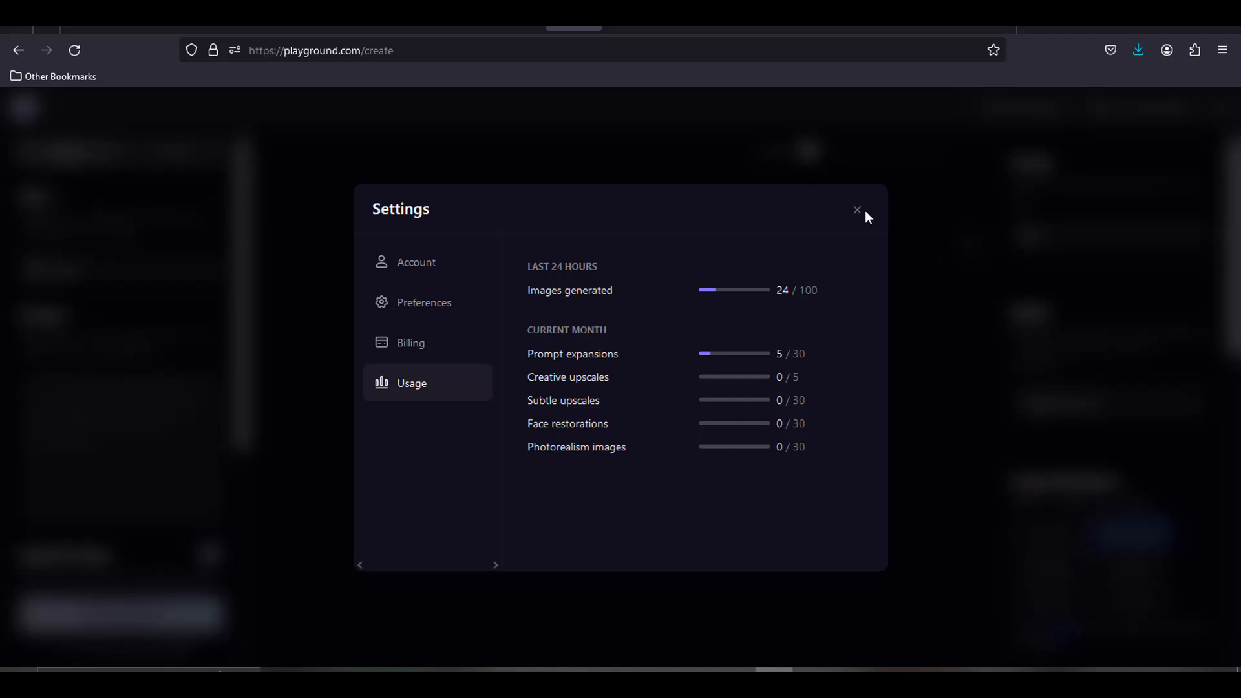
pyautogui.click(864, 212)
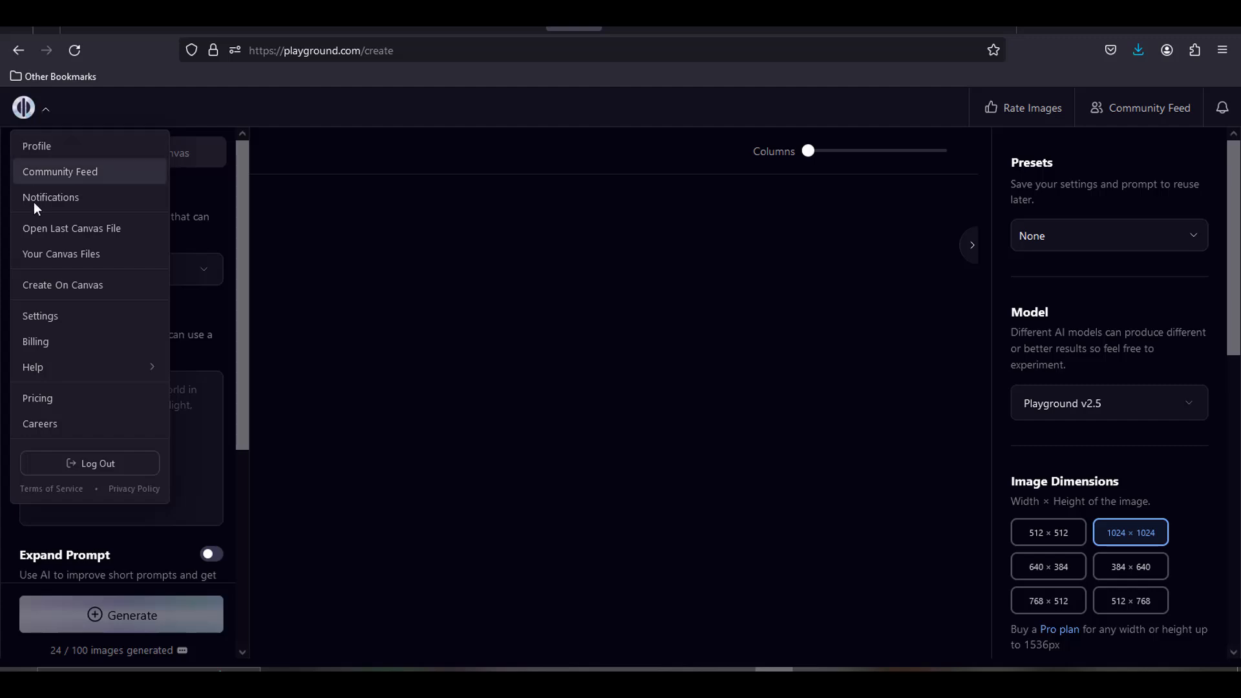
# Open the help center's FAQ and read the article on using upscale or face restoration after leaving Create on Board
pyautogui.moveTo(57, 367)
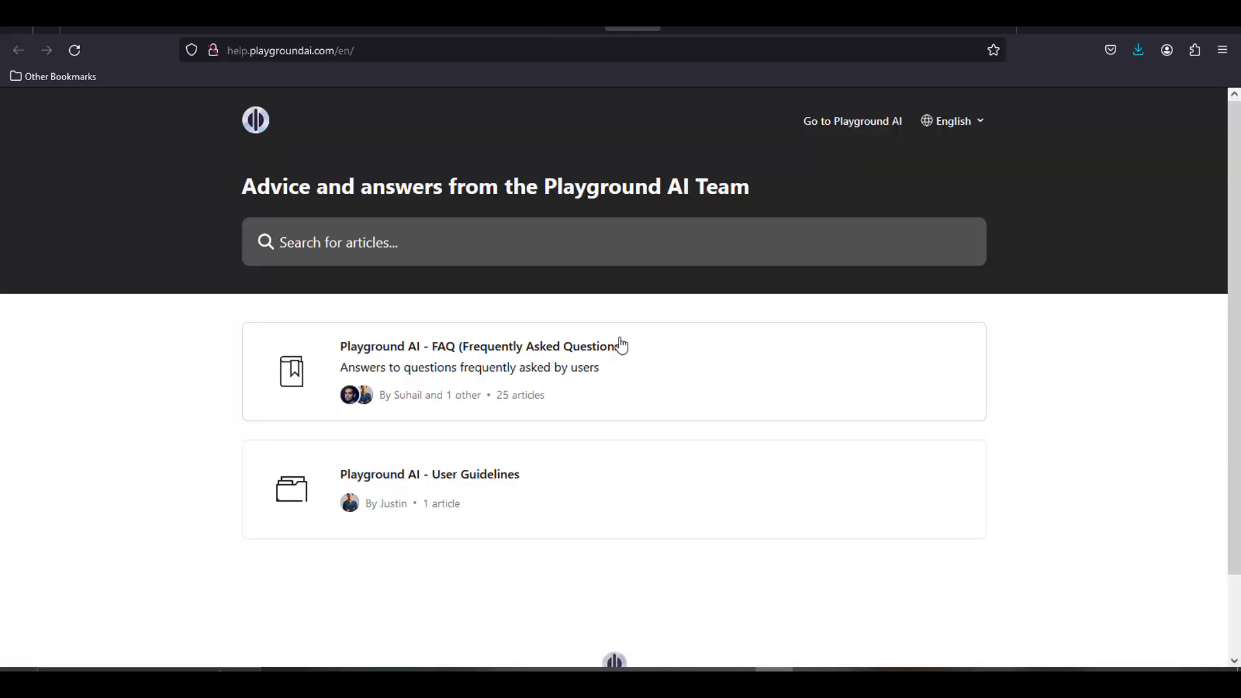
pyautogui.click(617, 342)
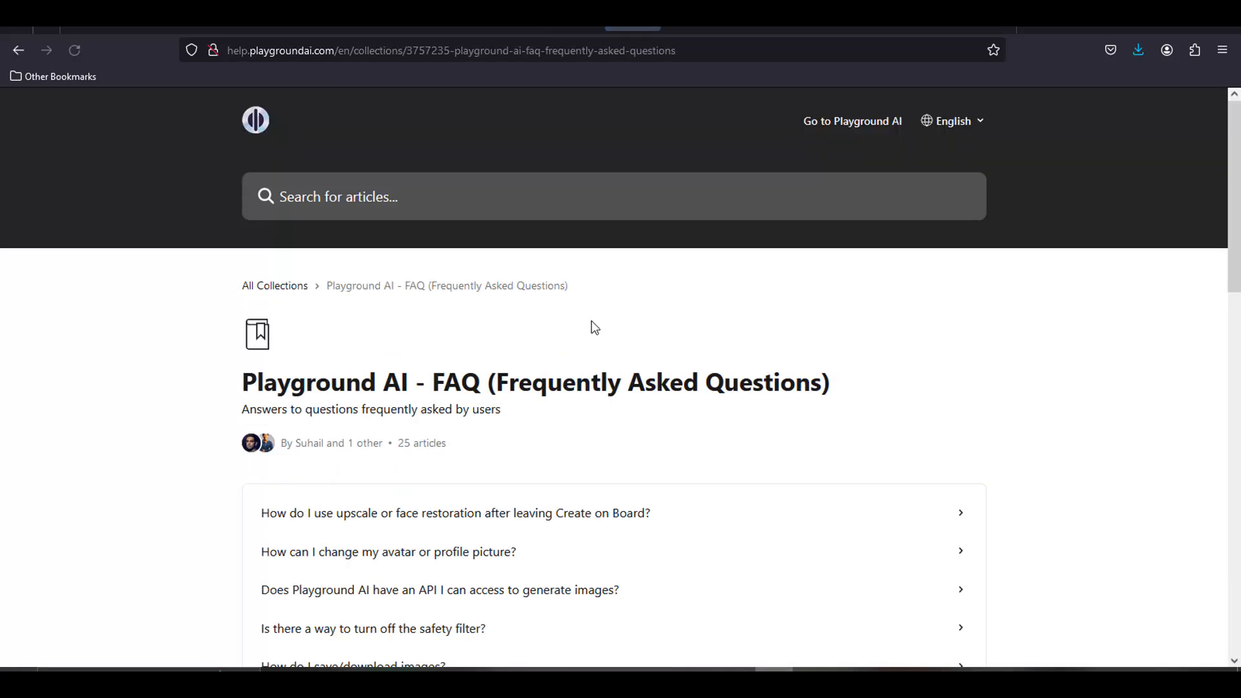
pyautogui.scroll(-4, 997, 307)
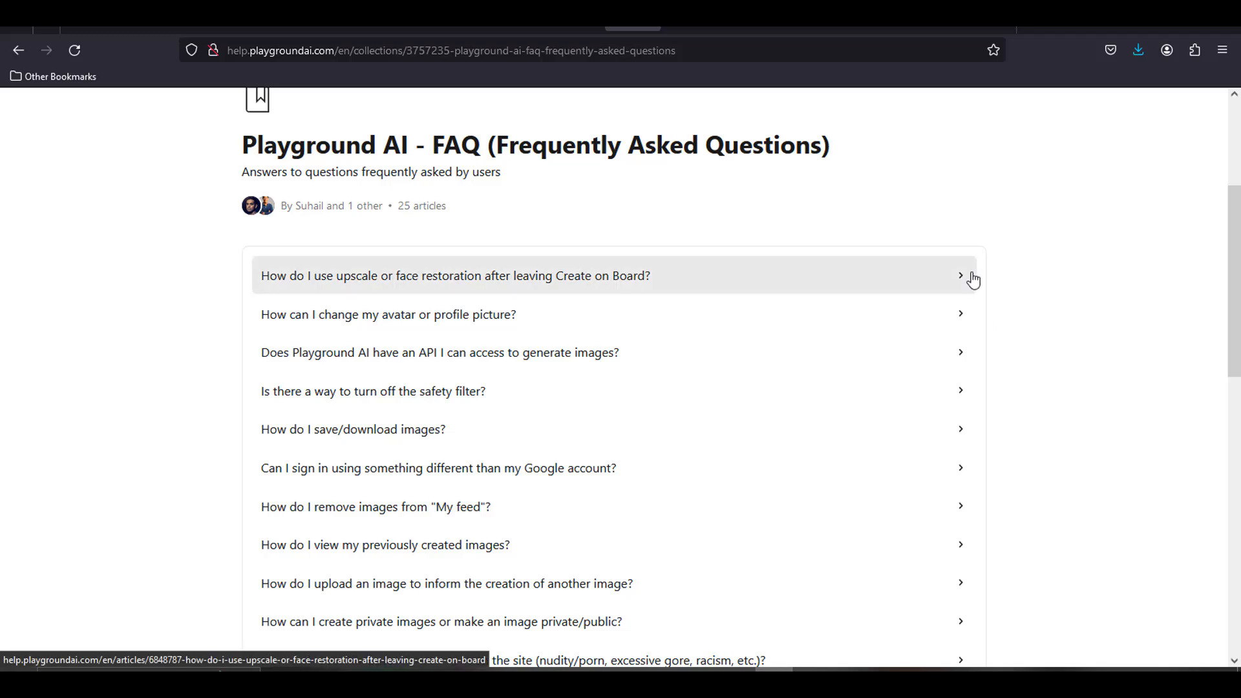
pyautogui.click(973, 280)
pyautogui.scroll(-6, 1034, 288)
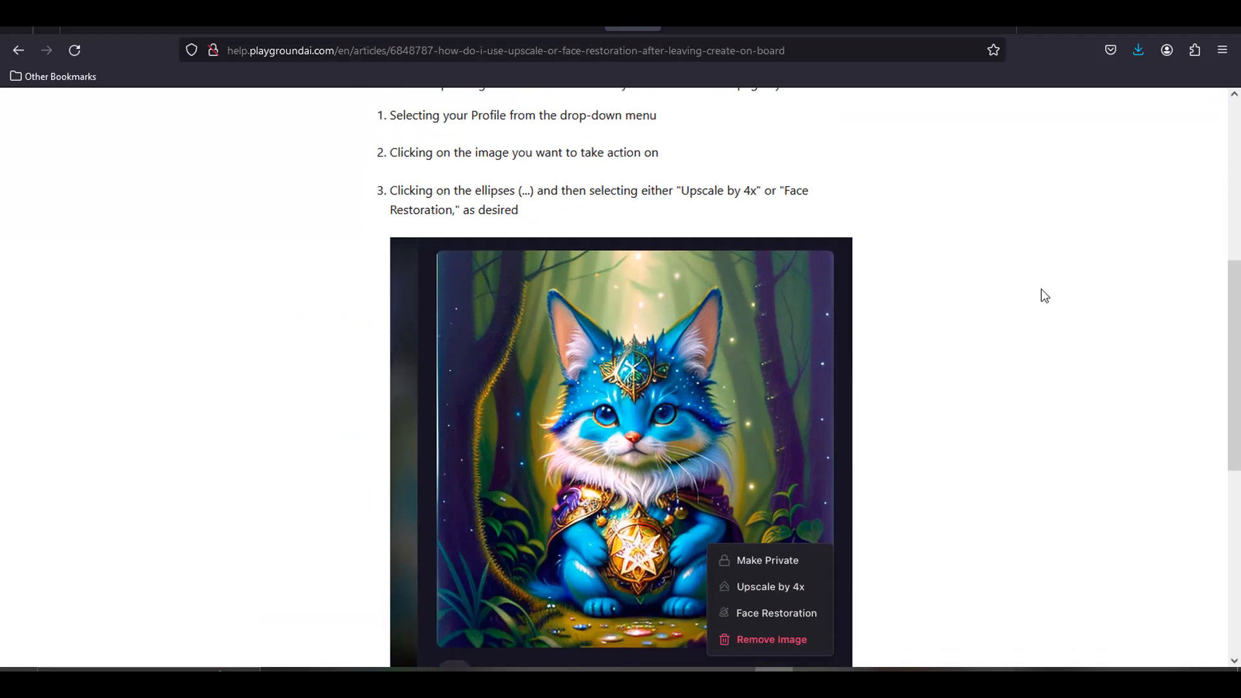
pyautogui.scroll(-6, 1043, 295)
pyautogui.scroll(6, 1042, 294)
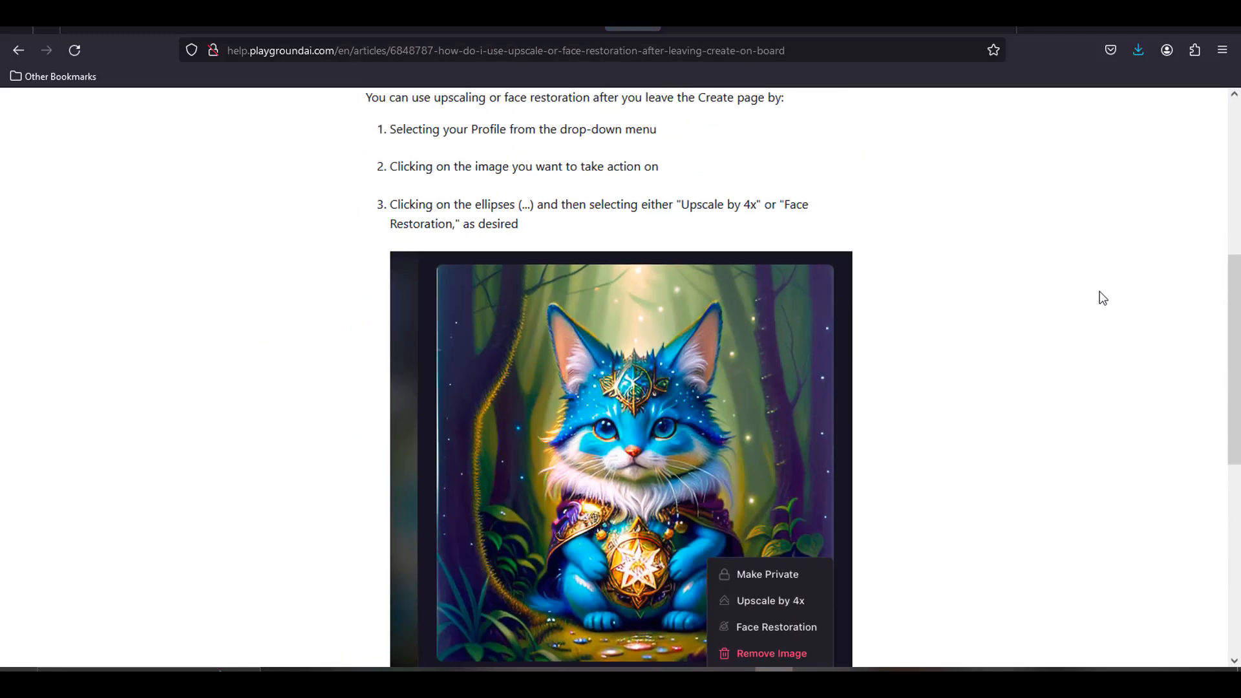
pyautogui.scroll(5, 480, 139)
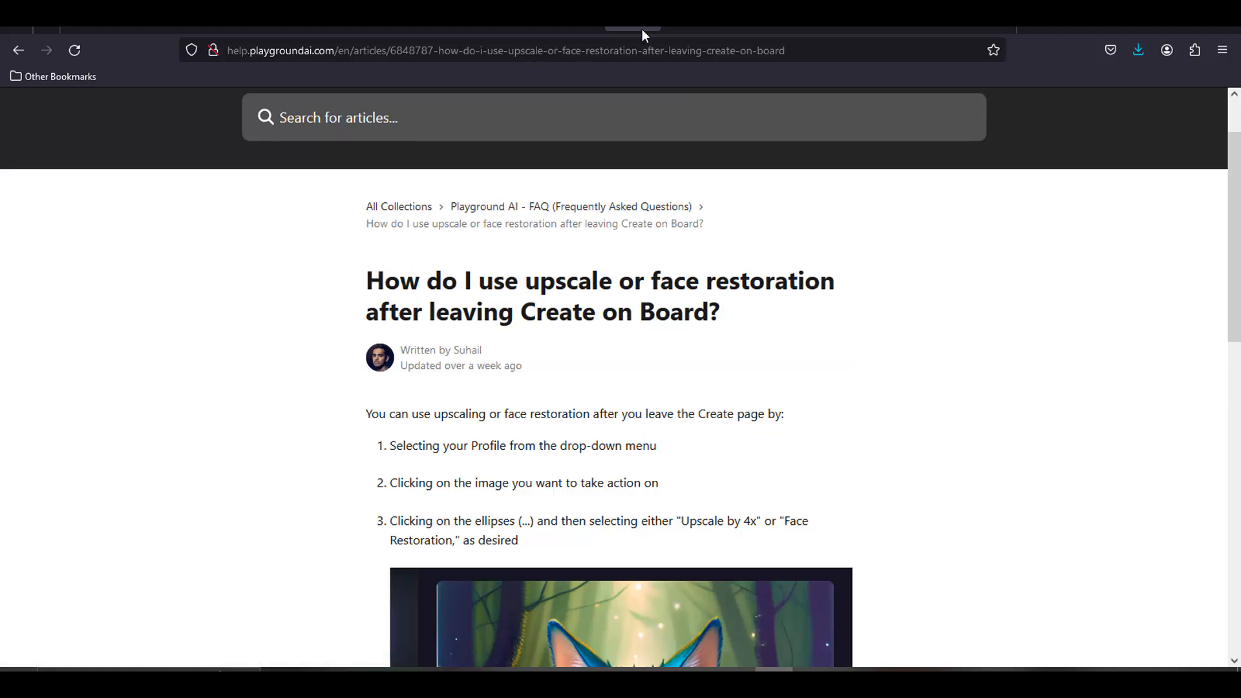
# Return to the create page and browse the filters offered for the Playground v2.5 model
pyautogui.click(574, 28)
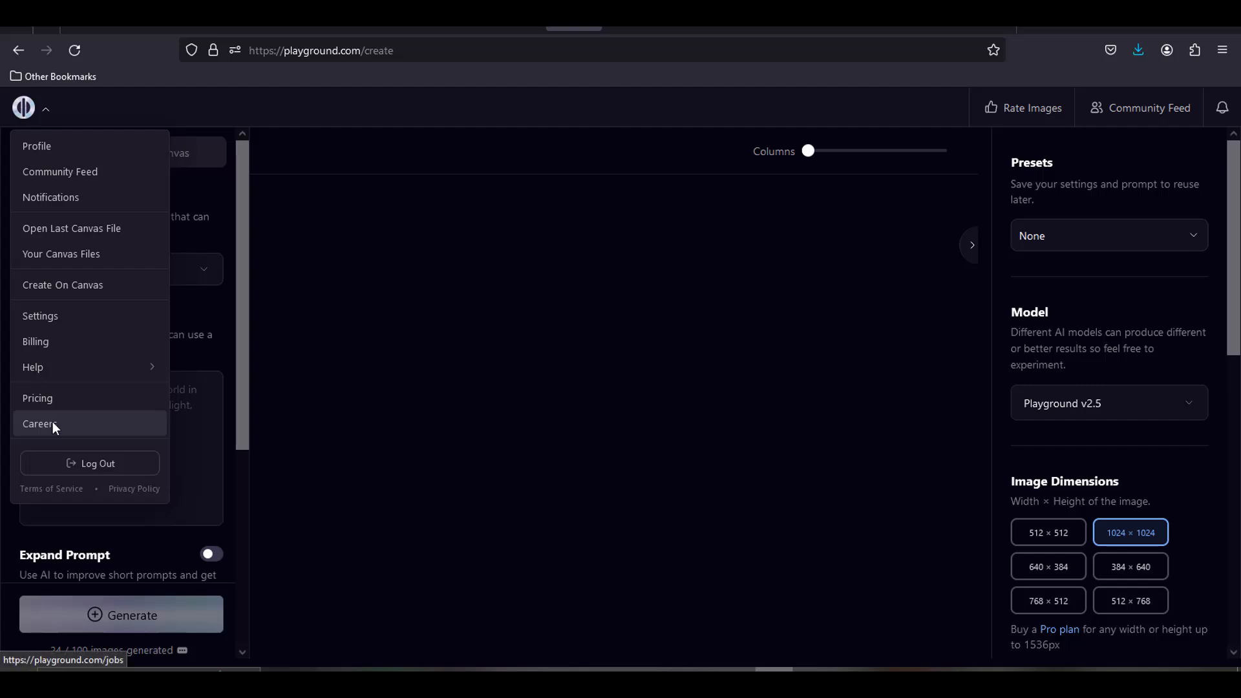
pyautogui.click(45, 108)
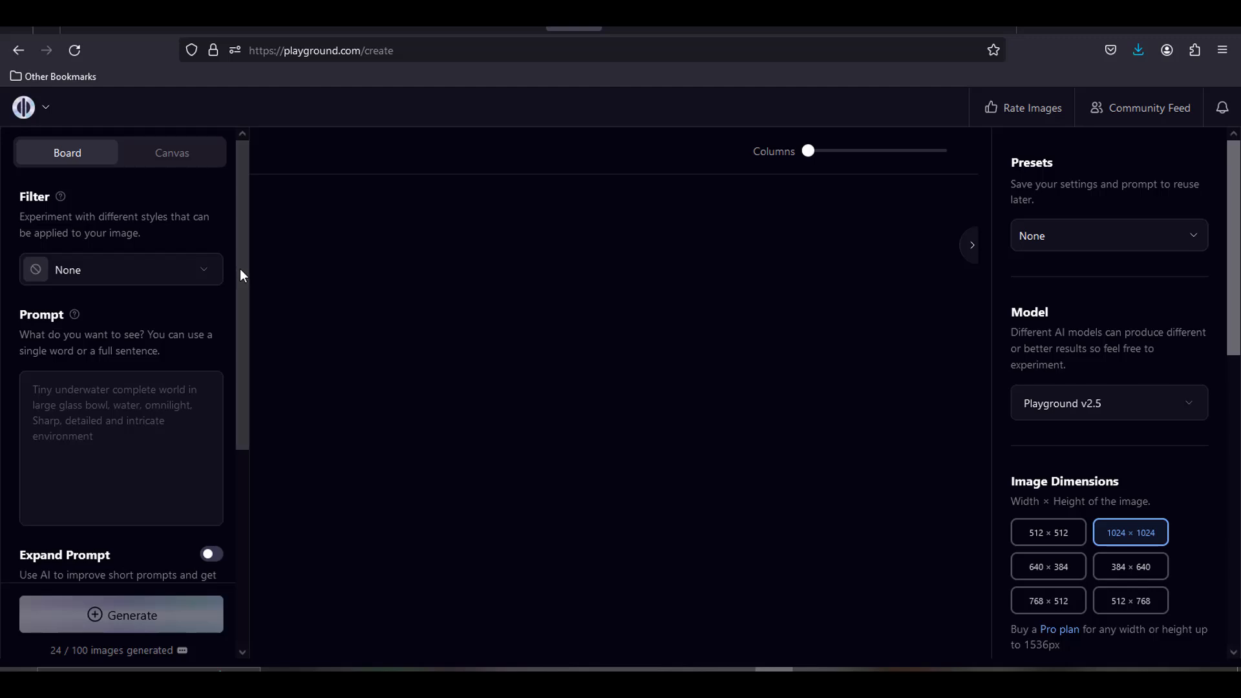
pyautogui.moveTo(61, 199)
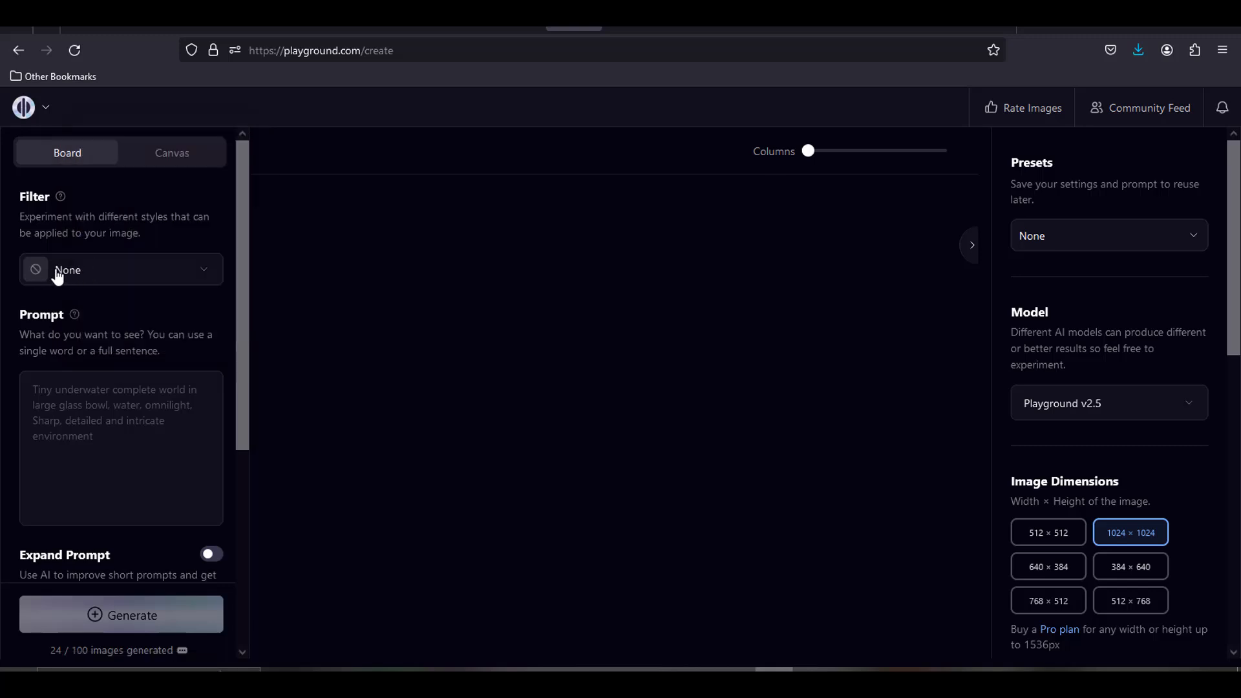
pyautogui.click(212, 280)
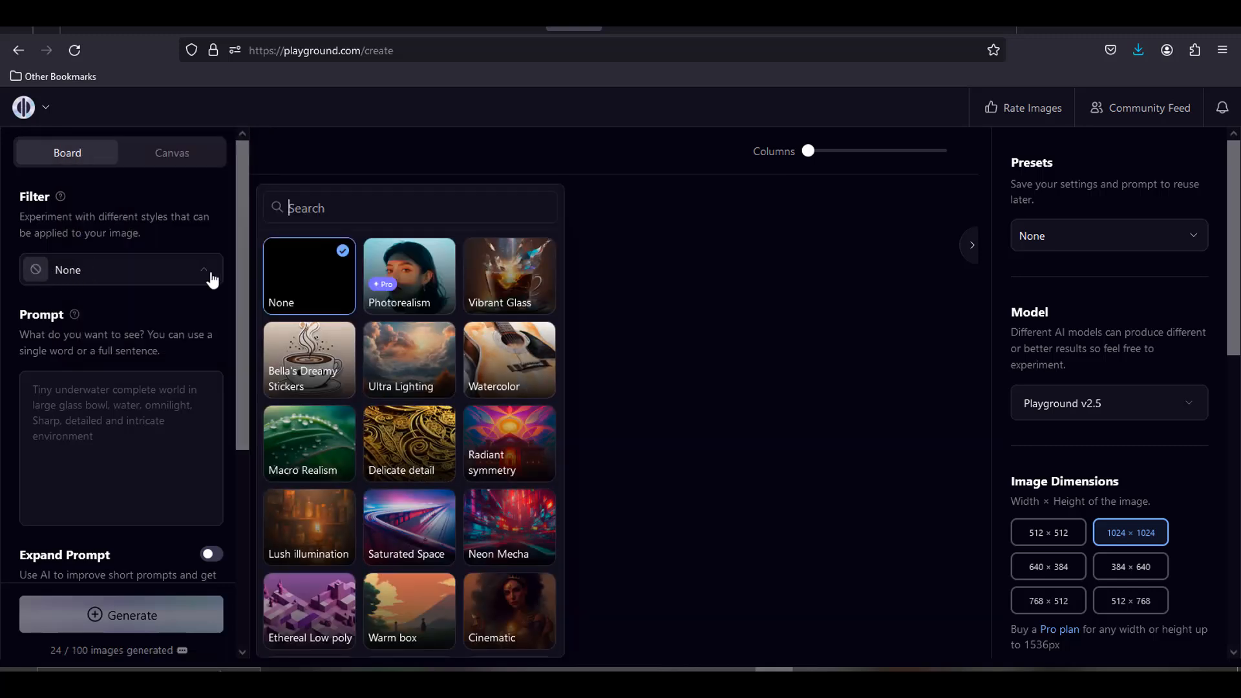
pyautogui.scroll(-4, 424, 387)
pyautogui.scroll(5, 400, 362)
pyautogui.click(203, 277)
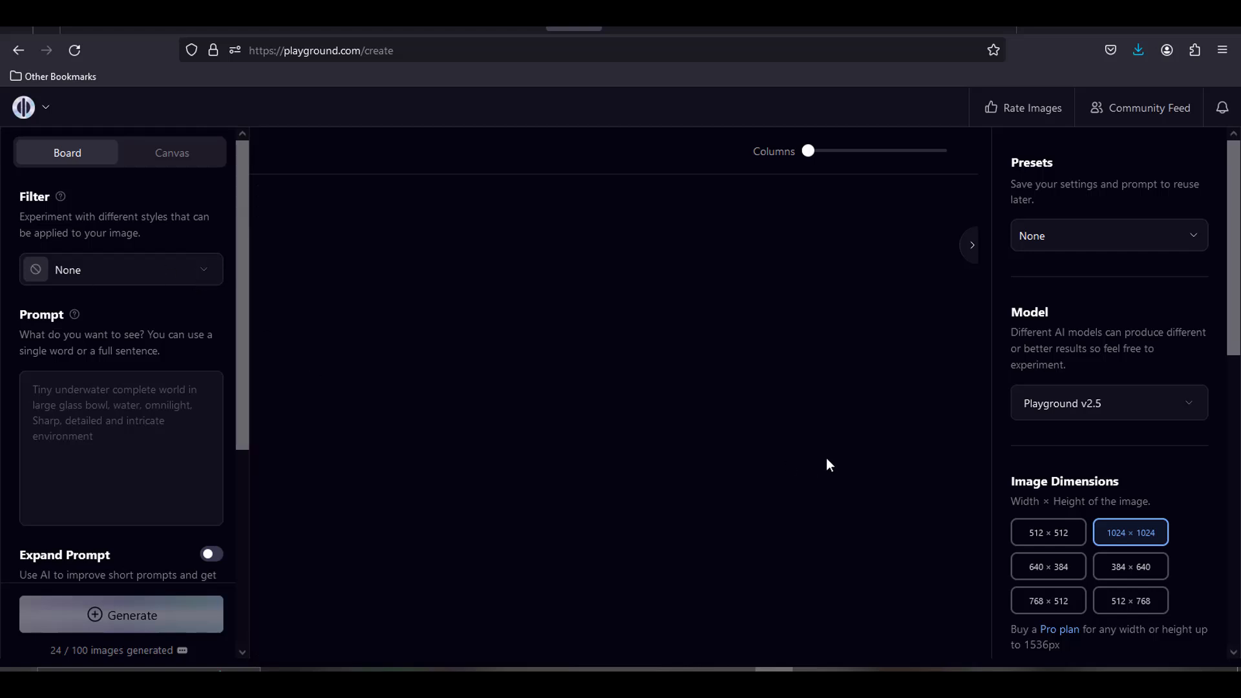
# Set the model to Stable Diffusion XL and browse the filters offered for it
pyautogui.click(1187, 402)
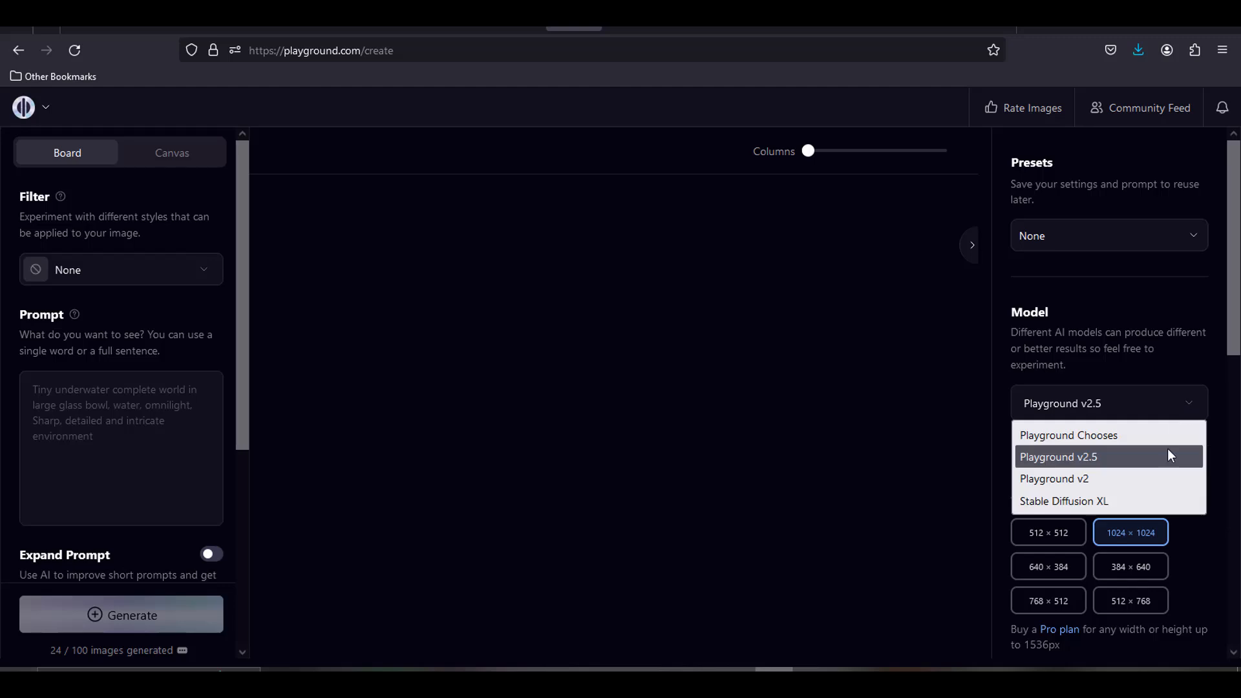
pyautogui.click(1122, 503)
pyautogui.click(204, 270)
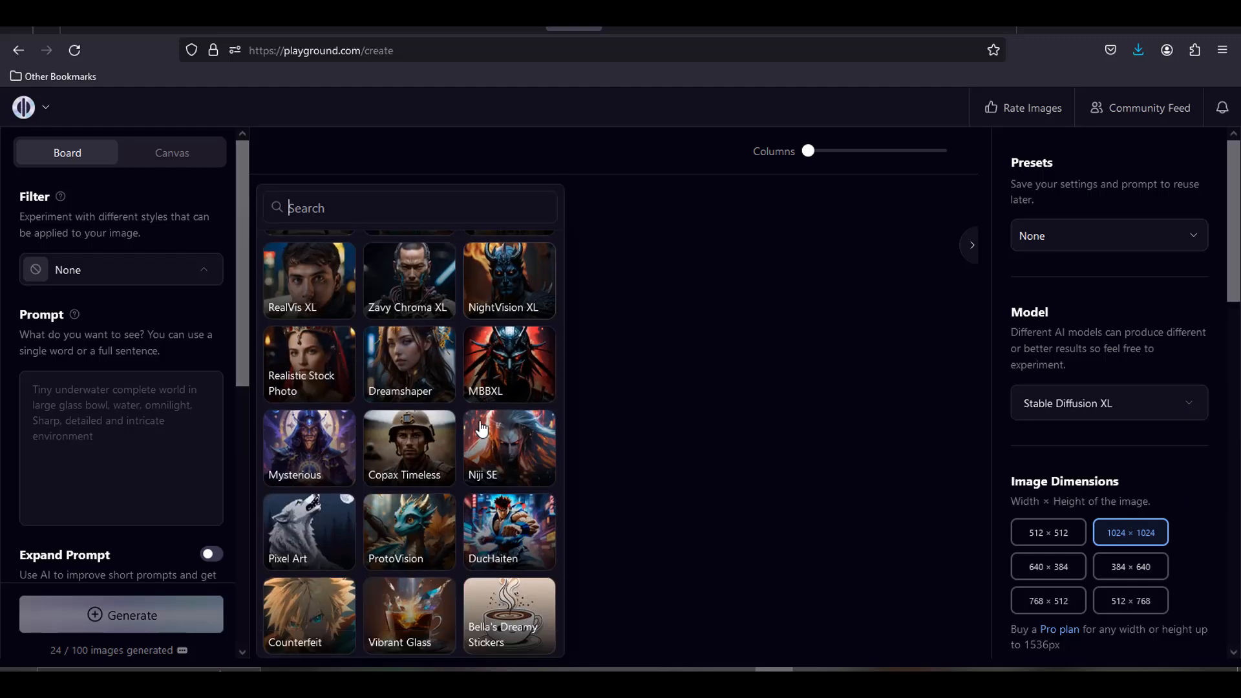
pyautogui.scroll(-5, 482, 428)
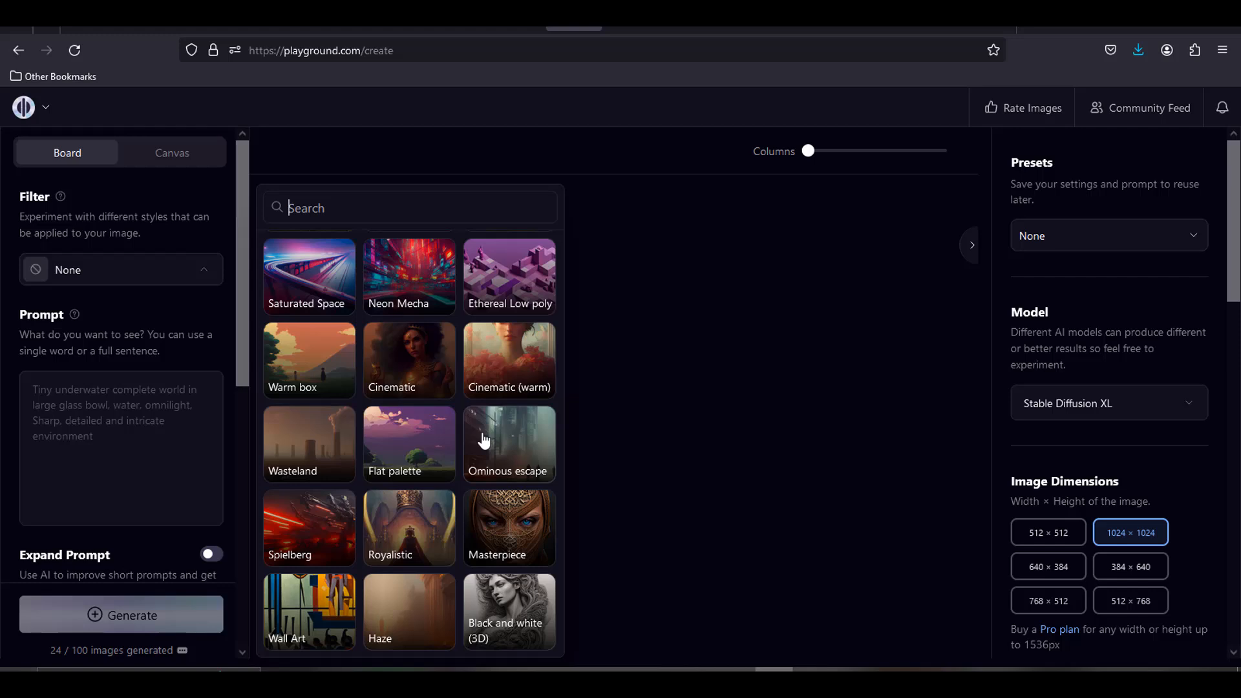
pyautogui.scroll(6, 483, 439)
# Set the model to Playground v2.5 and browse the filters offered for it
pyautogui.click(1187, 403)
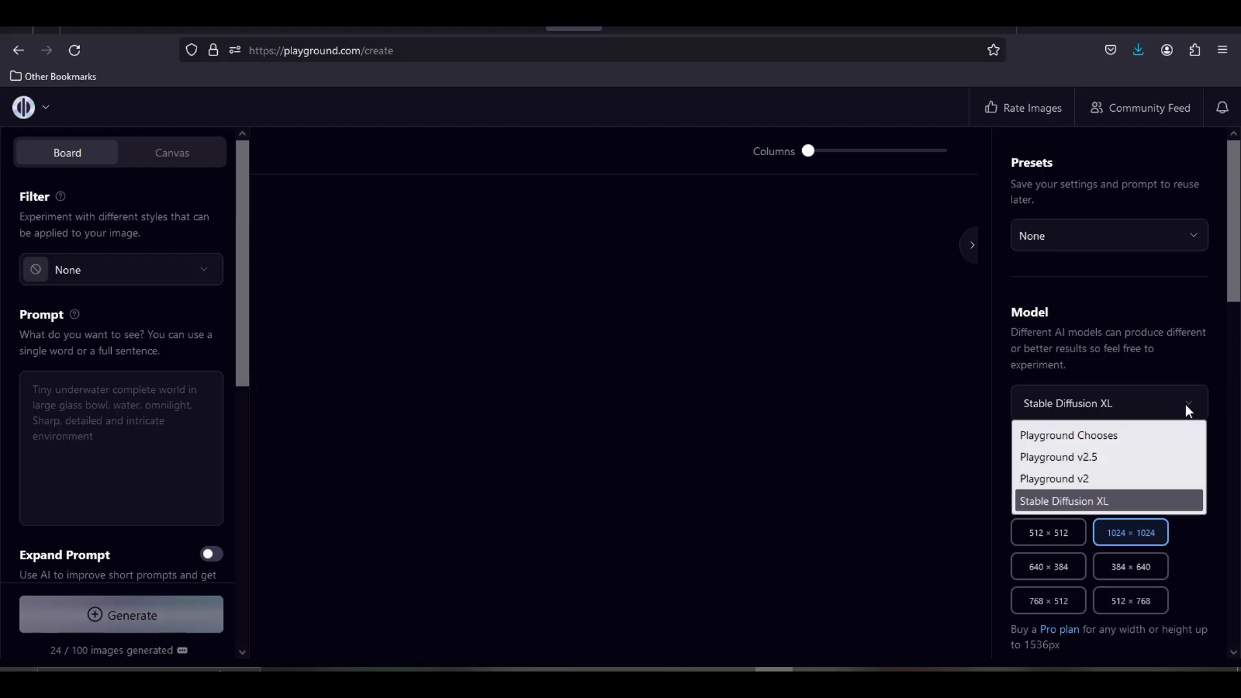
pyautogui.click(1076, 455)
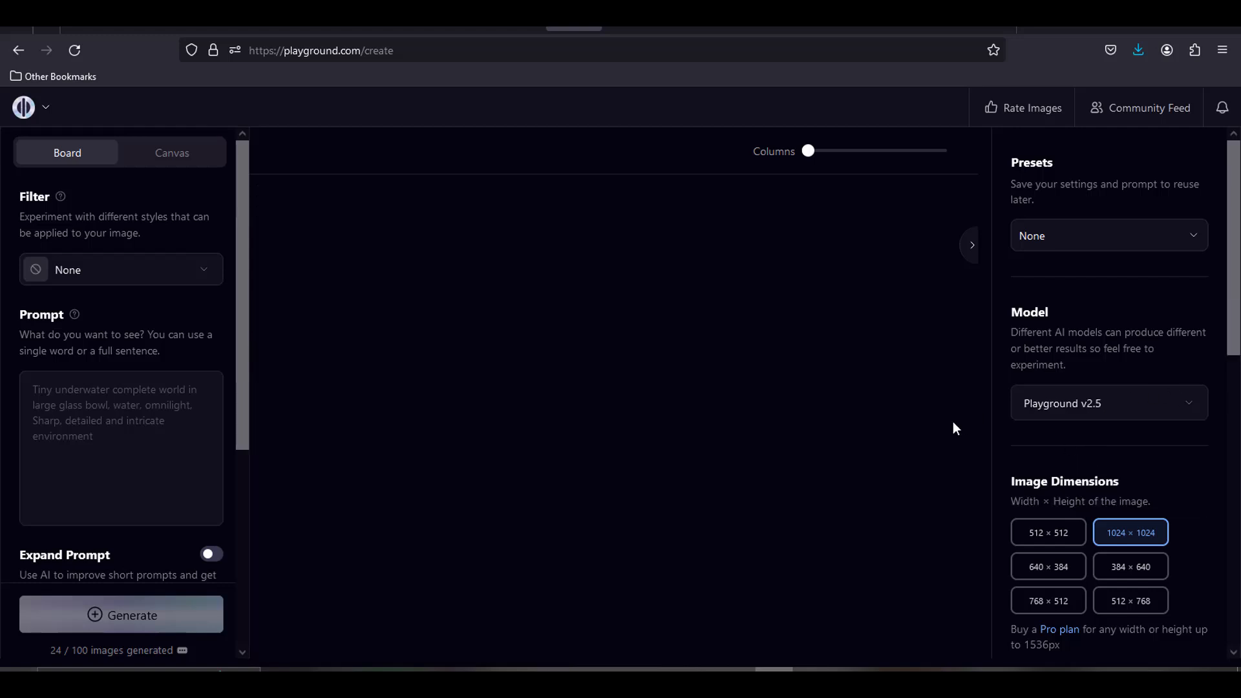
pyautogui.click(195, 276)
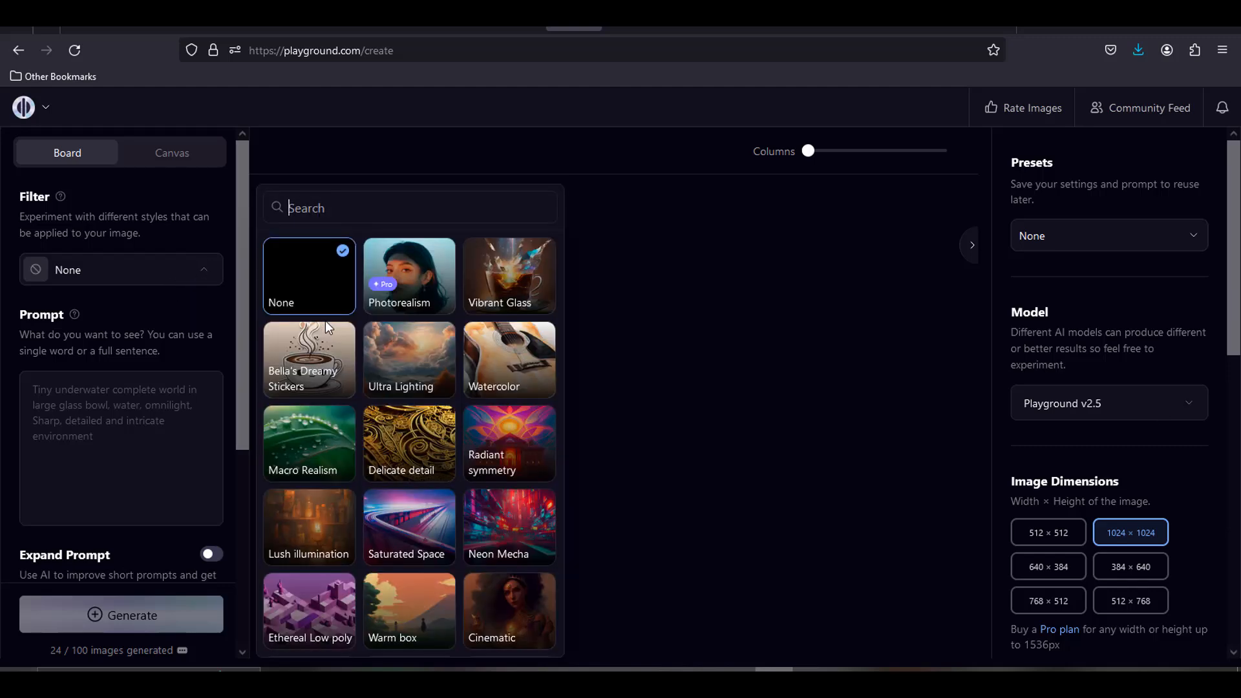
pyautogui.scroll(-6, 325, 327)
pyautogui.scroll(6, 325, 327)
# View the help tip for writing better prompts and look over the prompt field and Expand Prompt option
pyautogui.moveTo(70, 315)
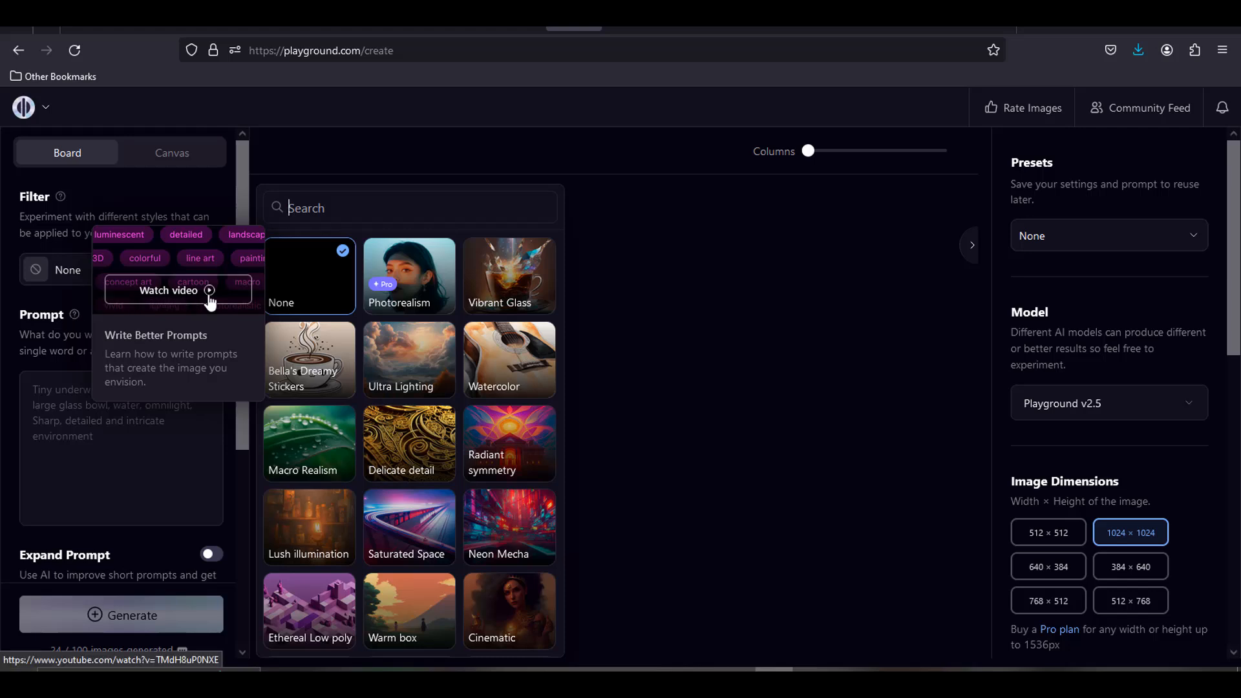
pyautogui.click(61, 386)
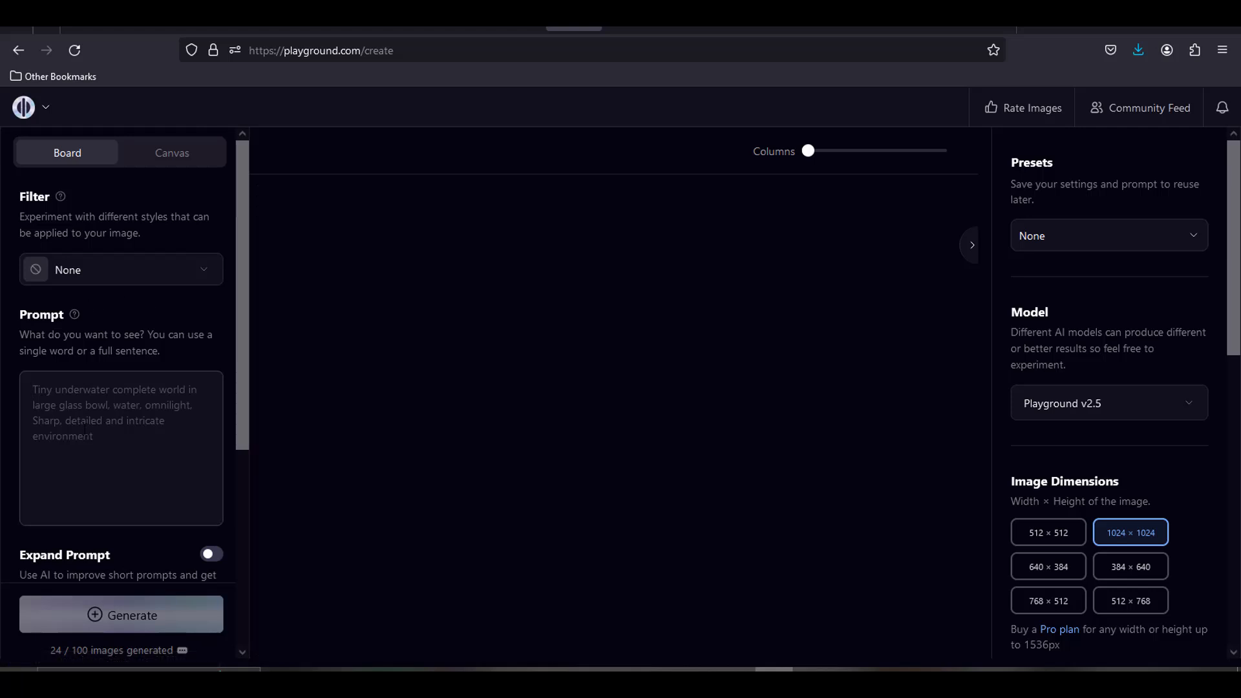
pyautogui.scroll(-3, 57, 359)
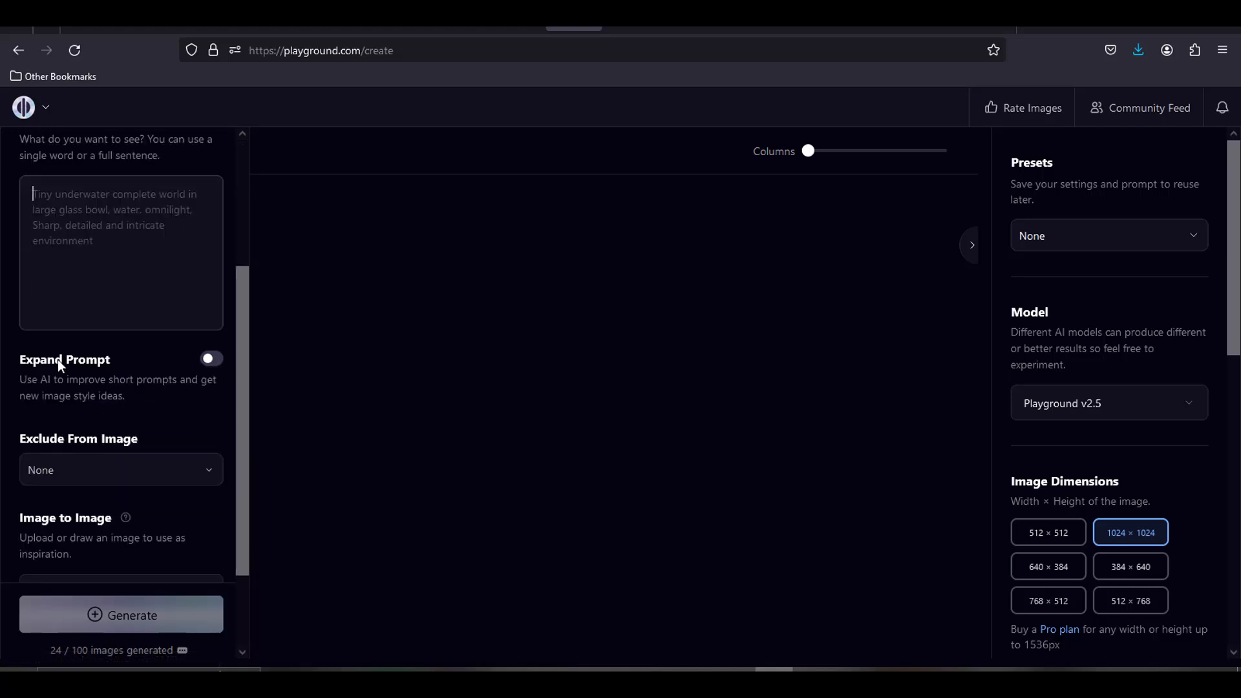
pyautogui.click(216, 373)
pyautogui.scroll(-3, 161, 340)
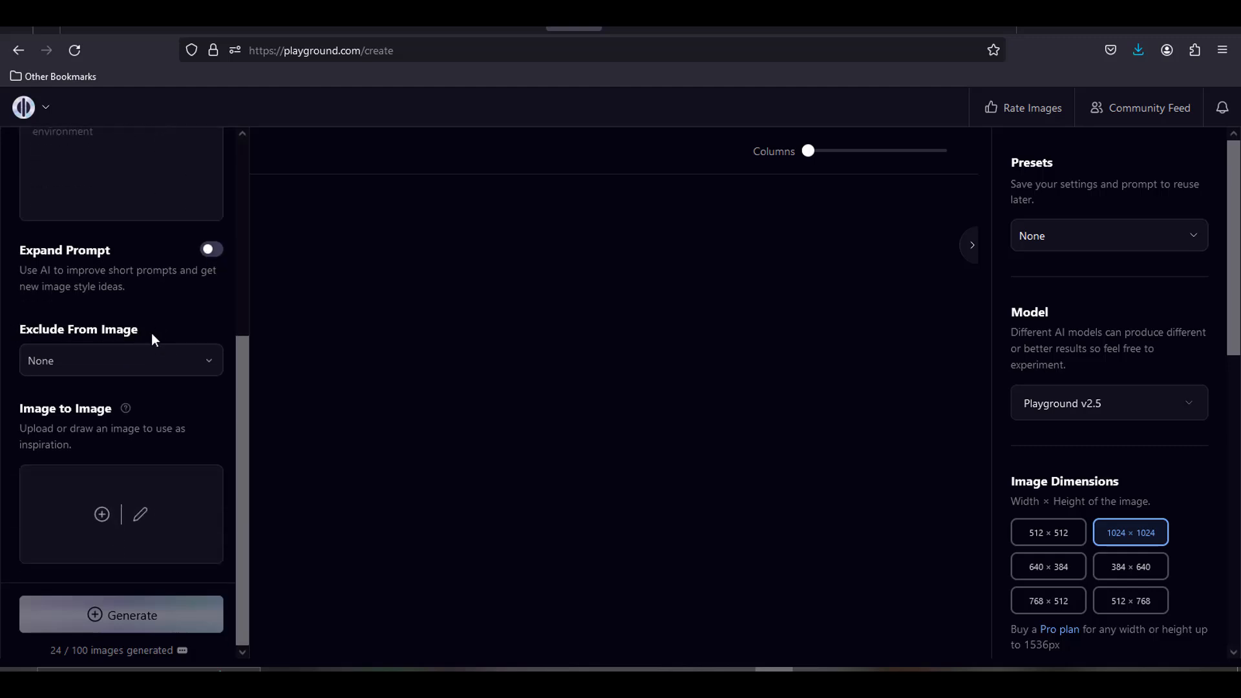
# Set Exclude From Image to Custom and highlight its prefilled list of unwanted details
pyautogui.click(213, 363)
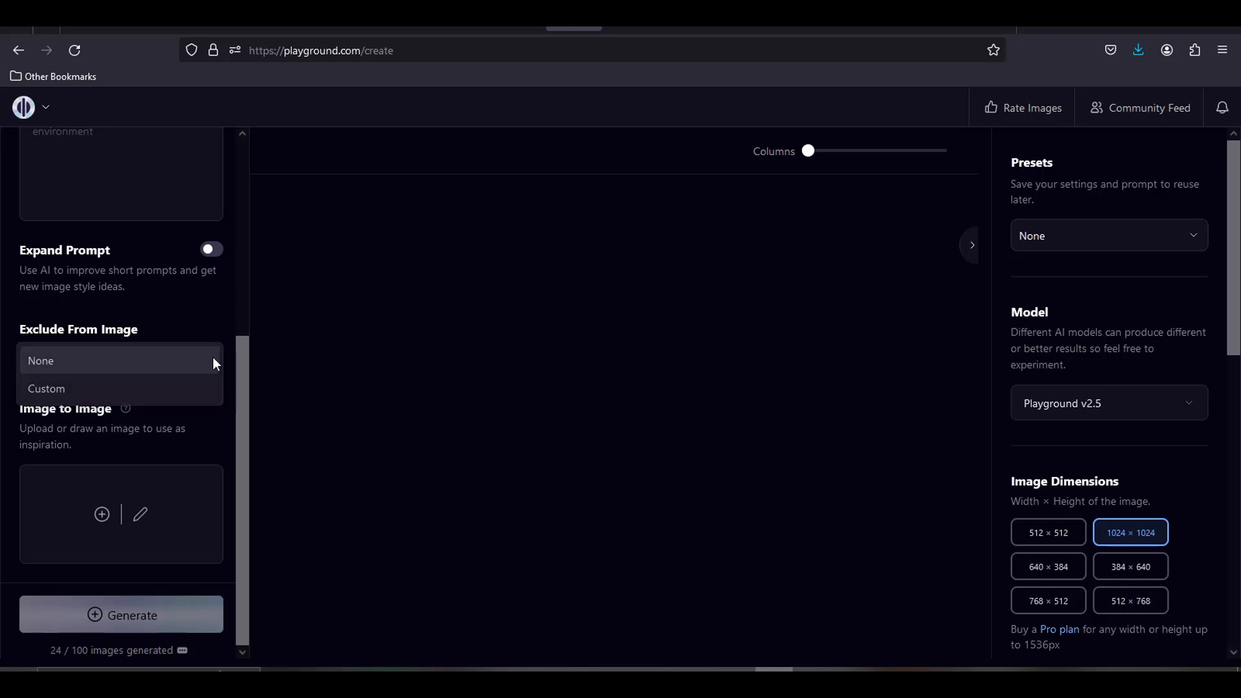
pyautogui.click(58, 361)
pyautogui.click(58, 361)
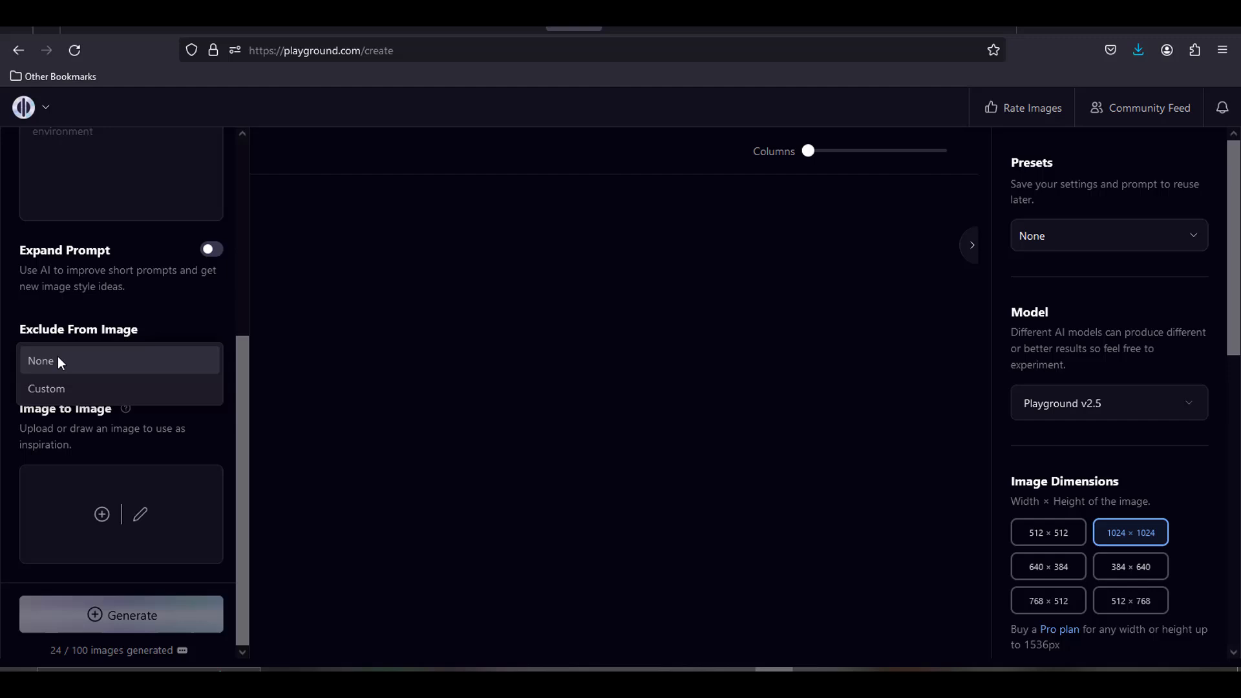
pyautogui.click(55, 388)
pyautogui.scroll(-2, 57, 388)
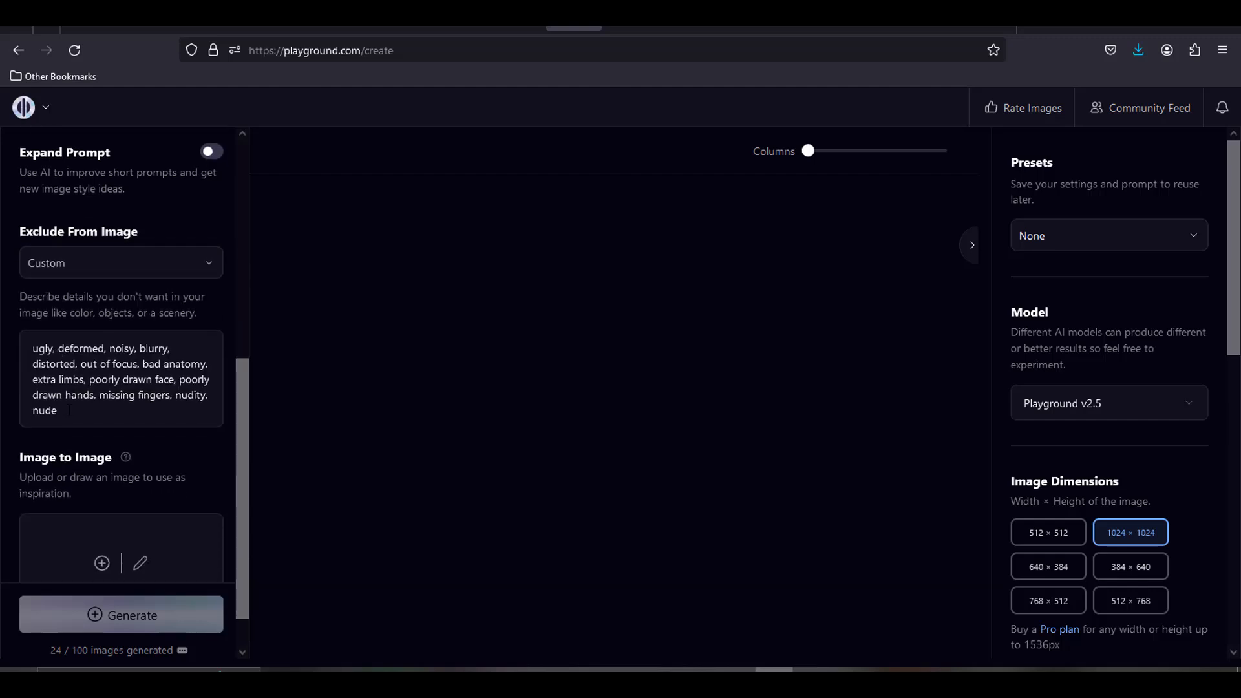
pyautogui.moveTo(69, 409); pyautogui.dragTo(26, 347)
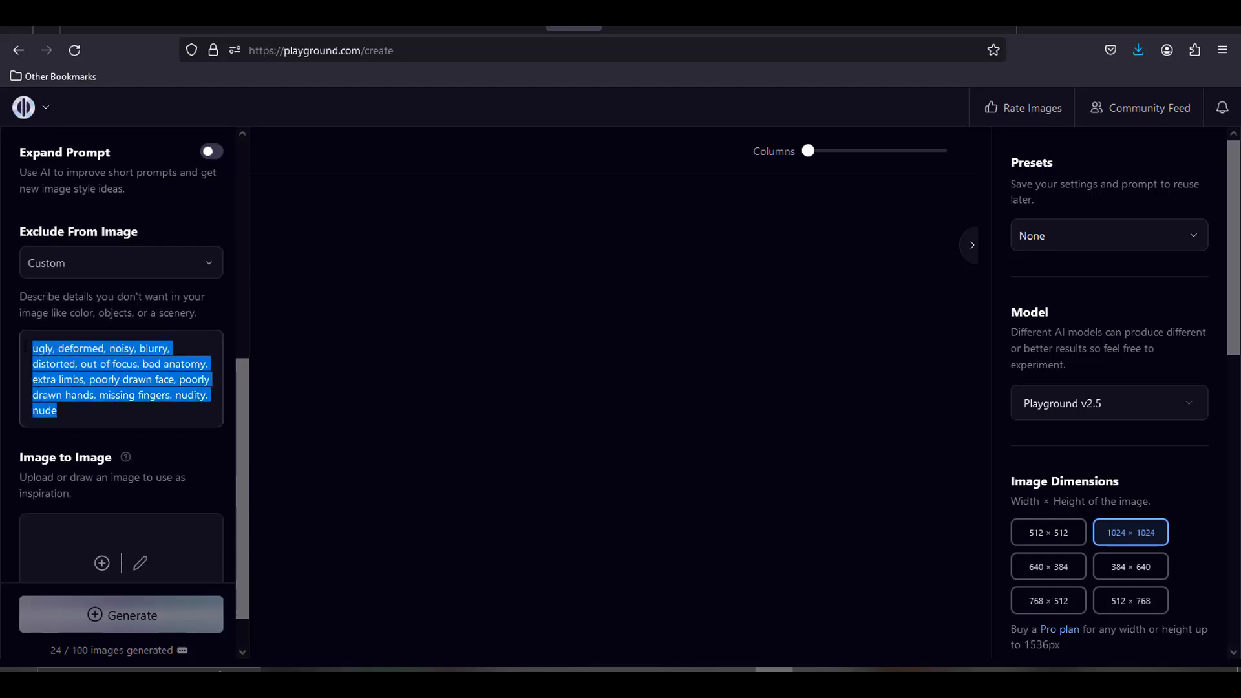
pyautogui.click(93, 414)
pyautogui.hotkey('ctrl', 'a')
pyautogui.click(93, 415)
# Upload 2aab59747a269225e4be5b2d66f9b773.jpg as the Image to Image reference
pyautogui.scroll(-1, 94, 414)
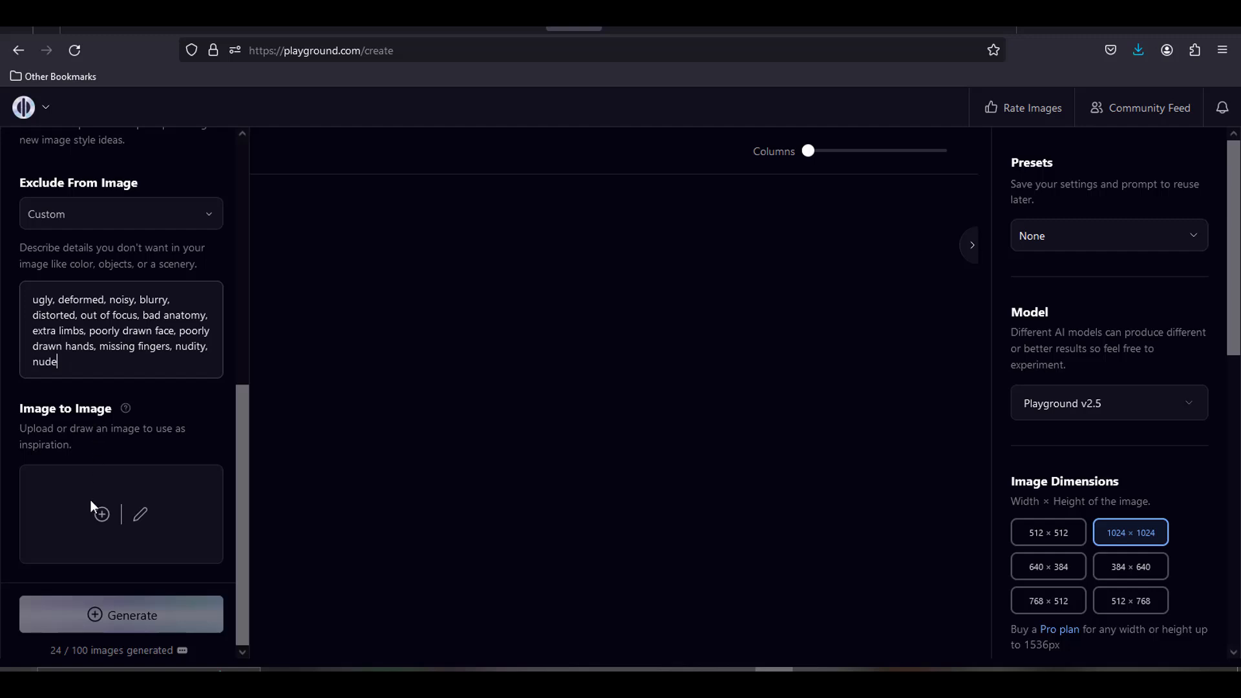
pyautogui.click(102, 521)
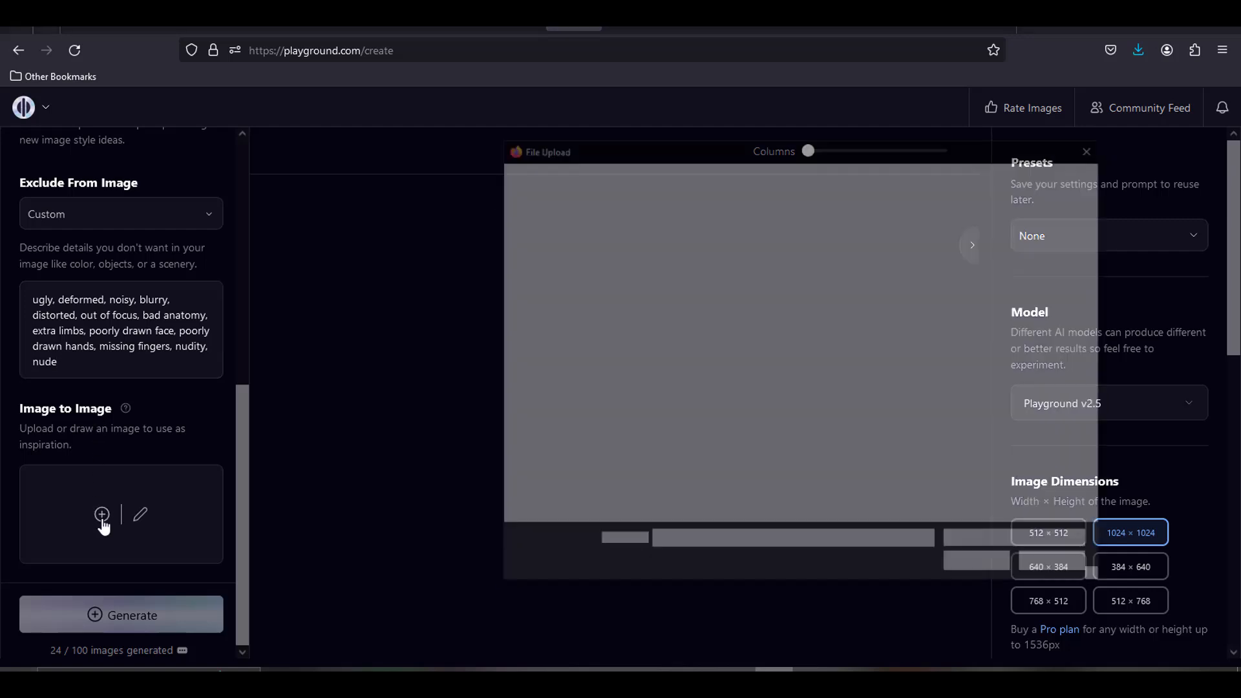
pyautogui.click(685, 273)
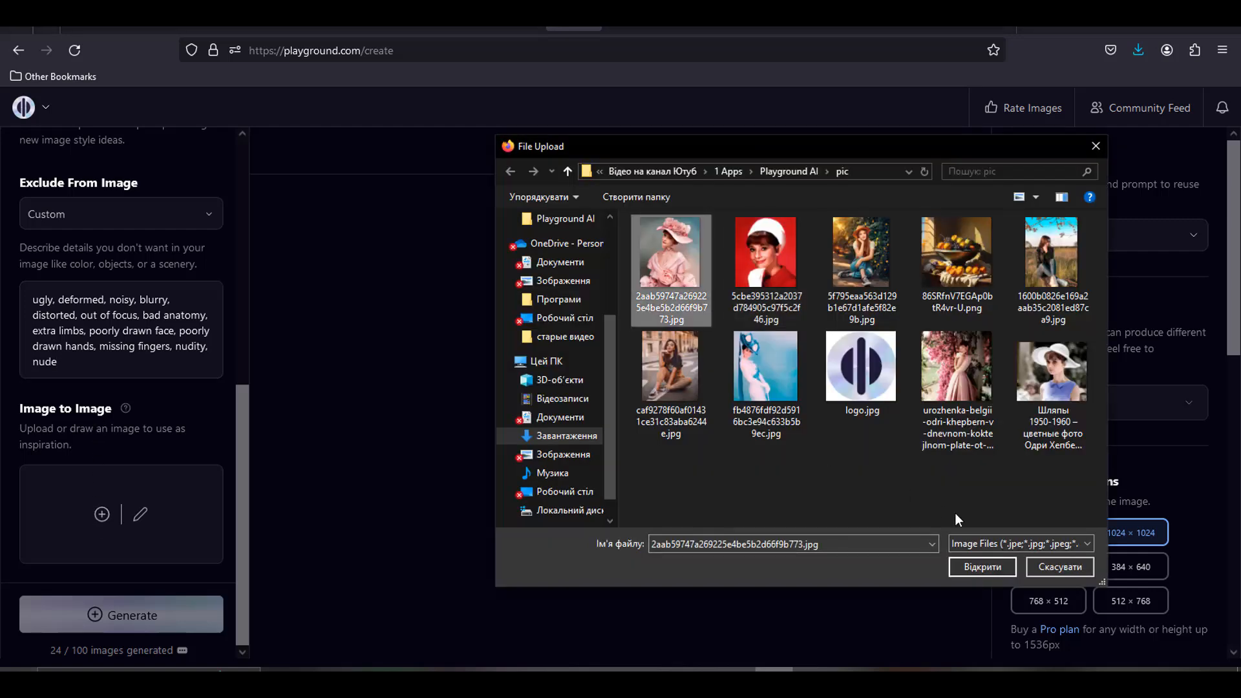
pyautogui.click(963, 569)
# Try the reference image's strength at 100 and 99, and return it to 30
pyautogui.scroll(-4, 211, 424)
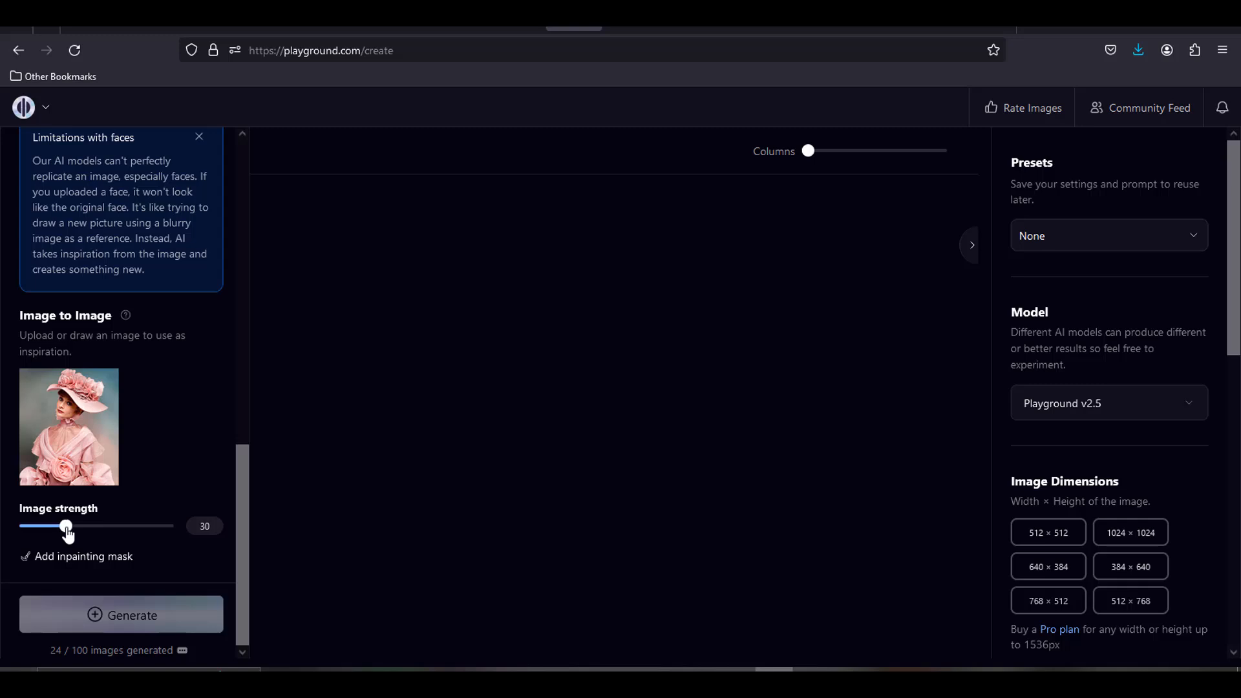
pyautogui.moveTo(66, 530); pyautogui.dragTo(177, 537)
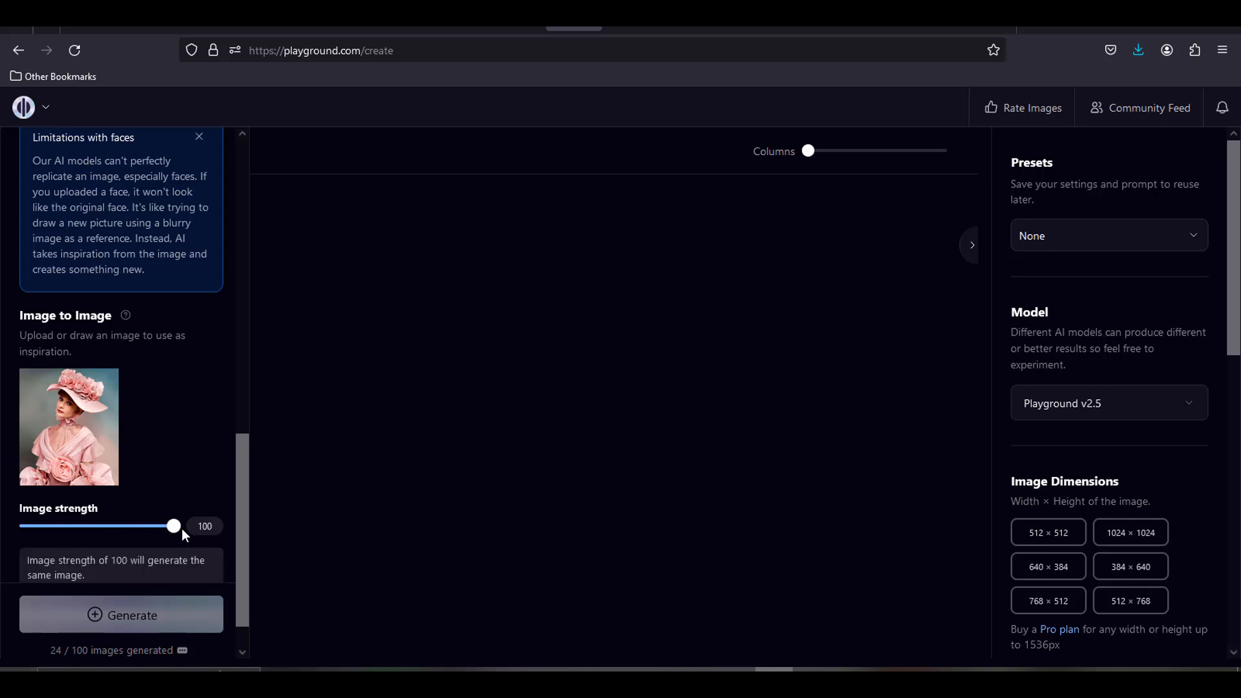
pyautogui.scroll(-2, 208, 464)
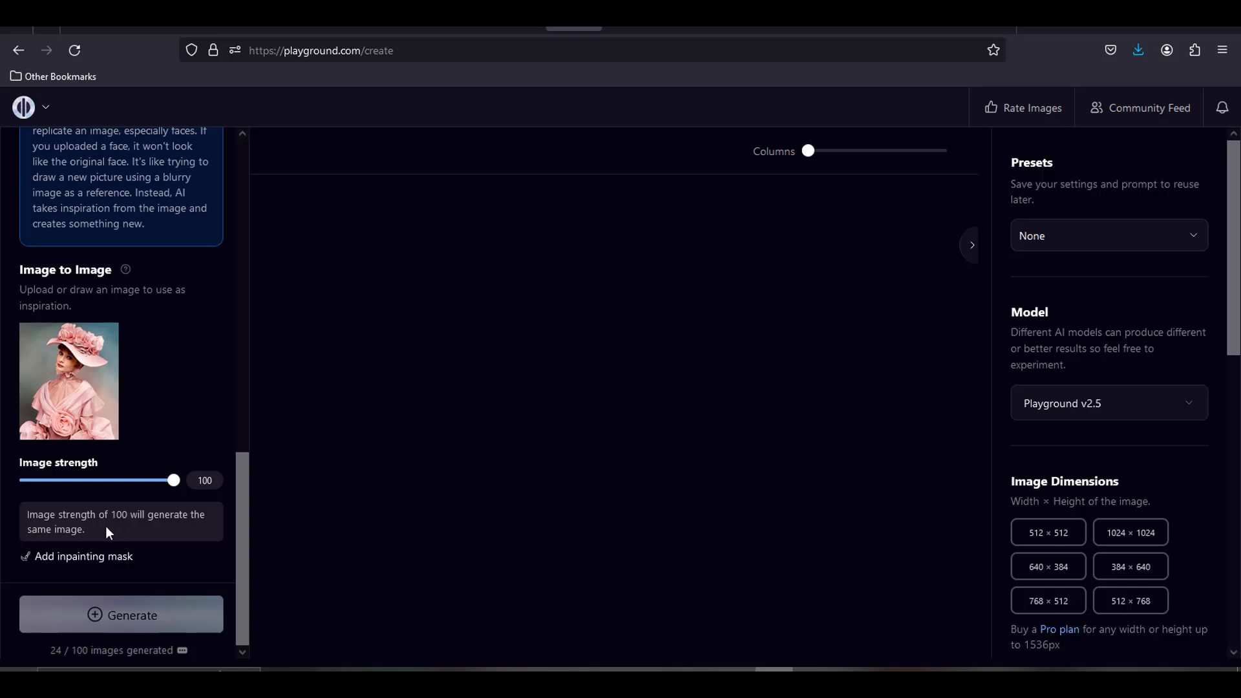
pyautogui.click(173, 483)
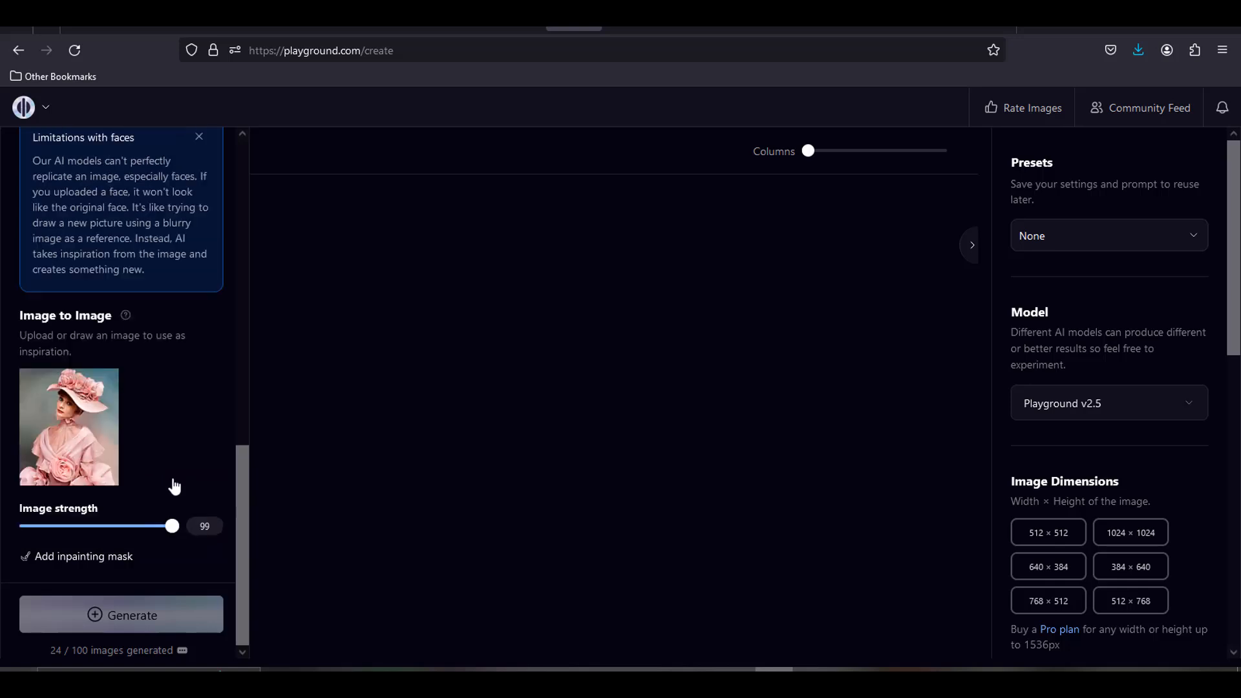
pyautogui.moveTo(171, 530); pyautogui.dragTo(68, 537)
# Read the Limitations with faces note above the Image to Image section
pyautogui.scroll(3, 127, 398)
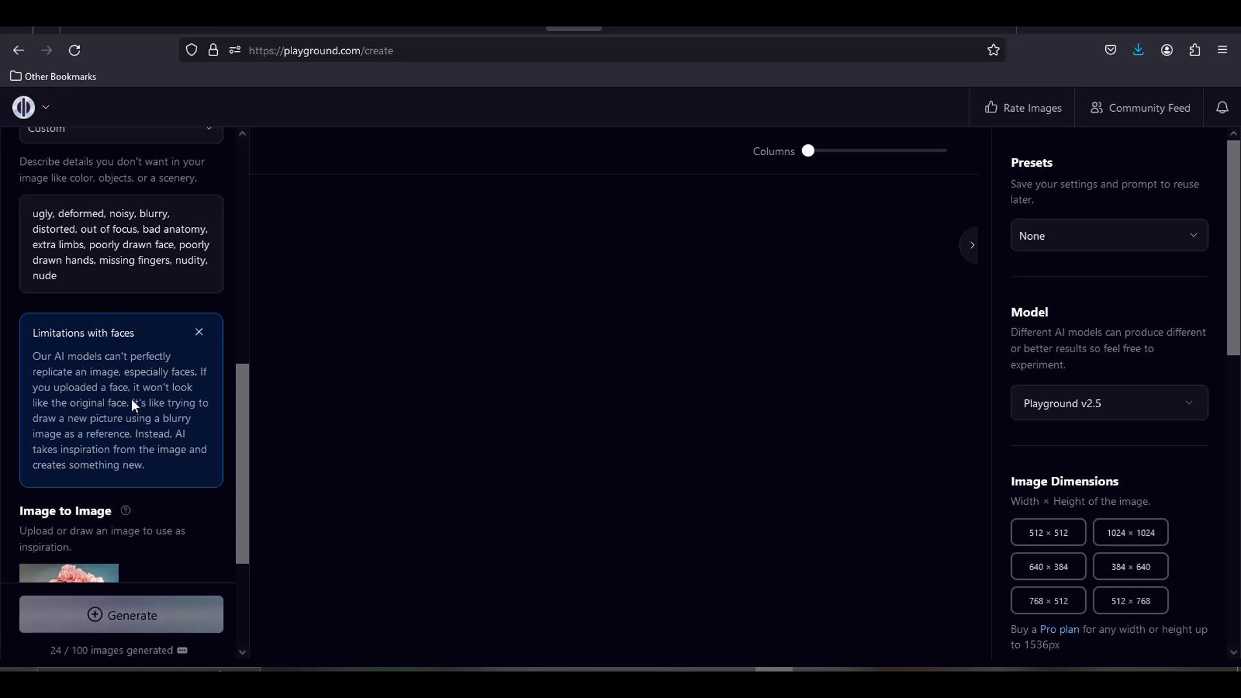
pyautogui.scroll(-2, 132, 406)
pyautogui.scroll(2, 131, 406)
pyautogui.scroll(-2, 121, 401)
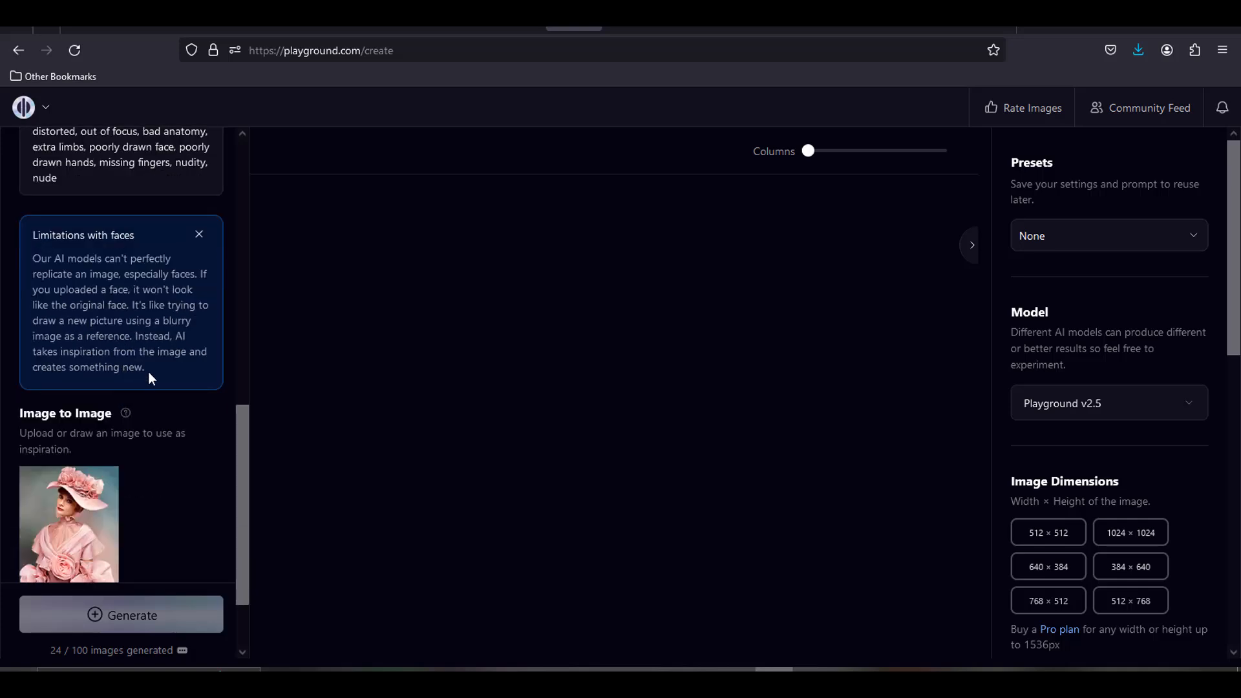
pyautogui.scroll(4, 156, 380)
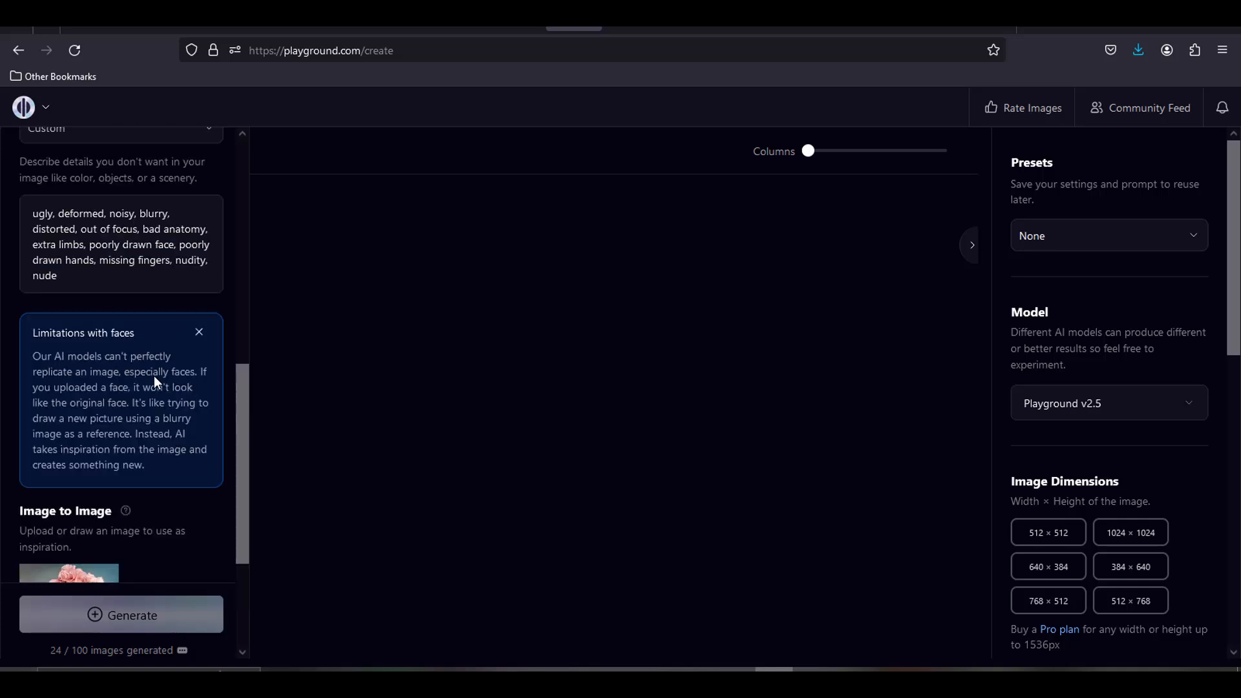
# Copy DeepL's English translation into the prompt: "Audrey Hepburn in a beautiful elegant light pink dress, in the studio on a monochrome light background"
pyautogui.scroll(8, 153, 375)
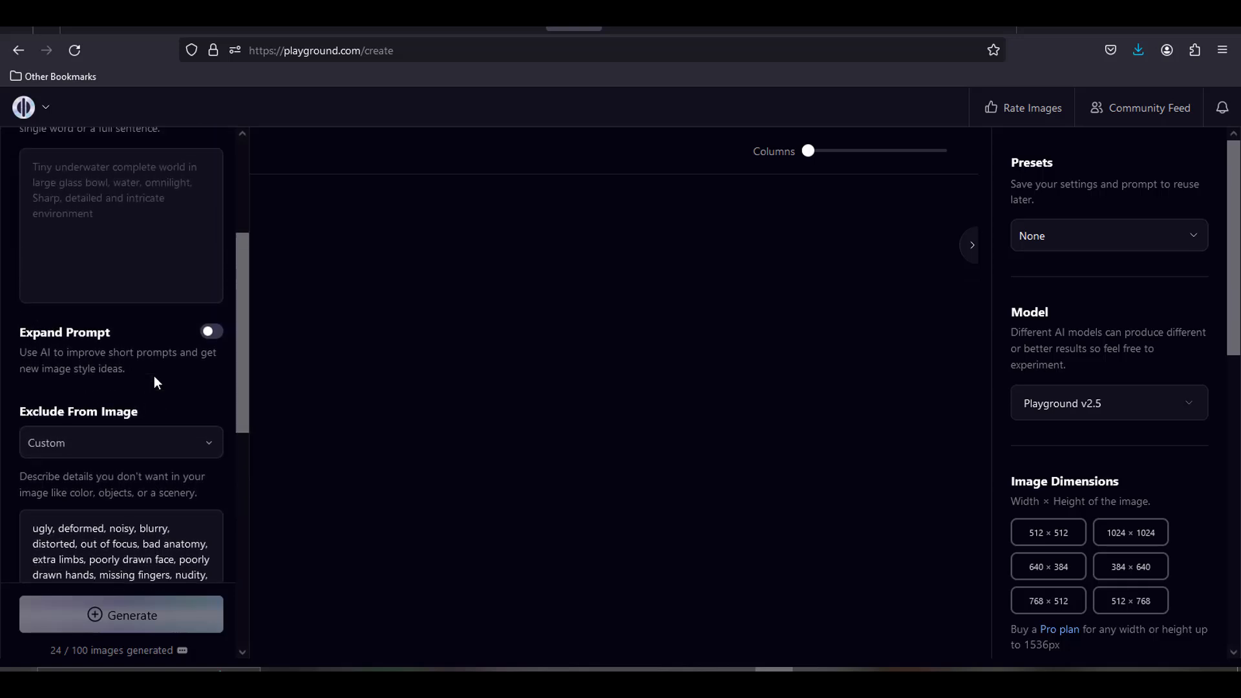
pyautogui.click(33, 340)
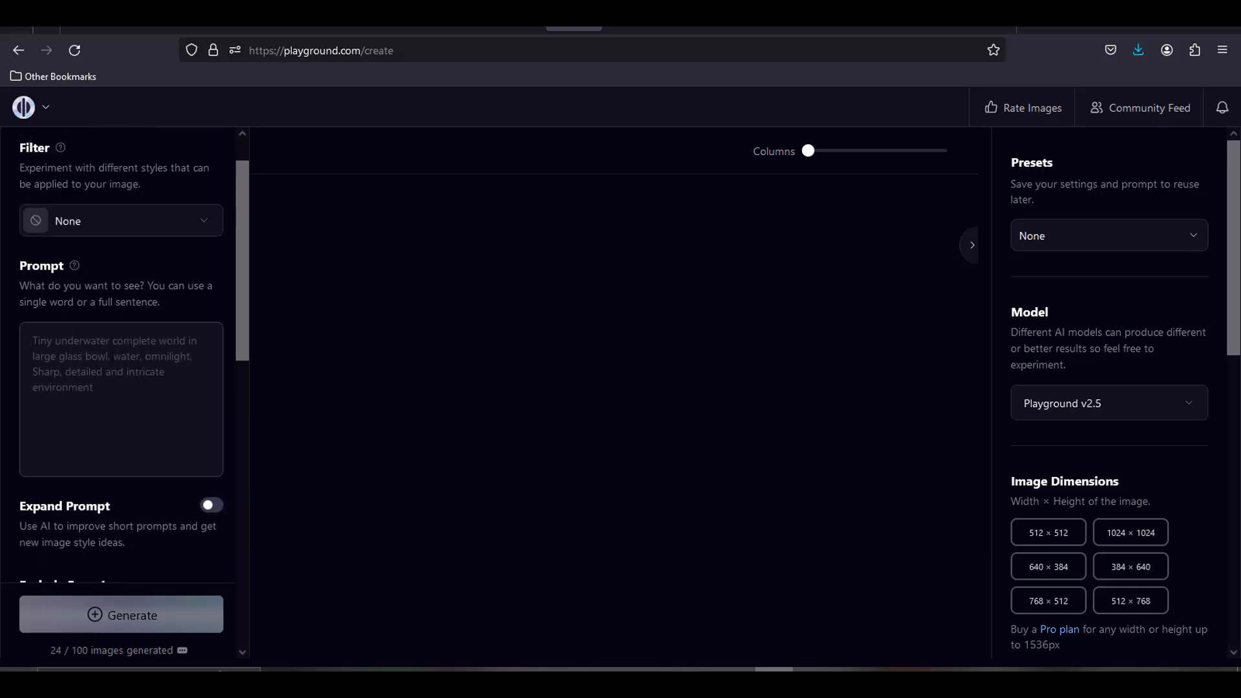
pyautogui.hotkey('ctrl', 'Tab')
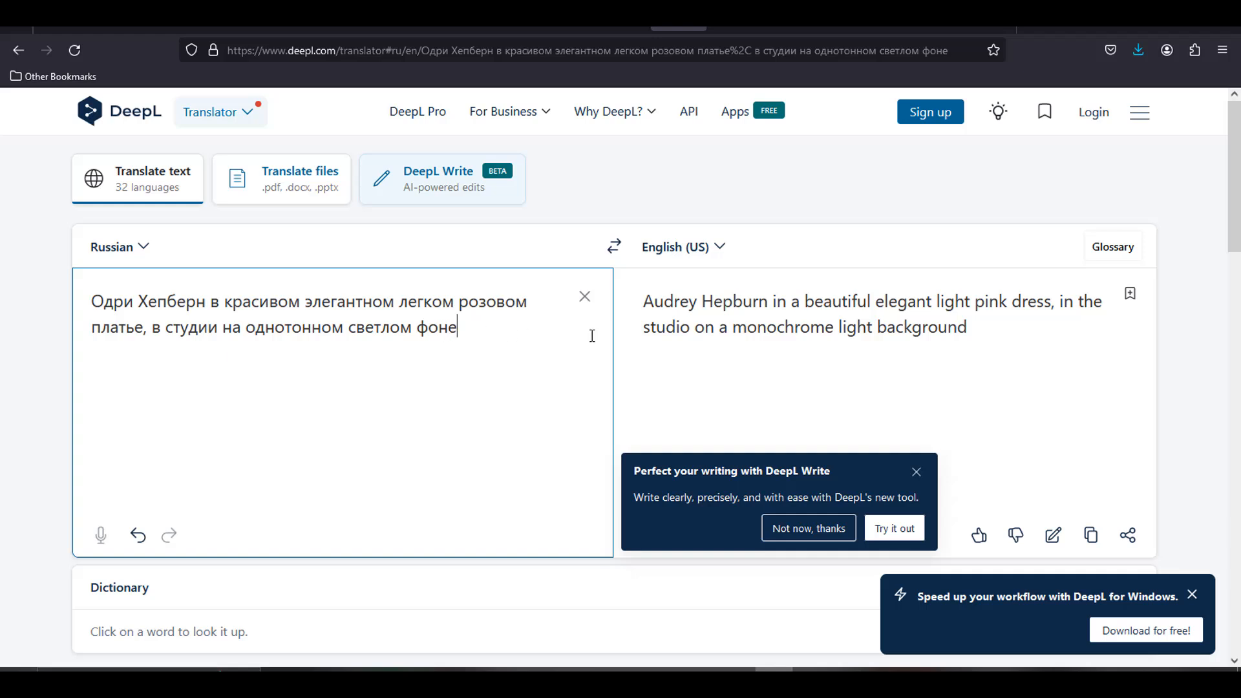
pyautogui.moveTo(989, 324); pyautogui.dragTo(633, 291)
pyautogui.hotkey('ctrl', 'c')
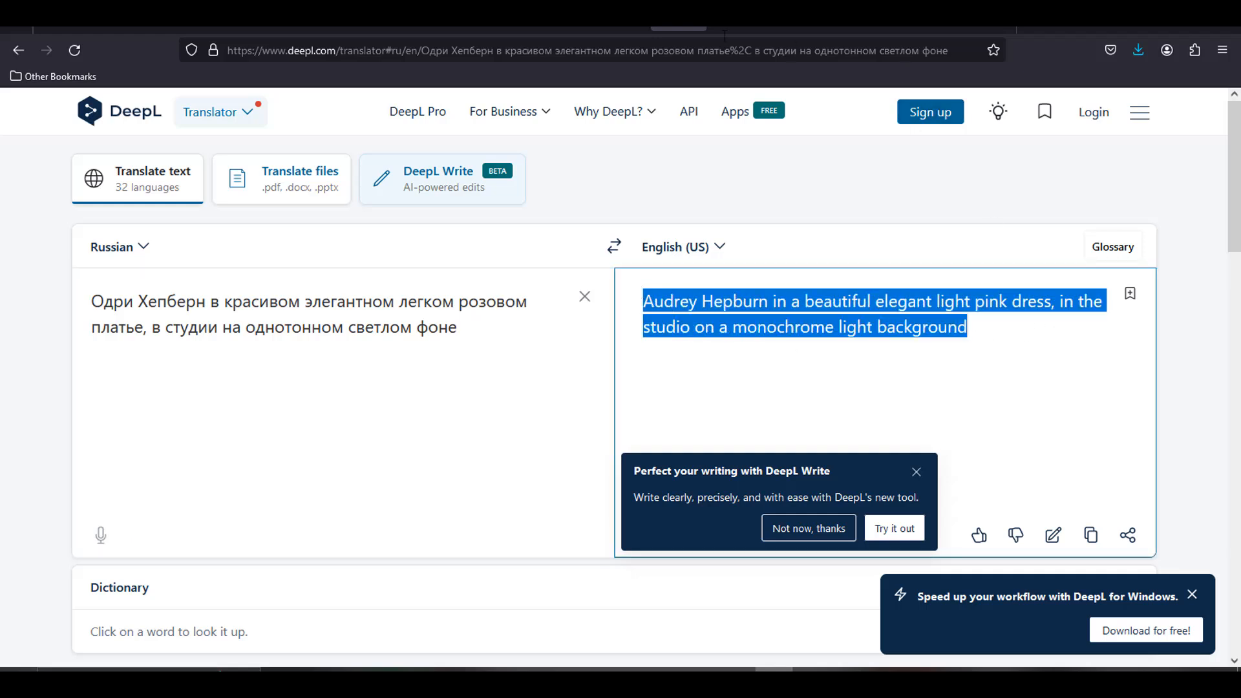
pyautogui.click(871, 37)
pyautogui.scroll(8, 166, 262)
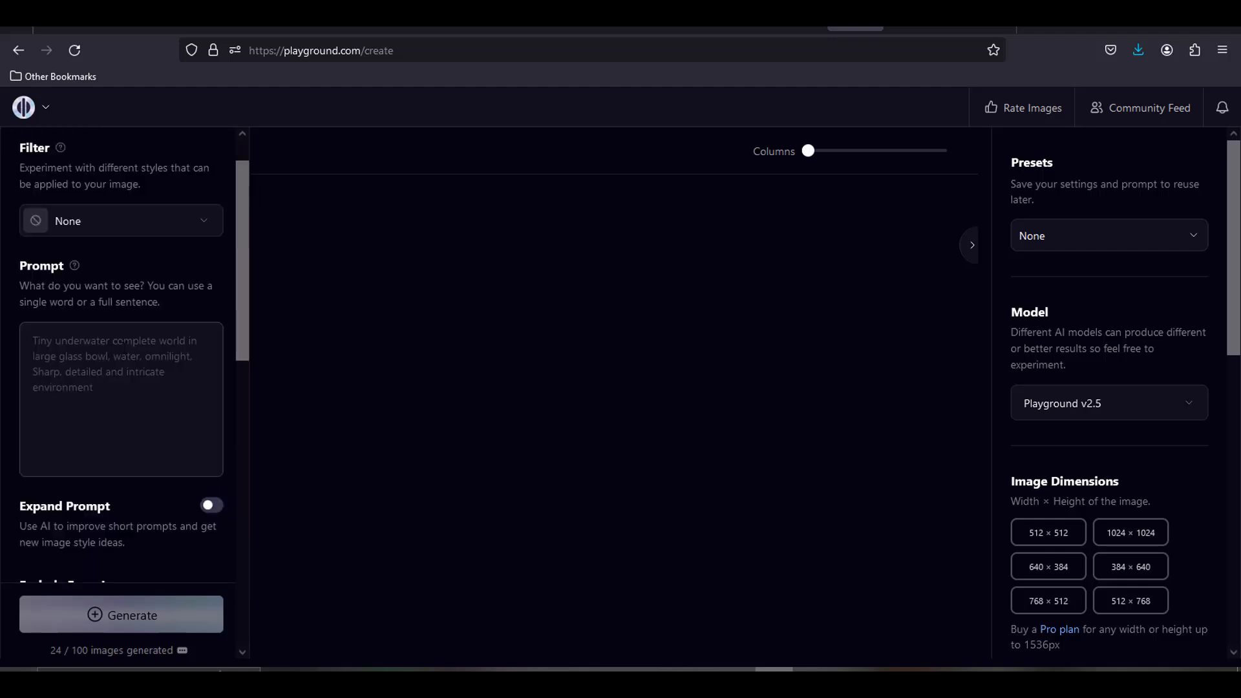
pyautogui.hotkey('ctrl', 'v')
# Set the image dimensions to 384 × 640, generate an image from the prompt and reference, and view it
pyautogui.scroll(-2, 191, 190)
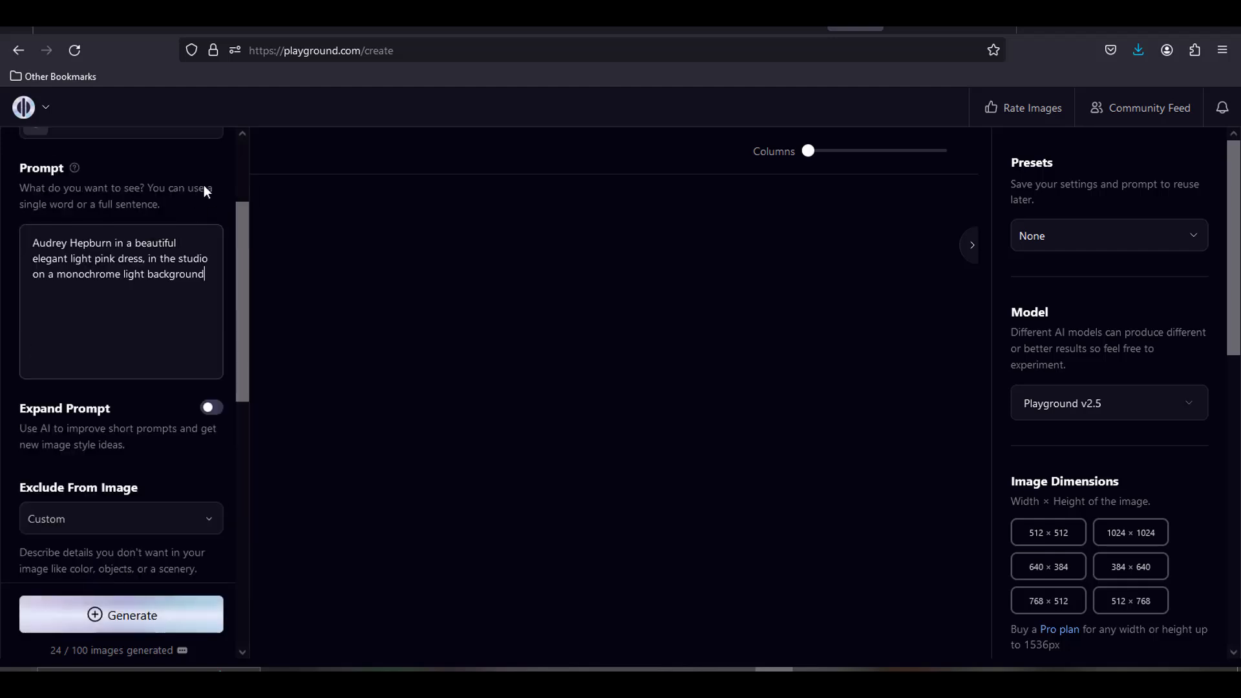
pyautogui.scroll(-6, 211, 269)
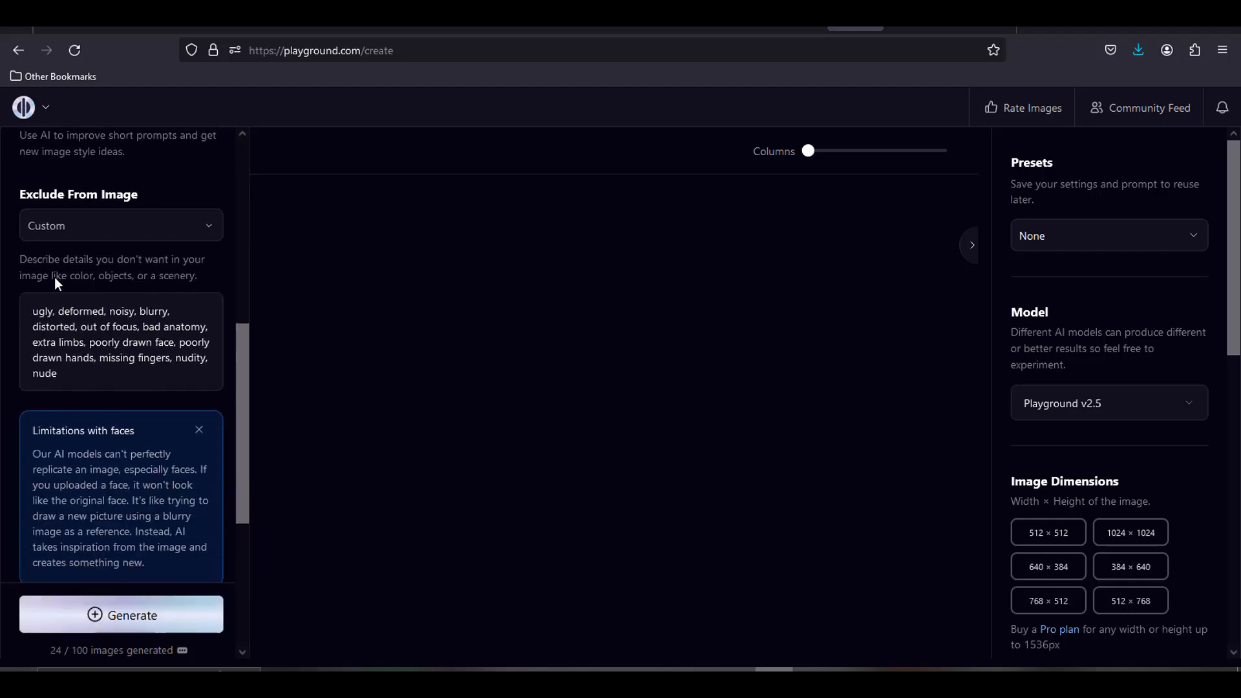
pyautogui.scroll(-2, 118, 379)
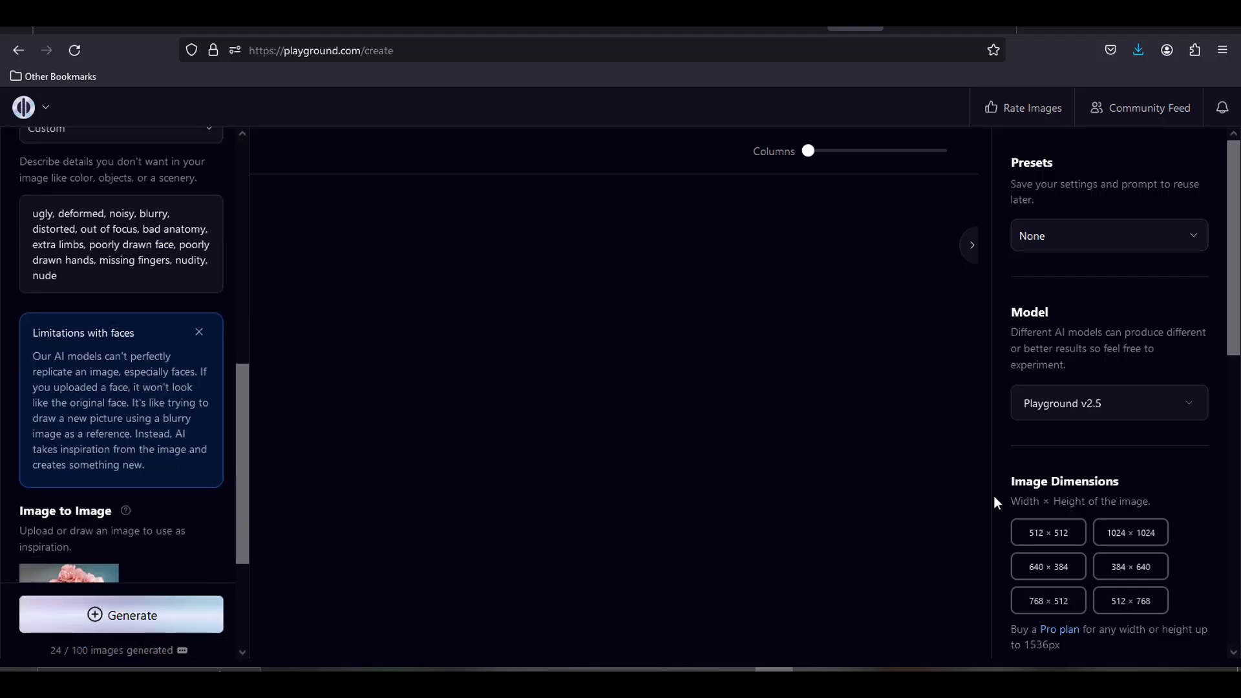
pyautogui.scroll(-4, 246, 529)
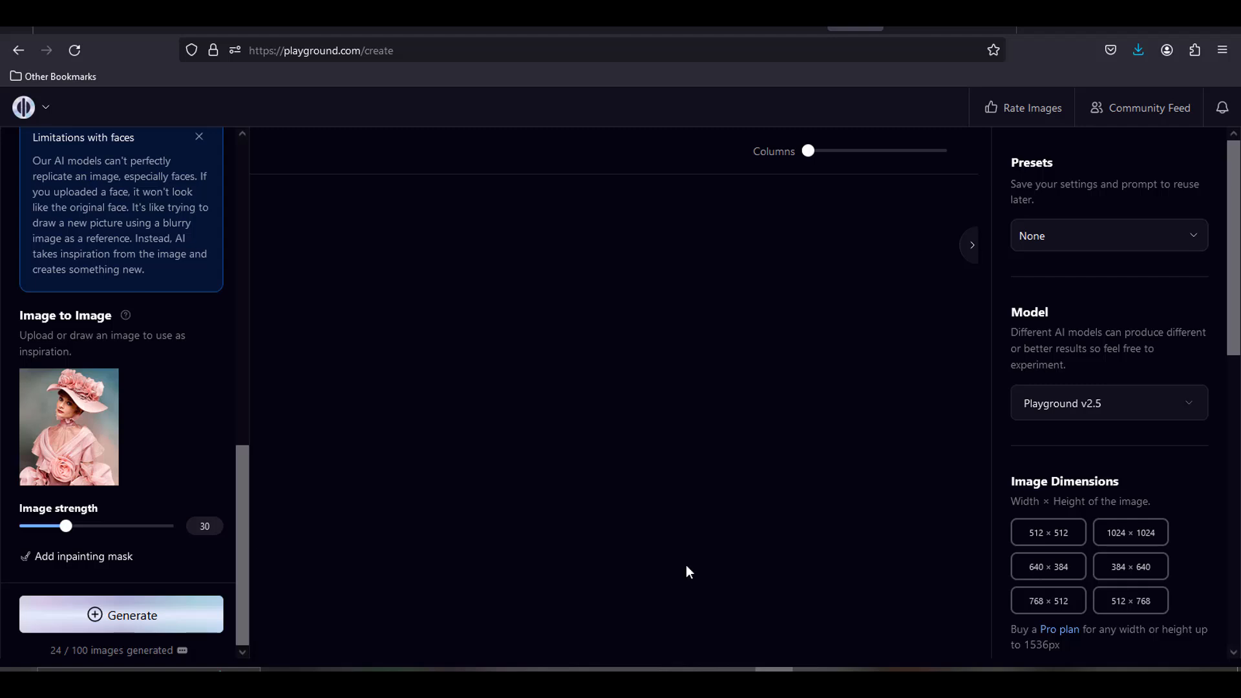
pyautogui.click(1130, 567)
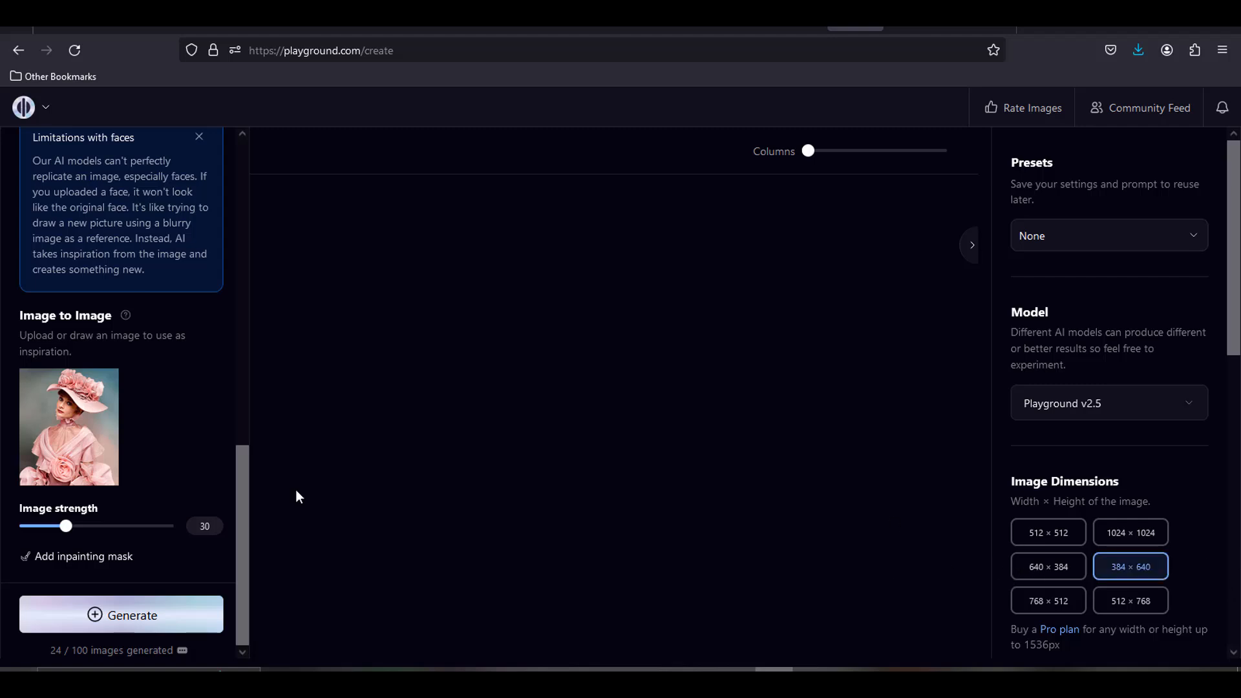
pyautogui.click(119, 624)
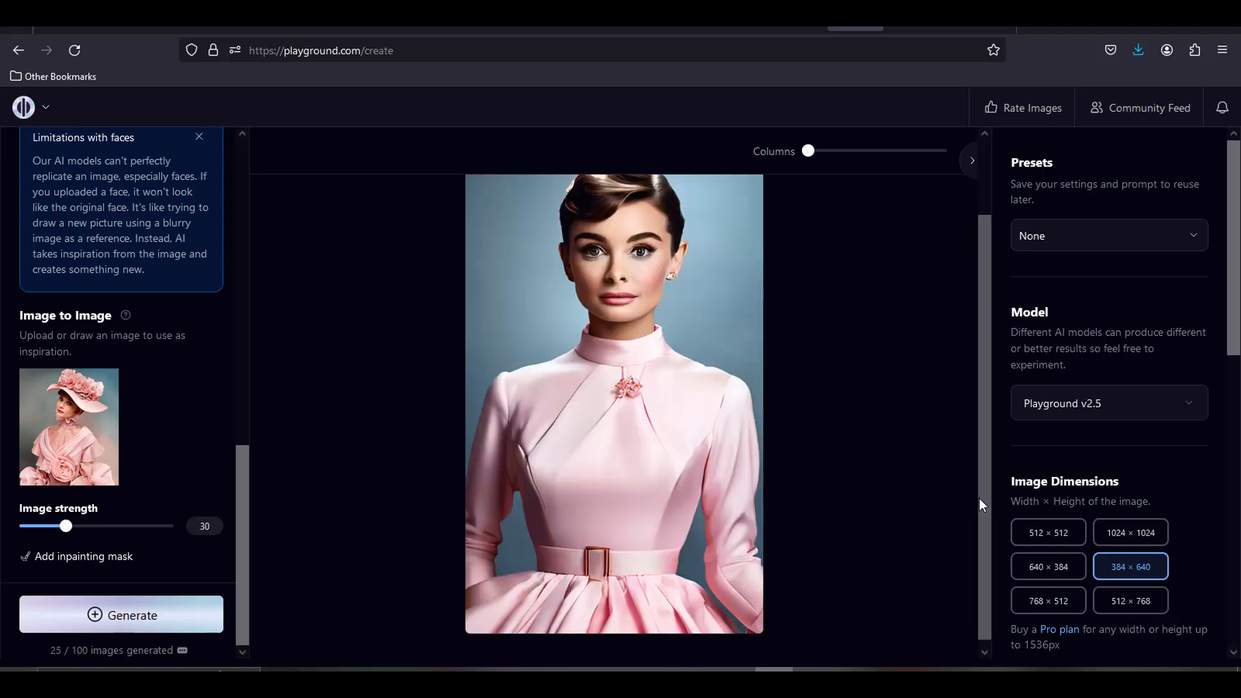
pyautogui.moveTo(979, 498)
pyautogui.mouseDown()
pyautogui.moveTo(981, 470)
pyautogui.moveTo(969, 506)
pyautogui.mouseUp()
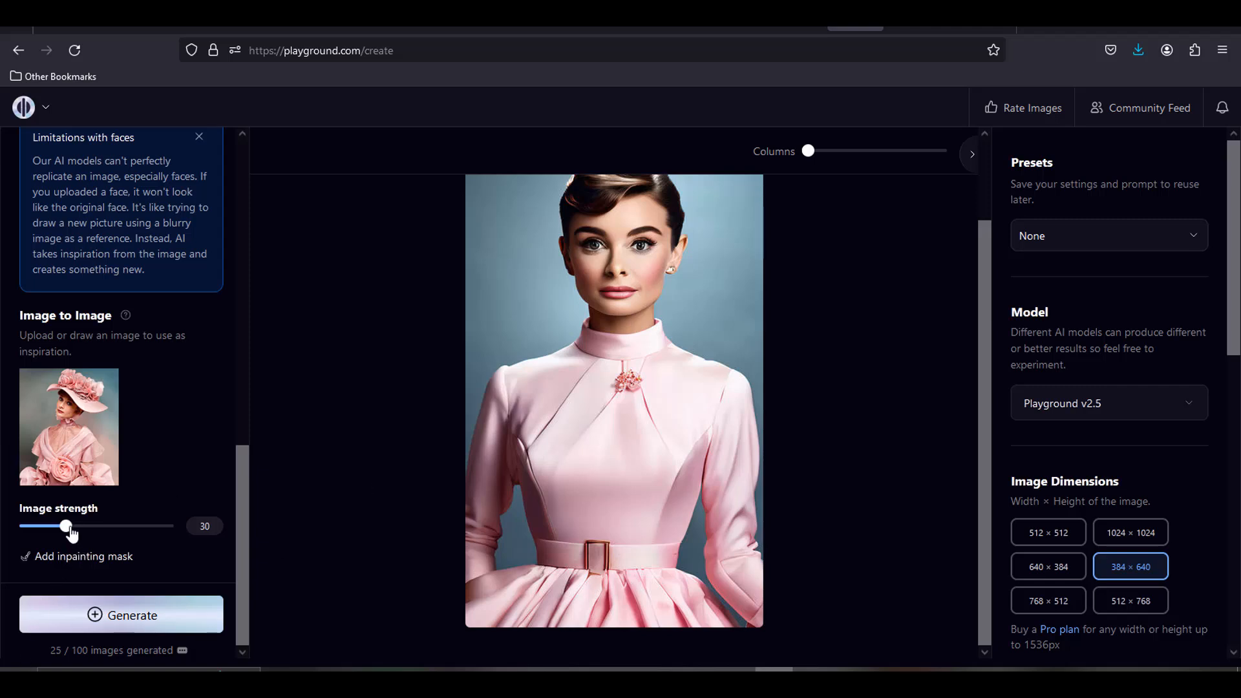
# Raise the image strength to 45 and generate two more images
pyautogui.moveTo(70, 529)
pyautogui.mouseDown()
pyautogui.moveTo(115, 528)
pyautogui.moveTo(89, 527)
pyautogui.mouseUp()
pyautogui.click(101, 617)
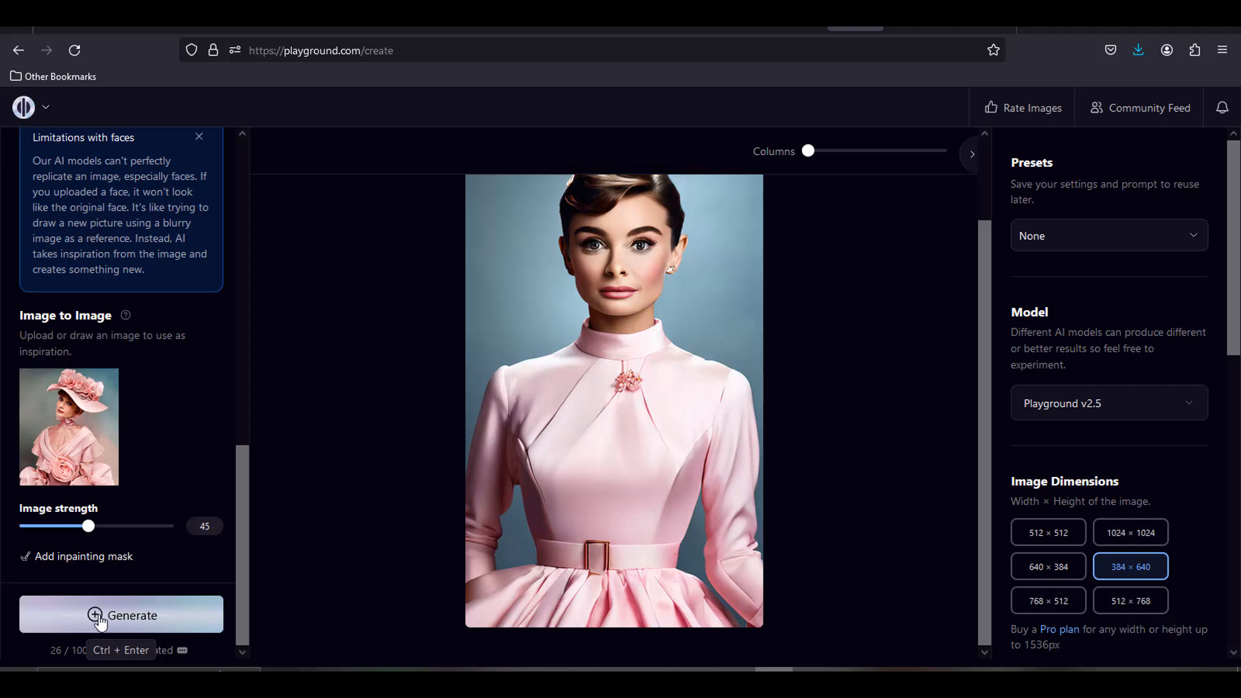
pyautogui.click(102, 620)
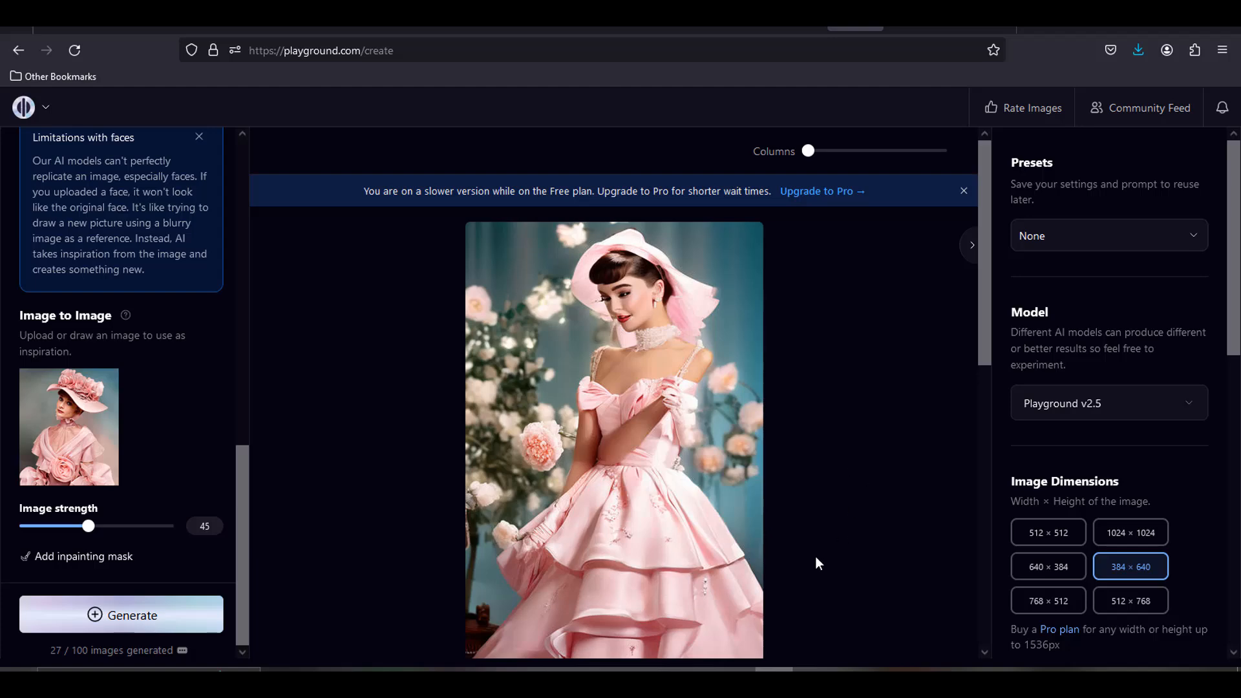
# Compare the two generated portraits and delete the one with the pink hat and rose background
pyautogui.scroll(-1, 794, 581)
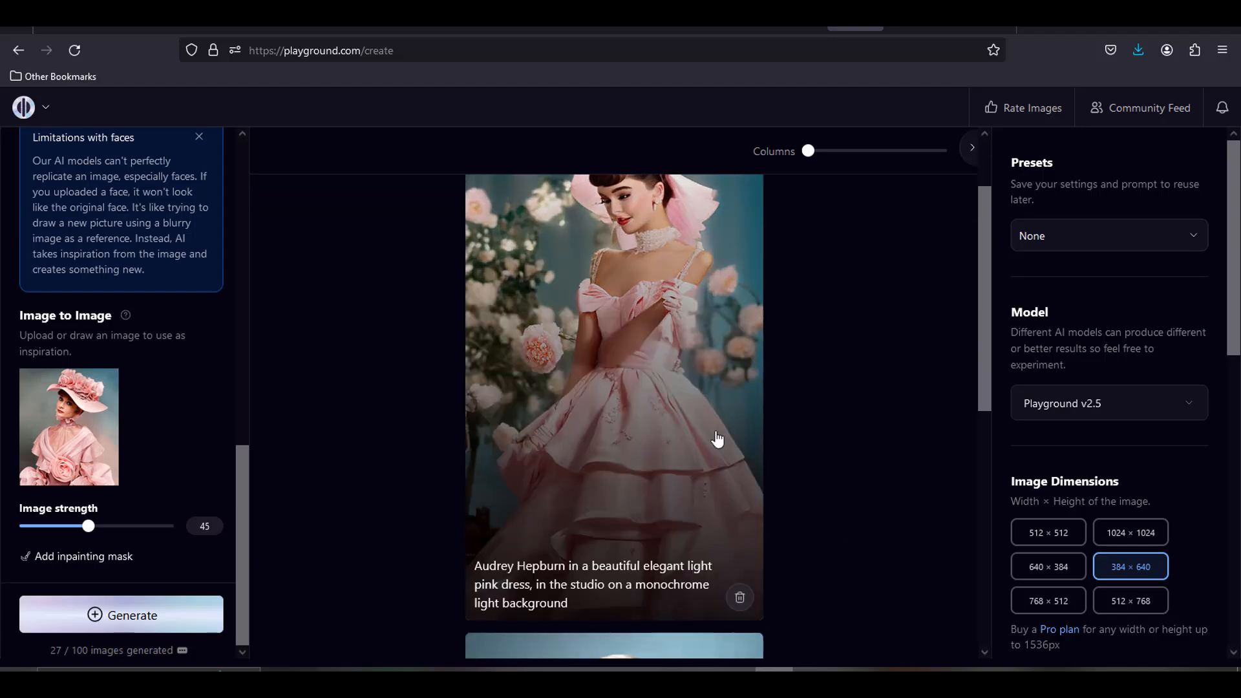
pyautogui.scroll(-5, 822, 505)
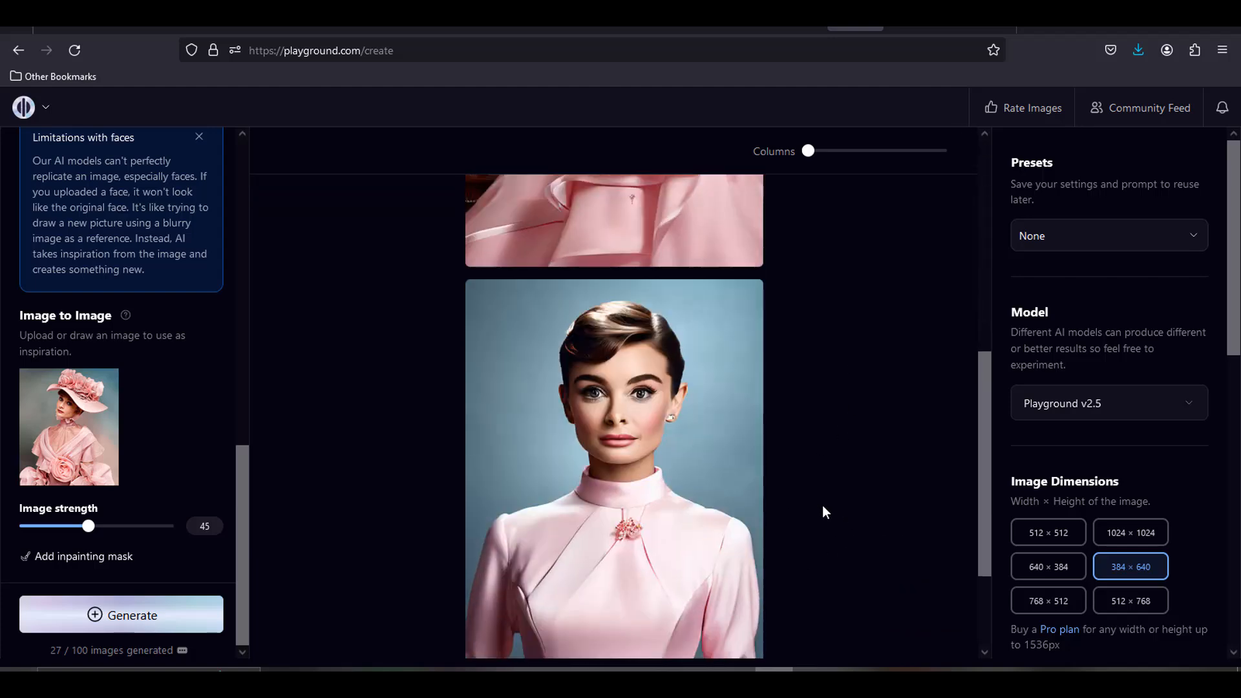
pyautogui.scroll(5, 737, 583)
pyautogui.click(738, 585)
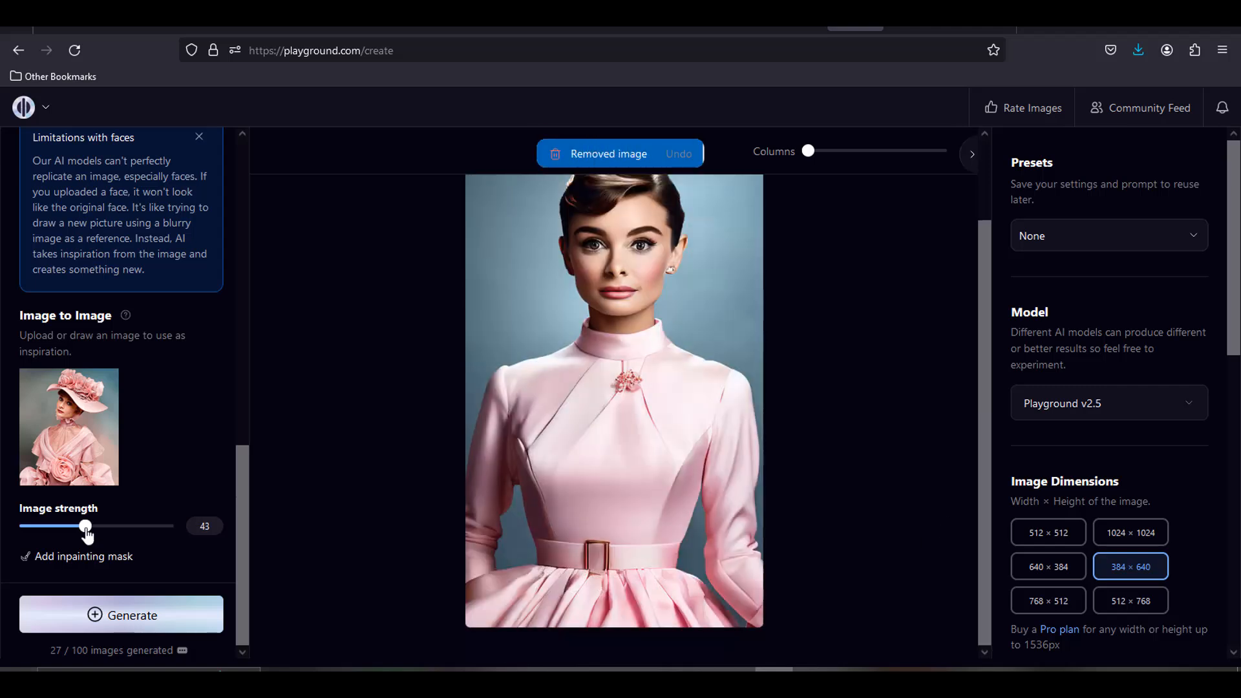
# Lower the image strength to 40, enable Expand Prompt, and generate another image
pyautogui.moveTo(88, 526); pyautogui.dragTo(82, 531)
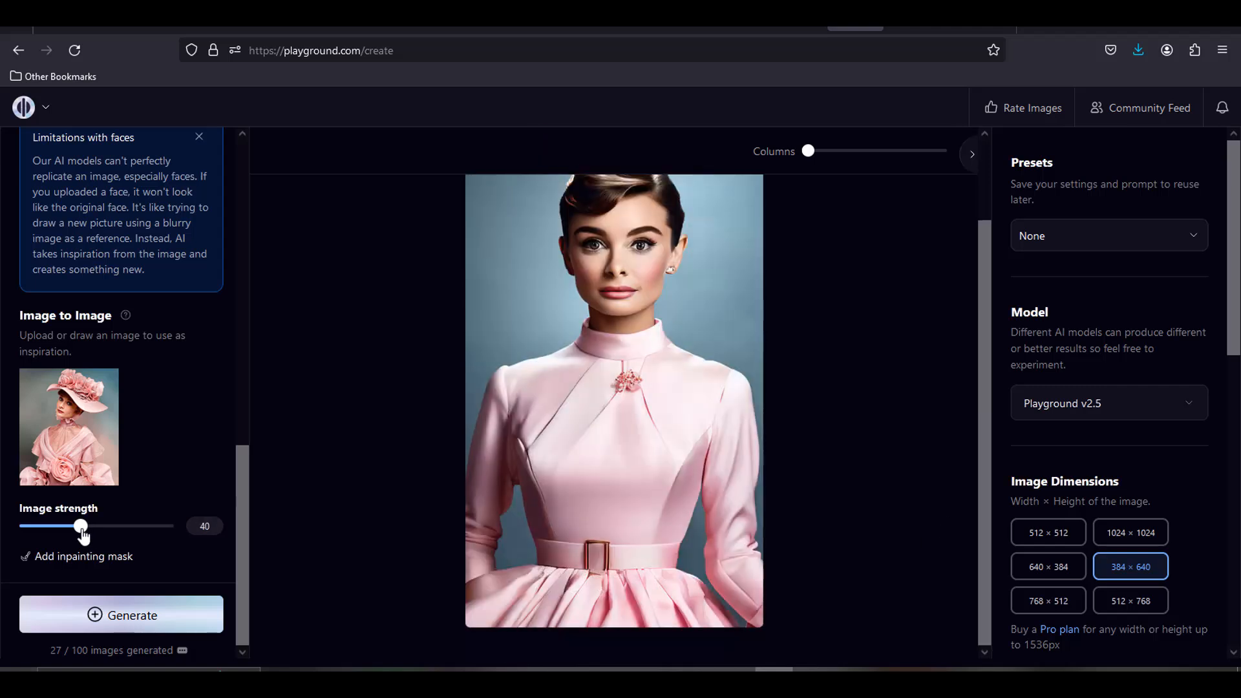
pyautogui.scroll(8, 225, 453)
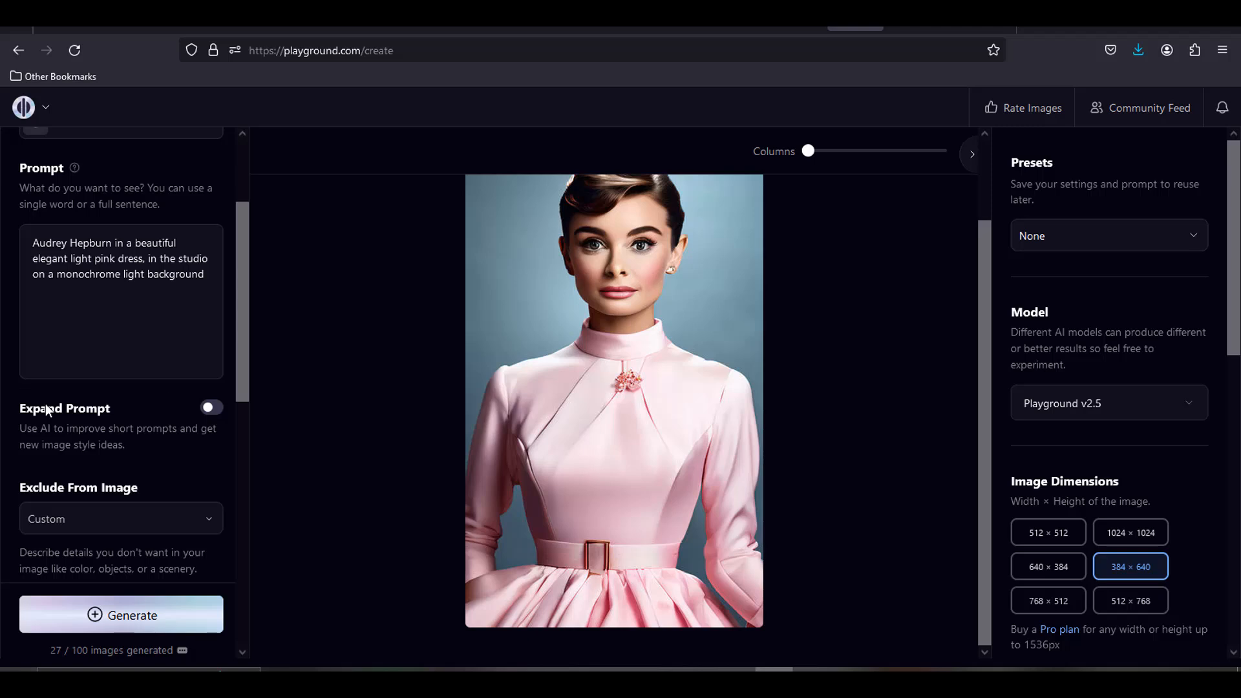
pyautogui.click(220, 417)
pyautogui.click(135, 624)
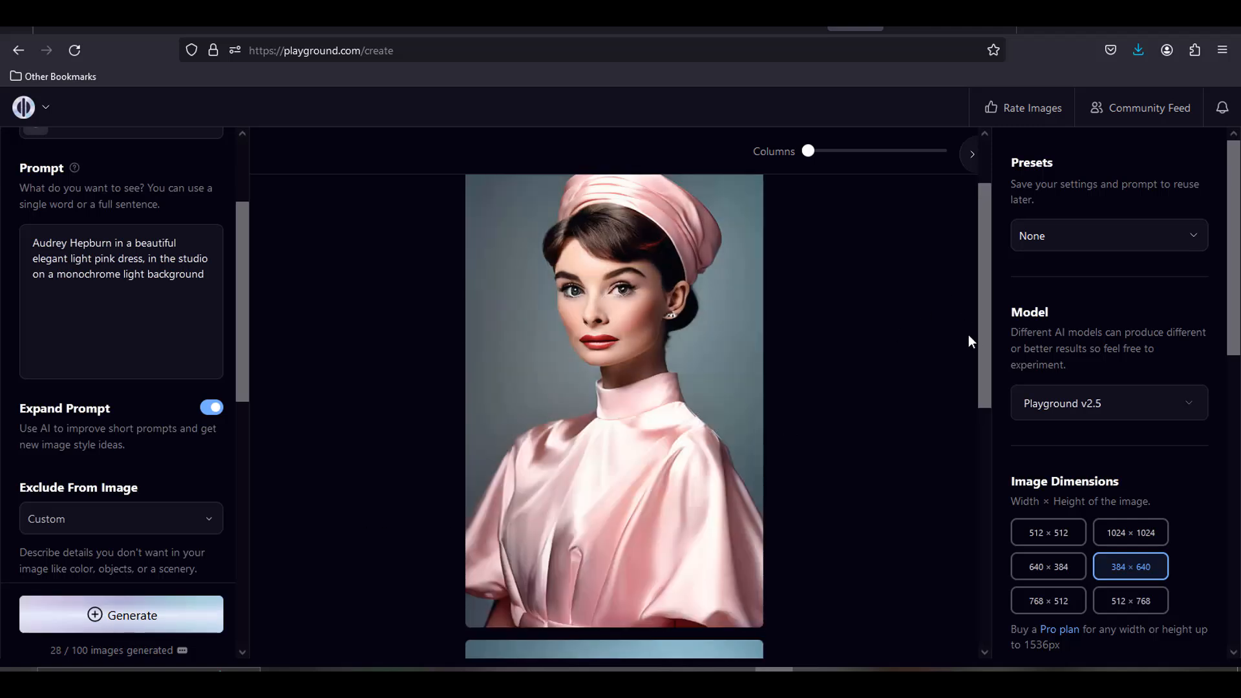
# Open a blank drawing canvas for Image to Image and set the brush to size 17 in brown
pyautogui.scroll(-2, 189, 522)
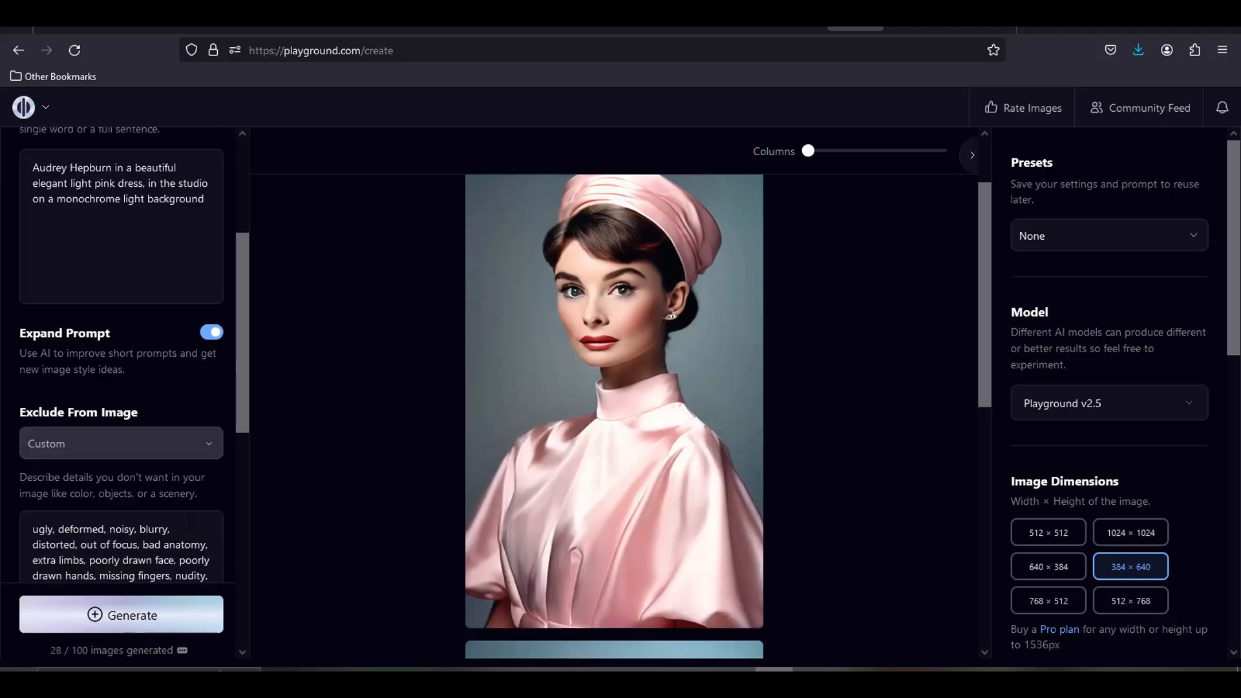
pyautogui.scroll(-10, 189, 522)
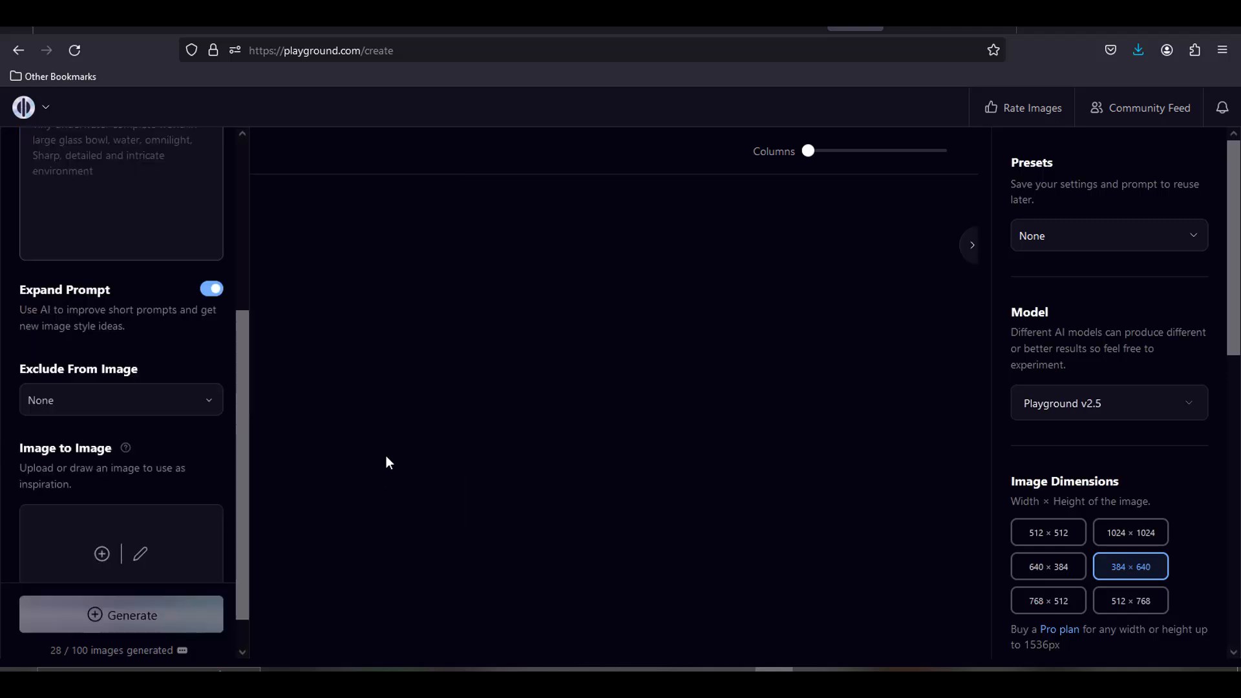
pyautogui.scroll(-1, 176, 467)
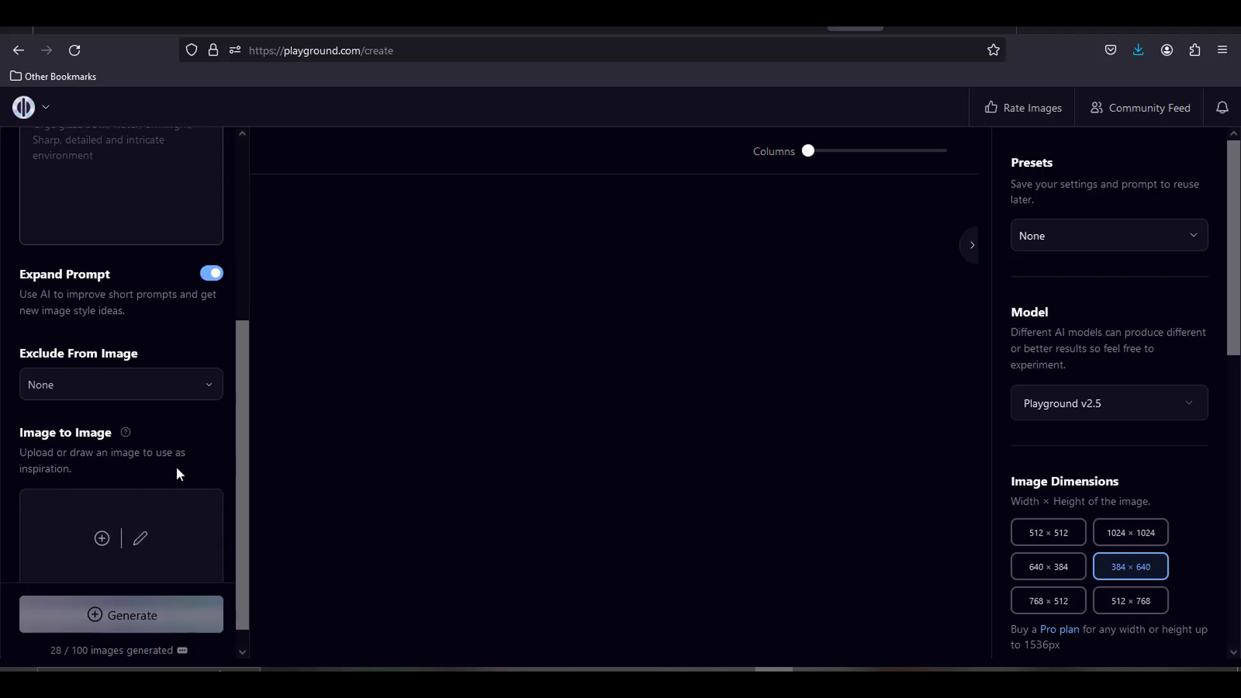
pyautogui.click(140, 517)
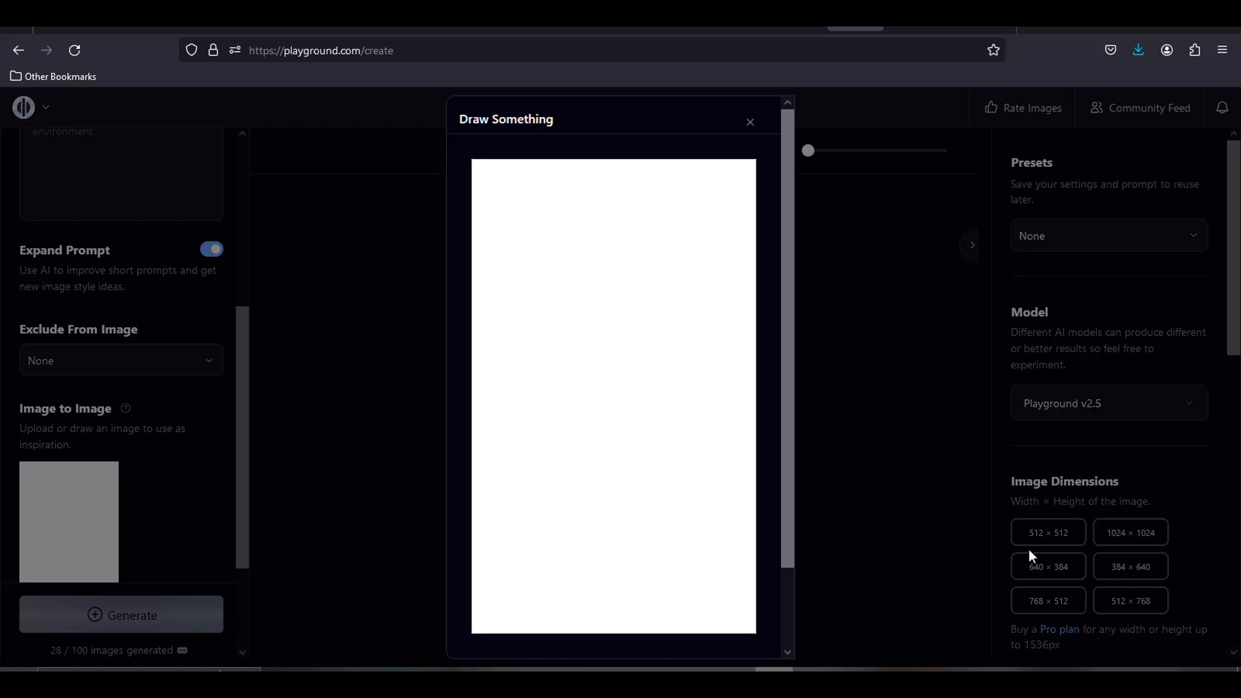
pyautogui.scroll(-2, 659, 485)
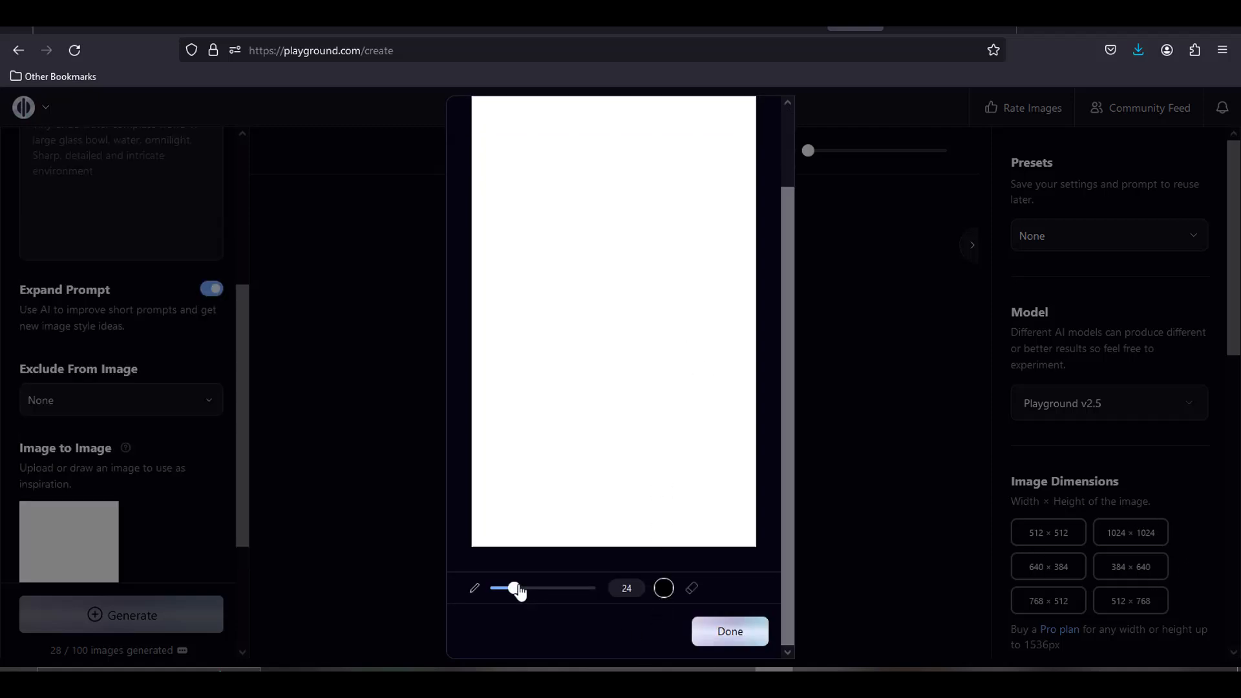
pyautogui.moveTo(519, 591); pyautogui.dragTo(506, 597)
pyautogui.click(663, 588)
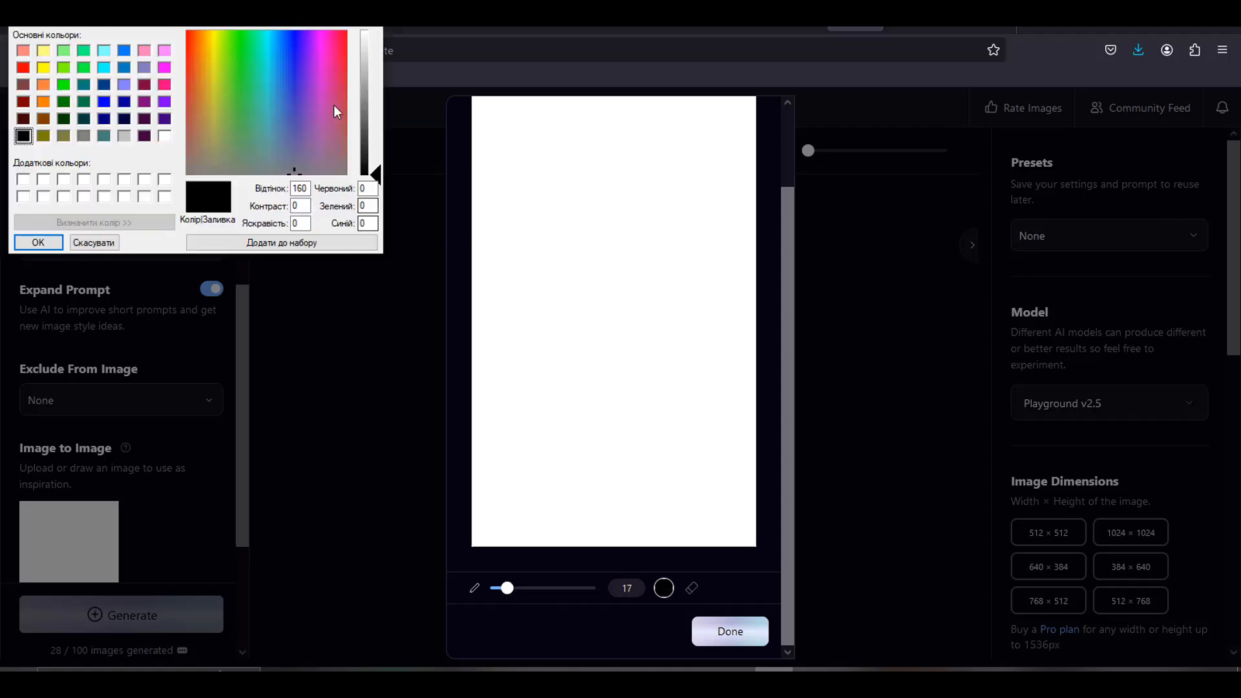
pyautogui.click(43, 117)
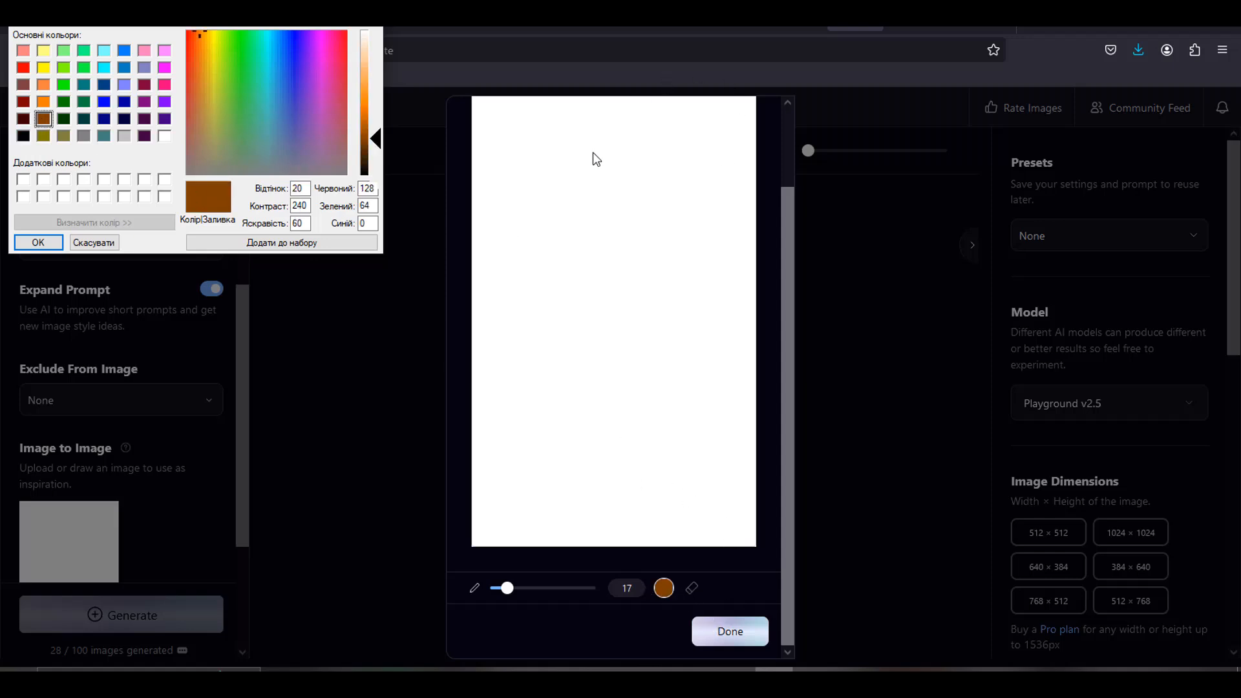
pyautogui.click(40, 240)
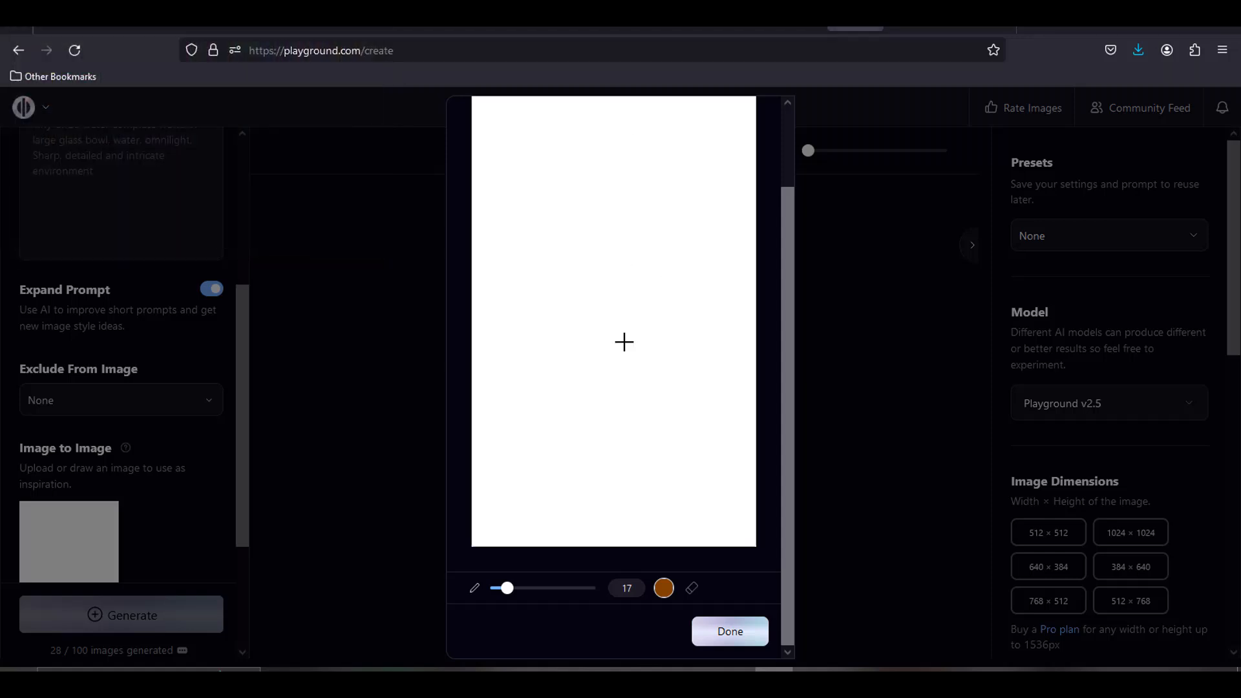
# Draw a brown tree with a curved trunk down to the canvas's lower edge and branches spreading across the upper half
pyautogui.moveTo(616, 132)
pyautogui.mouseDown()
pyautogui.moveTo(658, 357)
pyautogui.moveTo(625, 551)
pyautogui.mouseUp()
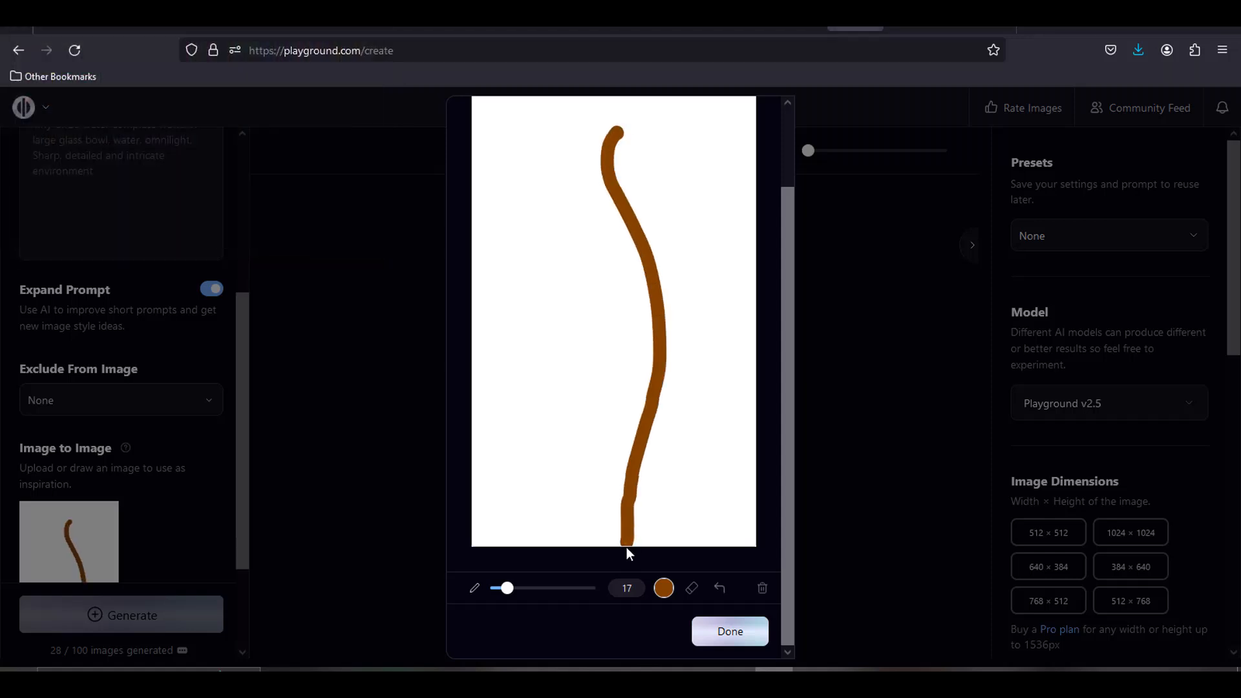
pyautogui.moveTo(542, 197)
pyautogui.mouseDown()
pyautogui.moveTo(562, 241)
pyautogui.moveTo(665, 346)
pyautogui.moveTo(681, 177)
pyautogui.mouseUp()
pyautogui.moveTo(685, 219); pyautogui.dragTo(729, 140)
pyautogui.moveTo(681, 197)
pyautogui.mouseDown()
pyautogui.moveTo(725, 156)
pyautogui.moveTo(657, 117)
pyautogui.mouseUp()
pyautogui.moveTo(569, 123); pyautogui.dragTo(613, 178)
pyautogui.moveTo(568, 244)
pyautogui.mouseDown()
pyautogui.moveTo(521, 241)
pyautogui.moveTo(493, 157)
pyautogui.mouseUp()
pyautogui.moveTo(585, 193)
pyautogui.mouseDown()
pyautogui.moveTo(607, 259)
pyautogui.moveTo(510, 302)
pyautogui.mouseUp()
pyautogui.moveTo(675, 310); pyautogui.dragTo(725, 244)
# Change the brush colour to dark green and its size to 29
pyautogui.click(664, 588)
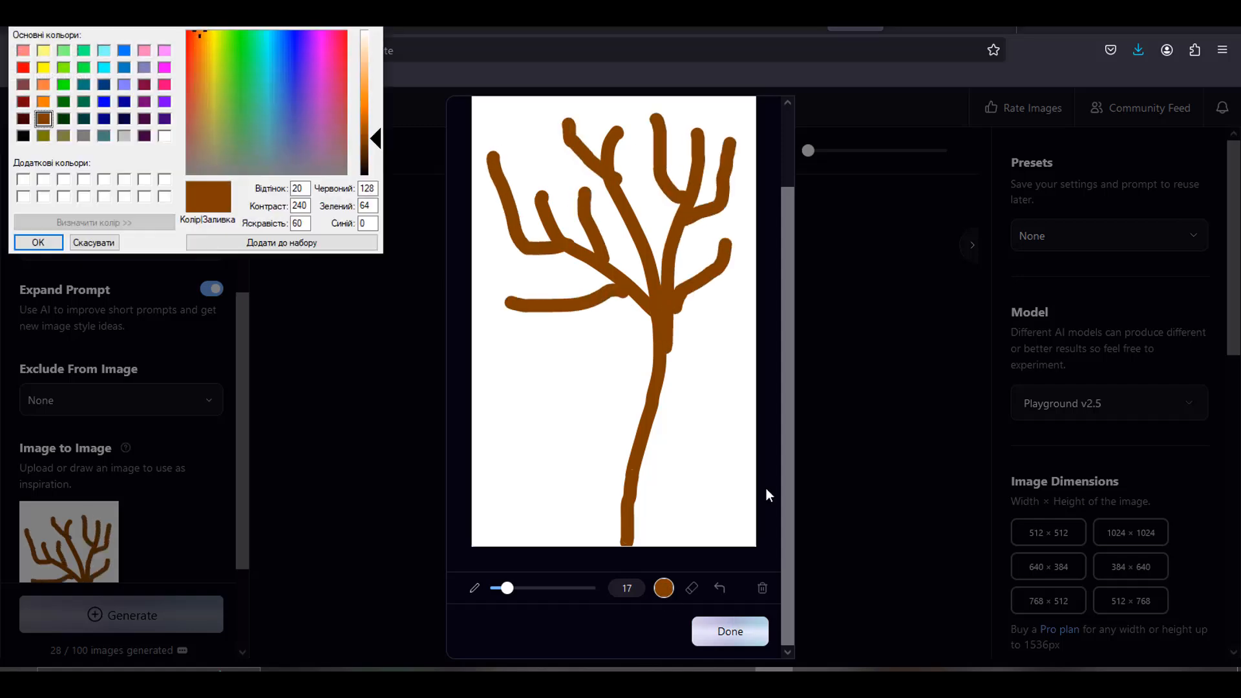
pyautogui.click(82, 69)
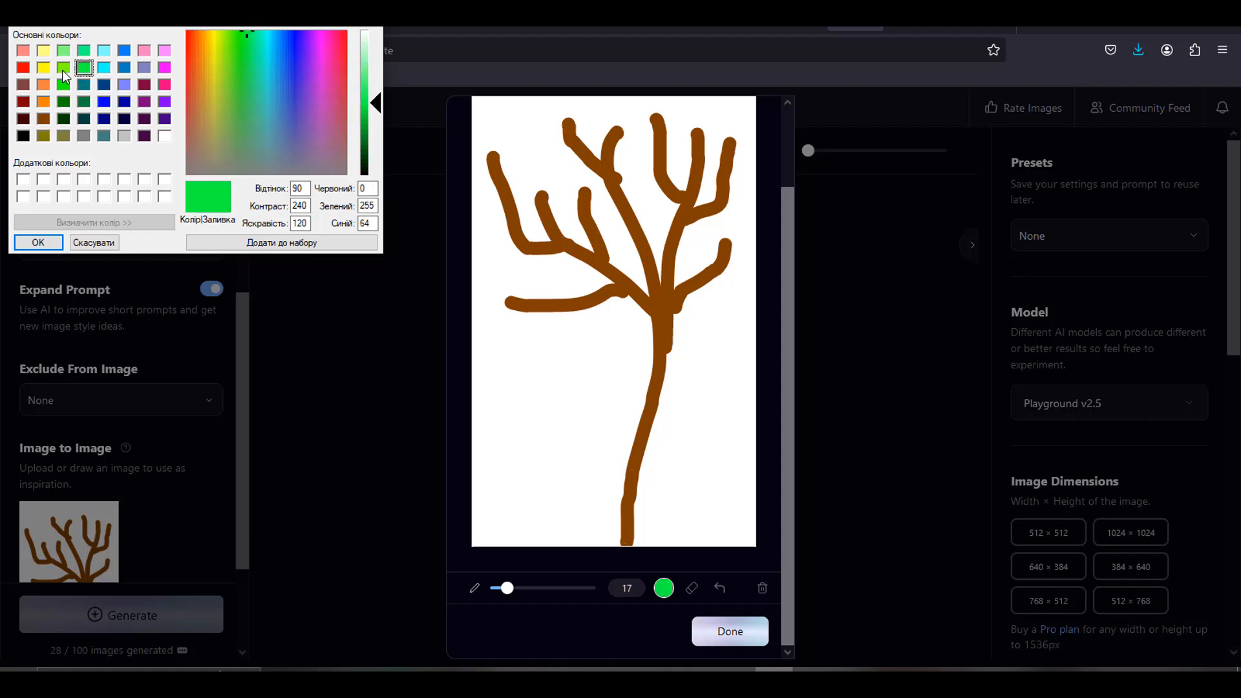
pyautogui.click(63, 102)
pyautogui.press('Return')
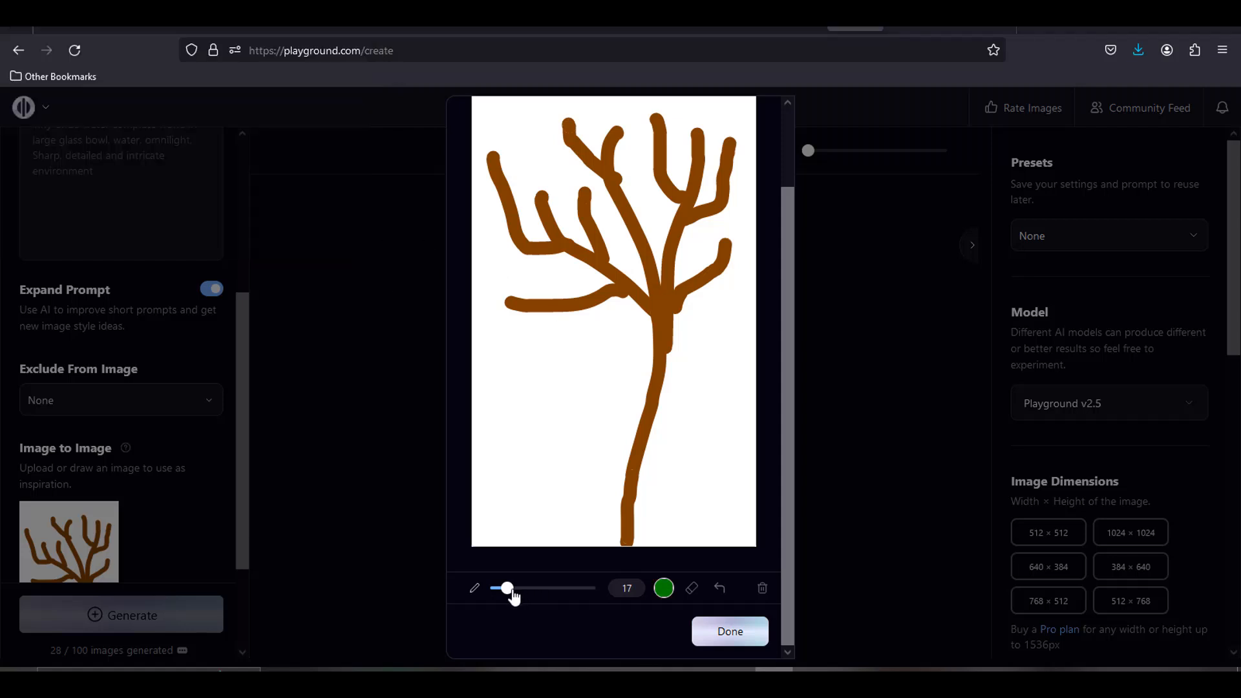
pyautogui.moveTo(507, 588); pyautogui.dragTo(520, 591)
# Dab dark green foliage along all the tree's branches, undoing the stray dab near the canvas edge
pyautogui.click(510, 296)
pyautogui.click(530, 304)
pyautogui.click(573, 297)
pyautogui.click(555, 317)
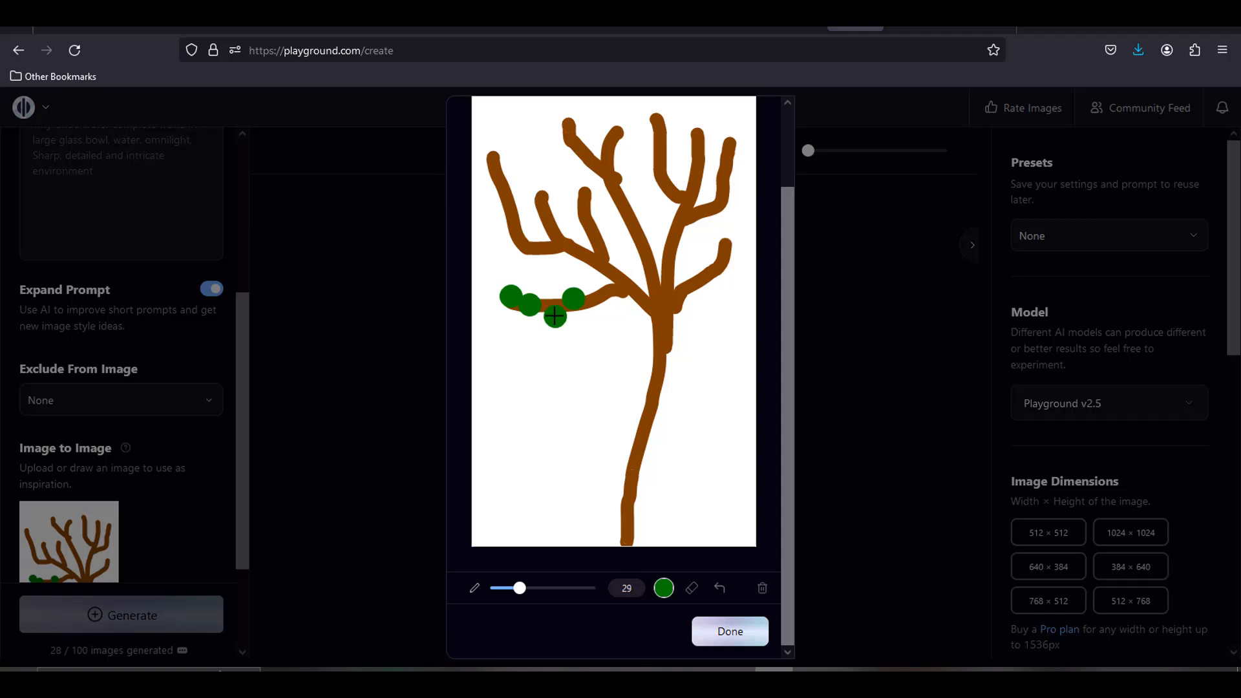
pyautogui.click(552, 301)
pyautogui.click(476, 227)
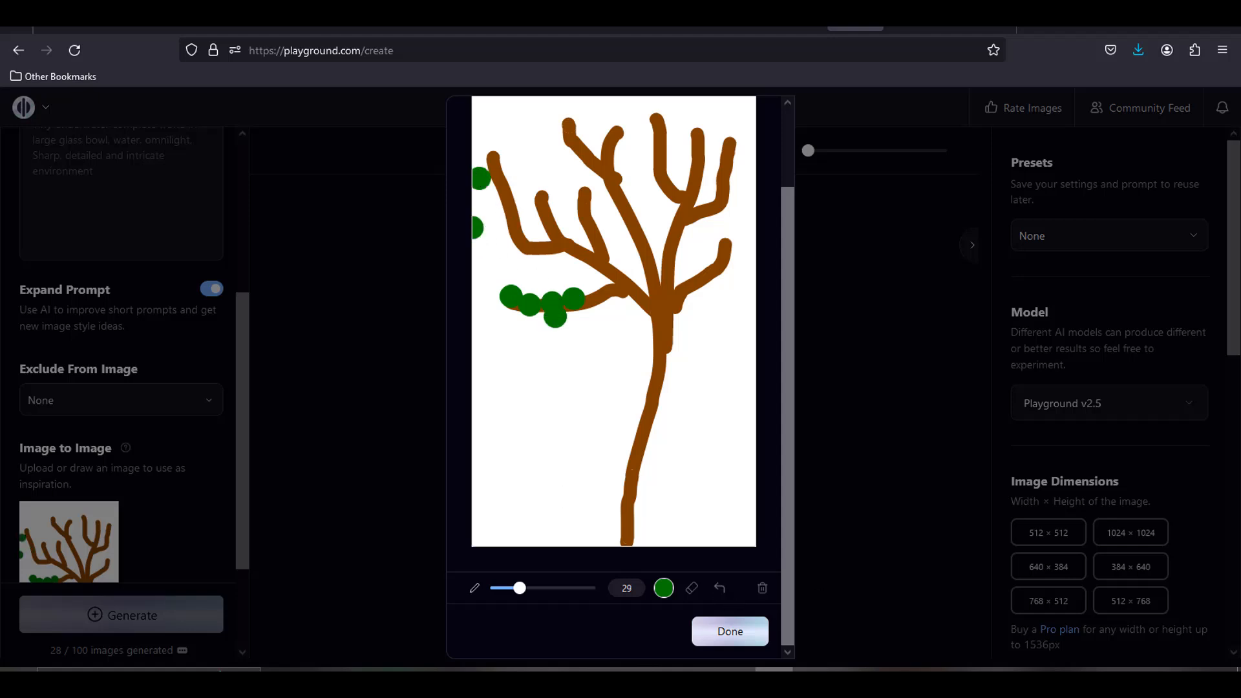
pyautogui.click(720, 590)
pyautogui.click(497, 157)
pyautogui.click(514, 226)
pyautogui.click(549, 249)
pyautogui.click(628, 125)
pyautogui.click(586, 197)
pyautogui.click(604, 272)
pyautogui.click(702, 206)
pyautogui.click(696, 300)
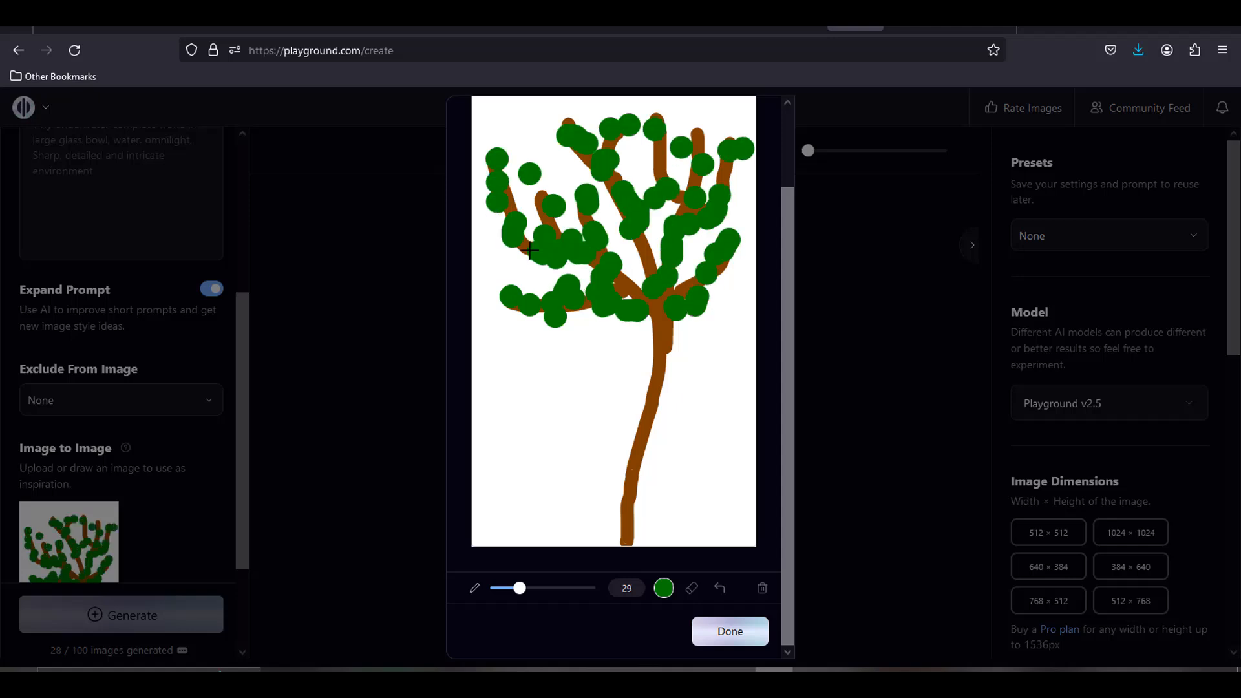
# Paint green grass and bushes along the base of the tree and finish the drawing
pyautogui.moveTo(543, 506)
pyautogui.mouseDown()
pyautogui.moveTo(591, 525)
pyautogui.moveTo(565, 502)
pyautogui.moveTo(601, 536)
pyautogui.mouseUp()
pyautogui.moveTo(620, 491); pyautogui.dragTo(650, 533)
pyautogui.moveTo(694, 517); pyautogui.dragTo(709, 536)
pyautogui.moveTo(676, 510)
pyautogui.mouseDown()
pyautogui.moveTo(602, 515)
pyautogui.moveTo(593, 530)
pyautogui.moveTo(609, 511)
pyautogui.moveTo(615, 537)
pyautogui.moveTo(713, 541)
pyautogui.mouseUp()
pyautogui.moveTo(533, 525)
pyautogui.mouseDown()
pyautogui.moveTo(549, 537)
pyautogui.moveTo(484, 527)
pyautogui.mouseUp()
pyautogui.click(729, 633)
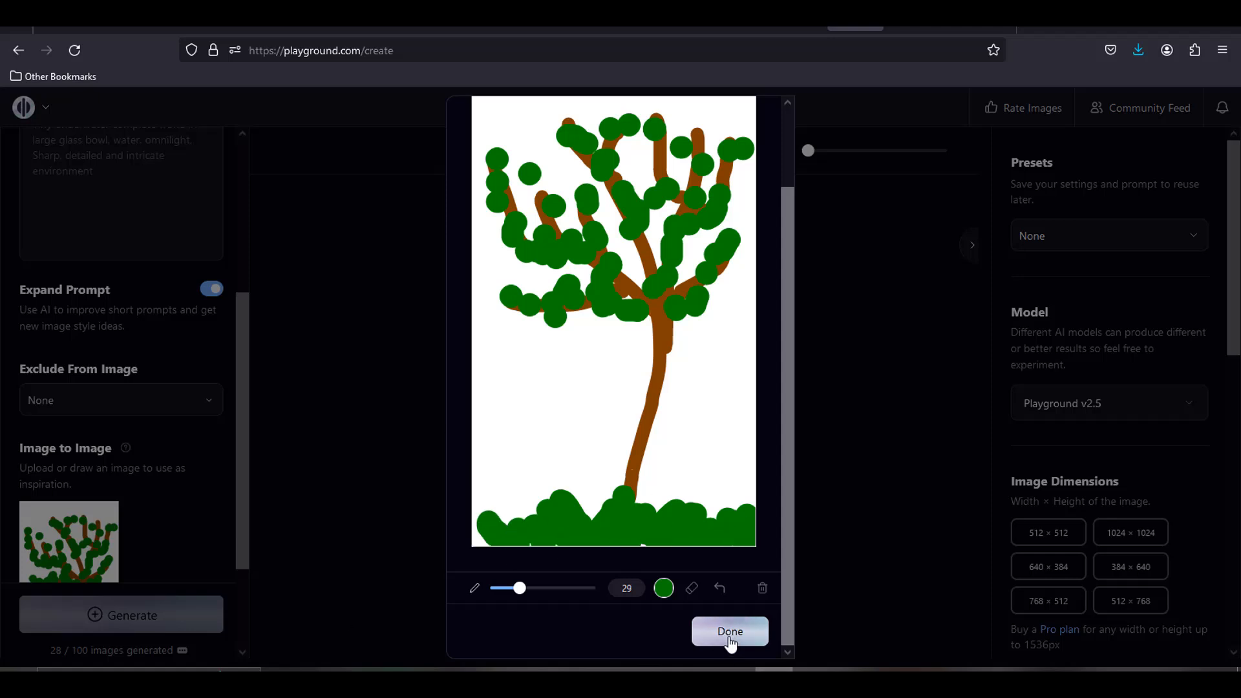
# Switch to DeepL and translate "молодое зеленое деревце весной на поляне покрытой зеленой травой" into English, adding a comma after "поляне"
pyautogui.scroll(5, 131, 425)
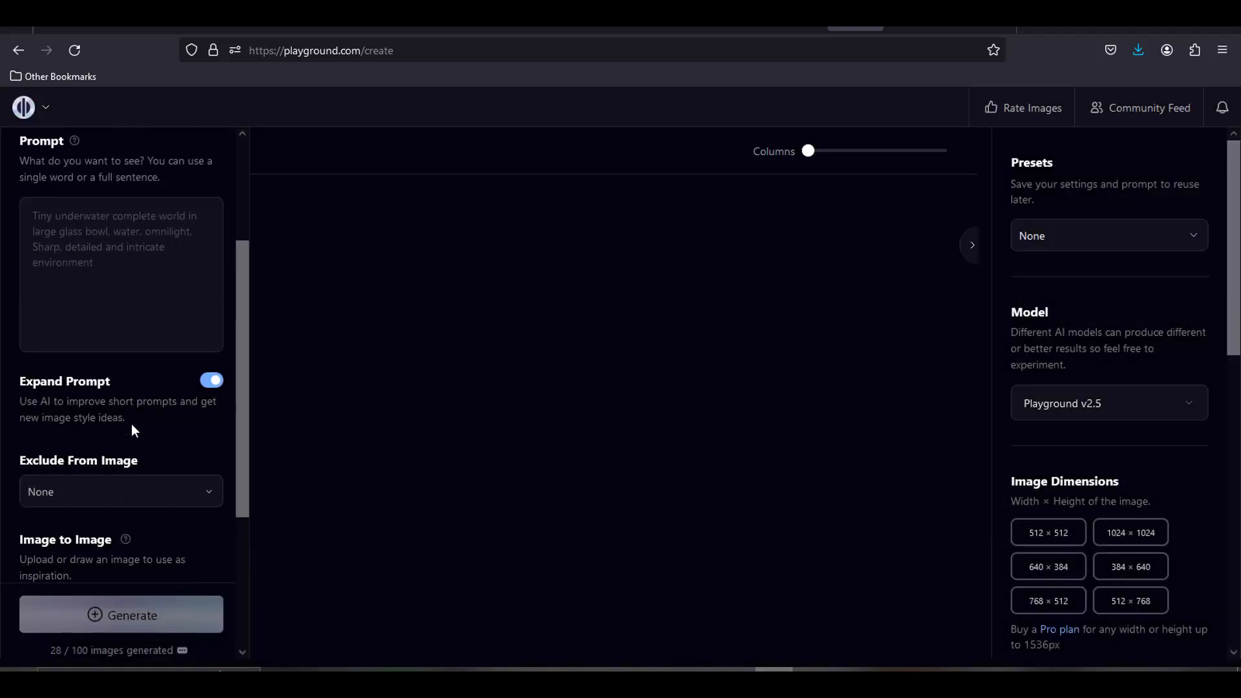
pyautogui.hotkey('ctrl', 'Tab')
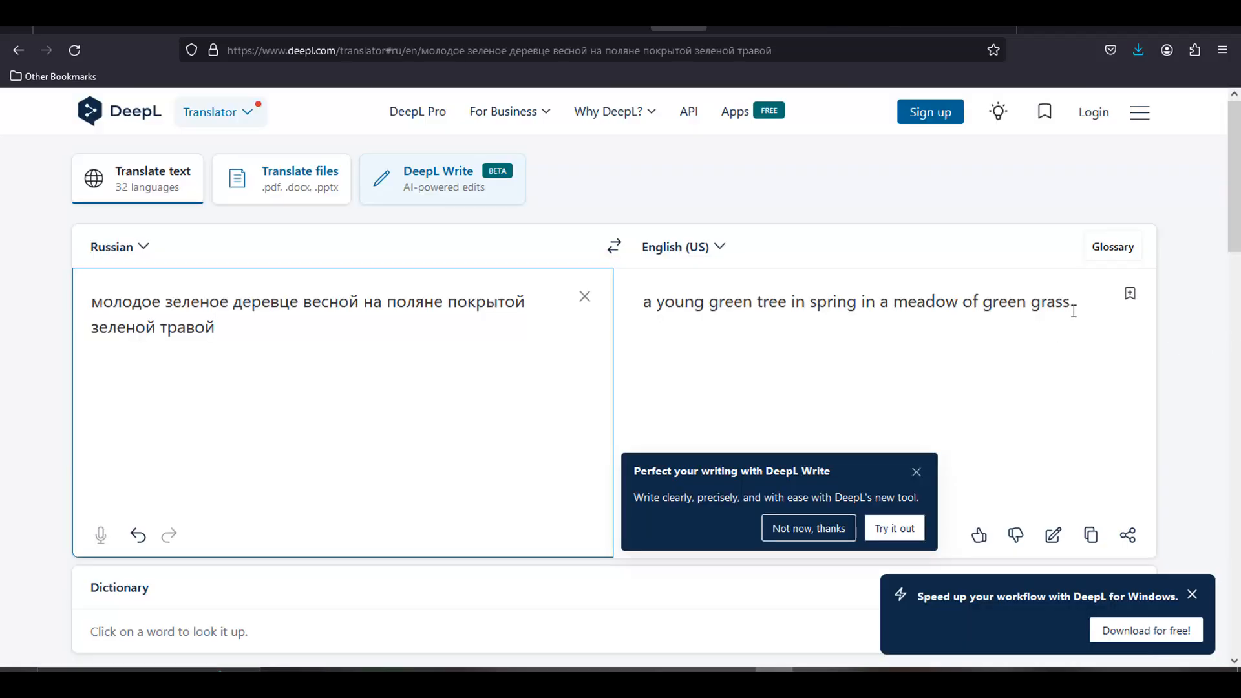
pyautogui.moveTo(1073, 309); pyautogui.dragTo(628, 301)
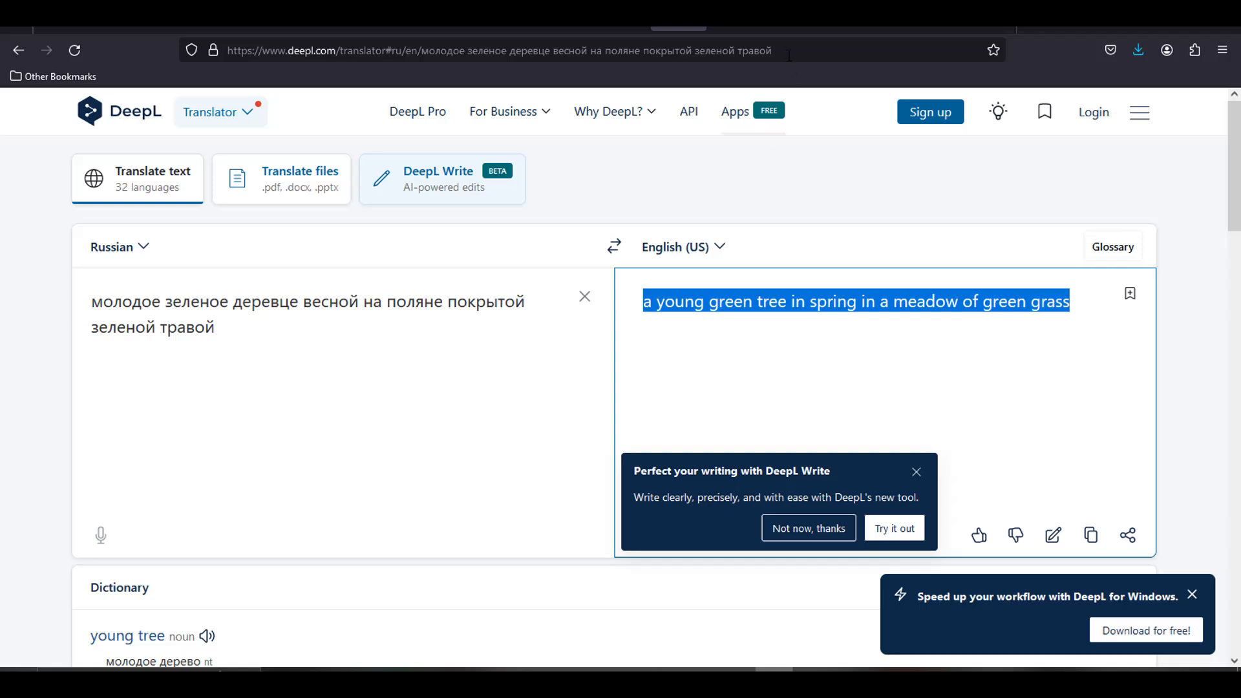
pyautogui.click(491, 342)
pyautogui.write(',')
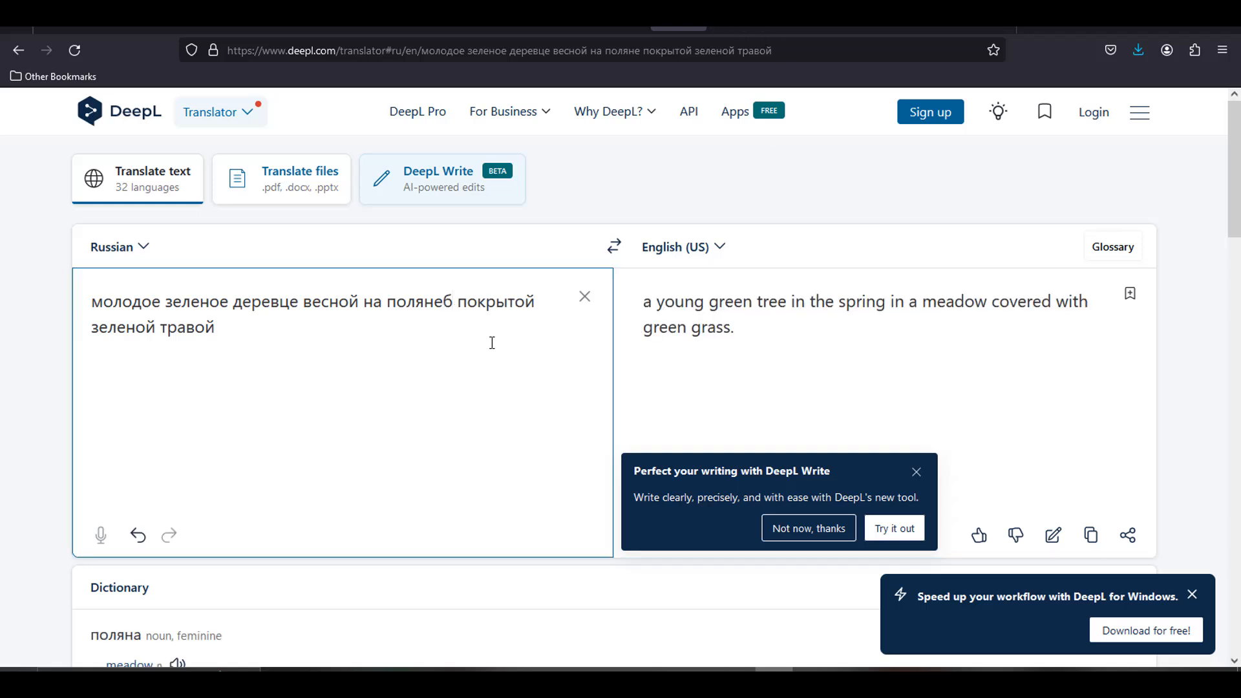
# Switch to Playground and enter the prompt "a young green tree in spring in a clearing covered with green grass, watercolor style"
pyautogui.tripleClick(855, 303)
pyautogui.click(855, 22)
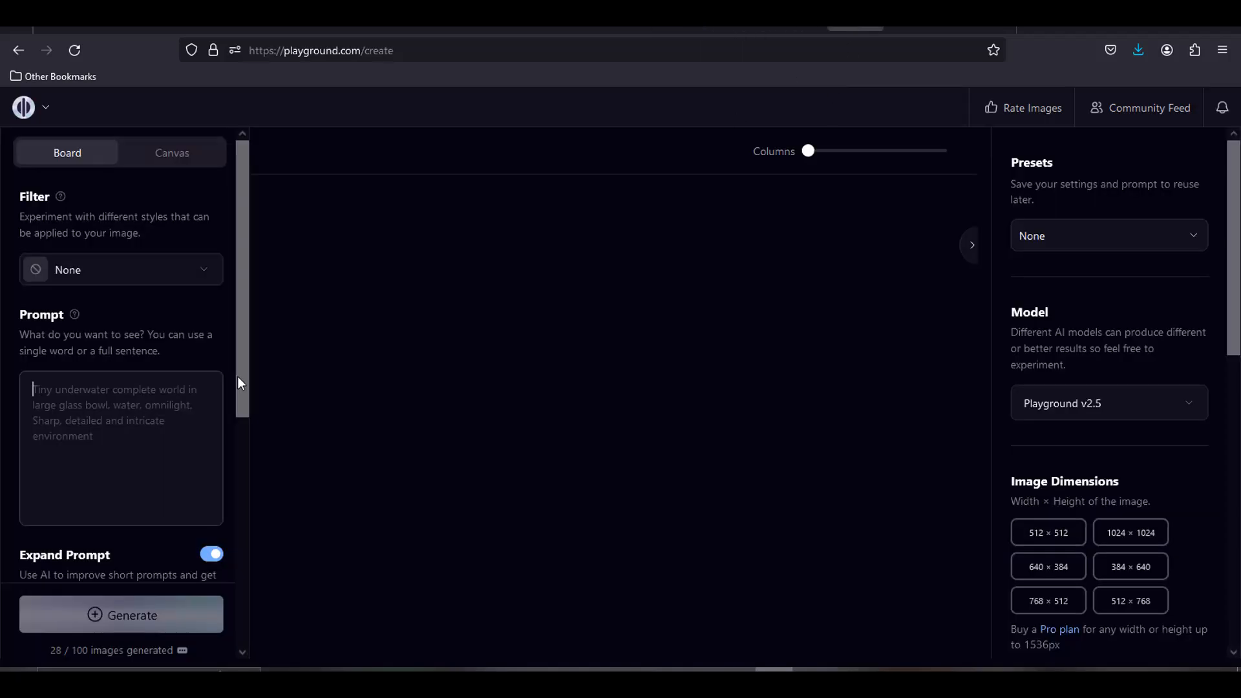
pyautogui.click(68, 376)
pyautogui.write('a young green tree in spring in a clearing covered with green grass.')
pyautogui.scroll(-5, 106, 458)
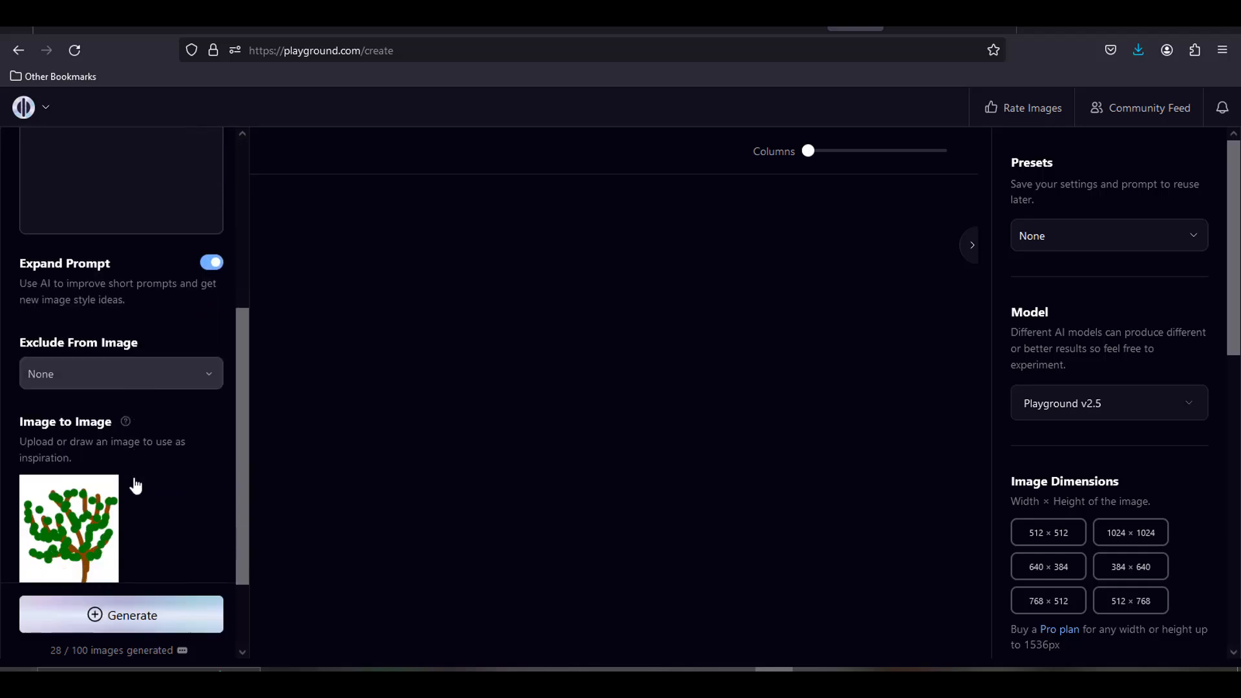
pyautogui.scroll(3, 171, 388)
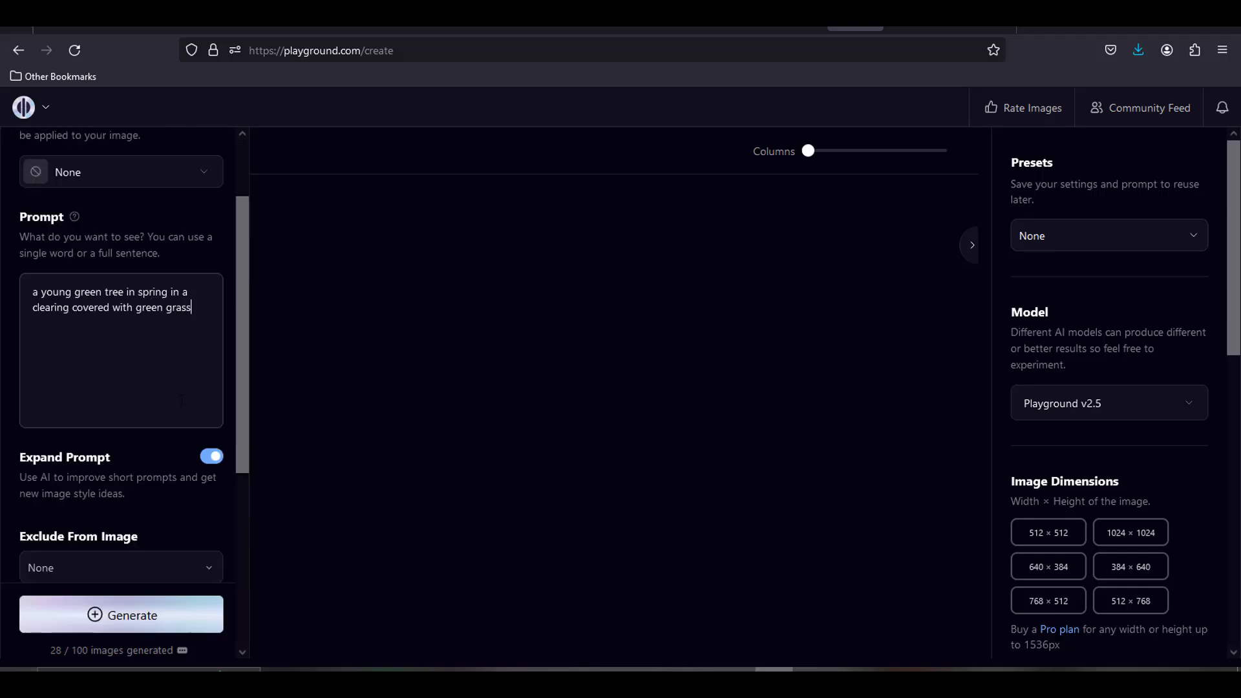
pyautogui.write('6')
pyautogui.press('BackSpace')
pyautogui.write('watercolor style')
# Generate an image from the watercolor tree prompt and look over the whole result
pyautogui.scroll(-2, 58, 470)
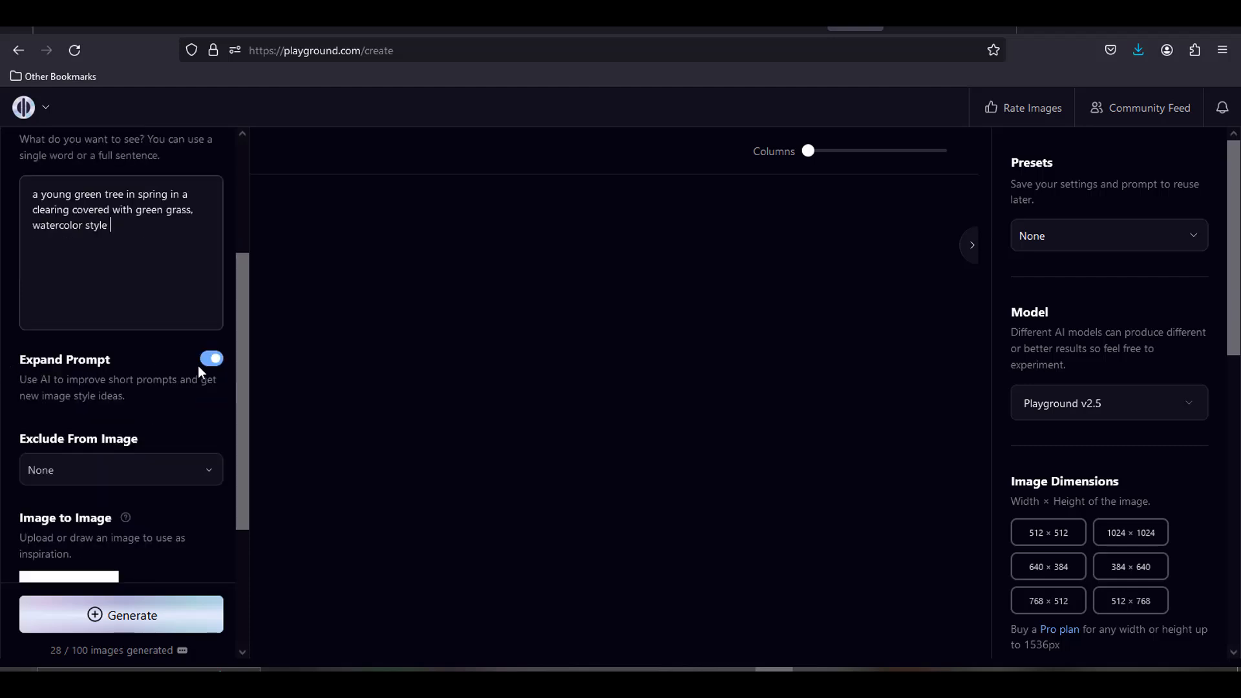
pyautogui.click(157, 621)
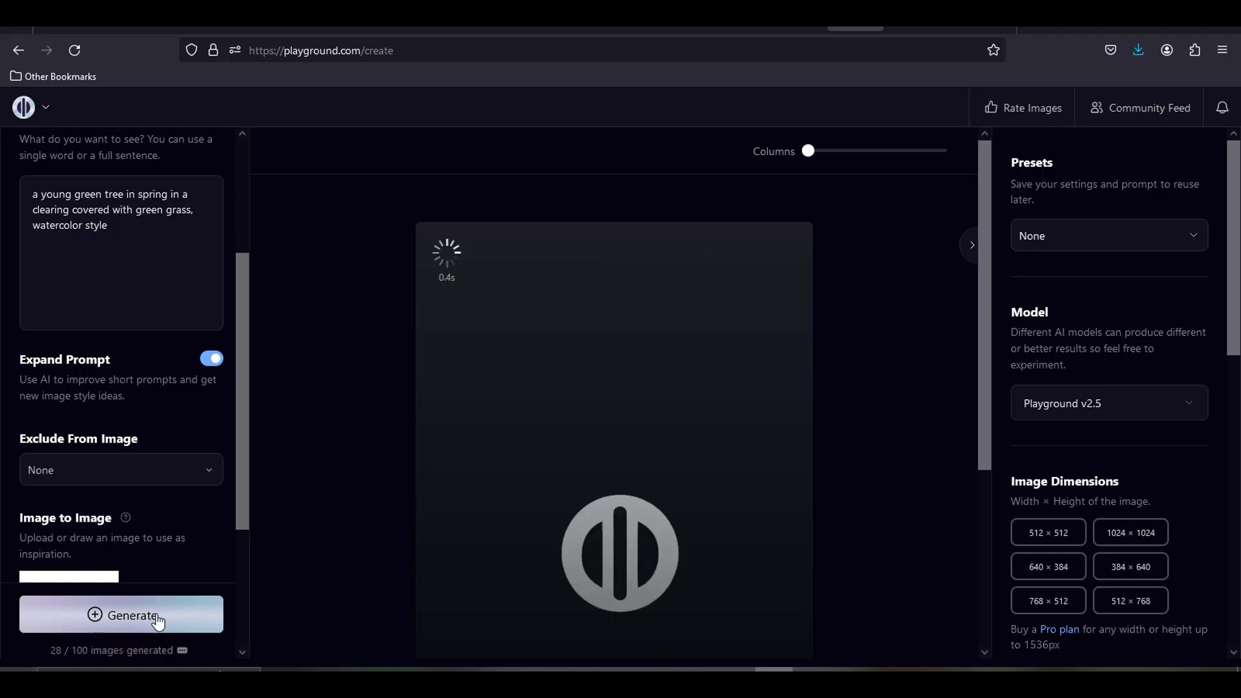
pyautogui.scroll(-4, 304, 516)
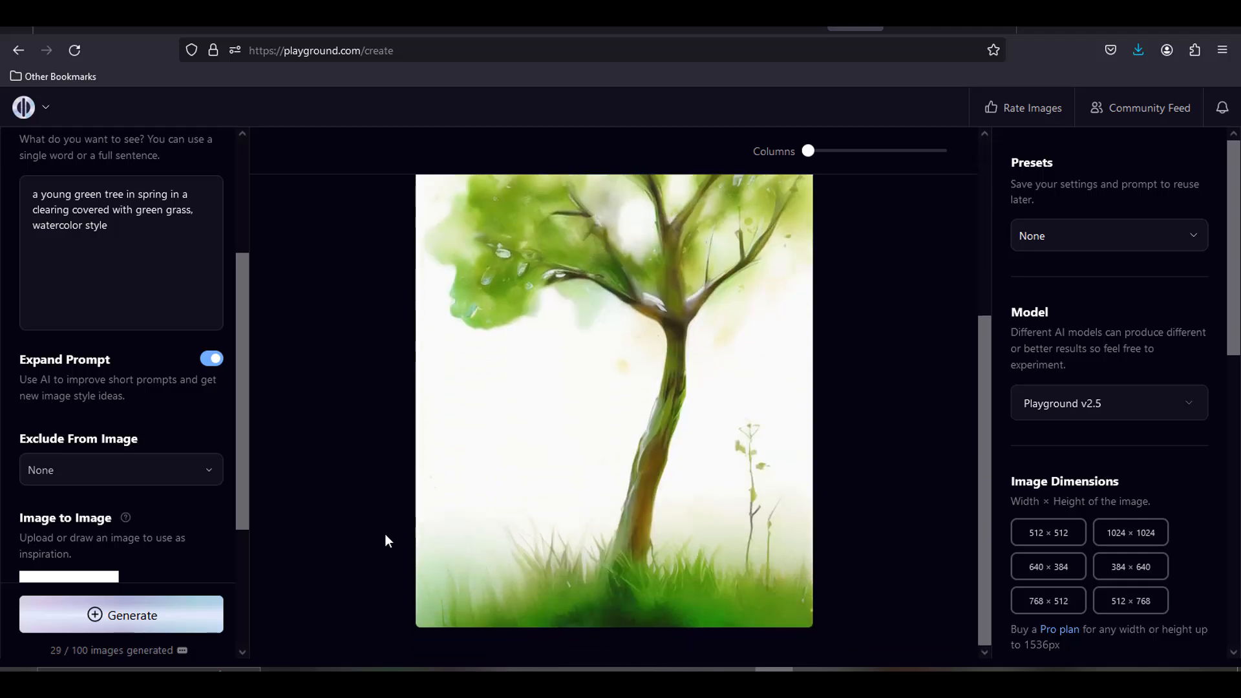
pyautogui.scroll(-5, 386, 533)
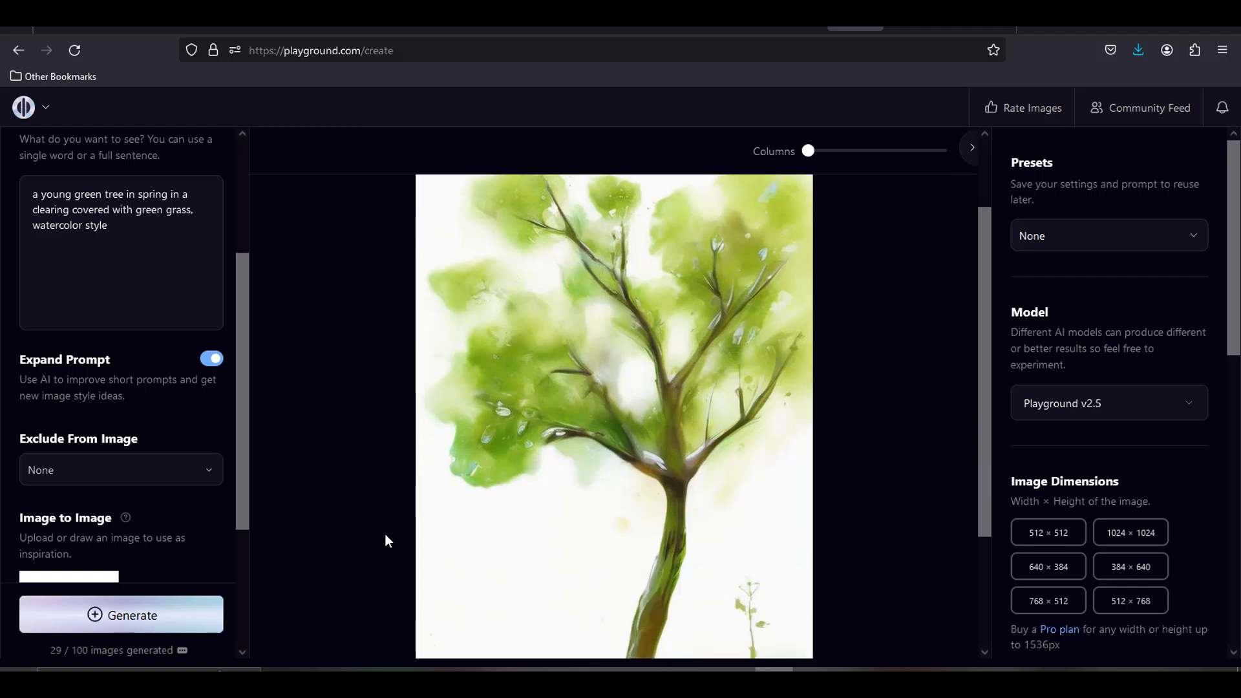
pyautogui.scroll(3, 255, 494)
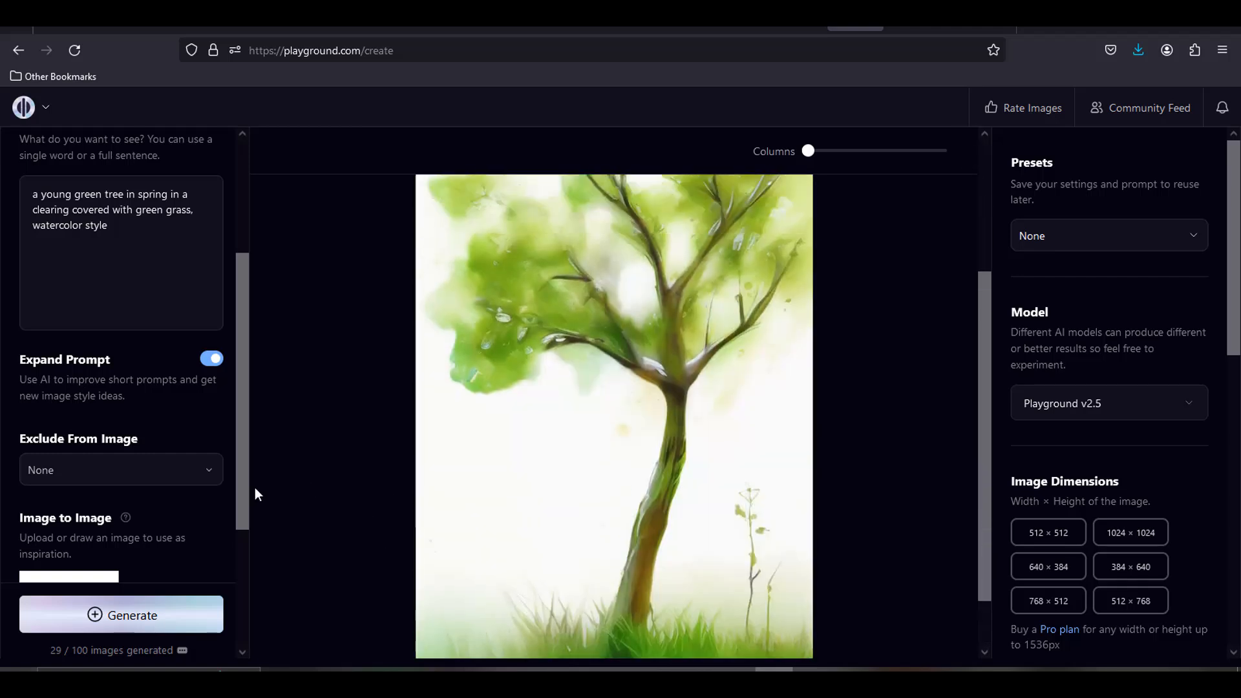
pyautogui.scroll(-3, 311, 460)
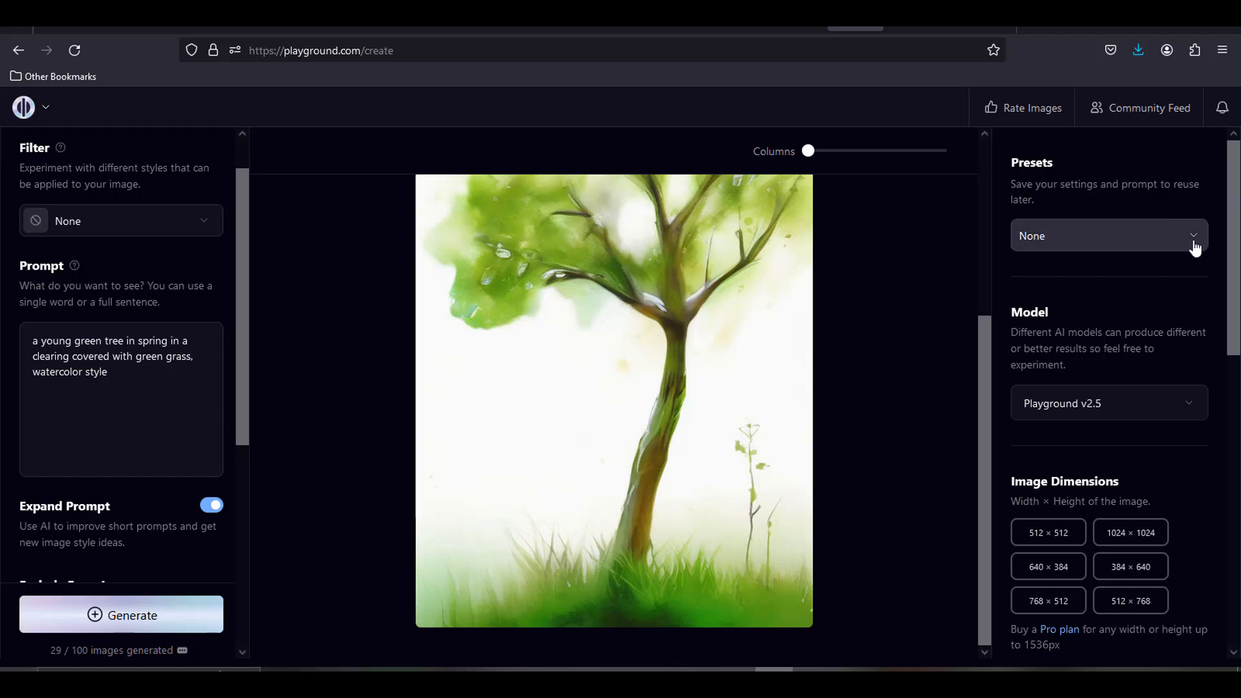
pyautogui.click(1193, 249)
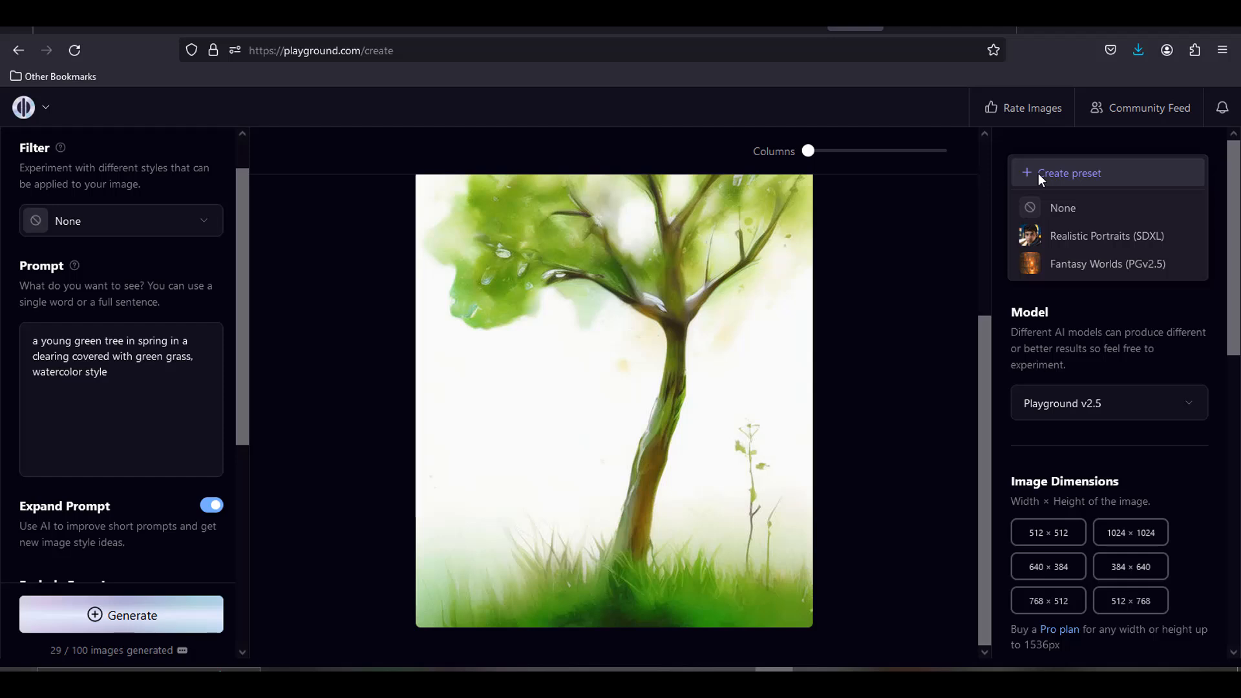
pyautogui.click(977, 363)
pyautogui.doubleClick(981, 370)
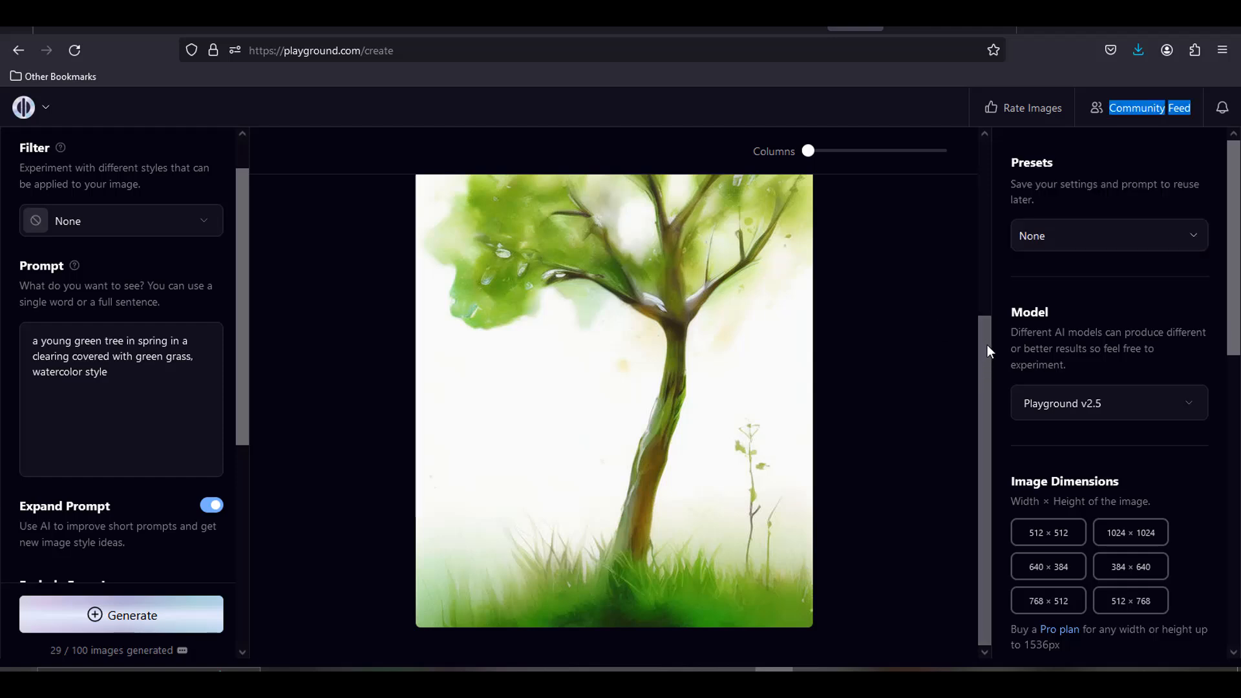
pyautogui.moveTo(987, 350); pyautogui.dragTo(976, 257)
# Set the image generation model to Stable Diffusion XL
pyautogui.scroll(-2, 1146, 270)
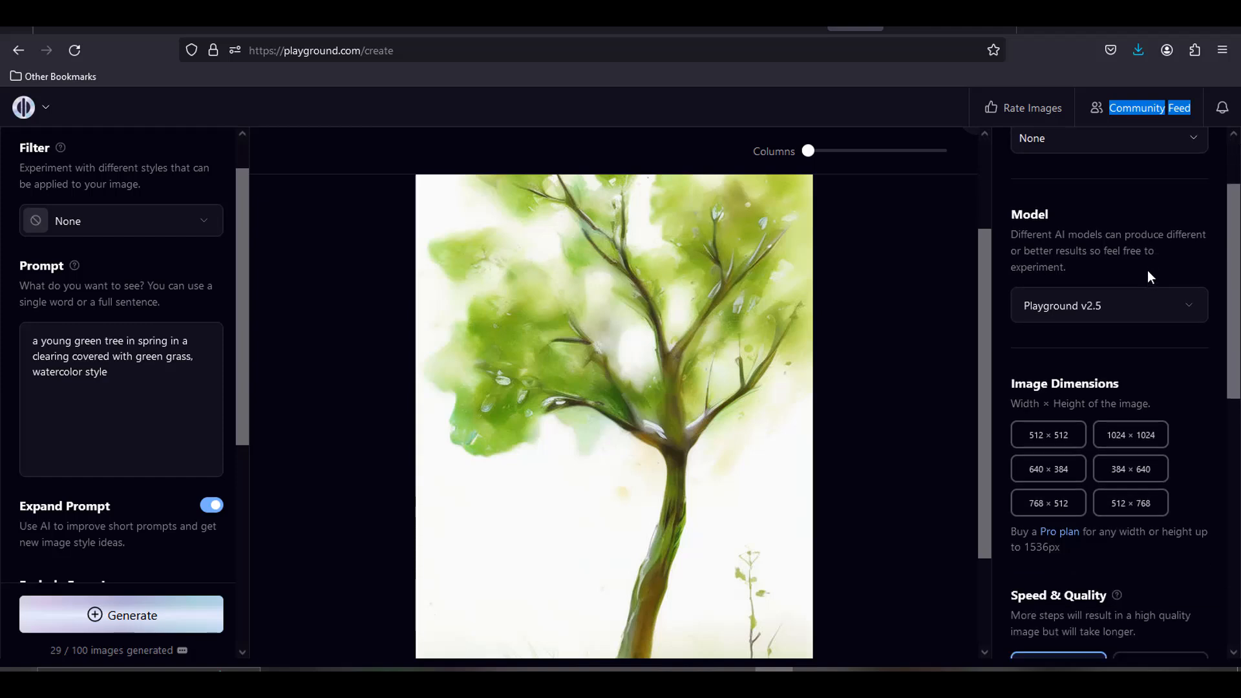
pyautogui.click(1192, 304)
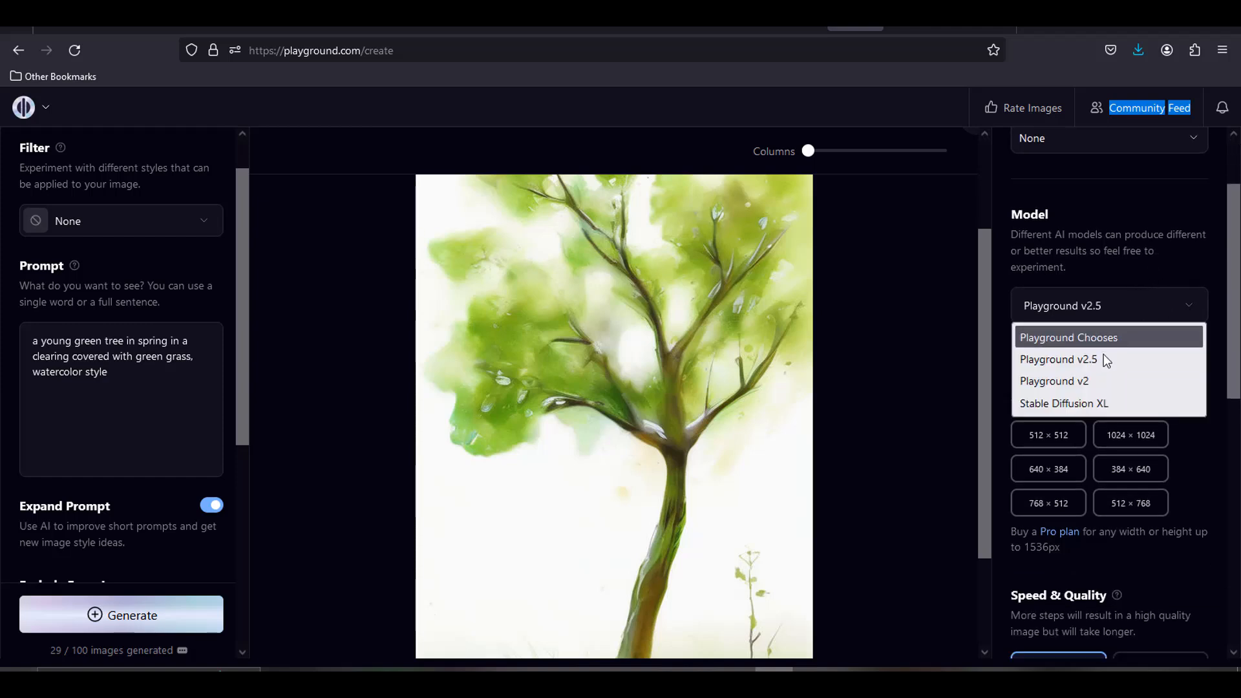
pyautogui.click(1098, 403)
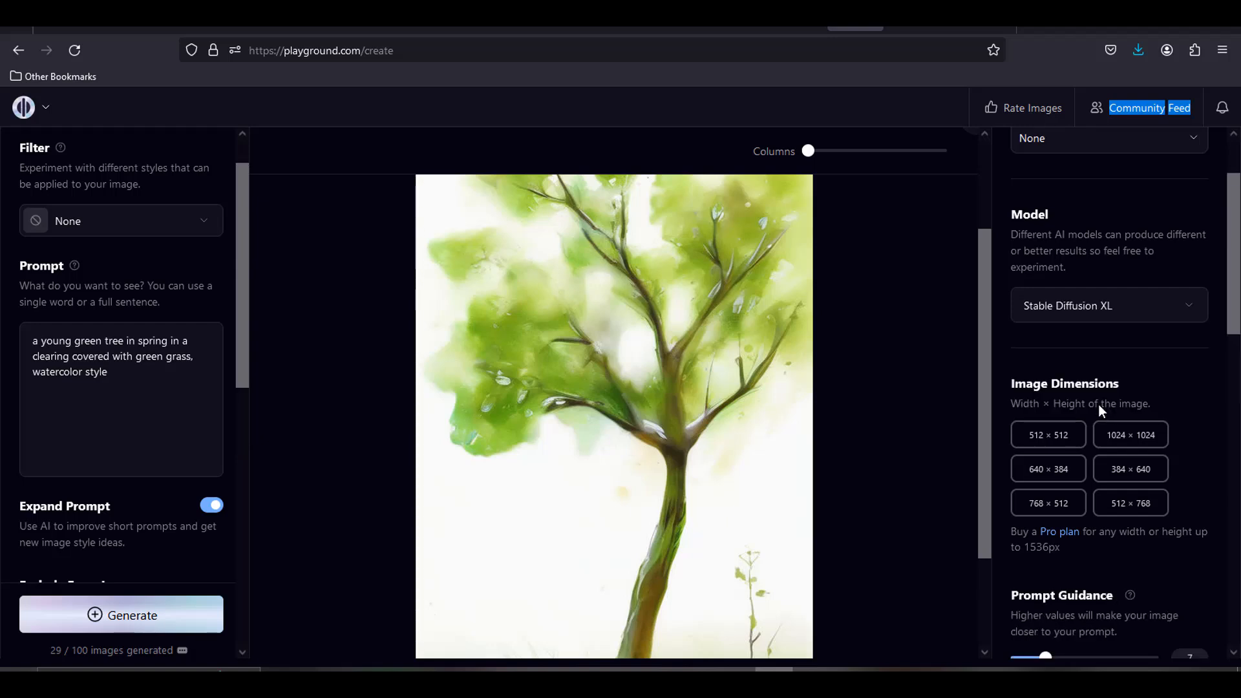
pyautogui.click(1200, 310)
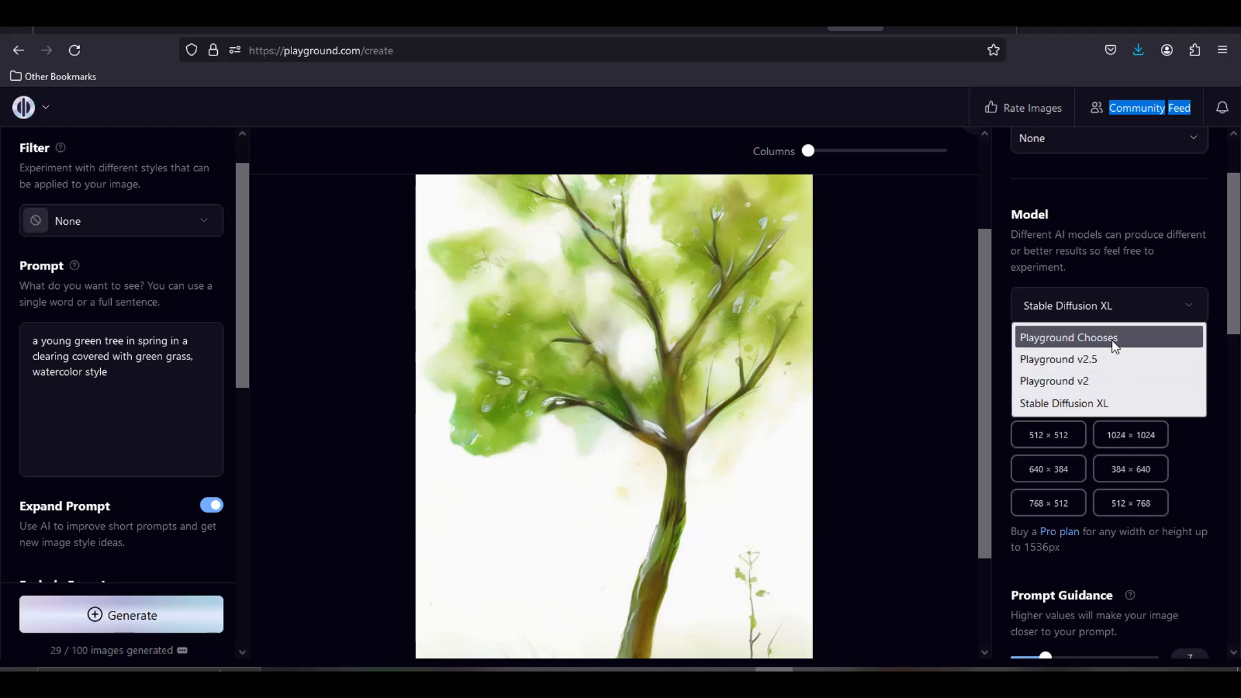
pyautogui.scroll(-2, 1169, 347)
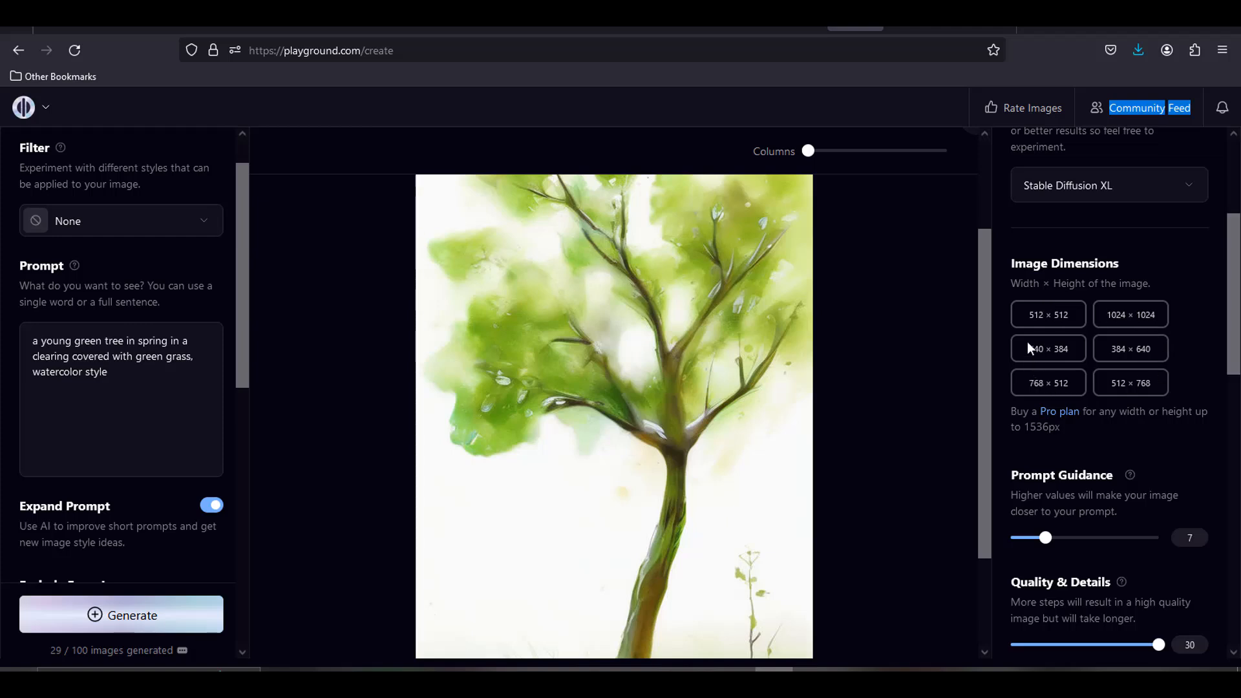
# Examine the image dimensions, prompt guidance, quality, refinement, seed randomization and sampler options for the chosen model
pyautogui.scroll(-3, 1194, 362)
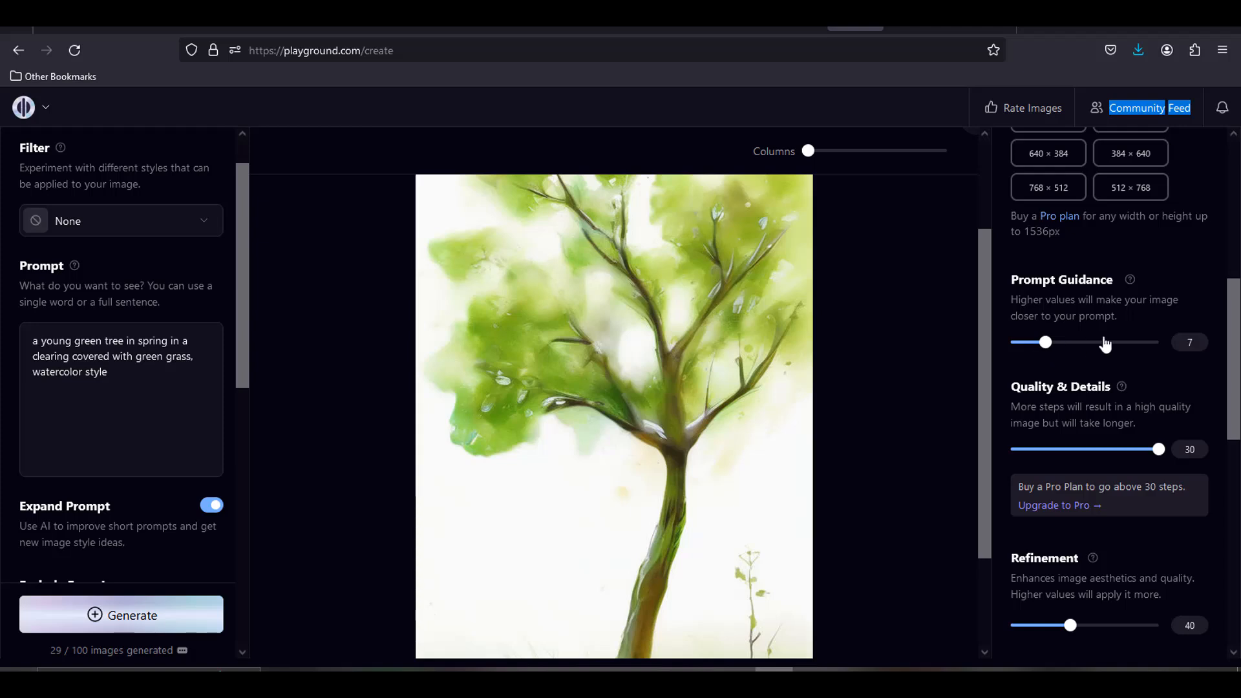
pyautogui.scroll(-3, 1150, 319)
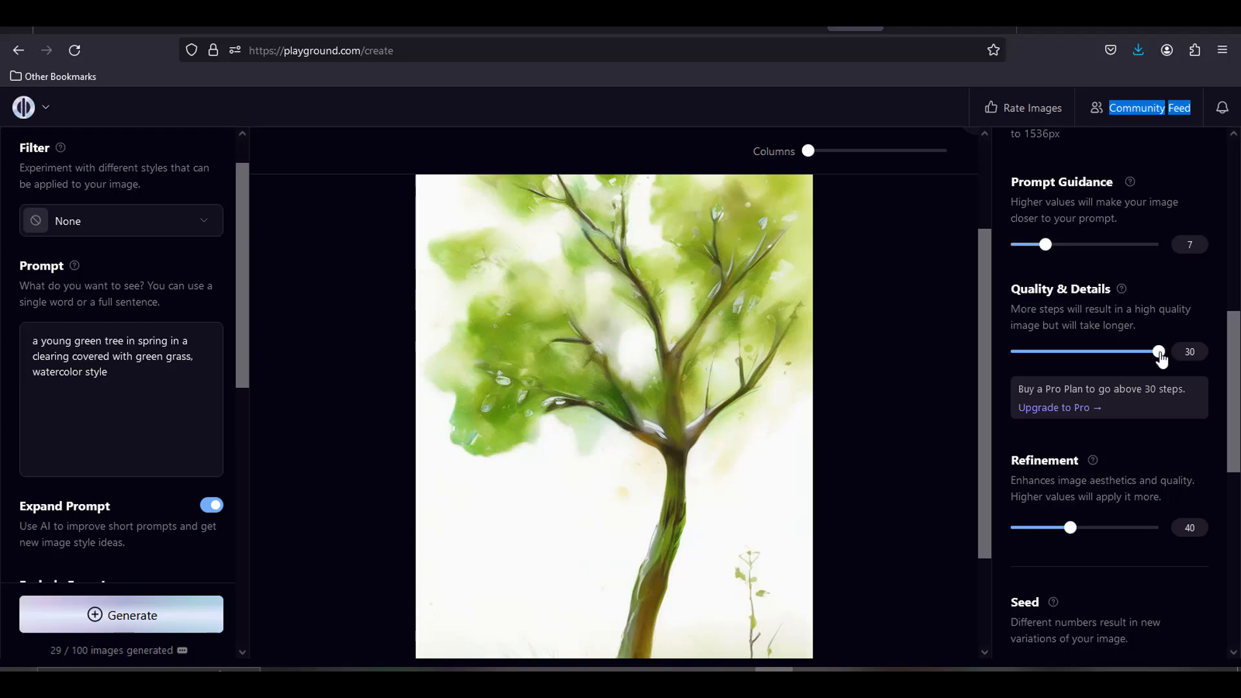
pyautogui.click(1160, 356)
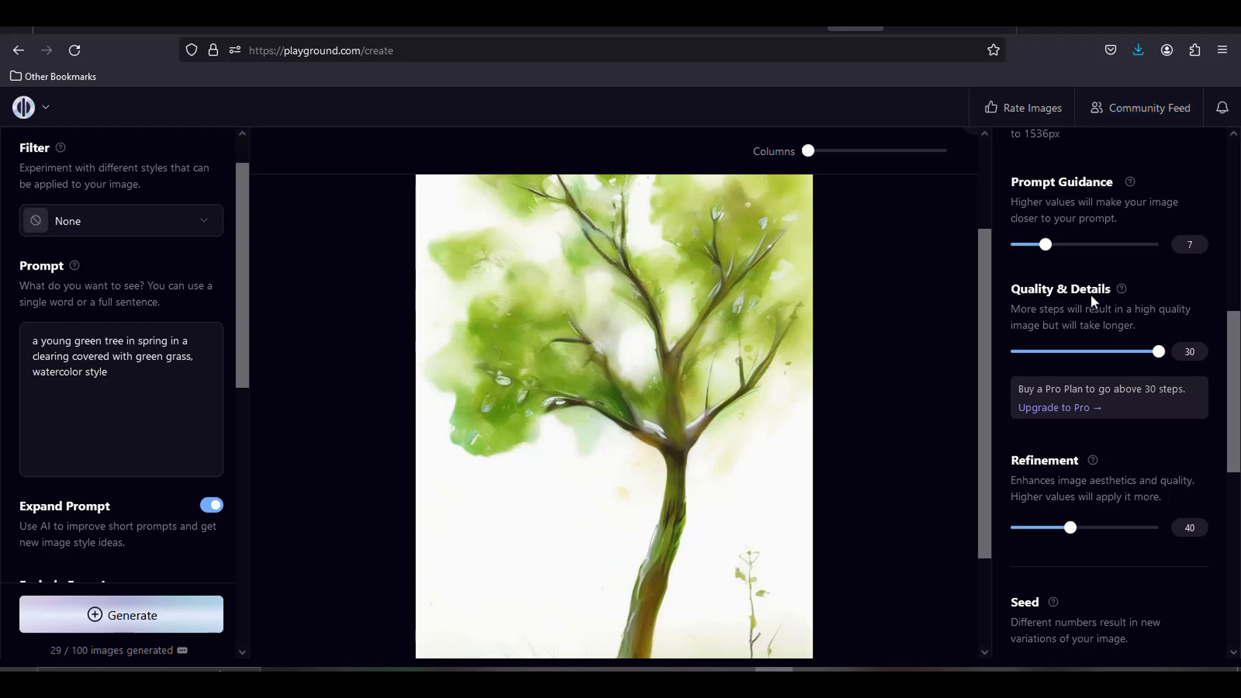
pyautogui.scroll(-3, 1196, 365)
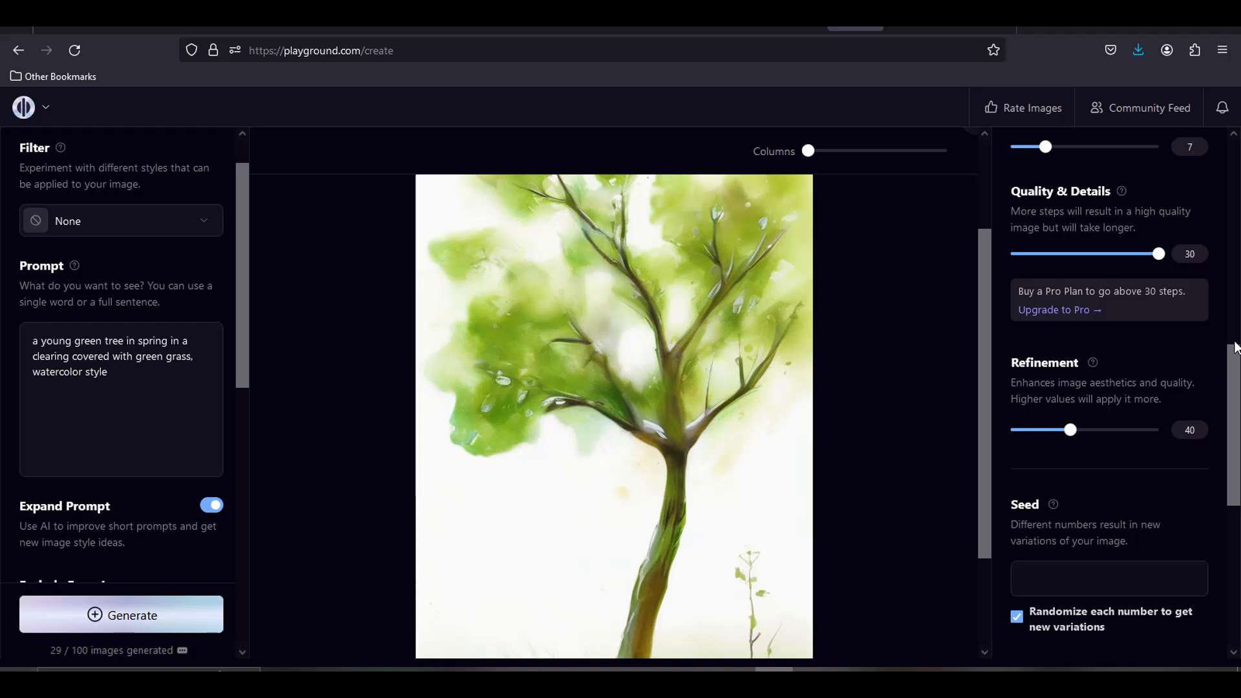
pyautogui.scroll(-3, 1072, 394)
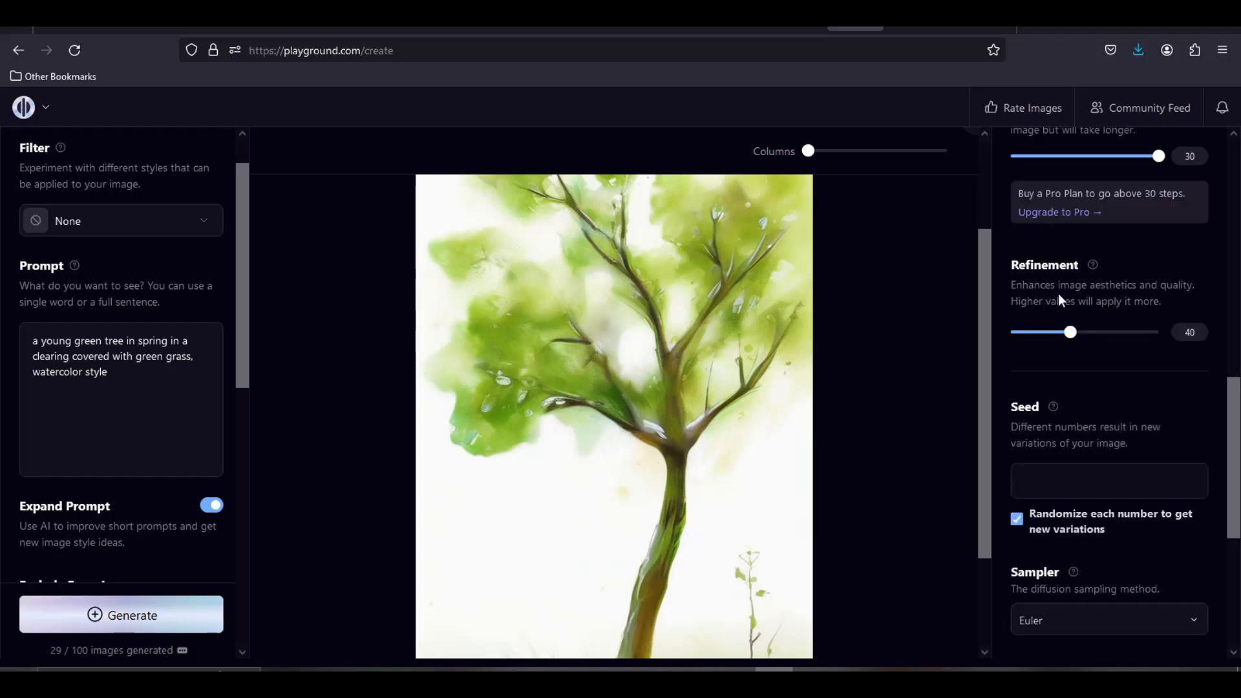
pyautogui.scroll(-3, 1114, 365)
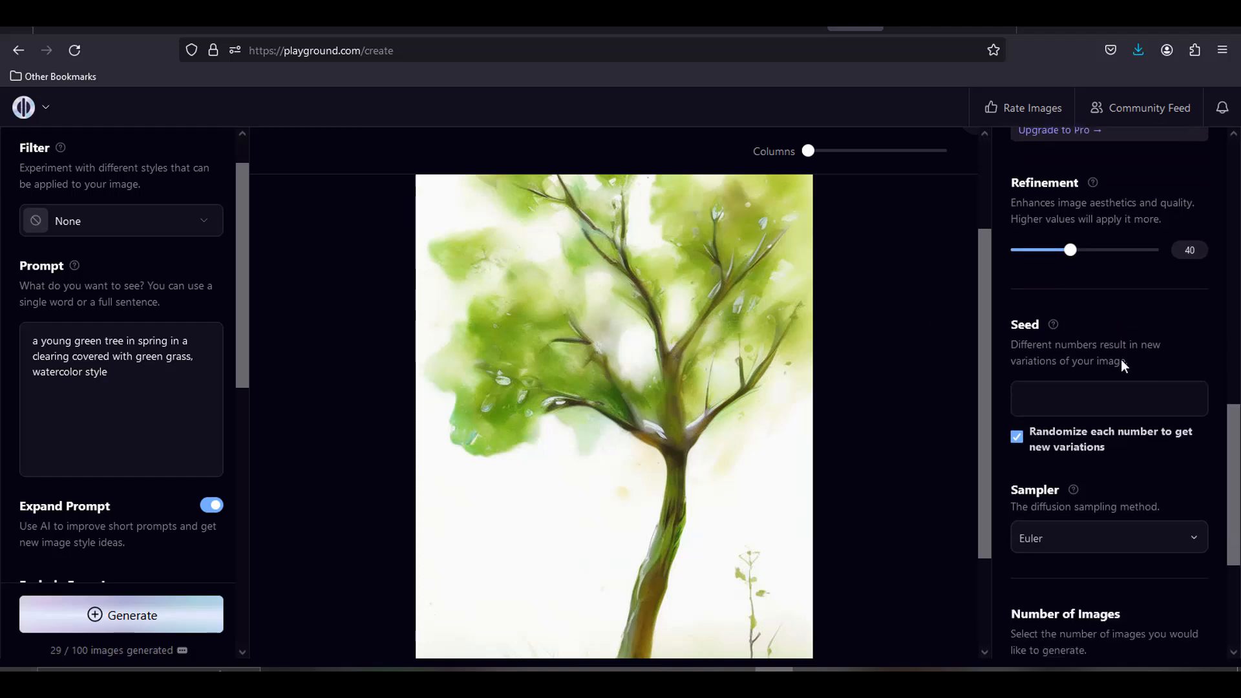
pyautogui.scroll(-3, 1056, 382)
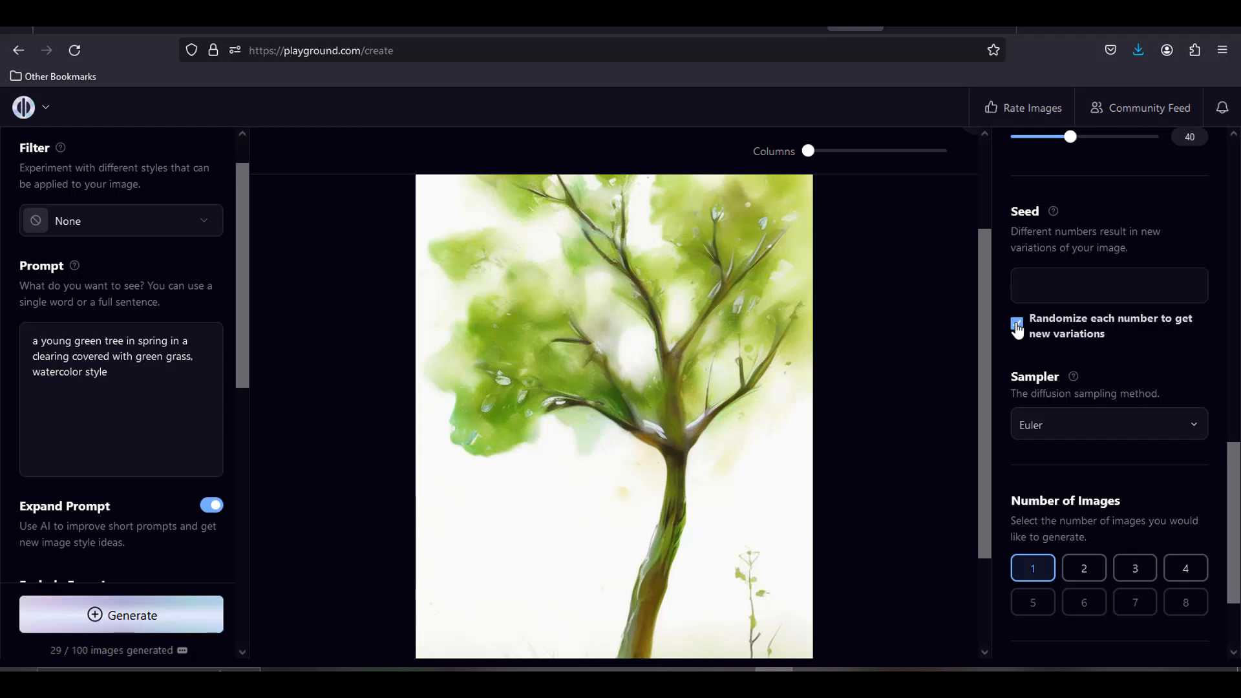
pyautogui.click(1016, 325)
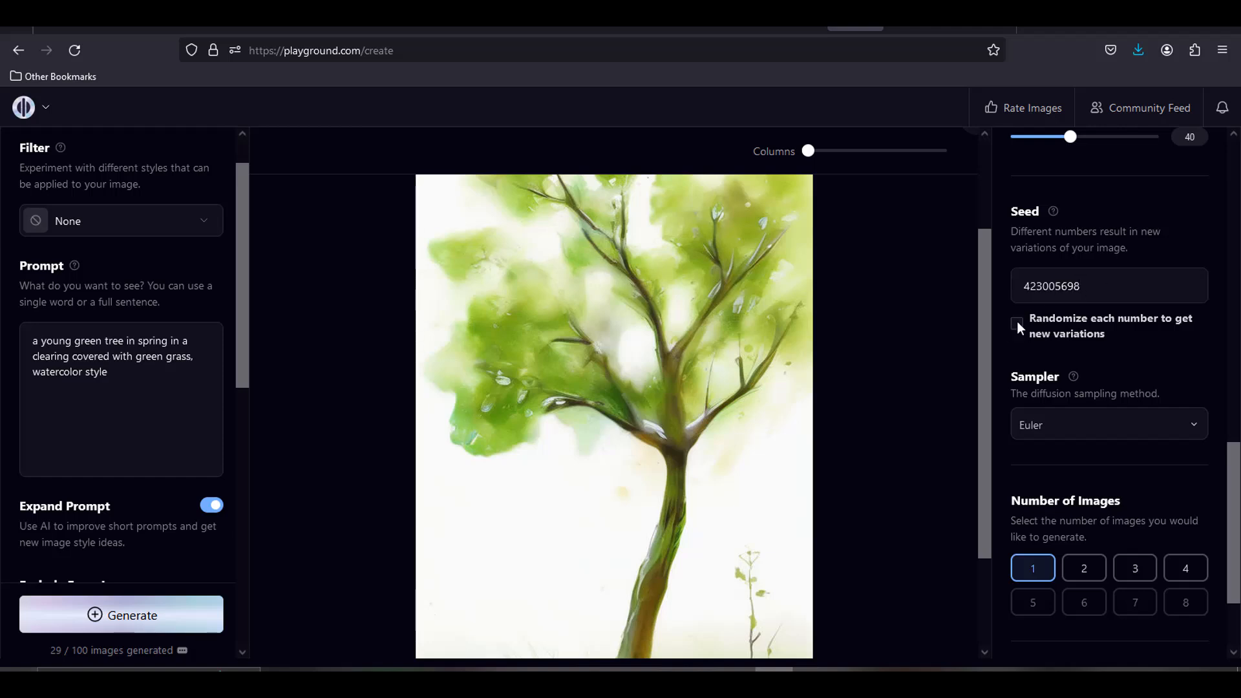
pyautogui.click(1017, 328)
pyautogui.scroll(-3, 1120, 329)
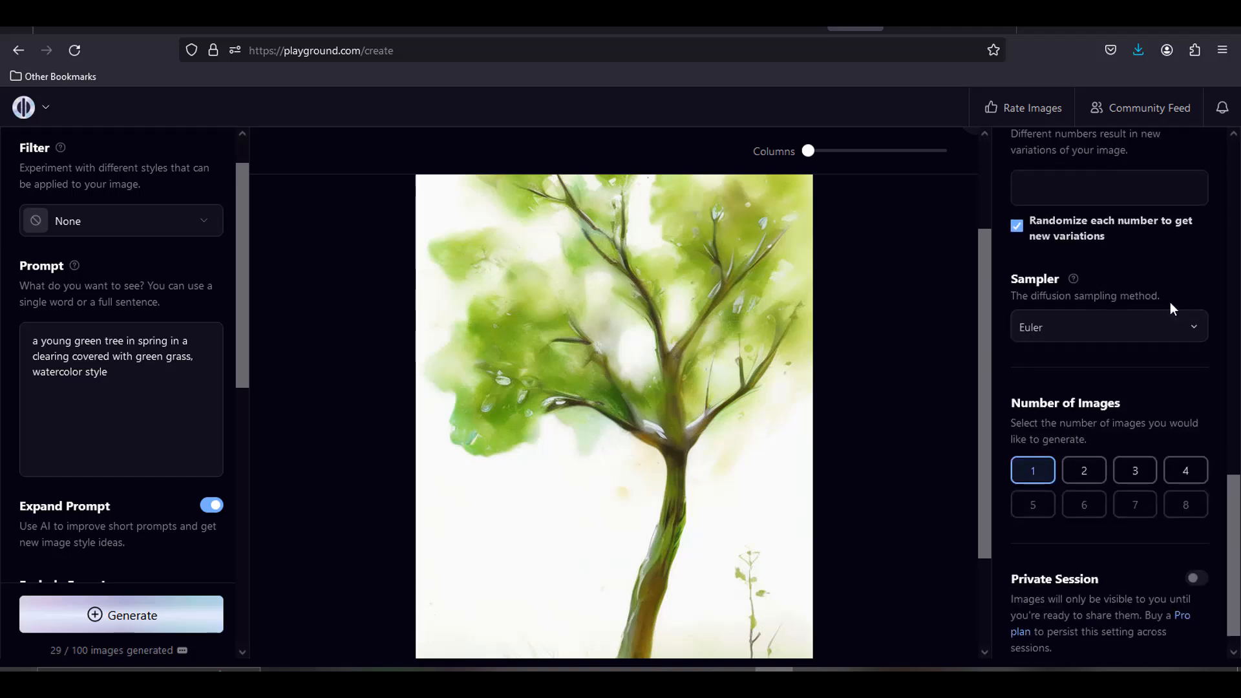
pyautogui.click(1196, 329)
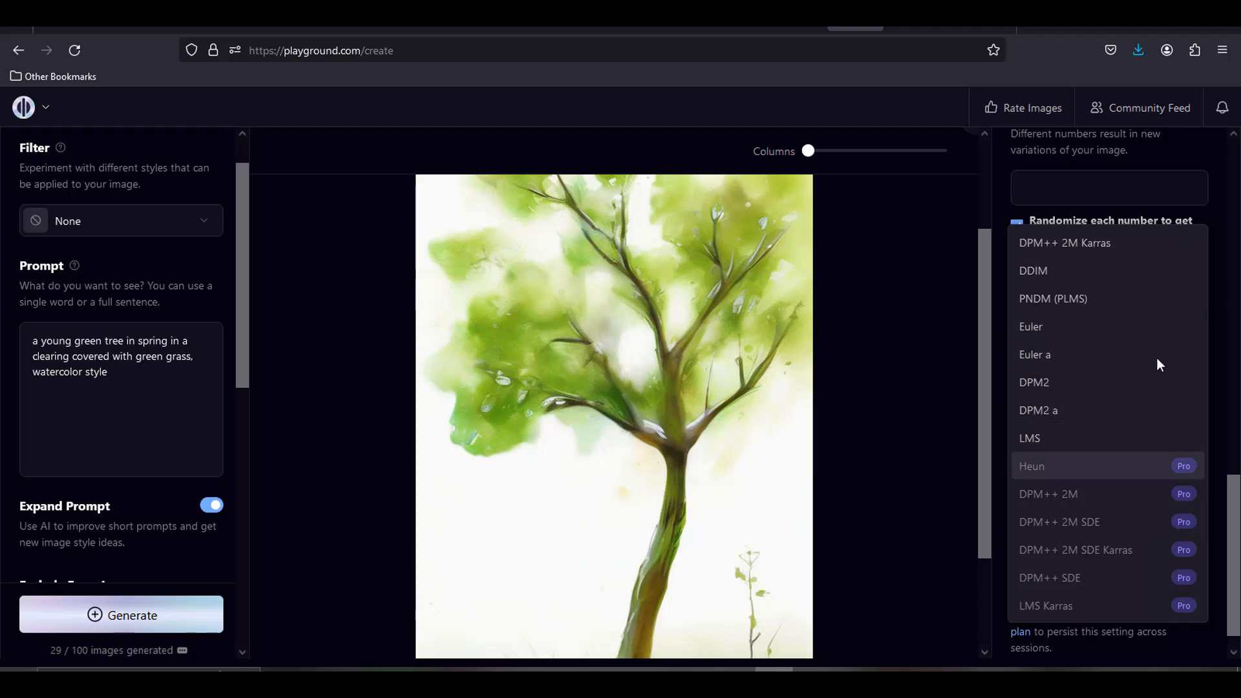
pyautogui.click(1140, 329)
pyautogui.scroll(-1, 1221, 273)
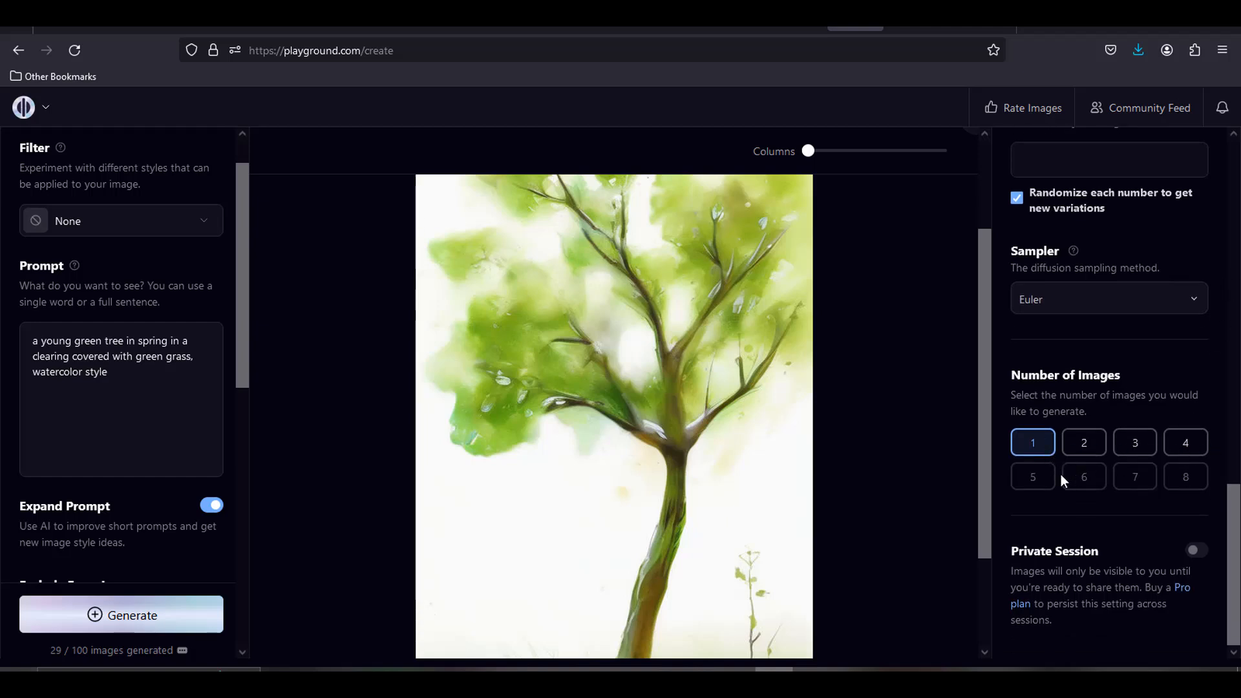
# Try 4, 3 and 2 as the number of images to generate and return the setting to 1
pyautogui.moveTo(1055, 475)
pyautogui.click(1189, 453)
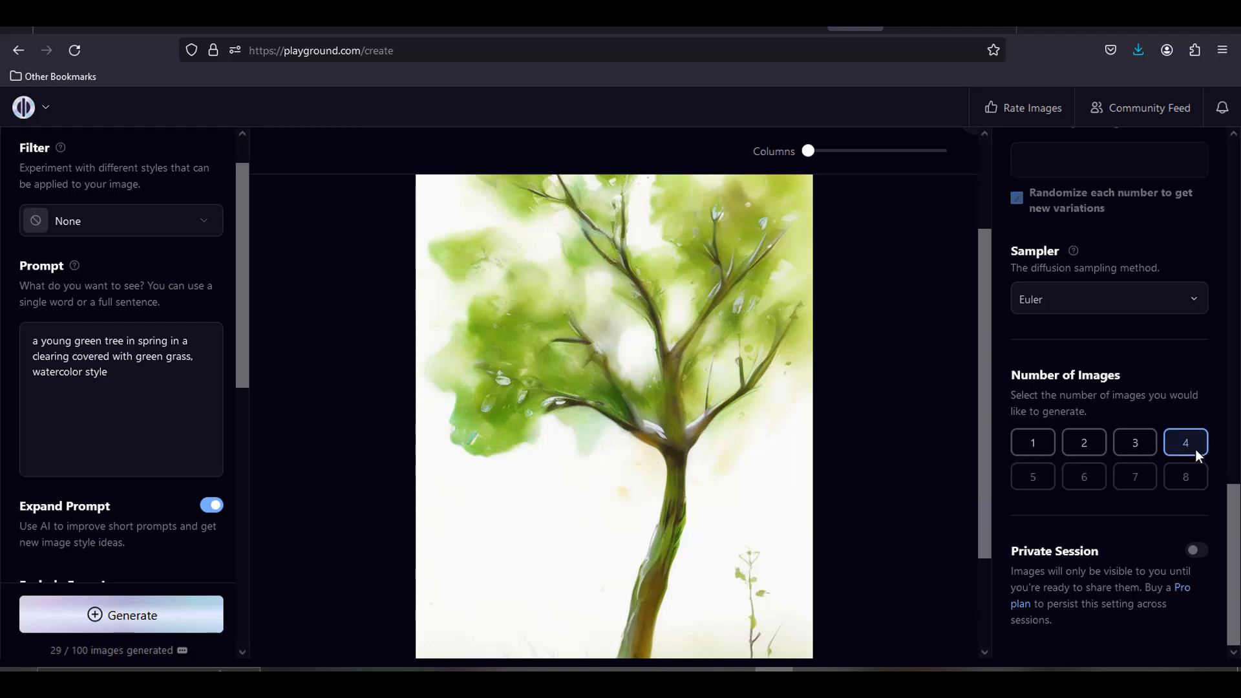
pyautogui.click(1140, 447)
pyautogui.click(1083, 448)
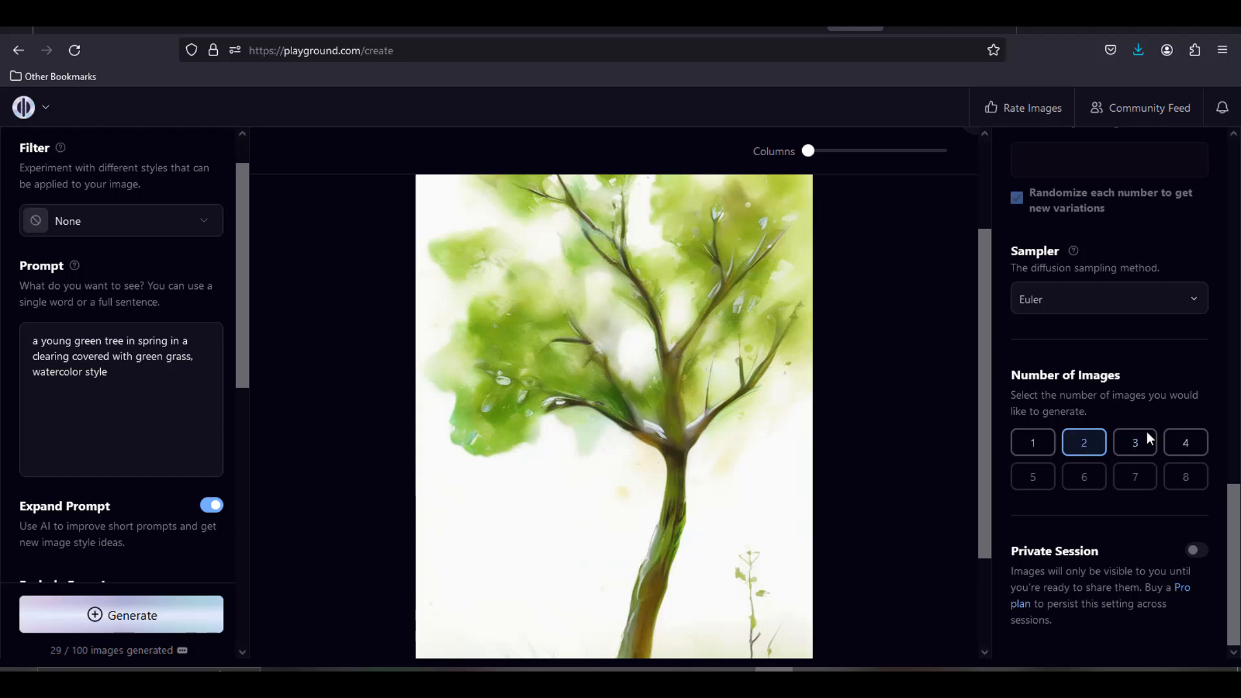
pyautogui.click(1033, 441)
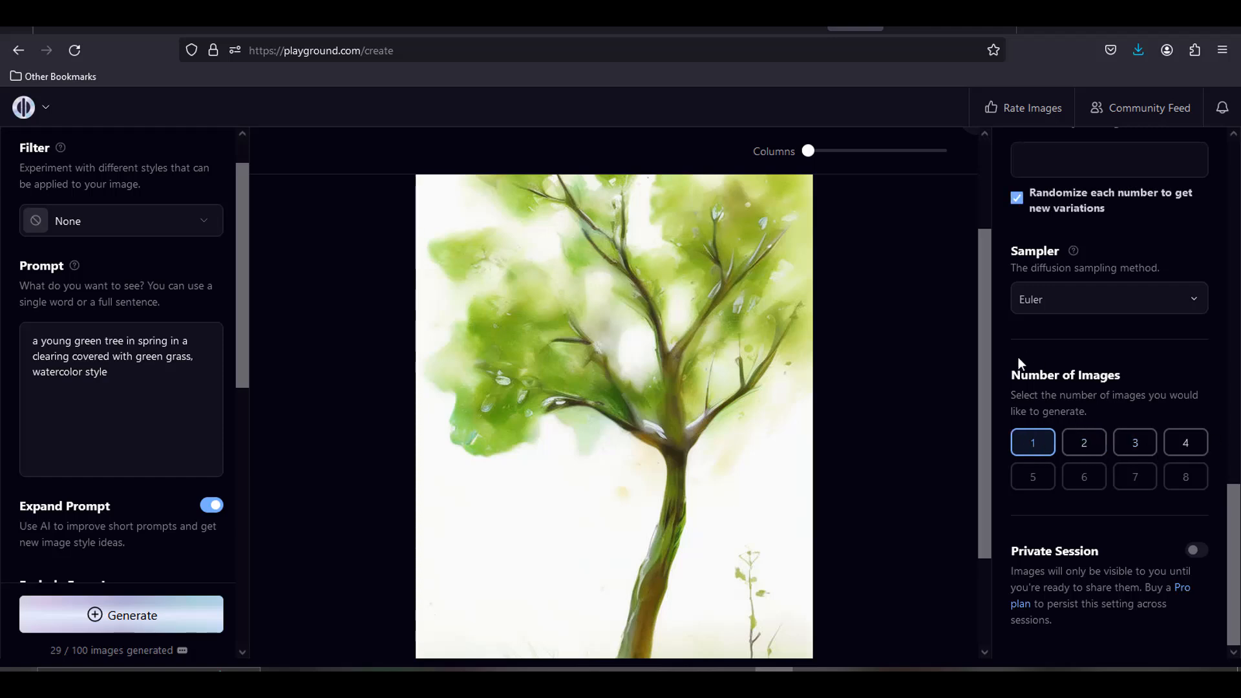
pyautogui.moveTo(1035, 480)
pyautogui.moveTo(1195, 548)
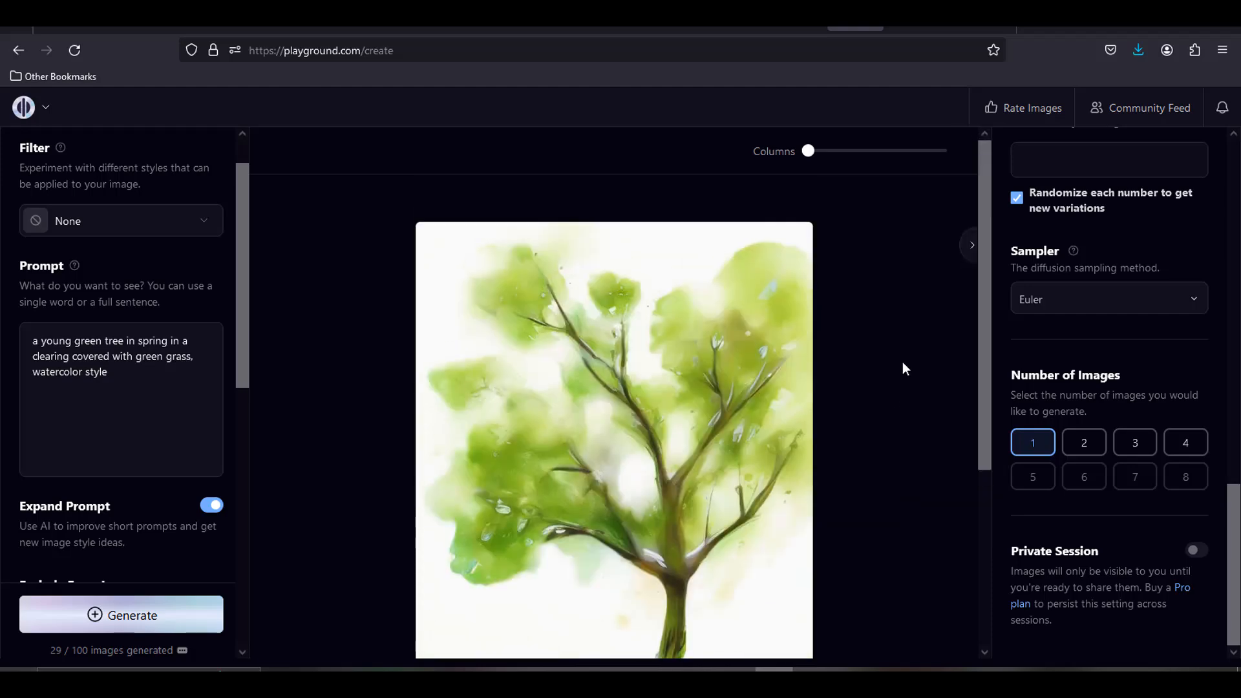
pyautogui.scroll(3, 898, 372)
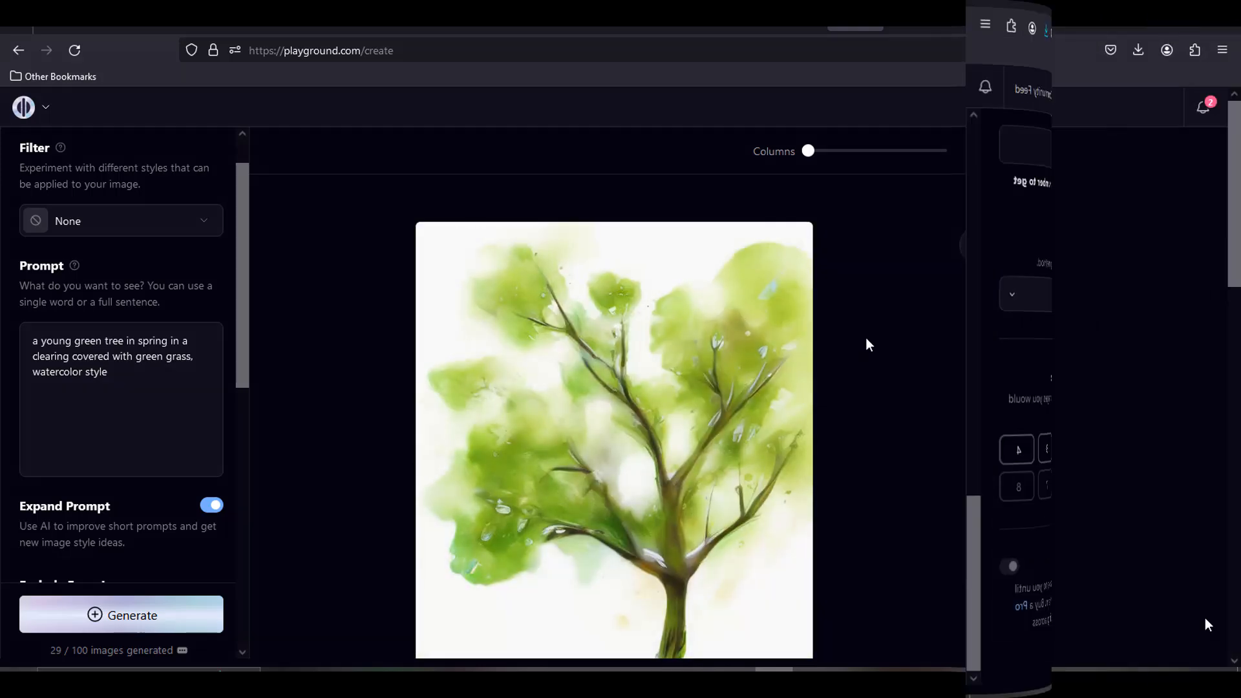
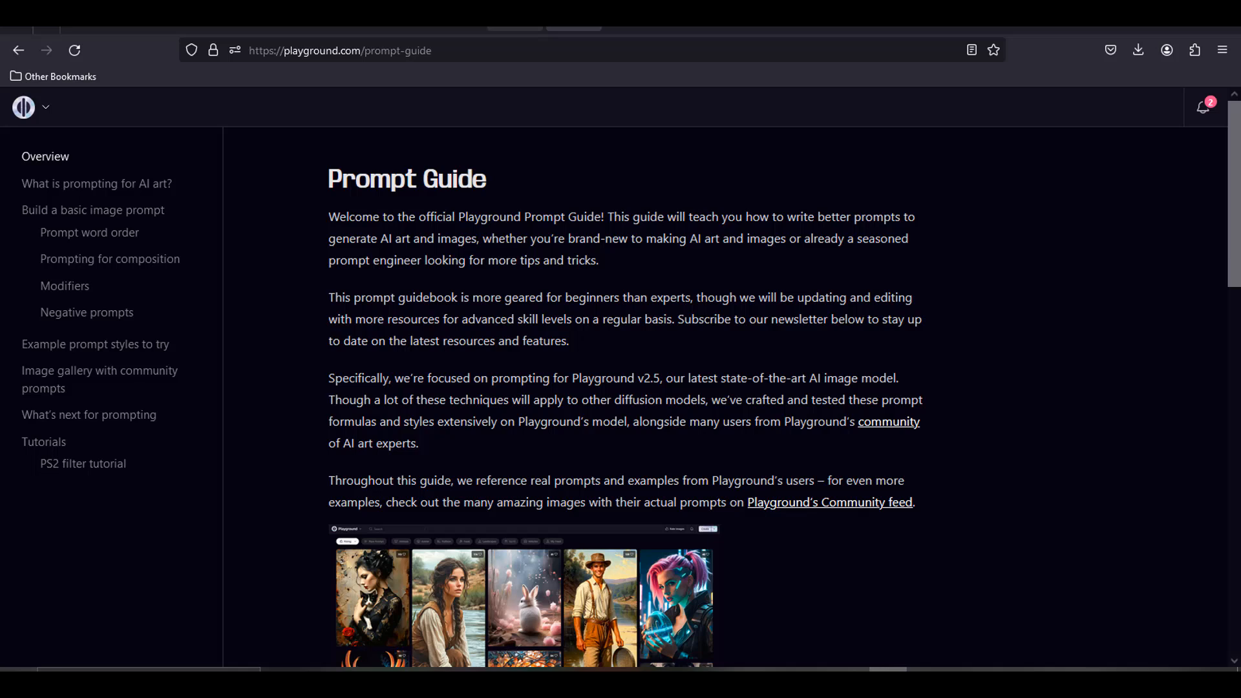
# Open the guide page on building a basic image prompt and examine the format: type of image, subject, environment, action
pyautogui.click(73, 215)
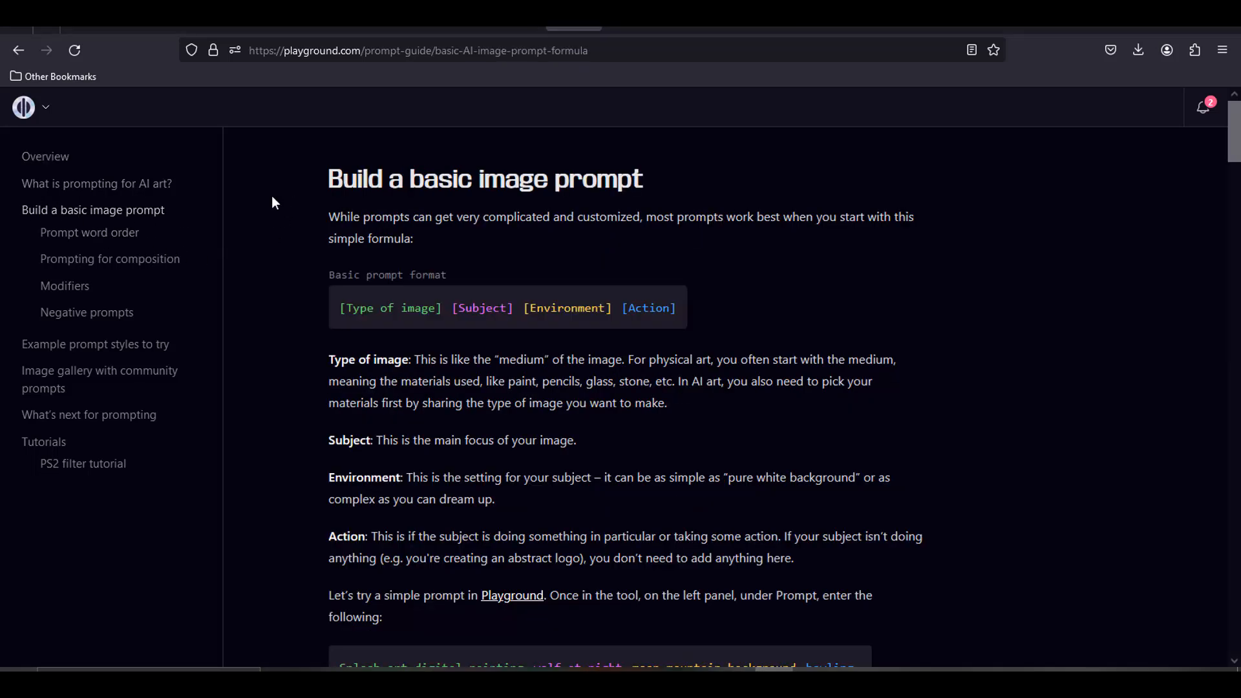
pyautogui.scroll(-7, 290, 196)
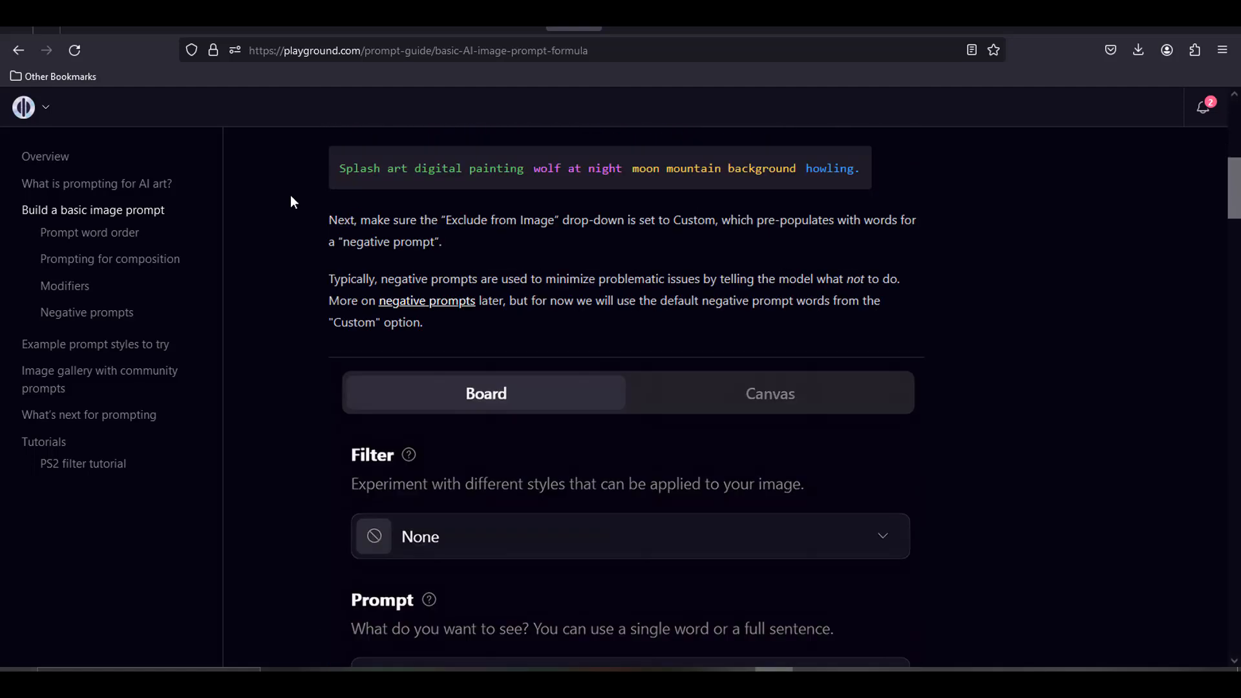
pyautogui.scroll(4, 290, 196)
pyautogui.scroll(3, 291, 196)
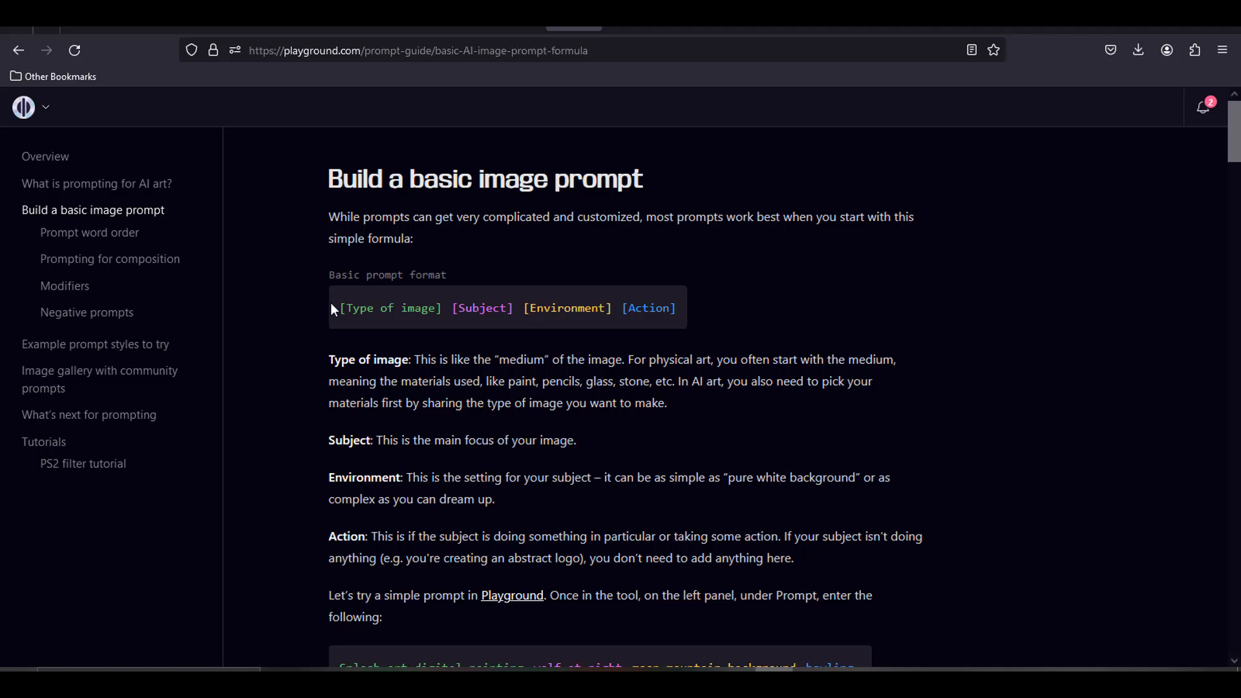
pyautogui.moveTo(331, 304); pyautogui.dragTo(680, 317)
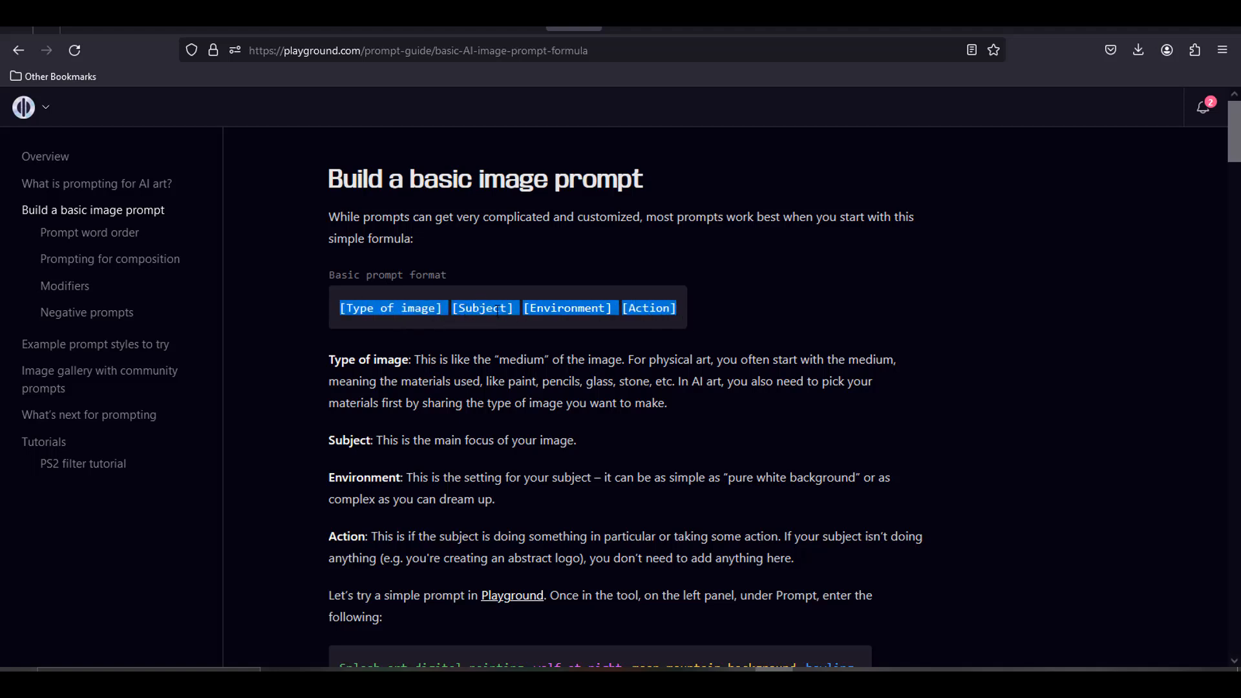
pyautogui.click(645, 314)
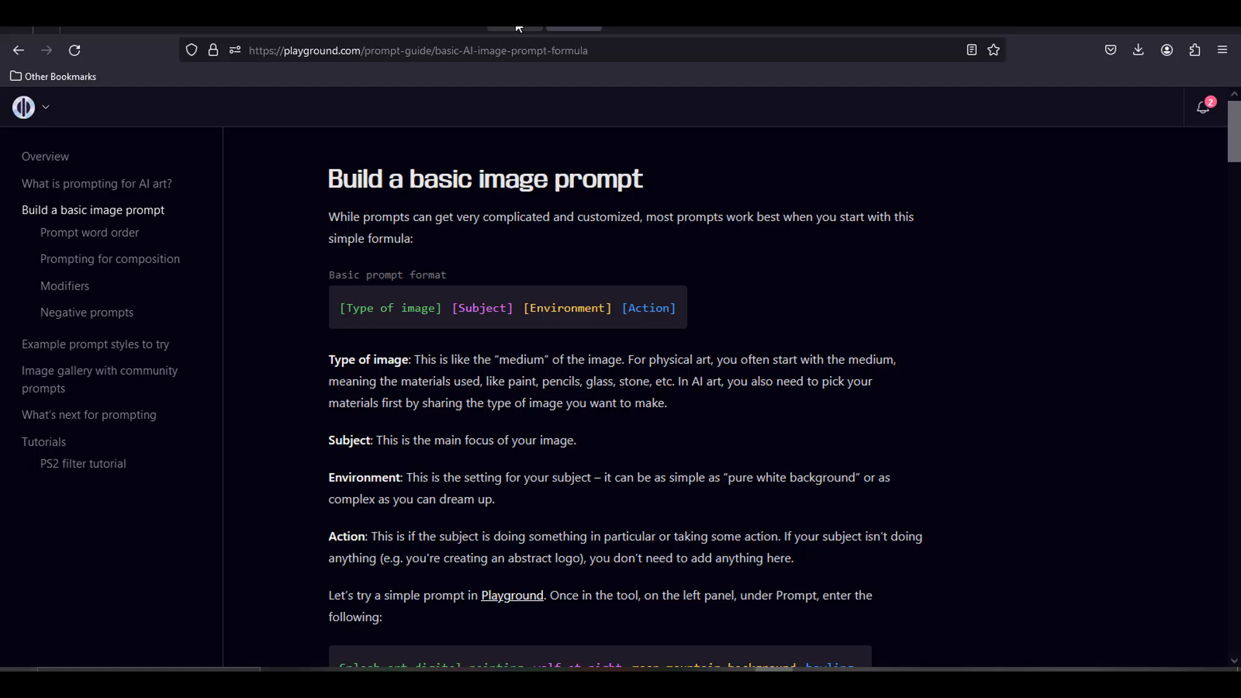
# Examine the sample prompt "Splash art digital painting wolf at night moon mountain background howling." and how it is entered
pyautogui.scroll(-5, 662, 335)
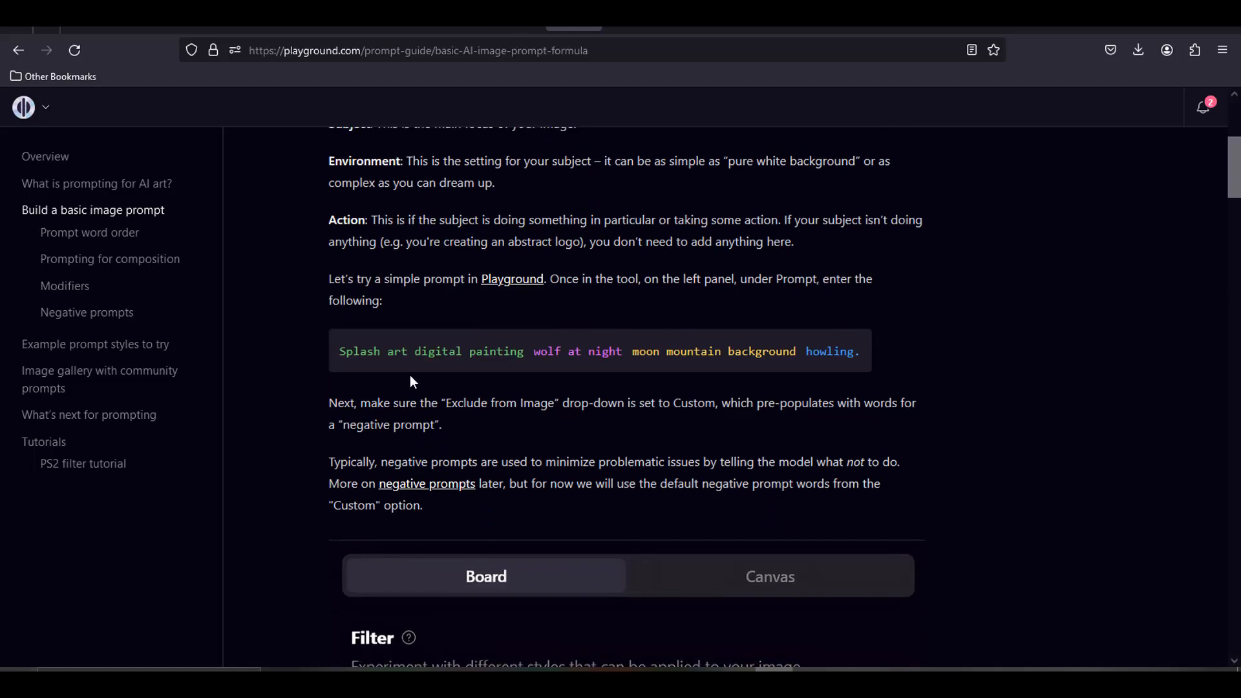
pyautogui.moveTo(626, 359)
pyautogui.mouseDown()
pyautogui.moveTo(871, 359)
pyautogui.moveTo(413, 359)
pyautogui.moveTo(859, 350)
pyautogui.mouseUp()
pyautogui.scroll(-4, 984, 363)
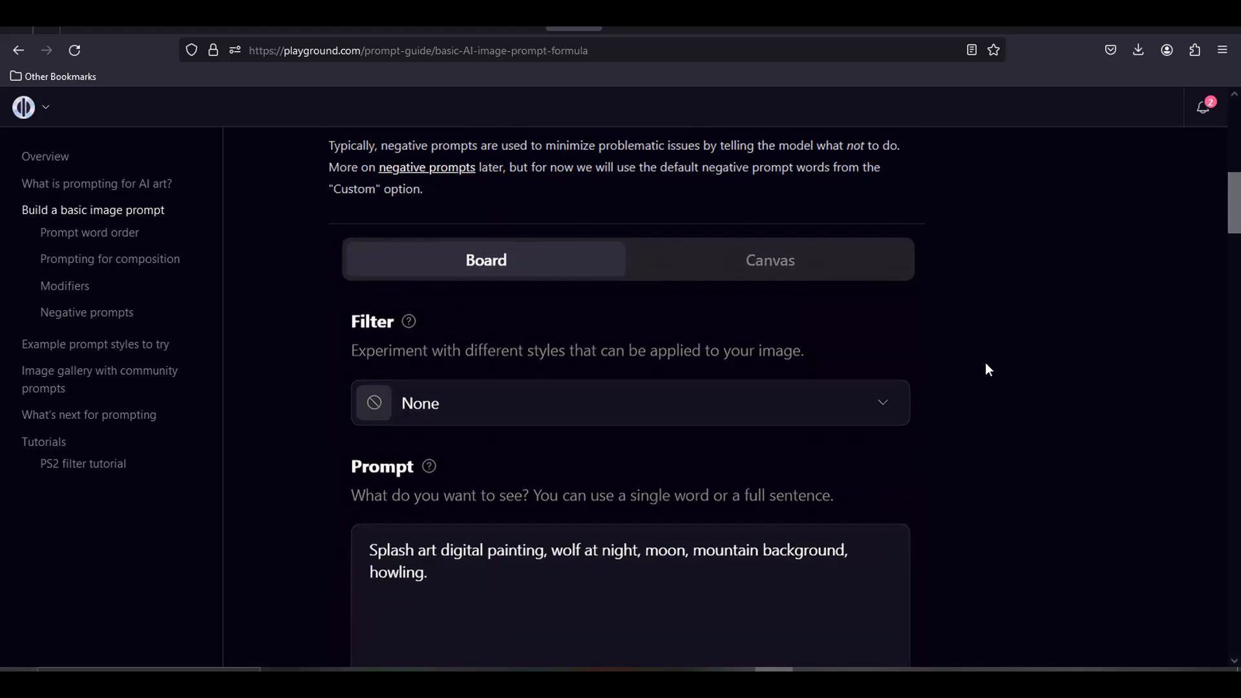
pyautogui.scroll(2, 984, 362)
pyautogui.scroll(-4, 892, 395)
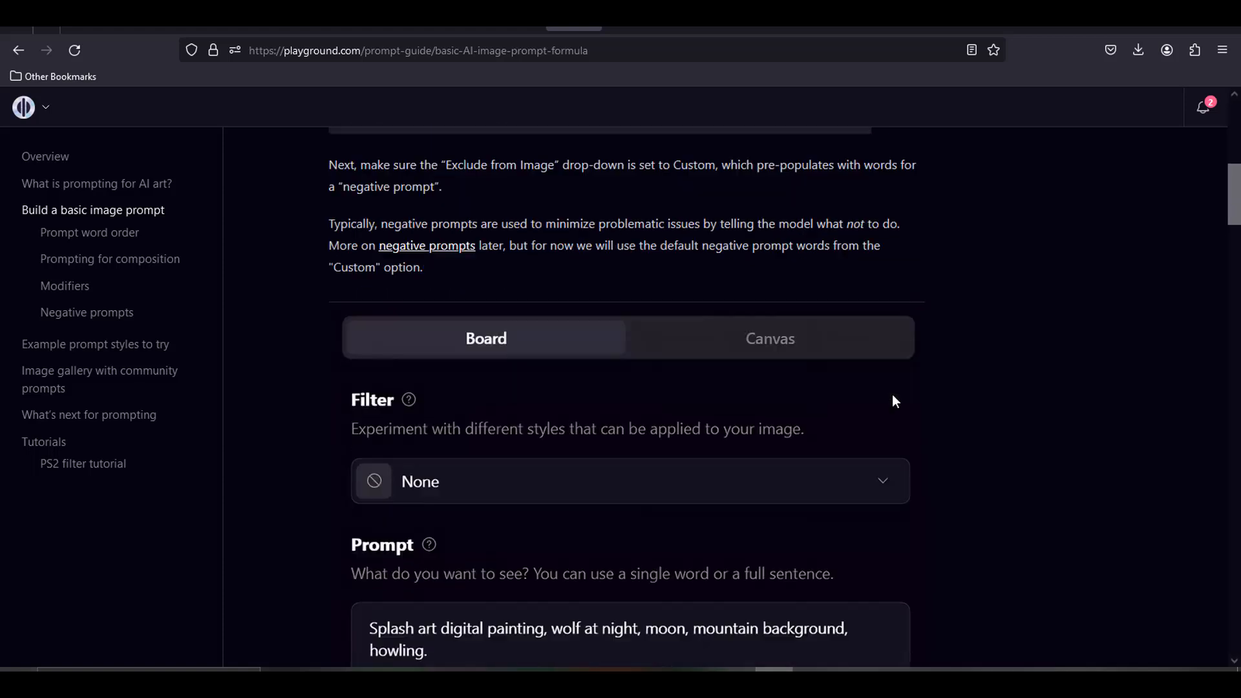
pyautogui.scroll(-1, 1019, 363)
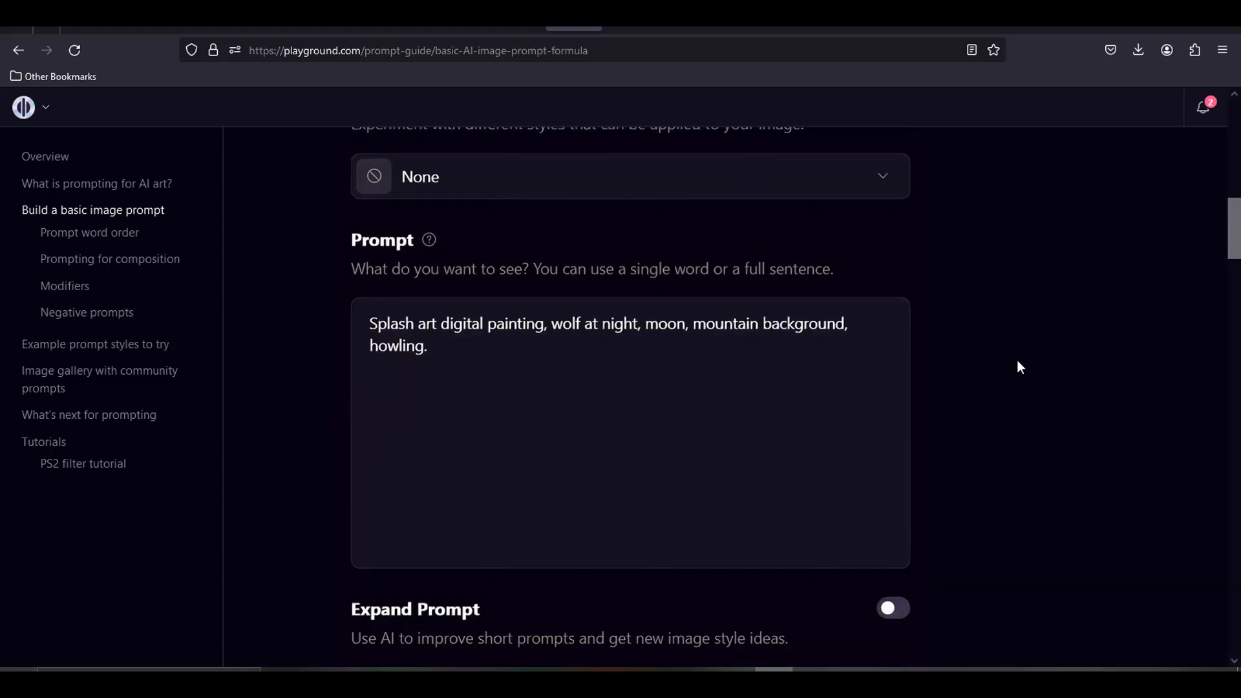
# Examine the example's excluded terms, suggested generation settings and resulting wolf image
pyautogui.scroll(-2, 465, 336)
pyautogui.scroll(-3, 466, 334)
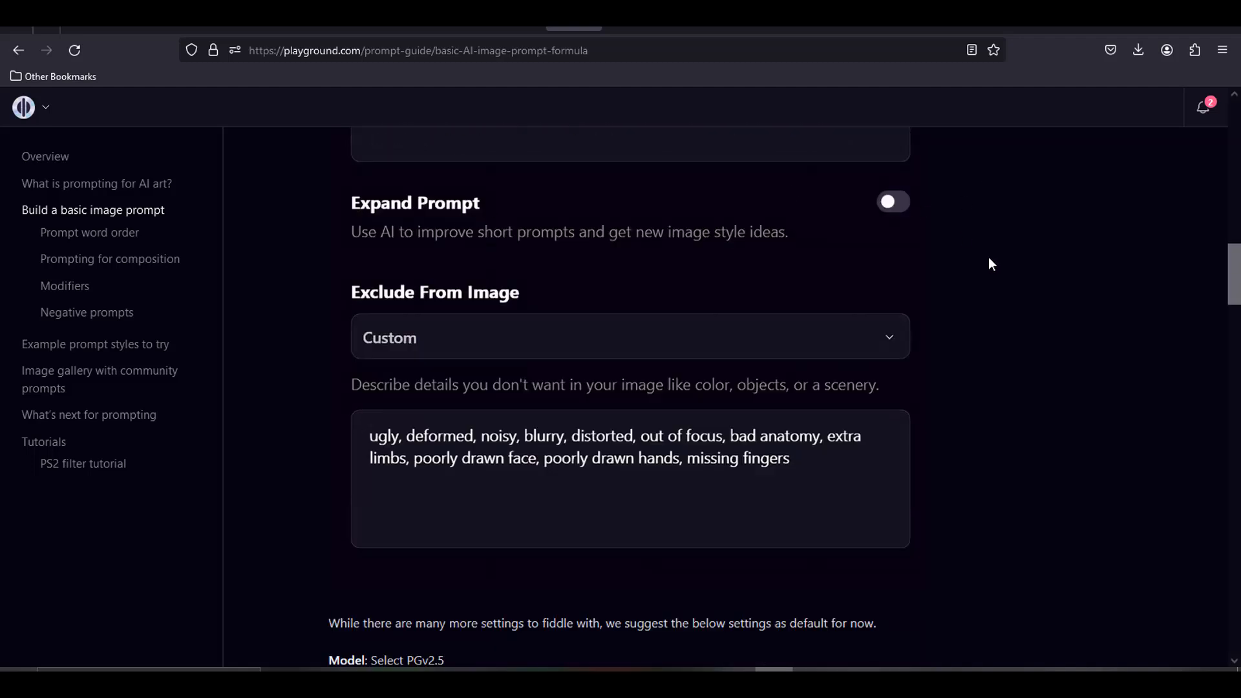
pyautogui.scroll(-2, 977, 299)
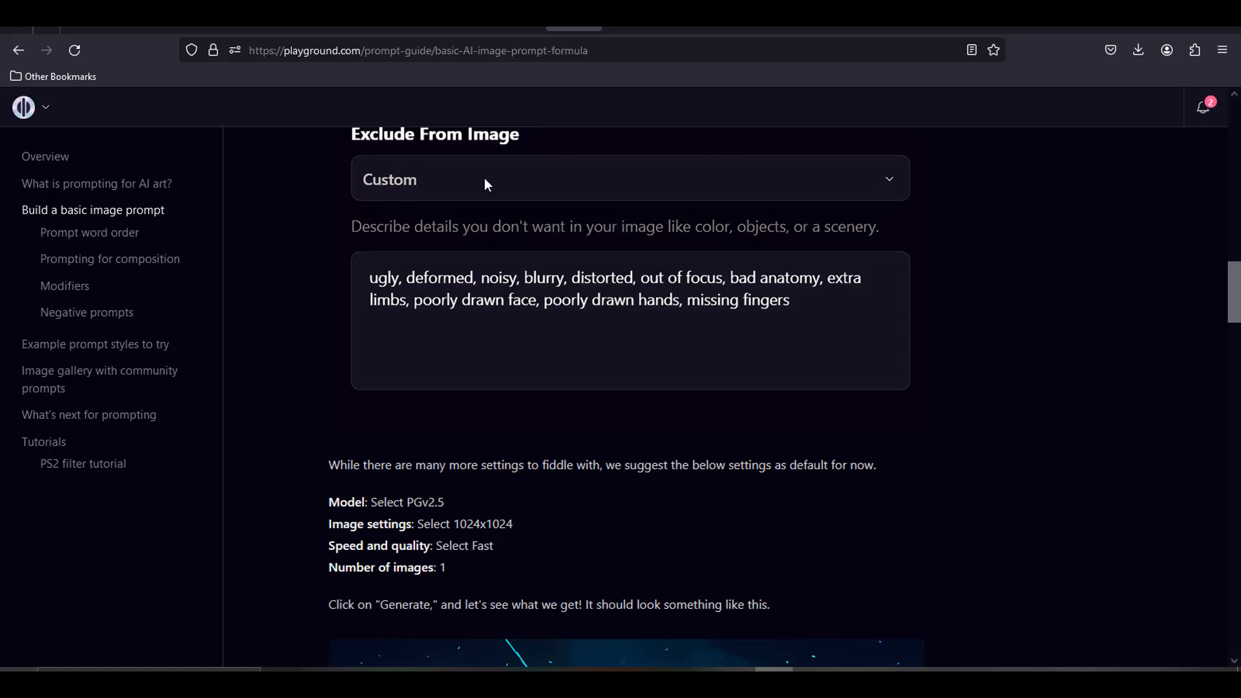
pyautogui.scroll(-3, 858, 311)
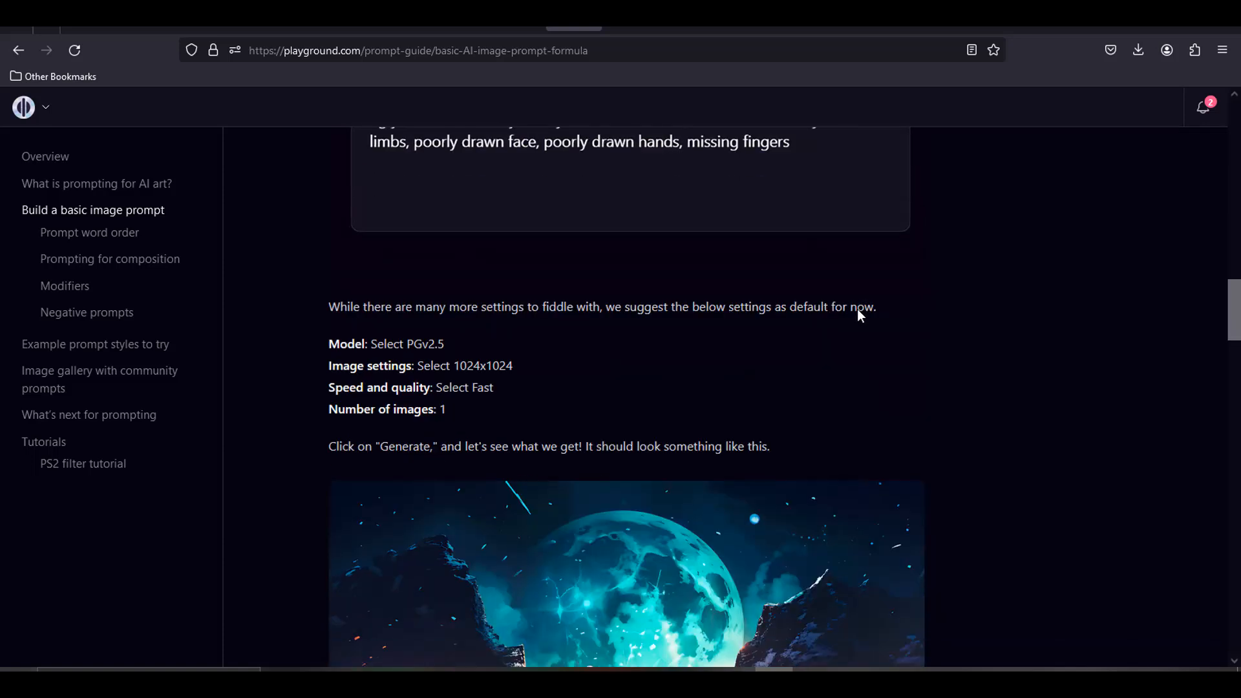
pyautogui.scroll(-4, 305, 254)
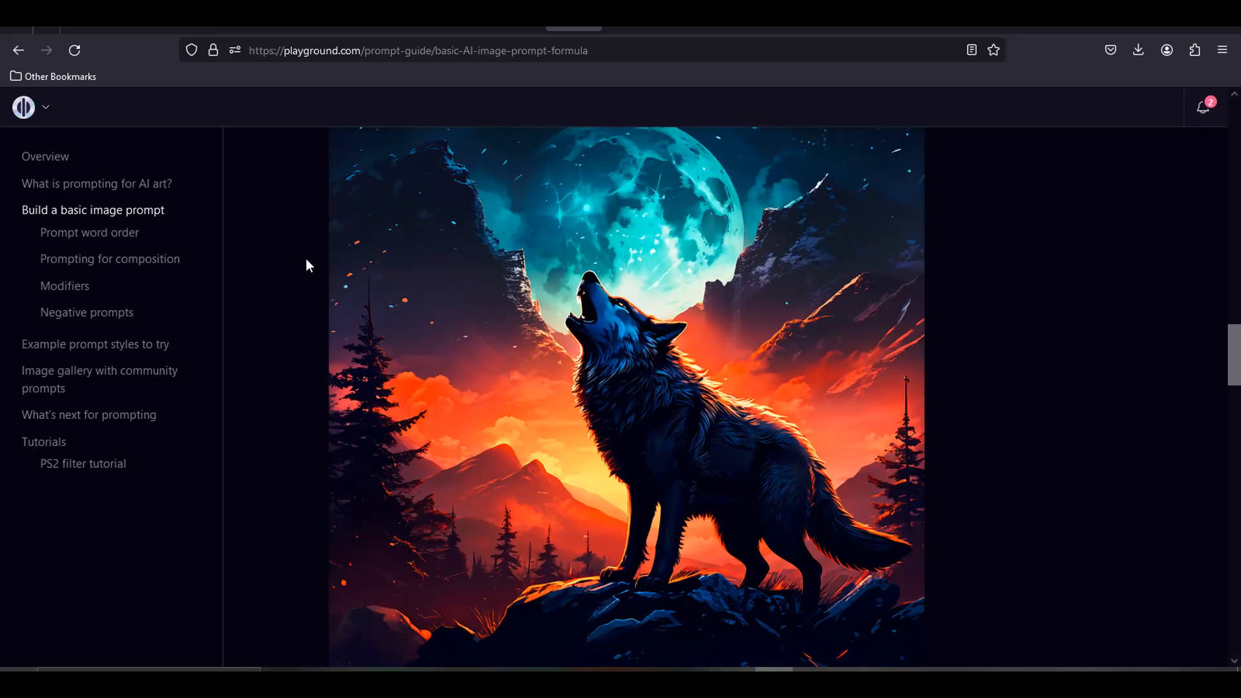
pyautogui.scroll(-7, 316, 273)
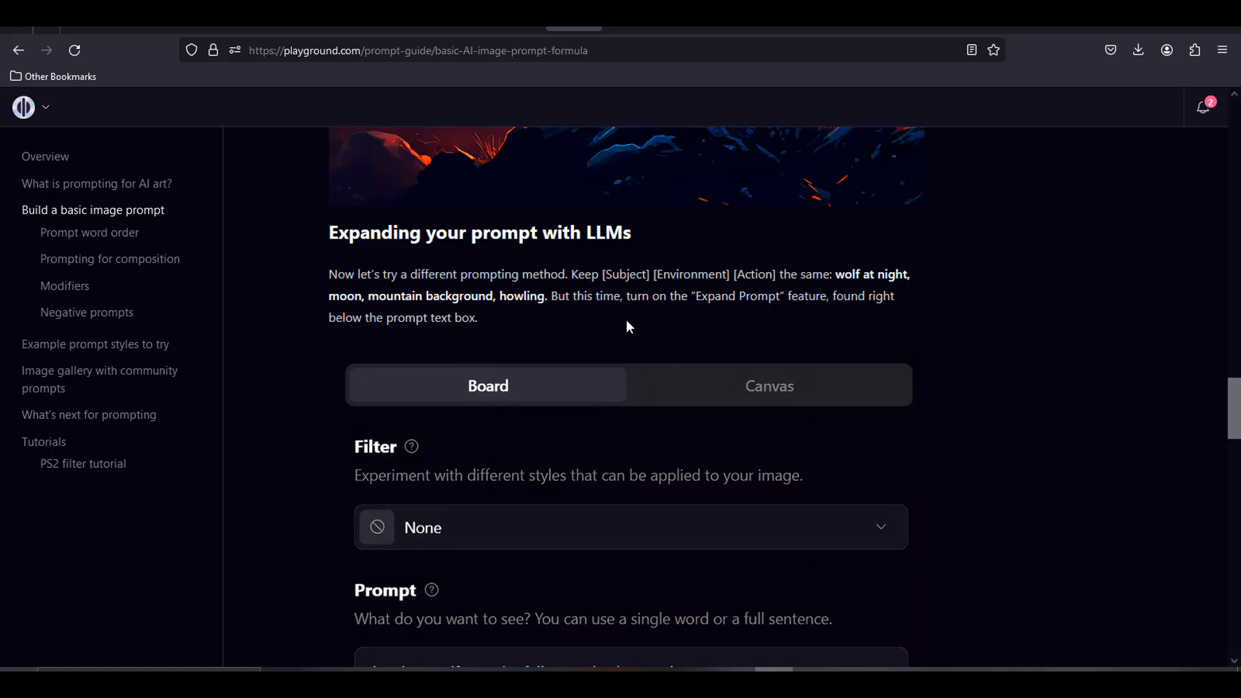
# Compare the section on expanding prompts with LLMs to the wolf sample prompt, highlighting its image type "Splash art digital painting"
pyautogui.scroll(-1, 626, 319)
pyautogui.scroll(2, 626, 320)
pyautogui.scroll(-5, 576, 325)
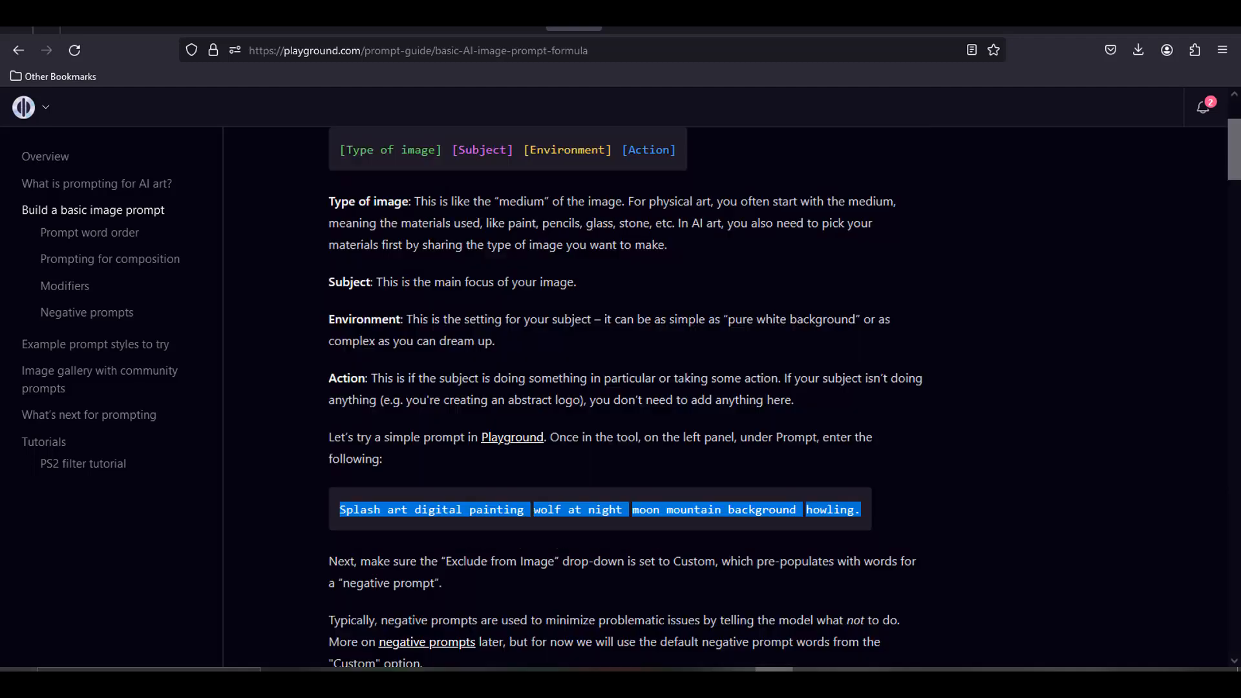
pyautogui.scroll(2, 368, 165)
pyautogui.scroll(-3, 409, 377)
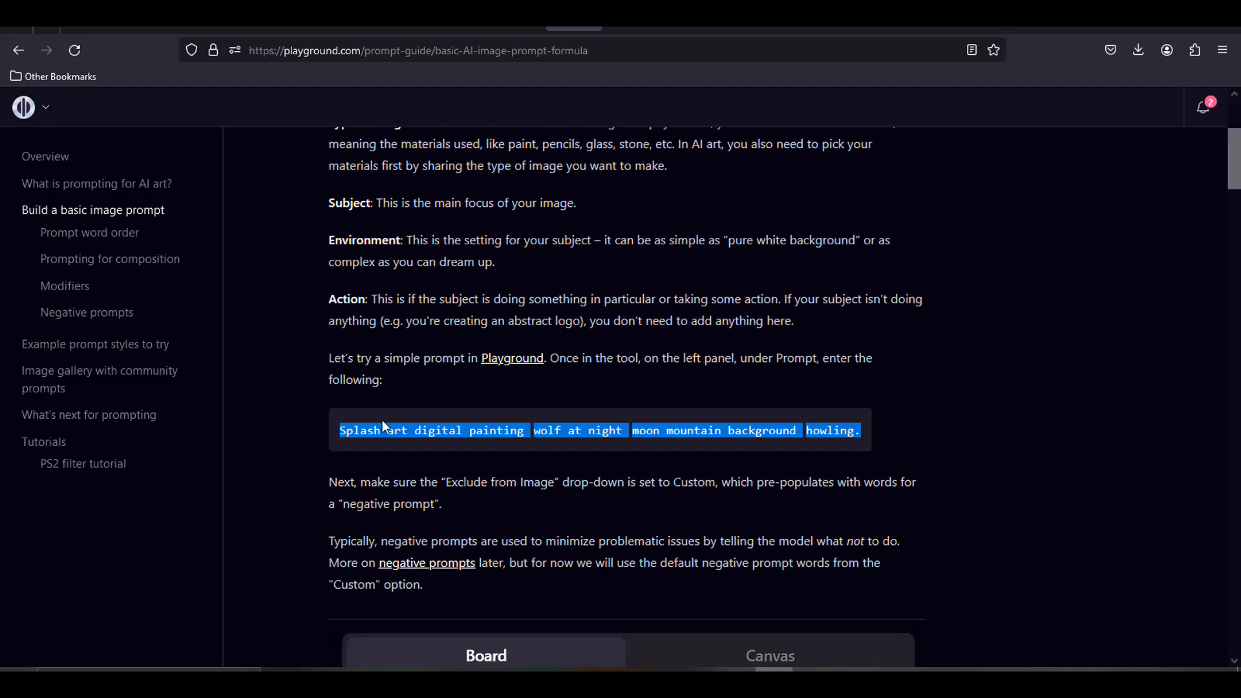
pyautogui.moveTo(339, 430); pyautogui.dragTo(524, 430)
# Examine the Expand Prompt example, its resulting wolf image and the tip for non-English prompts
pyautogui.scroll(-9, 544, 431)
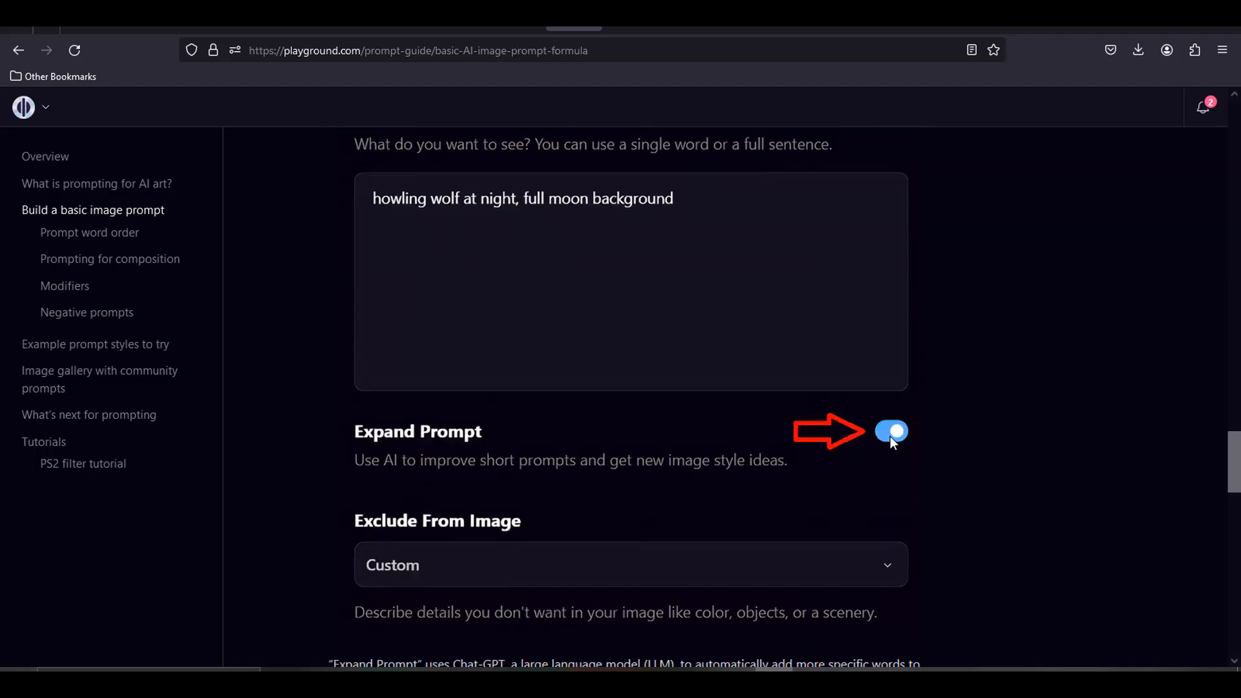
pyautogui.scroll(-10, 989, 429)
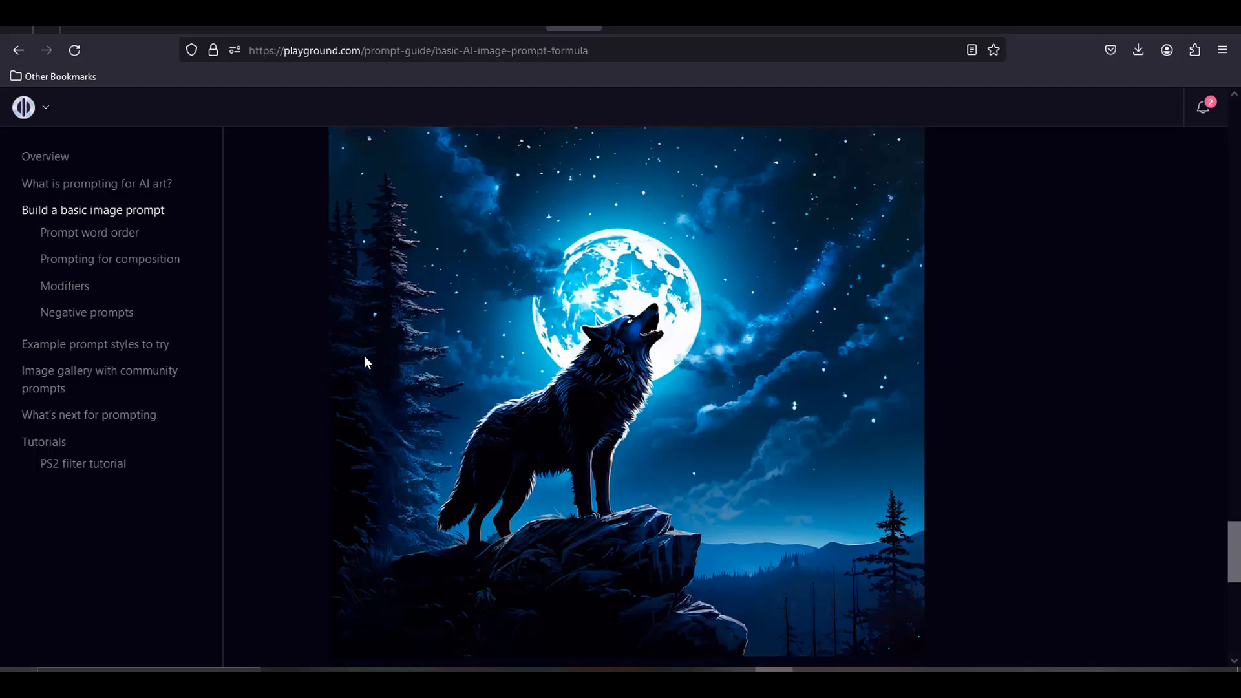
pyautogui.scroll(-3, 364, 362)
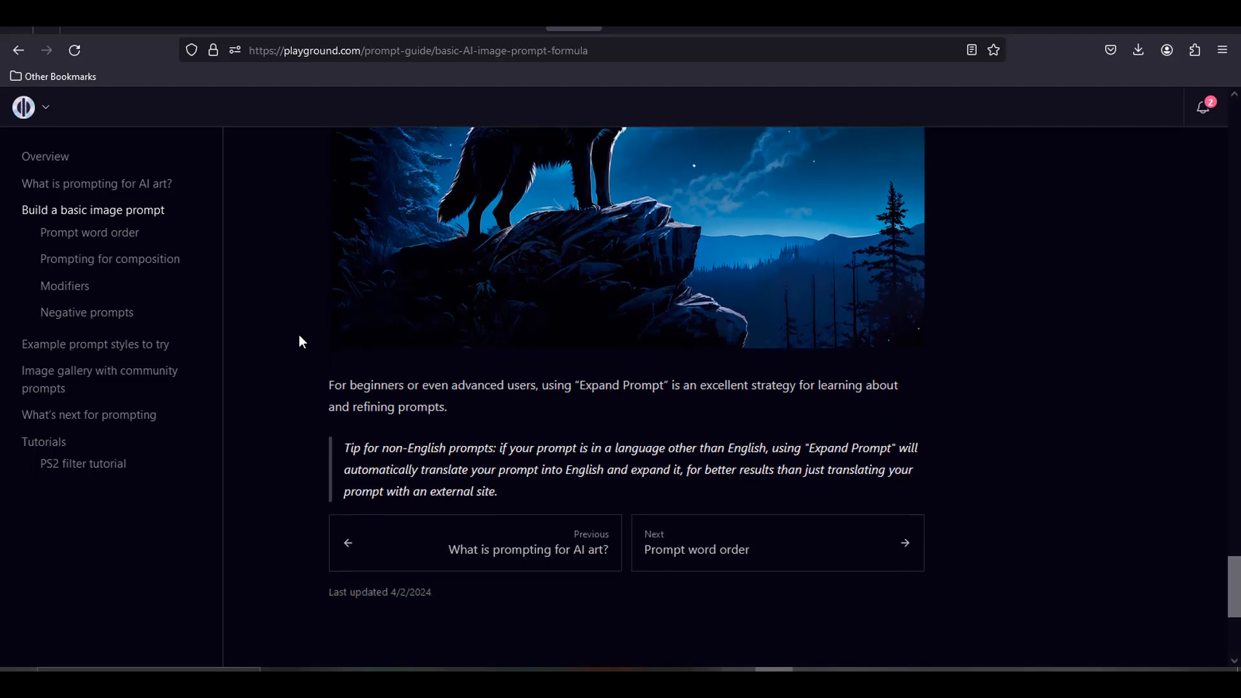
pyautogui.moveTo(343, 448); pyautogui.dragTo(514, 490)
pyautogui.click(367, 448)
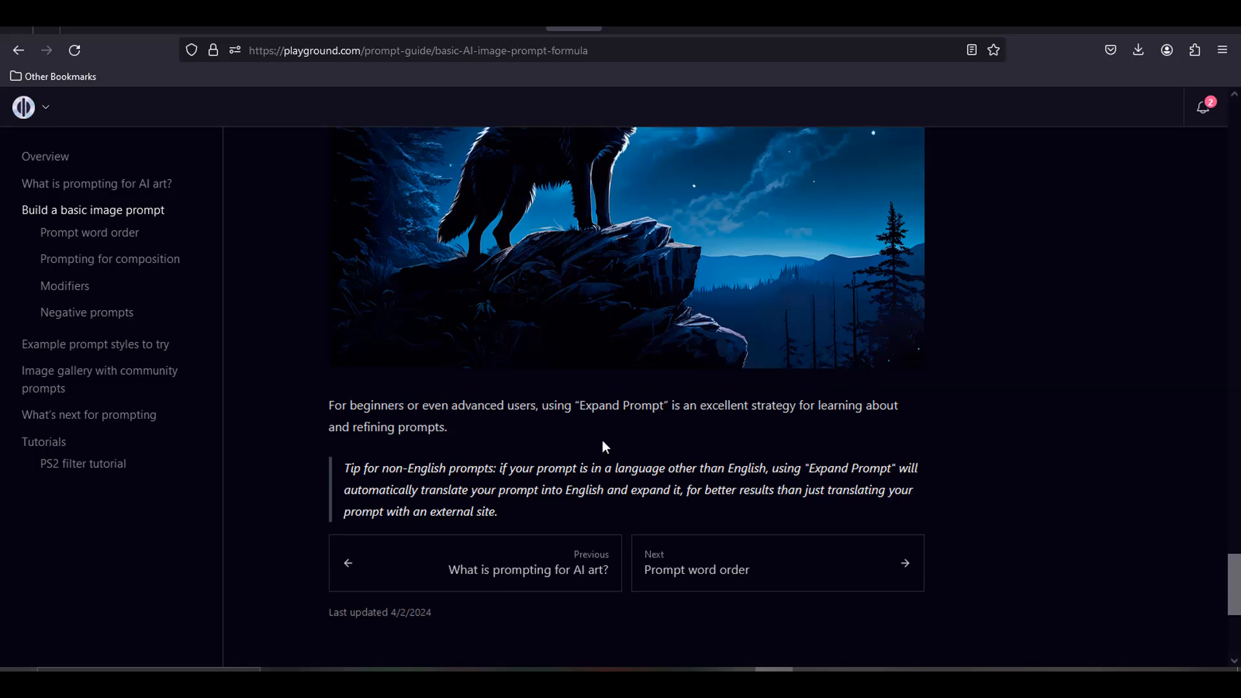
# Switch to the image creation page and toggle the Expand Prompt option
pyautogui.scroll(8, 603, 446)
pyautogui.click(633, 29)
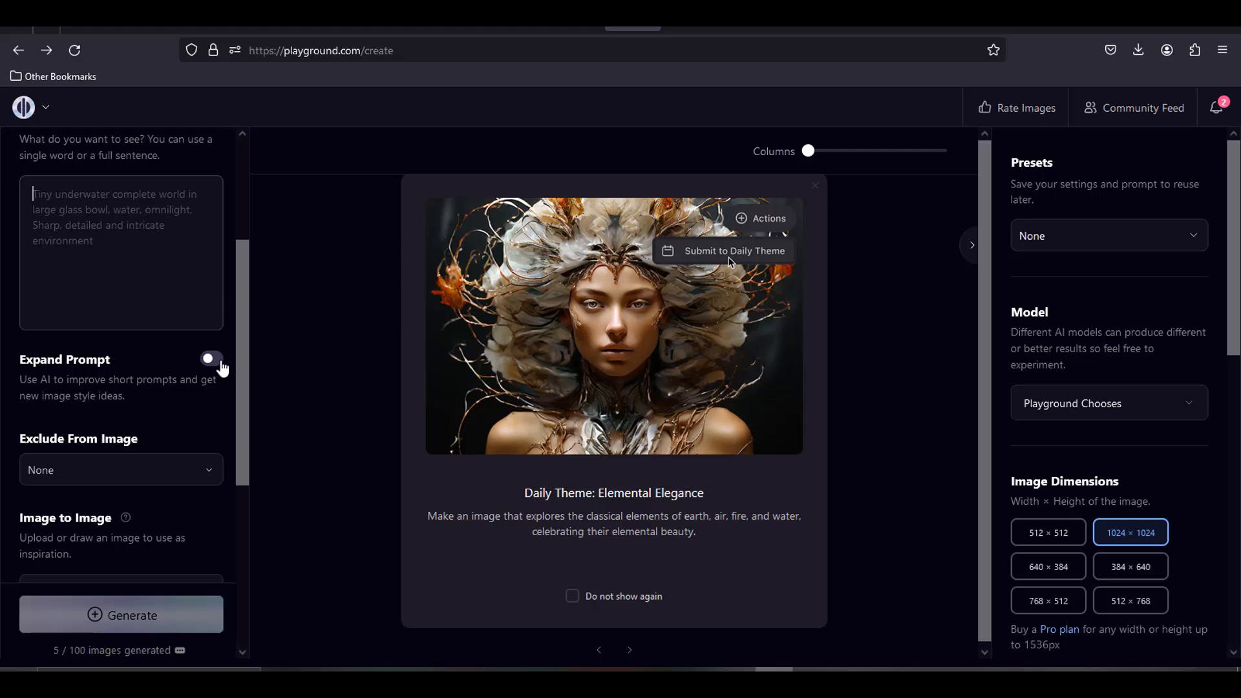
pyautogui.click(217, 362)
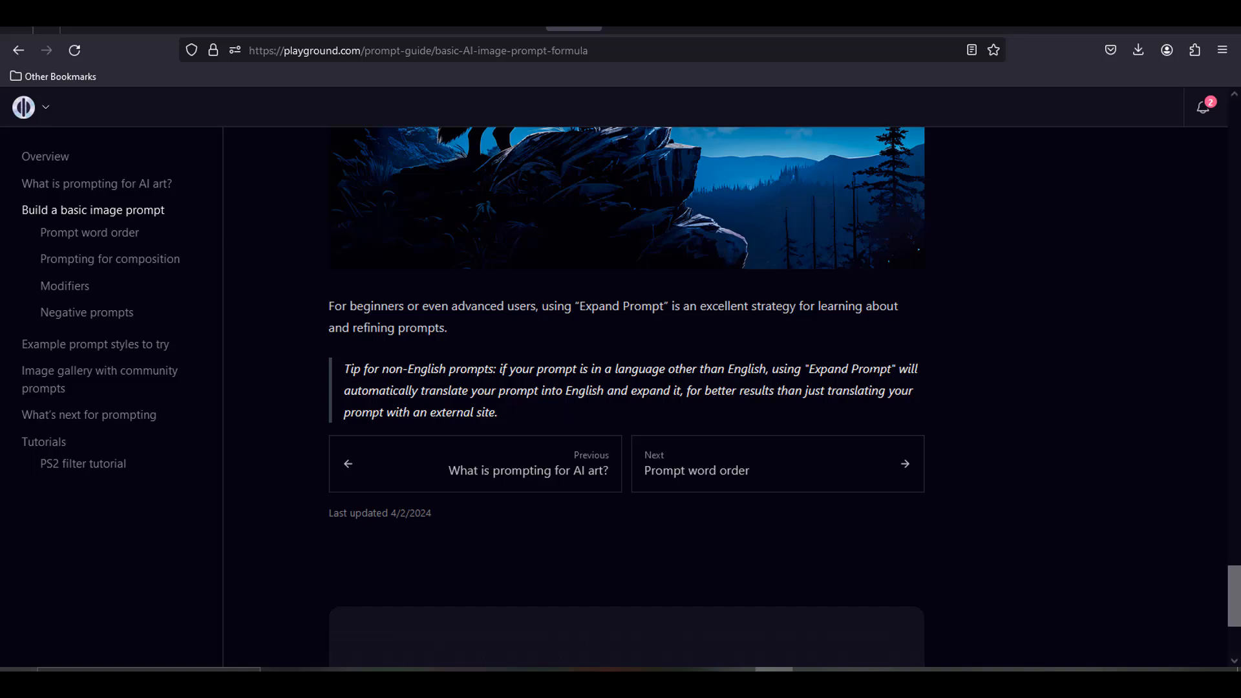
# Open the guide page on prompt word order and examine the steampunk man example with "comic drawing style" near the front
pyautogui.click(103, 232)
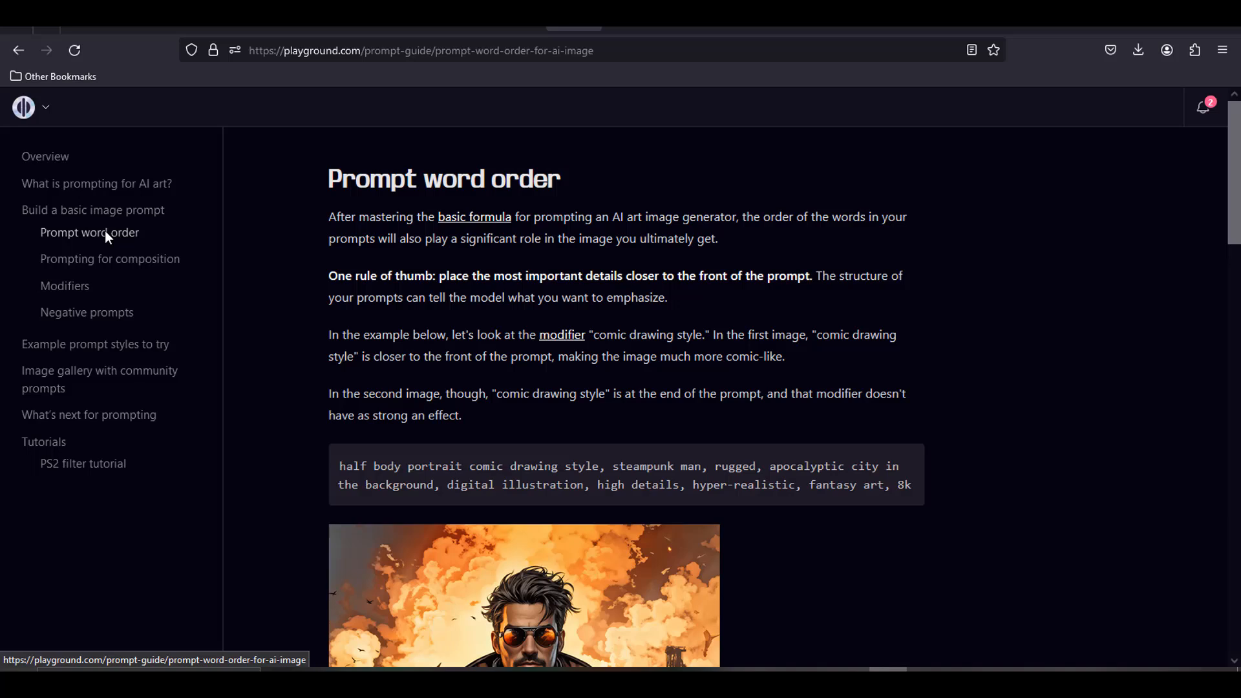
pyautogui.scroll(-3, 265, 267)
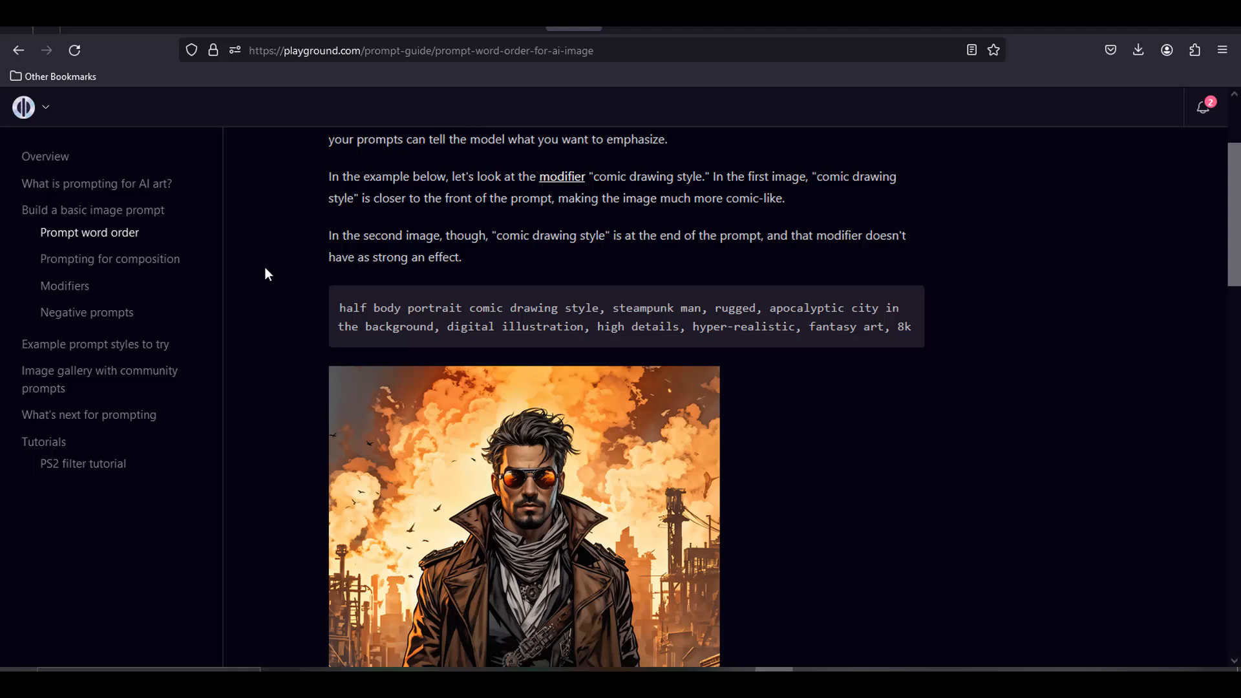
pyautogui.scroll(-1, 265, 267)
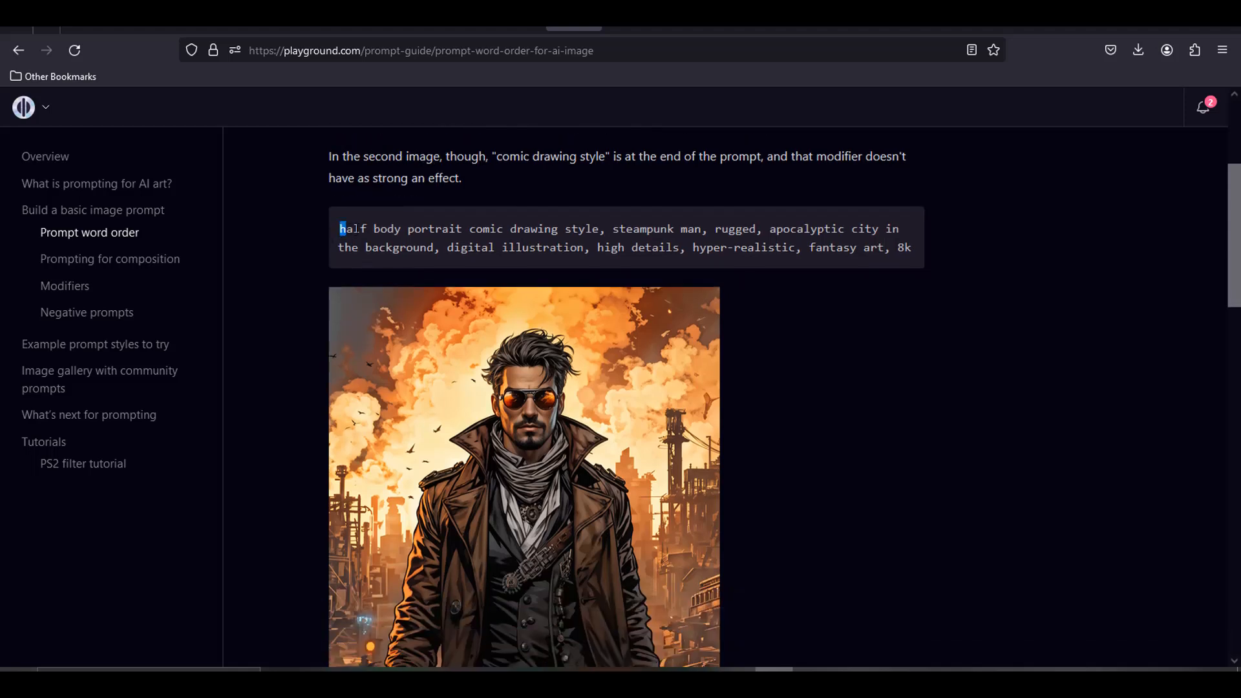
pyautogui.moveTo(356, 230); pyautogui.dragTo(703, 229)
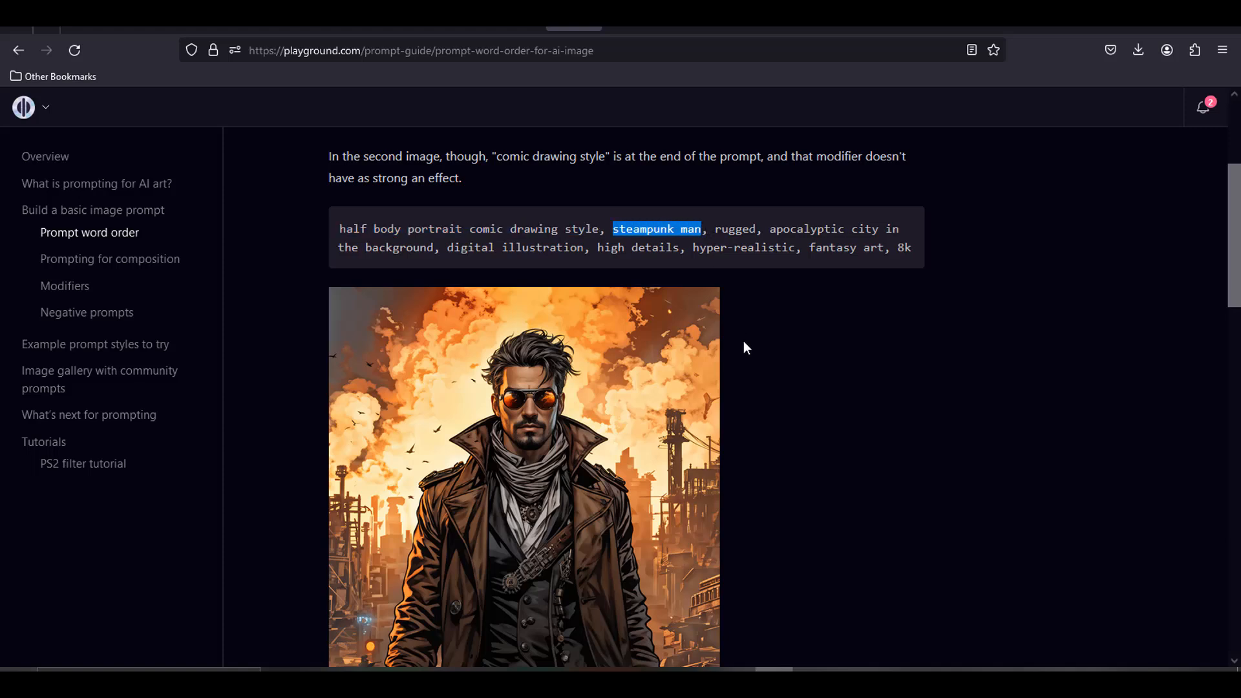
pyautogui.scroll(-10, 745, 348)
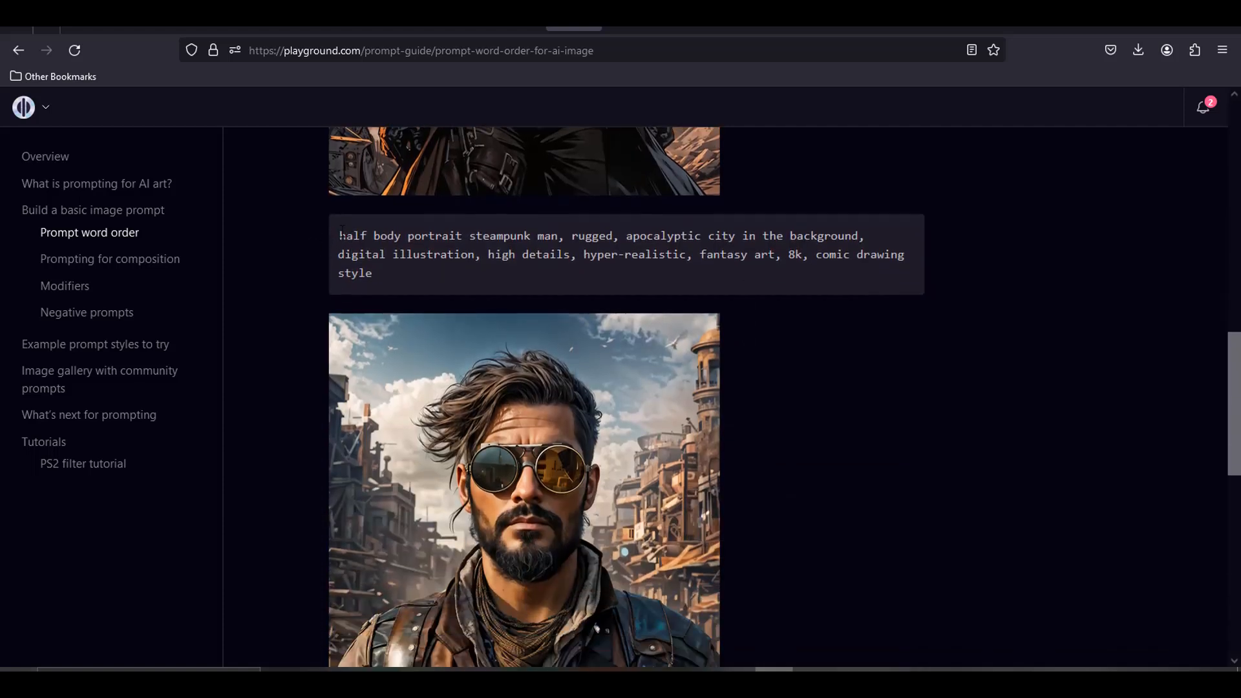
# Compare the steampunk man prompt ending in "comic drawing style" and its image with the first example
pyautogui.moveTo(341, 236); pyautogui.dragTo(559, 236)
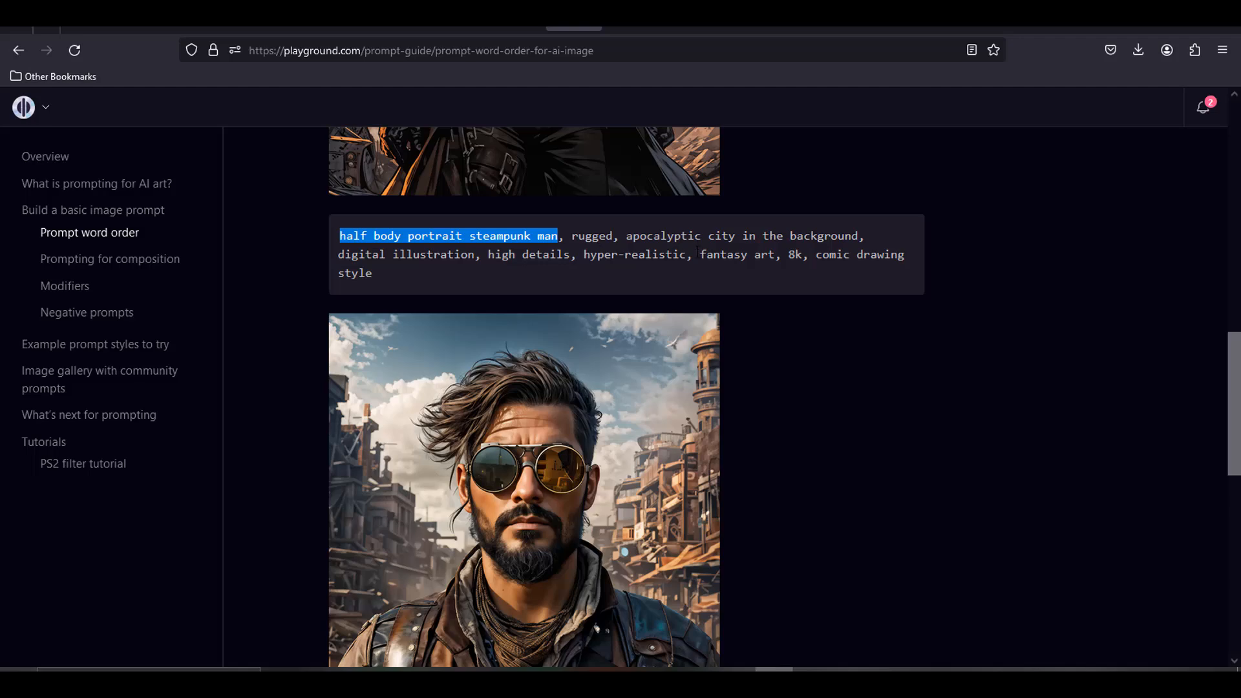
pyautogui.scroll(-1, 710, 290)
pyautogui.scroll(9, 711, 290)
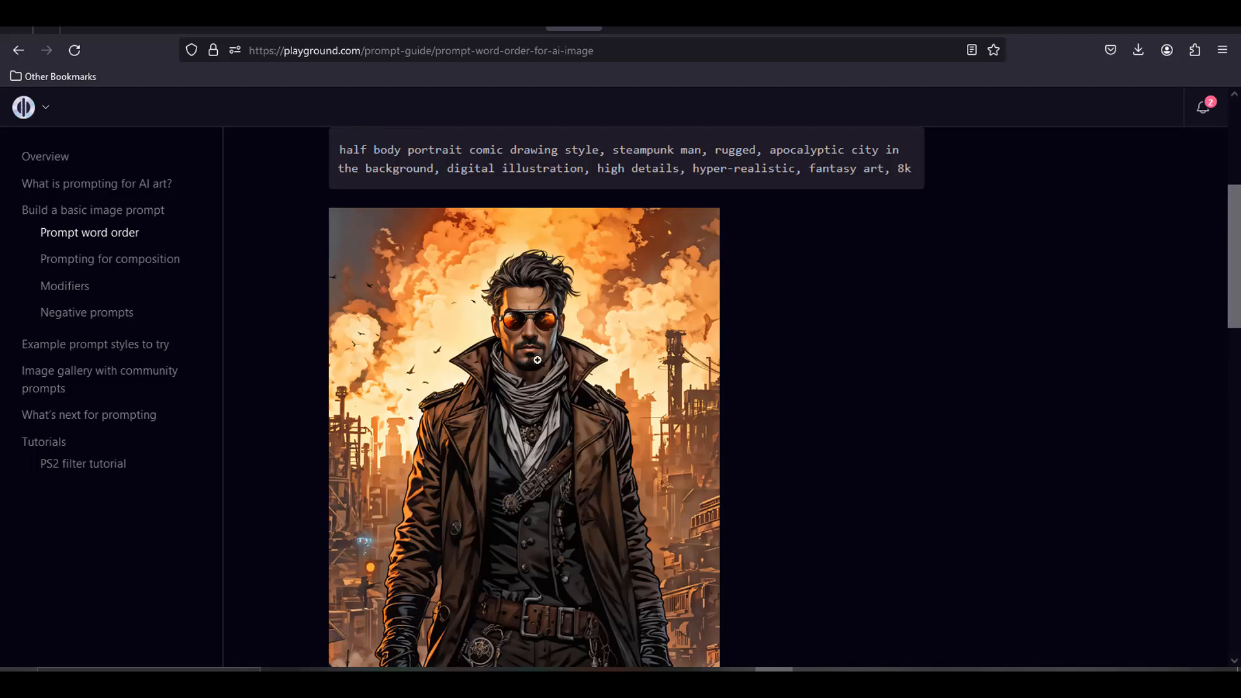
pyautogui.scroll(-3, 671, 376)
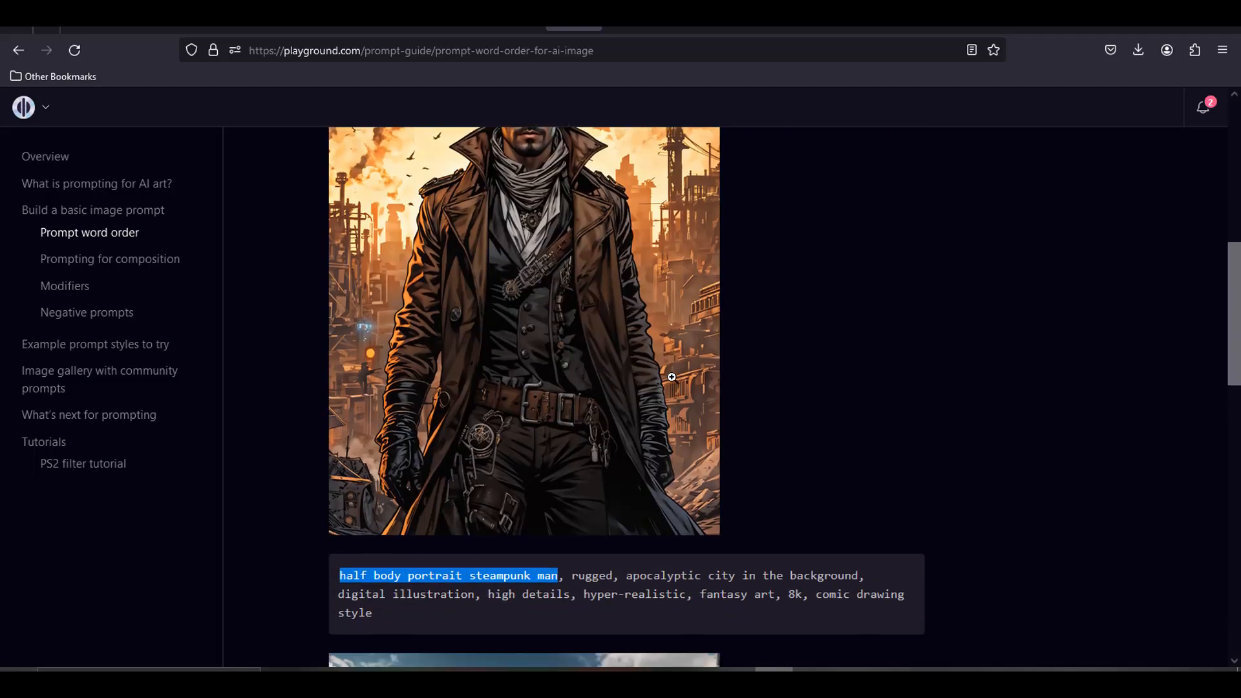
pyautogui.scroll(-7, 671, 377)
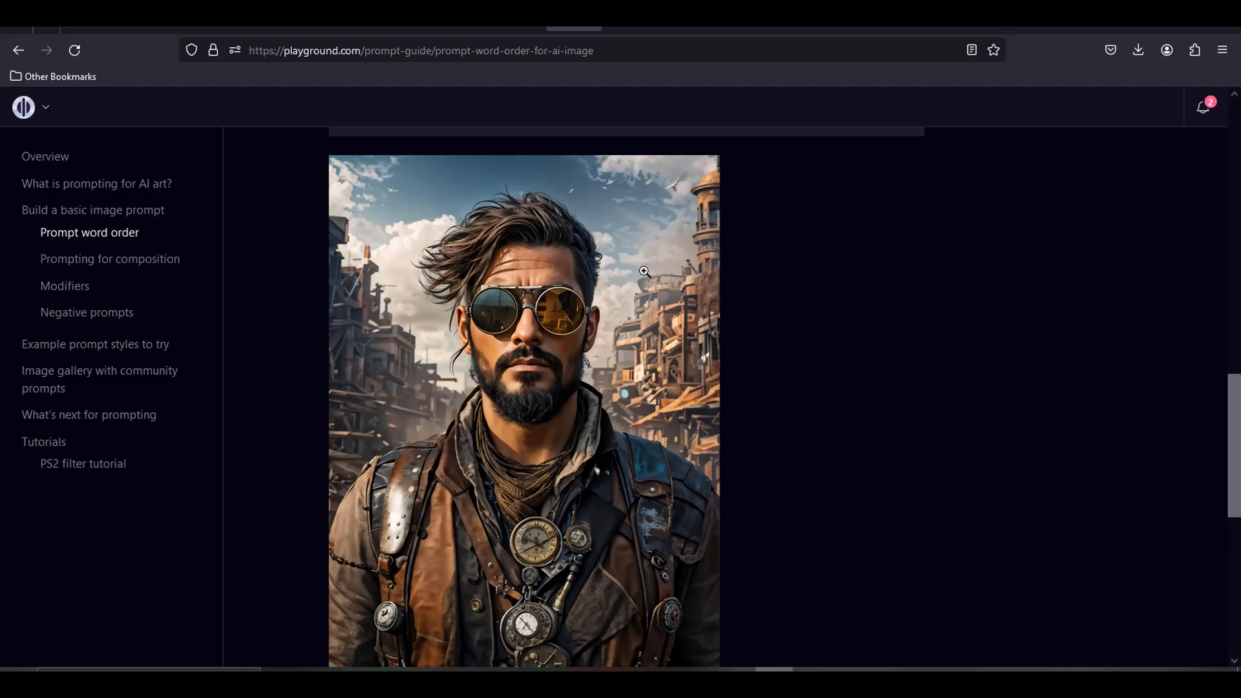
# Open the guide page on prompting for composition and examine the "full body of a knight in shining armor" example
pyautogui.click(107, 265)
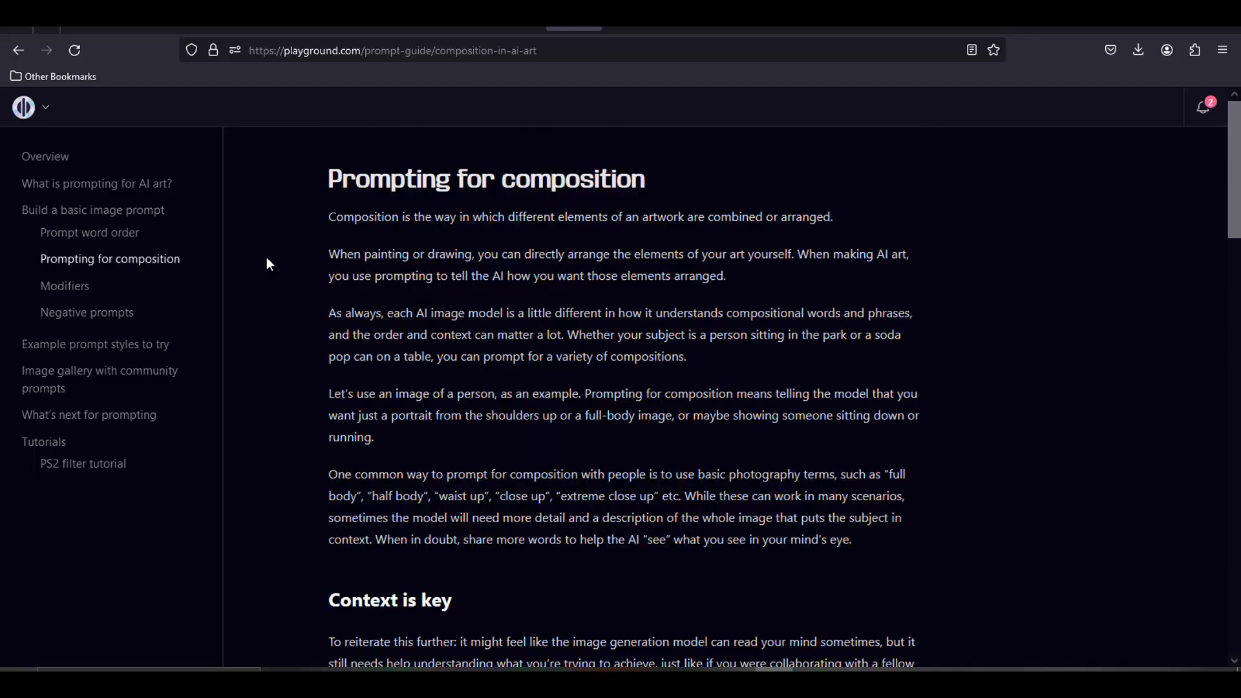
pyautogui.scroll(-7, 267, 263)
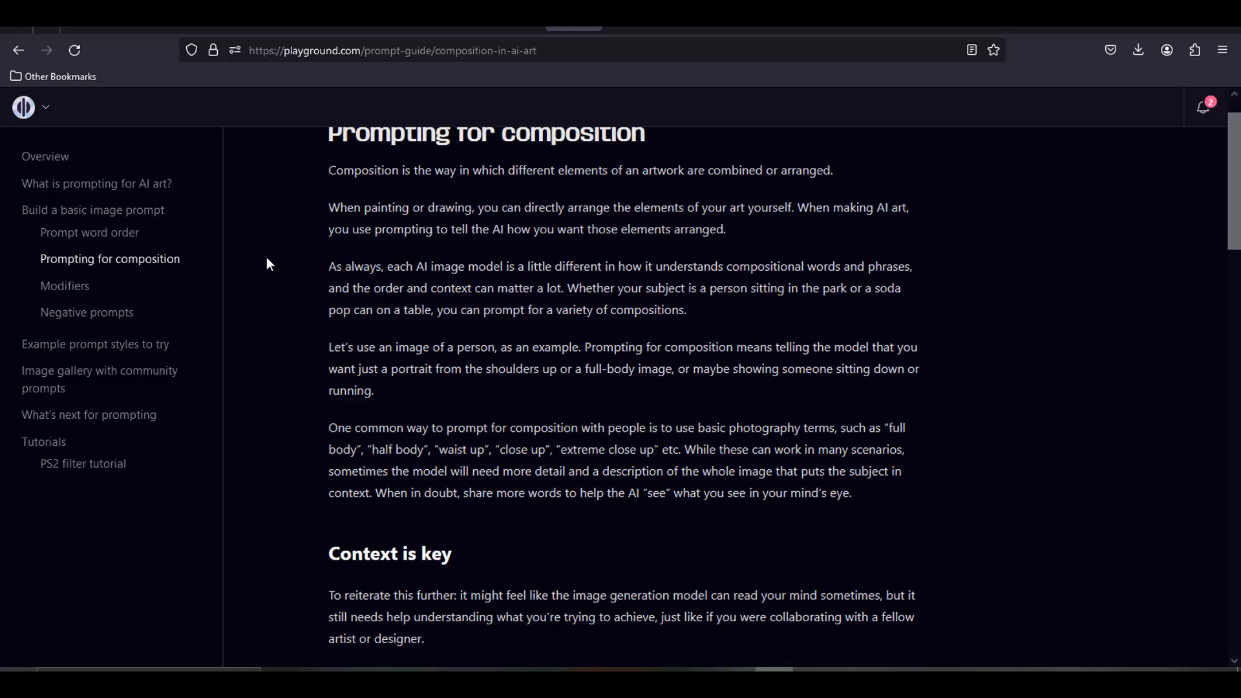
pyautogui.scroll(-2, 269, 264)
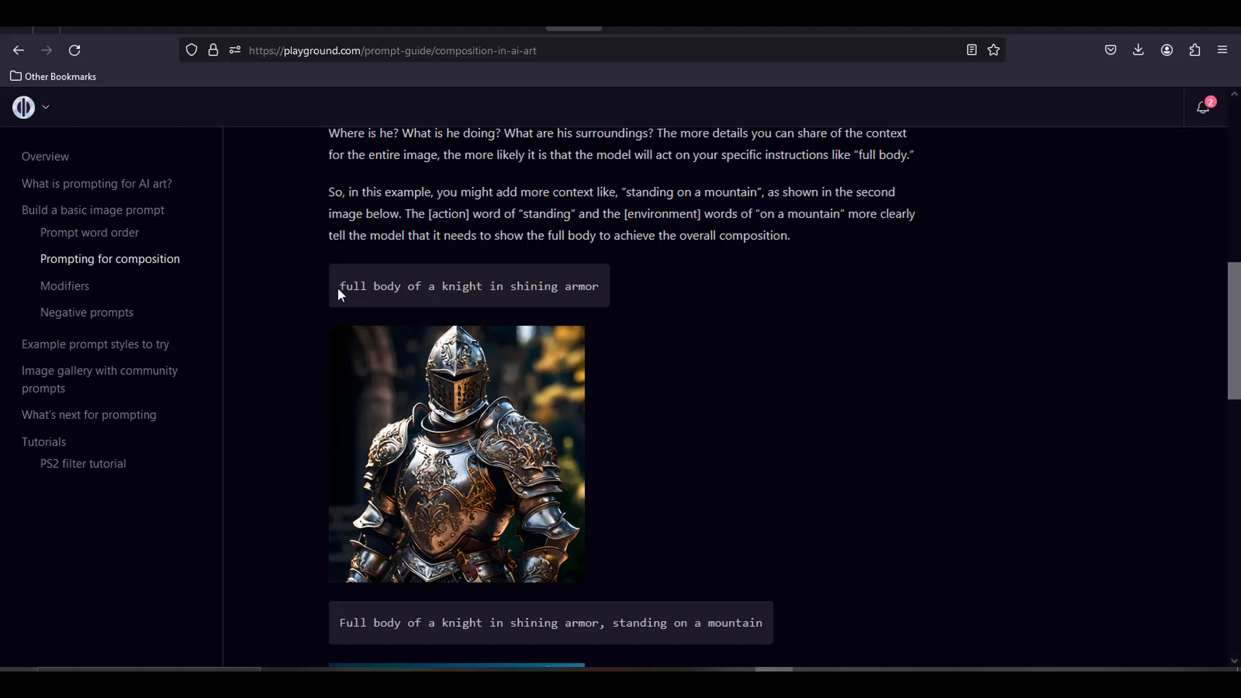
pyautogui.moveTo(338, 281); pyautogui.dragTo(599, 287)
pyautogui.scroll(-1, 737, 303)
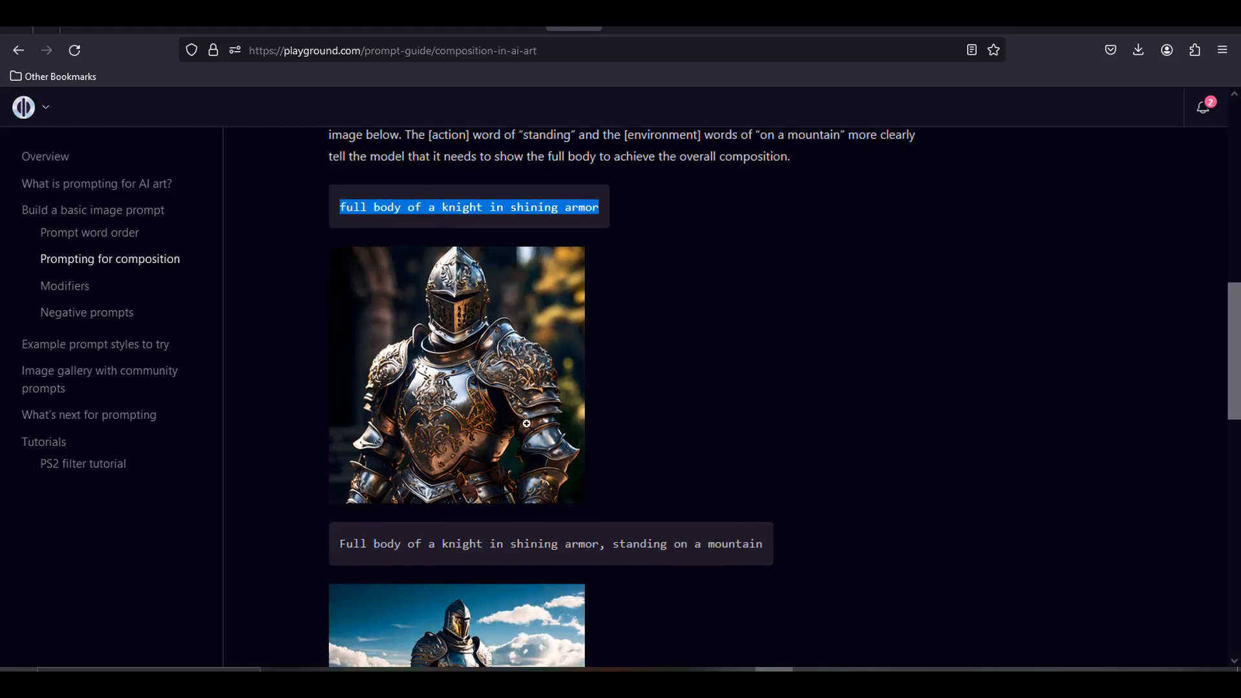
# Compare the knight prompt that adds "standing on a mountain" and its image with the first knight example
pyautogui.scroll(-3, 892, 354)
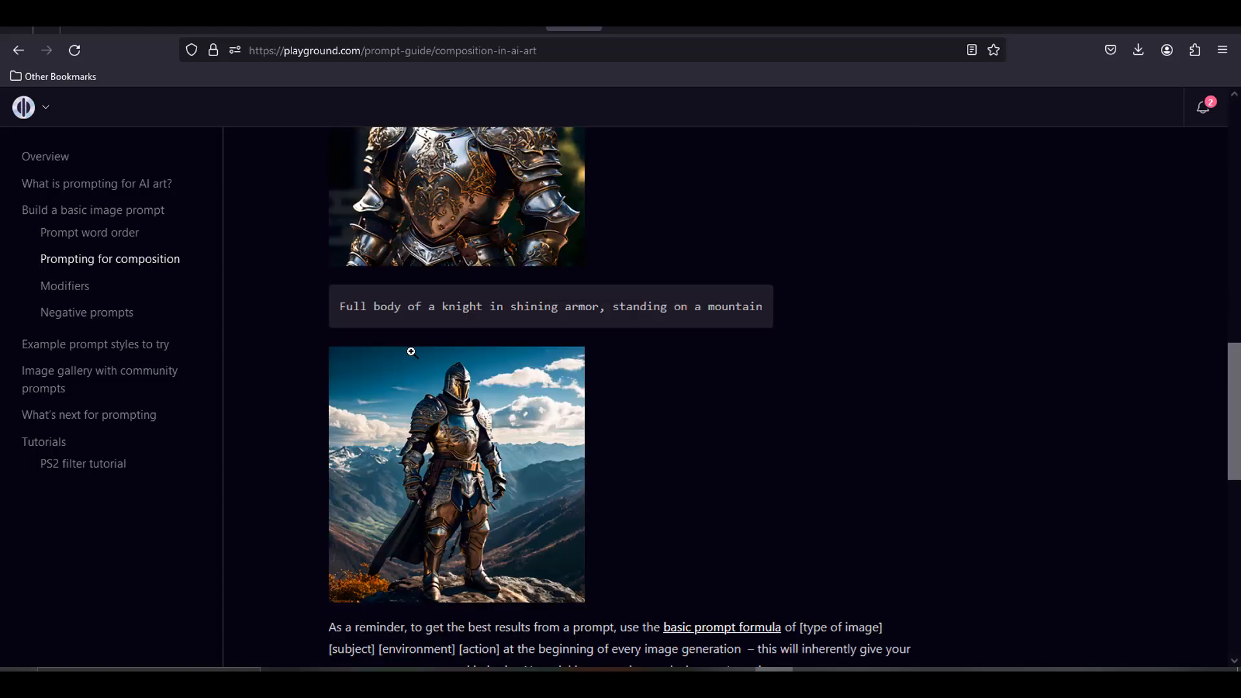
pyautogui.moveTo(335, 306); pyautogui.dragTo(721, 316)
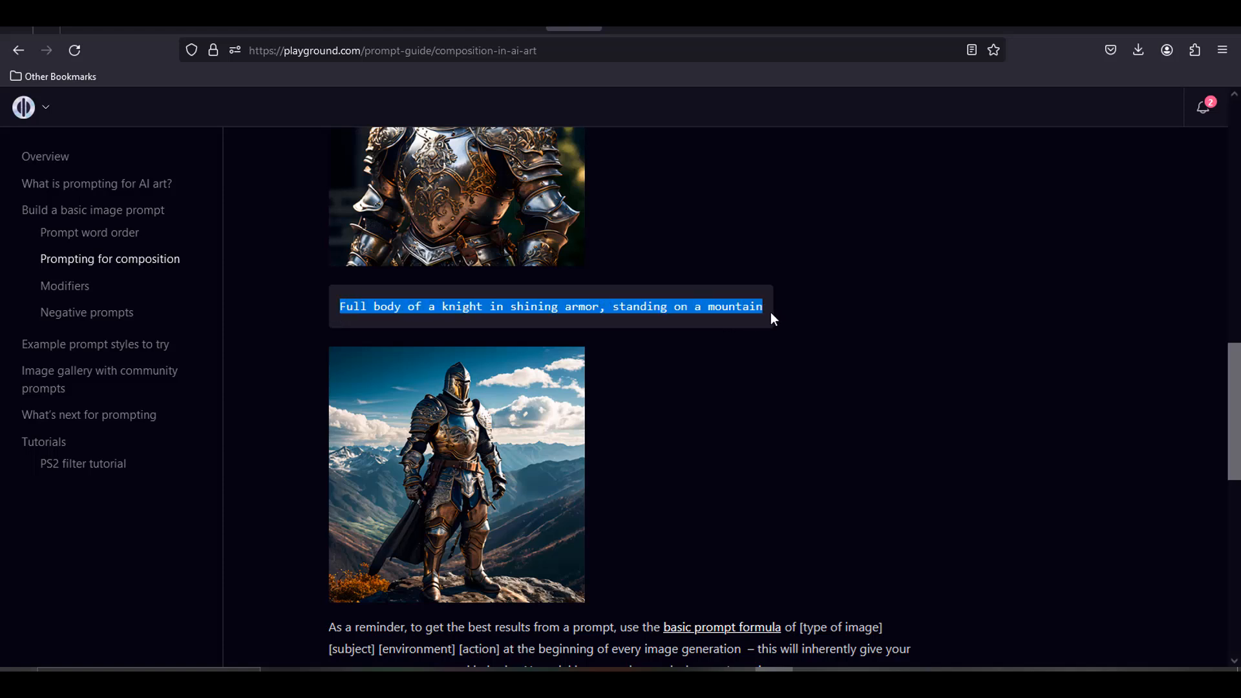
pyautogui.scroll(-2, 710, 349)
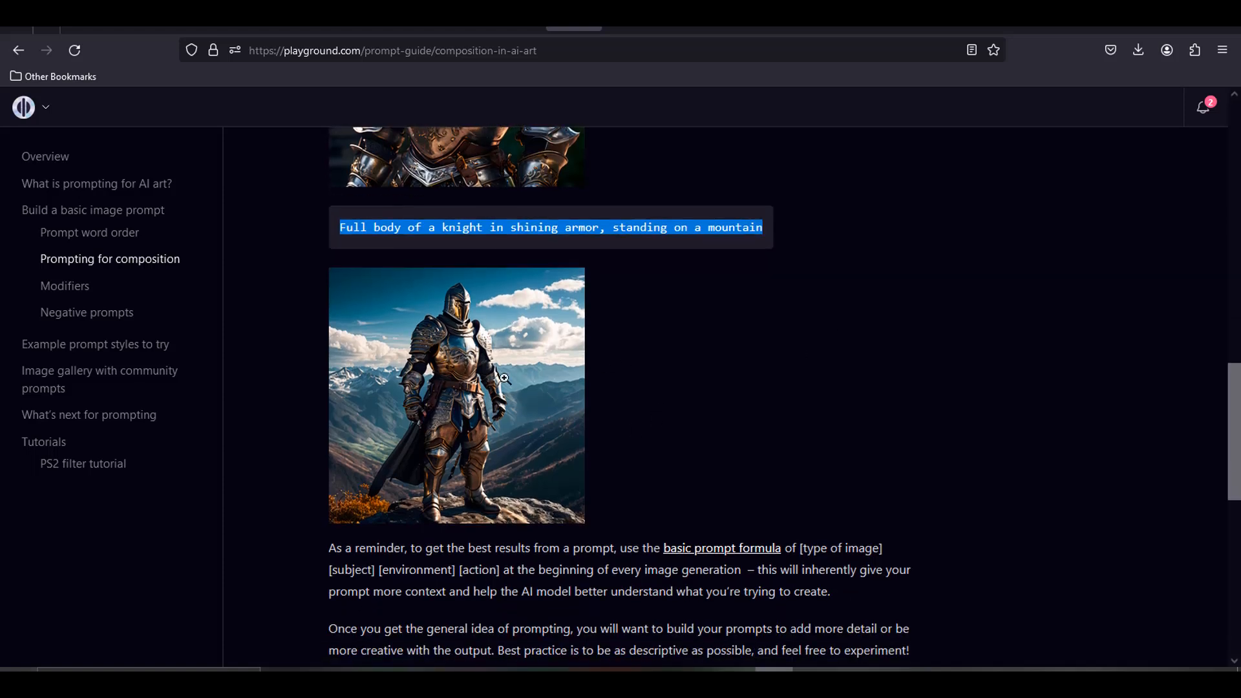
# Open the guide page on modifiers and highlight the advanced prompt structure ending in [Modifiers]
pyautogui.click(65, 285)
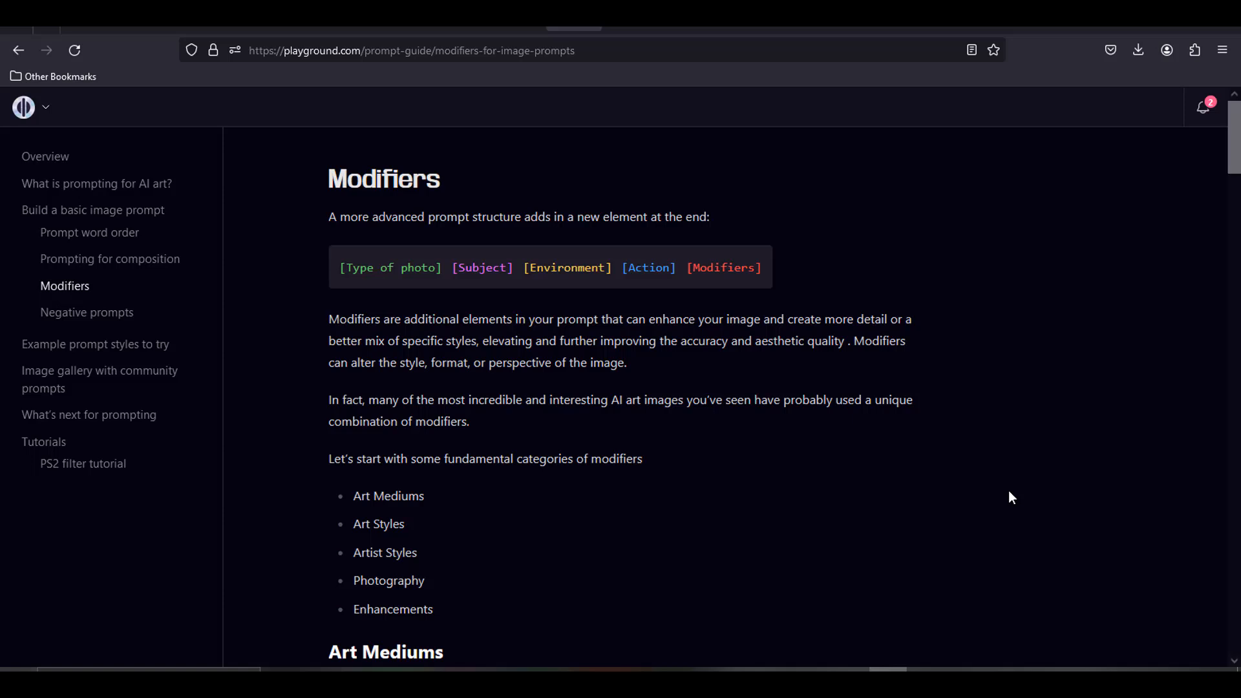
pyautogui.moveTo(337, 277); pyautogui.dragTo(755, 268)
pyautogui.click(697, 266)
pyautogui.click(829, 265)
# Review the fundamental modifier categories, highlighting Art Mediums, Artist Styles, Photography and Enhancements in the list
pyautogui.moveTo(354, 496); pyautogui.dragTo(425, 500)
pyautogui.scroll(-2, 588, 491)
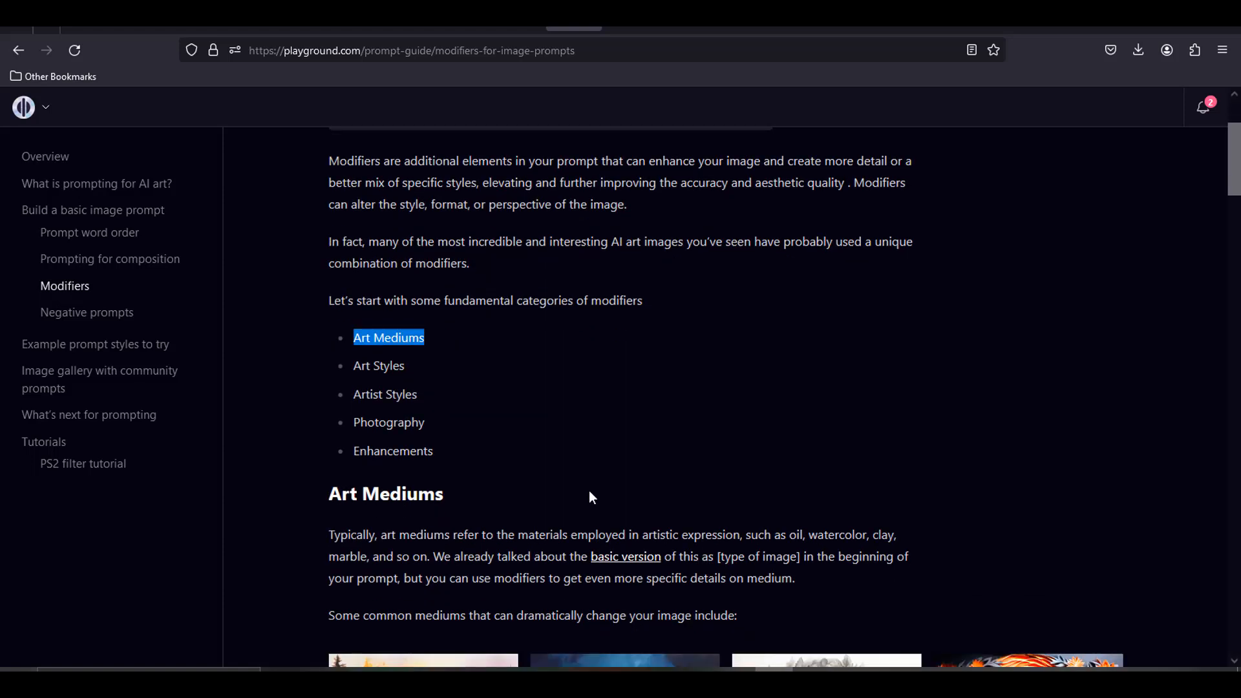
pyautogui.scroll(-3, 590, 497)
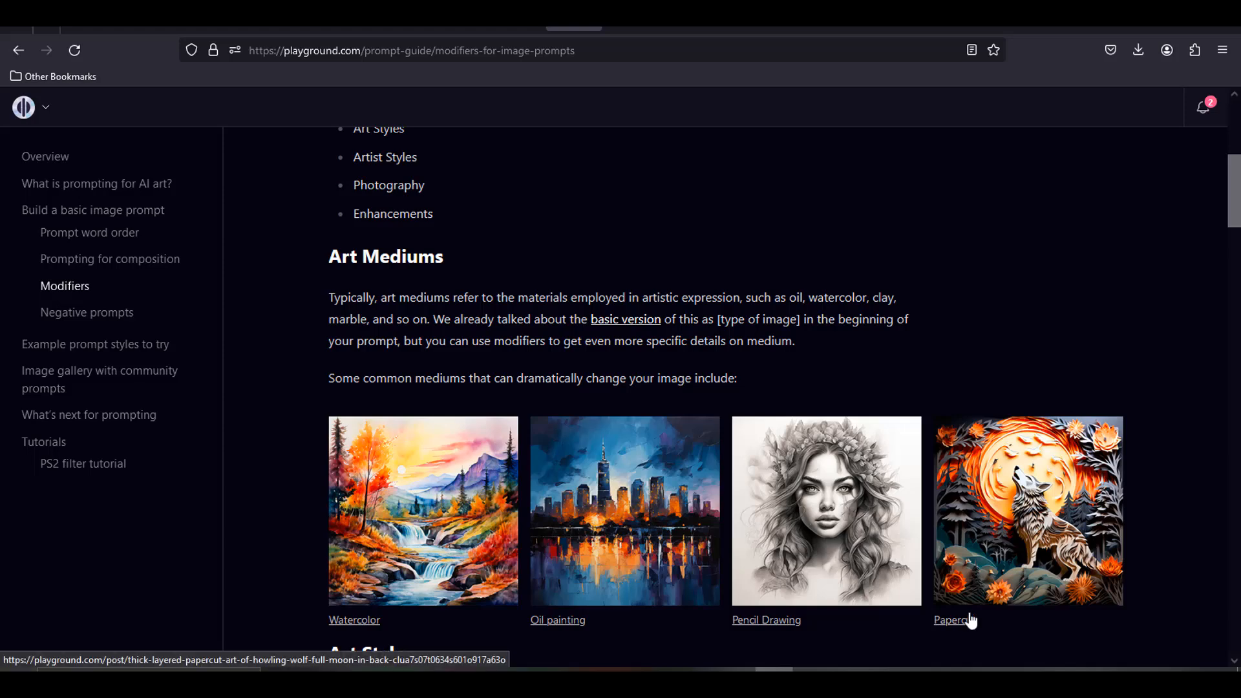
pyautogui.scroll(2, 343, 282)
pyautogui.moveTo(351, 286); pyautogui.dragTo(417, 320)
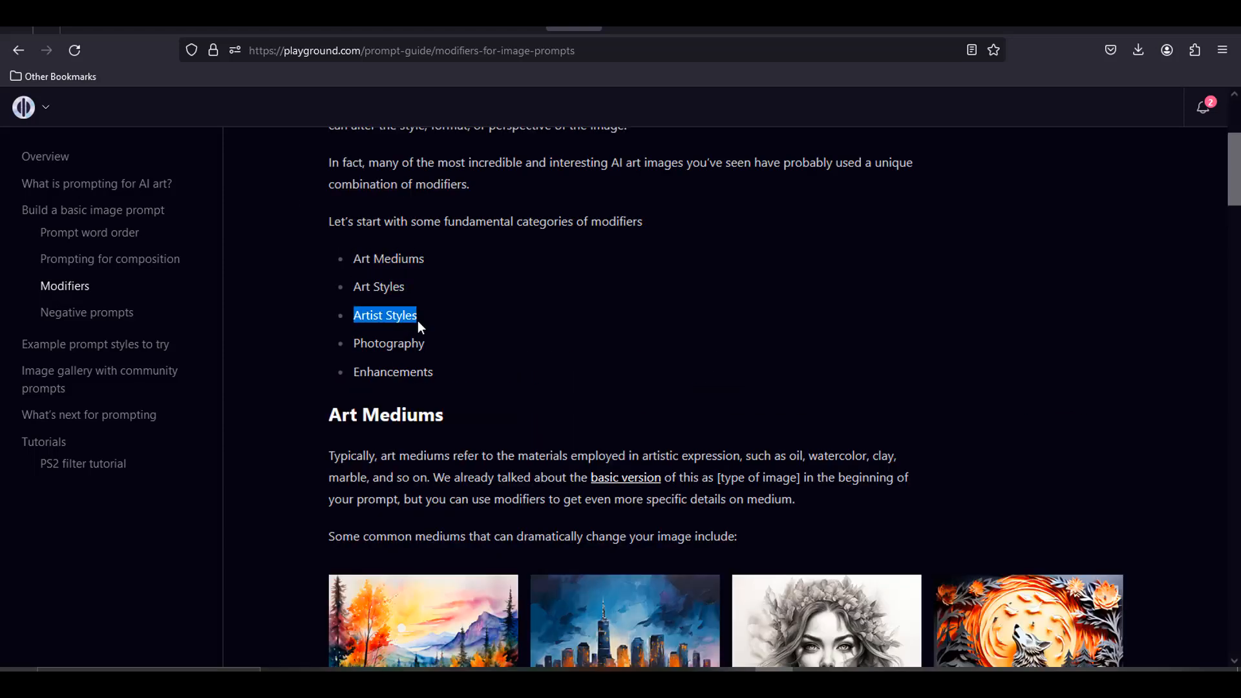
pyautogui.moveTo(354, 343); pyautogui.dragTo(433, 346)
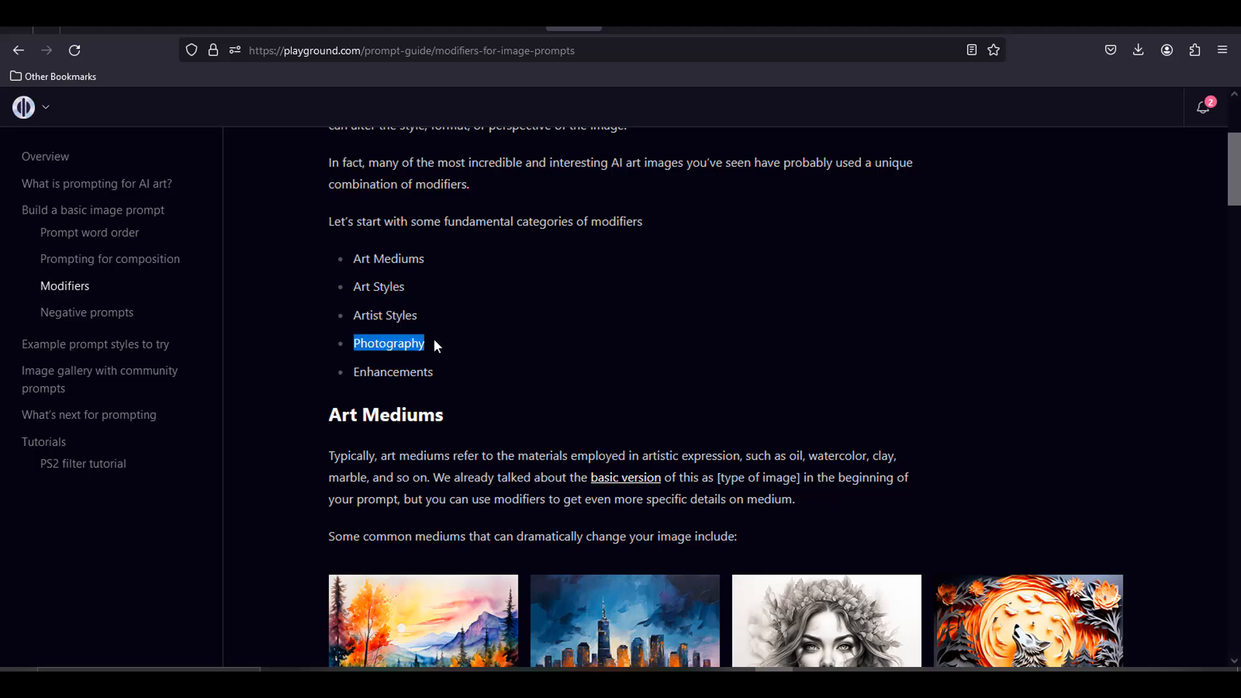
pyautogui.moveTo(351, 370); pyautogui.dragTo(438, 371)
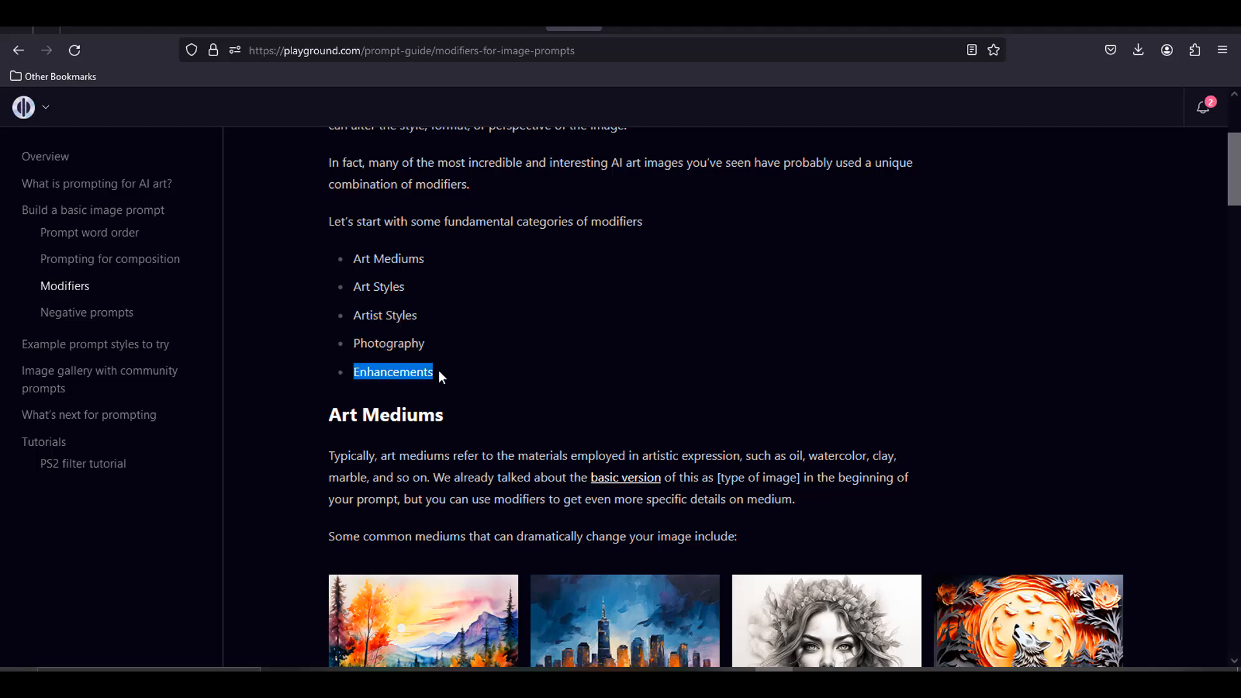
# View the Watercolor example image of the Art Mediums section enlarged, then close the enlarged view
pyautogui.scroll(-2, 601, 318)
pyautogui.scroll(-5, 603, 323)
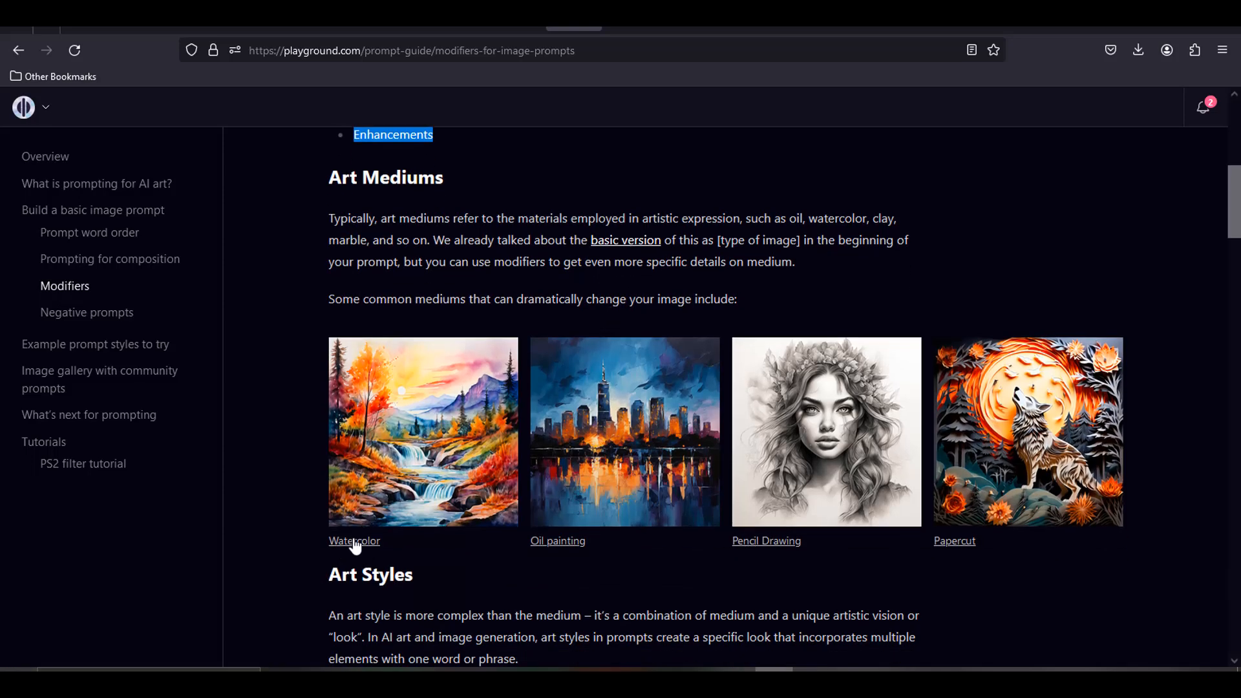
pyautogui.click(417, 473)
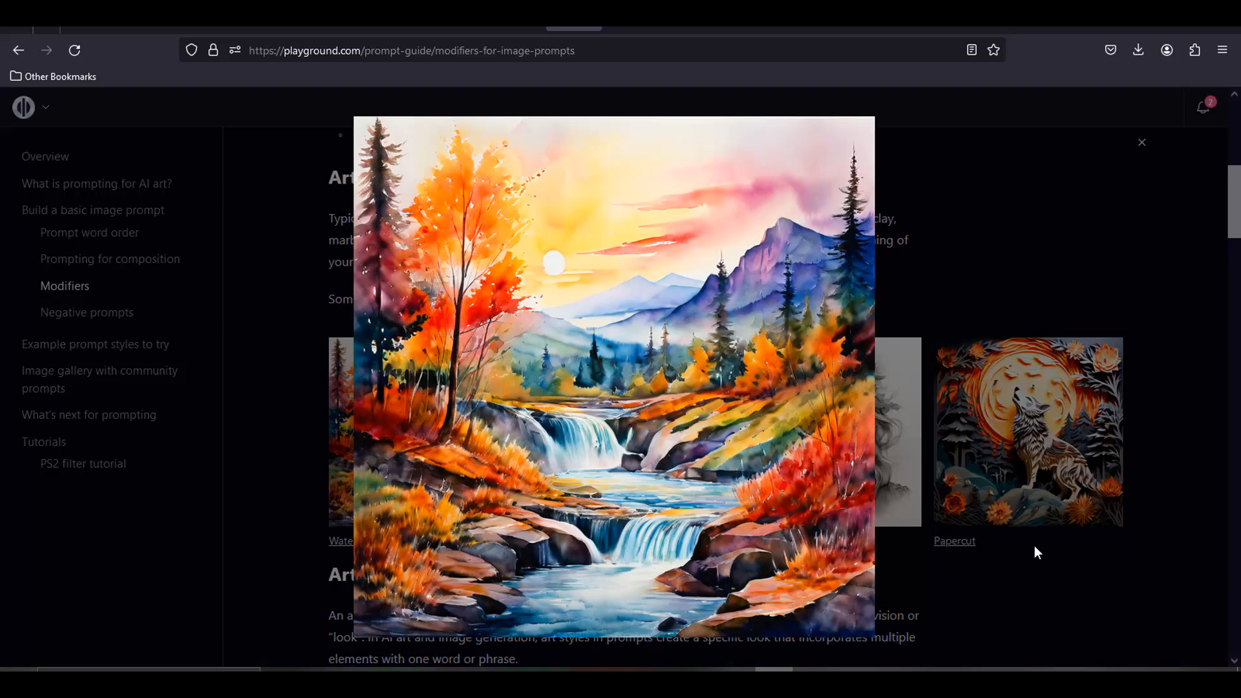
pyautogui.click(1030, 590)
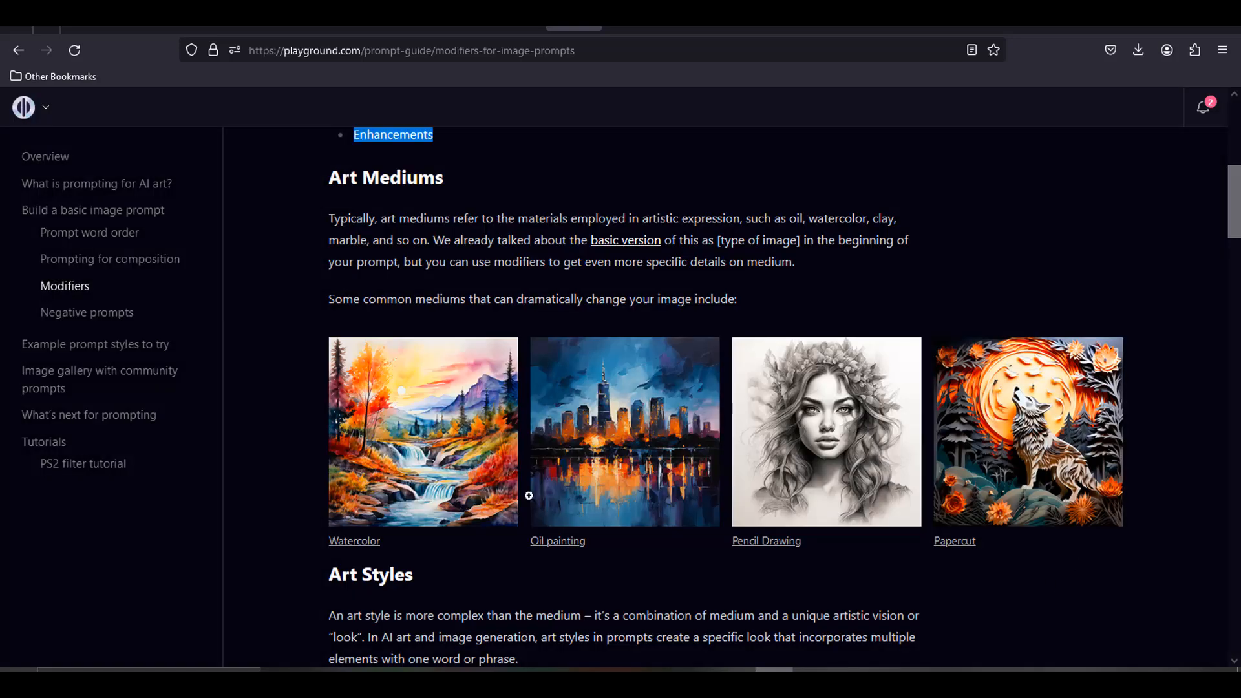
# Open the Watercolor example's post in a new tab and highlight its full prompt text
pyautogui.rightClick(374, 543)
pyautogui.click(510, 194)
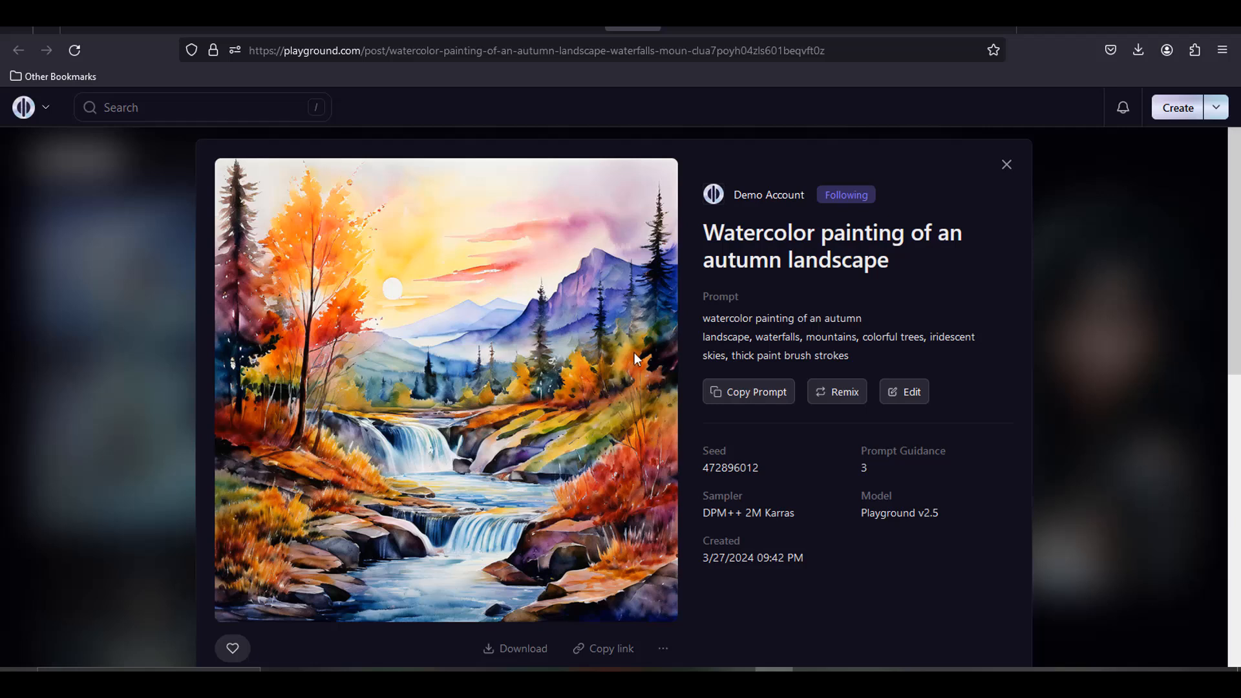
pyautogui.moveTo(749, 337); pyautogui.dragTo(692, 321)
pyautogui.tripleClick(900, 360)
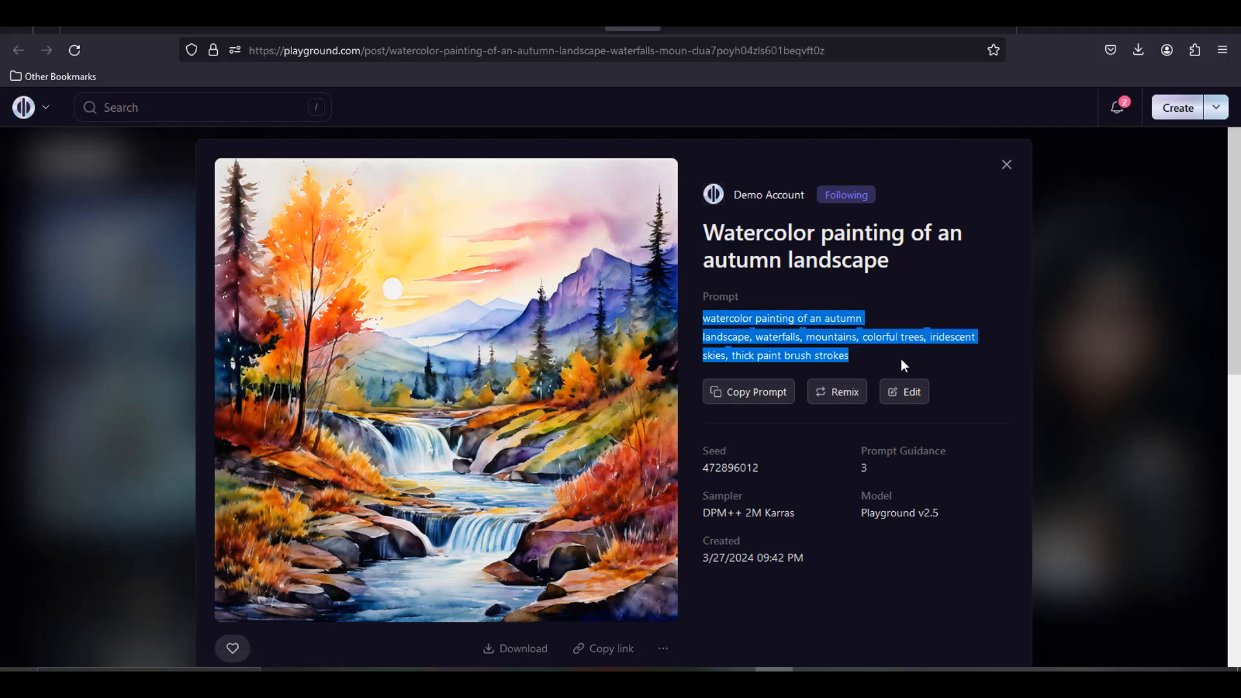
pyautogui.click(902, 360)
# Open the Demo Account profile in a new tab, browse its published images and return to the modifiers guide page
pyautogui.rightClick(757, 197)
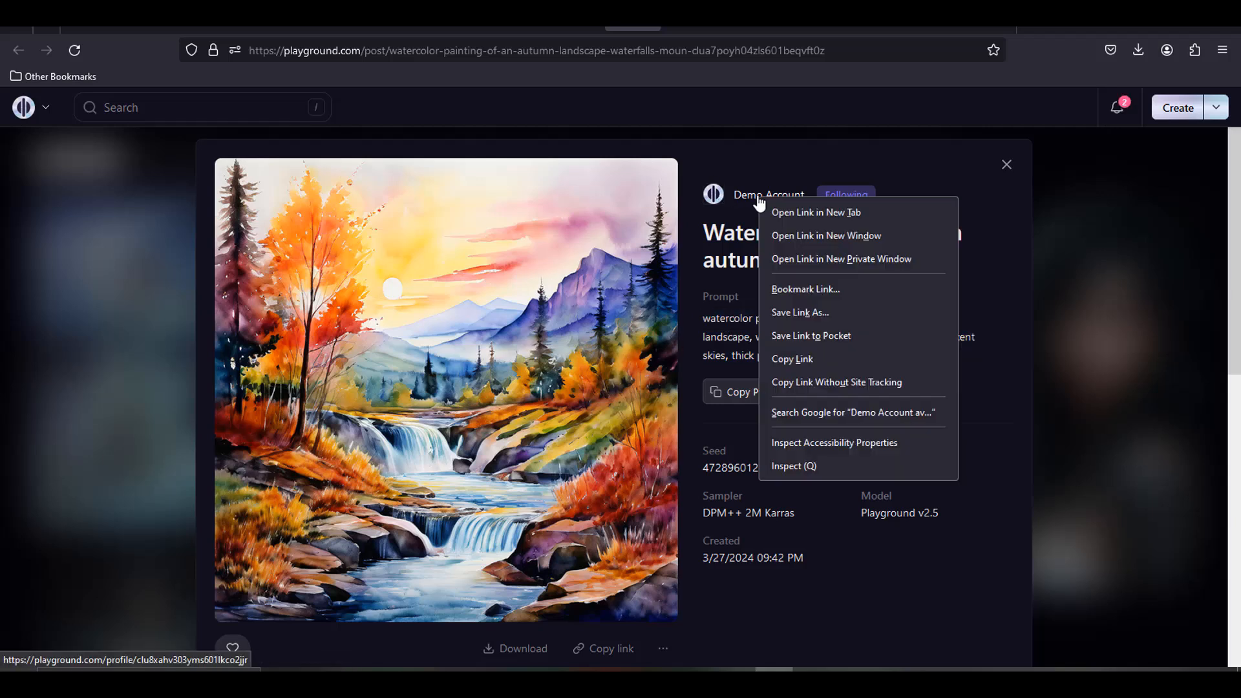
pyautogui.click(770, 208)
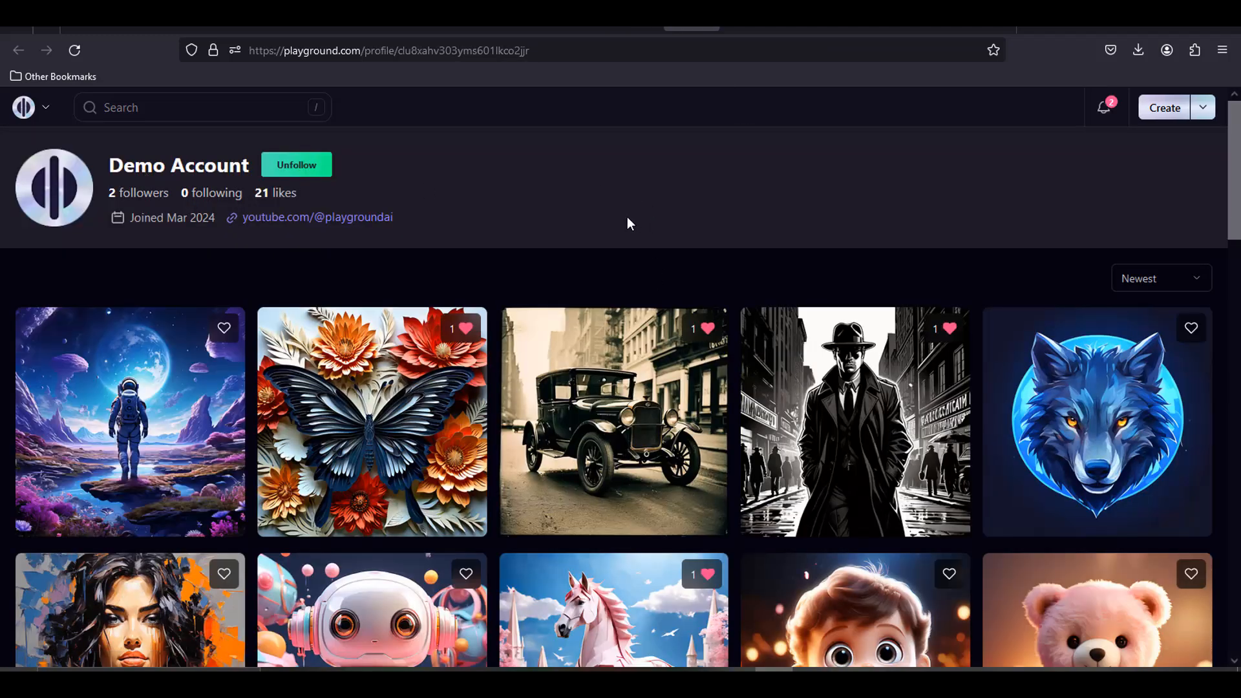
pyautogui.moveTo(103, 188); pyautogui.dragTo(171, 193)
pyautogui.click(545, 166)
pyautogui.scroll(-10, 1132, 540)
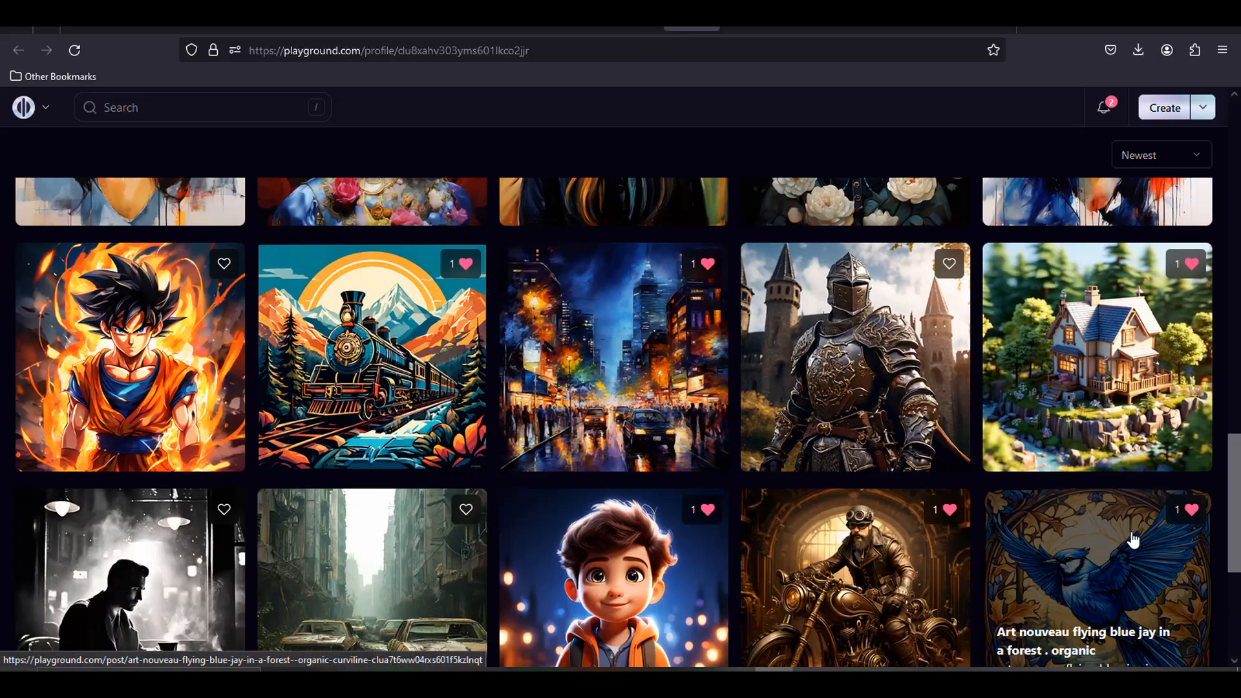
pyautogui.scroll(4, 1133, 538)
pyautogui.scroll(10, 1133, 541)
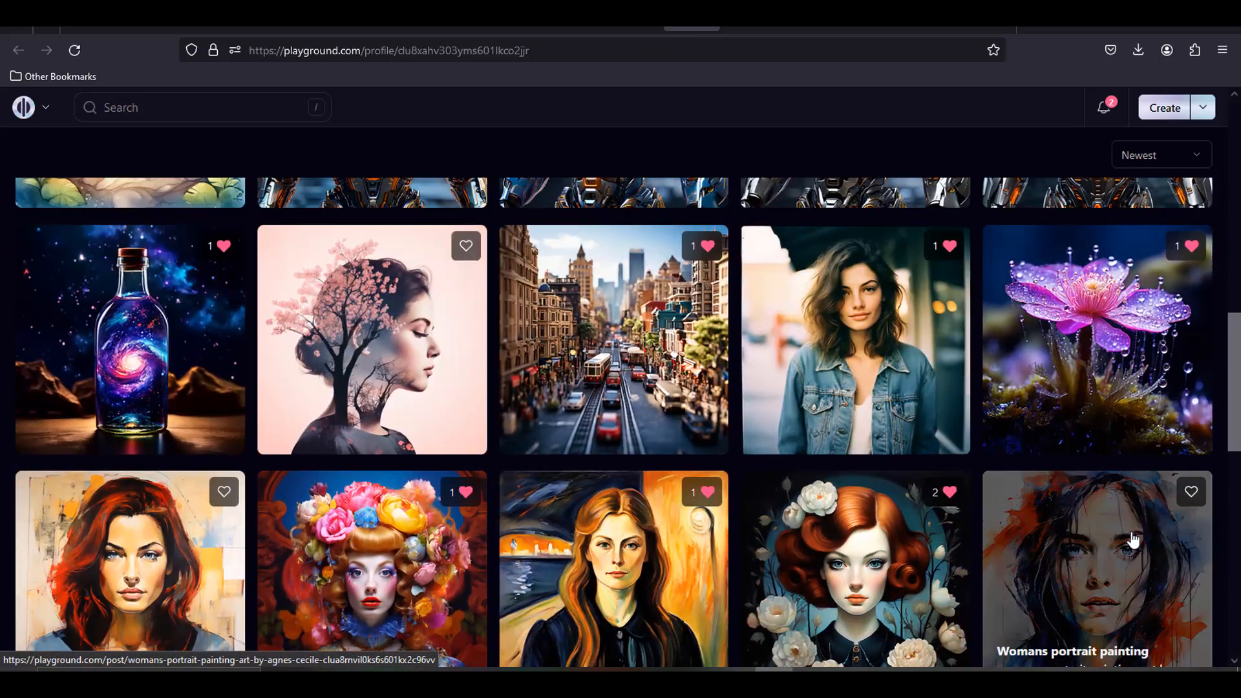
pyautogui.scroll(2, 1133, 540)
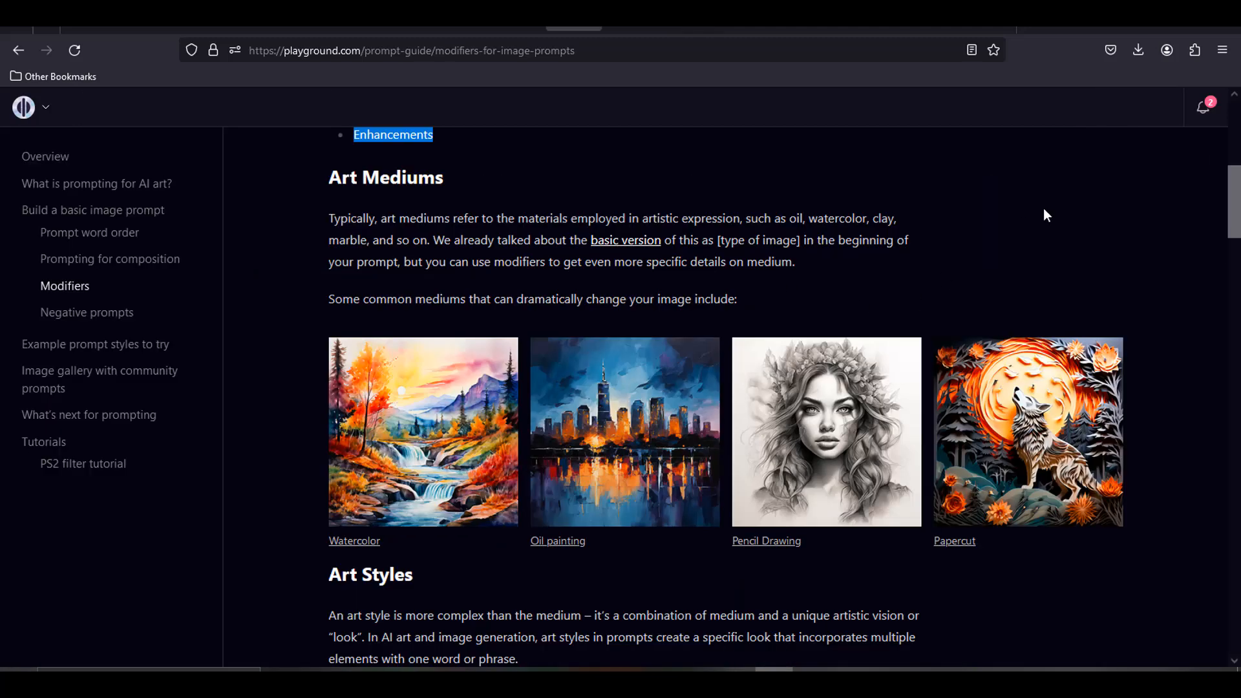
# Examine the Art Styles examples from Art Nouveau to Art Deco and continue to the Artist Styles section
pyautogui.scroll(-10, 384, 268)
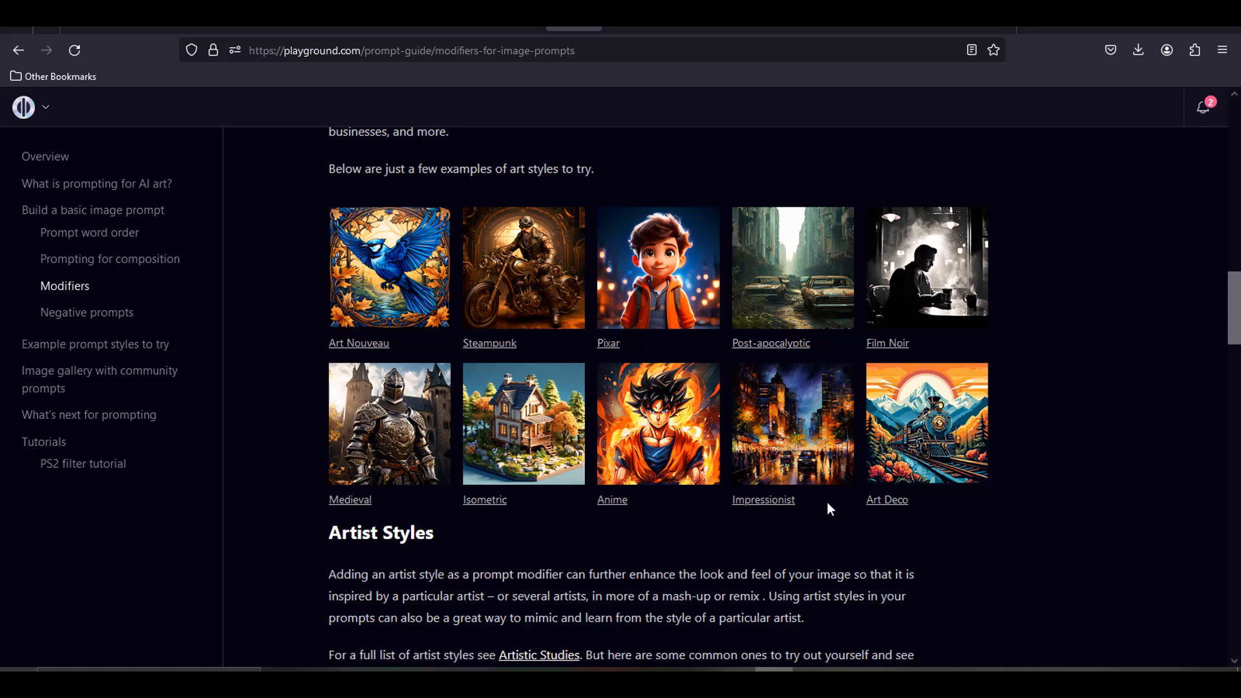
pyautogui.scroll(-1, 987, 498)
pyautogui.scroll(-5, 985, 500)
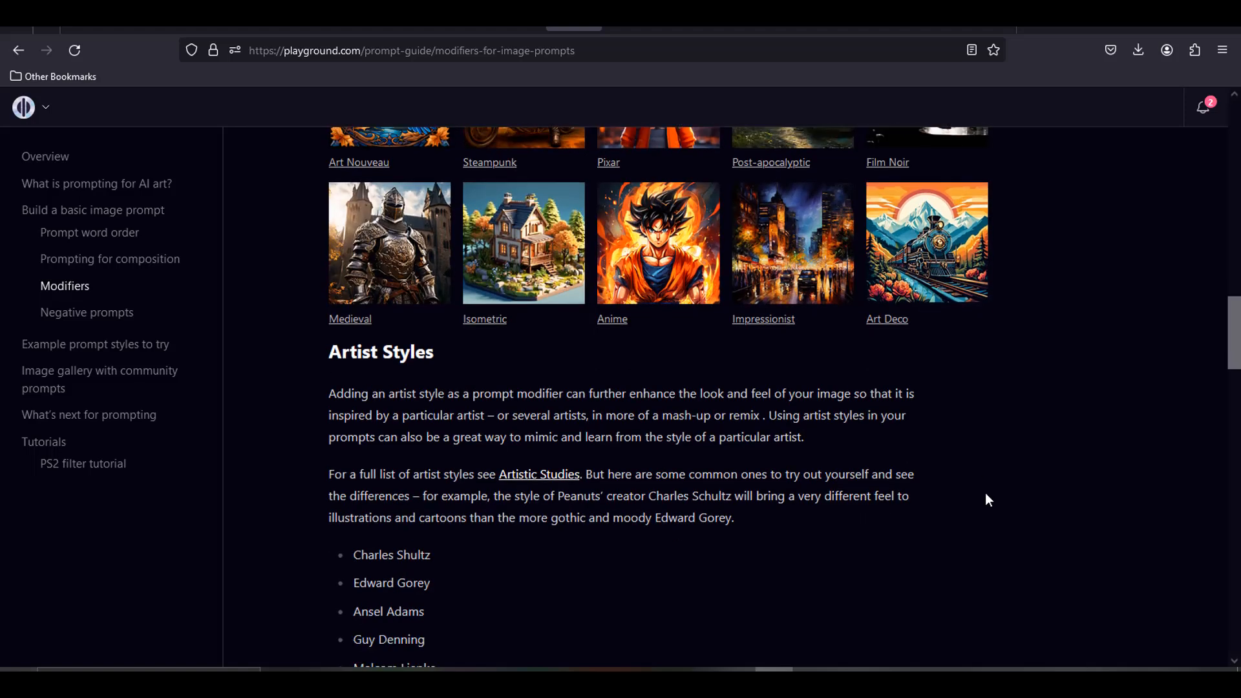
pyautogui.scroll(-1, 370, 336)
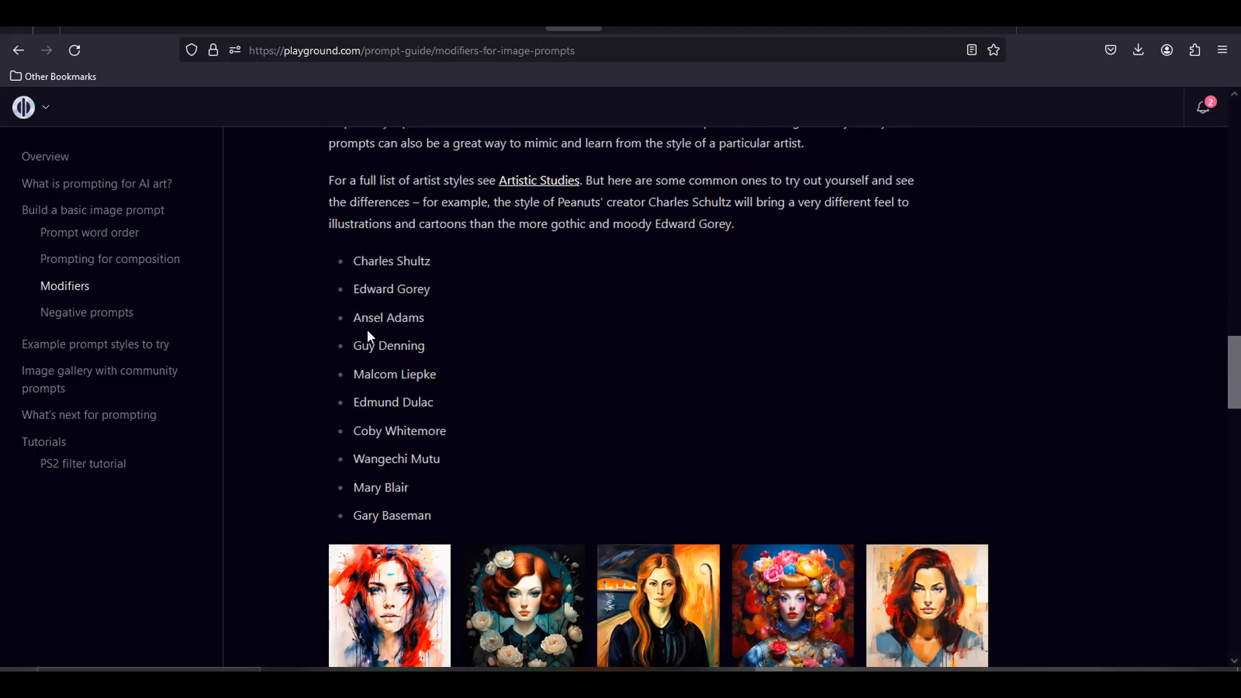
# Highlight the list of suggested artists in the Artist Styles section and view the example portraits beneath it
pyautogui.moveTo(351, 260); pyautogui.dragTo(466, 527)
pyautogui.scroll(-2, 634, 419)
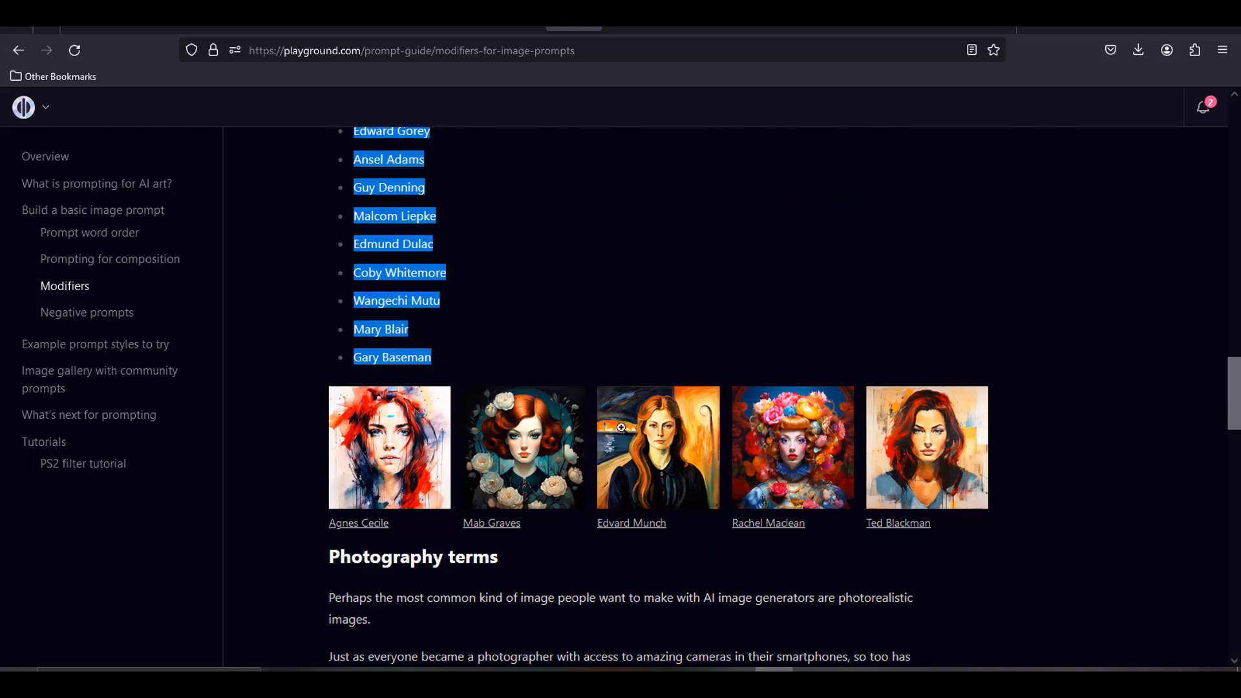
pyautogui.click(867, 312)
pyautogui.scroll(4, 676, 267)
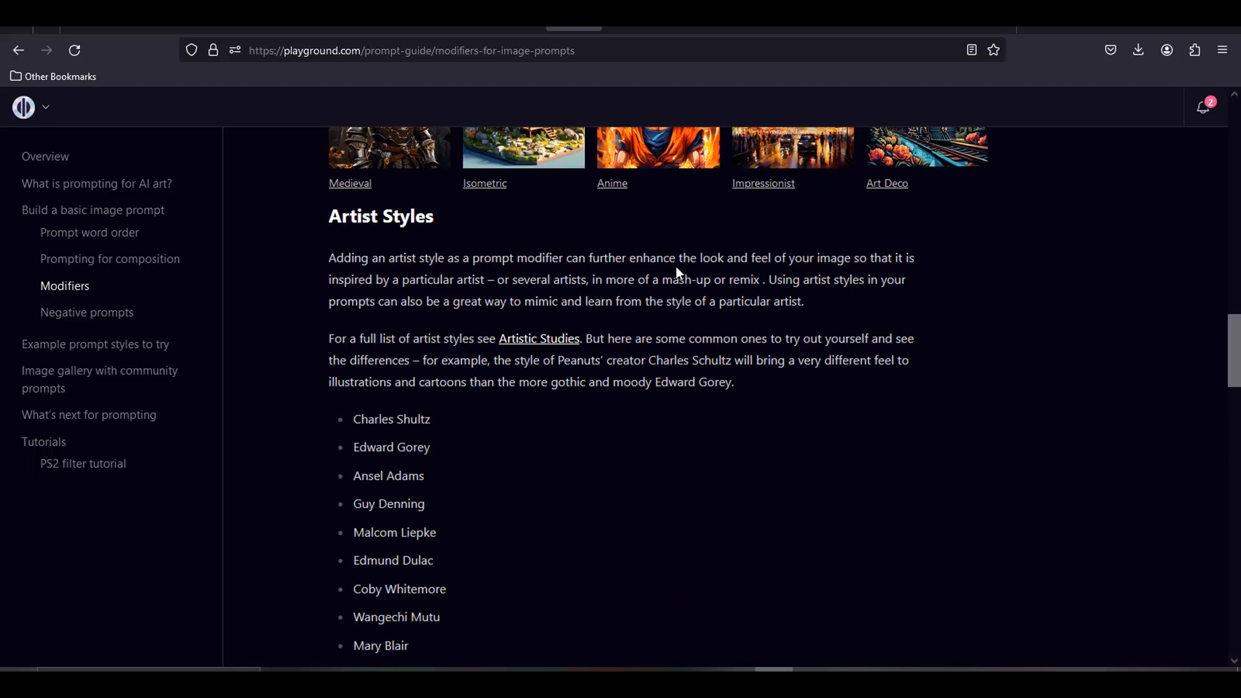
# Open the Artistic Studies link in a new tab, browse its artist samples and close it
pyautogui.rightClick(526, 347)
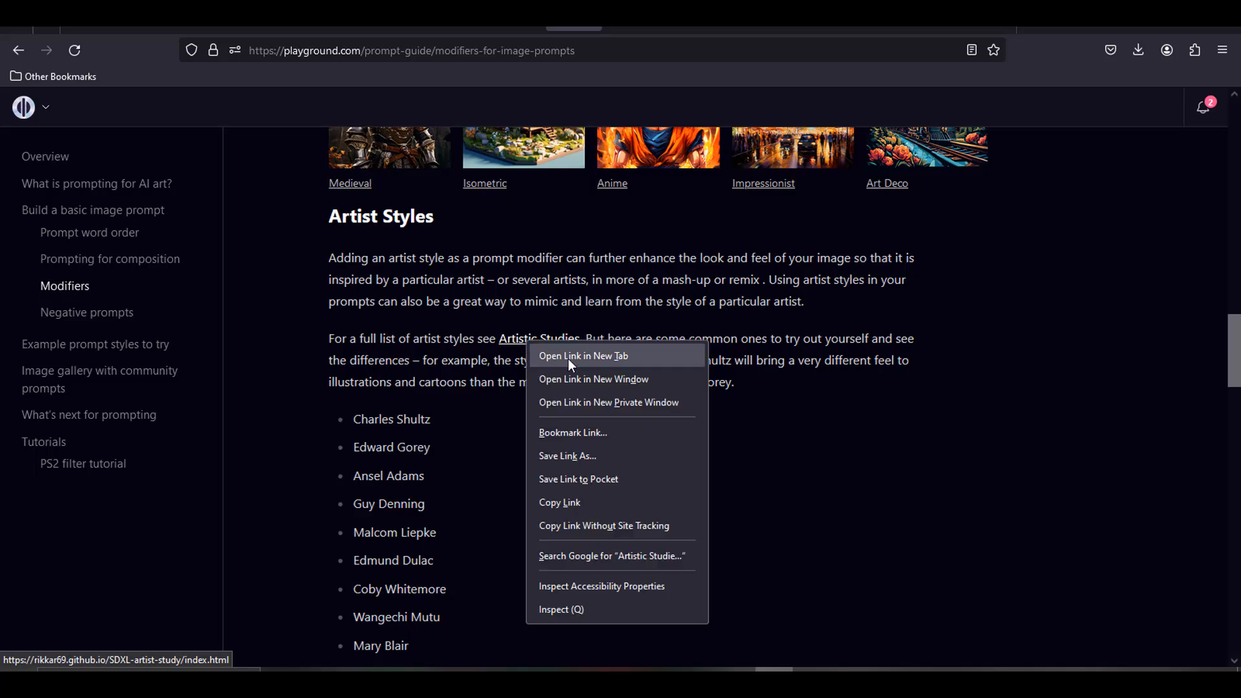
pyautogui.click(568, 359)
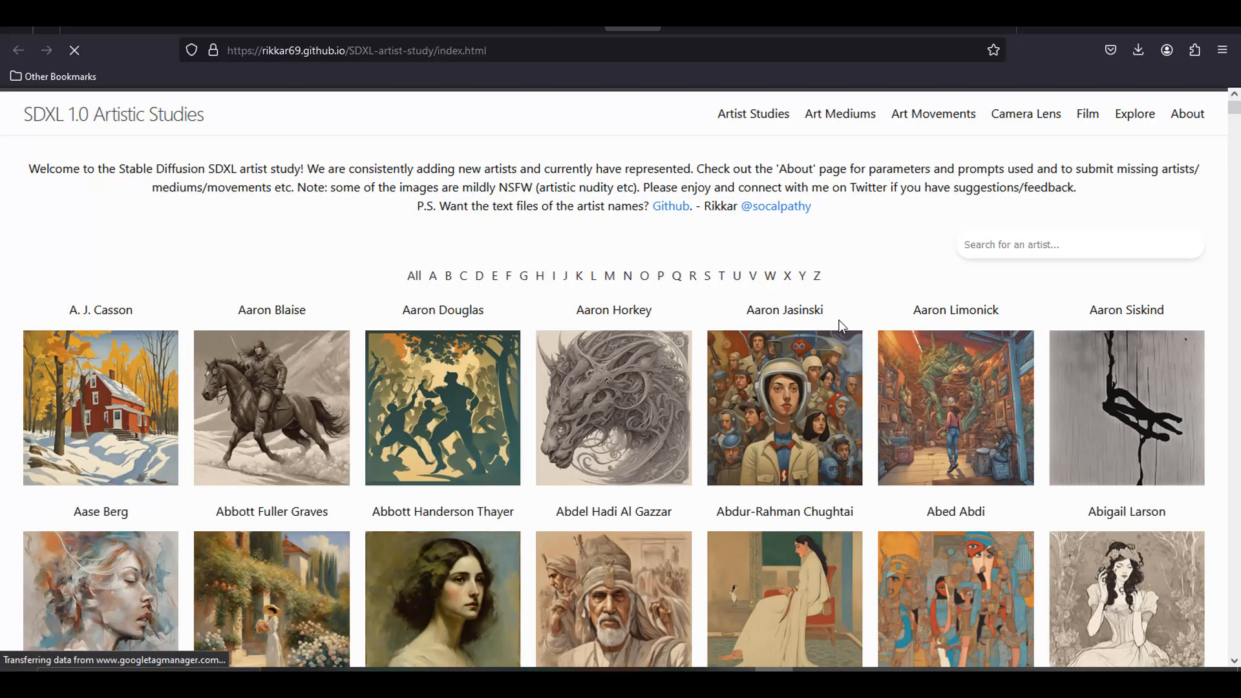
pyautogui.scroll(-5, 778, 354)
pyautogui.scroll(-12, 778, 354)
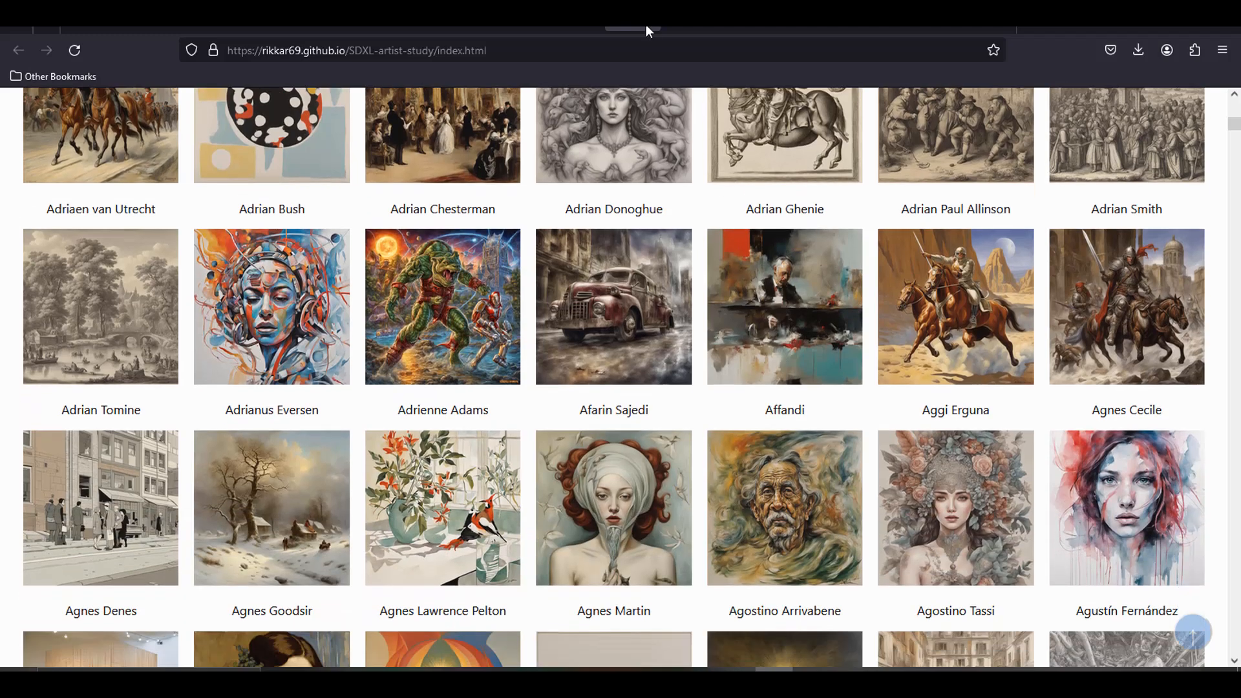
pyautogui.click(657, 28)
# Read the Photography terms section, highlighting its heading, the note on image type and the list of cameras from Canon to Gopro
pyautogui.scroll(-5, 768, 433)
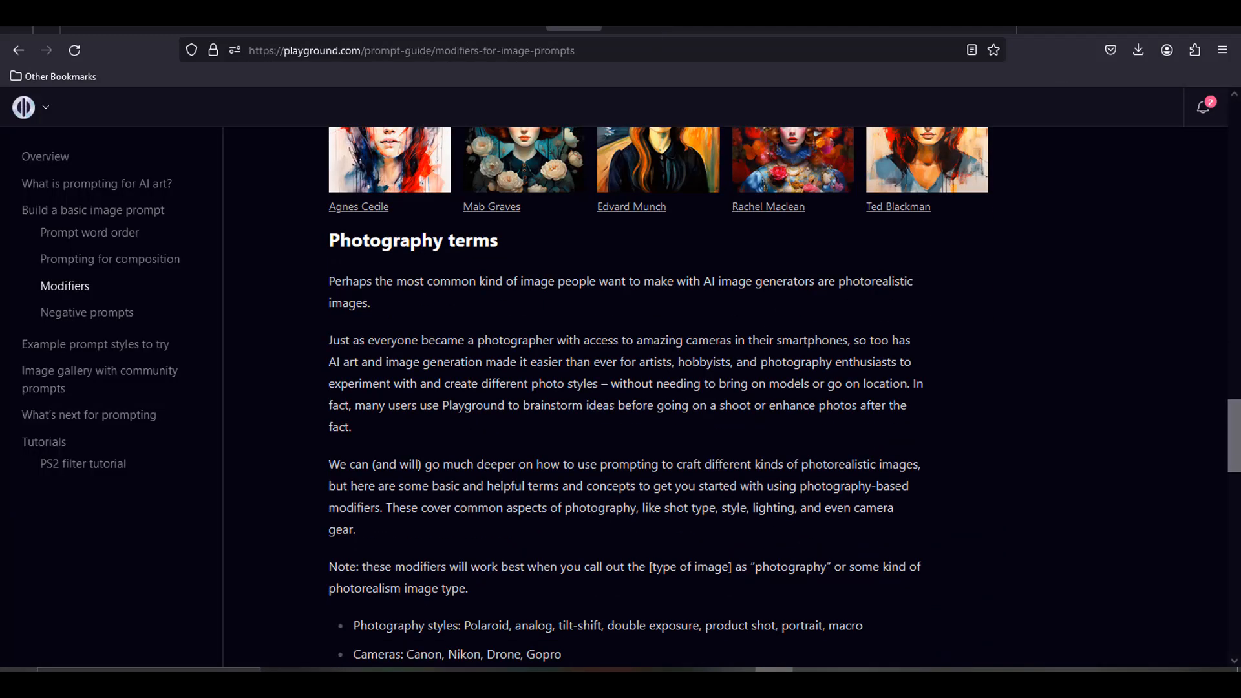
pyautogui.moveTo(317, 242); pyautogui.dragTo(525, 242)
pyautogui.scroll(-5, 525, 242)
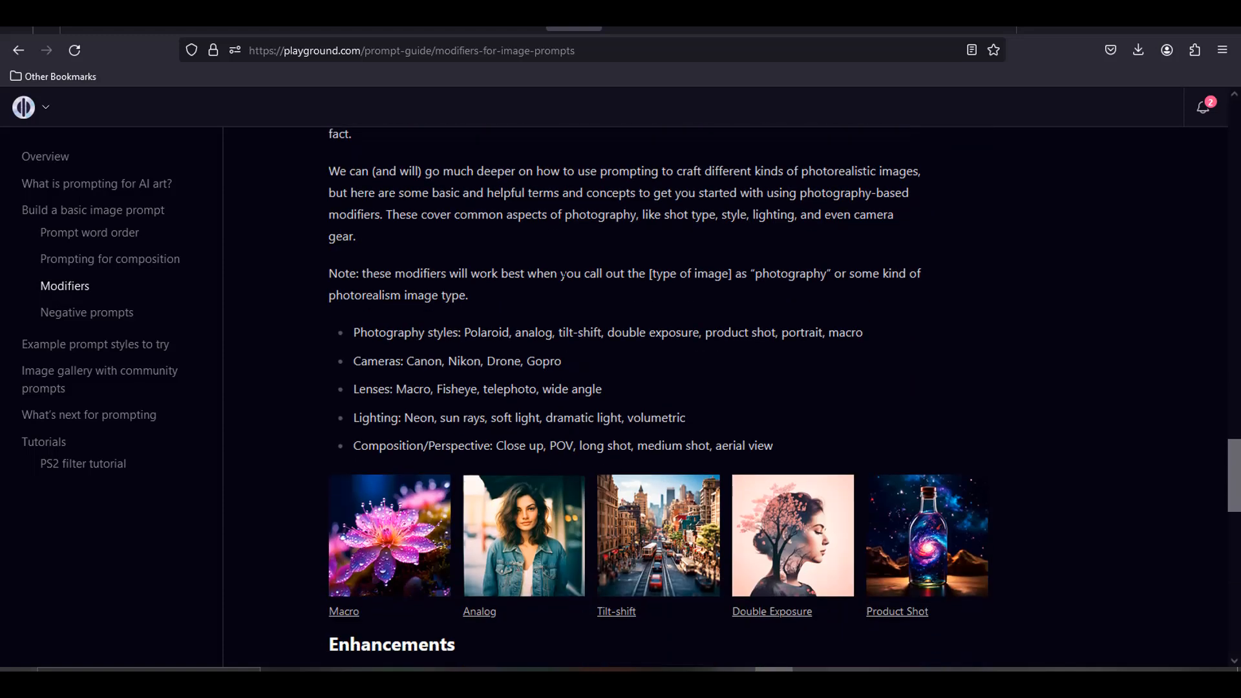
pyautogui.moveTo(470, 310); pyautogui.dragTo(901, 331)
pyautogui.click(746, 346)
pyautogui.scroll(-1, 745, 347)
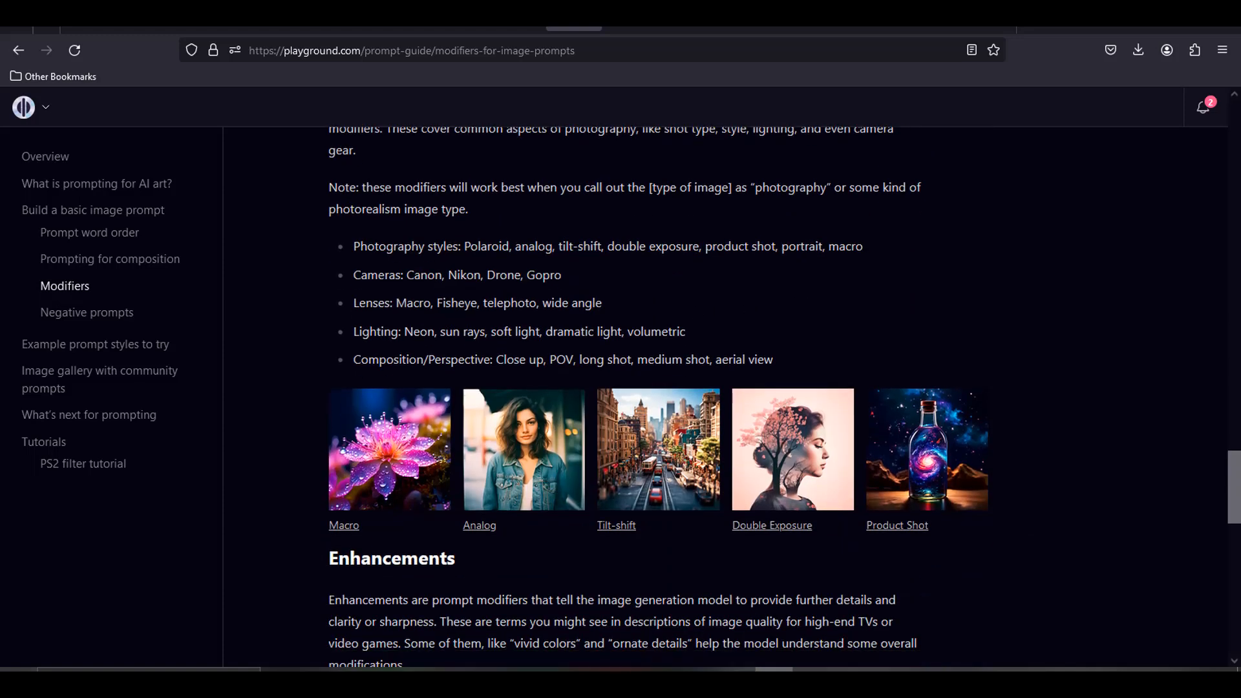
pyautogui.moveTo(407, 259); pyautogui.dragTo(619, 264)
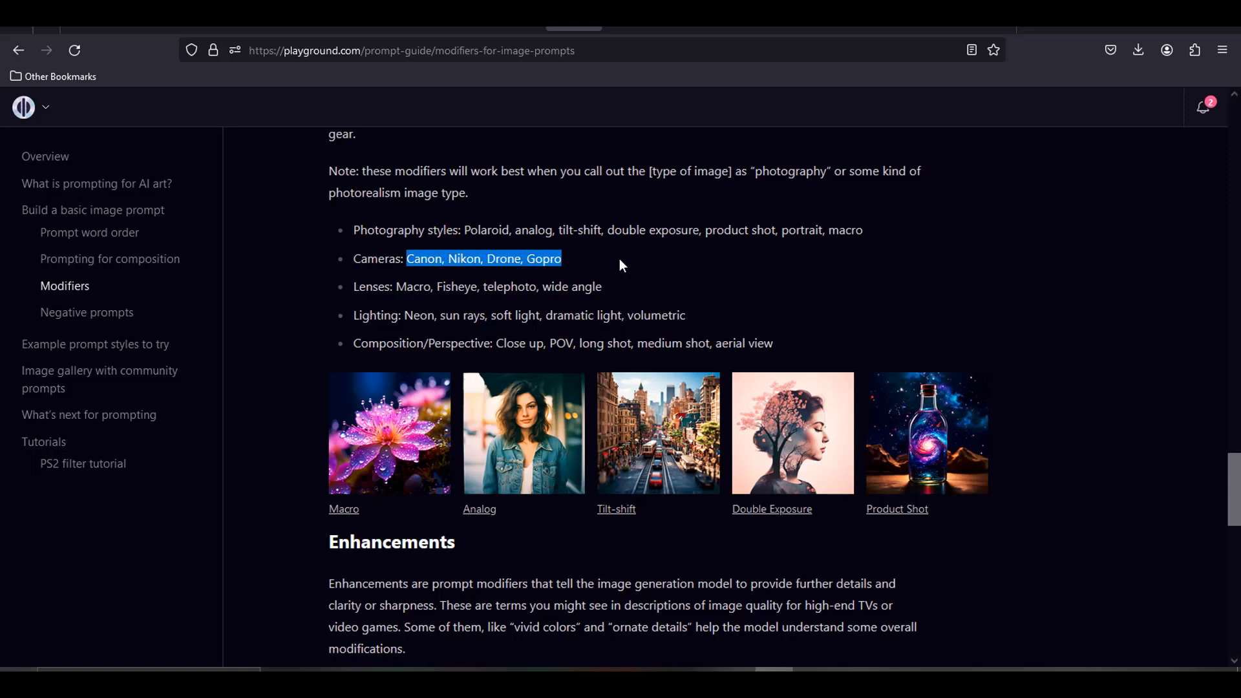
pyautogui.click(750, 259)
pyautogui.scroll(-1, 750, 258)
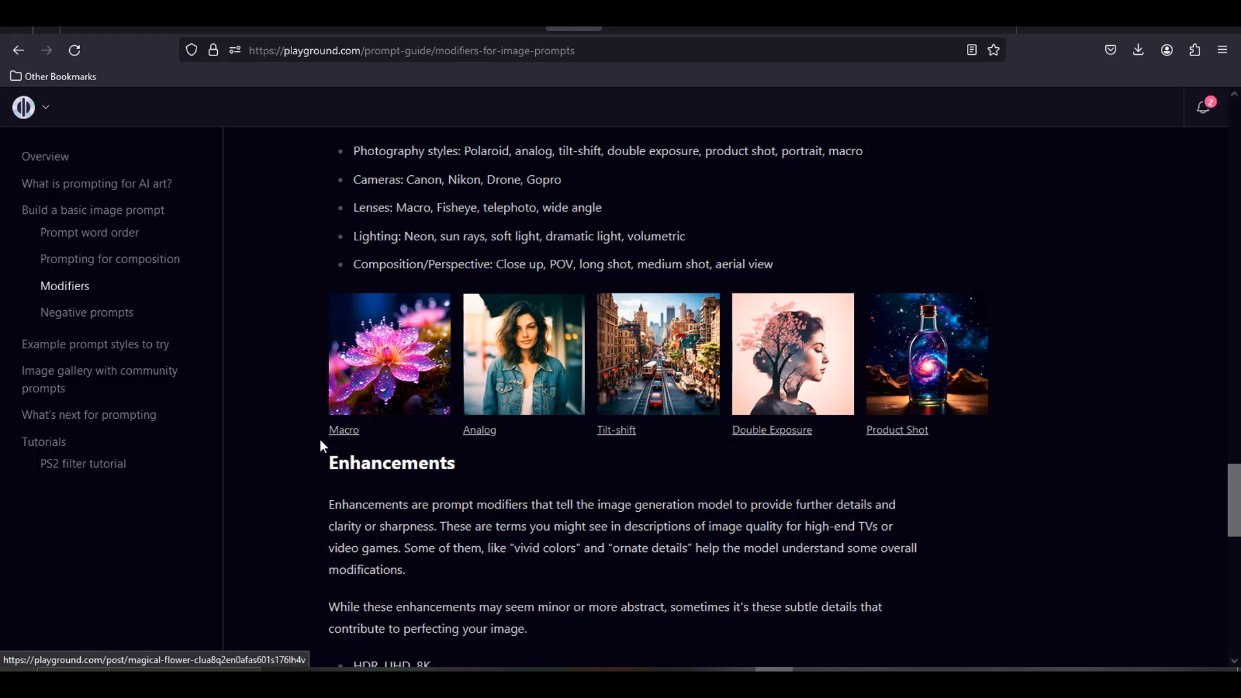
# Study the Enhancements section, highlighting its list of quality modifiers from HDR to Bokeh, and view the robot examples beneath it
pyautogui.scroll(-3, 282, 442)
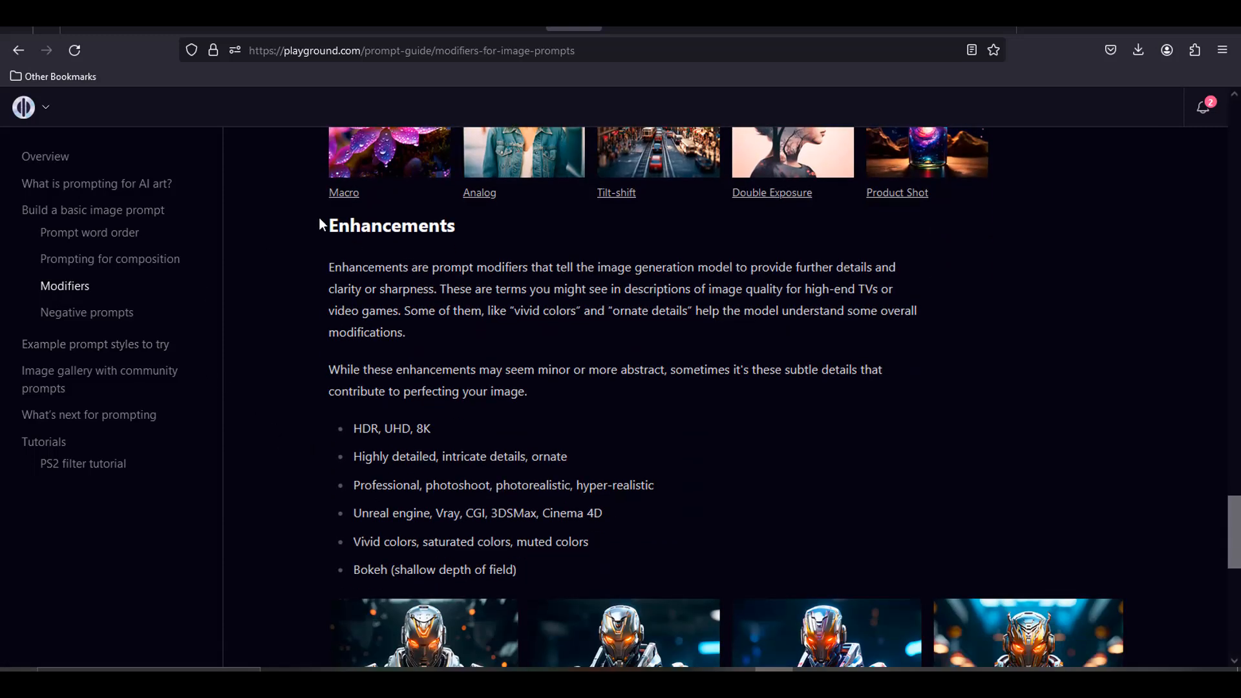
pyautogui.moveTo(322, 225); pyautogui.dragTo(488, 240)
pyautogui.scroll(-3, 658, 284)
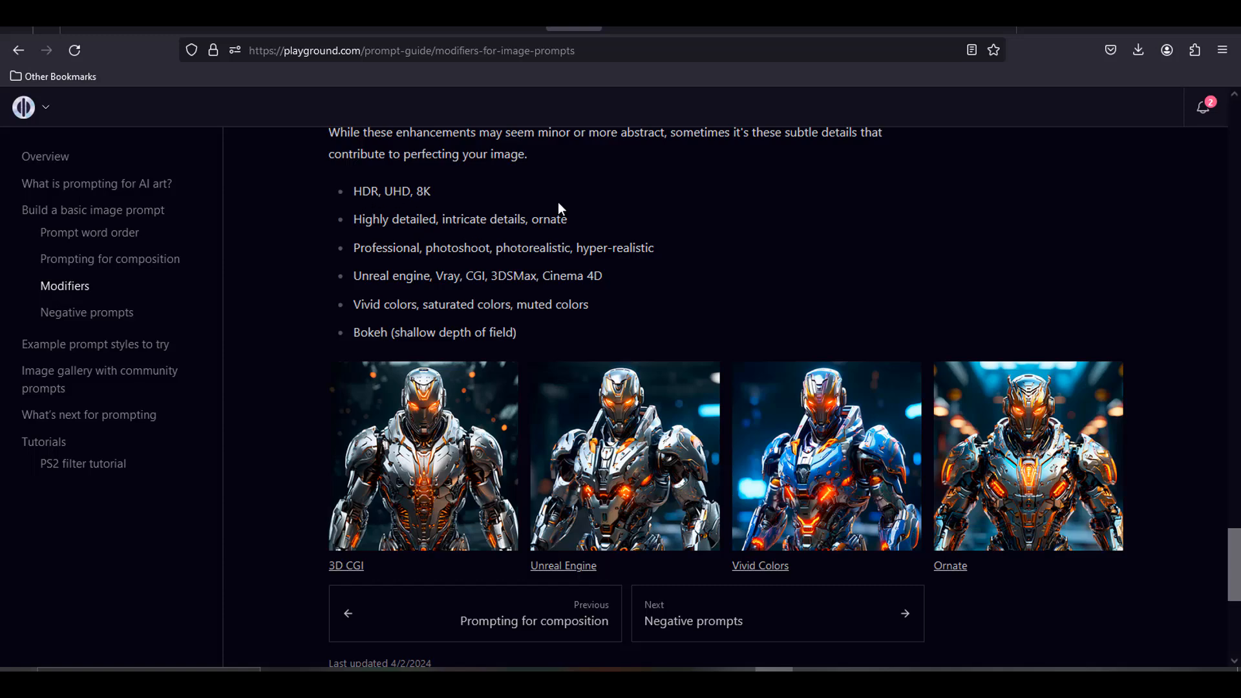
pyautogui.scroll(2, 559, 208)
pyautogui.moveTo(350, 349); pyautogui.dragTo(433, 351)
pyautogui.moveTo(354, 377); pyautogui.dragTo(626, 485)
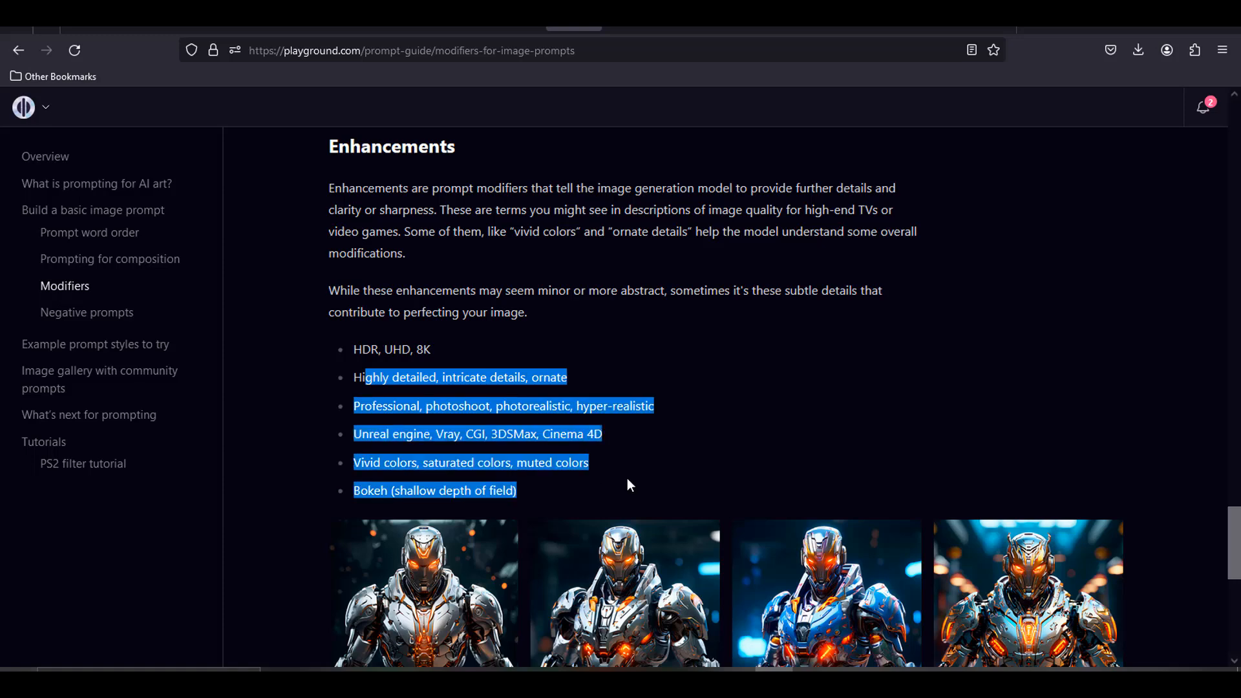
pyautogui.scroll(-2, 910, 348)
pyautogui.click(854, 287)
pyautogui.scroll(-2, 854, 287)
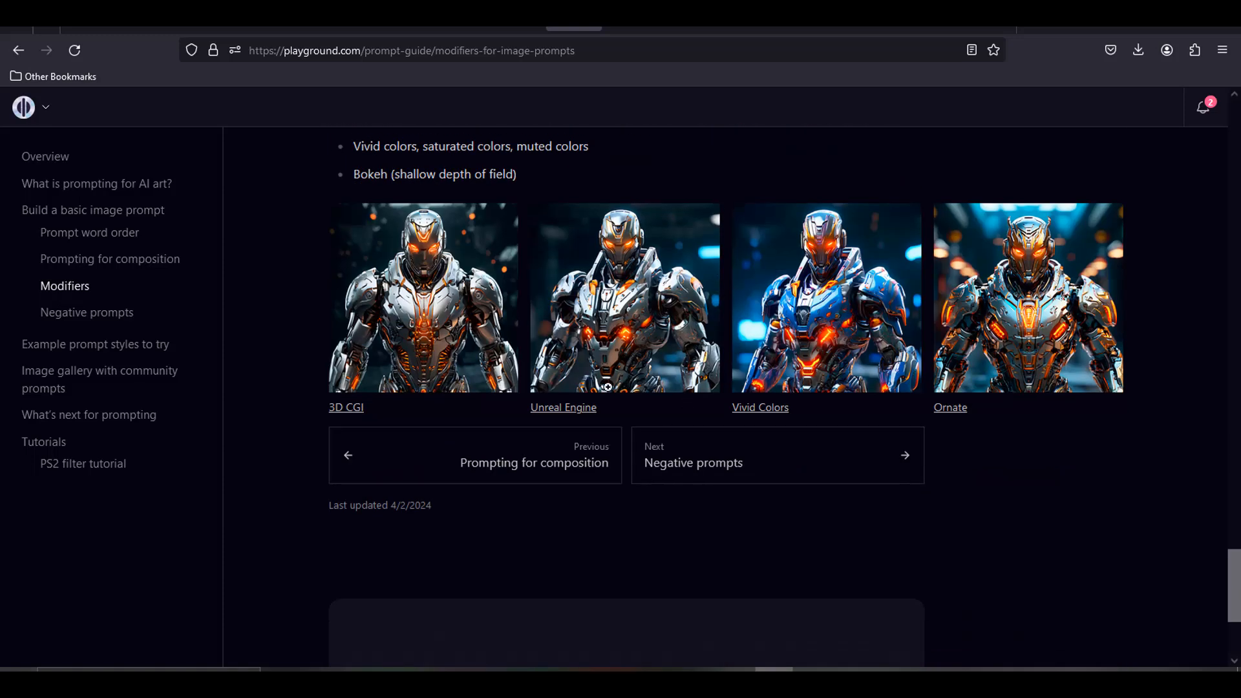
# Open the Negative prompts guide page and compare its before-and-after portraits for the "ugly and jewelry" example
pyautogui.click(102, 320)
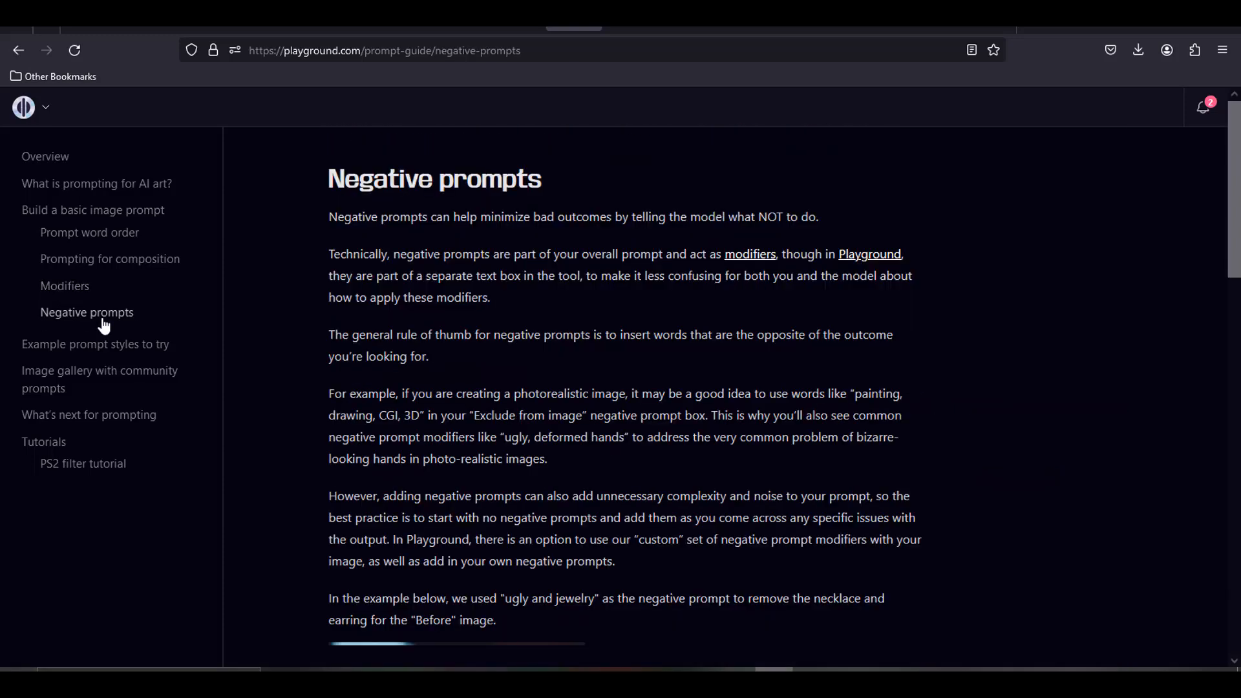
pyautogui.scroll(-5, 947, 351)
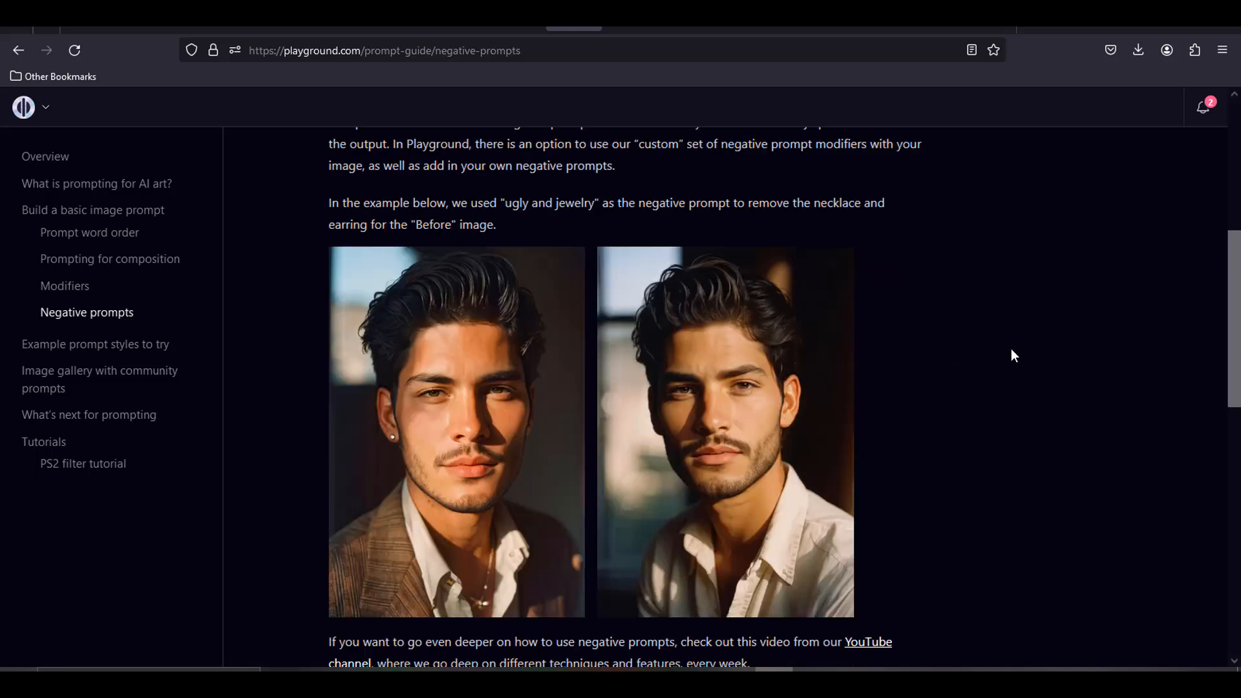
pyautogui.scroll(-1, 992, 370)
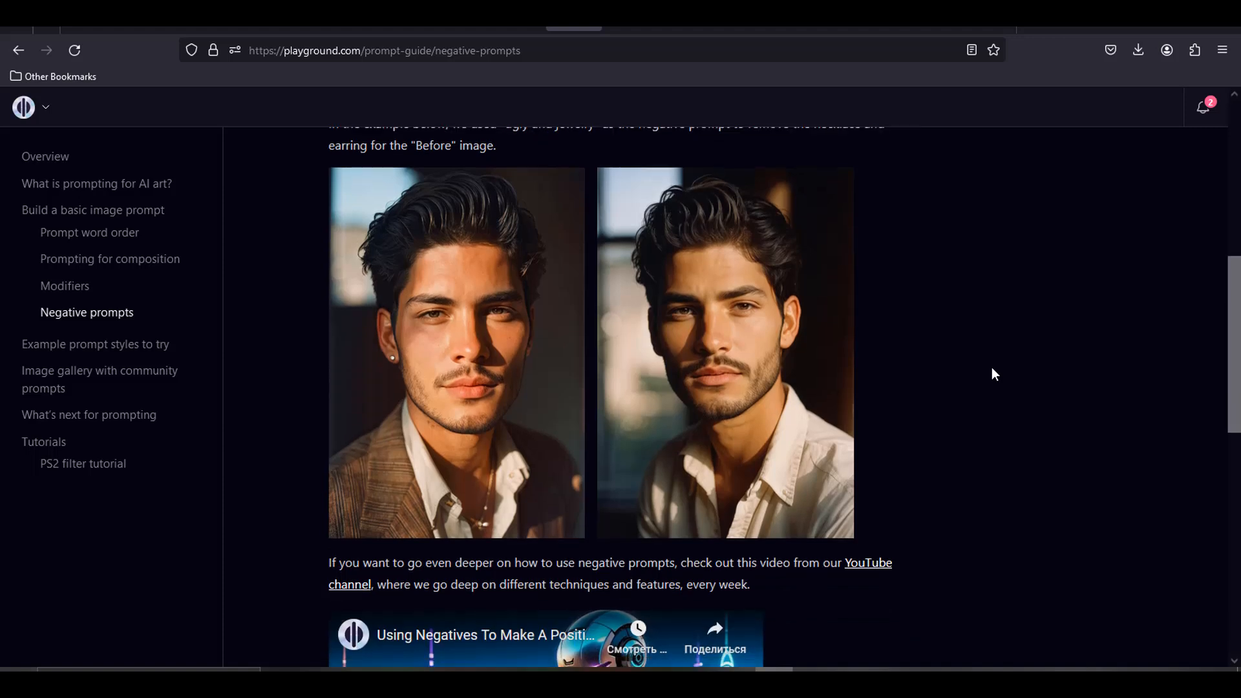
pyautogui.scroll(1, 994, 374)
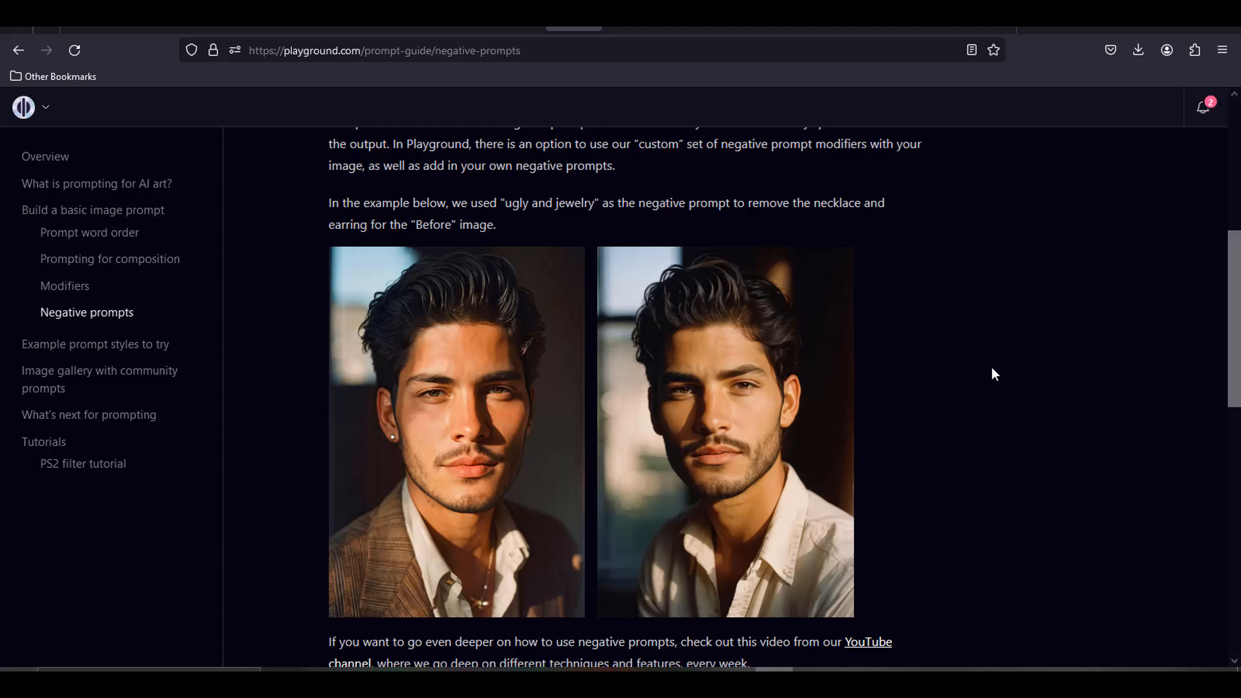
pyautogui.scroll(-4, 969, 324)
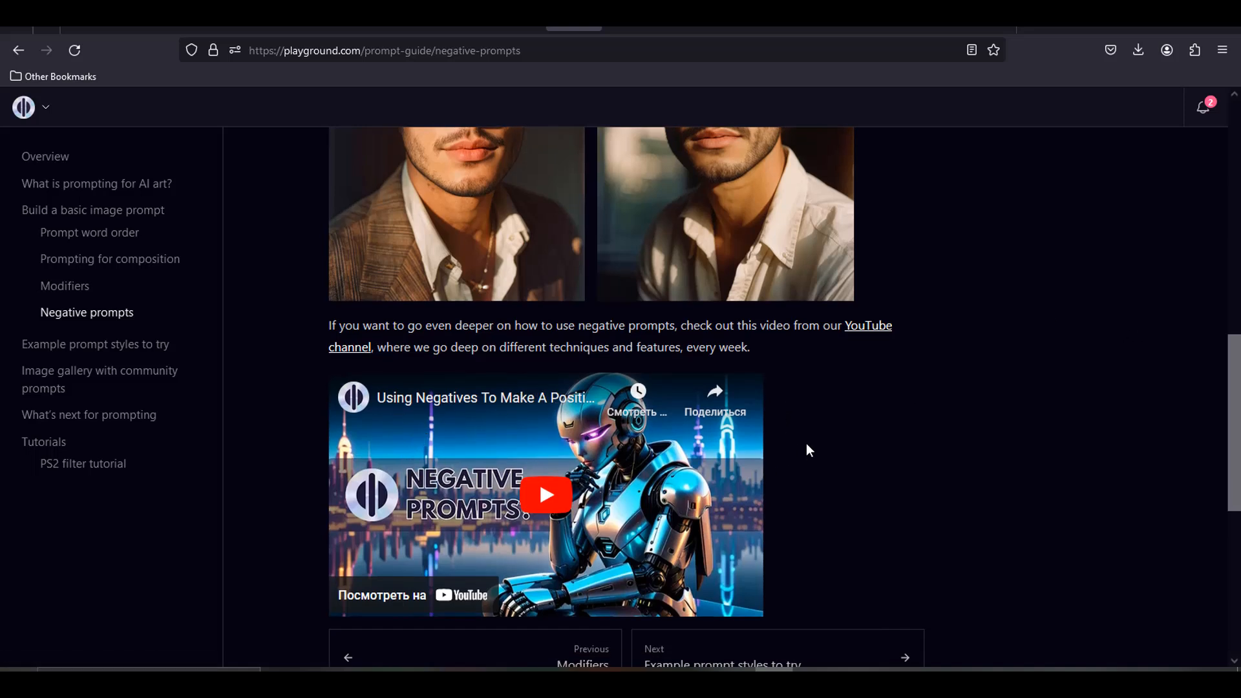
# Open the Example prompt styles to try page and highlight the storybook style prompt template beneath the dragon picture
pyautogui.click(55, 345)
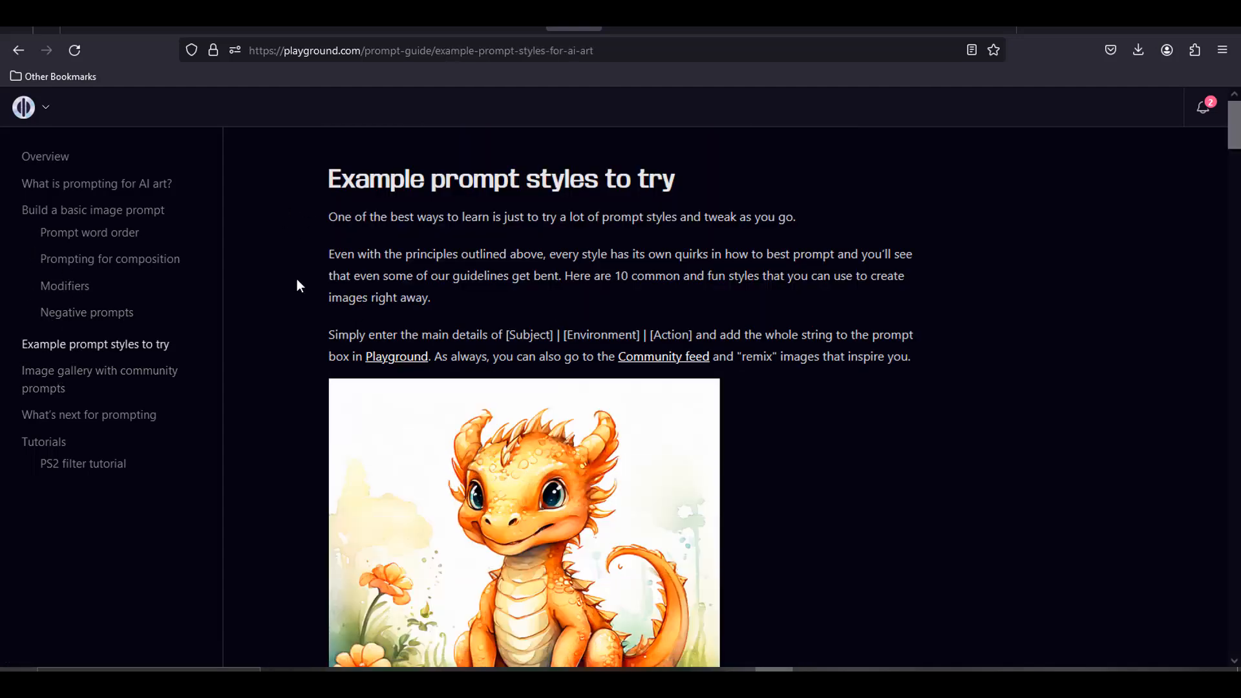
pyautogui.scroll(-6, 296, 278)
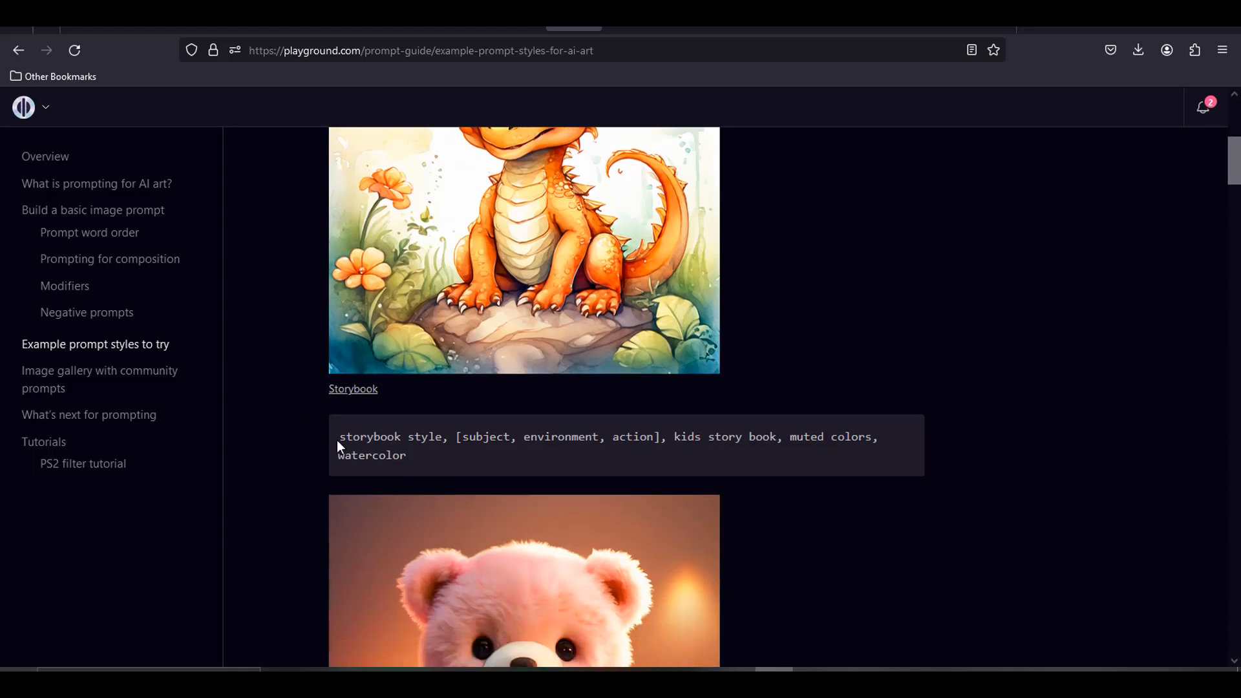
pyautogui.moveTo(337, 438); pyautogui.dragTo(421, 465)
pyautogui.click(309, 434)
pyautogui.scroll(4, 606, 303)
pyautogui.scroll(-3, 605, 303)
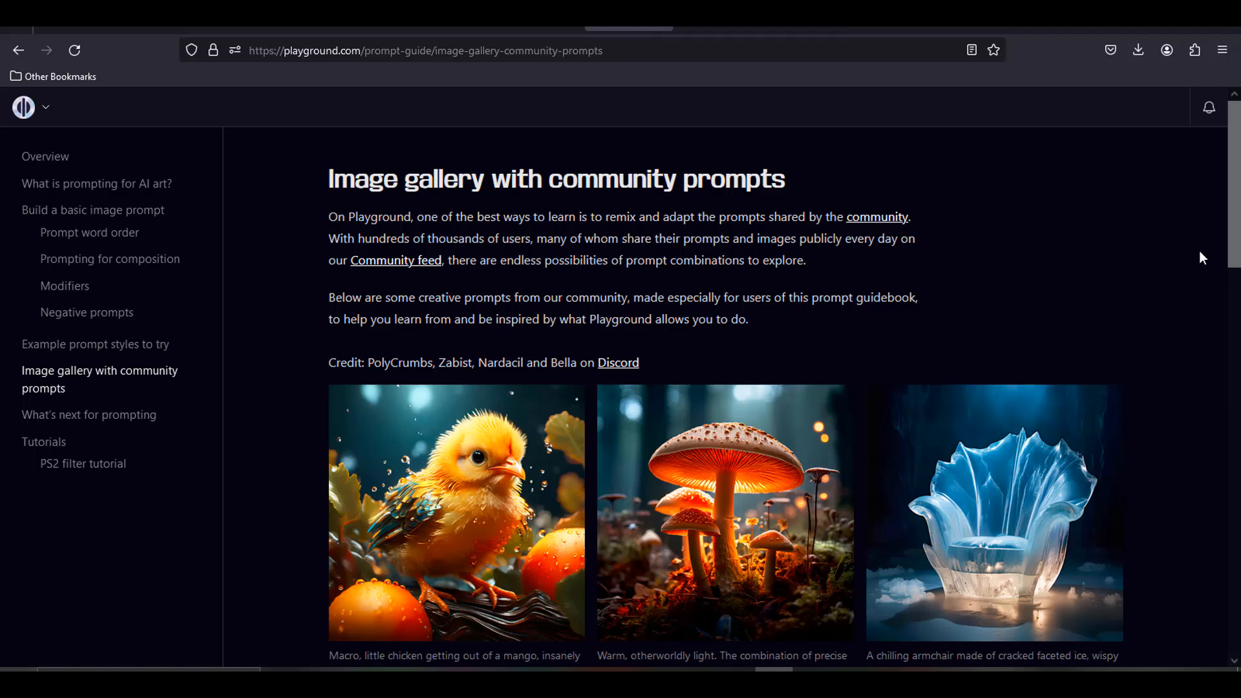
# Browse the community prompts image gallery and highlight the prompt under the chilling ice armchair image
pyautogui.scroll(-3, 1187, 259)
pyautogui.scroll(-1, 1186, 259)
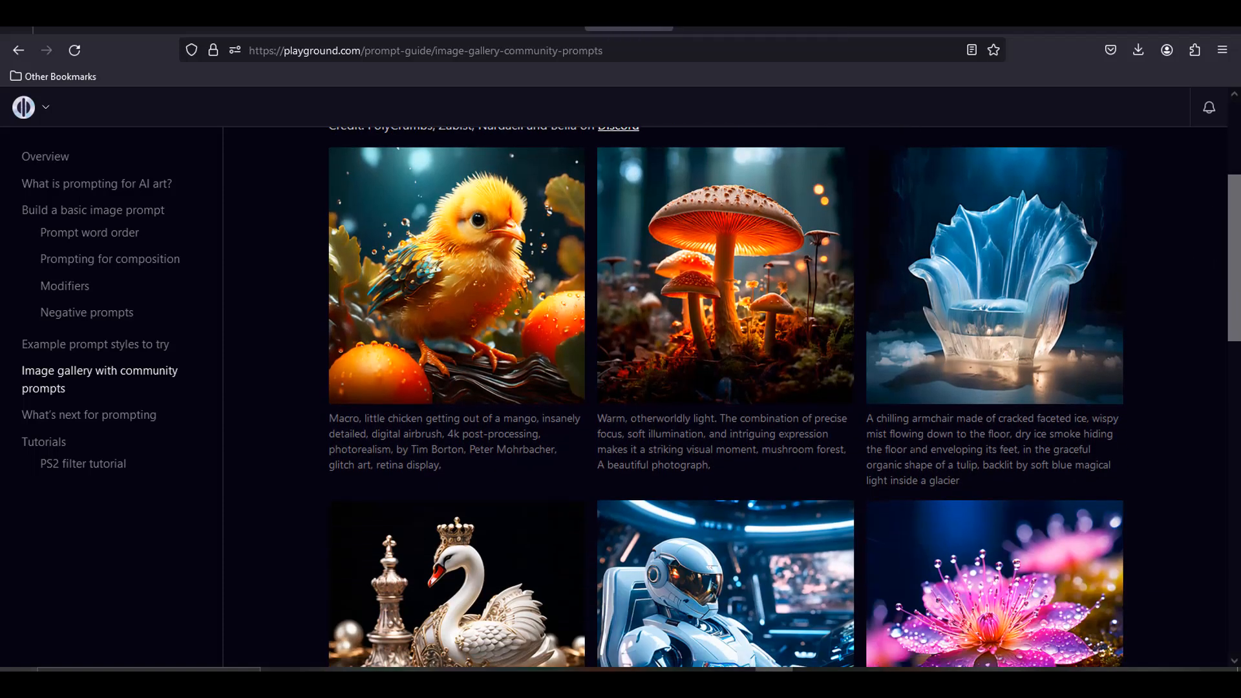
pyautogui.moveTo(867, 418); pyautogui.dragTo(968, 483)
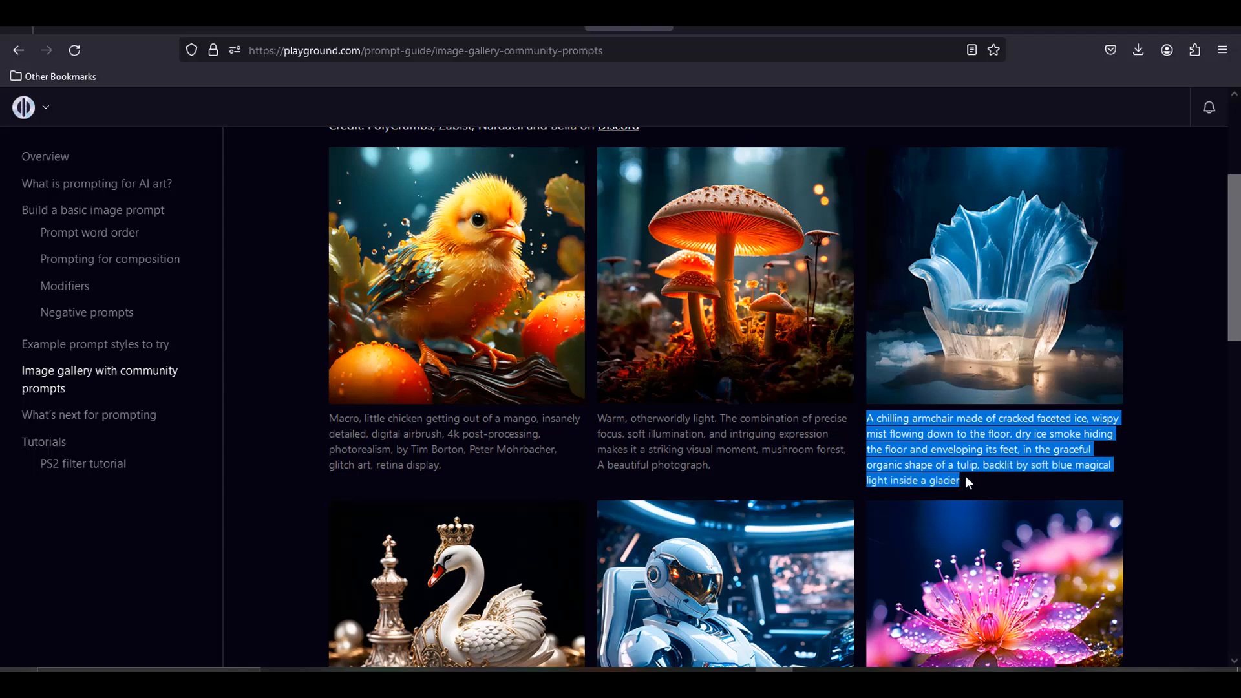
pyautogui.click(1169, 324)
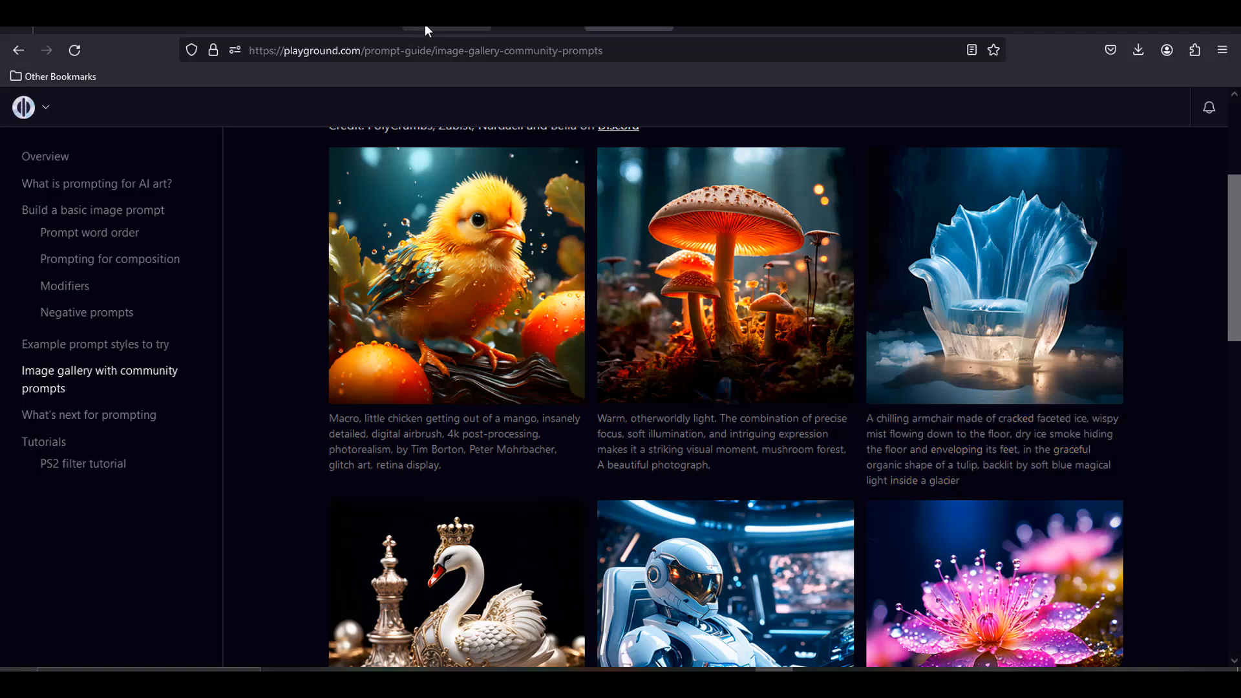
# Open the "Womans portrait painting" post on the Demo Account profile and highlight "art by Rachel Maclean" in its prompt
pyautogui.click(359, 29)
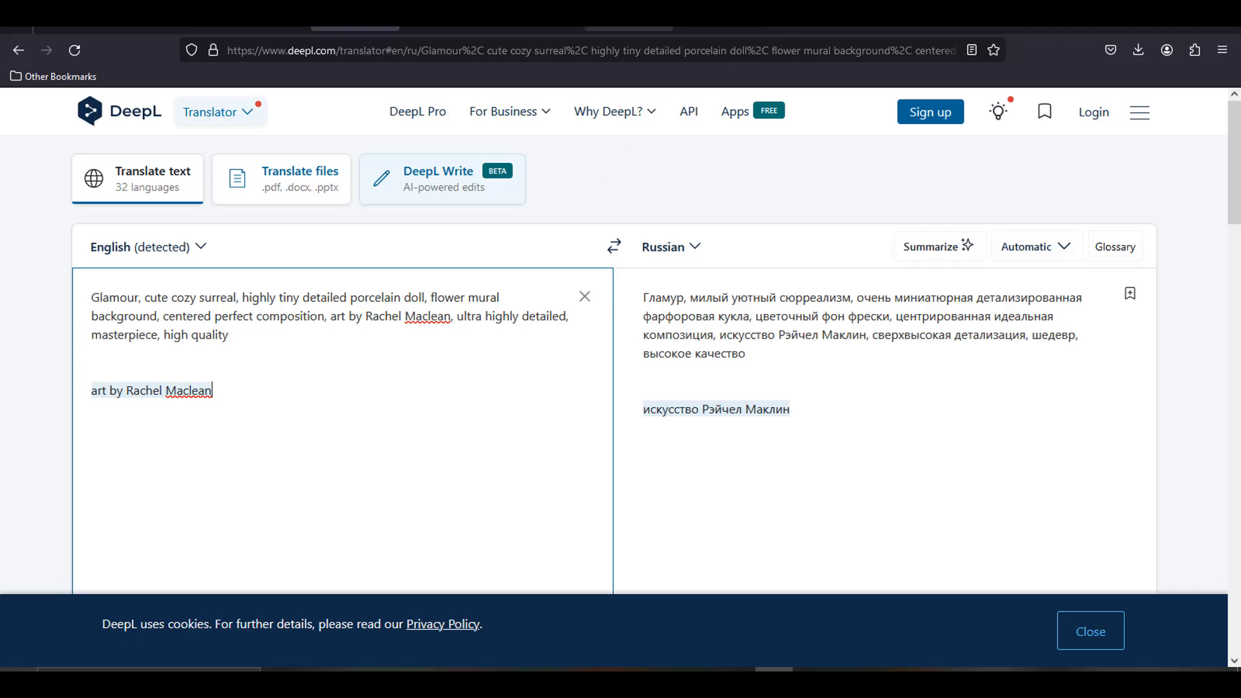
pyautogui.click(813, 29)
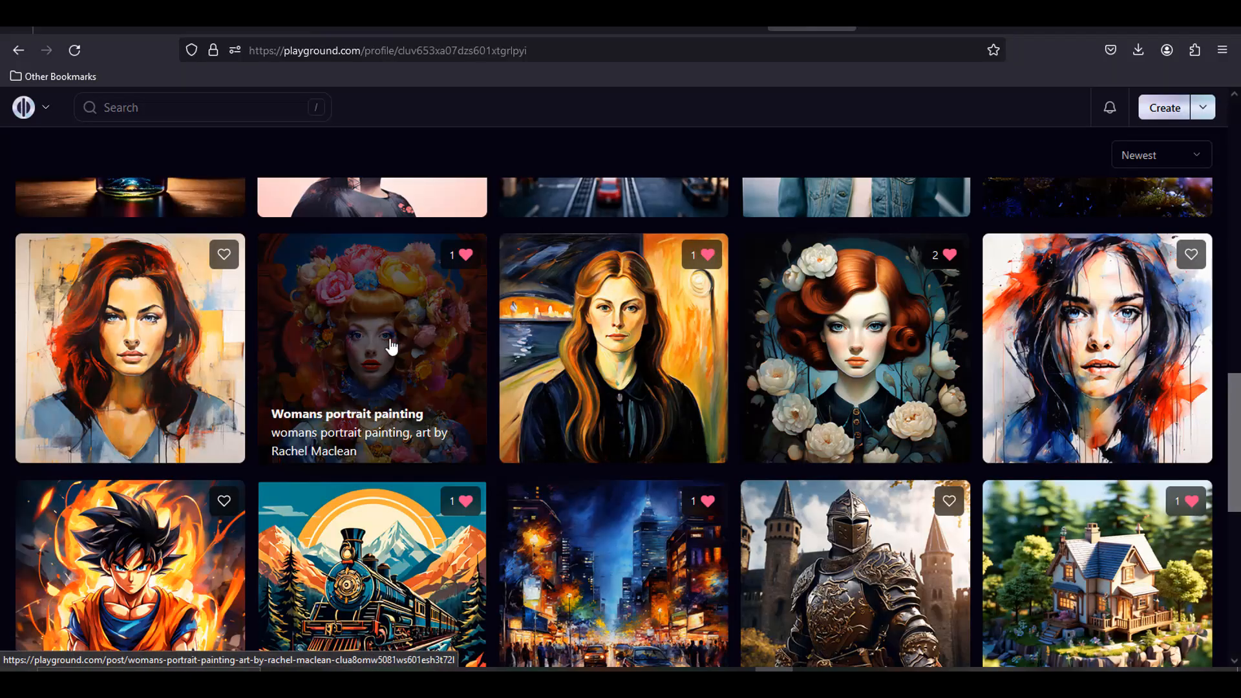
pyautogui.click(407, 324)
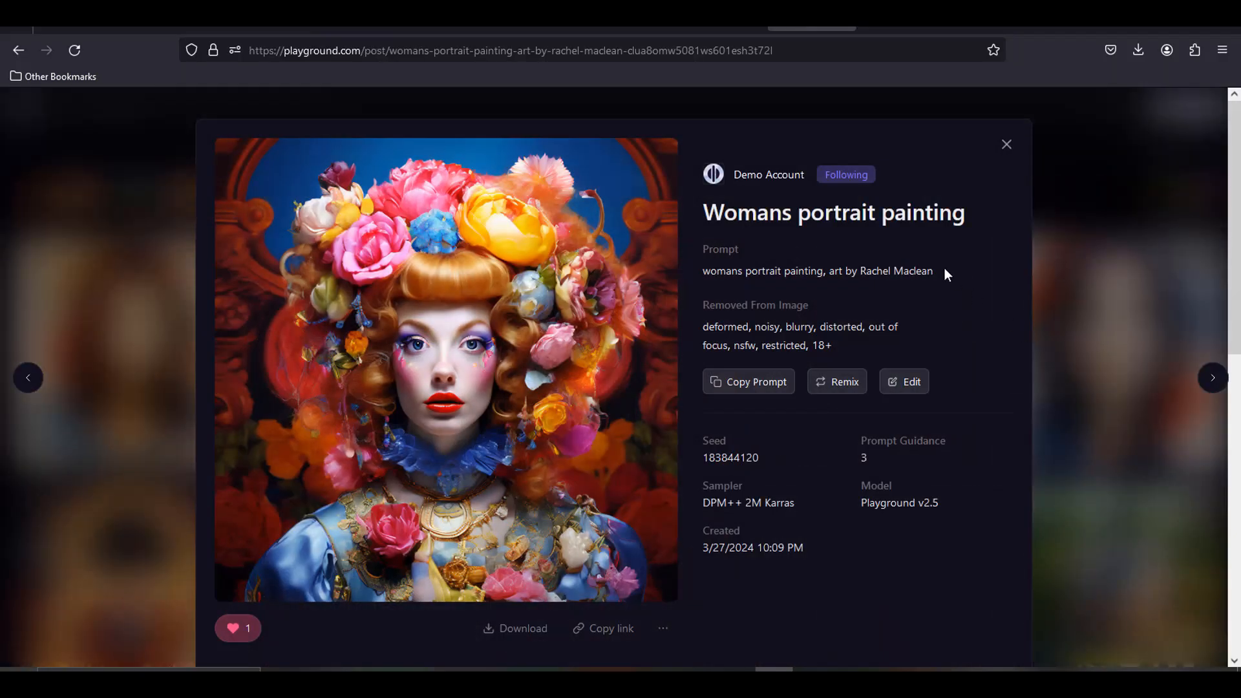
pyautogui.moveTo(944, 270); pyautogui.dragTo(827, 271)
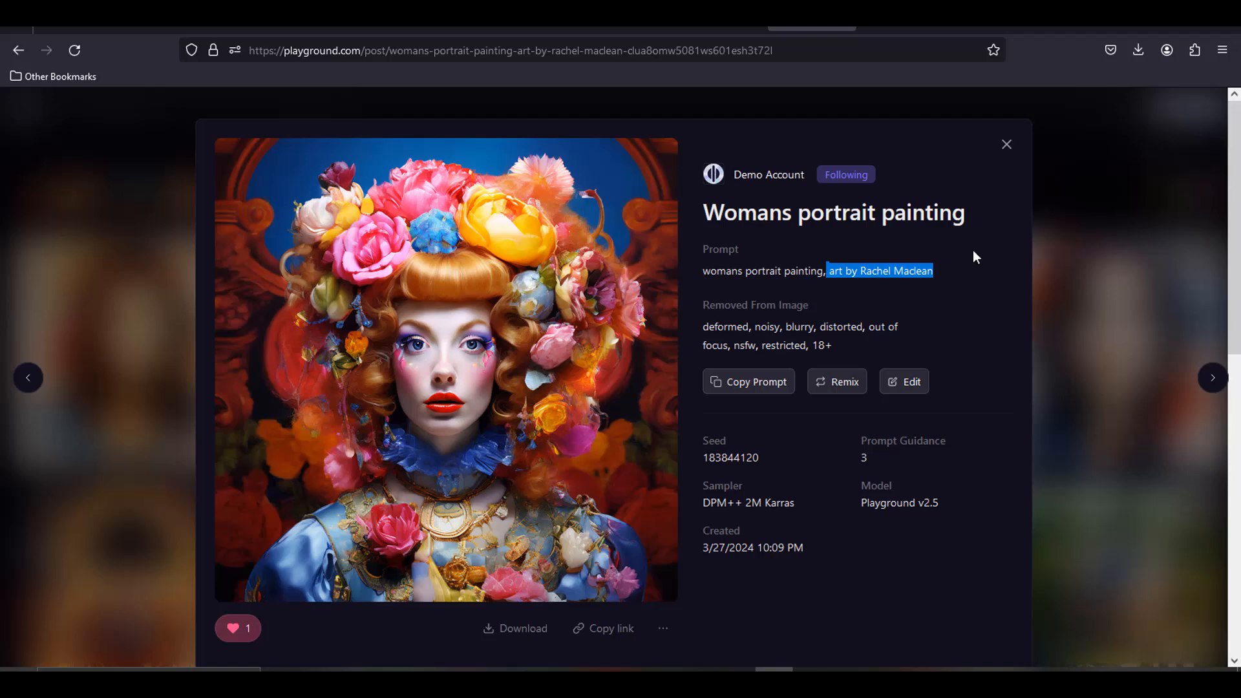
# Copy the "Glamour, cute cozy surreal" porcelain doll prompt from DeepL into the prompt box on Playground's create page
pyautogui.click(371, 29)
pyautogui.click(229, 335)
pyautogui.moveTo(229, 334); pyautogui.dragTo(82, 301)
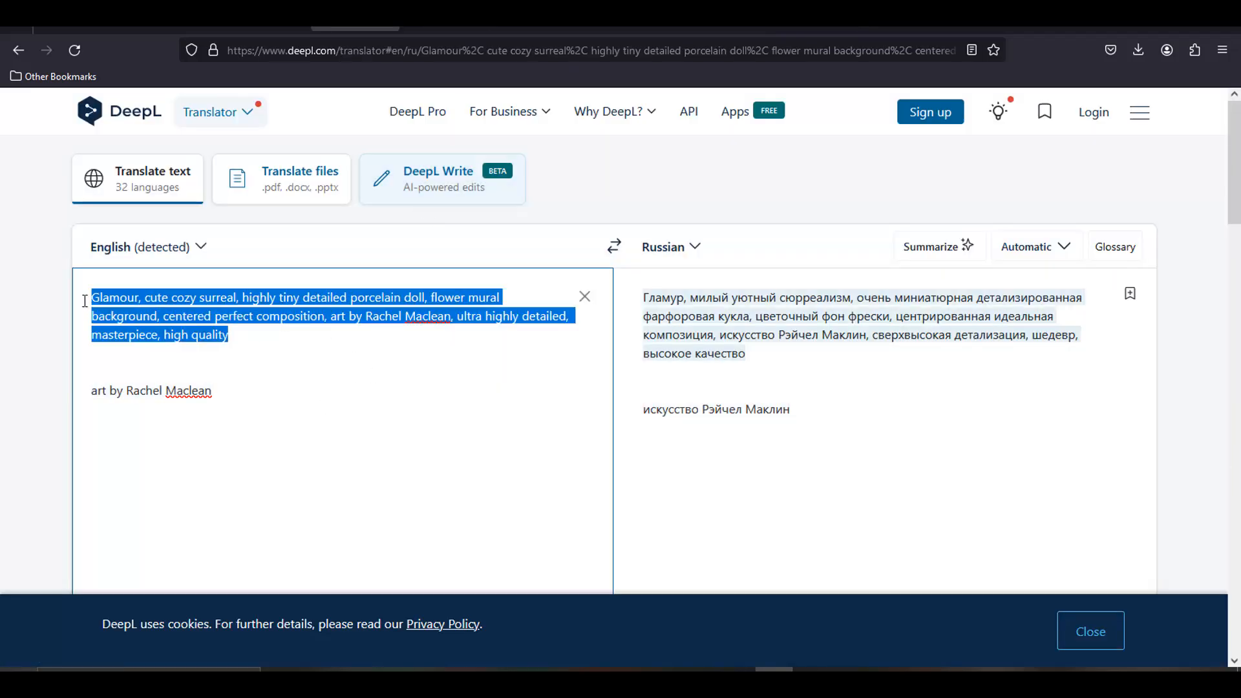
pyautogui.click(903, 29)
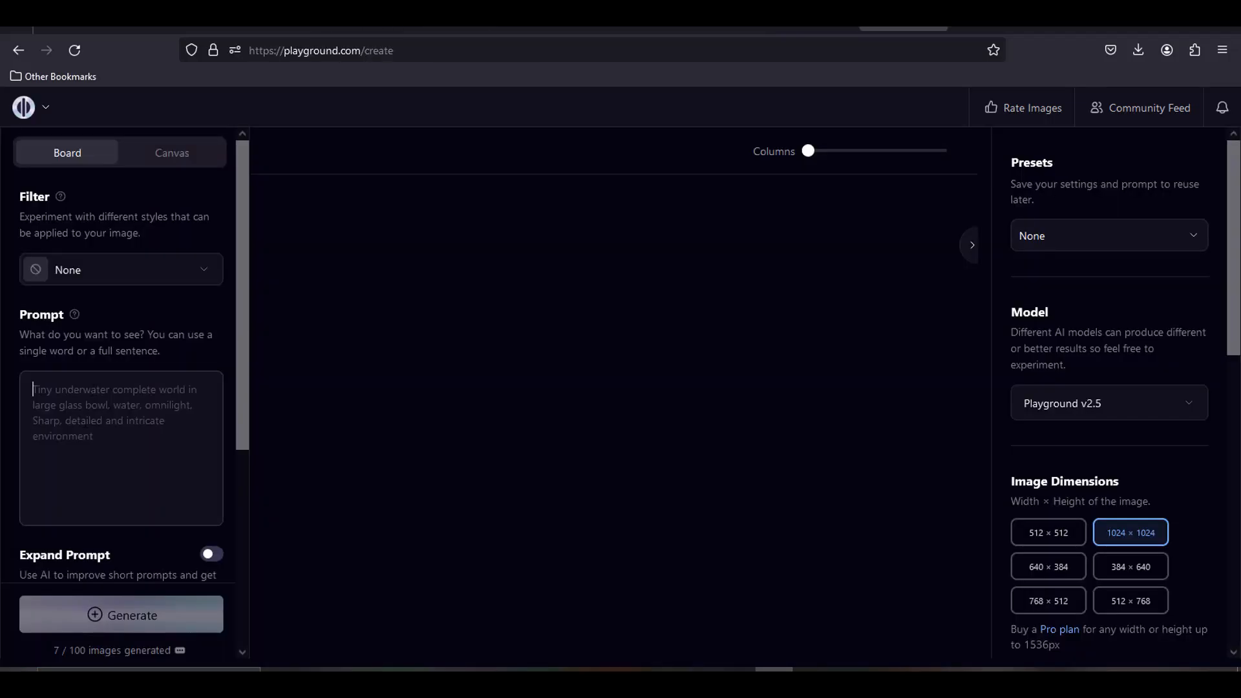
pyautogui.click(86, 423)
pyautogui.hotkey('ctrl', 'v')
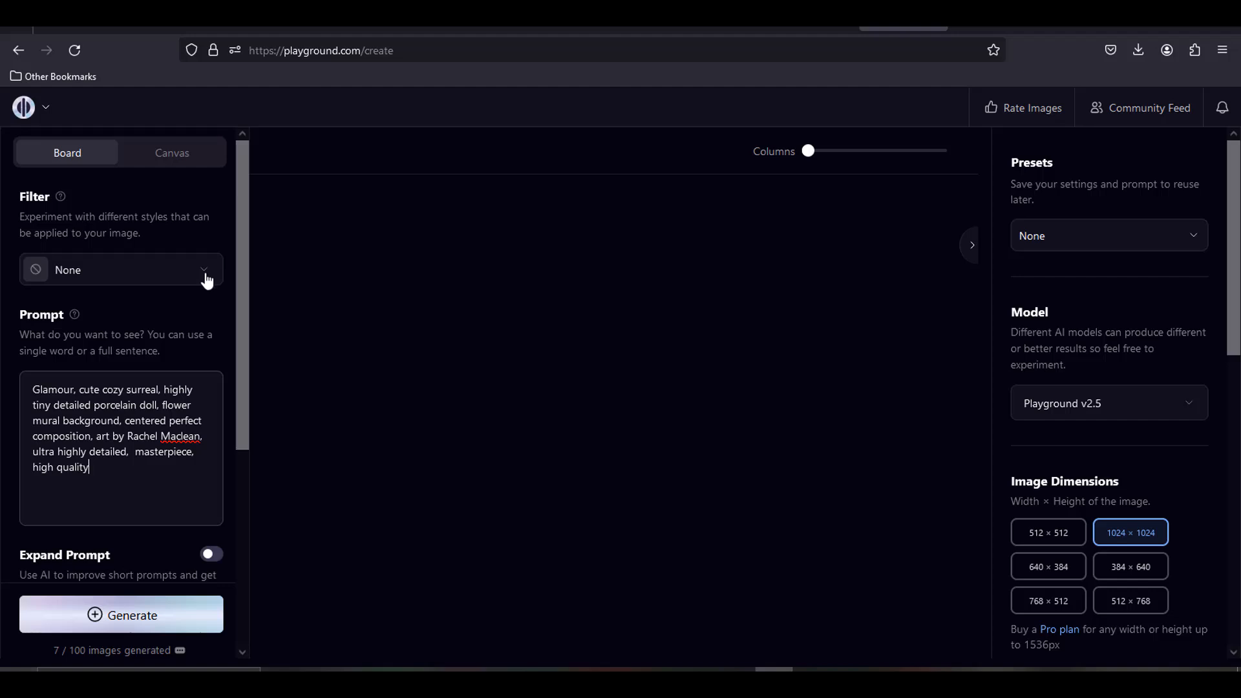
# Keep the filter at None and set Exclude From Image to Custom
pyautogui.click(206, 278)
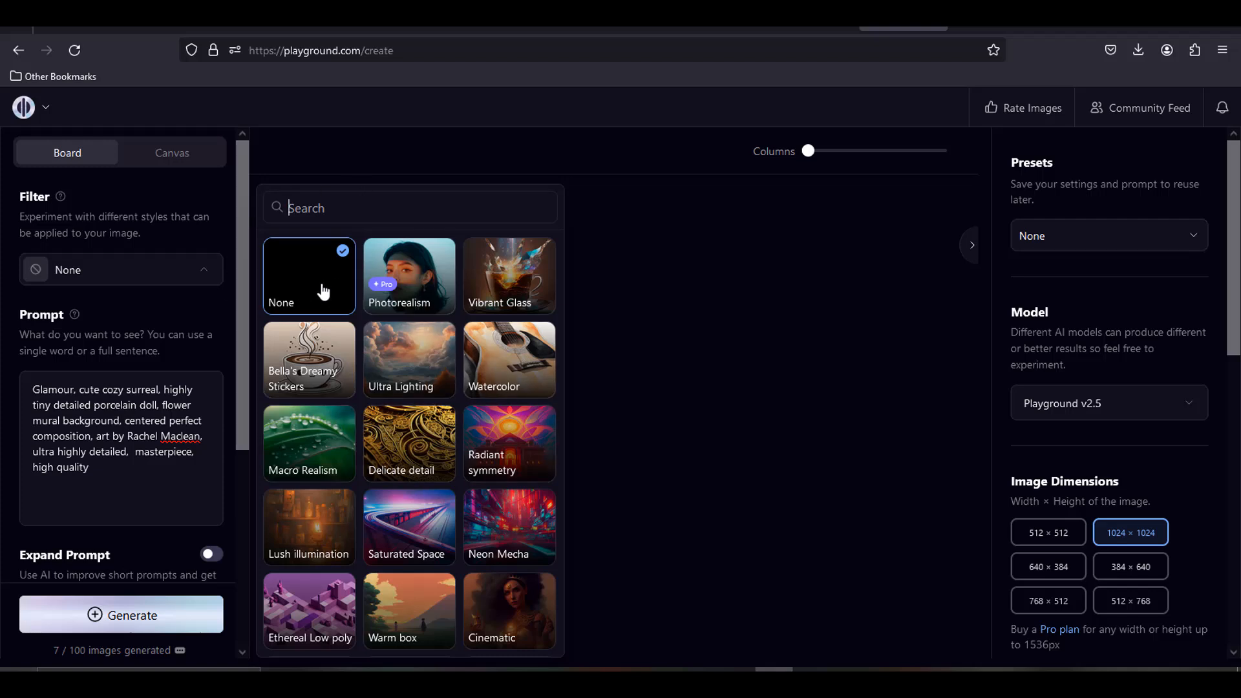
pyautogui.click(324, 292)
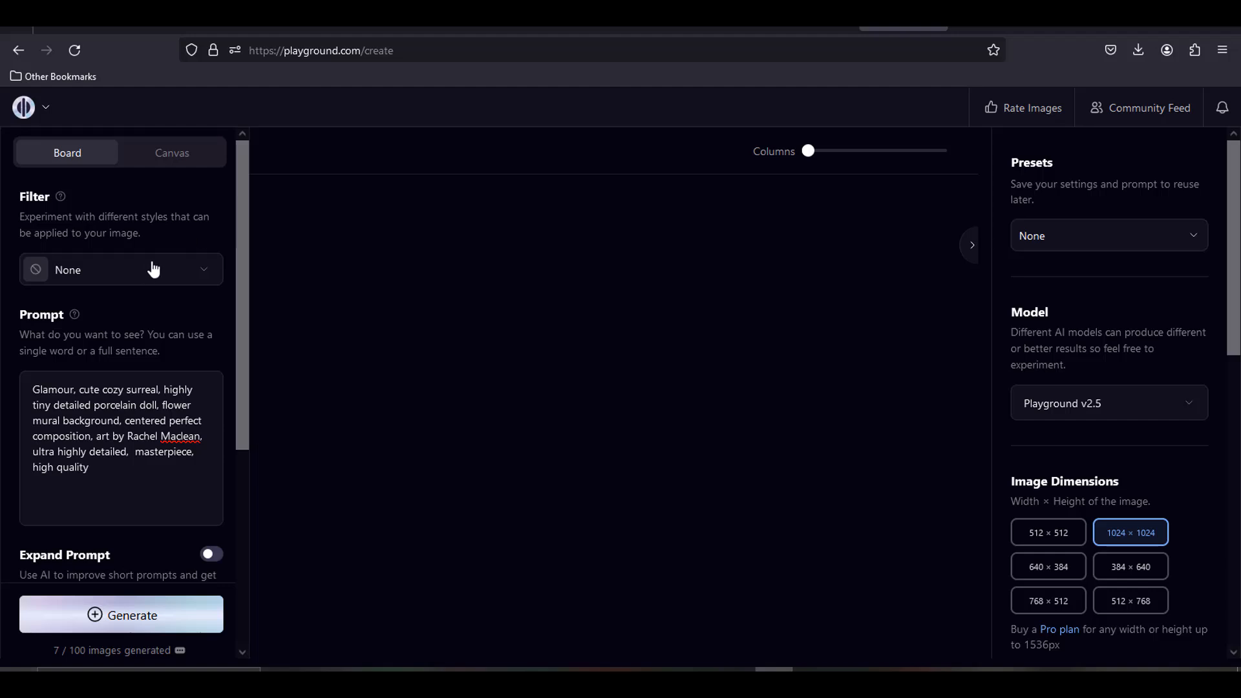
pyautogui.scroll(-5, 154, 268)
pyautogui.click(204, 372)
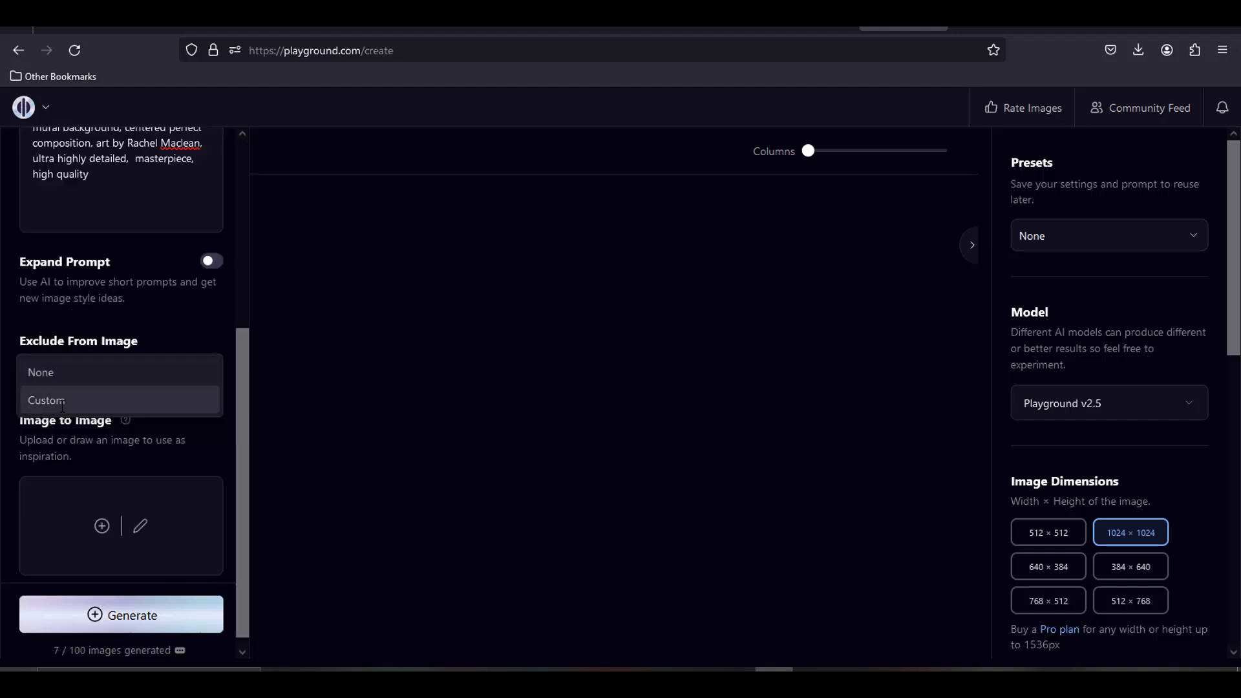
pyautogui.click(62, 401)
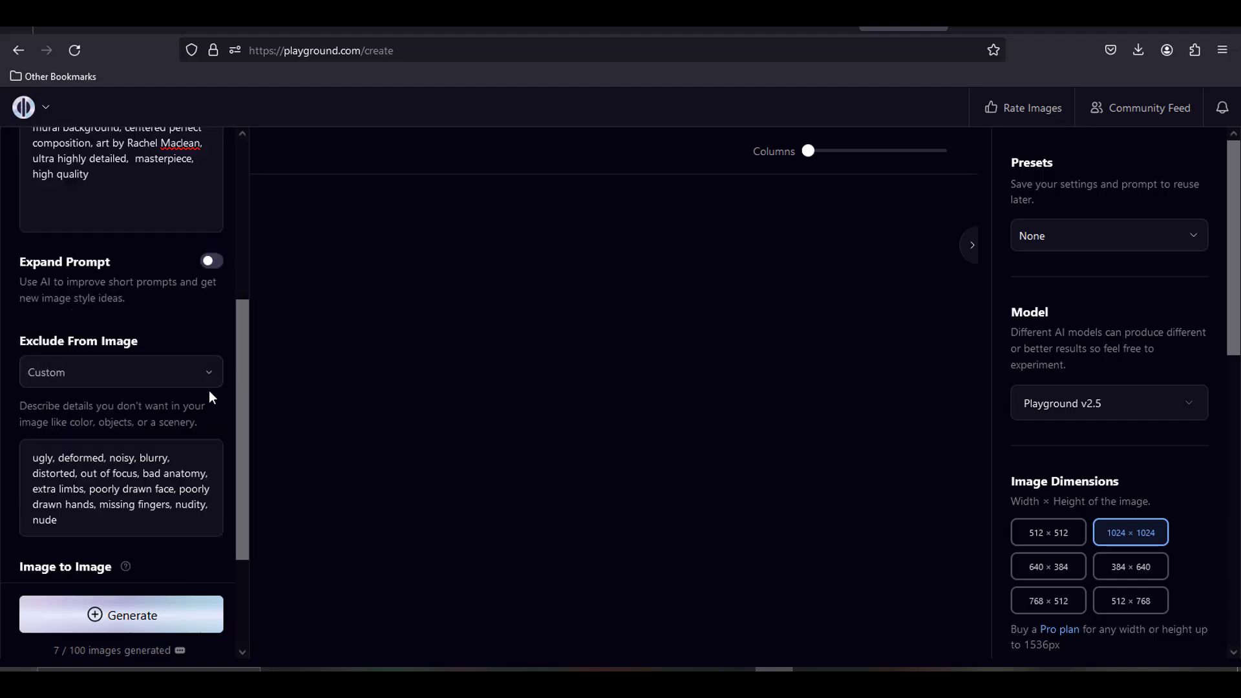
# Check the Playground v2.5 model and 1024 × 1024 size settings, generate the porcelain doll image and inspect it in full
pyautogui.scroll(-2, 180, 434)
pyautogui.scroll(-1, 180, 434)
pyautogui.scroll(-2, 1209, 277)
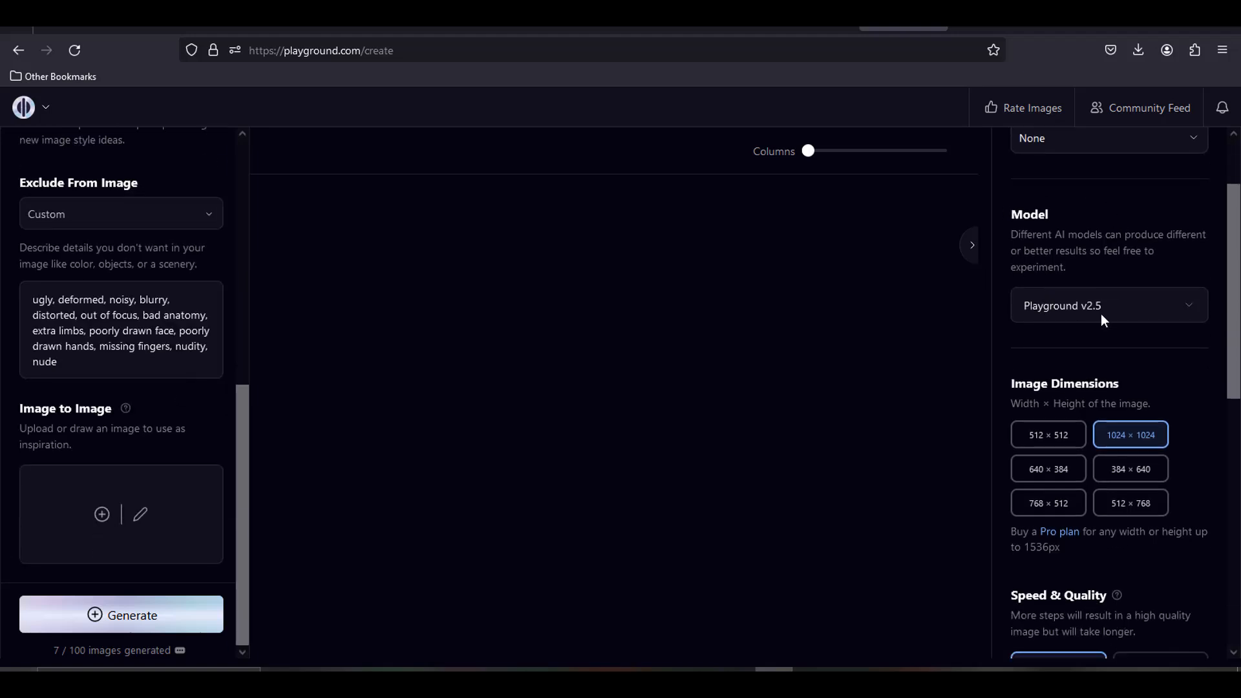
pyautogui.scroll(-2, 1118, 333)
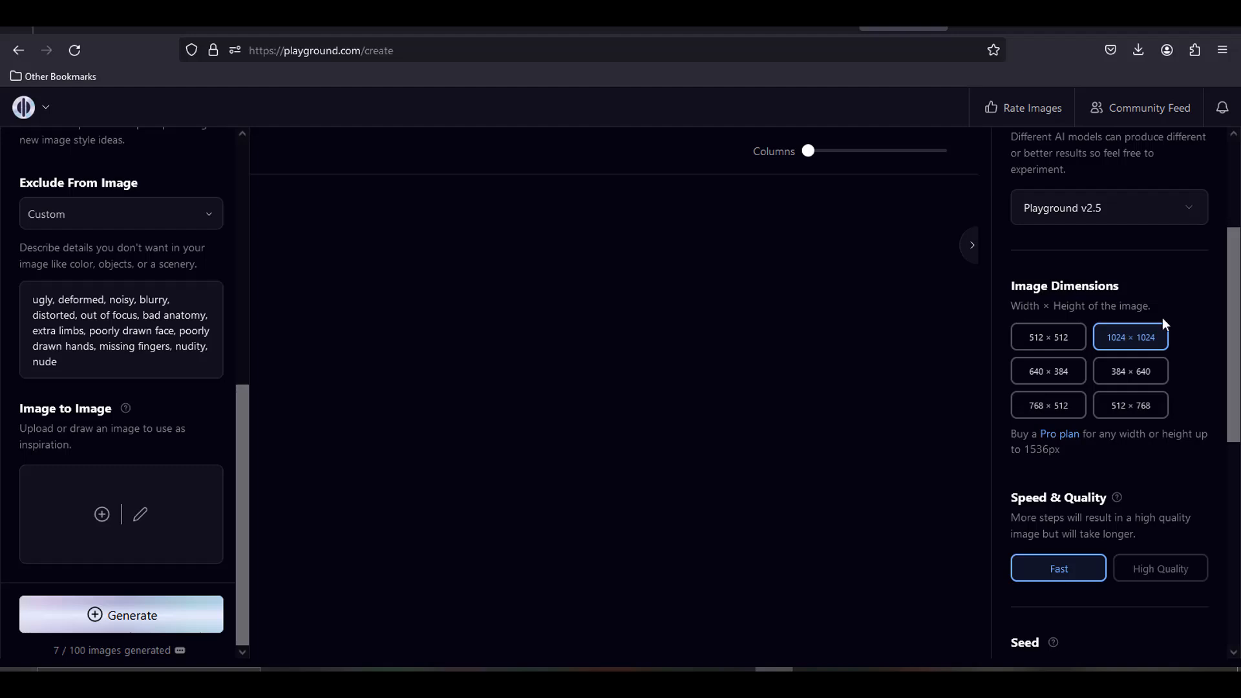
pyautogui.click(137, 620)
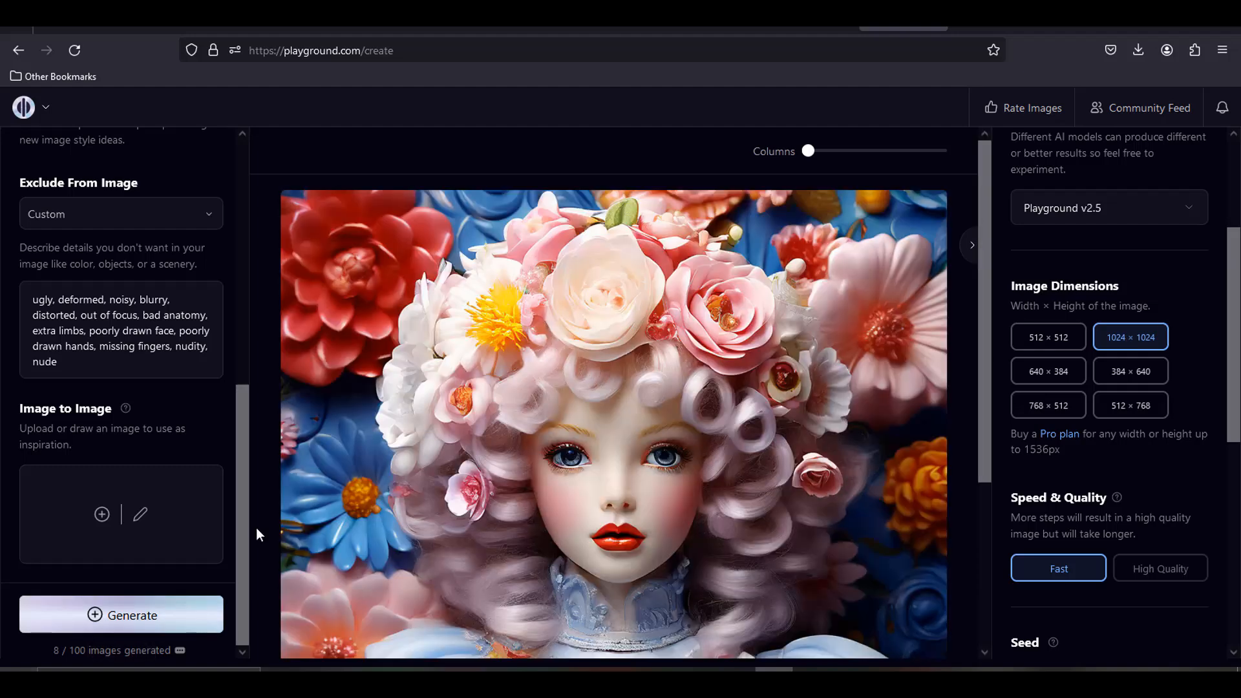
pyautogui.scroll(-3, 256, 534)
pyautogui.scroll(3, 256, 534)
pyautogui.scroll(-3, 256, 528)
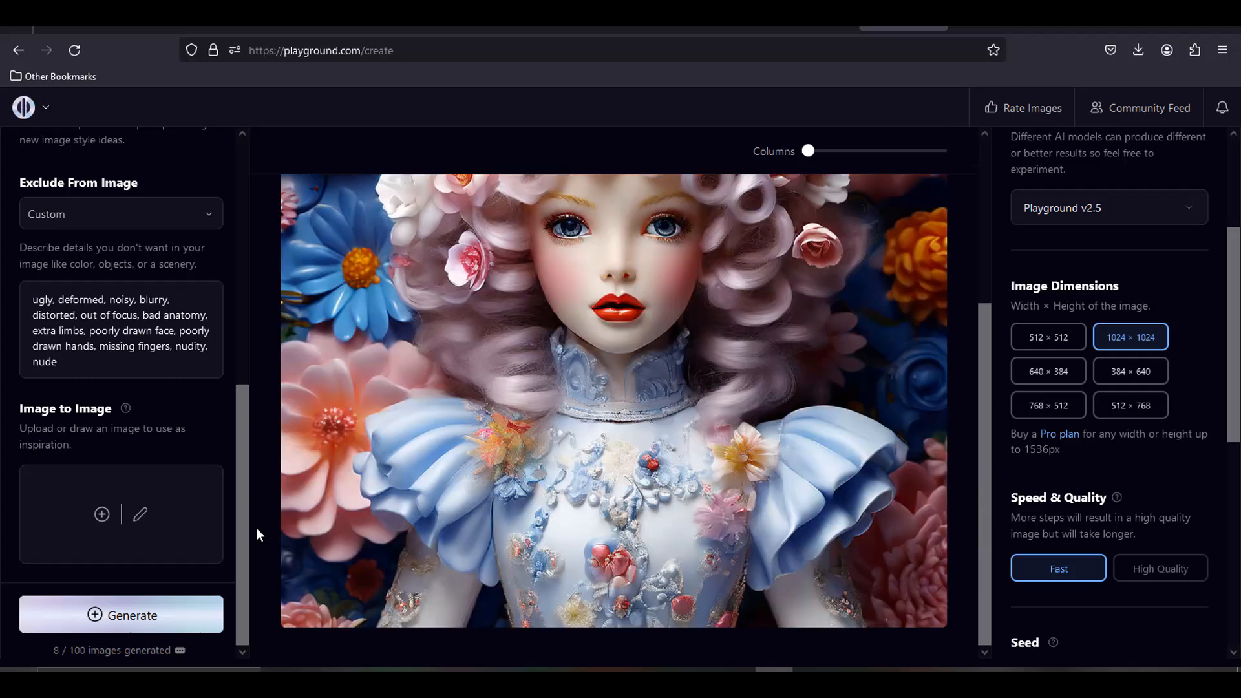
# Create a variation of the pink-haired porcelain doll image and inspect the new version from head to dress
pyautogui.scroll(3, 256, 527)
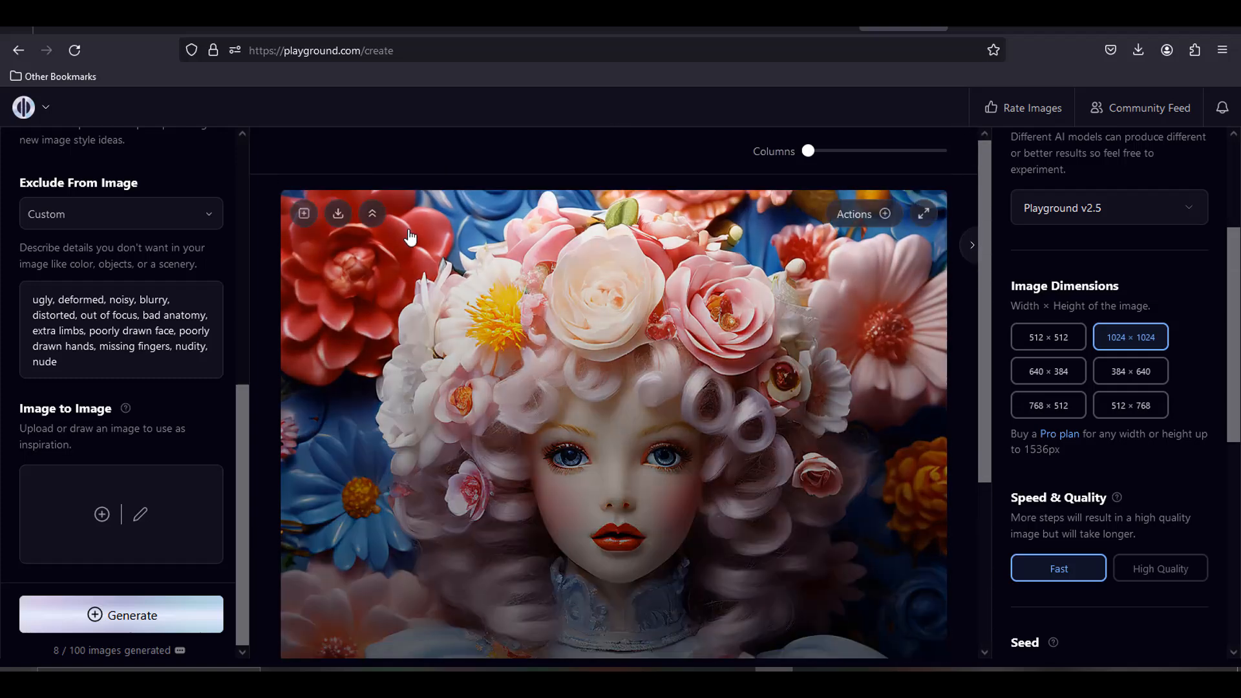
pyautogui.moveTo(520, 275)
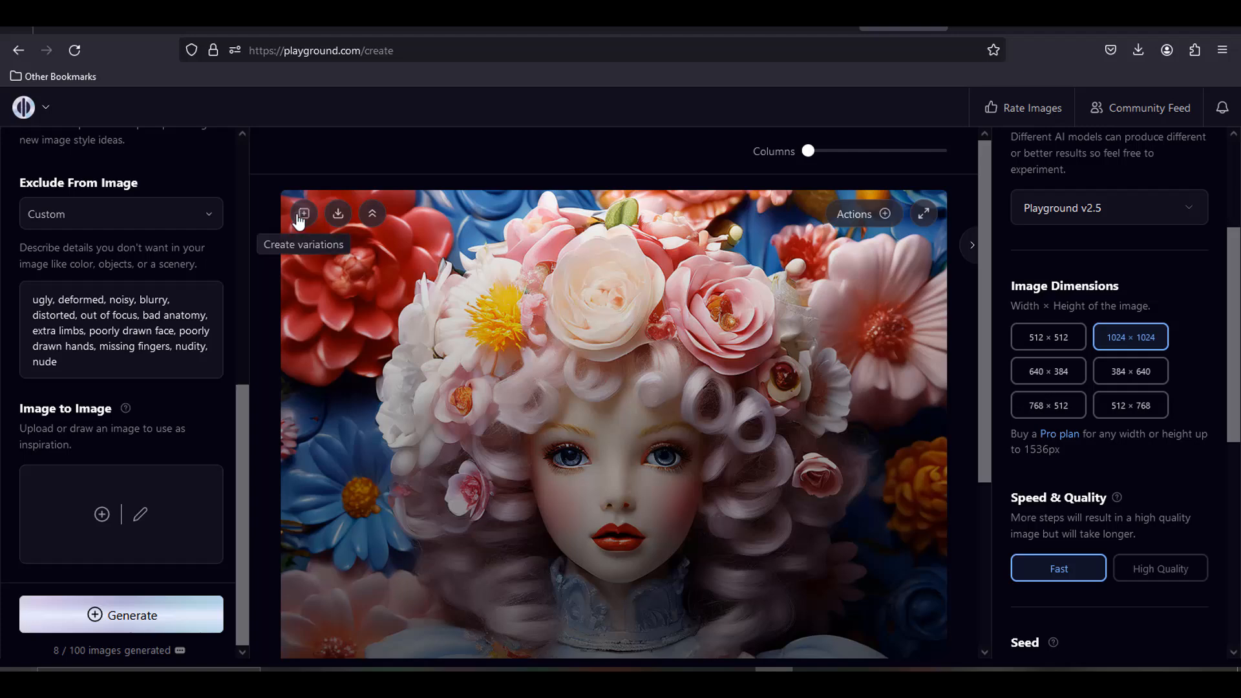
pyautogui.click(300, 218)
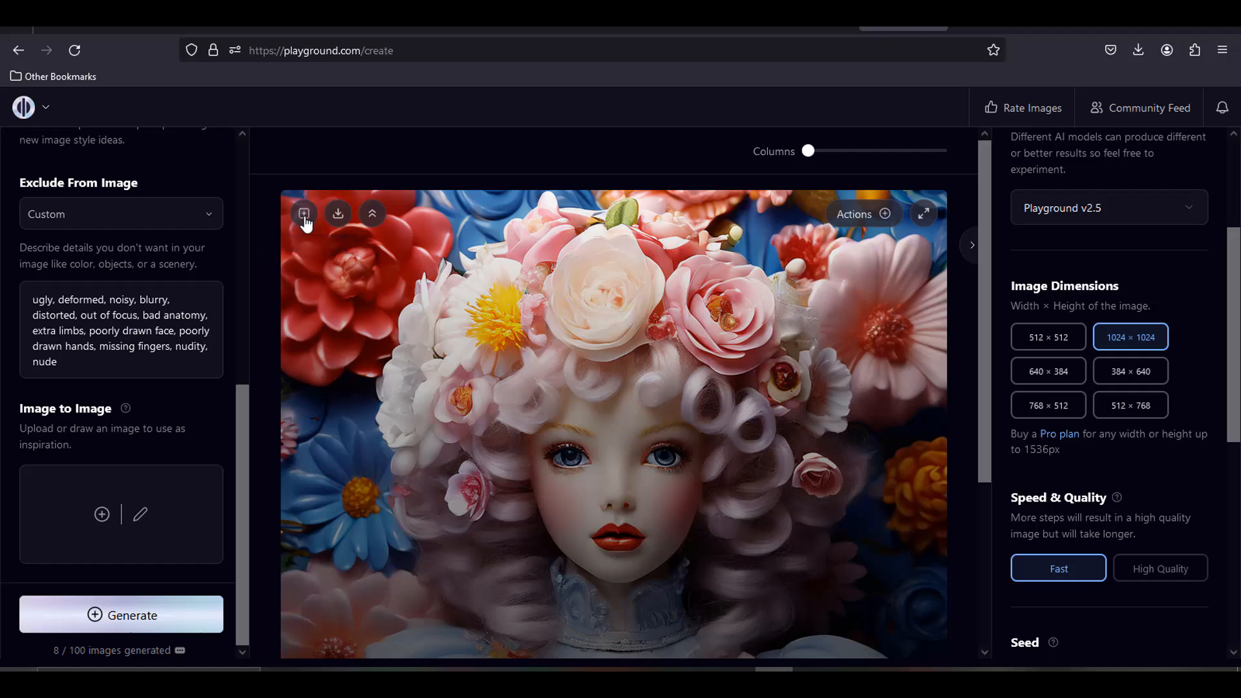
pyautogui.scroll(-2, 124, 353)
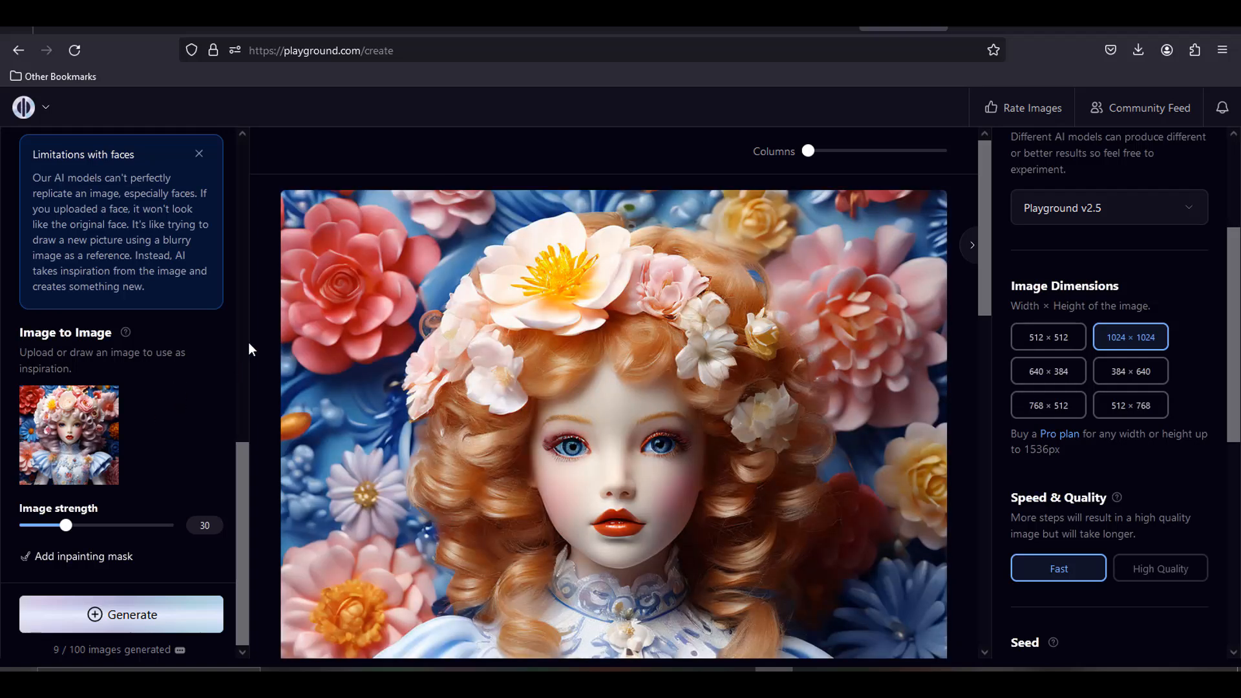
pyautogui.scroll(-8, 316, 370)
pyautogui.scroll(8, 317, 371)
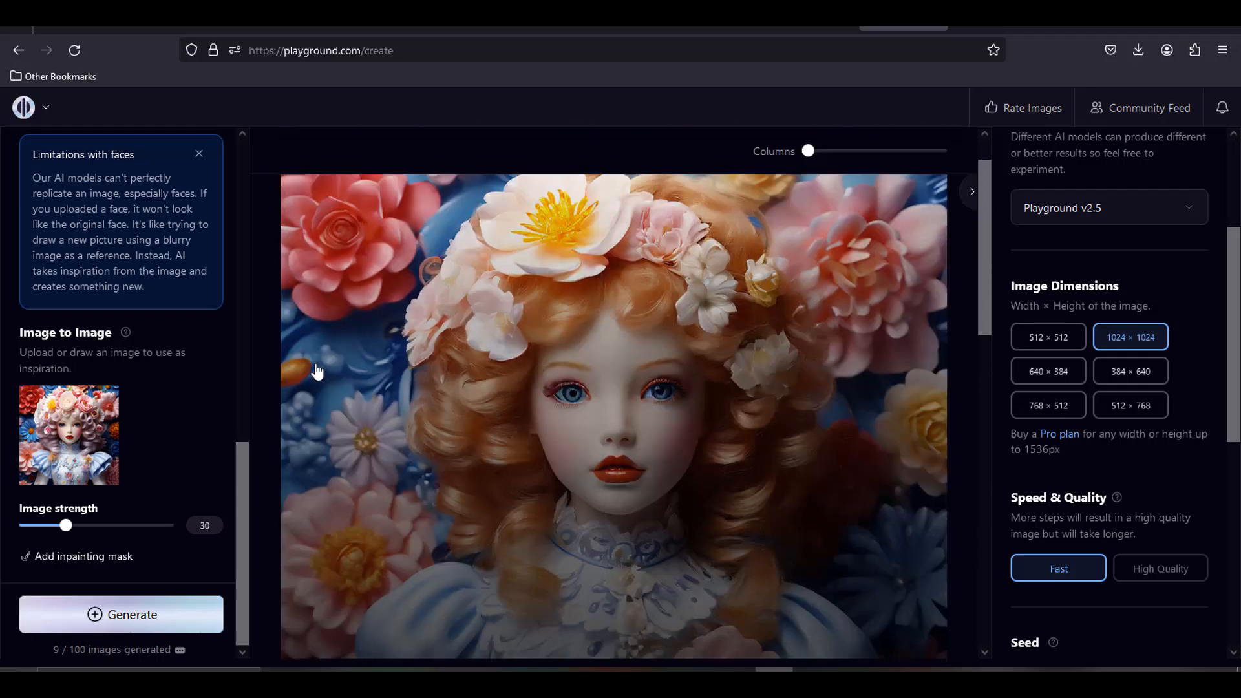
pyautogui.scroll(-5, 319, 368)
pyautogui.scroll(5, 716, 419)
pyautogui.scroll(-10, 715, 418)
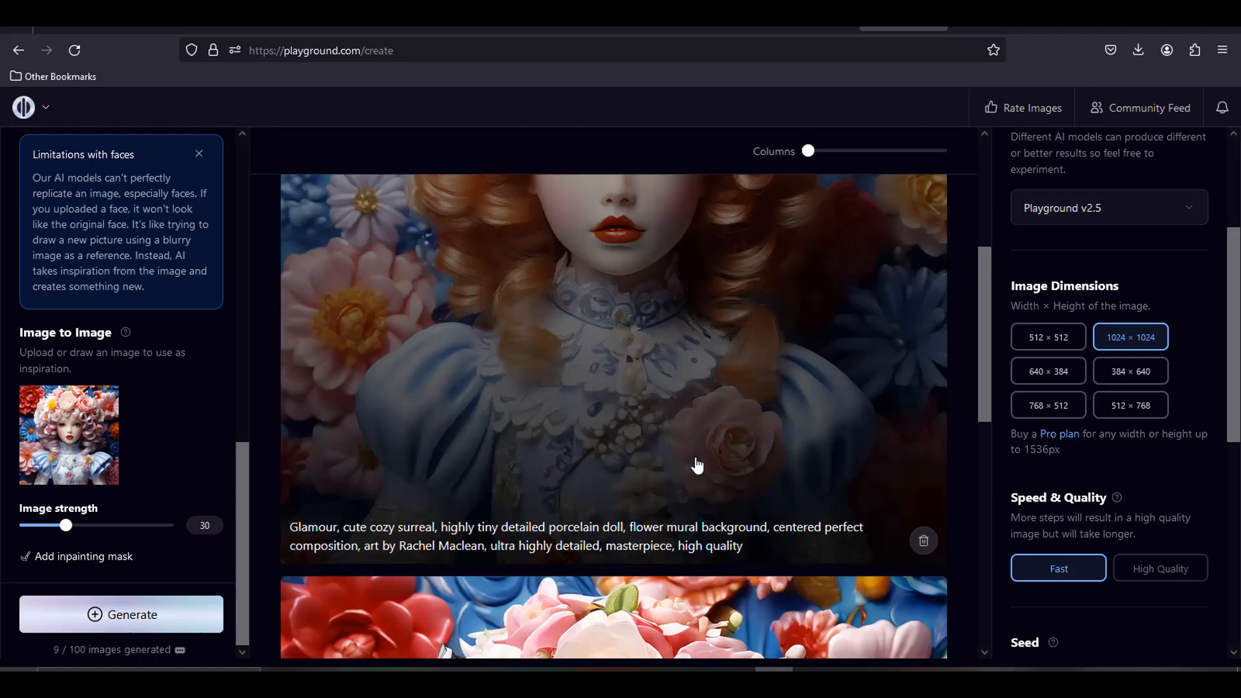
# Apply Creative upscale to the original pink-haired doll image and view the before/after comparison at full size
pyautogui.scroll(3, 800, 410)
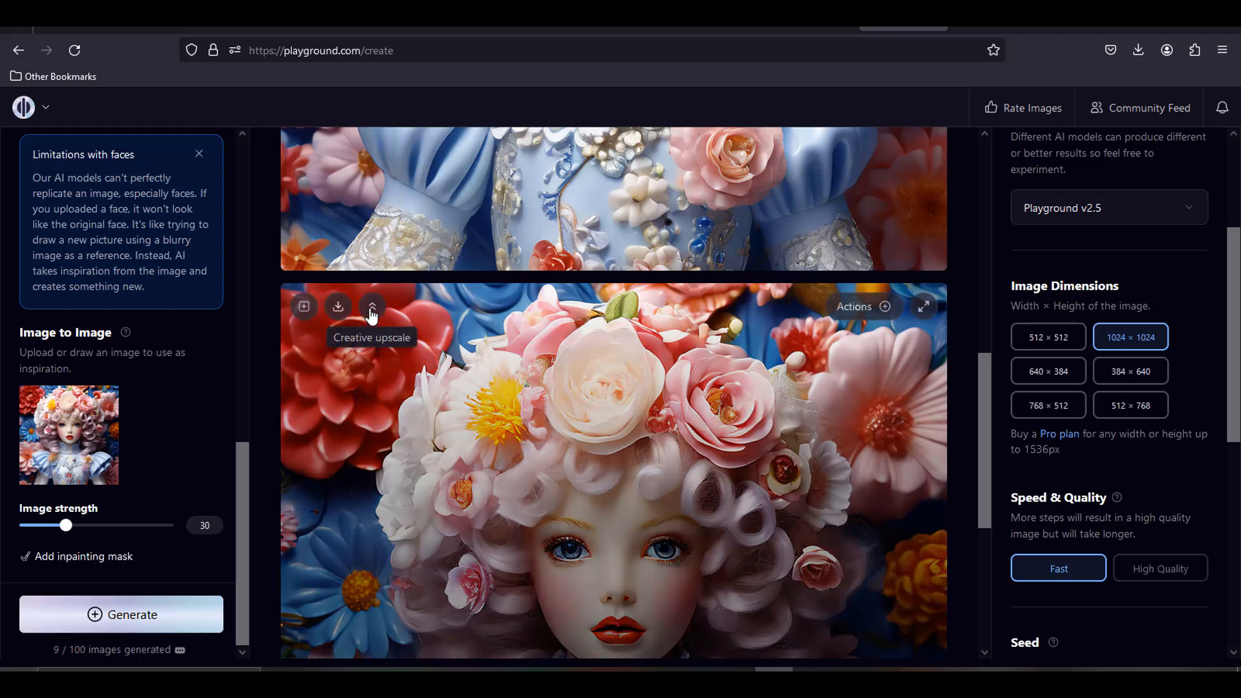
pyautogui.click(372, 315)
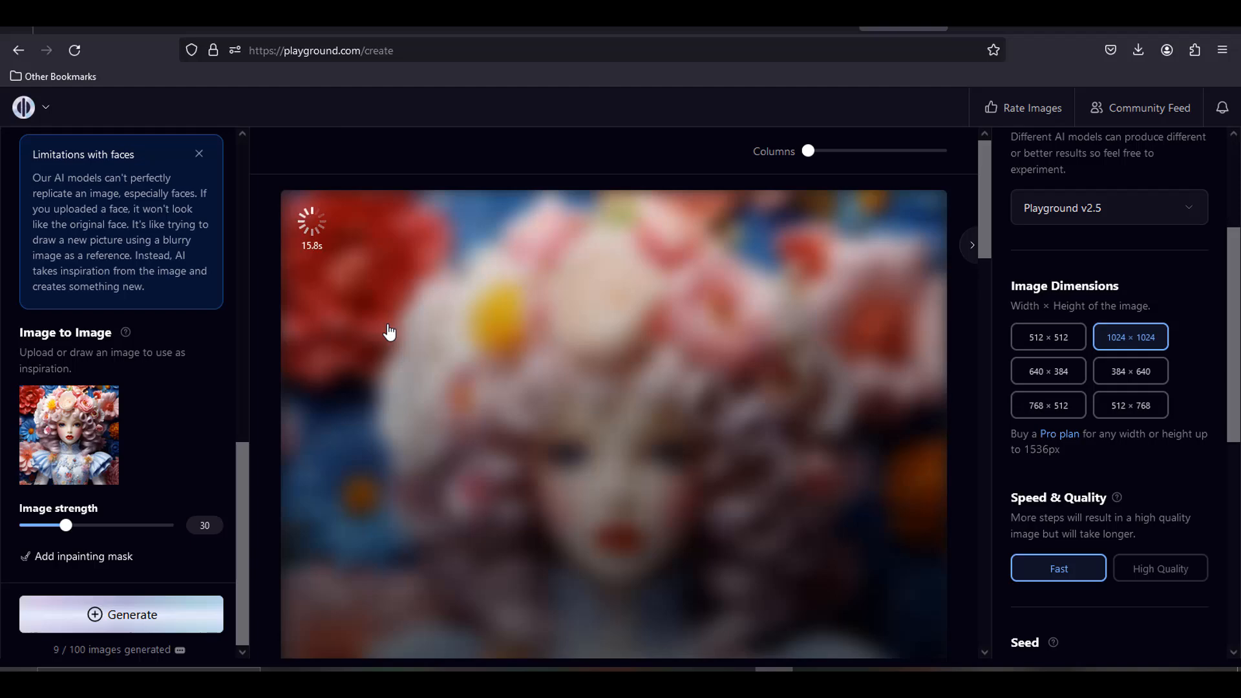
pyautogui.scroll(-2, 524, 356)
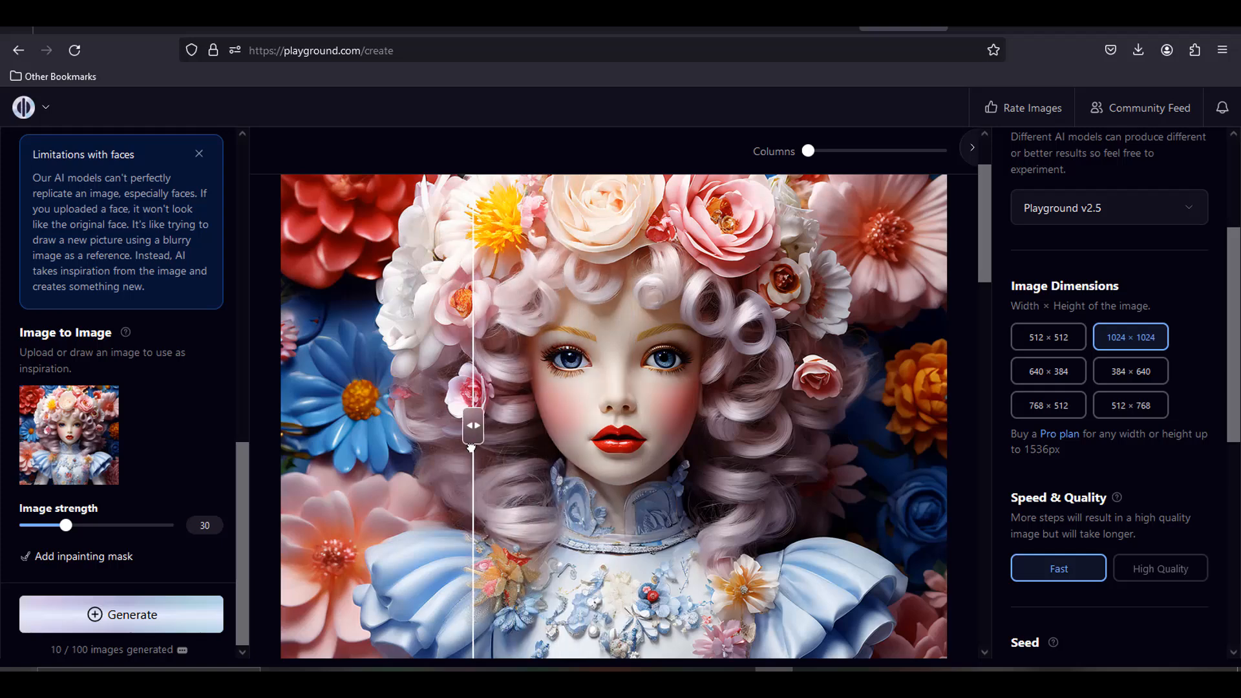
pyautogui.scroll(2, 927, 223)
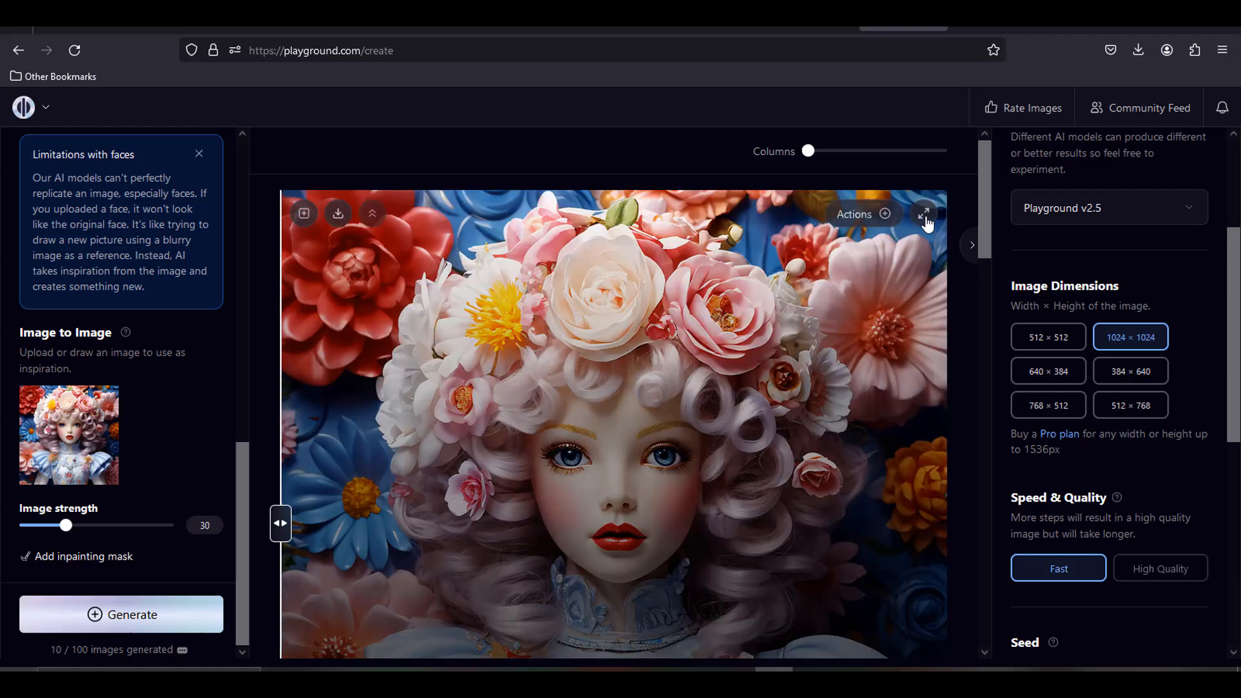
pyautogui.click(924, 215)
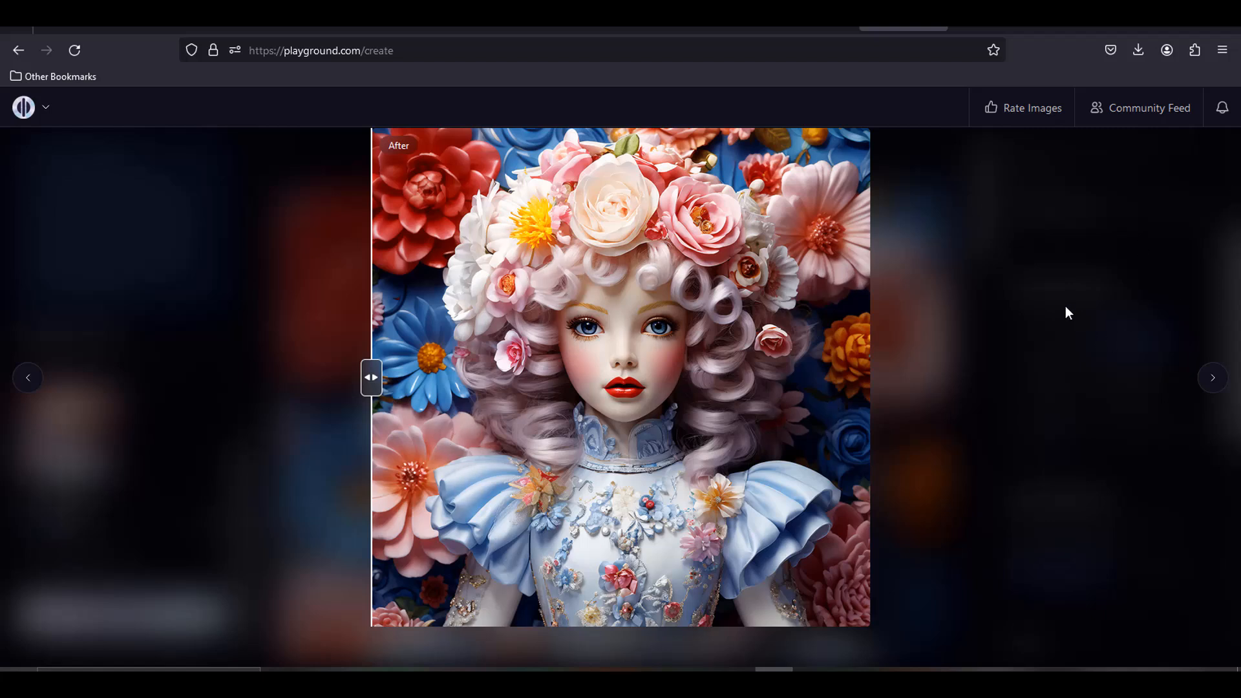
pyautogui.click(1122, 307)
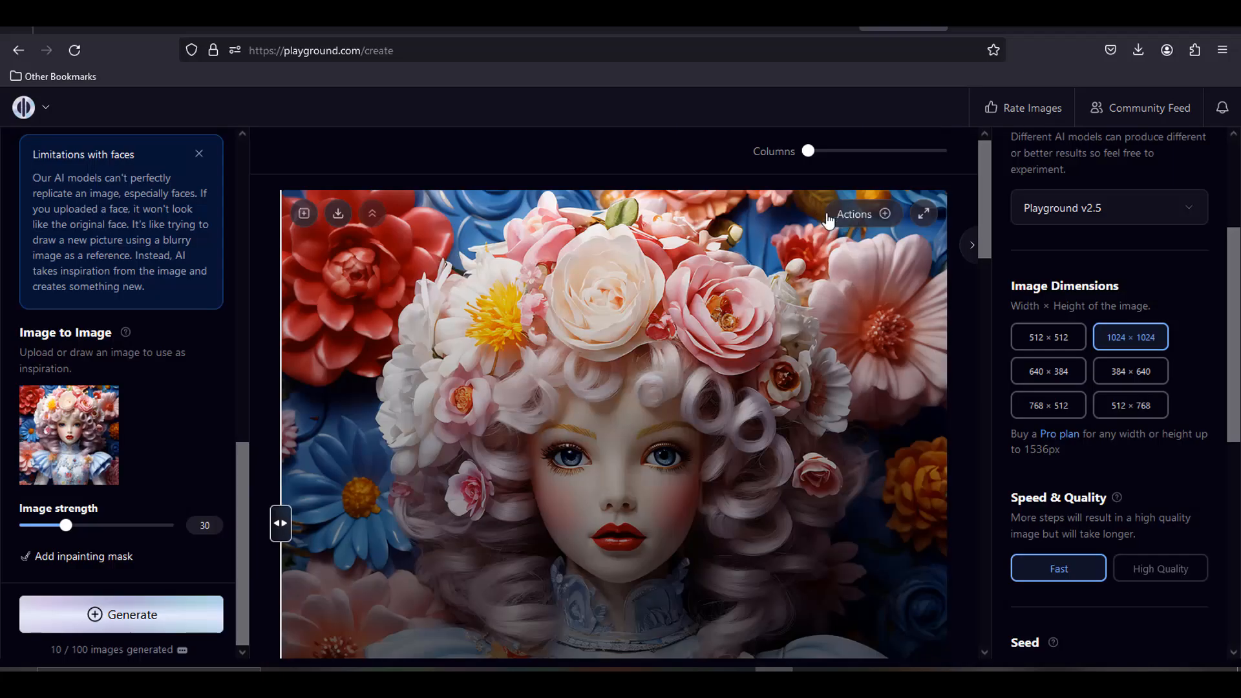
# Submit the upscaled porcelain doll image to the Elemental Elegance daily theme
pyautogui.click(885, 215)
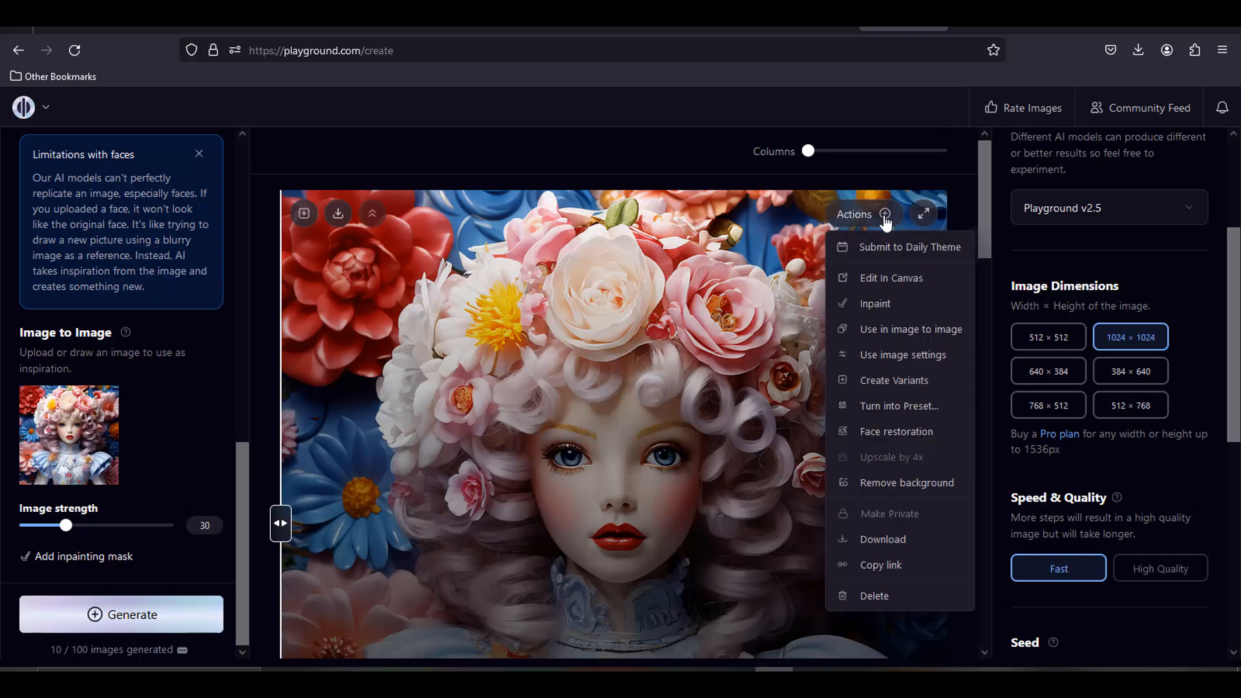
pyautogui.click(901, 247)
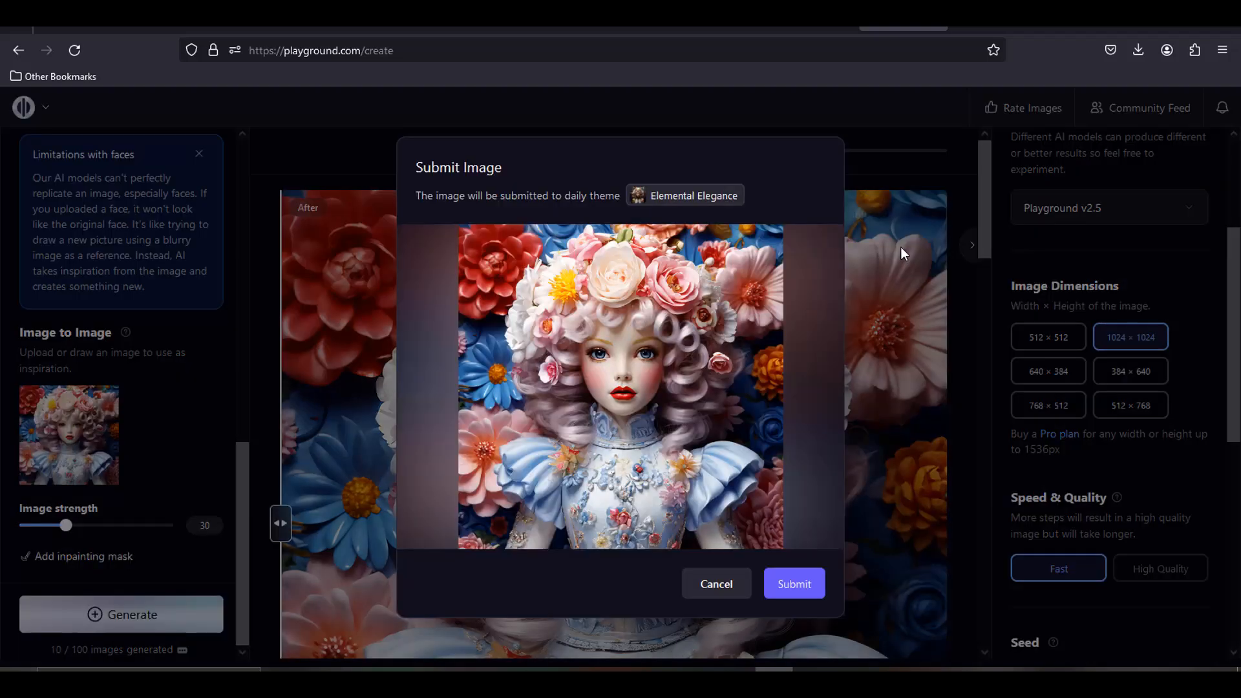
pyautogui.click(812, 587)
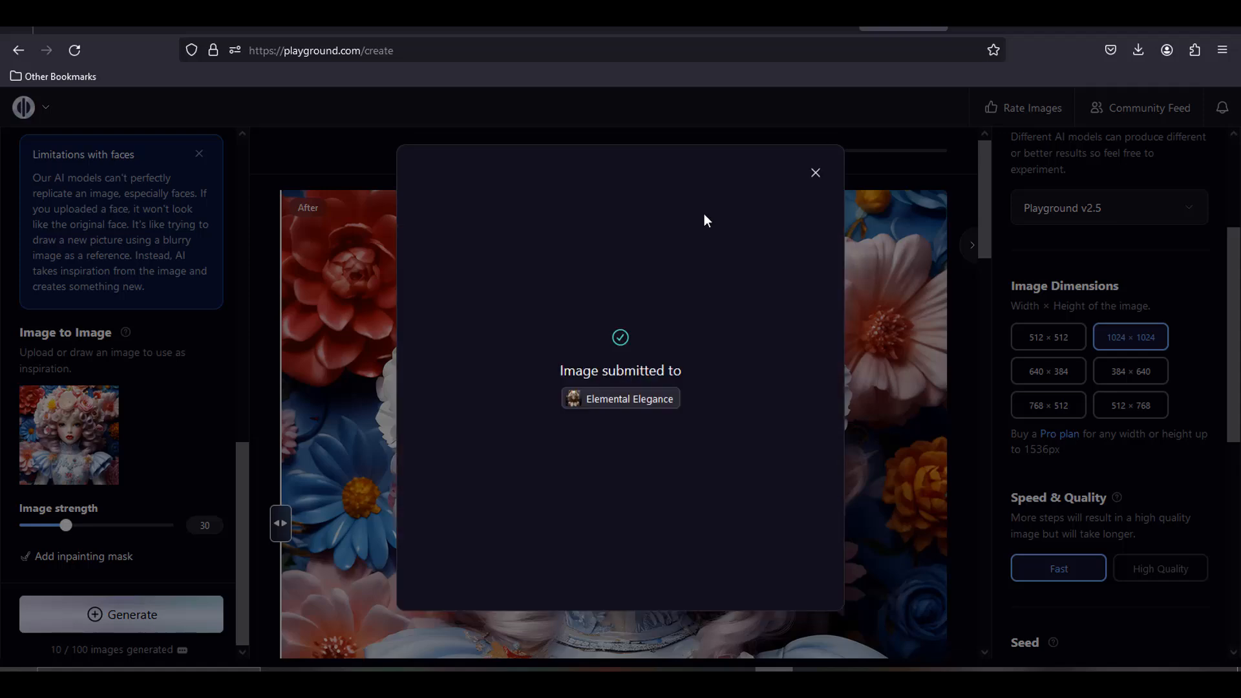
pyautogui.click(816, 174)
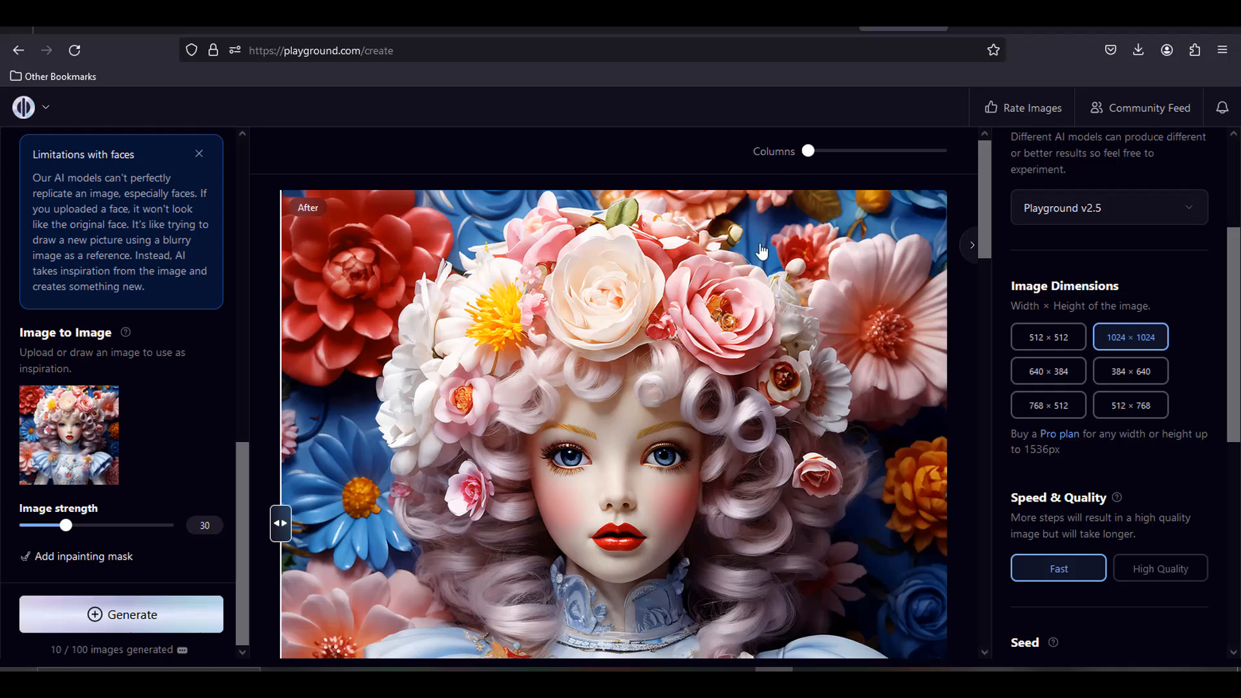
pyautogui.click(884, 215)
pyautogui.click(891, 200)
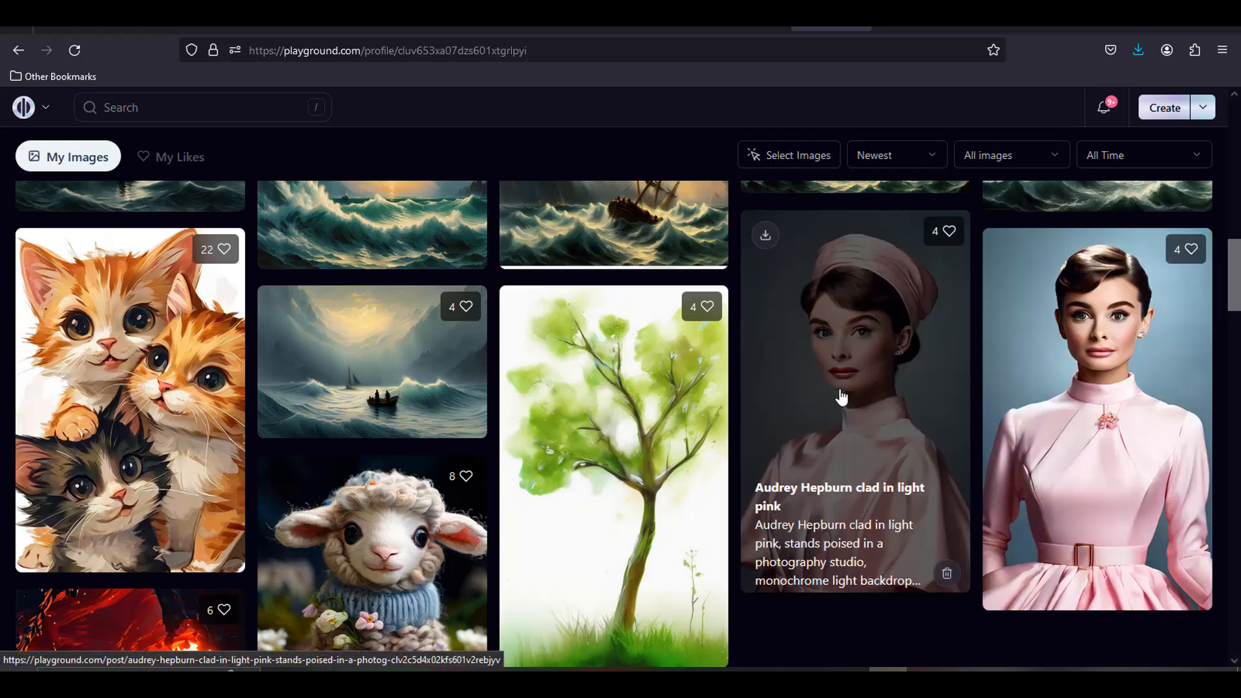
# Run Face Restoration on the profile's "Audrey Hepburn clad in light pink" image with the pink hat and save the restored file
pyautogui.click(841, 396)
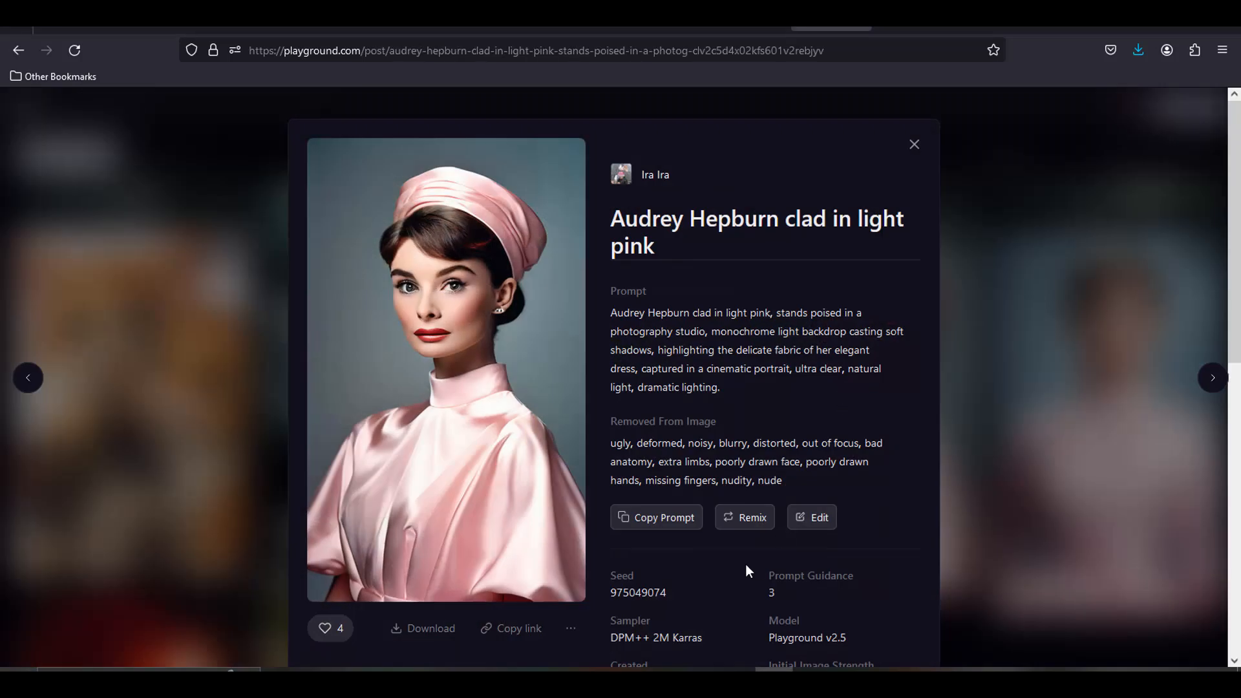
pyautogui.click(571, 630)
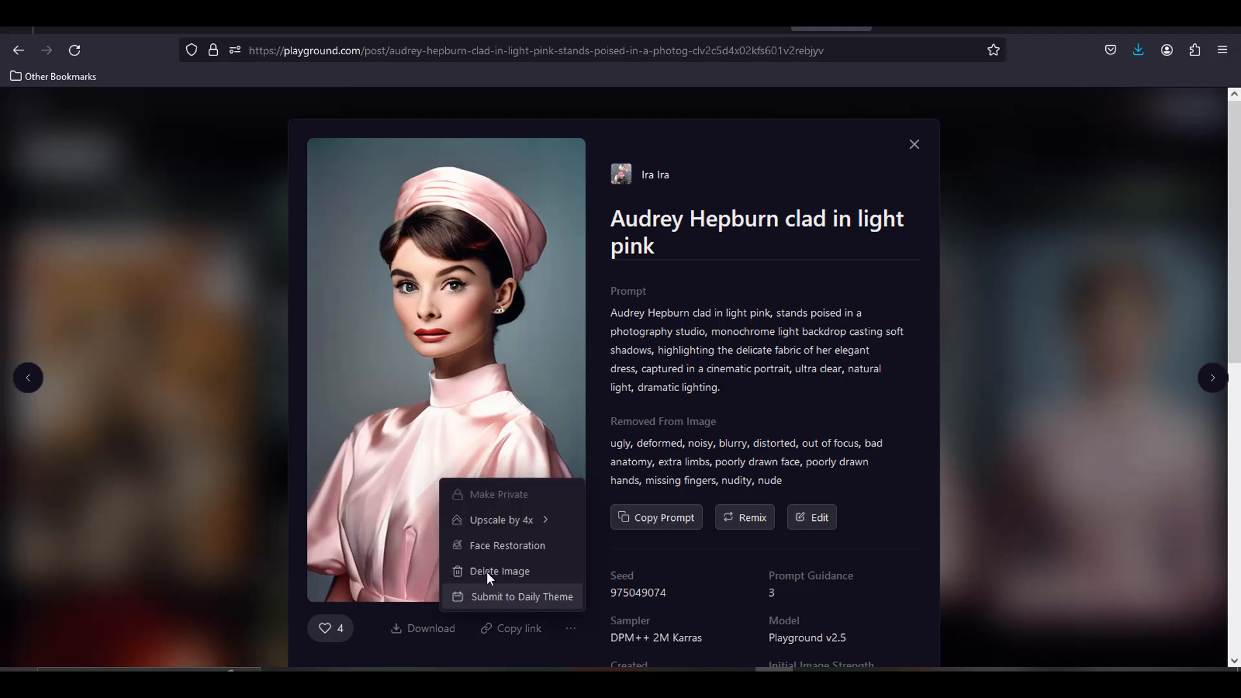
pyautogui.click(514, 548)
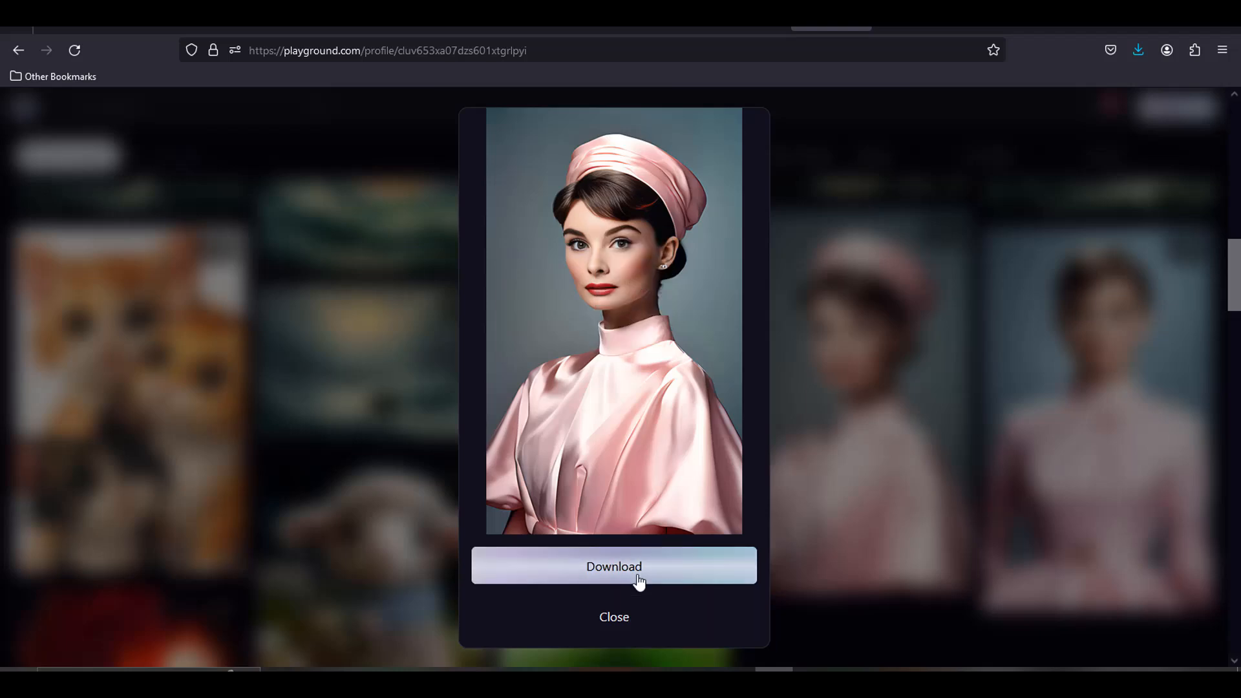
pyautogui.click(639, 581)
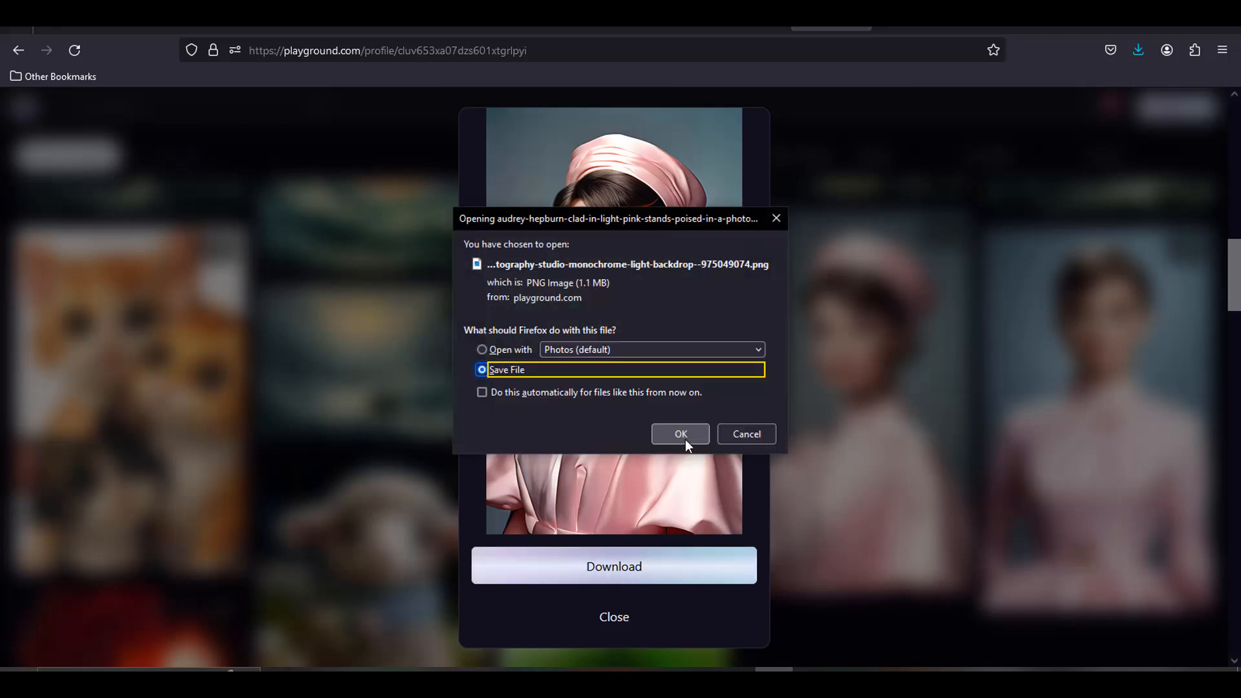
pyautogui.click(678, 433)
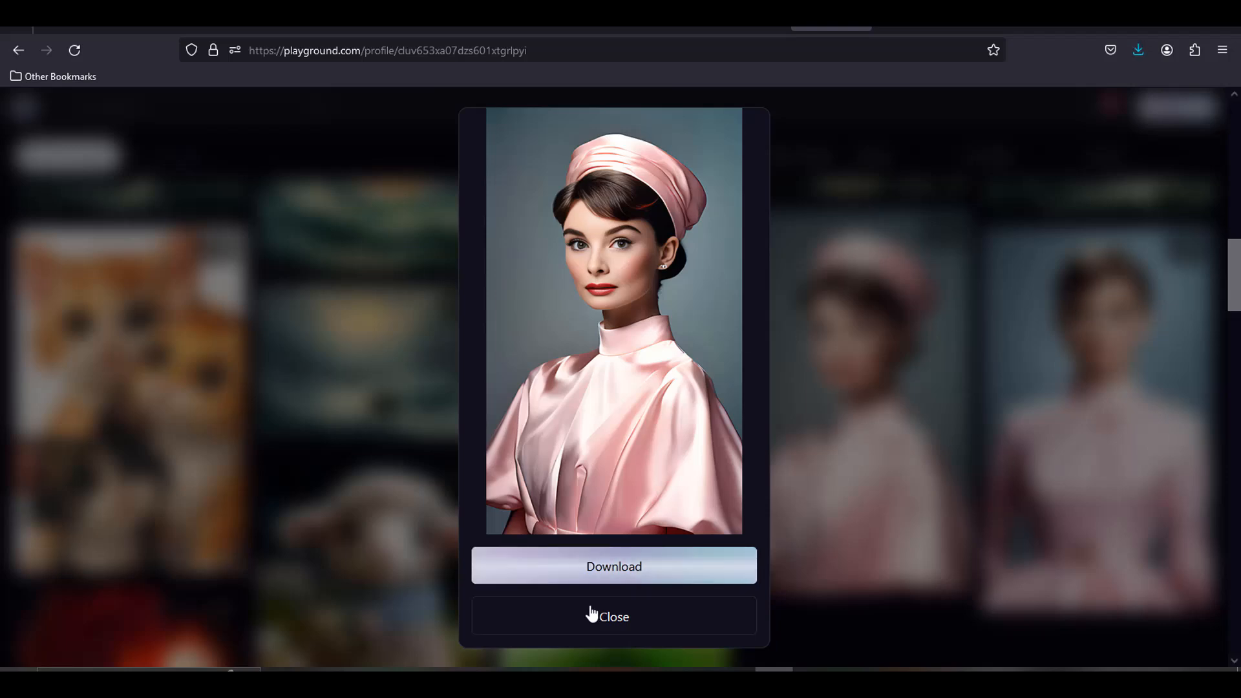
pyautogui.click(615, 621)
# Reopen the Audrey Hepburn post, download its original image and compare it side by side with the face-restored version
pyautogui.click(885, 396)
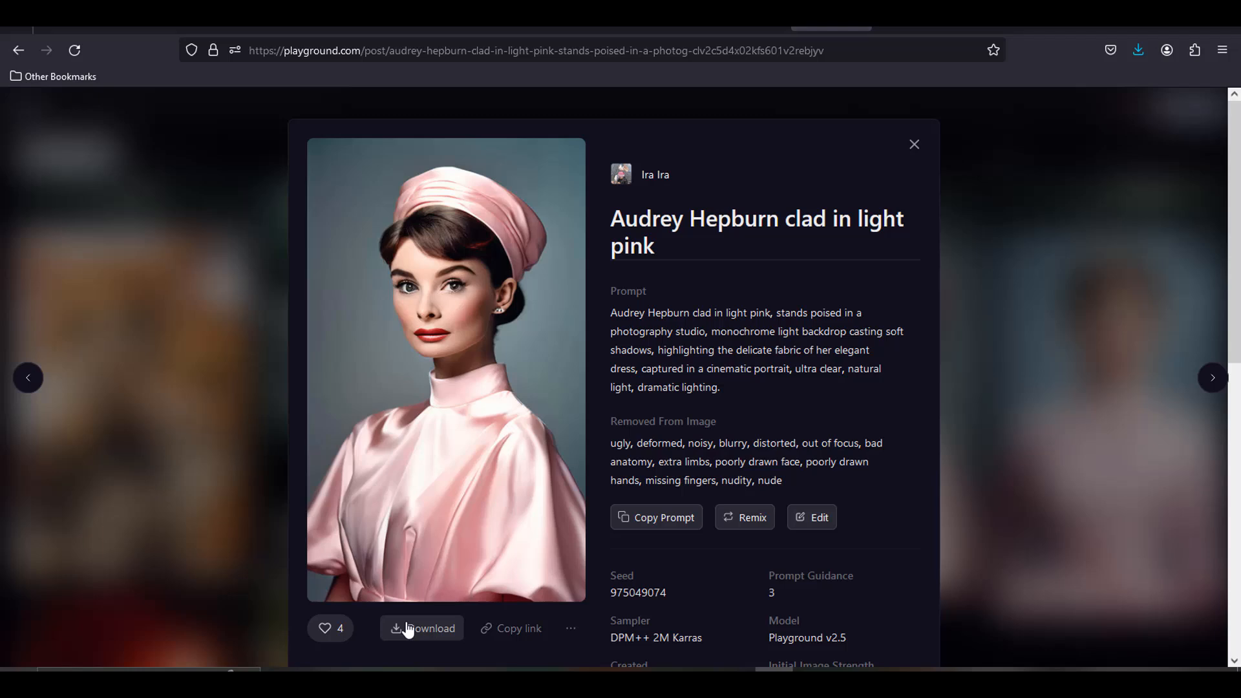
pyautogui.click(408, 630)
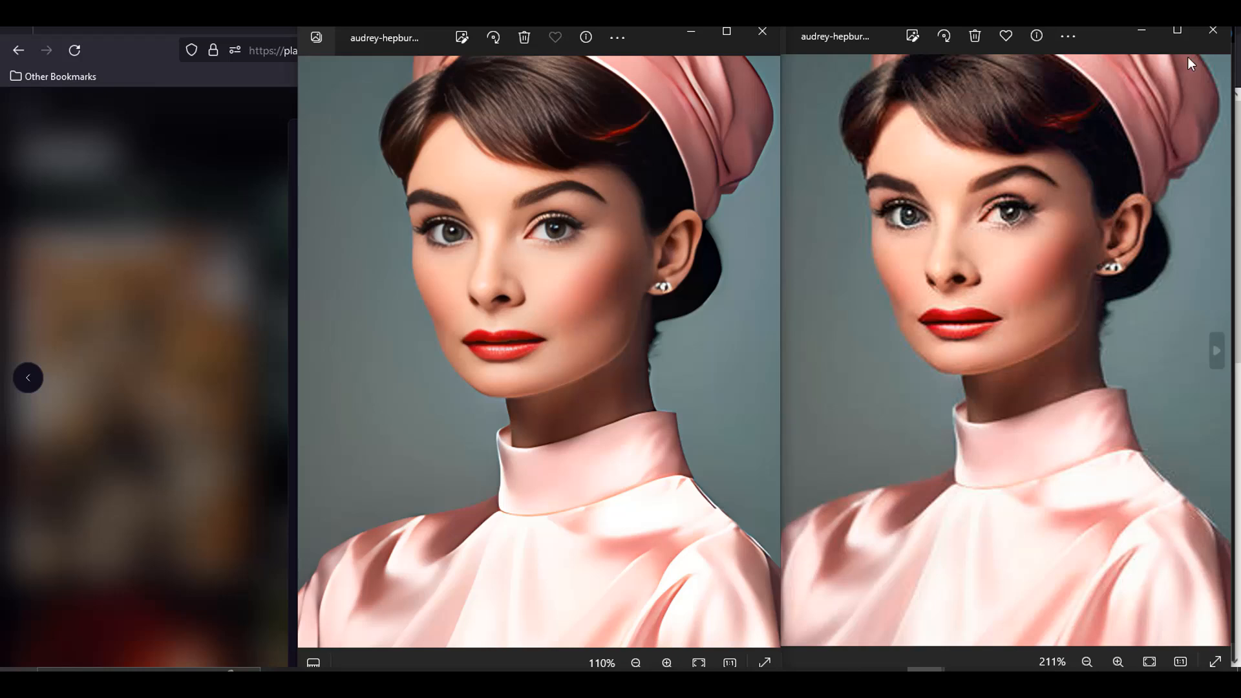
pyautogui.click(1212, 30)
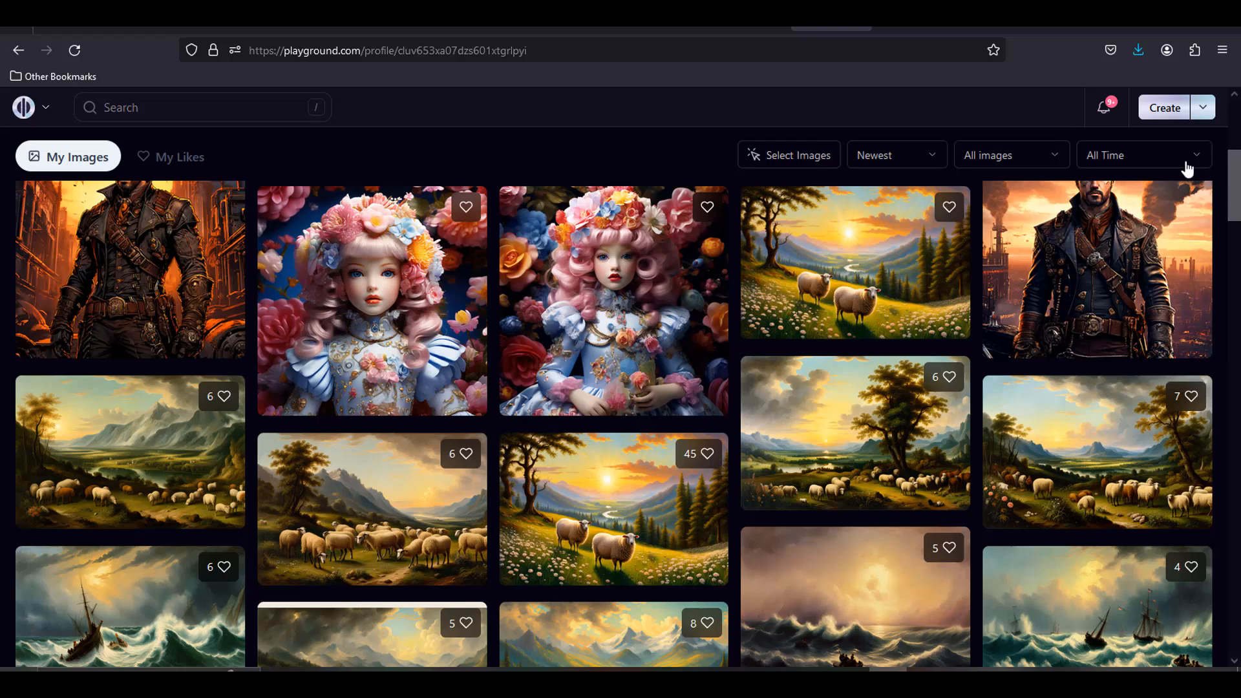
# Review the creation and Canvas options, and open the "Baroque Painting. Sheep grazing on a green meadow" image for editing in Canvas
pyautogui.click(1202, 111)
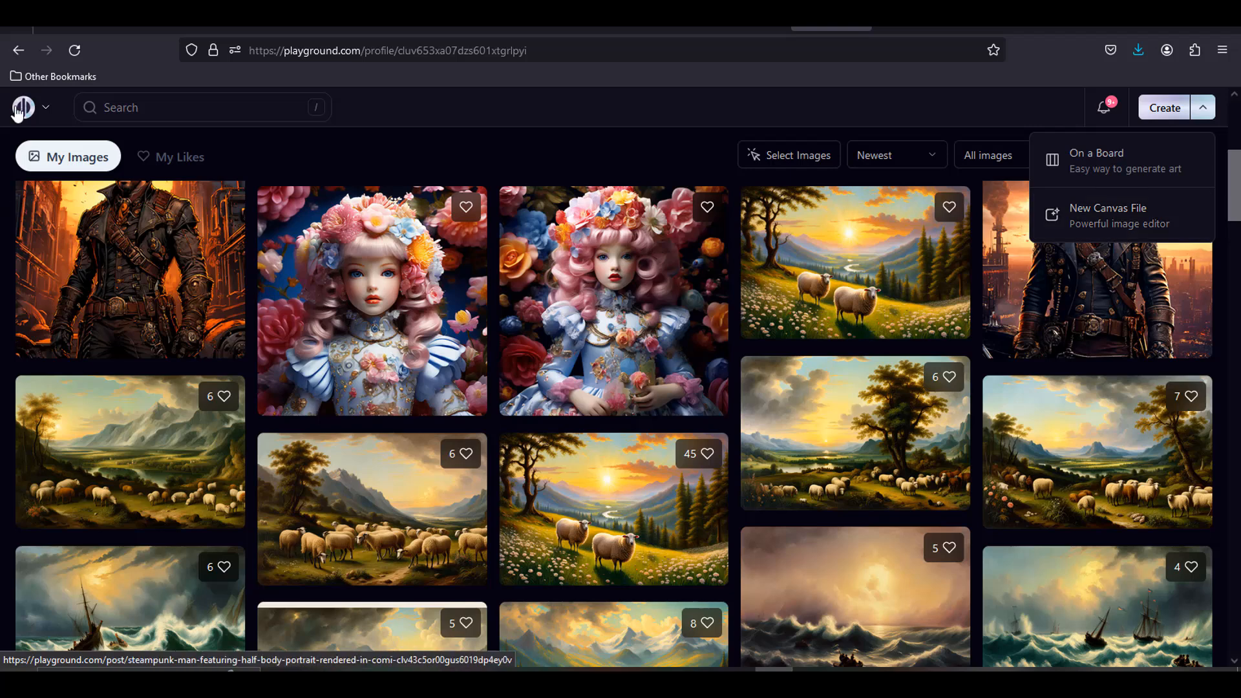
pyautogui.click(43, 117)
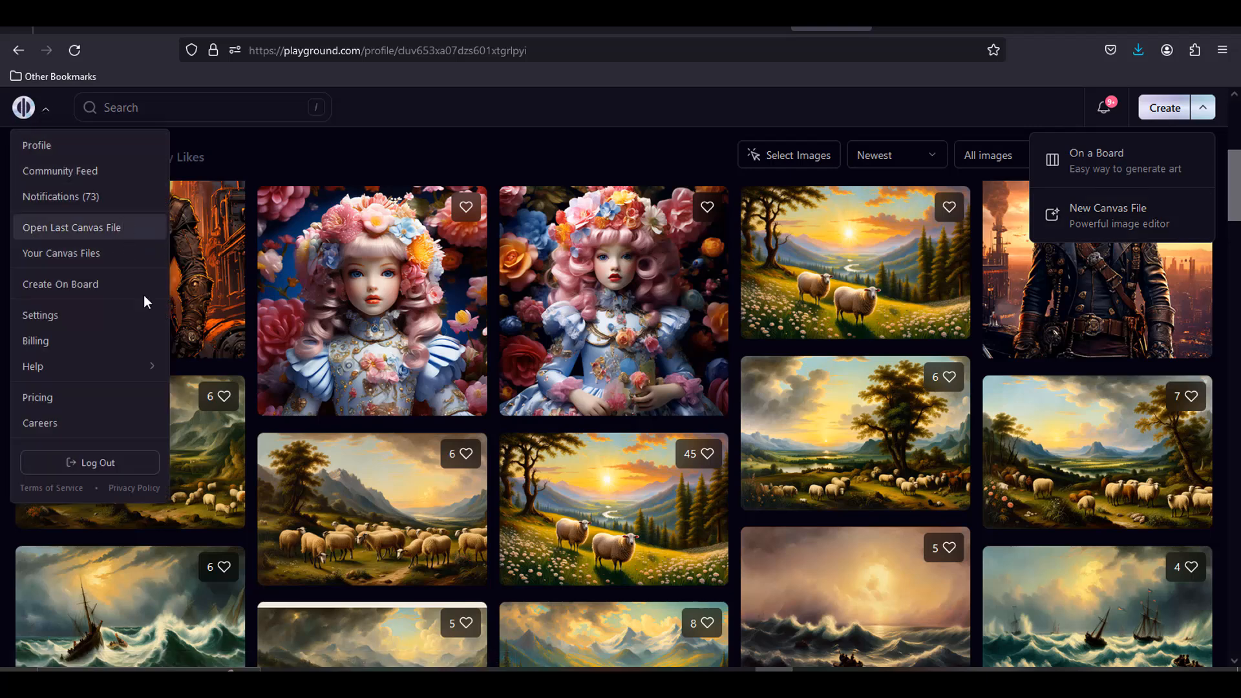
pyautogui.click(644, 470)
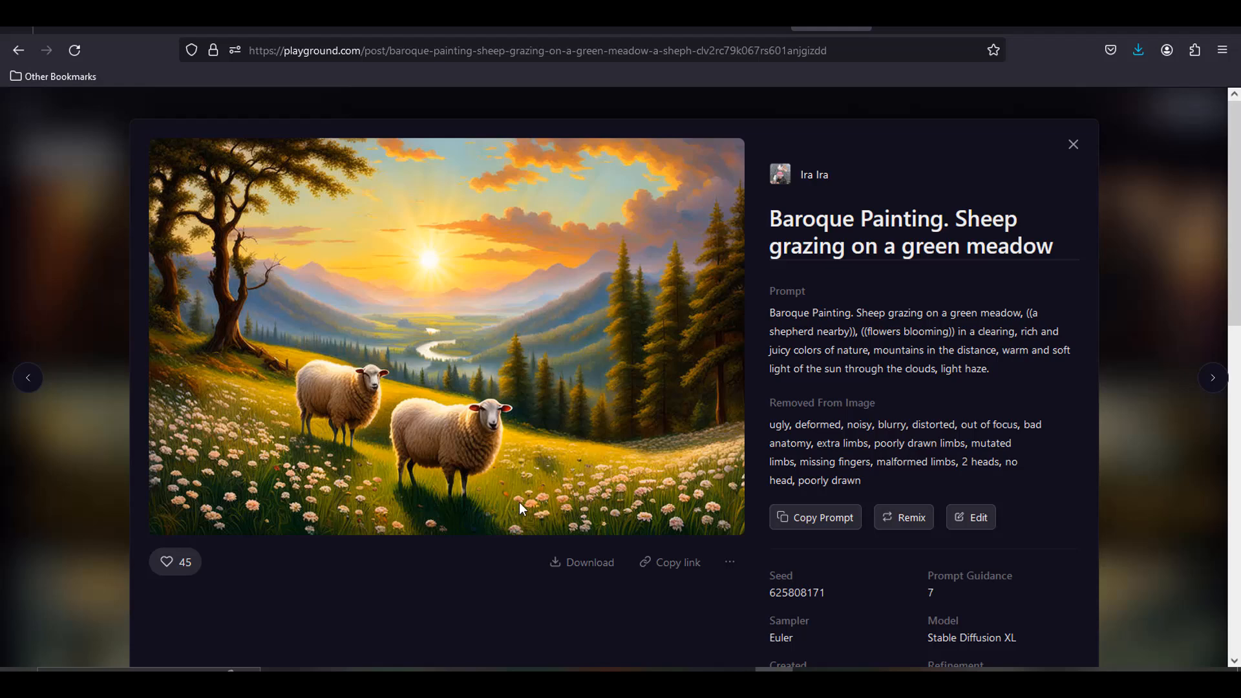
pyautogui.click(980, 528)
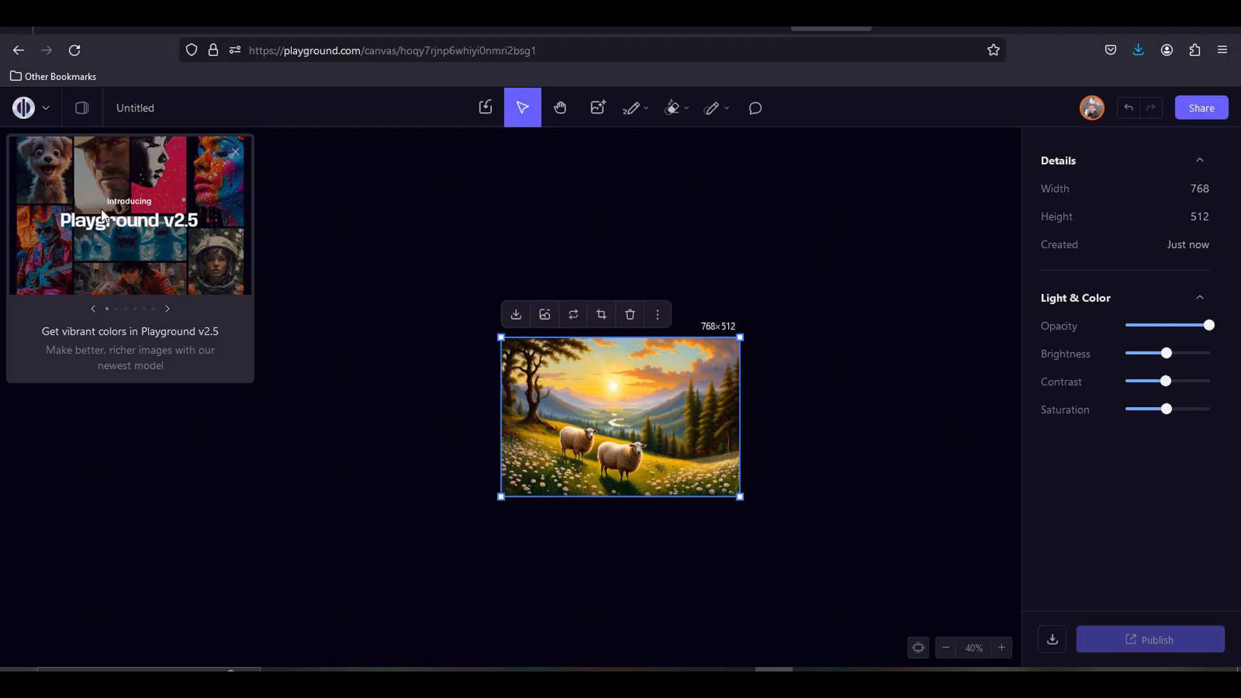
# Shift the sheep painting slightly up and left on the canvas and try different magnifications to view it closely
pyautogui.click(166, 311)
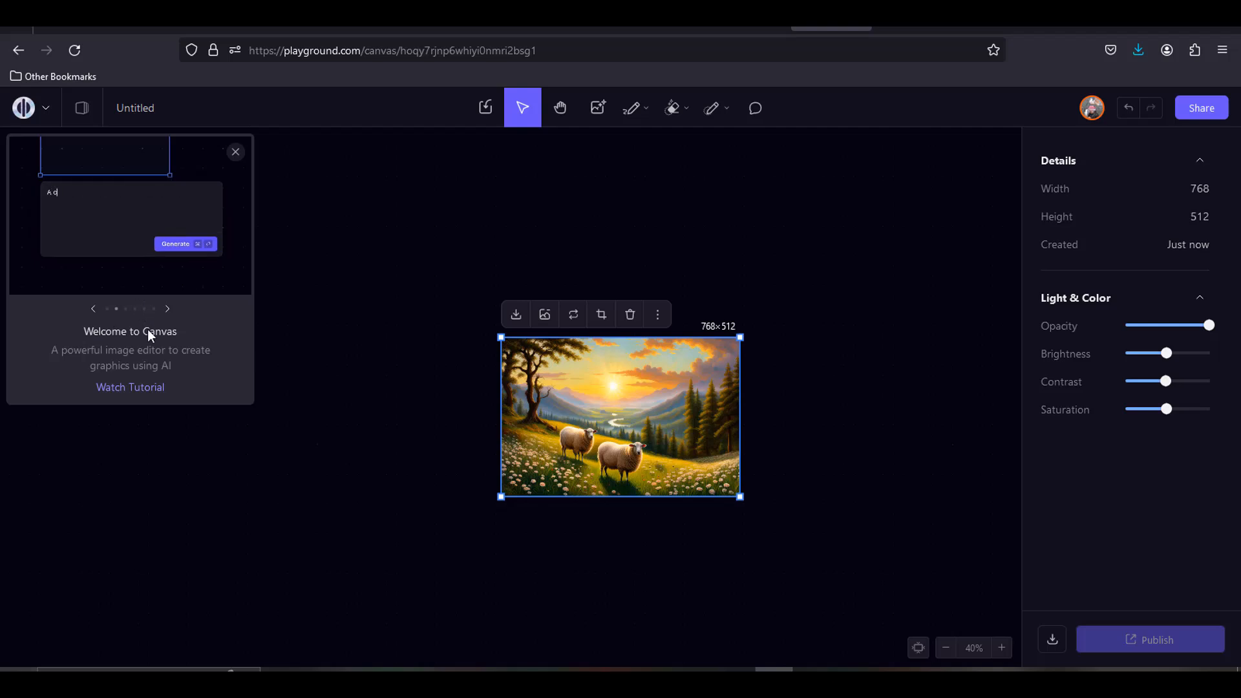
pyautogui.moveTo(630, 393); pyautogui.dragTo(605, 366)
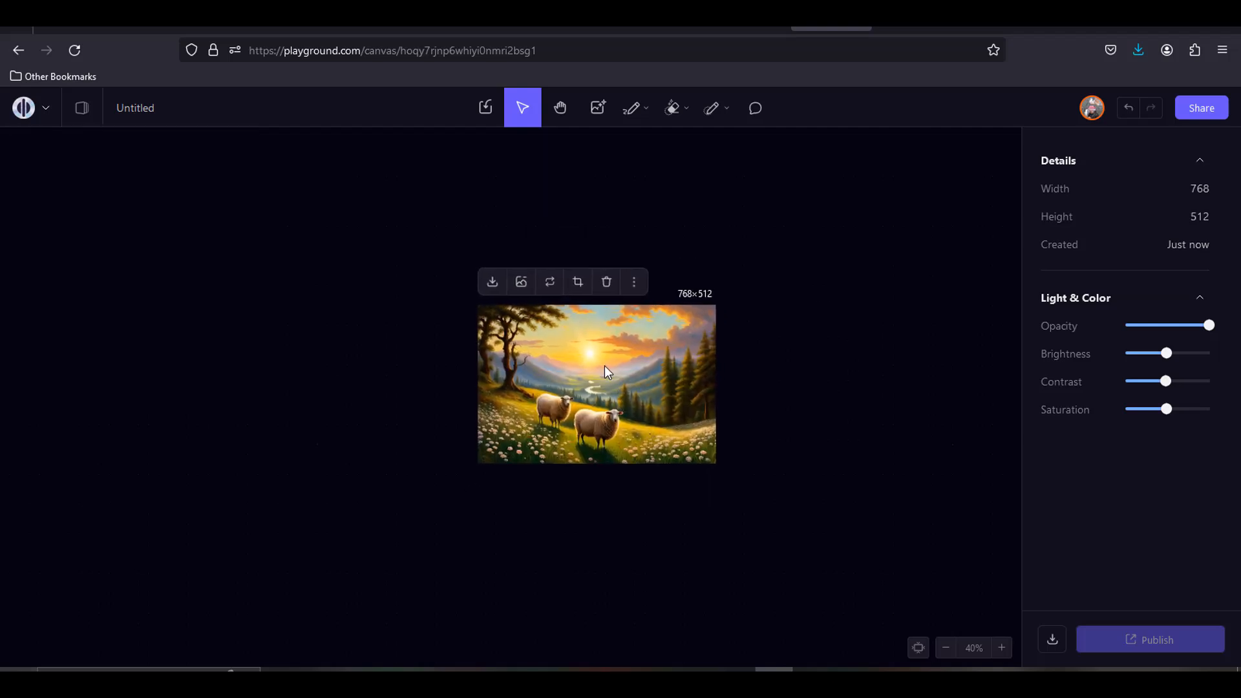
pyautogui.click(1005, 653)
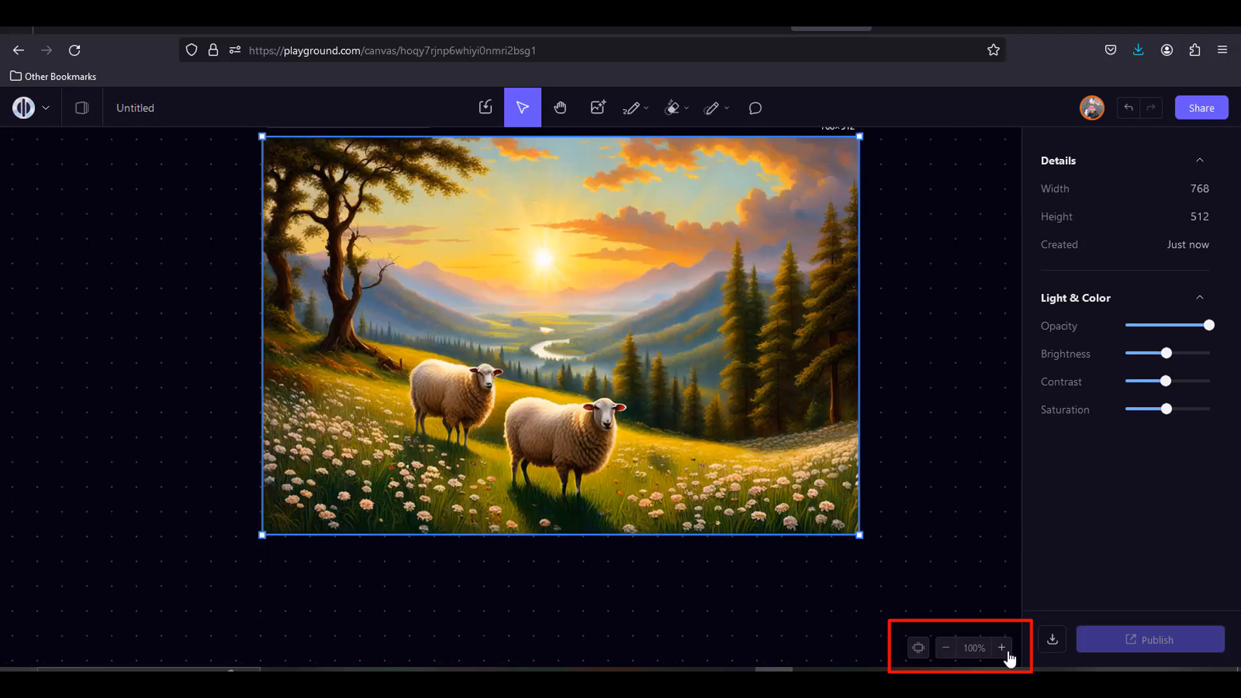
pyautogui.click(1007, 651)
pyautogui.click(945, 649)
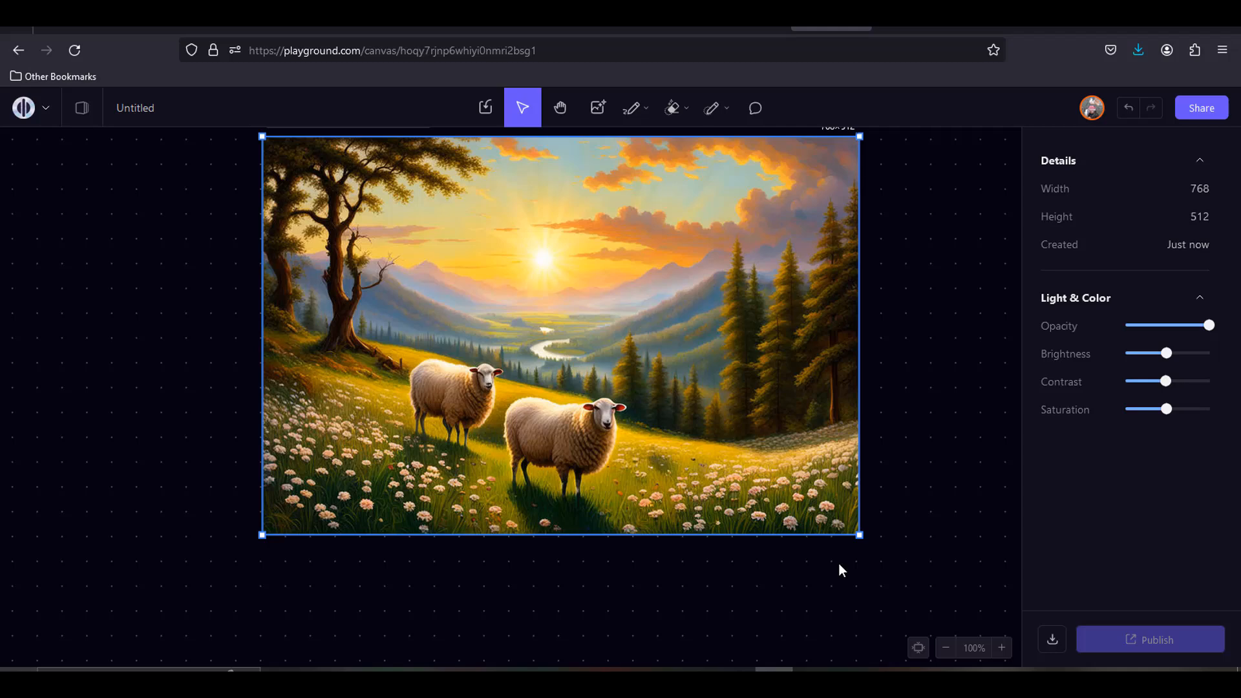
pyautogui.scroll(3, 838, 569)
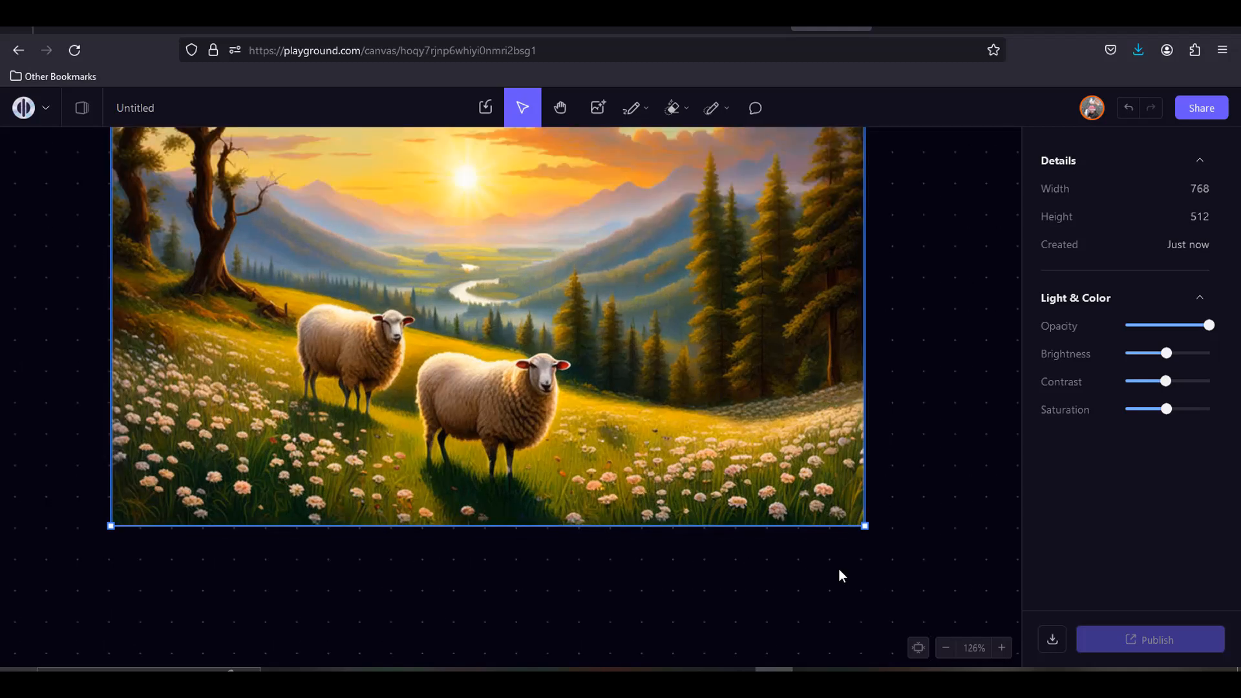
pyautogui.scroll(-4, 839, 569)
pyautogui.scroll(5, 483, 394)
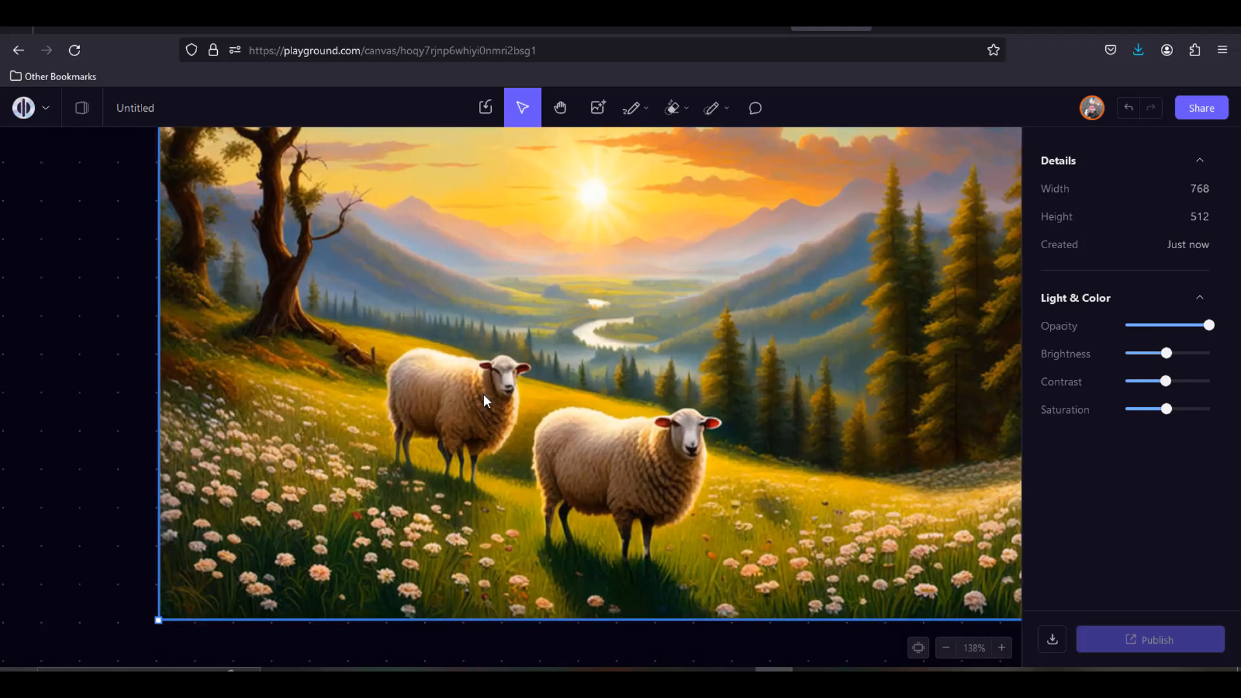
# Remove the extra front leg of the farther sheep using the Object Eraser with a brush size of 21
pyautogui.scroll(5, 424, 506)
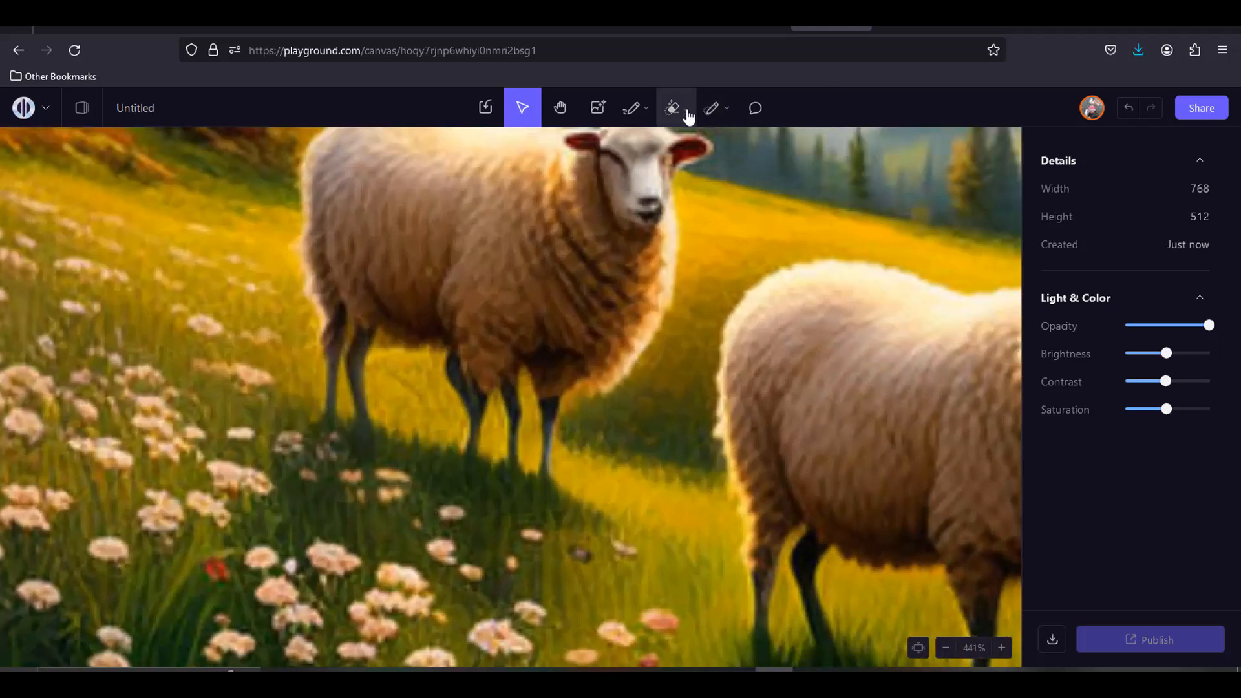
pyautogui.click(687, 110)
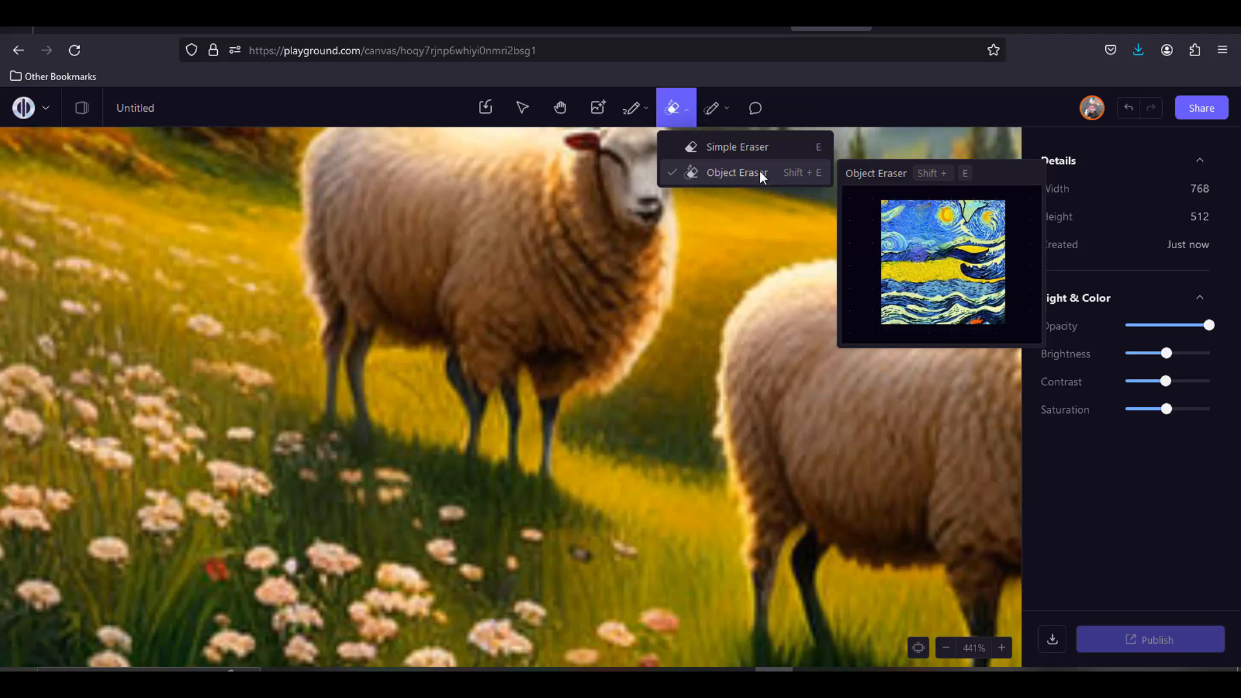
pyautogui.click(725, 171)
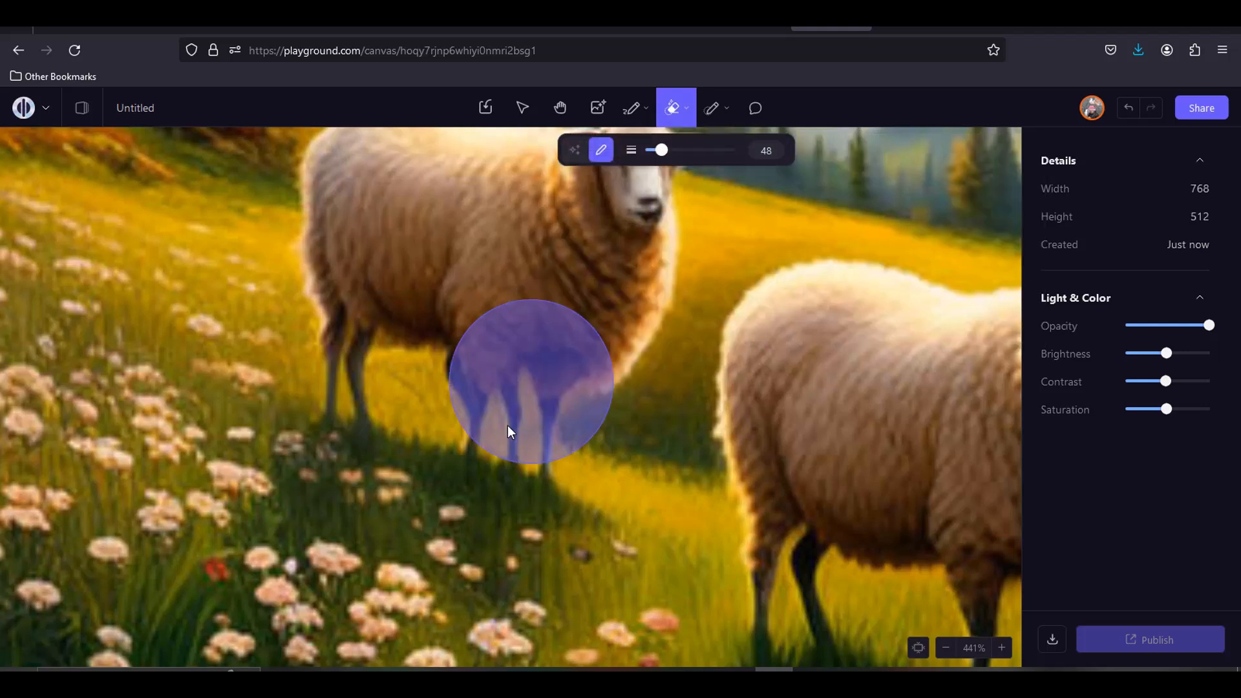
pyautogui.moveTo(659, 155); pyautogui.dragTo(652, 155)
pyautogui.click(446, 378)
pyautogui.moveTo(462, 418); pyautogui.dragTo(470, 454)
pyautogui.click(599, 646)
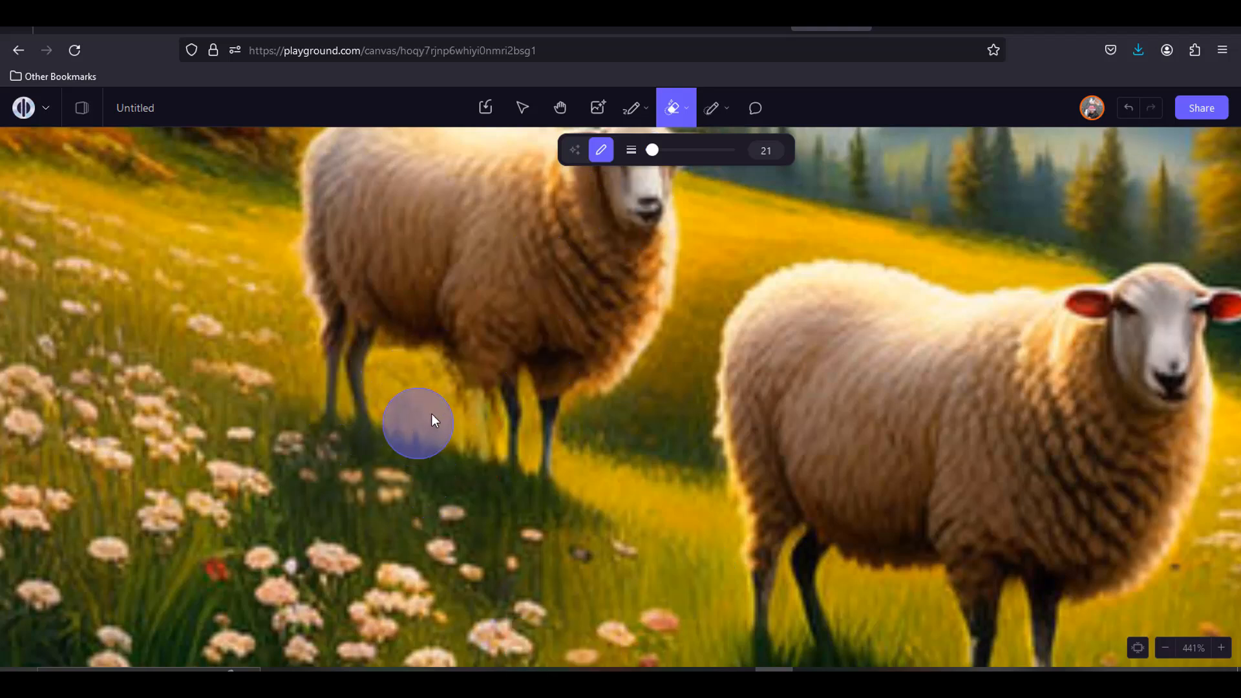
# Clean up the leftover patch beside the farther sheep's front legs with another Object Eraser pass
pyautogui.moveTo(443, 382); pyautogui.dragTo(453, 385)
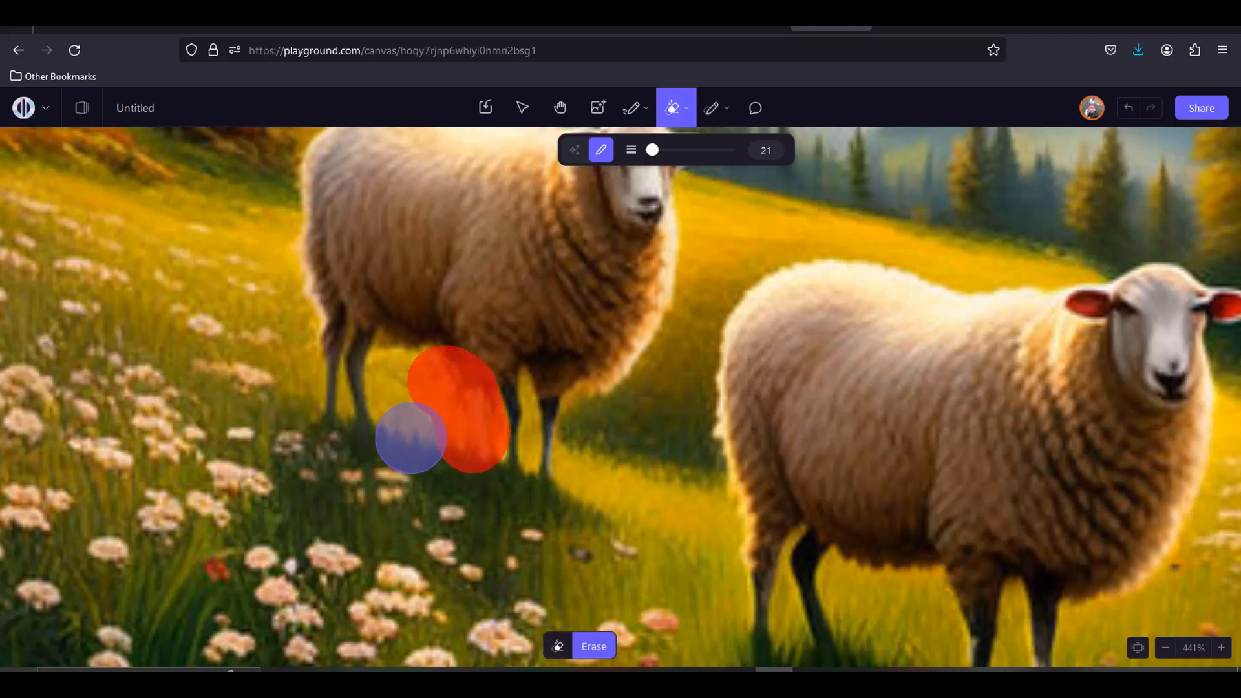
pyautogui.click(594, 648)
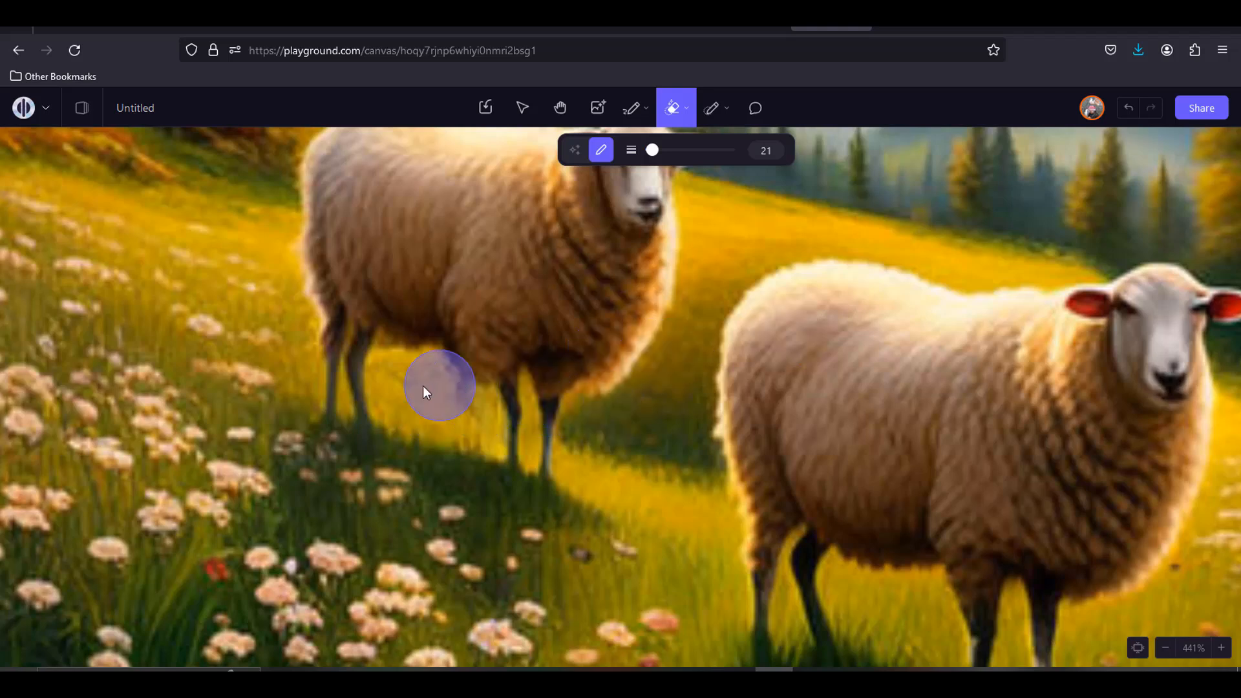
pyautogui.hotkey('shift', '1')
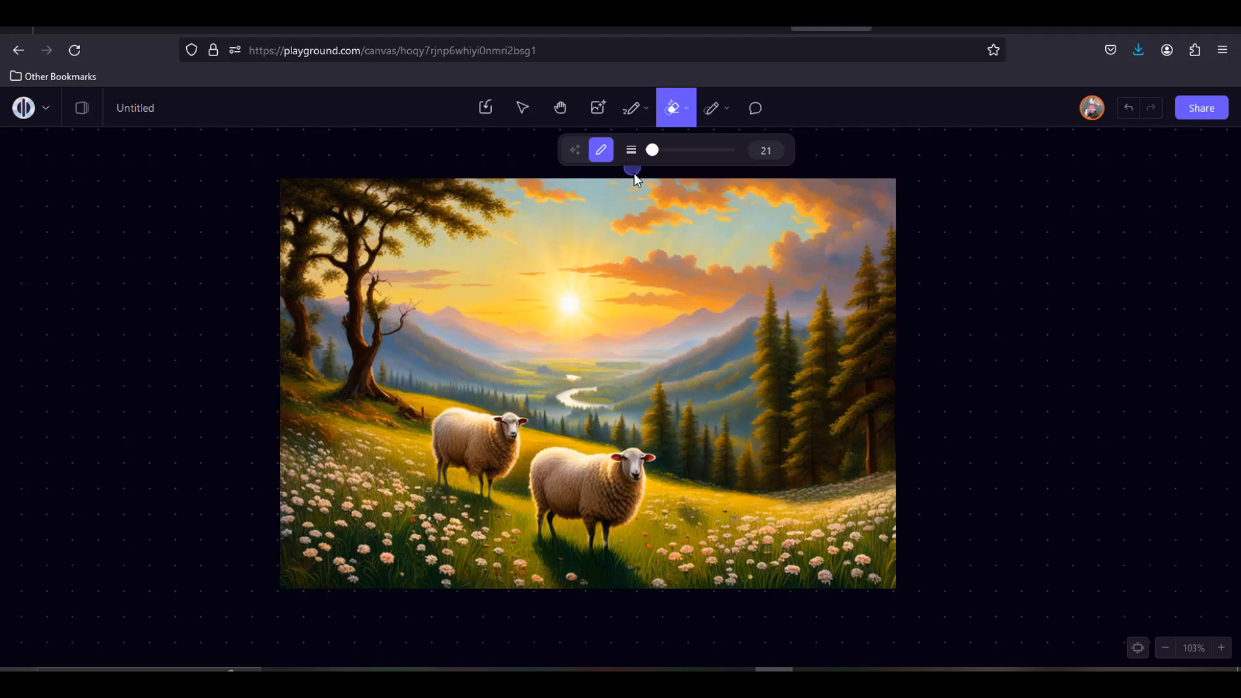
# Inpaint the flowers in the painting's lower-right corner with the prompt "small green bush" and give the result the lowest rating
pyautogui.click(713, 107)
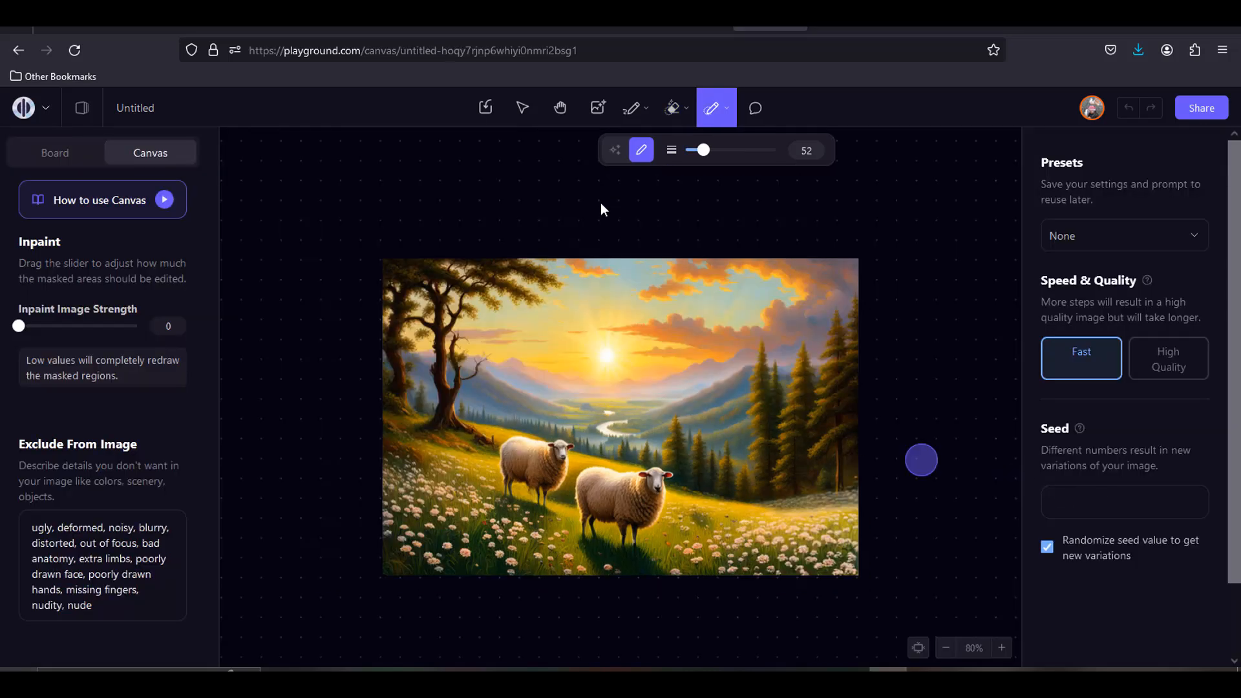
pyautogui.click(726, 115)
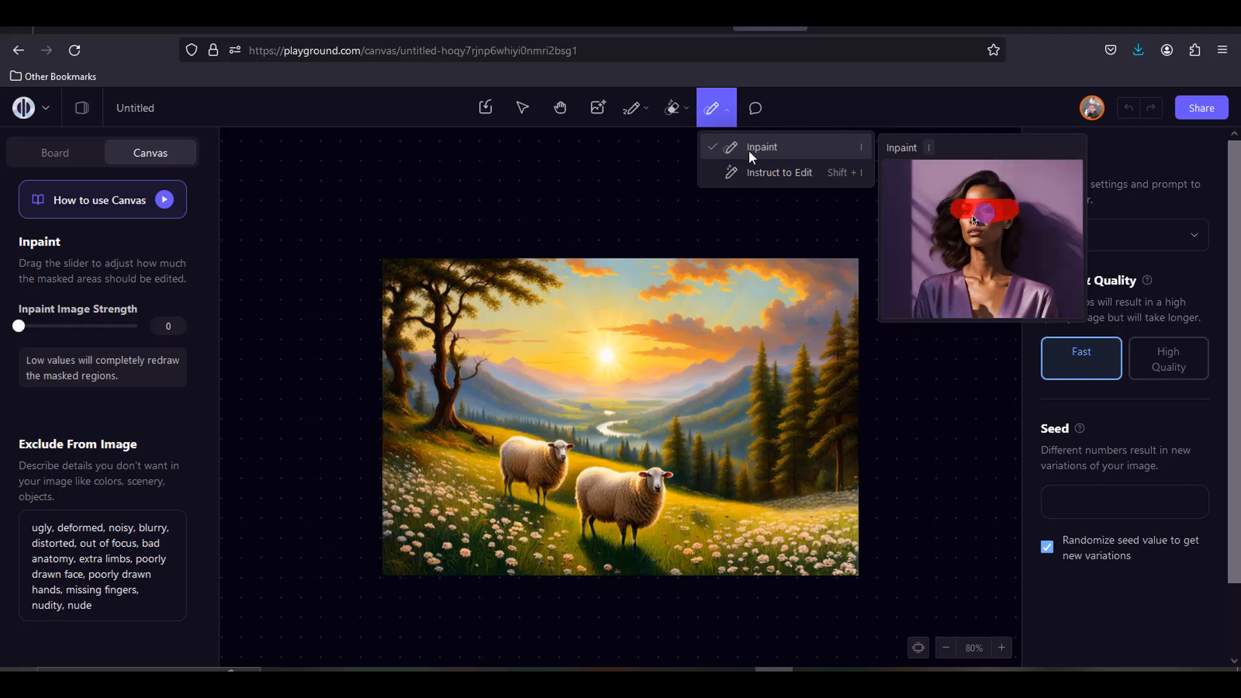
pyautogui.click(770, 153)
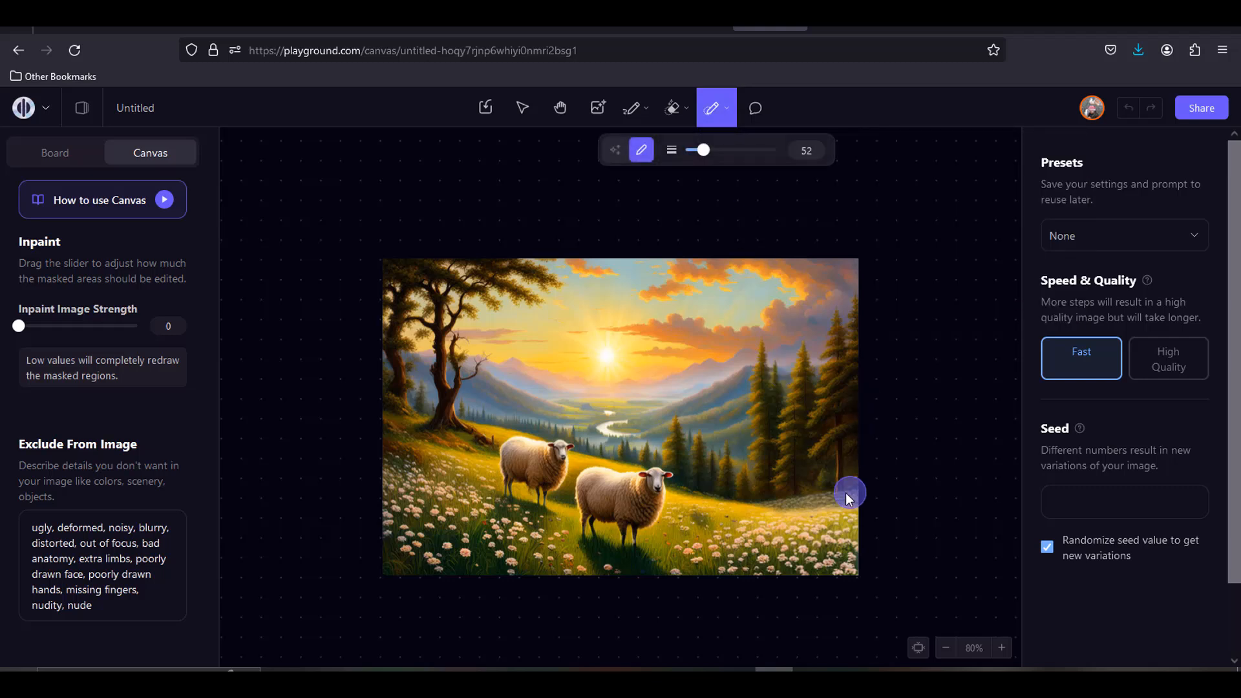
pyautogui.moveTo(846, 539); pyautogui.dragTo(786, 552)
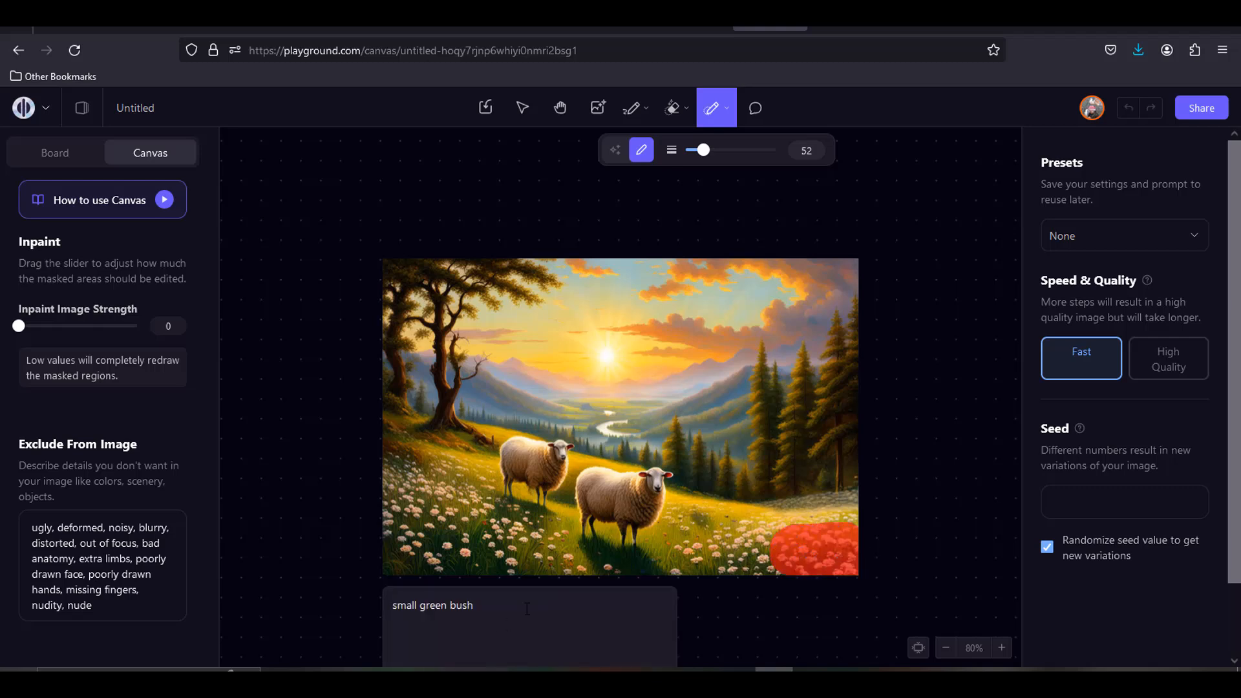
pyautogui.scroll(-1, 670, 575)
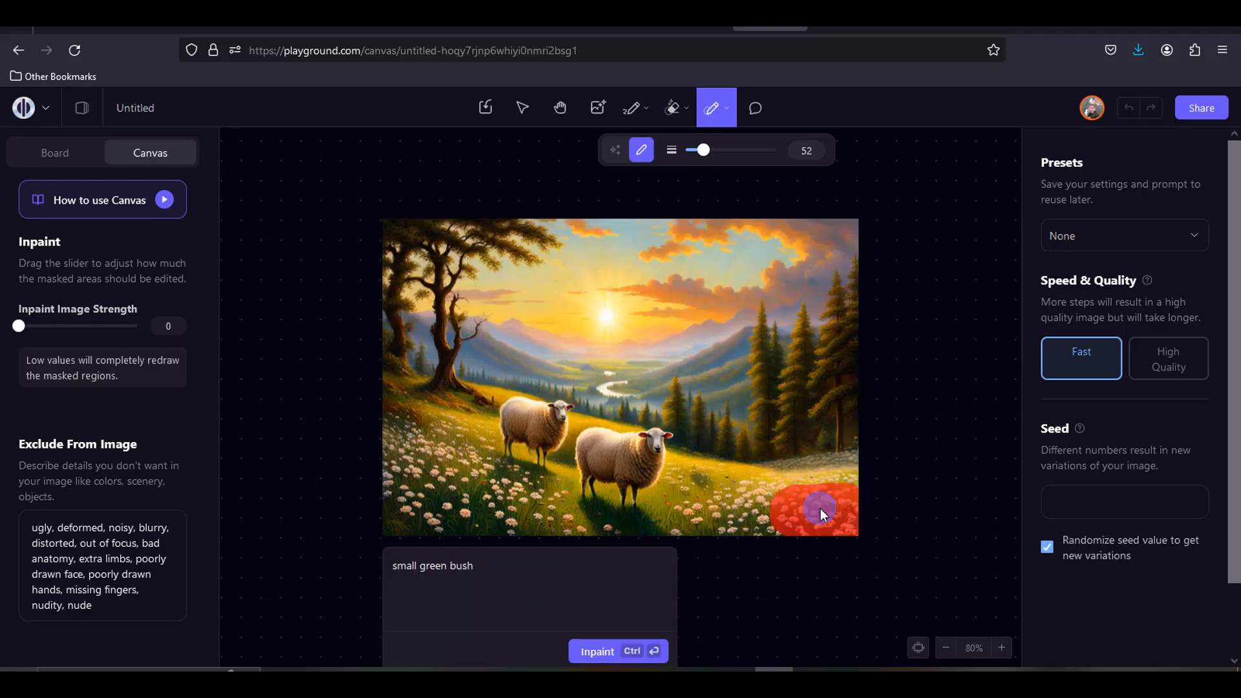
pyautogui.tripleClick(494, 567)
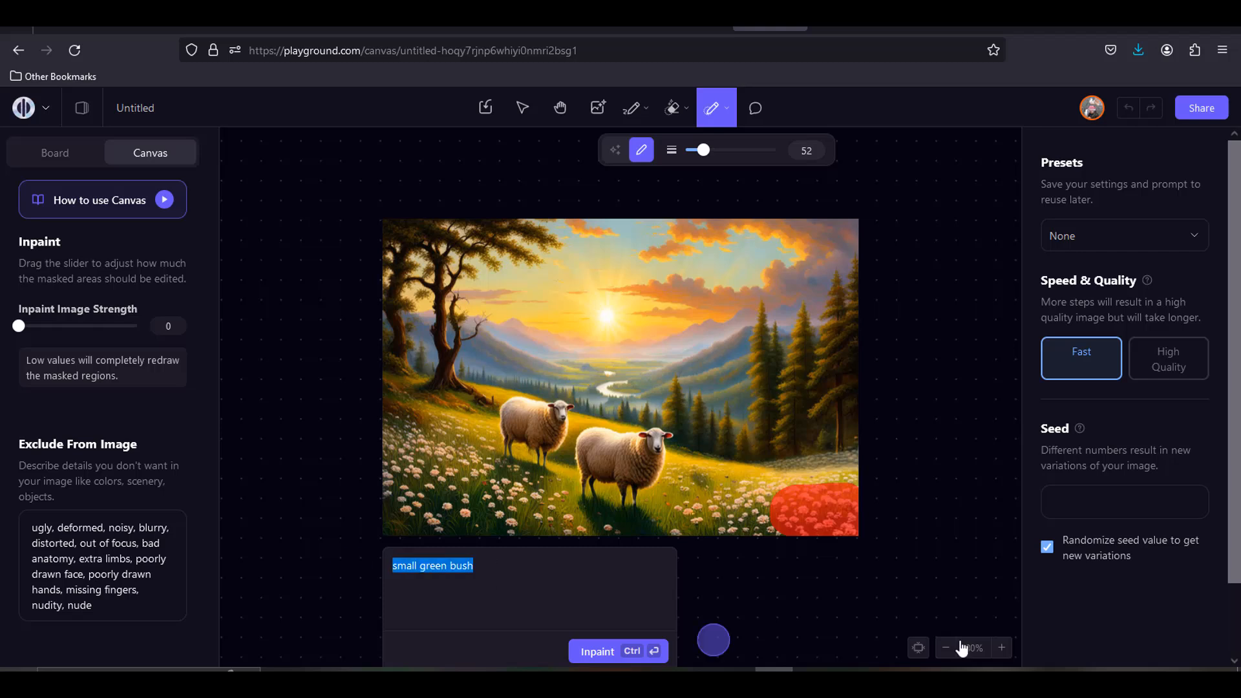
pyautogui.click(640, 650)
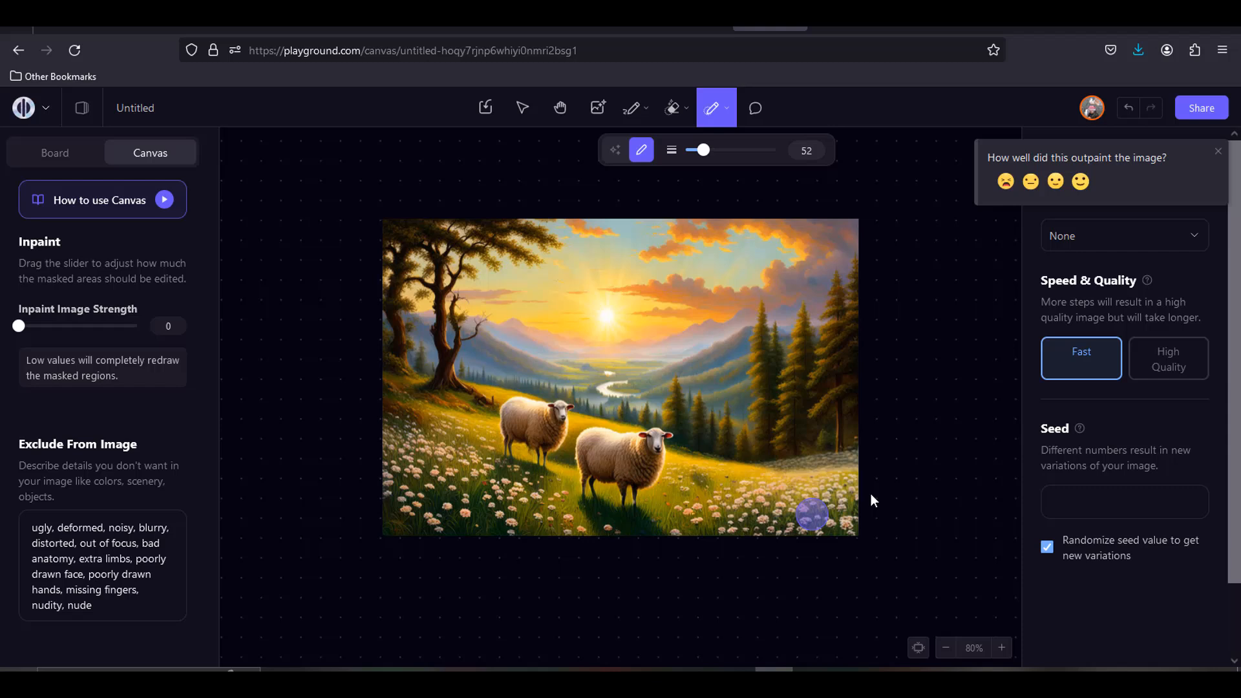
pyautogui.click(1006, 182)
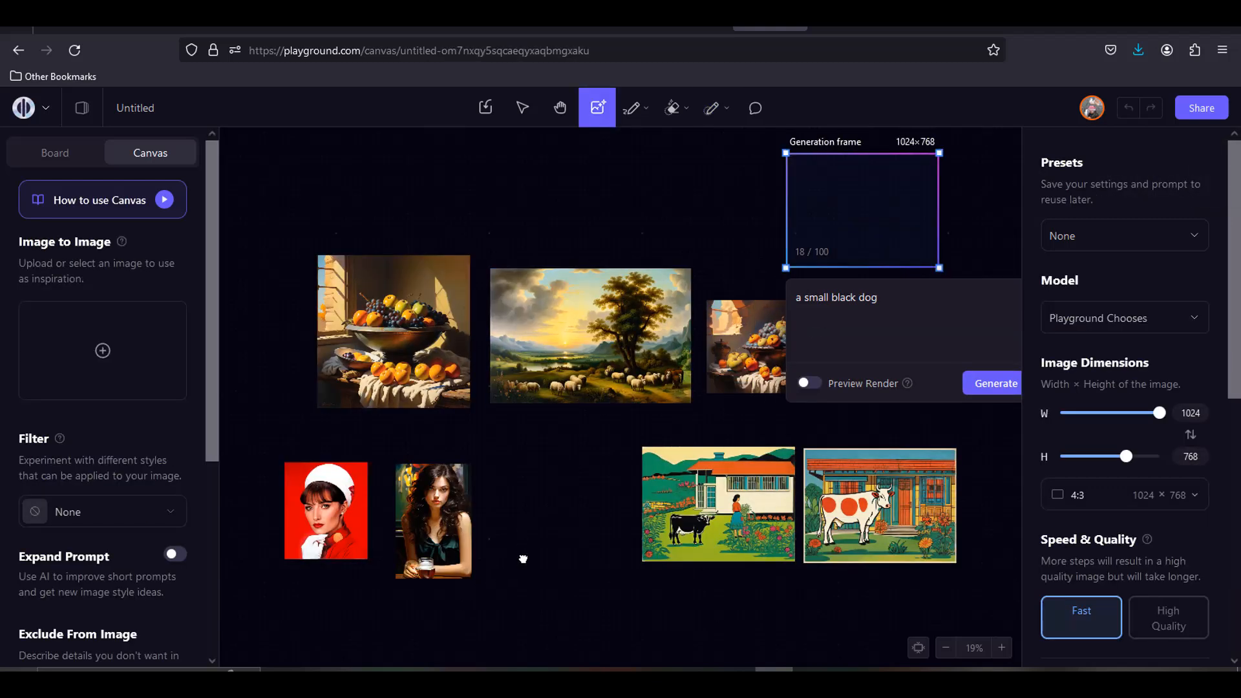
# Remove the background from the portrait of the curly-haired woman with the beer glass on the other canvas
pyautogui.scroll(-3, 523, 559)
pyautogui.hscroll(-3, 523, 559)
pyautogui.click(388, 460)
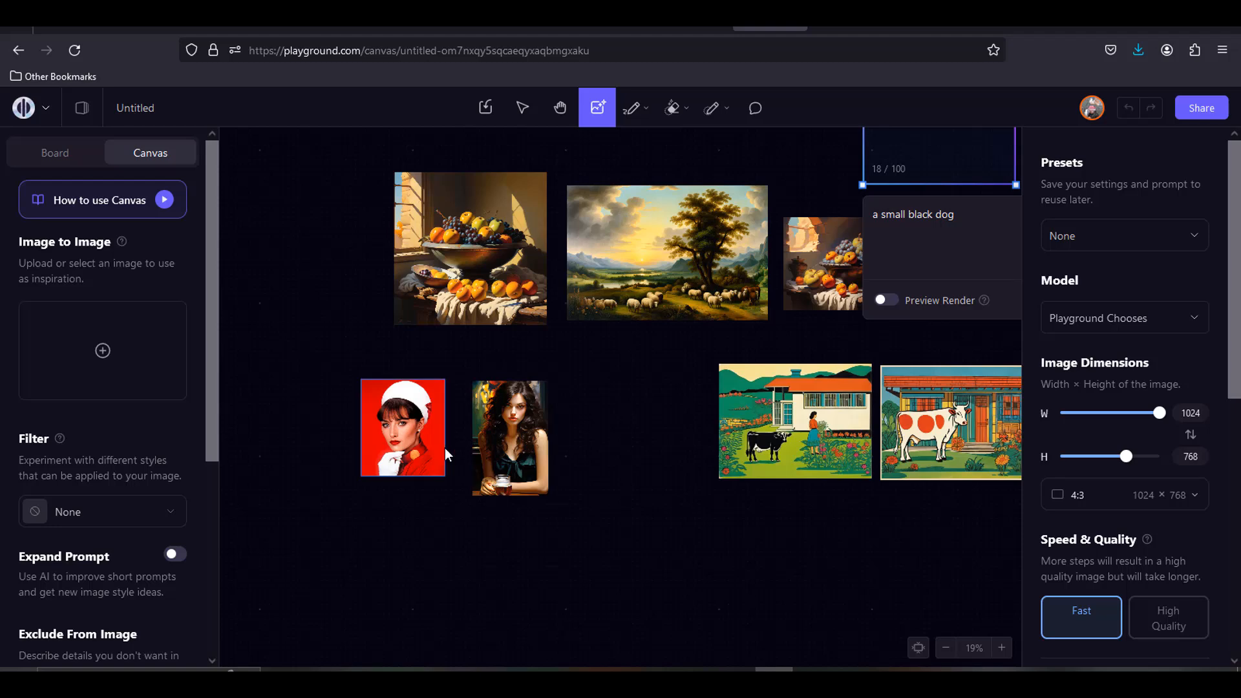
pyautogui.scroll(5, 388, 460)
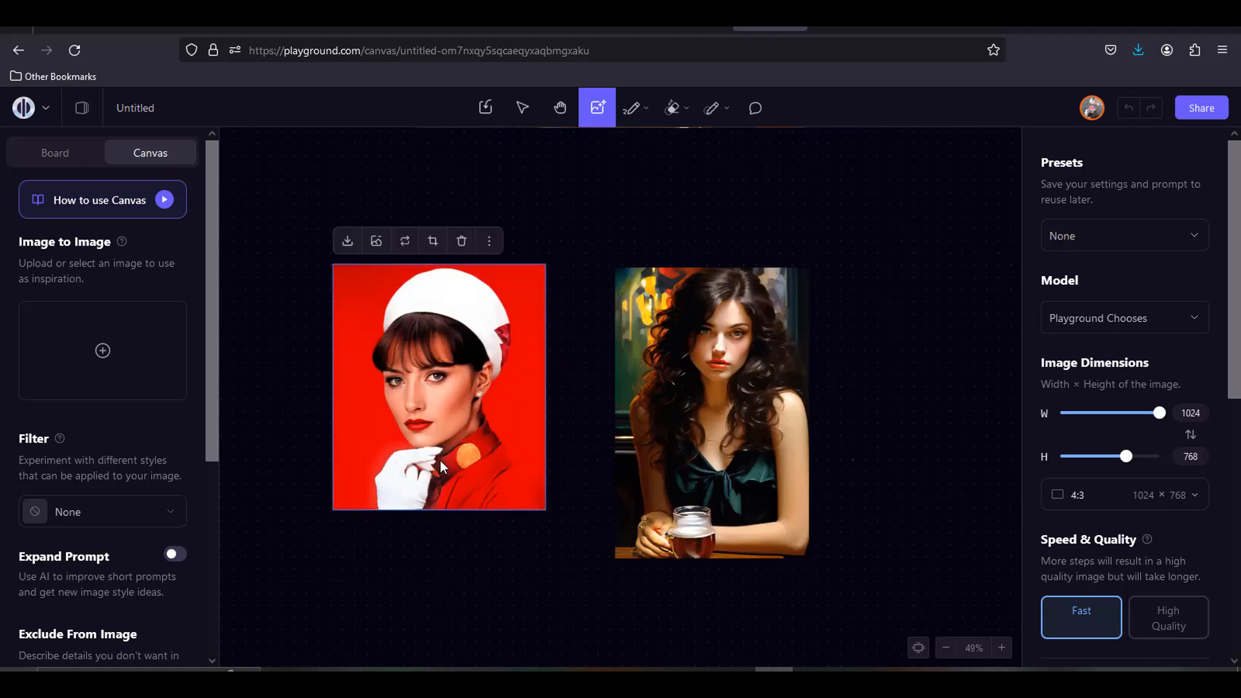
pyautogui.click(432, 514)
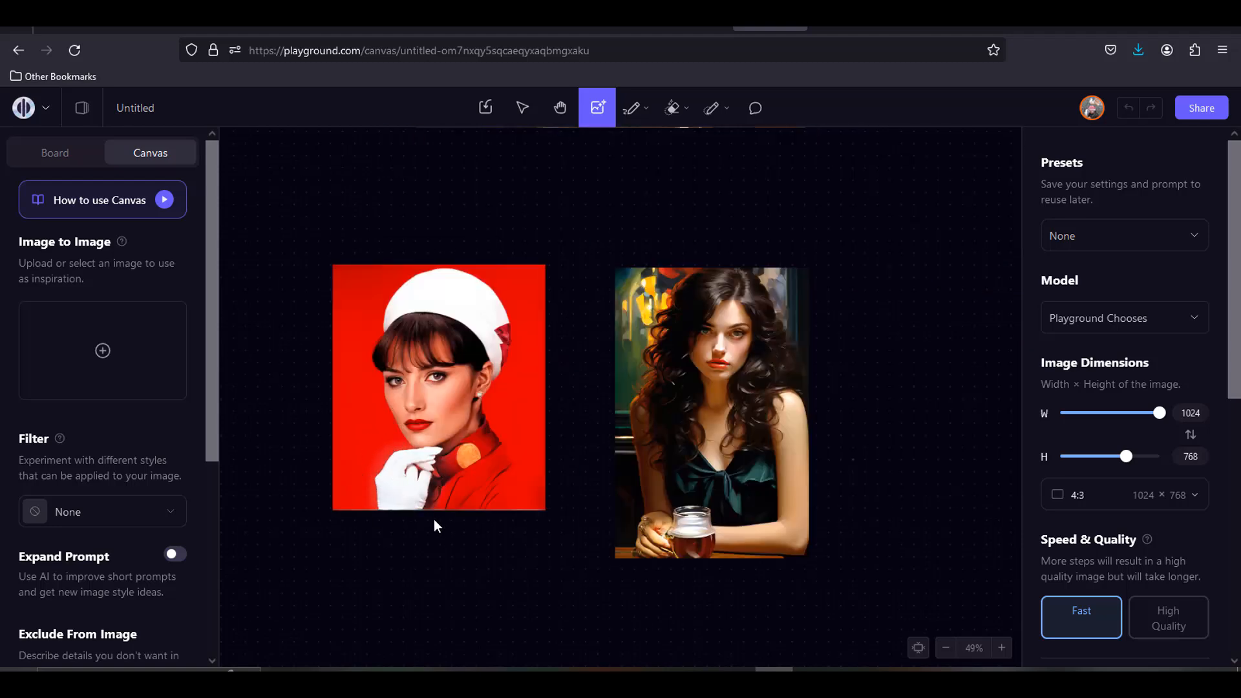
pyautogui.moveTo(885, 417); pyautogui.dragTo(754, 391)
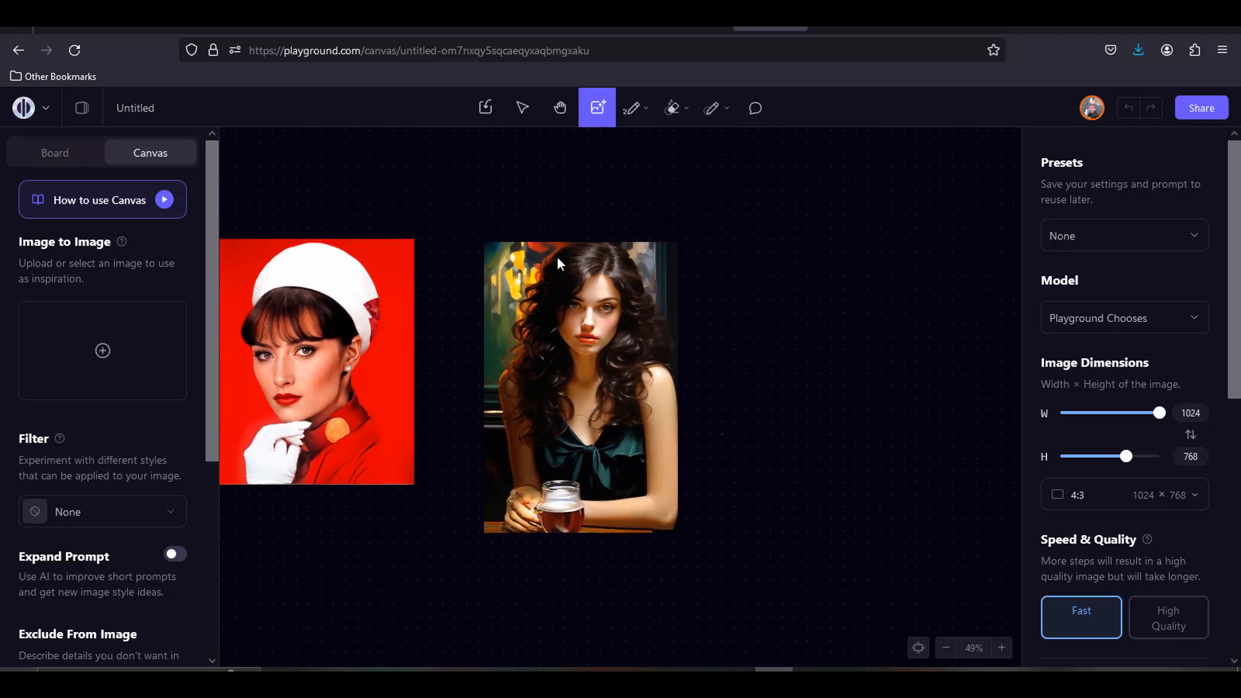
pyautogui.click(534, 282)
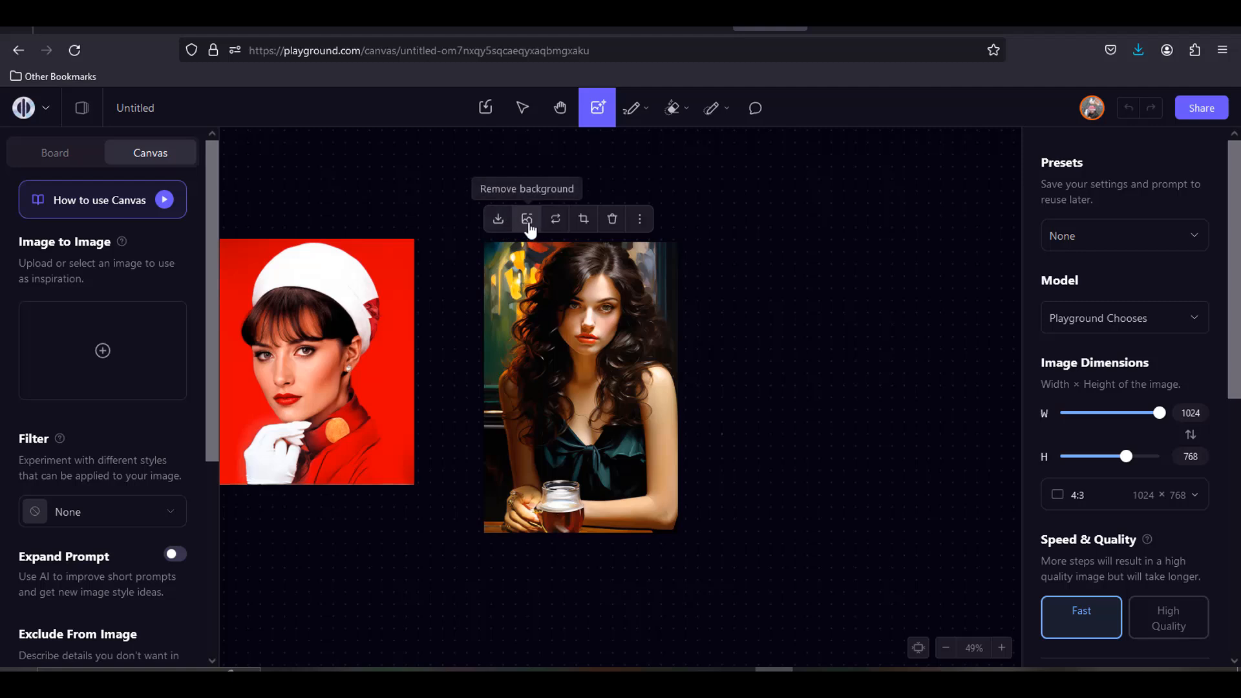
pyautogui.click(528, 222)
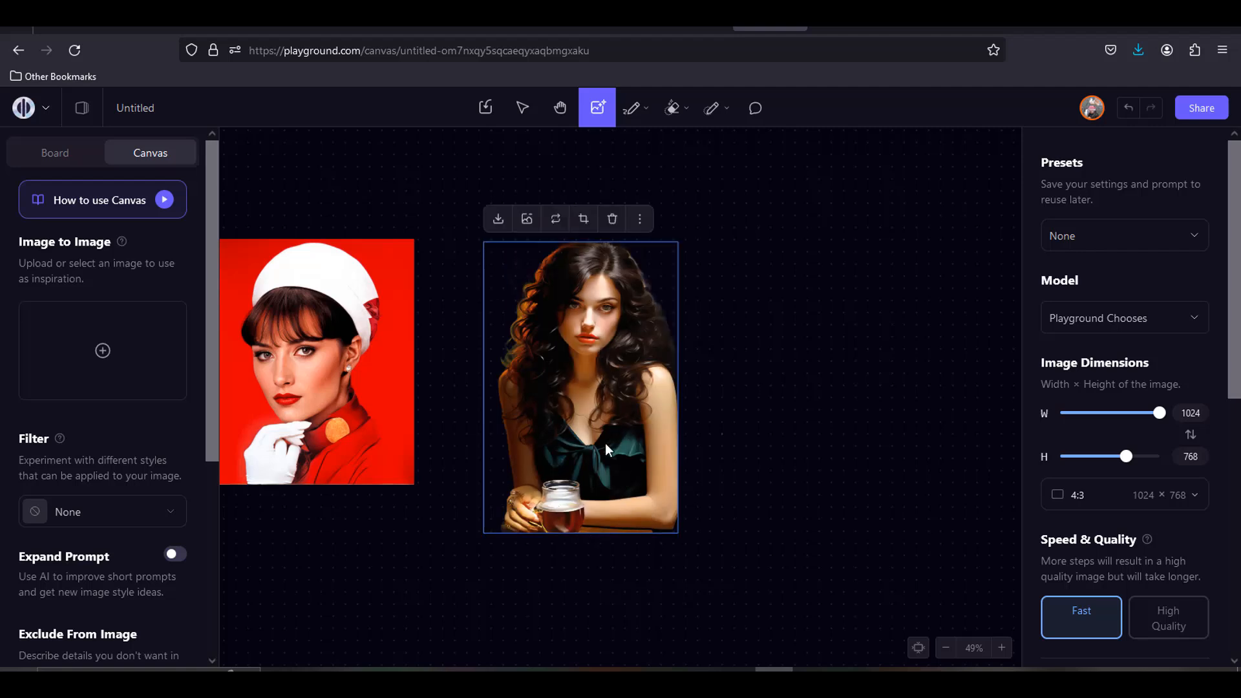
# Erase the table remnants along the lower edge of the woman's cut-out using the Simple Eraser
pyautogui.scroll(5, 595, 443)
pyautogui.click(729, 115)
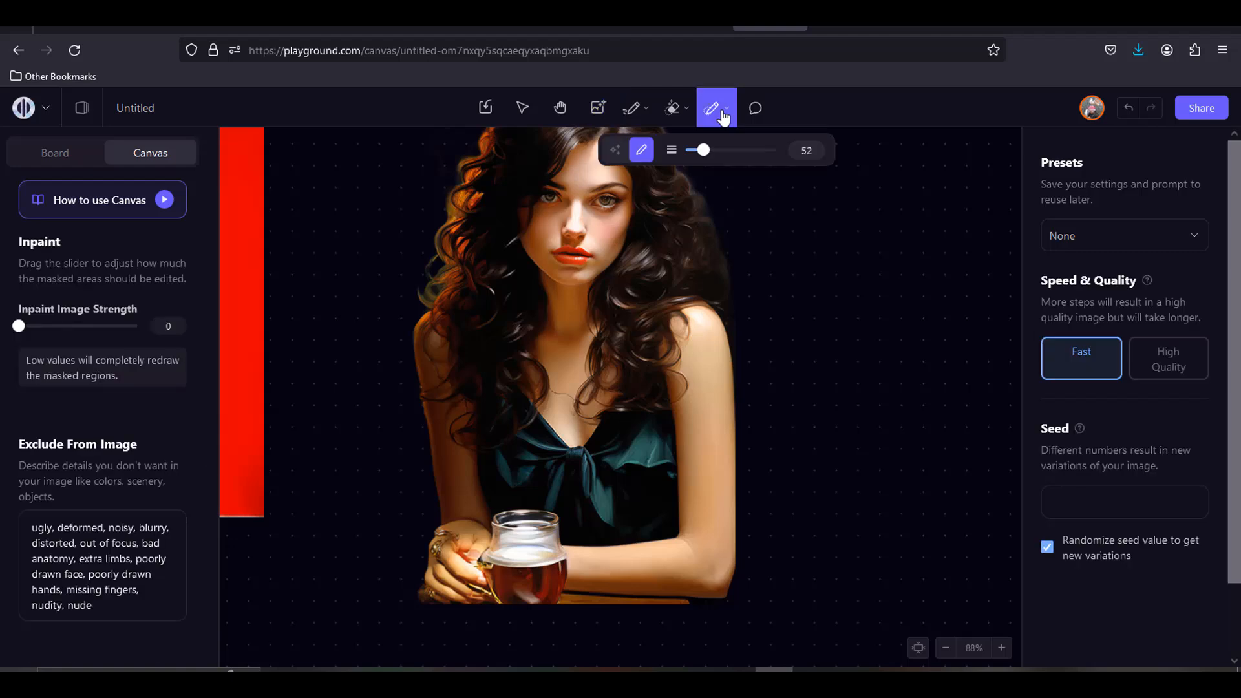
pyautogui.moveTo(729, 123)
pyautogui.click(684, 108)
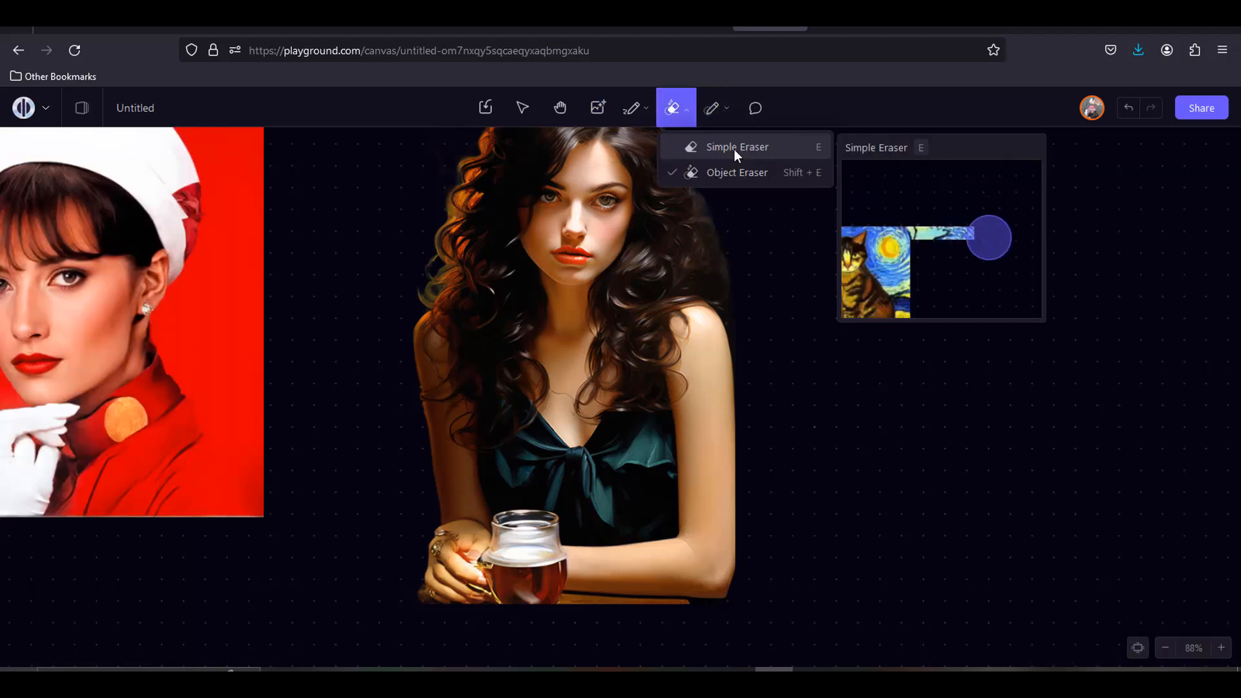
pyautogui.click(734, 149)
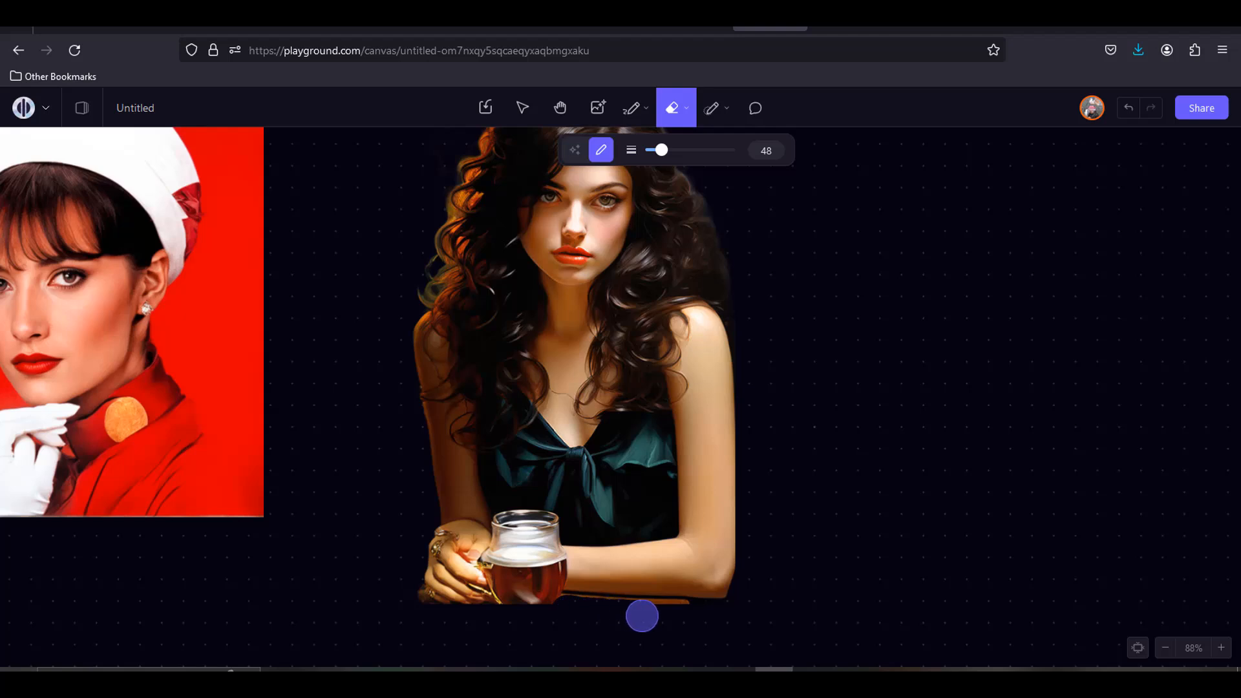
pyautogui.scroll(1, 642, 614)
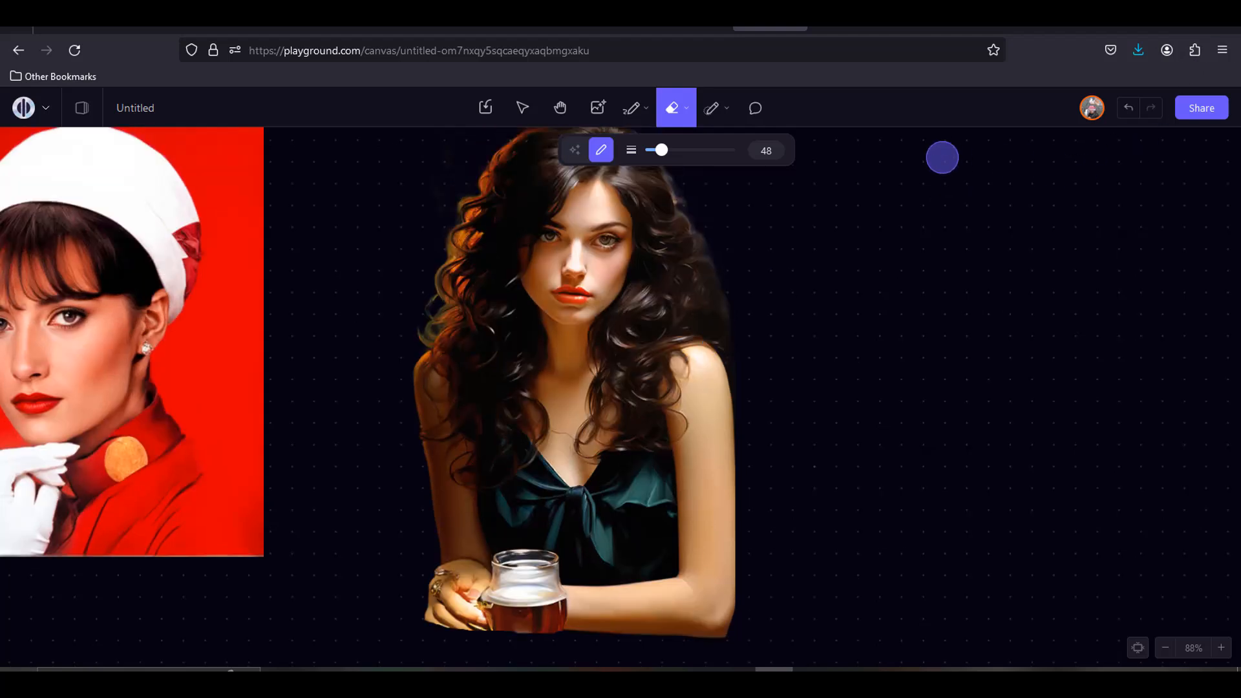
# Undo the eraser strokes and the background removal on the curly-haired woman's portrait
pyautogui.click(1128, 114)
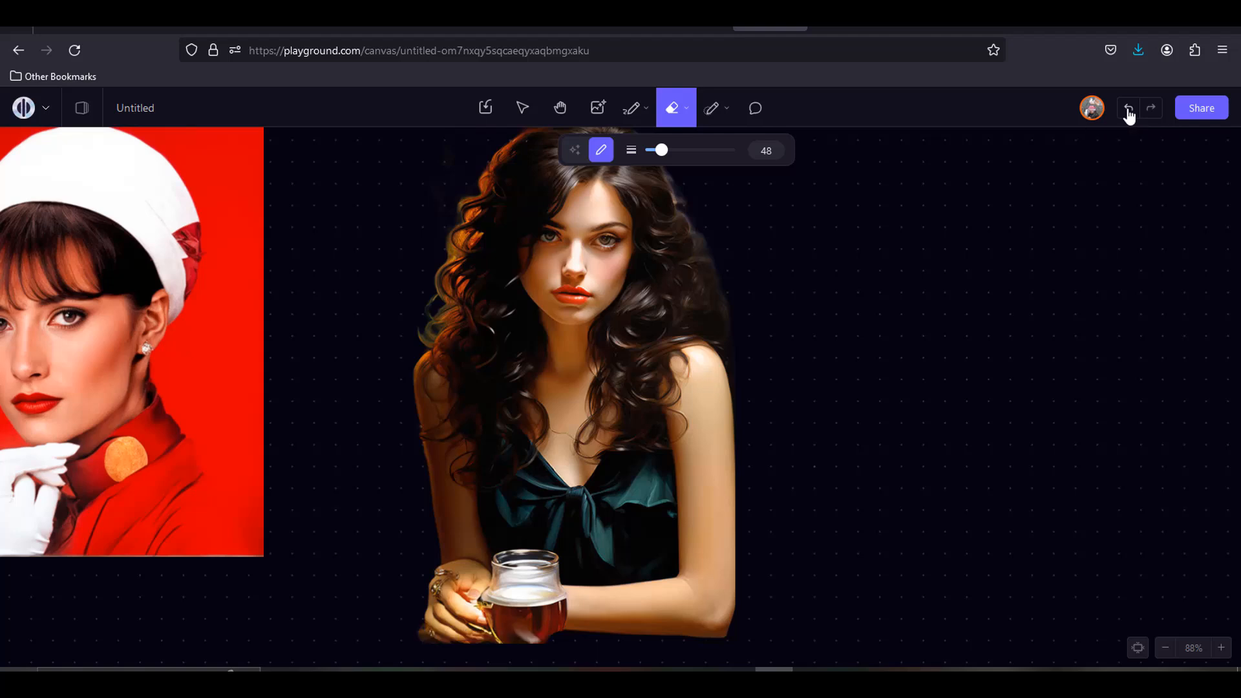
pyautogui.click(1128, 114)
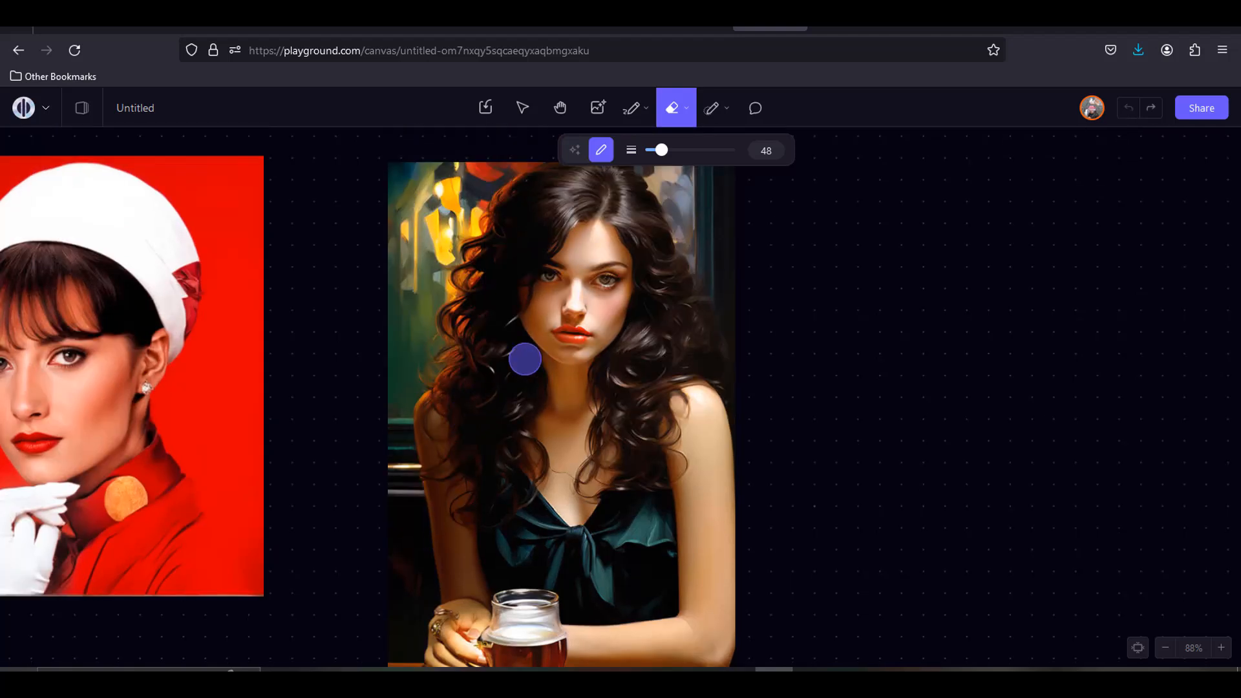
# Try to use the curly-haired woman's portrait as the Image to Image source
pyautogui.click(597, 108)
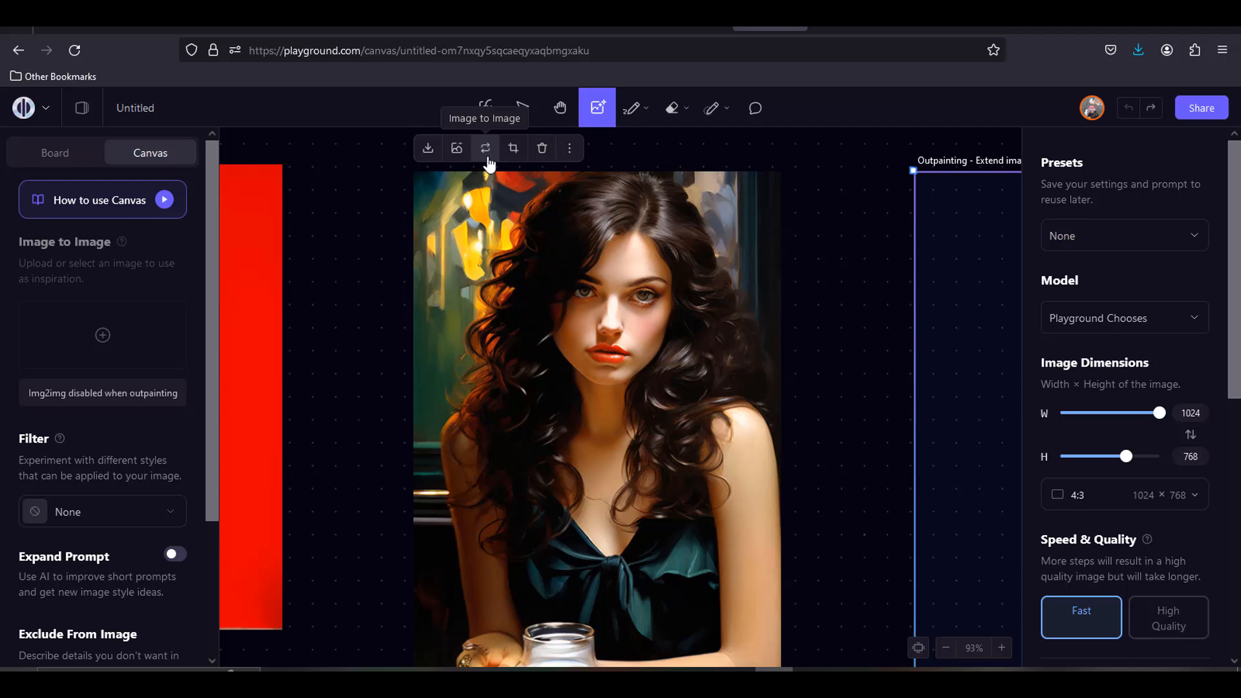
pyautogui.click(487, 158)
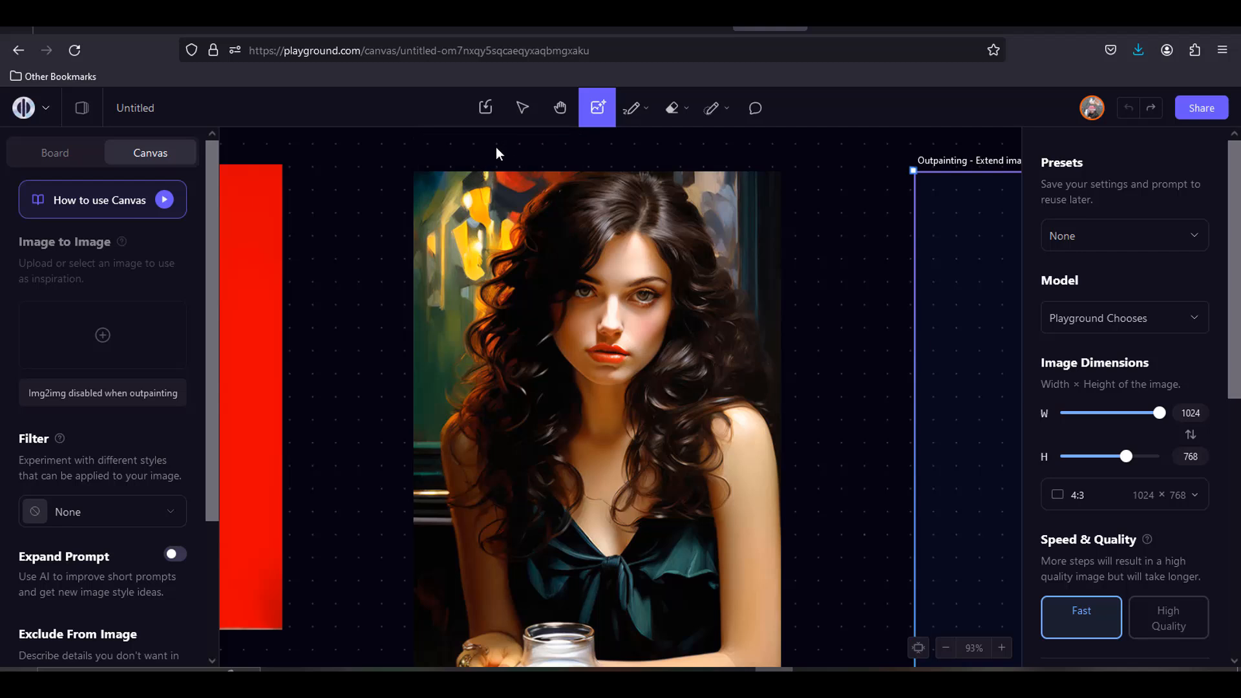
# Crop the lower part of the curly-haired woman's portrait, cutting off the beer glass, to 512 × 626
pyautogui.moveTo(521, 157)
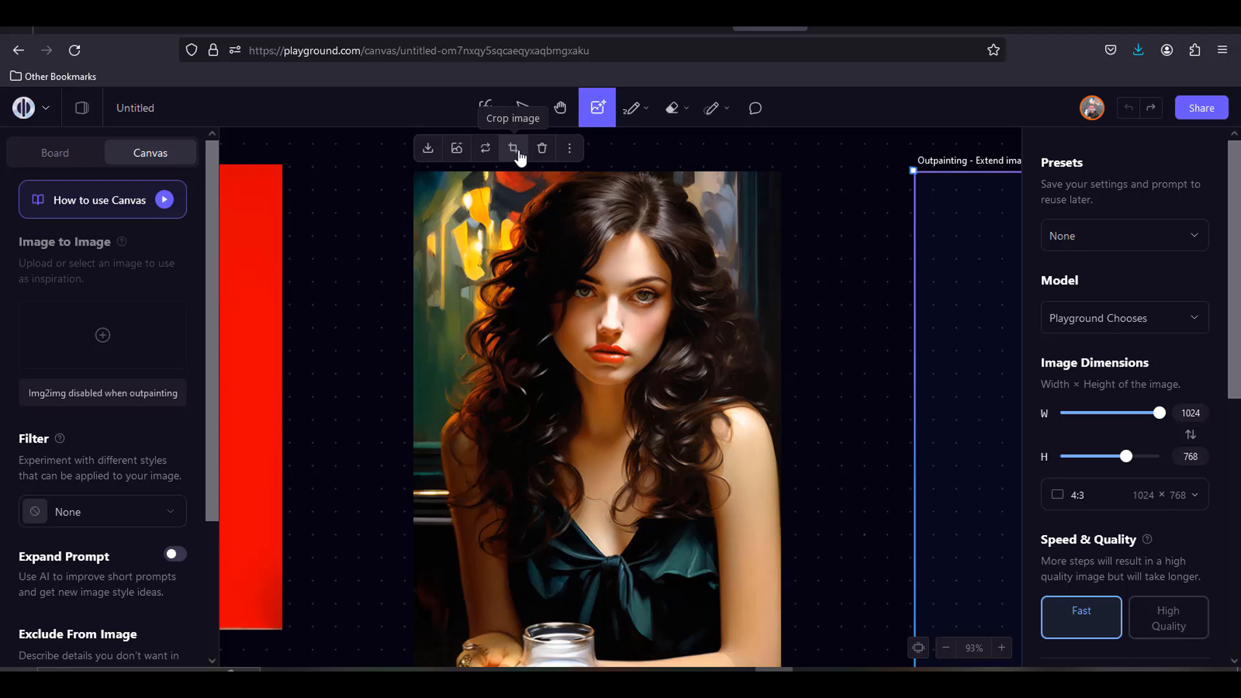
pyautogui.click(520, 157)
pyautogui.moveTo(846, 436); pyautogui.dragTo(849, 367)
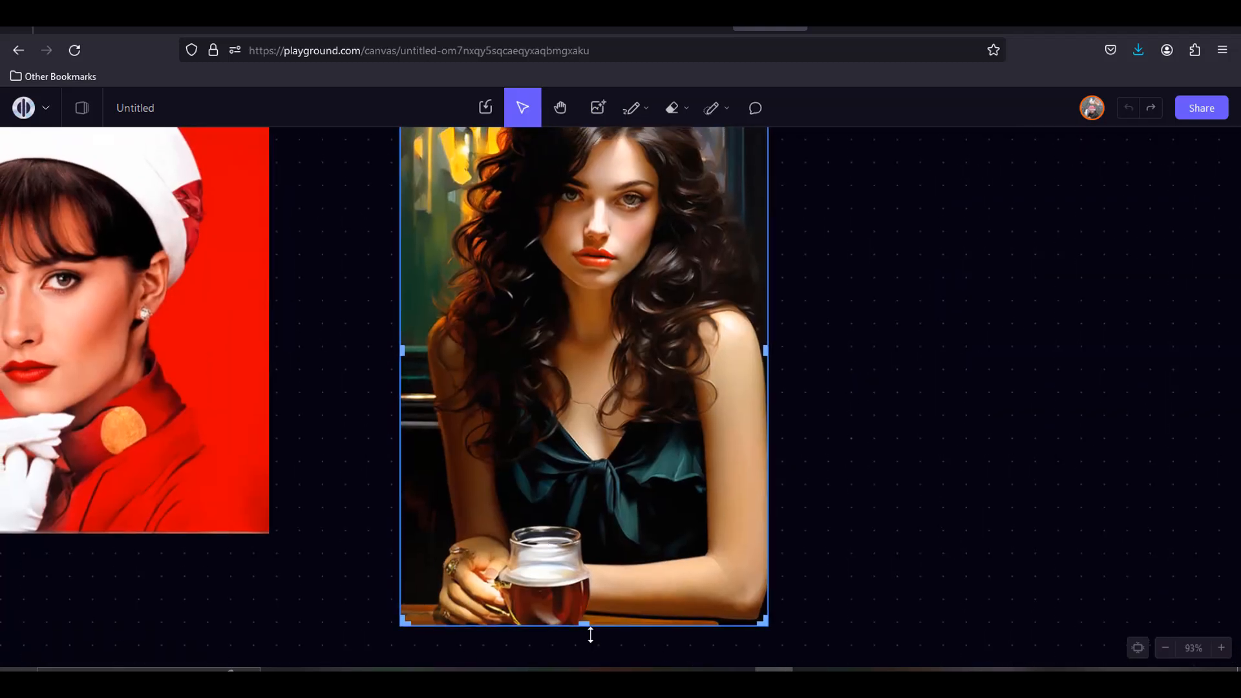
pyautogui.moveTo(586, 625); pyautogui.dragTo(602, 524)
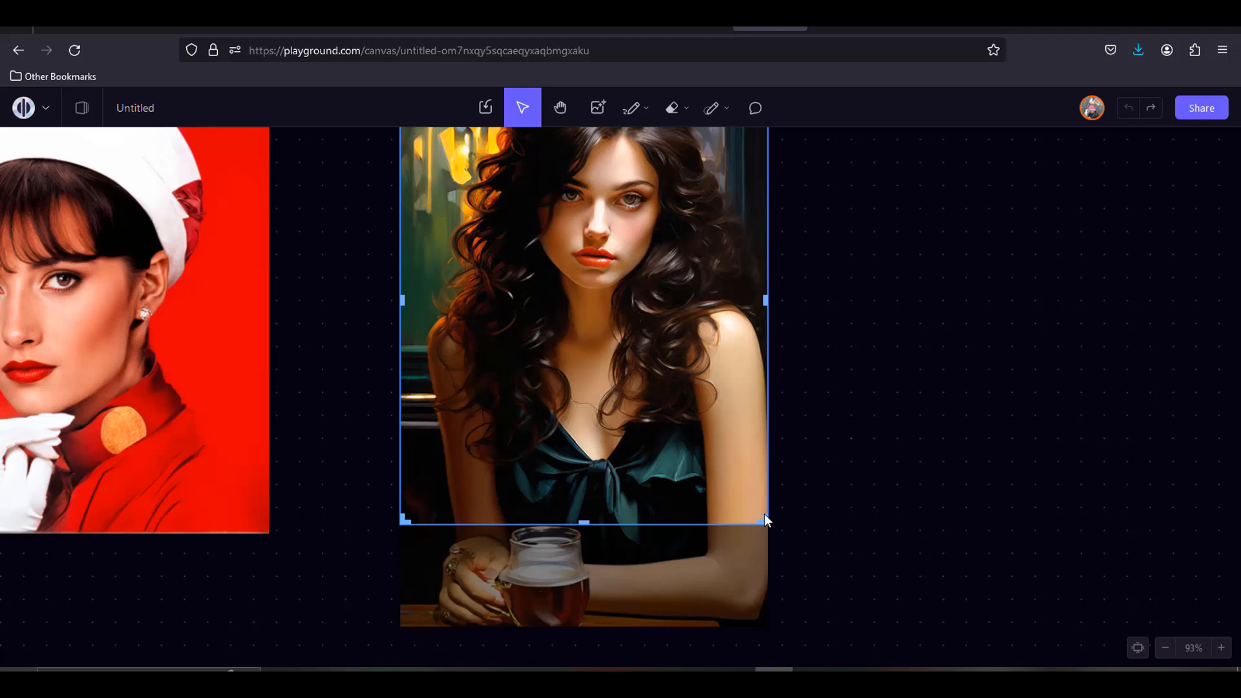
pyautogui.scroll(3, 374, 261)
pyautogui.click(432, 160)
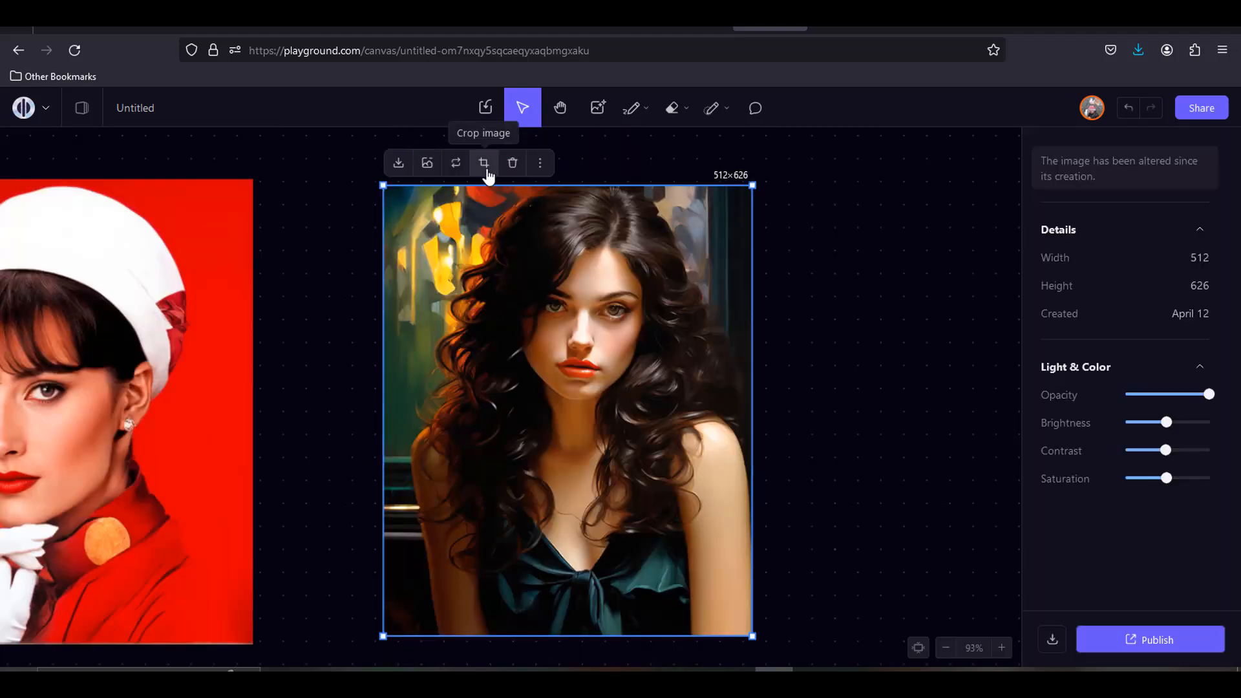
# Reopen the crop of the curly-haired woman's portrait to inspect the hidden lower part, and keep the crop as it is
pyautogui.click(484, 163)
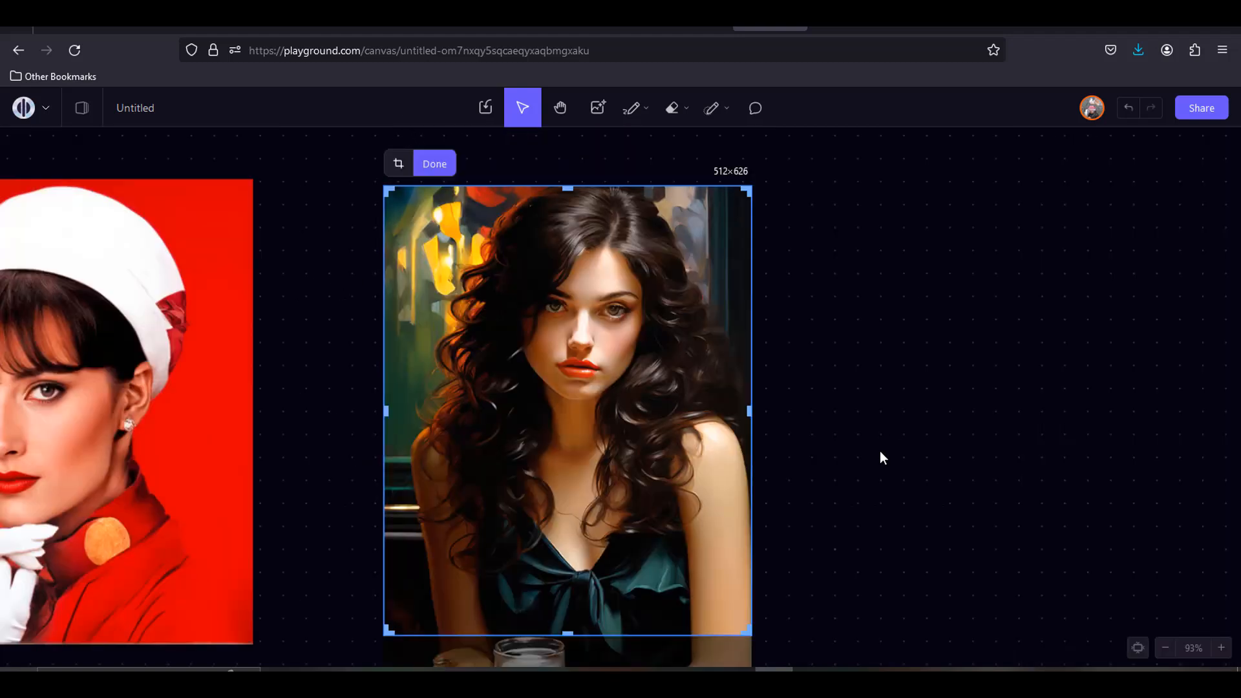
pyautogui.scroll(-5, 878, 451)
pyautogui.scroll(5, 802, 420)
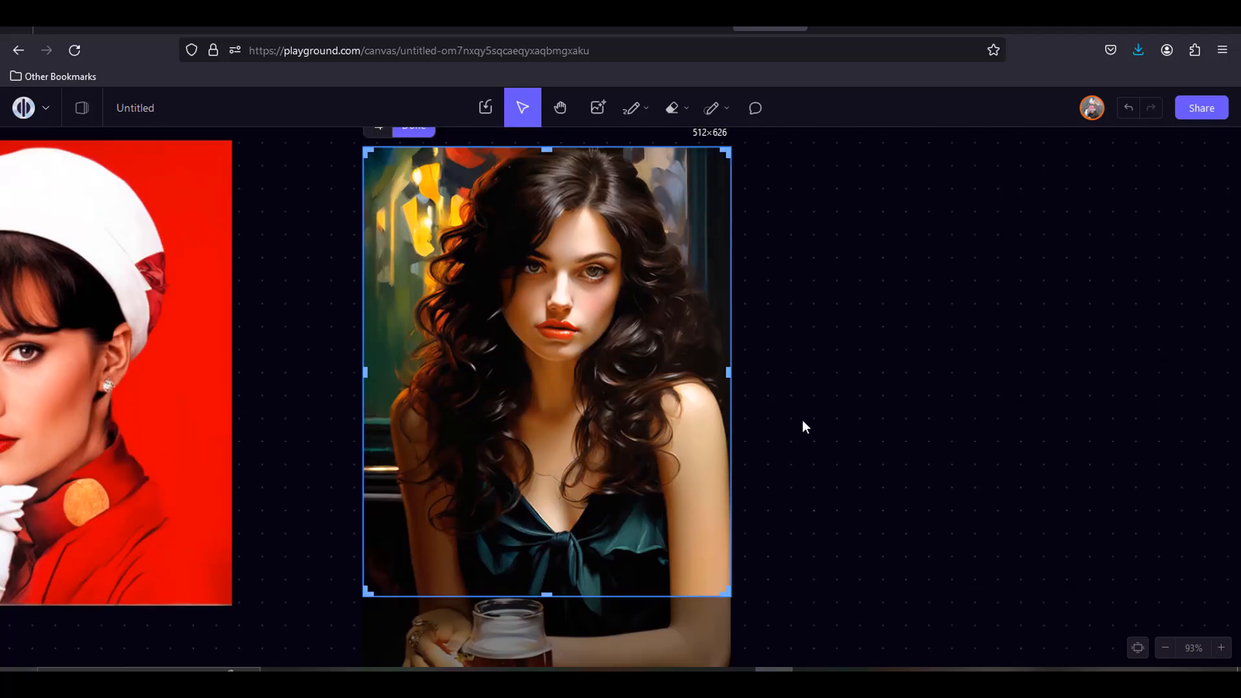
pyautogui.press('Return')
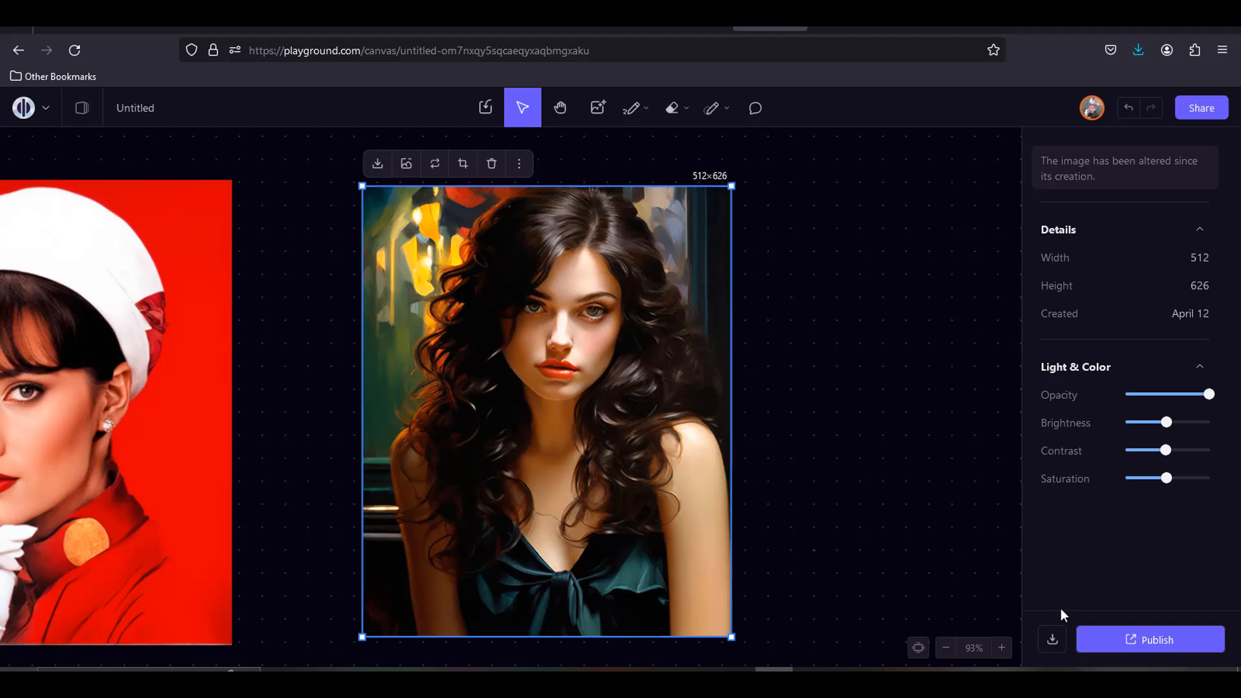
# Publish the cropped portrait of the curly-haired woman without a caption or canvas link, and close the confirmation
pyautogui.click(1148, 643)
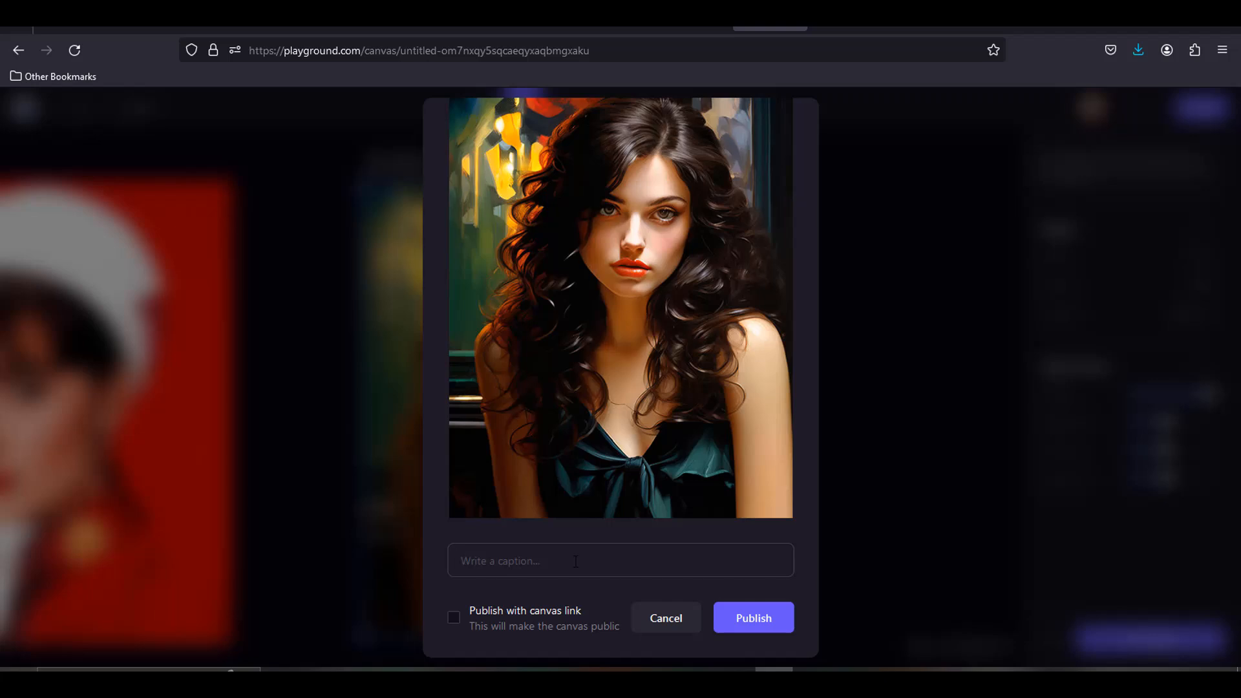
pyautogui.click(743, 626)
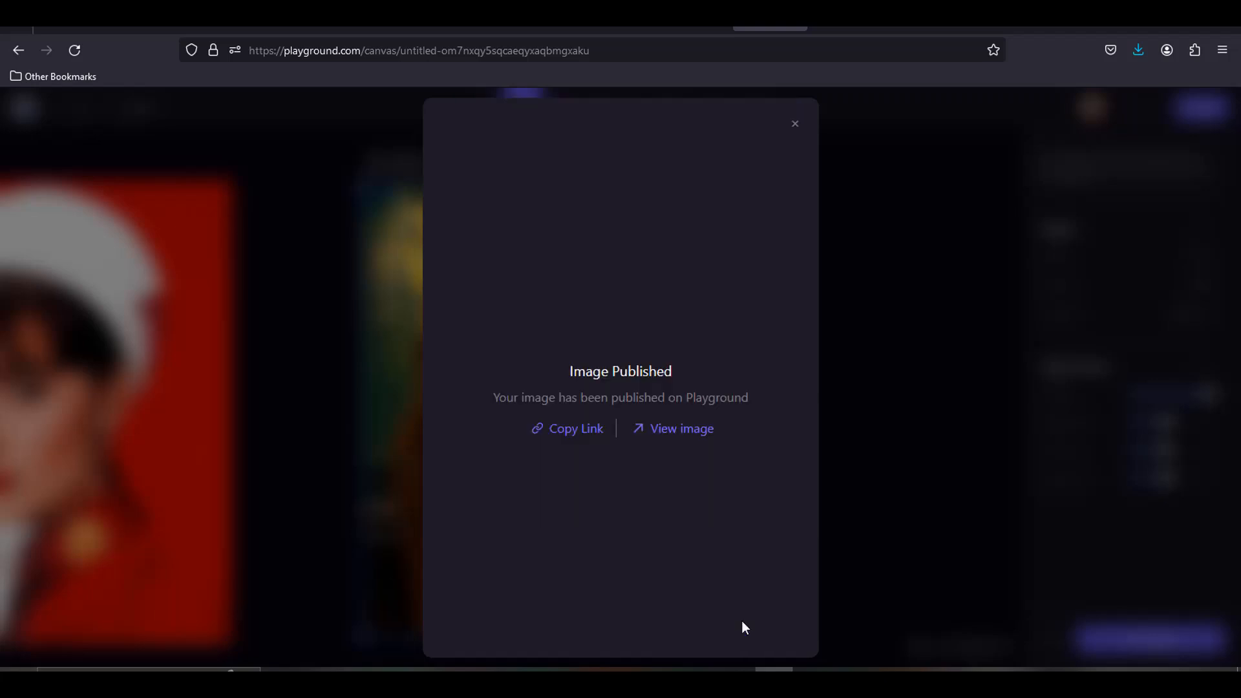
pyautogui.click(795, 124)
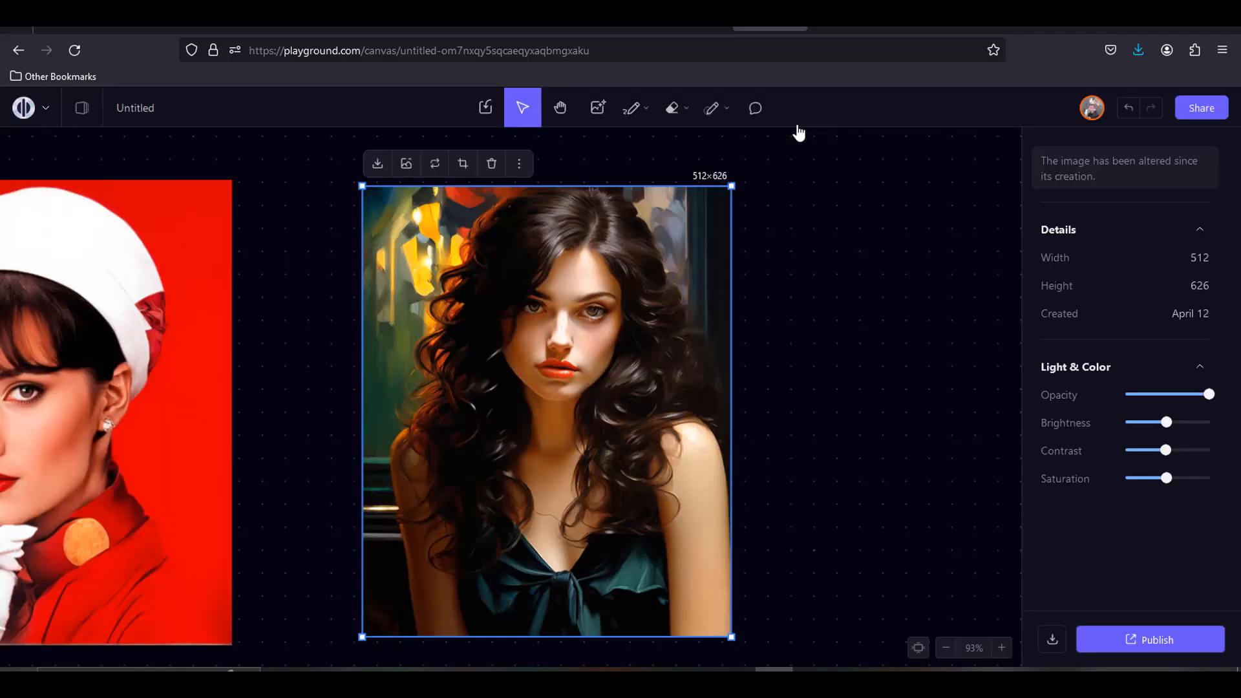
# Flip the curly-haired woman's portrait horizontally and back again, and view its additional image actions
pyautogui.click(520, 164)
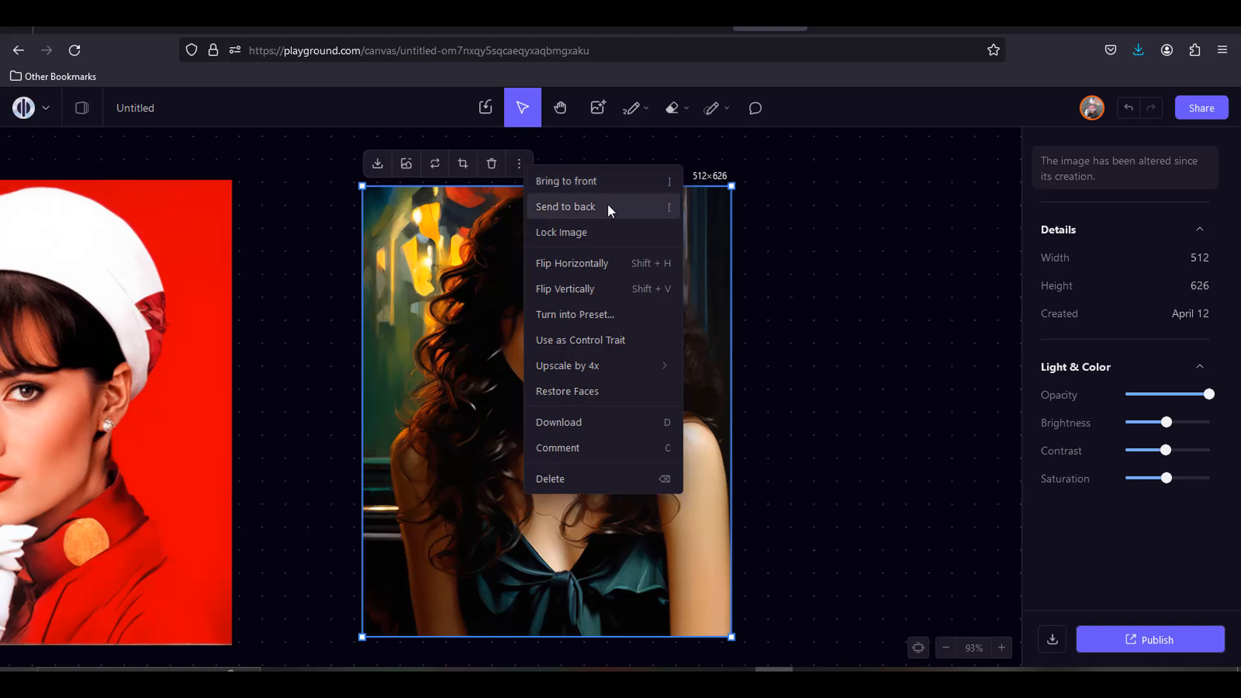
pyautogui.click(595, 263)
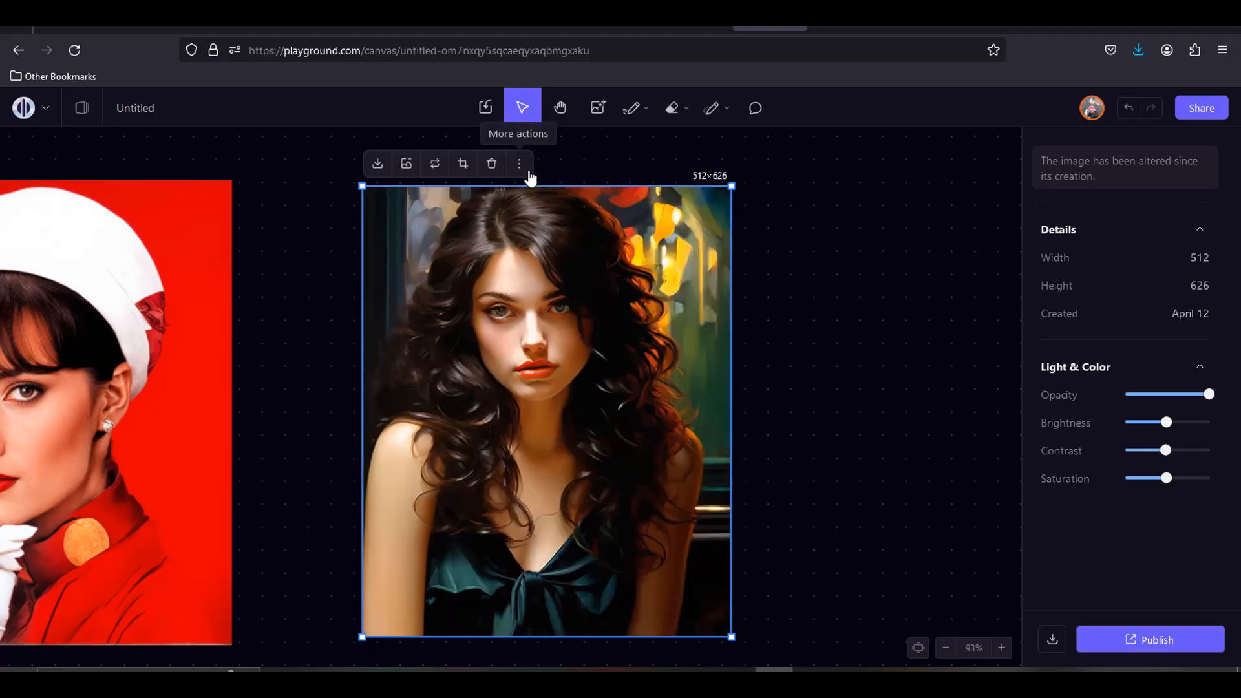
pyautogui.click(518, 163)
pyautogui.click(591, 258)
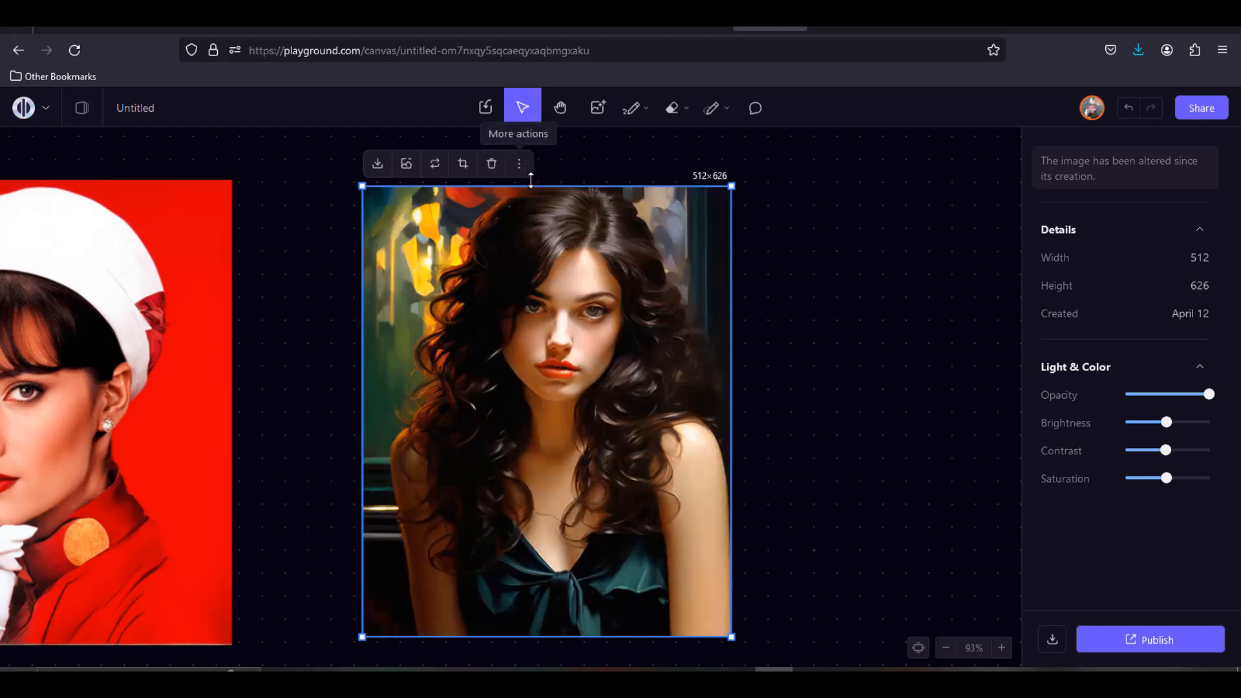
pyautogui.click(519, 164)
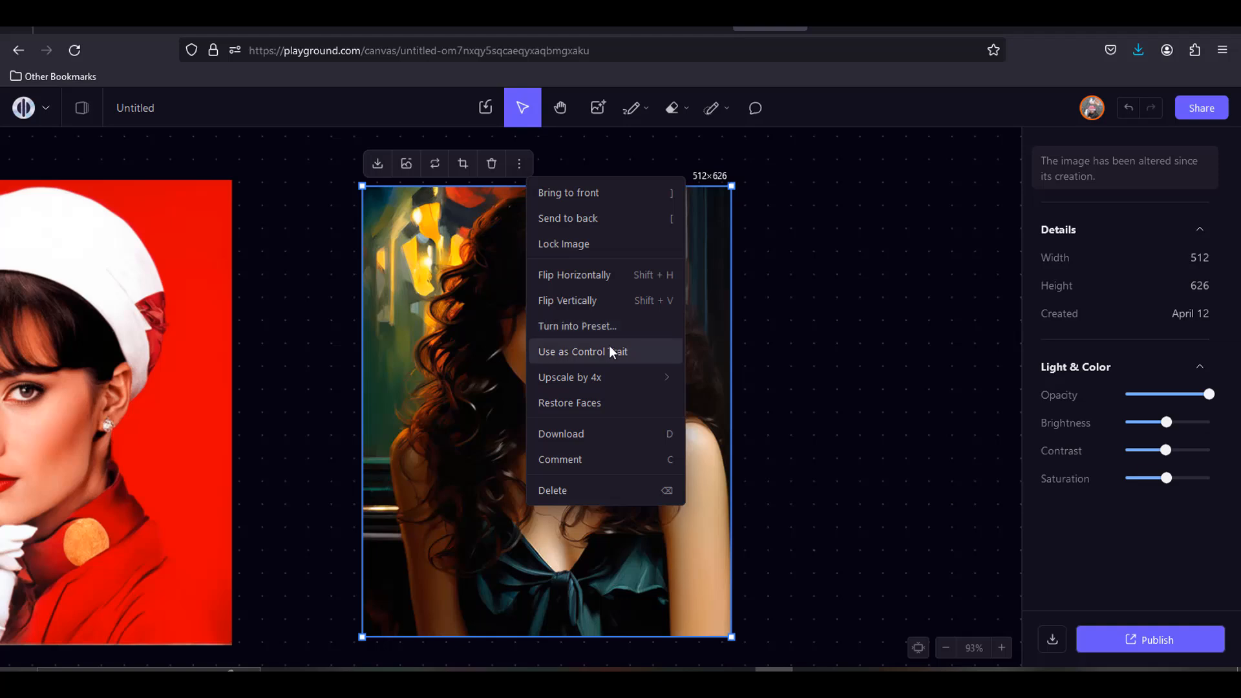
pyautogui.moveTo(567, 382)
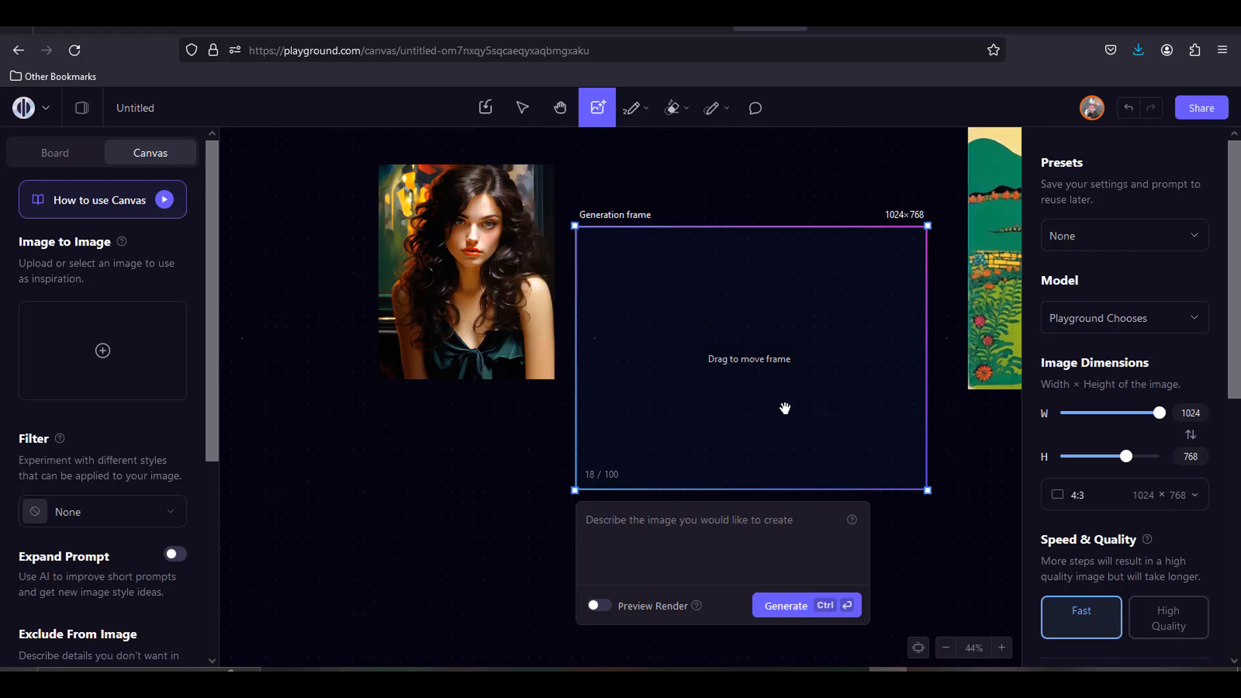
# Place the generation frame around the curly-haired woman's portrait, size it to 1024 × 672, and outpaint without a prompt
pyautogui.moveTo(758, 405); pyautogui.dragTo(520, 335)
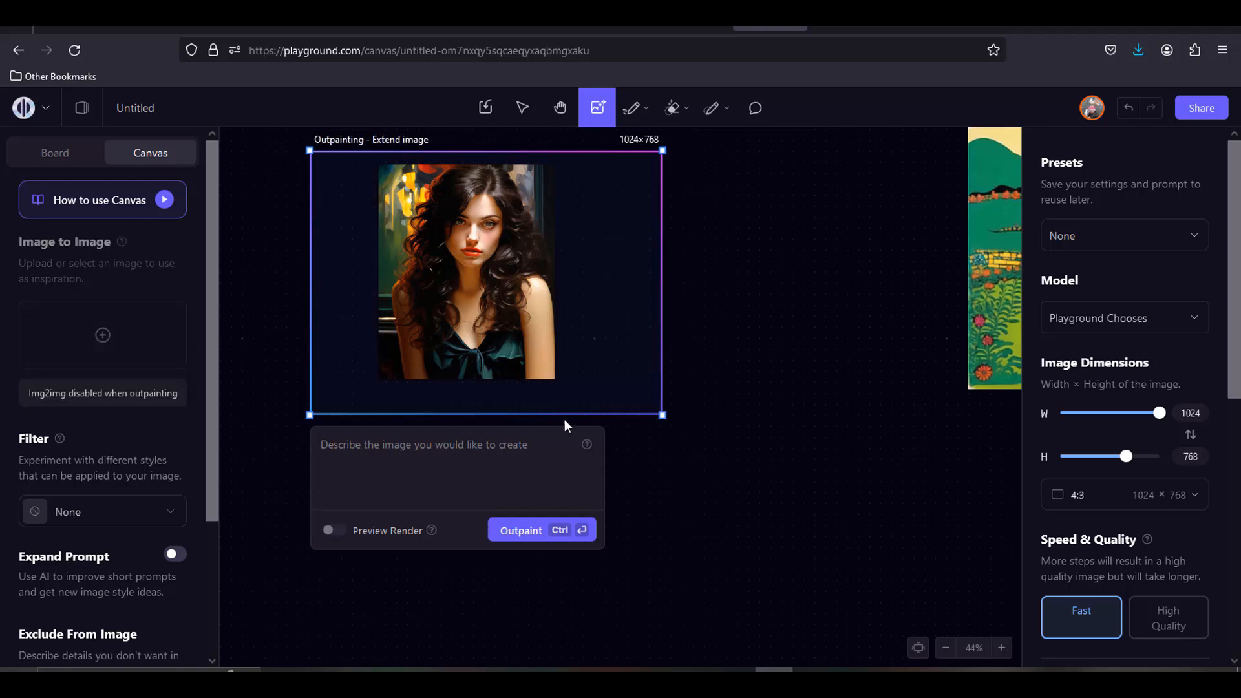
pyautogui.moveTo(553, 403); pyautogui.dragTo(555, 396)
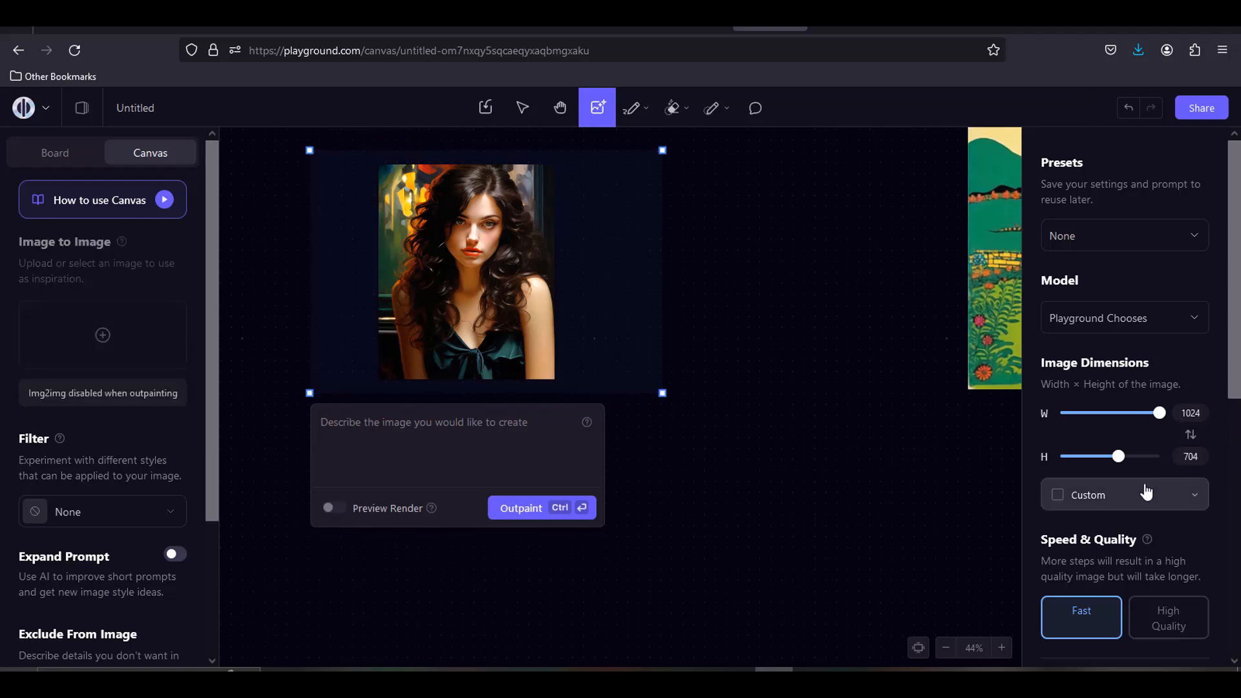
pyautogui.moveTo(1116, 457)
pyautogui.mouseDown()
pyautogui.moveTo(1129, 458)
pyautogui.moveTo(1113, 460)
pyautogui.mouseUp()
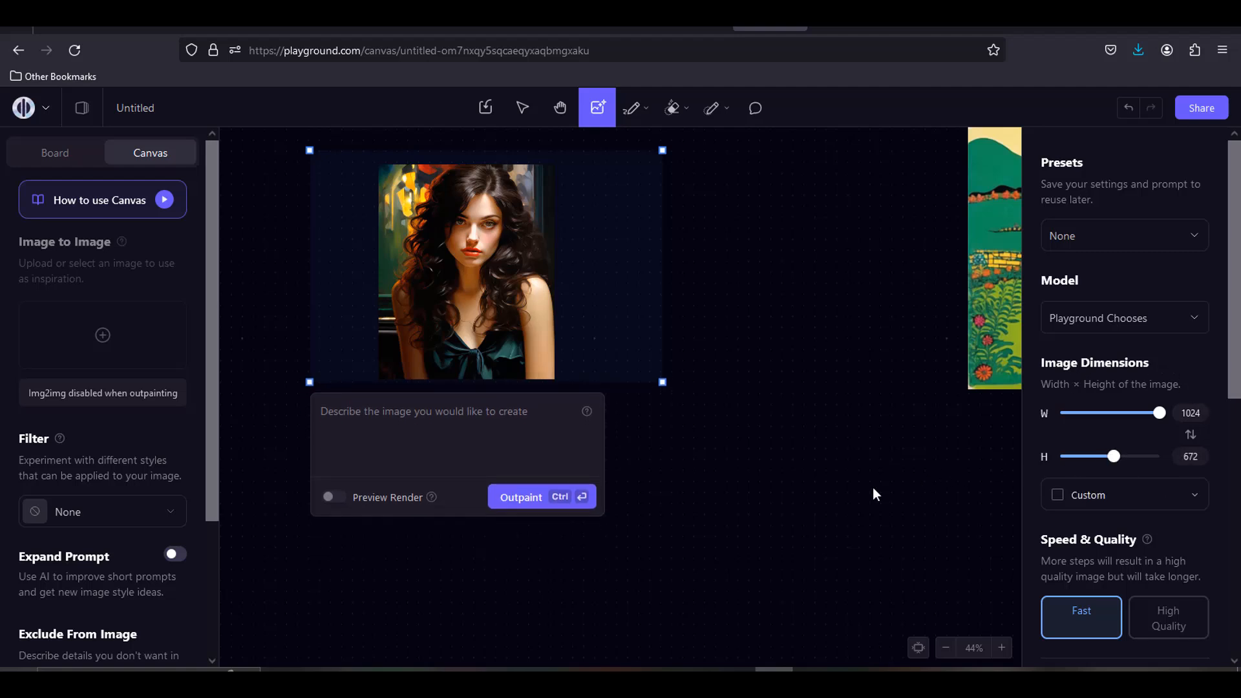
pyautogui.click(1190, 506)
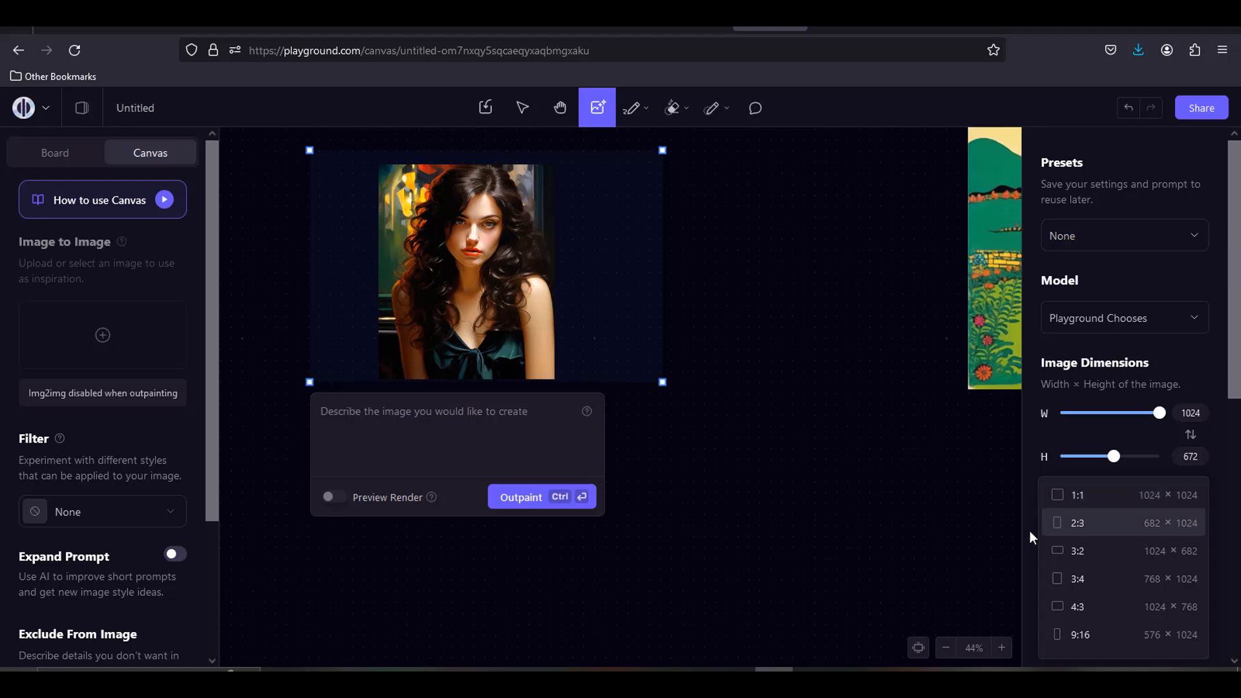
pyautogui.click(665, 303)
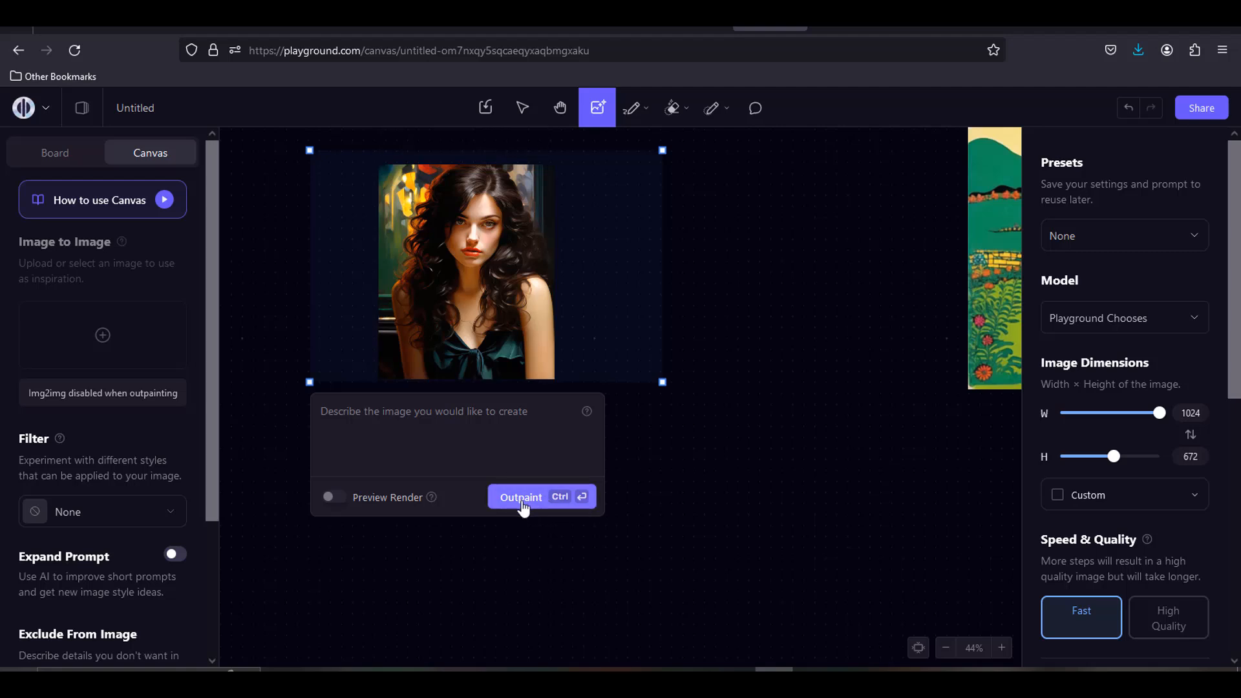
pyautogui.click(521, 498)
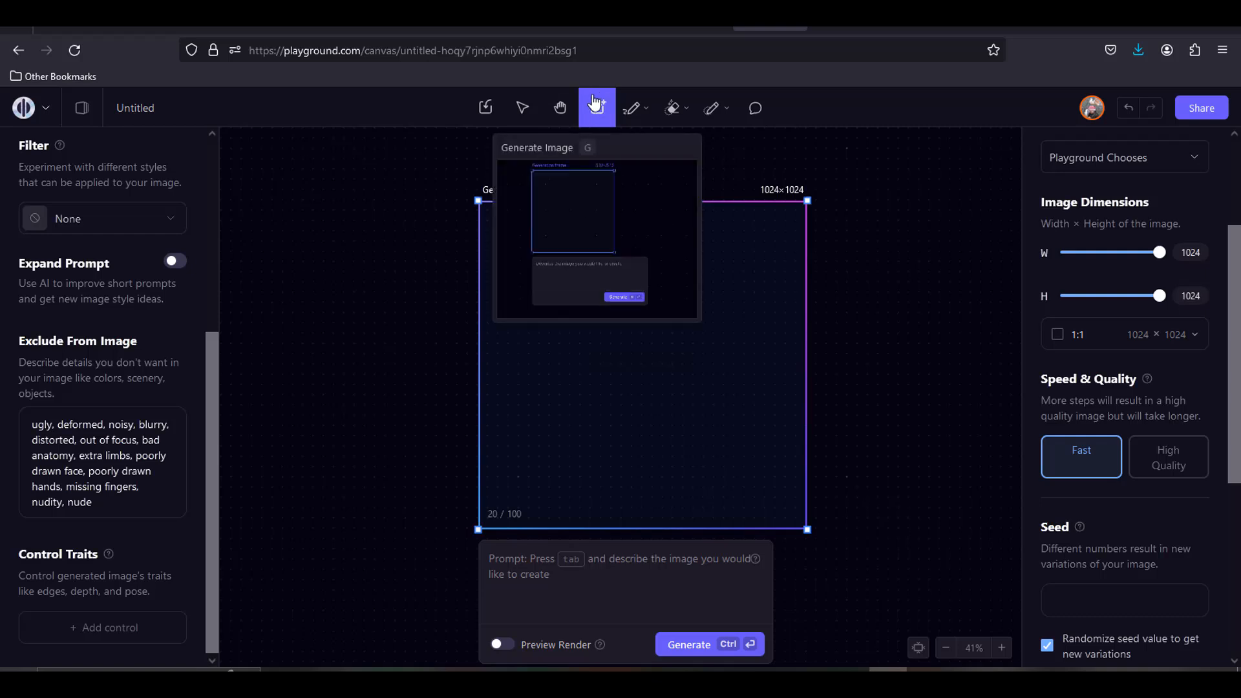
# Generate a 1024 × 1024 image from the prompt "Impressionist painting. Spring garden with blossoming trees. Claude Monet style."
pyautogui.click(541, 584)
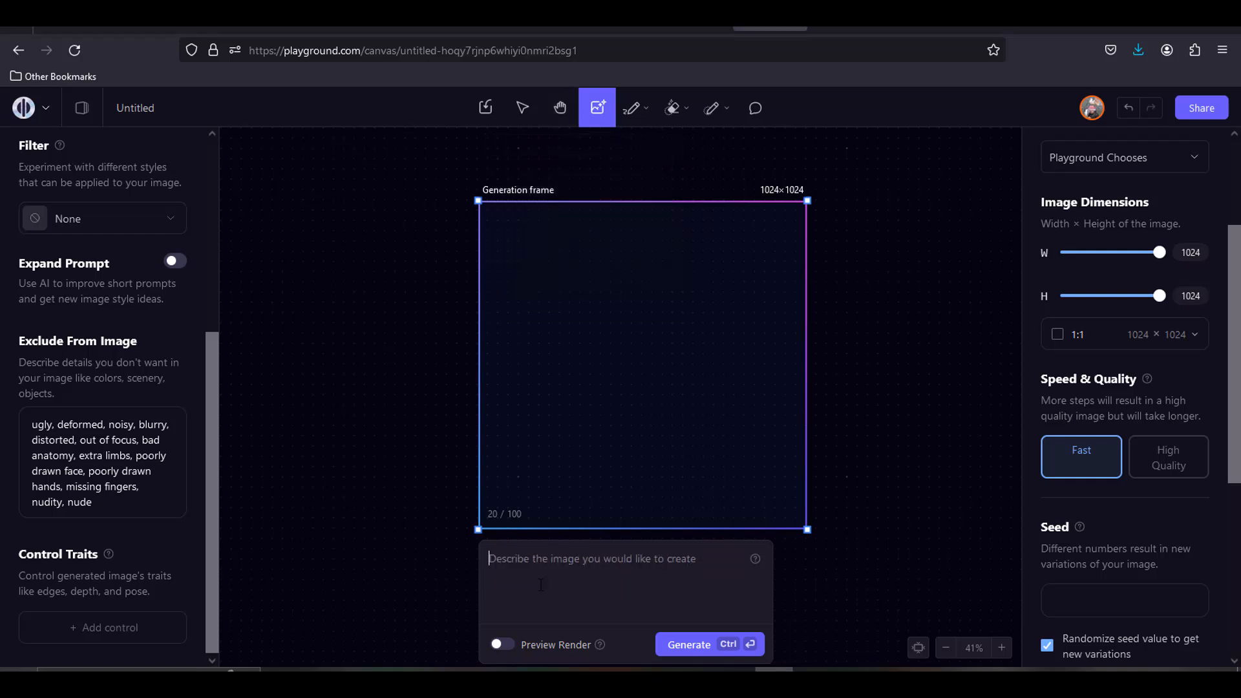
pyautogui.write('Impressionist painting. Spring garden with blossoming trees. Claude Monet style.')
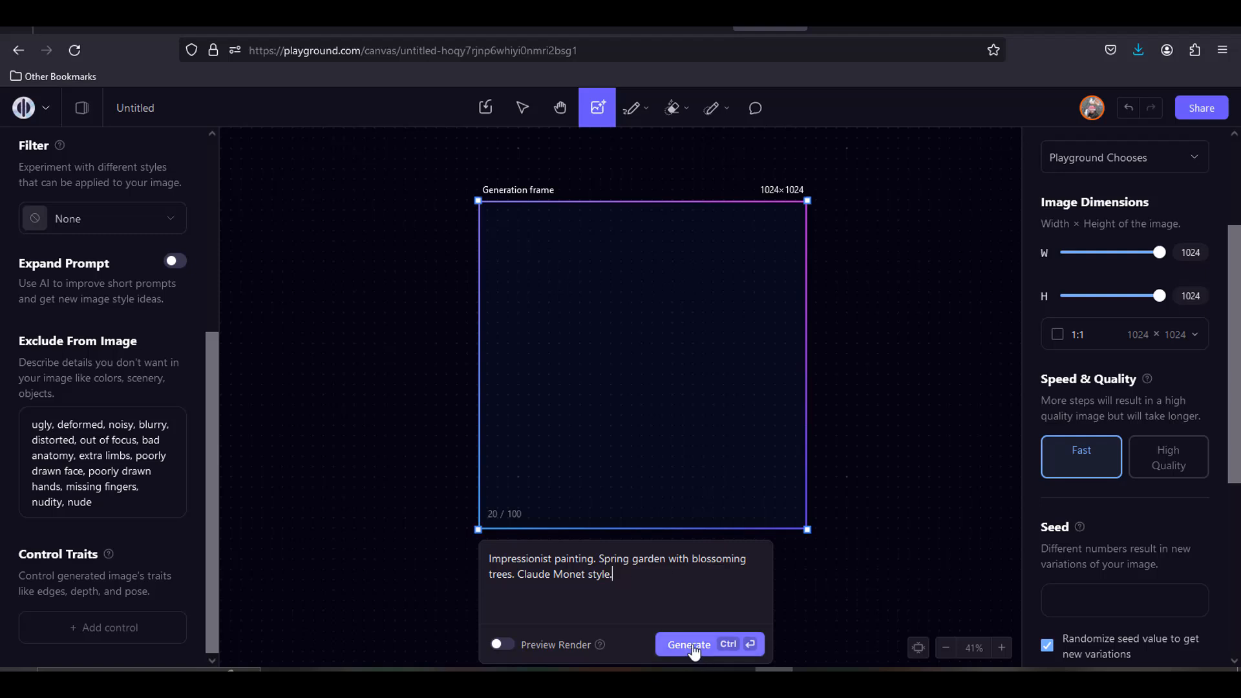
pyautogui.click(692, 647)
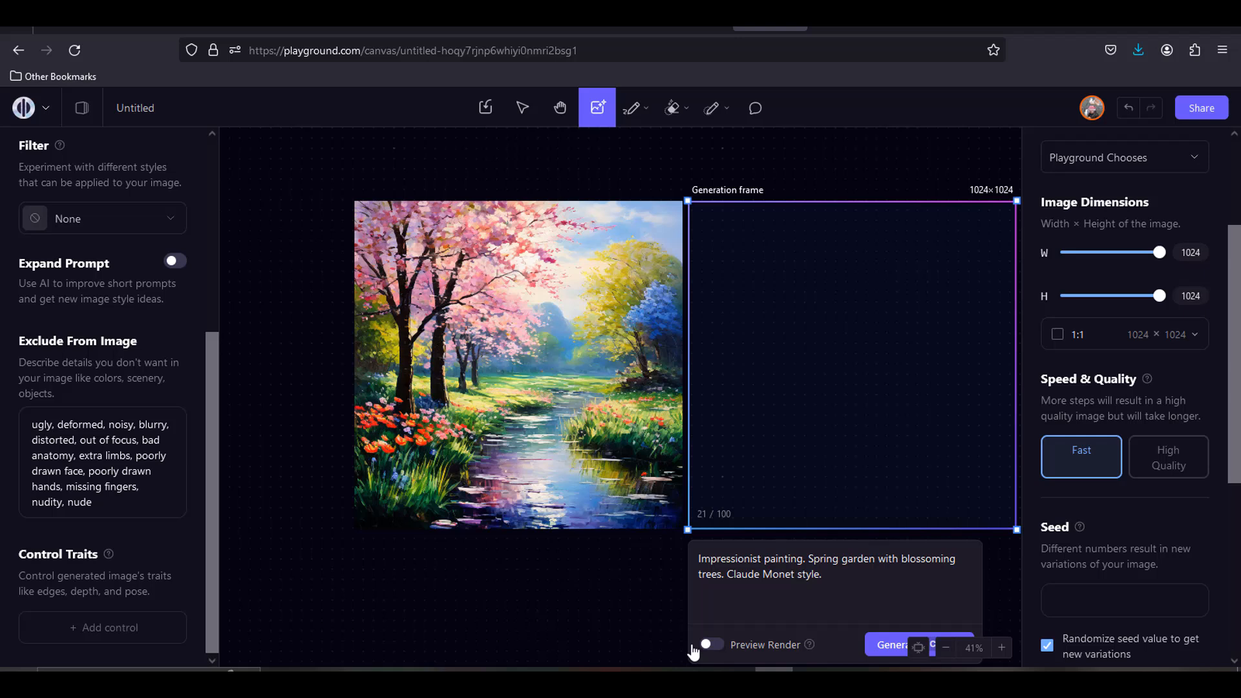
# Generate another image from the same spring garden prompt with the Macro Realism filter
pyautogui.click(169, 224)
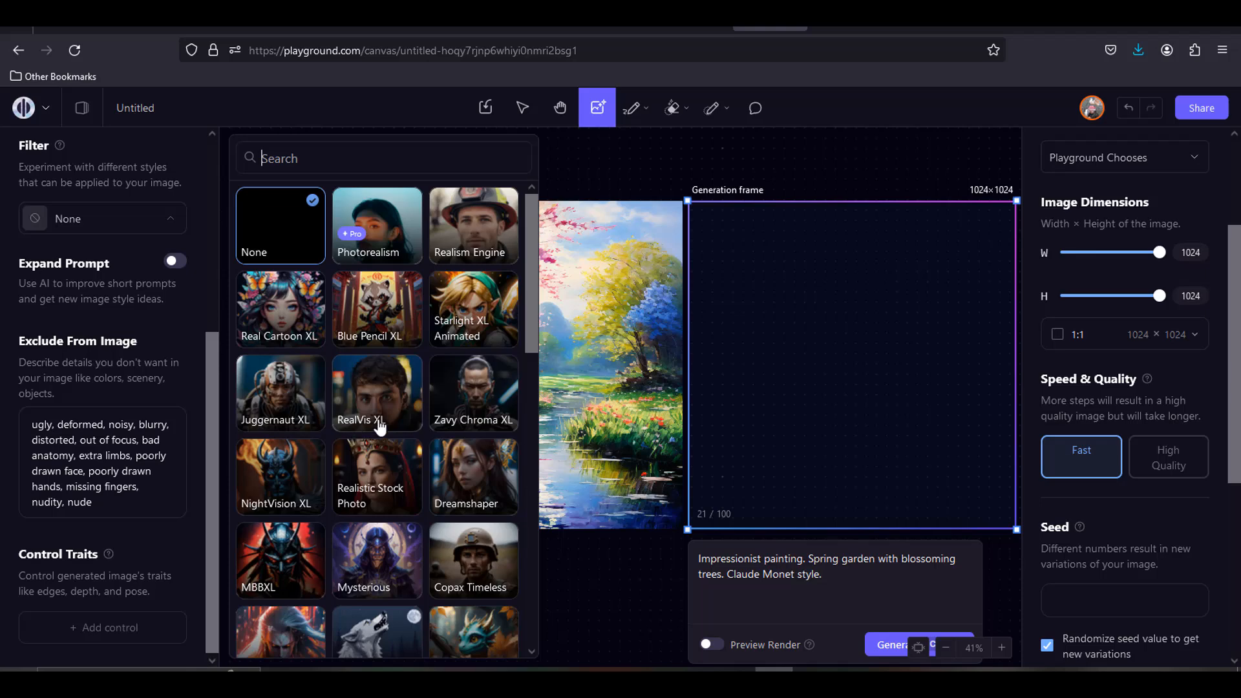
pyautogui.scroll(-6, 380, 427)
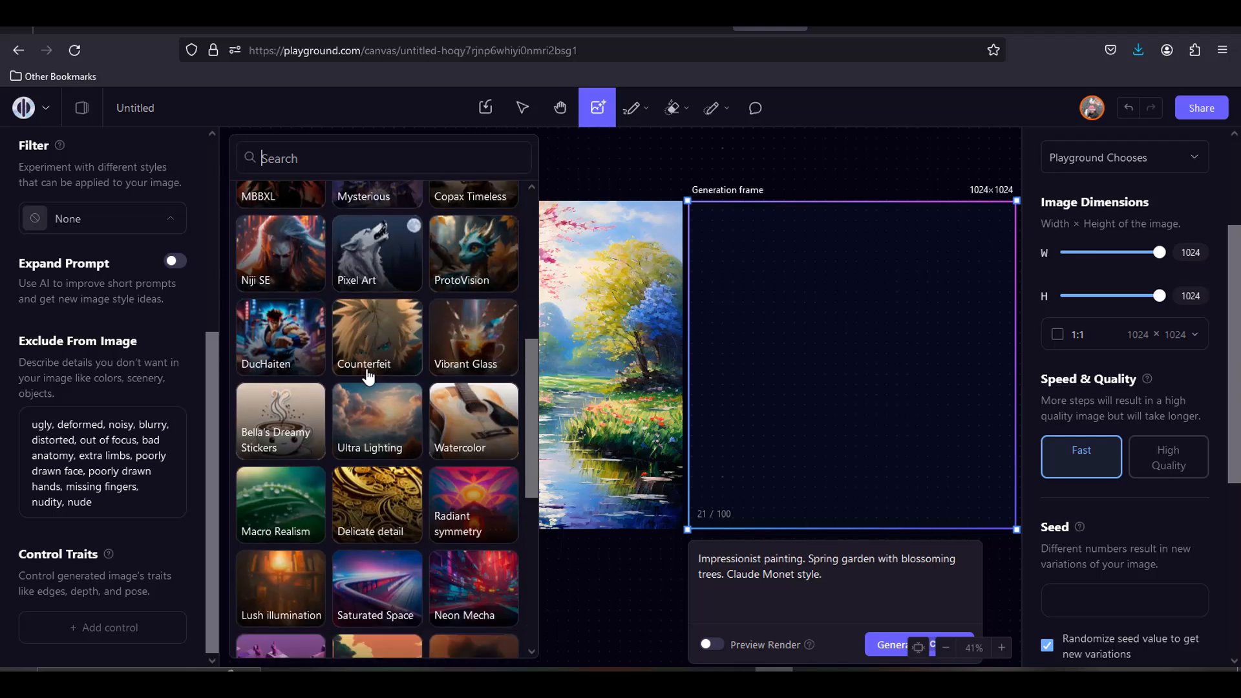
pyautogui.scroll(-2, 368, 377)
pyautogui.click(290, 416)
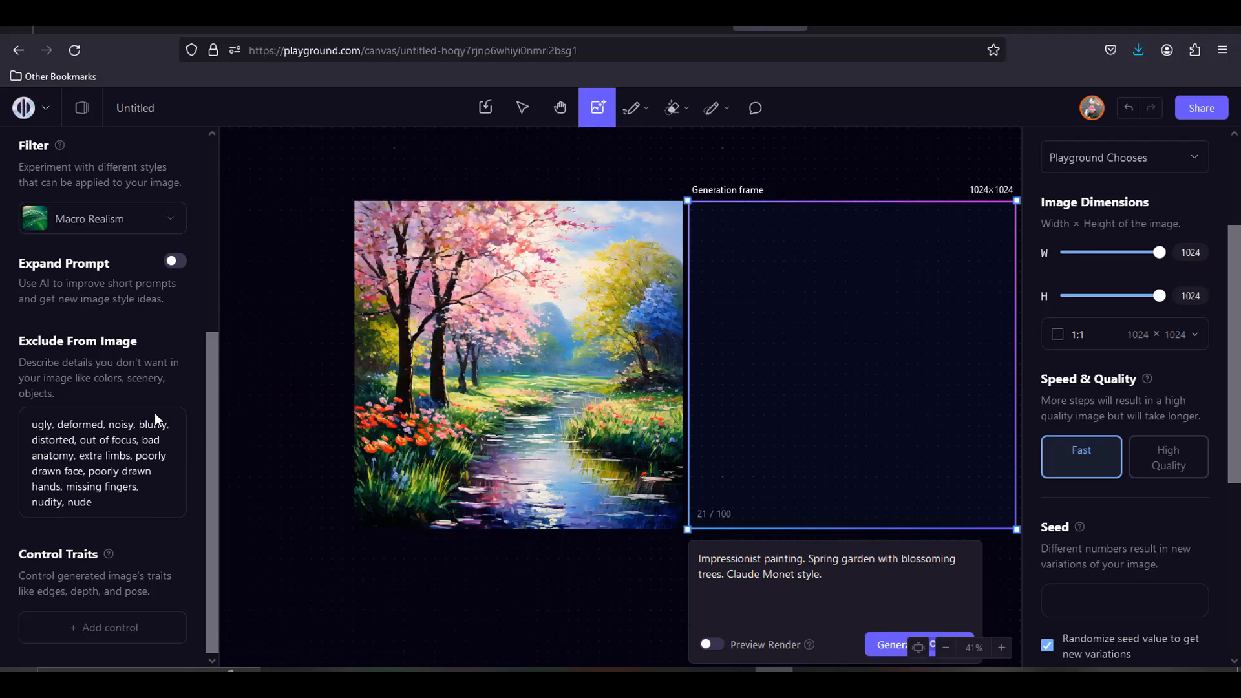
pyautogui.click(885, 643)
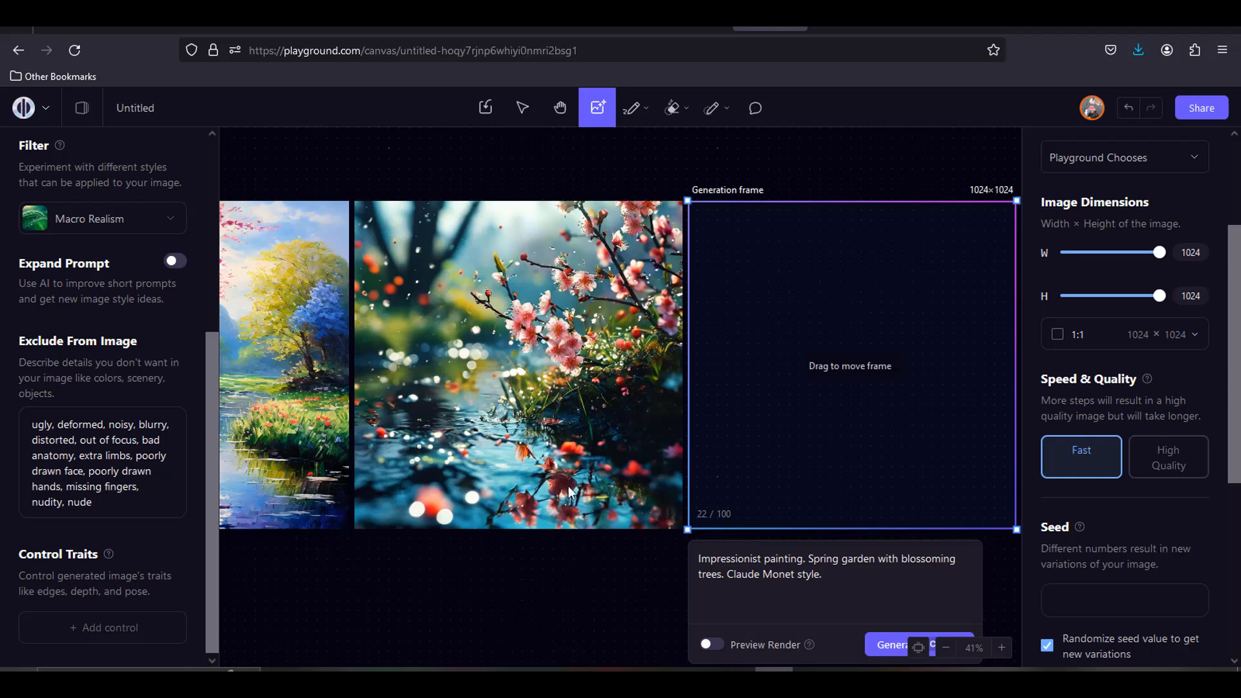
# Switch the filter to Warm box and generate another version of the spring garden
pyautogui.click(167, 224)
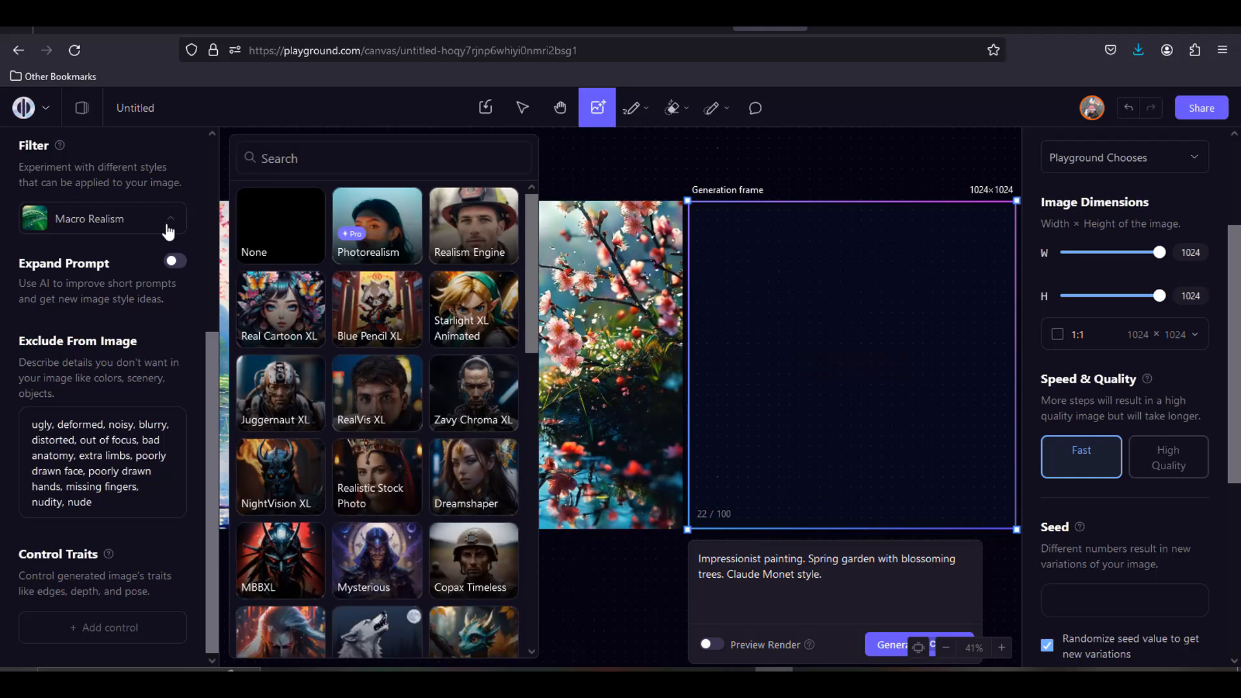
pyautogui.scroll(-10, 382, 285)
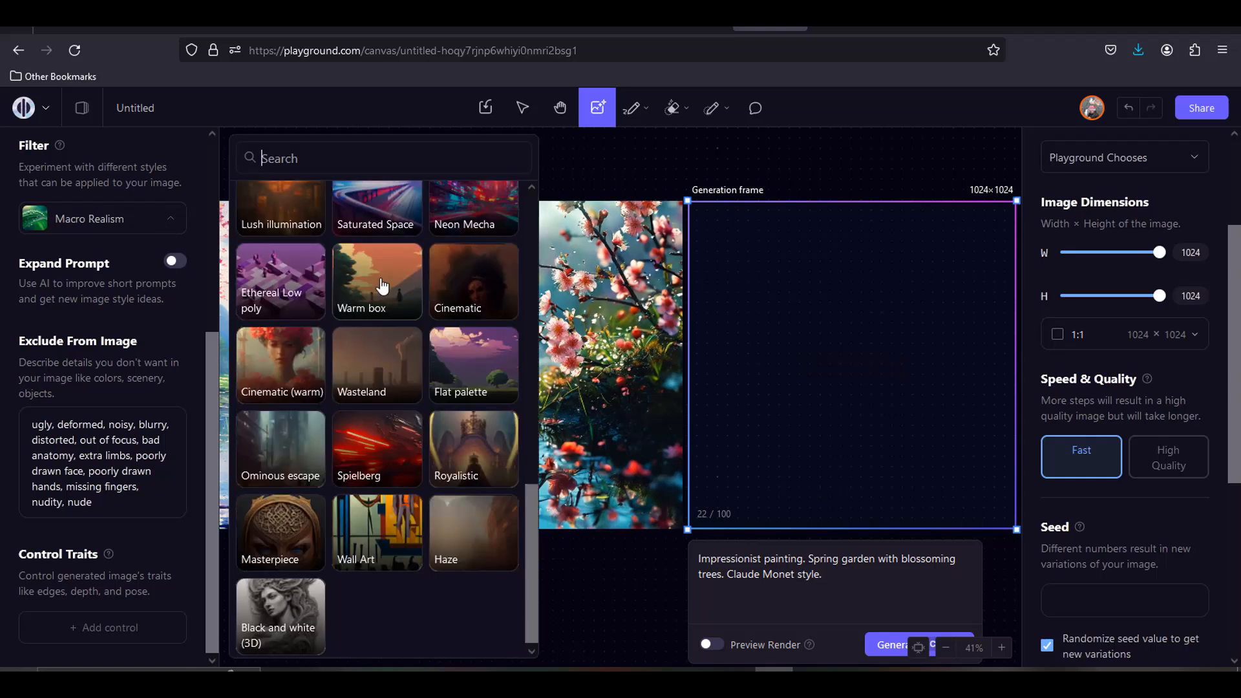
pyautogui.click(382, 285)
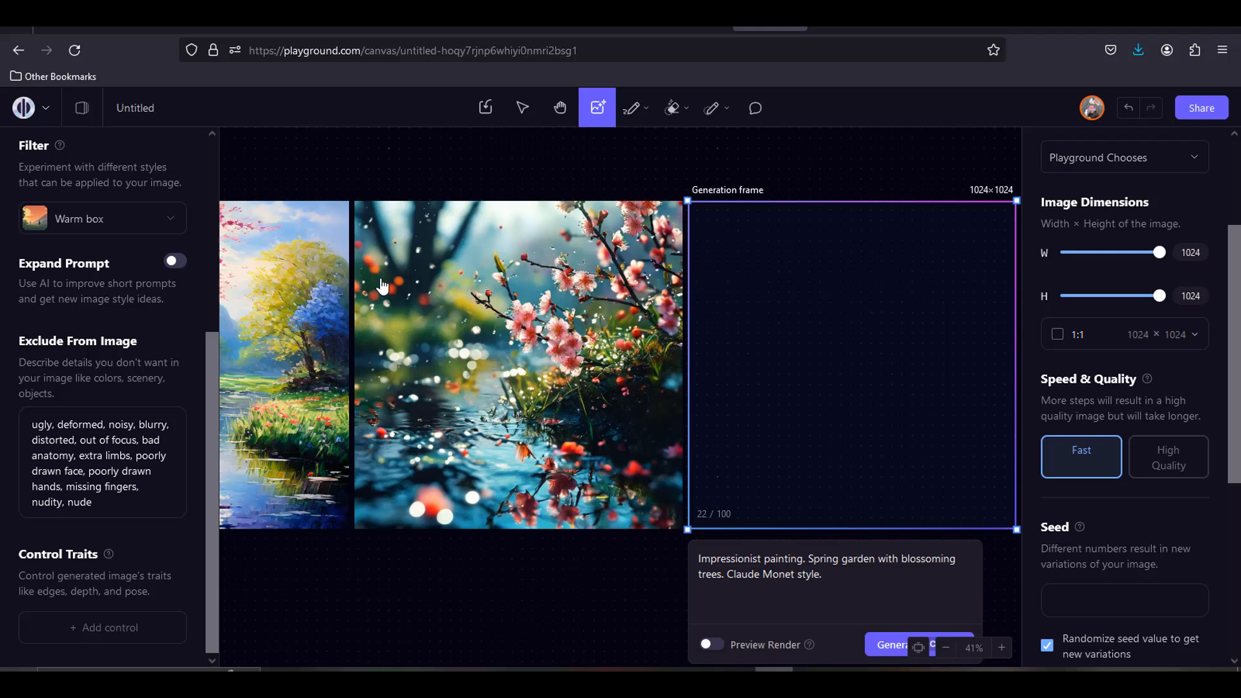
pyautogui.click(896, 647)
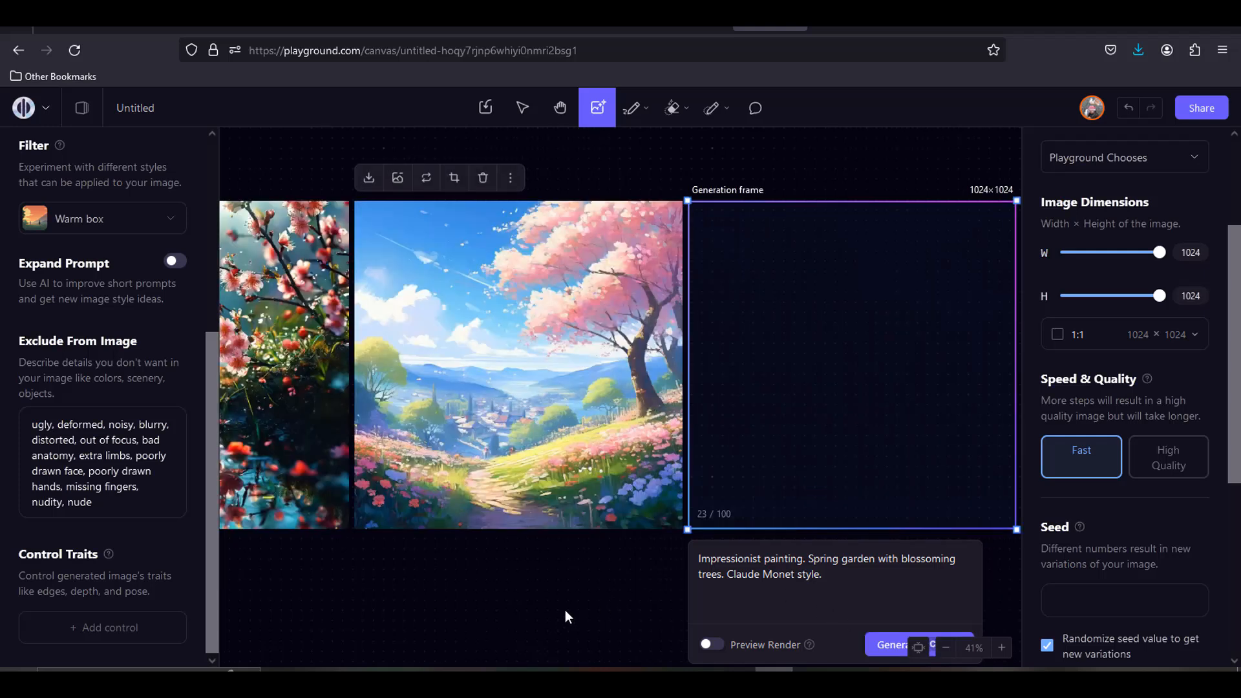
# Turn on Preview Render for the spring garden prompt and switch the filter to Real Cartoon XL
pyautogui.scroll(-5, 1203, 503)
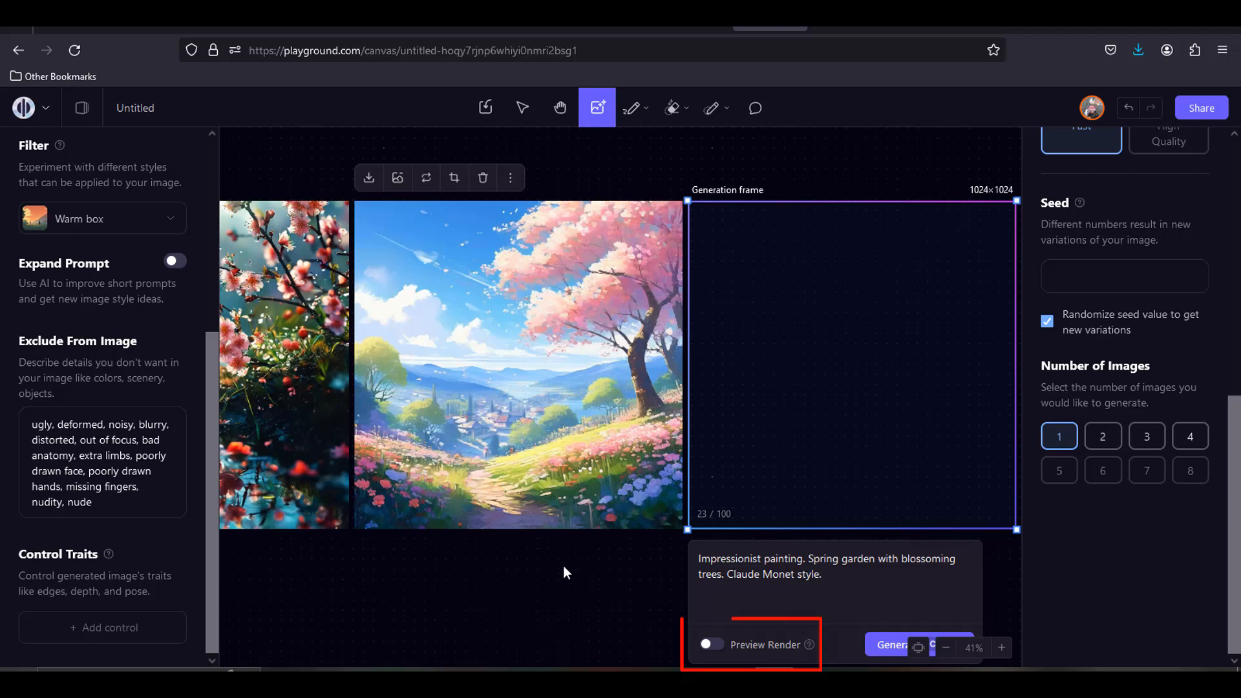
pyautogui.click(713, 644)
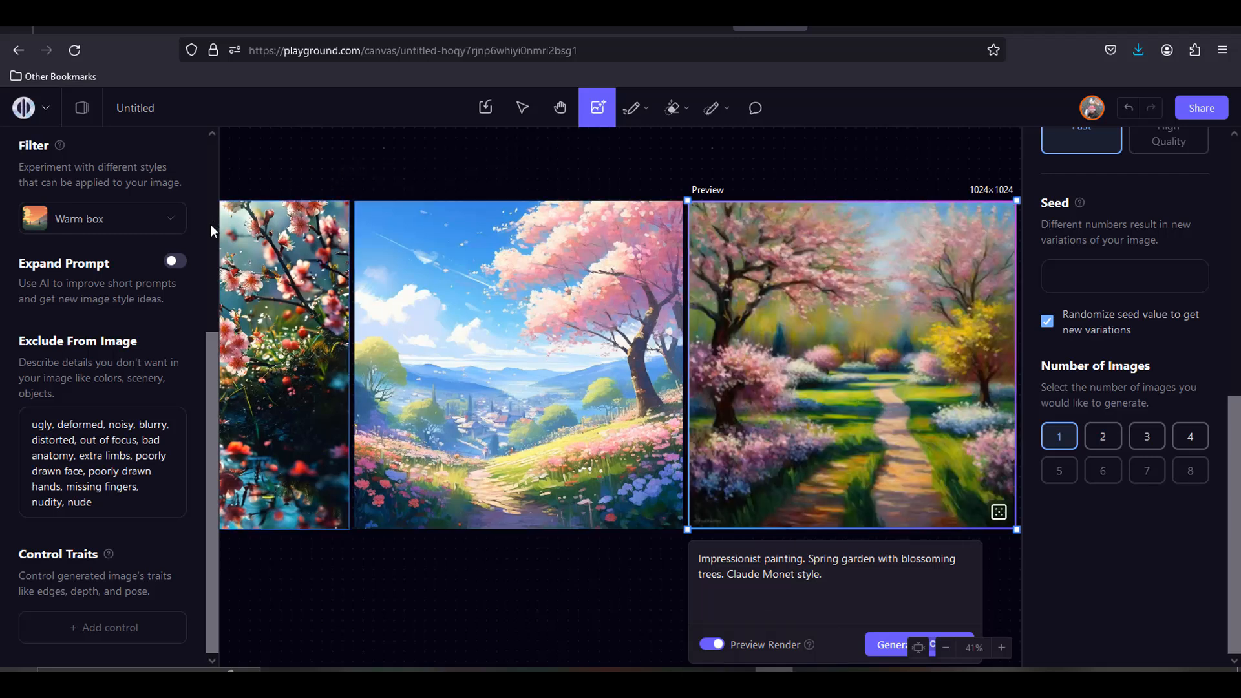
pyautogui.click(171, 221)
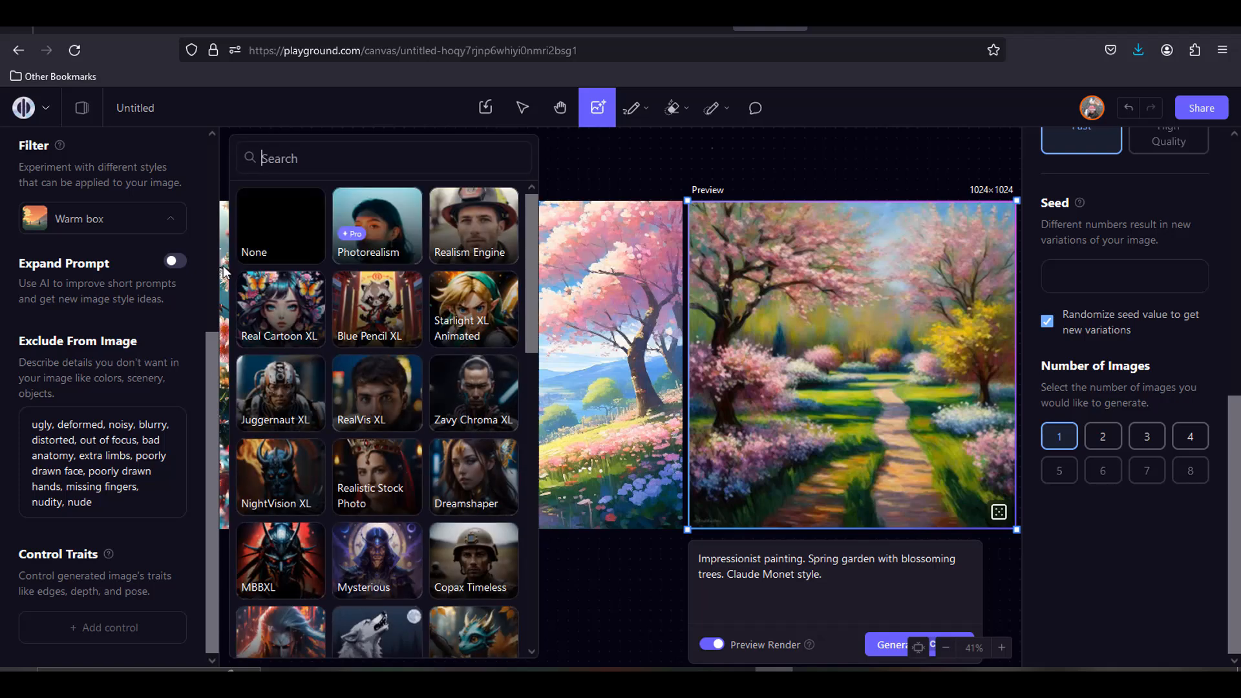
pyautogui.click(265, 279)
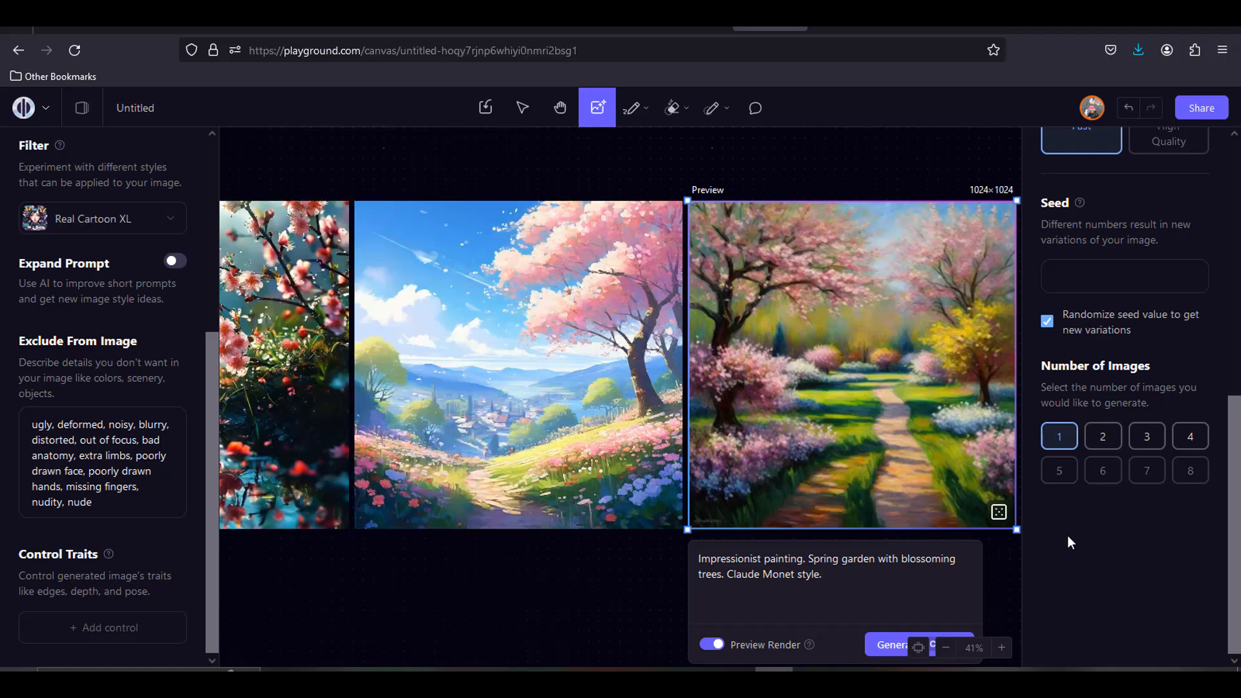
# Randomize the spring garden preview twice and generate the image with the Real Cartoon XL filter
pyautogui.click(1002, 513)
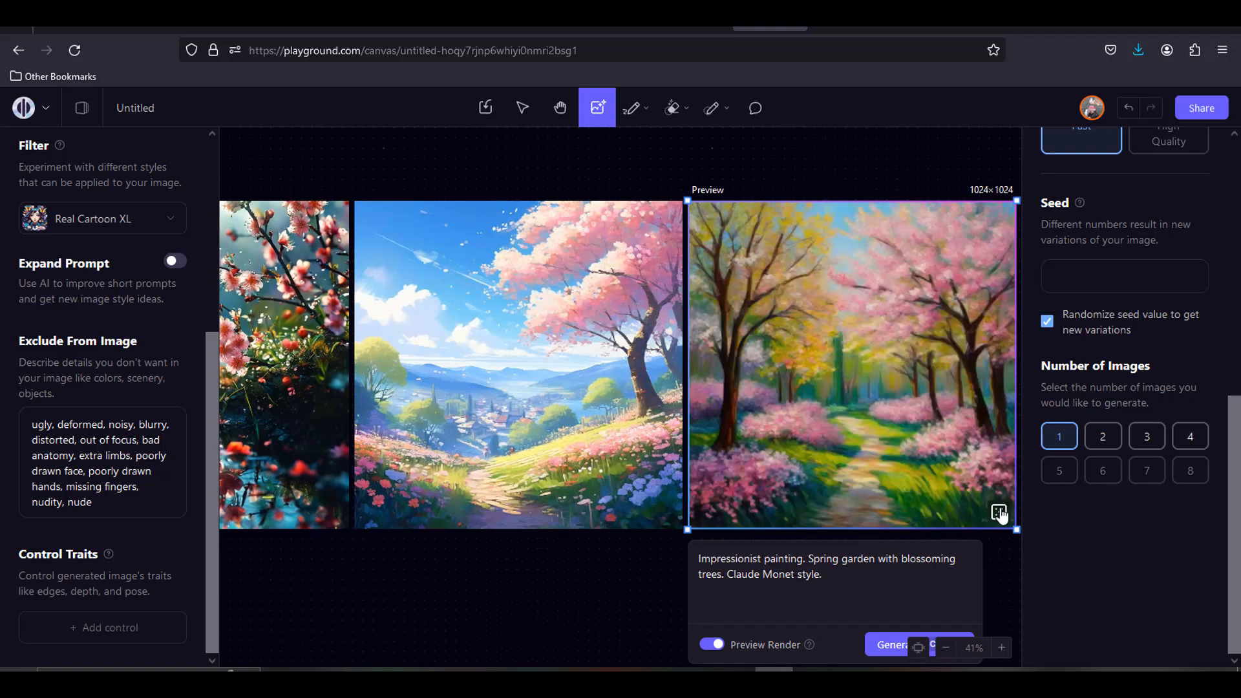
pyautogui.click(999, 513)
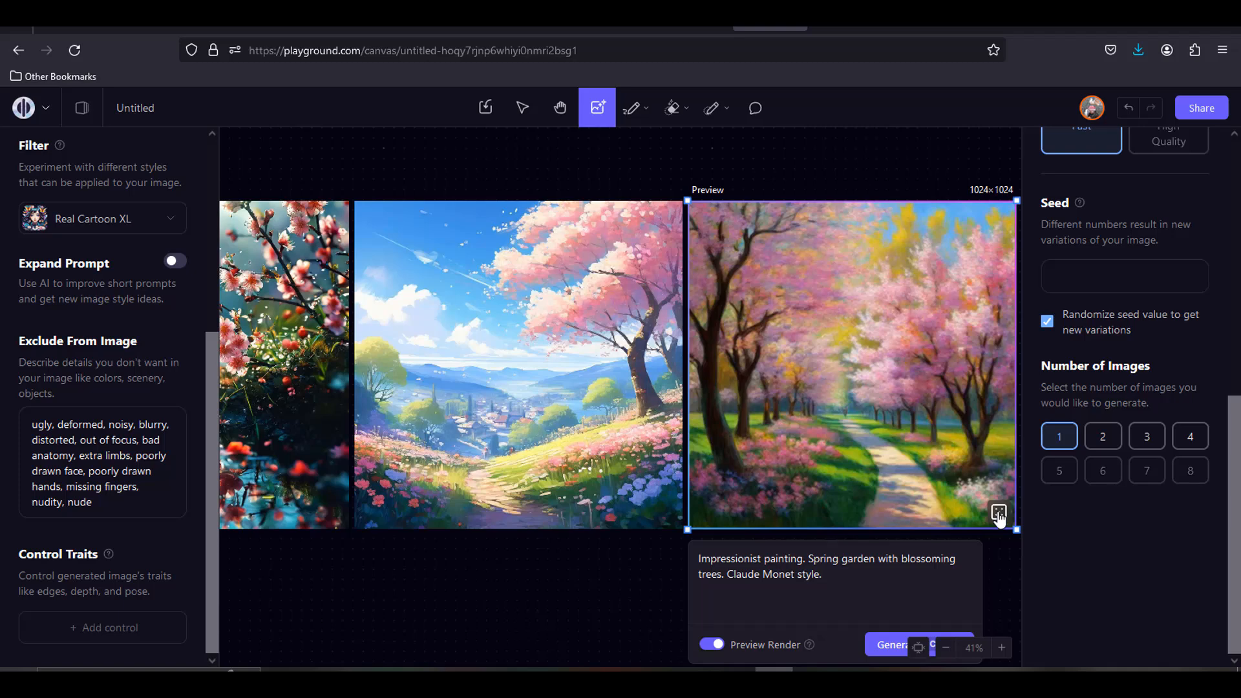
pyautogui.click(887, 652)
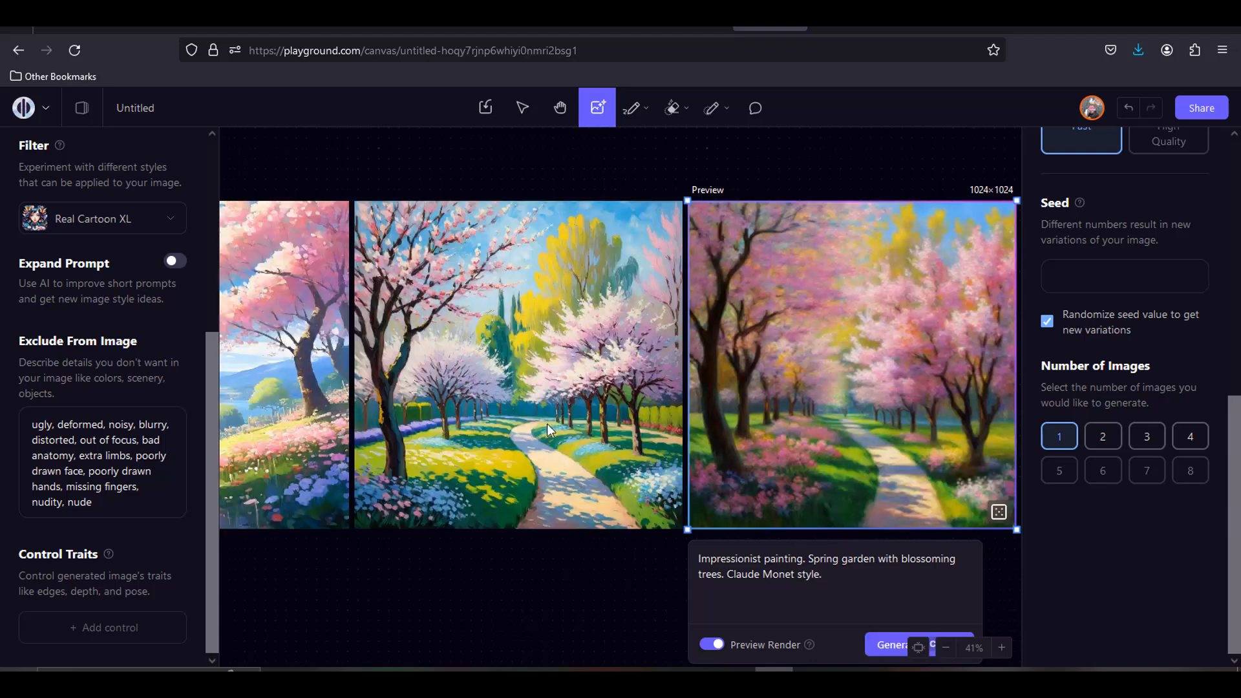
# Open the publishing dialog for the Warm box image of the pink tree above the valley
pyautogui.moveTo(517, 397)
pyautogui.scroll(-2, 1002, 612)
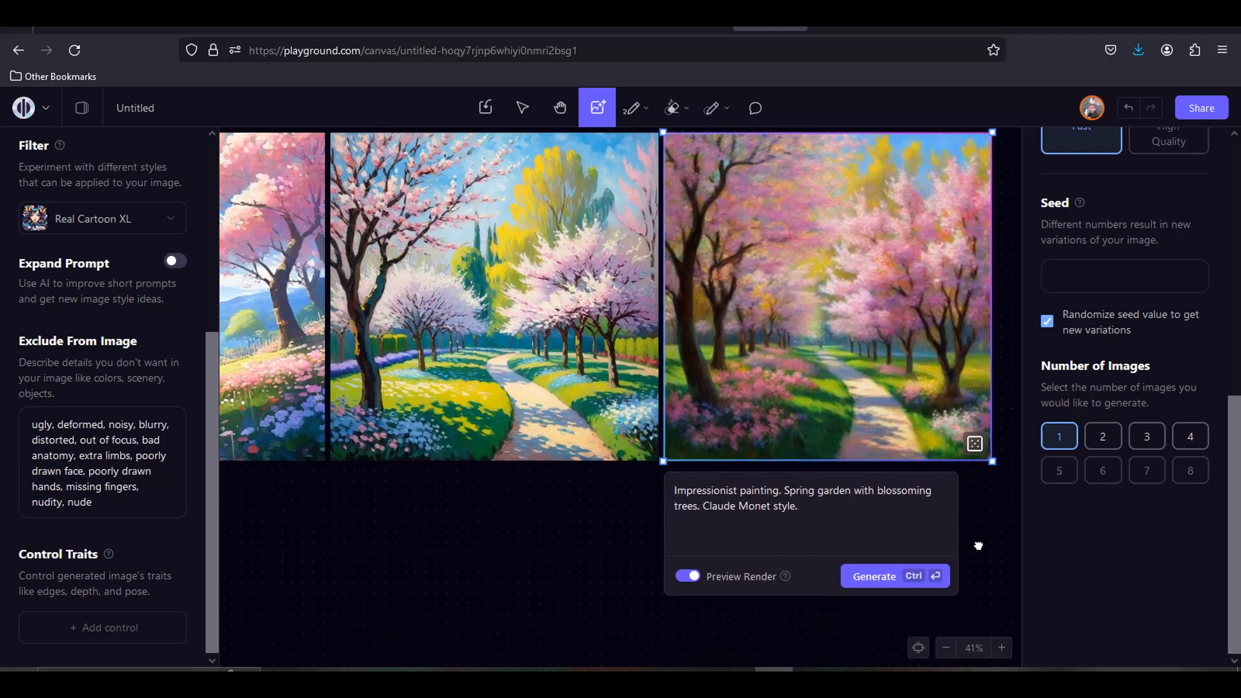
pyautogui.scroll(-4, 978, 567)
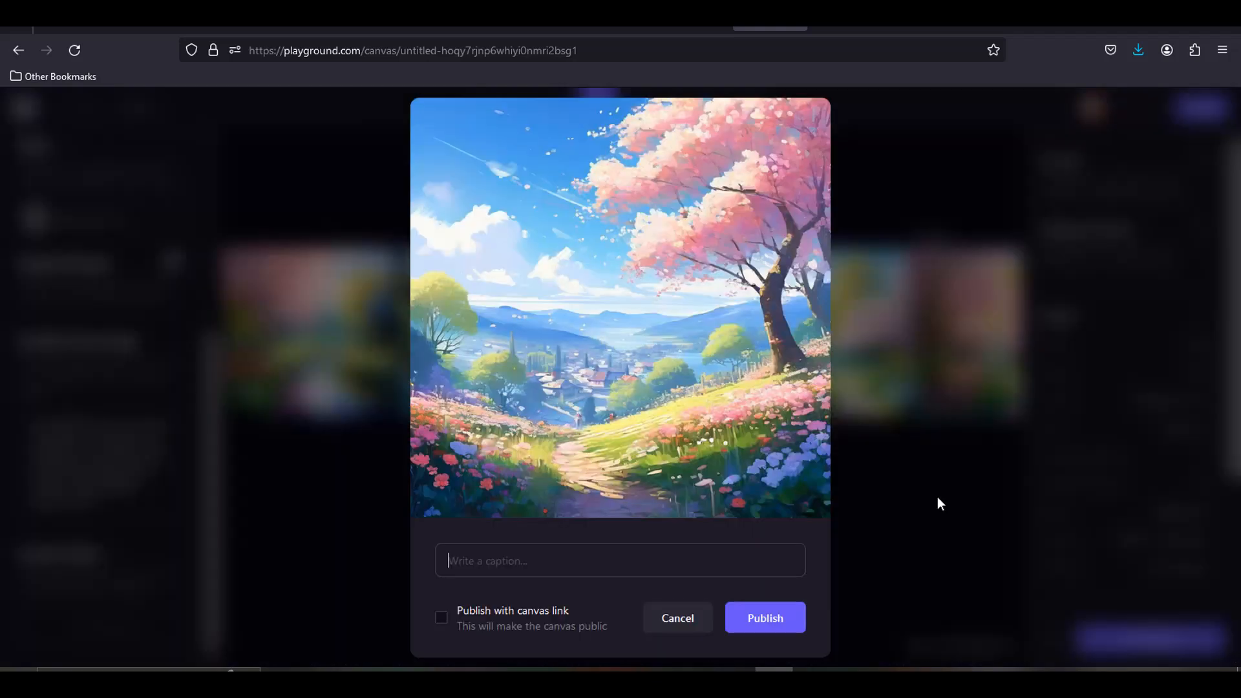